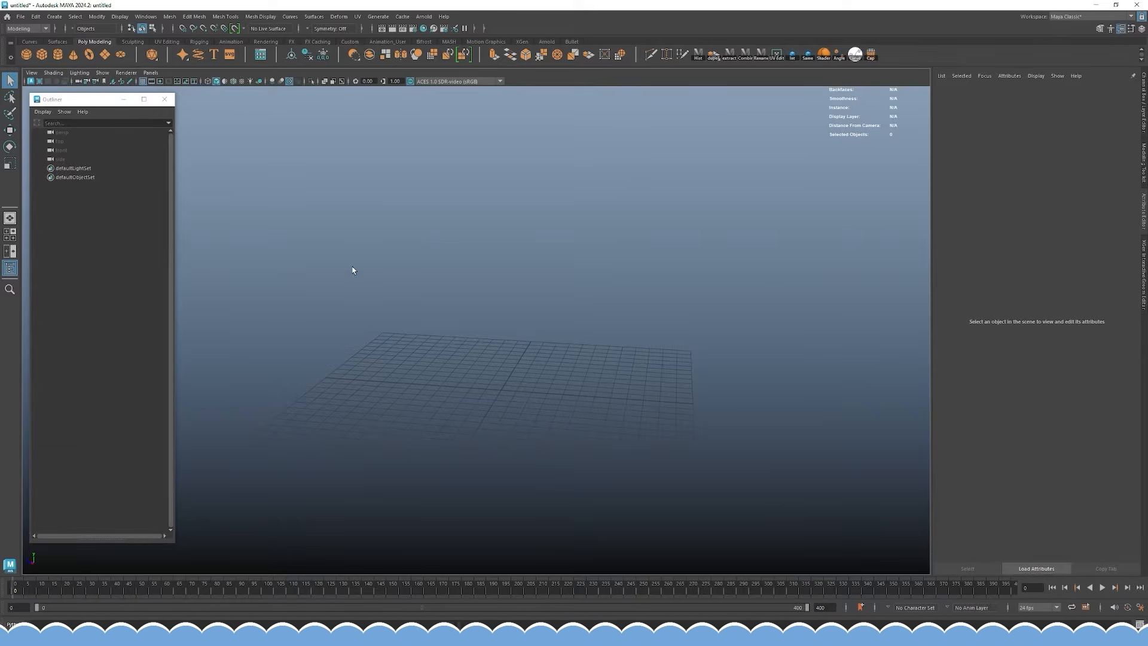
- Create a polygon torus at the scene origin and frame it in the perspective view
{"action": "middle_click_drag", "start_coordinate": [329, 146], "coordinate": [342, 146], "text": "alt"}
{"action": "left_click", "coordinate": [88, 56]}
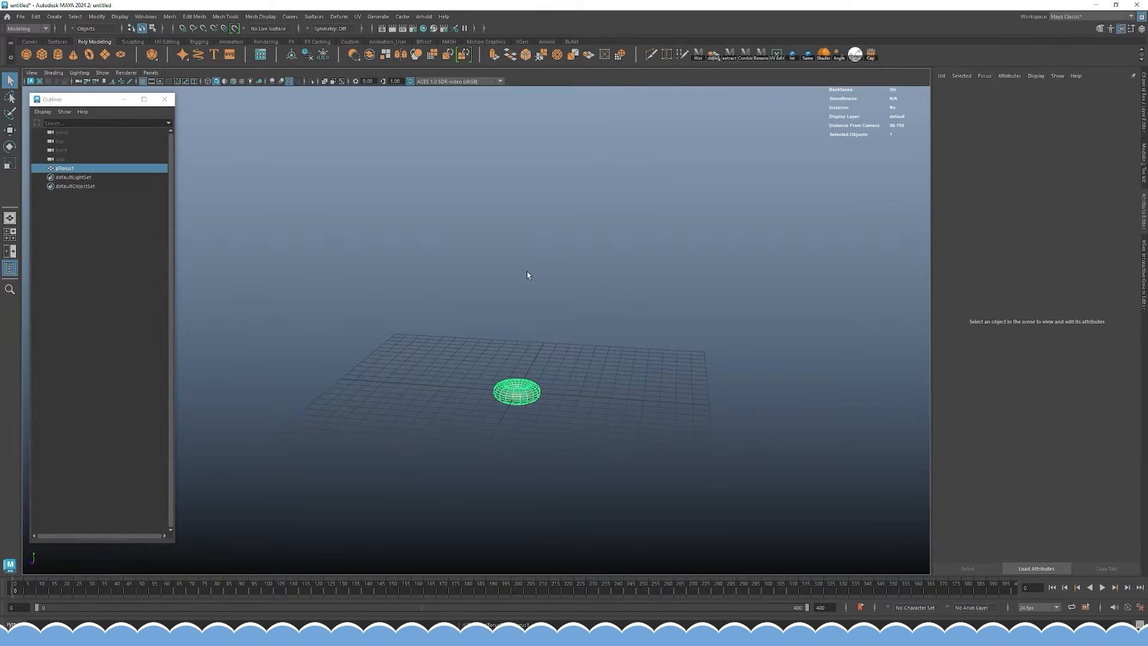
{"action": "key", "text": "f"}
{"action": "left_click", "coordinate": [708, 211]}
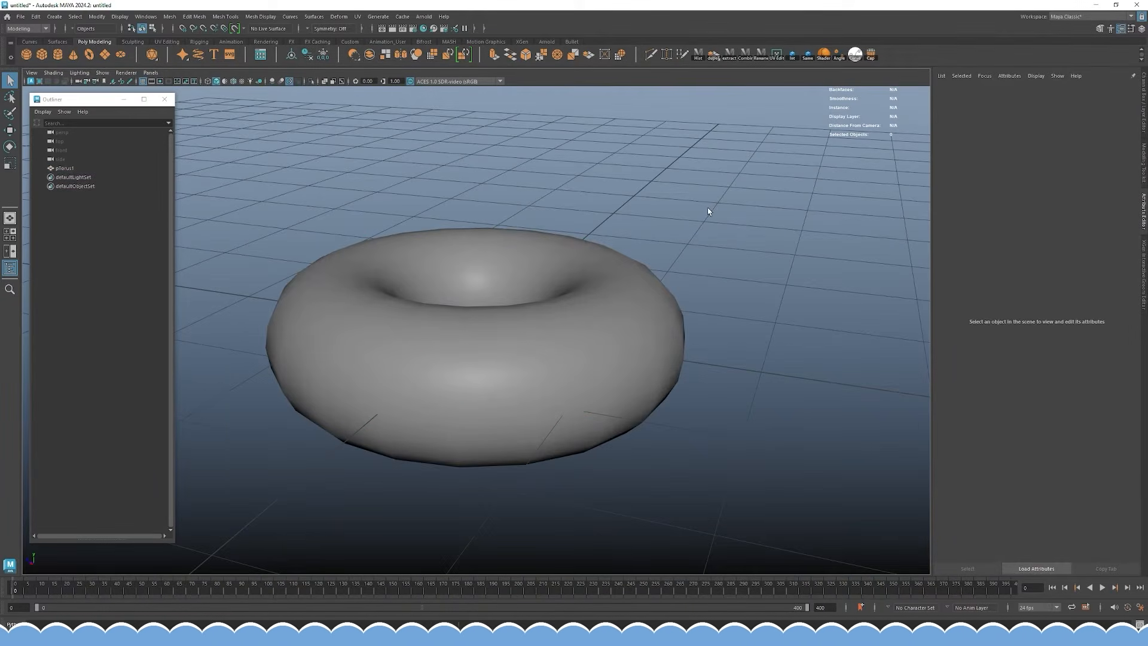
{"action": "left_click_drag", "start_coordinate": [370, 287], "coordinate": [372, 284], "text": "alt"}
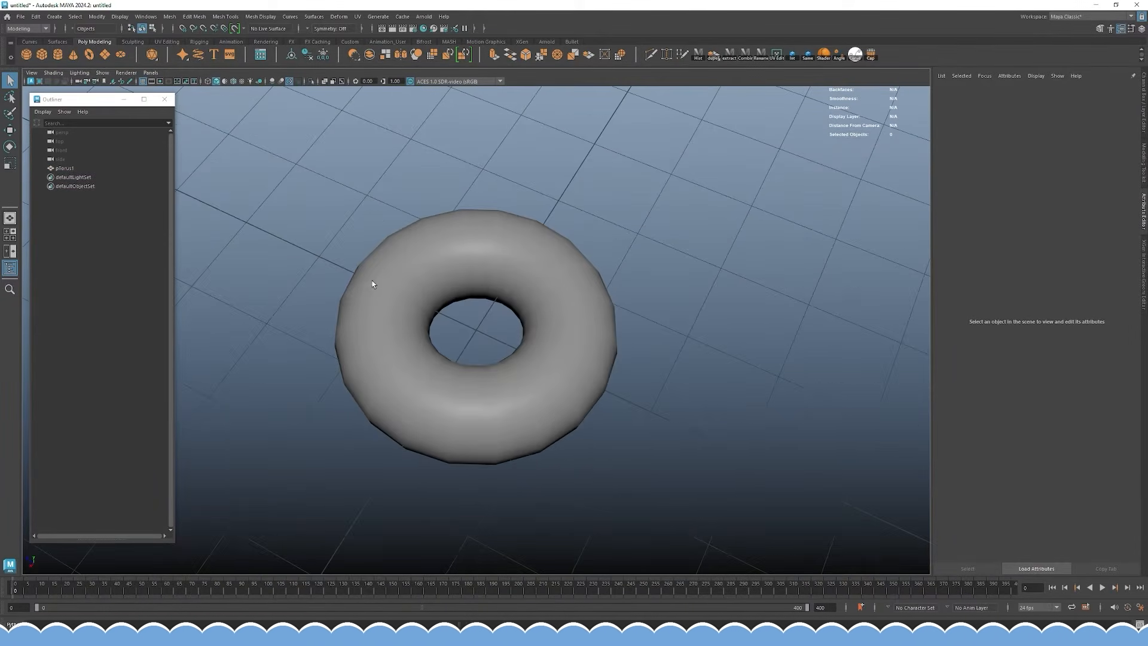
- Scale the torus up uniformly to about four times its original size
{"action": "left_click", "coordinate": [439, 261]}
{"action": "left_click_drag", "start_coordinate": [671, 263], "coordinate": [665, 236], "text": "alt"}
{"action": "right_click_drag", "start_coordinate": [665, 236], "coordinate": [602, 284], "text": "alt"}
{"action": "middle_click_drag", "start_coordinate": [602, 285], "coordinate": [626, 349], "text": "alt"}
{"action": "left_click_drag", "start_coordinate": [625, 348], "coordinate": [613, 308], "text": "alt"}
{"action": "key", "text": "w"}
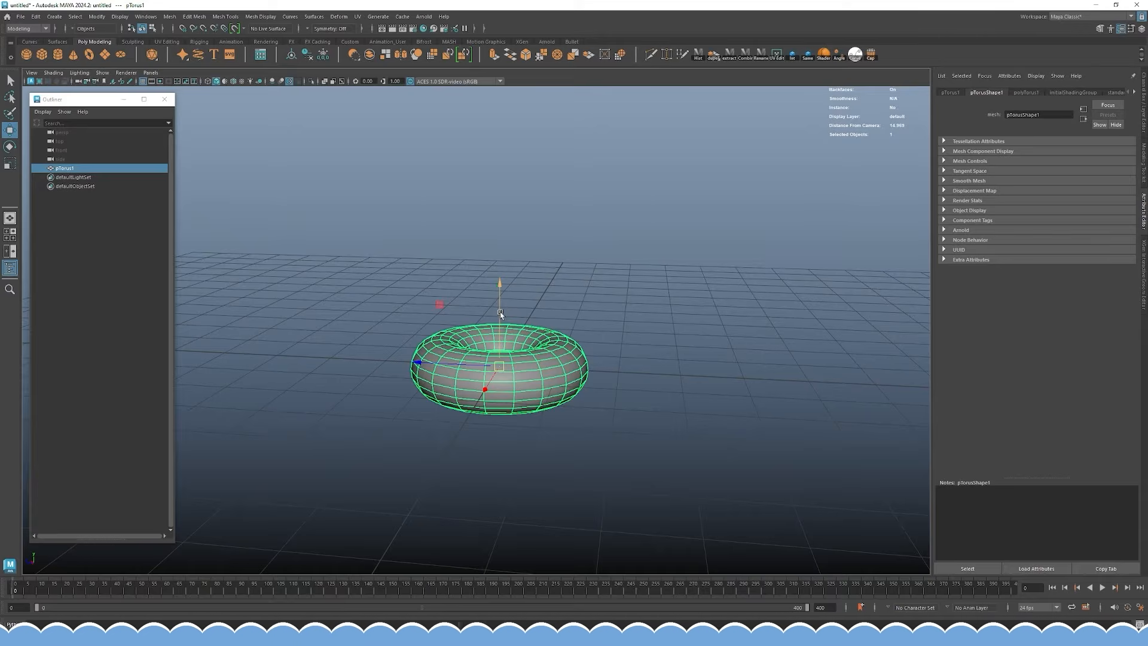
{"action": "left_click_drag", "start_coordinate": [541, 308], "coordinate": [543, 314], "text": "alt"}
{"action": "right_click_drag", "start_coordinate": [543, 314], "coordinate": [579, 349], "text": "alt"}
{"action": "left_click", "coordinate": [552, 296]}
{"action": "left_click", "coordinate": [520, 388]}
{"action": "left_click_drag", "start_coordinate": [579, 349], "coordinate": [547, 371], "text": "alt"}
{"action": "right_click_drag", "start_coordinate": [546, 371], "coordinate": [509, 358], "text": "alt"}
{"action": "key", "text": "r"}
{"action": "left_click_drag", "start_coordinate": [509, 358], "coordinate": [733, 358], "text": "alt"}
{"action": "right_click_drag", "start_coordinate": [732, 357], "coordinate": [526, 344], "text": "alt"}
- Raise the torus about 2 units along Y above the grid and show its transform channels
{"action": "key", "text": "w"}
{"action": "left_click_drag", "start_coordinate": [481, 307], "coordinate": [482, 281]}
{"action": "left_click_drag", "start_coordinate": [456, 323], "coordinate": [476, 297], "text": "alt"}
{"action": "left_click", "coordinate": [486, 207]}
{"action": "left_click_drag", "start_coordinate": [486, 206], "coordinate": [553, 311], "text": "alt"}
{"action": "left_click", "coordinate": [557, 308]}
{"action": "left_click", "coordinate": [1143, 103]}
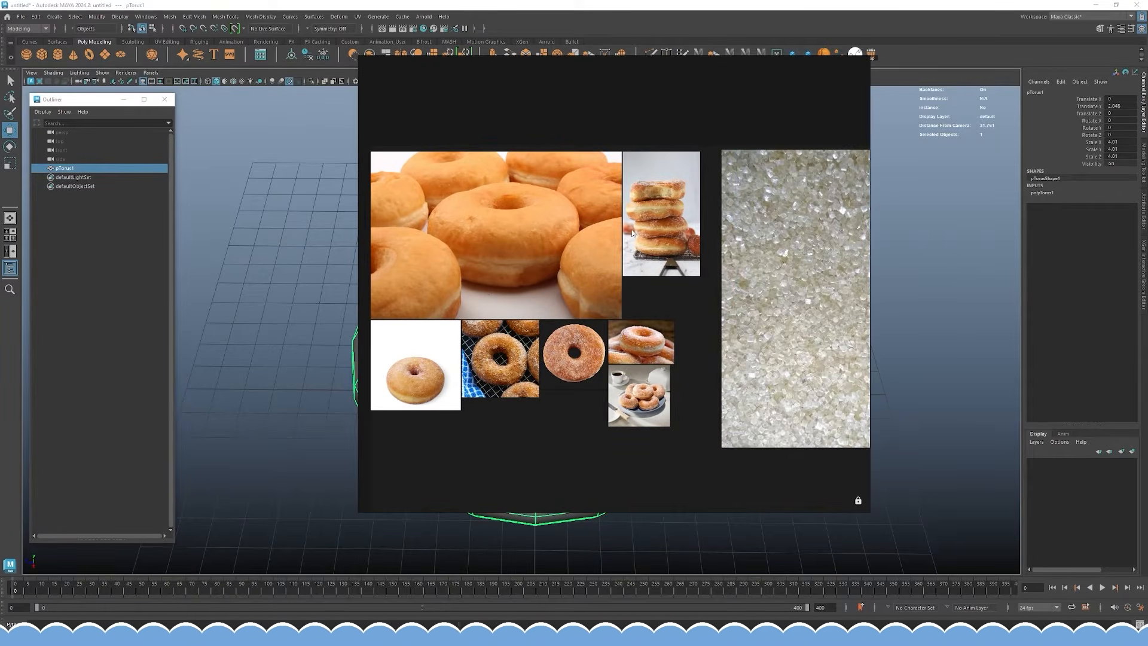
- Examine the donut and sugar photos on the reference board, comparing donut shapes, hole sizes and surface coating
{"action": "scroll", "coordinate": [632, 232], "scroll_direction": "down", "scroll_amount": 2}
{"action": "scroll", "coordinate": [505, 323], "scroll_direction": "up", "scroll_amount": 3}
{"action": "scroll", "coordinate": [619, 353], "scroll_direction": "down", "scroll_amount": 1}
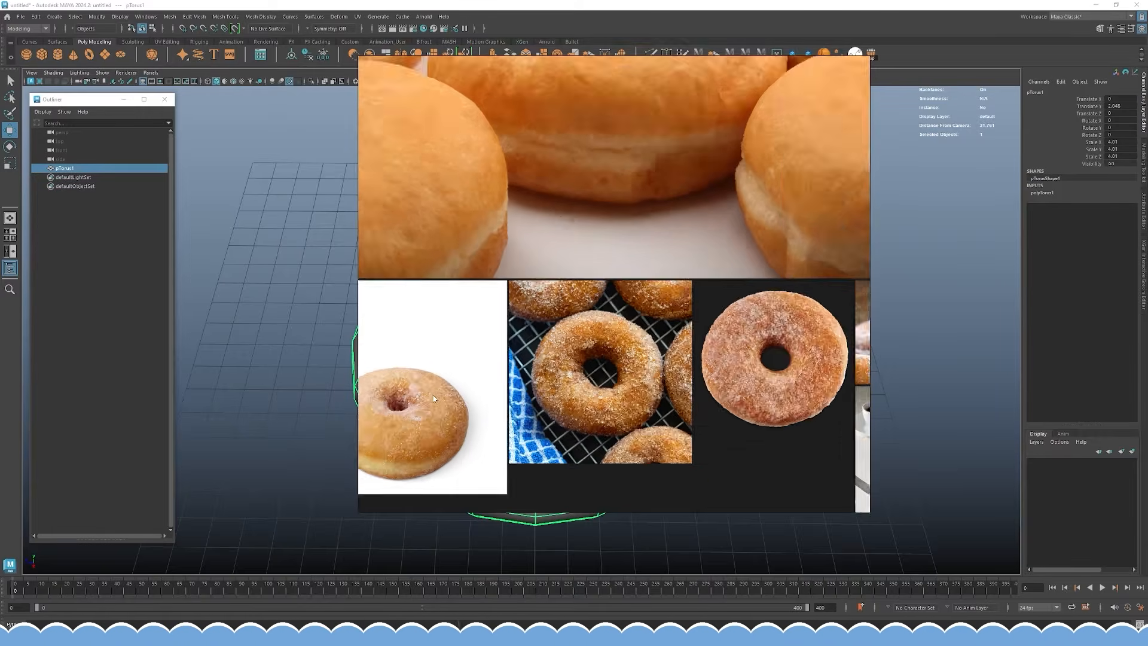
{"action": "scroll", "coordinate": [619, 352], "scroll_direction": "down", "scroll_amount": 1}
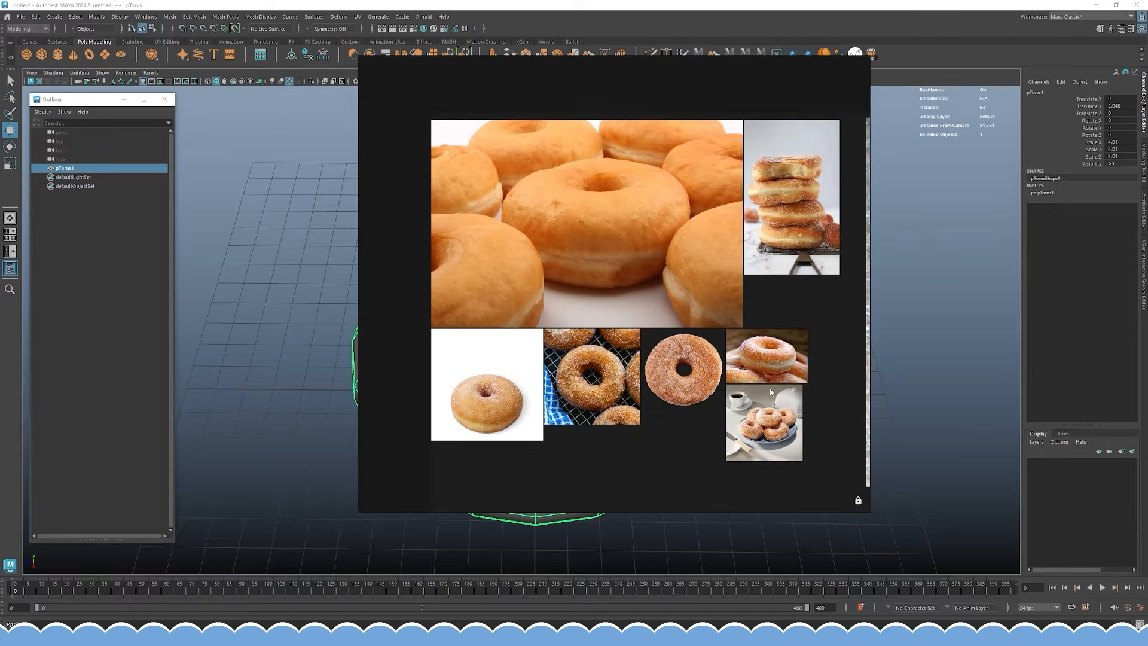
{"action": "scroll", "coordinate": [671, 242], "scroll_direction": "up", "scroll_amount": 4}
{"action": "scroll", "coordinate": [633, 227], "scroll_direction": "up", "scroll_amount": 3}
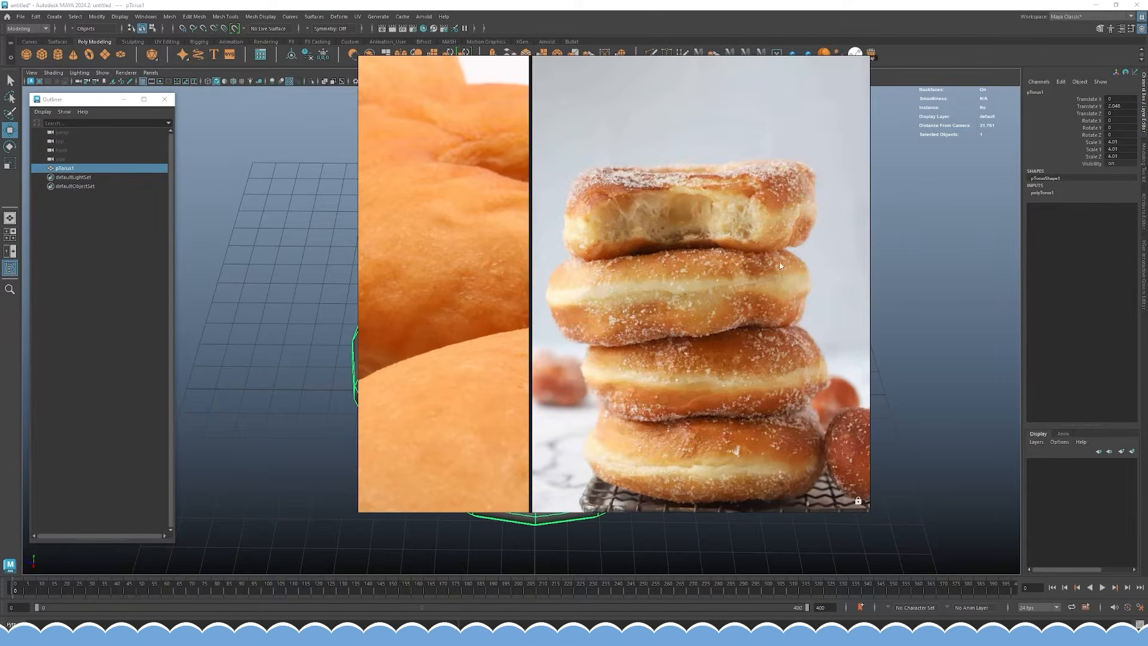
{"action": "scroll", "coordinate": [785, 238], "scroll_direction": "down", "scroll_amount": 4}
{"action": "scroll", "coordinate": [764, 189], "scroll_direction": "up", "scroll_amount": 2}
{"action": "scroll", "coordinate": [735, 186], "scroll_direction": "down", "scroll_amount": 2}
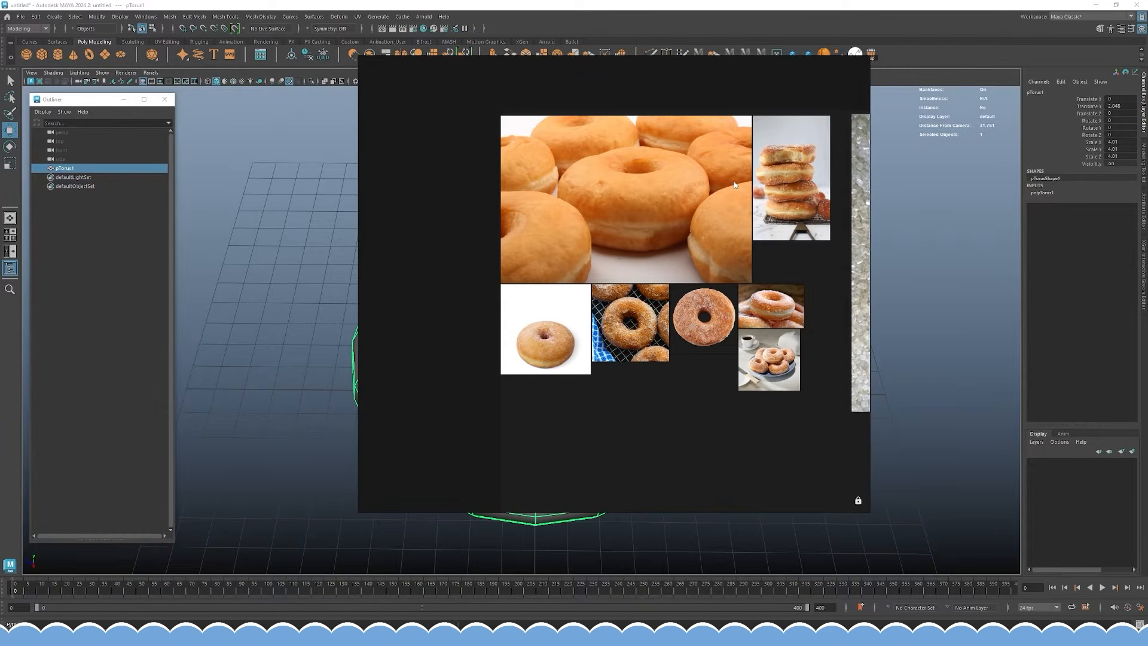
{"action": "scroll", "coordinate": [658, 305], "scroll_direction": "up", "scroll_amount": 5}
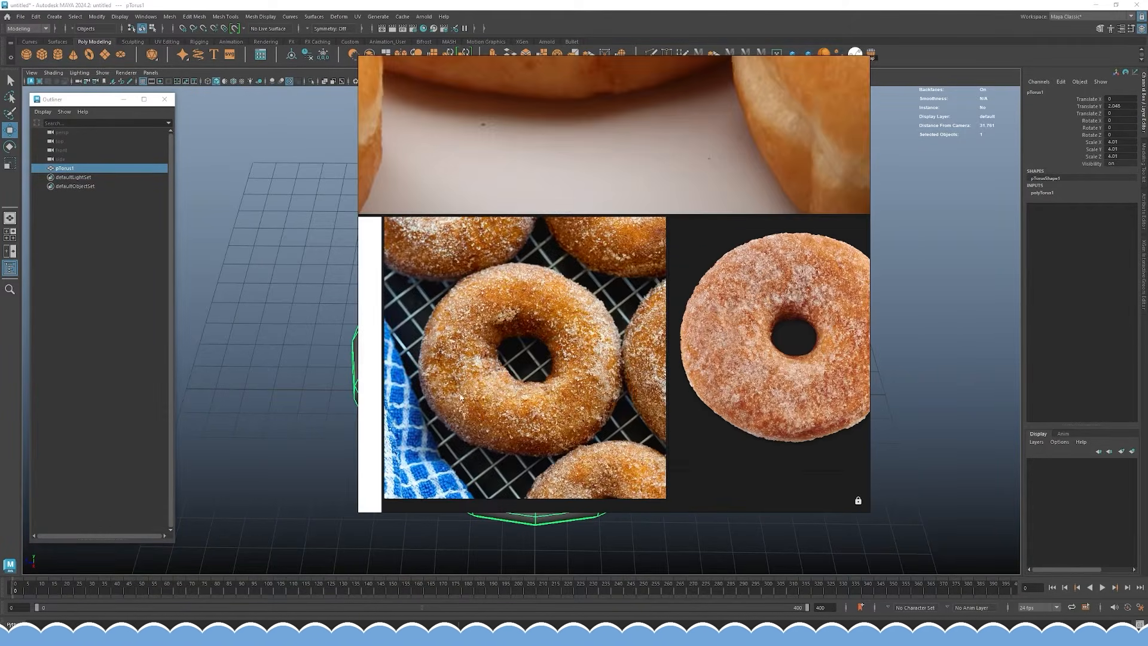
{"action": "scroll", "coordinate": [555, 347], "scroll_direction": "down", "scroll_amount": 3}
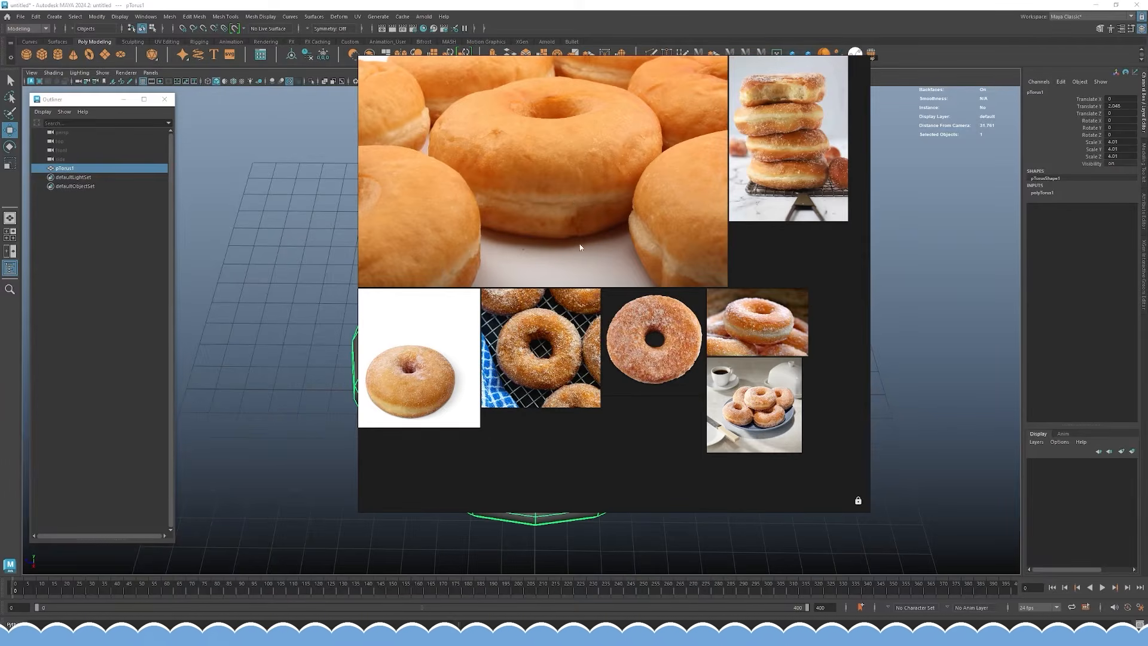
{"action": "middle_click_drag", "start_coordinate": [581, 189], "coordinate": [595, 292]}
{"action": "scroll", "coordinate": [561, 244], "scroll_direction": "down", "scroll_amount": 3}
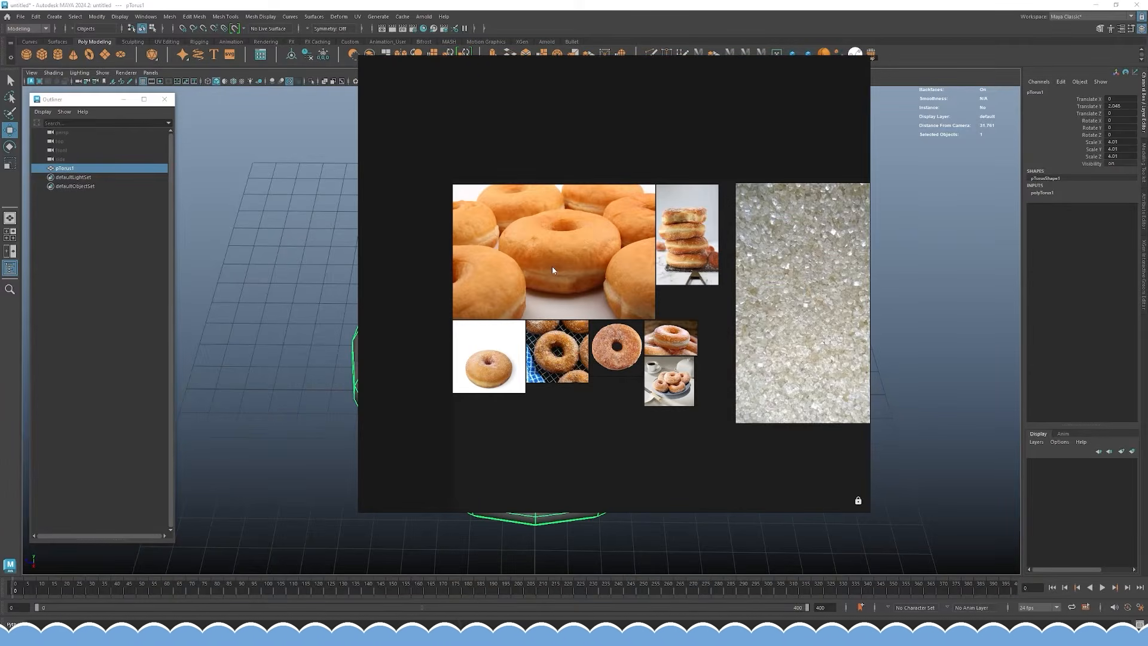
{"action": "scroll", "coordinate": [551, 265], "scroll_direction": "up", "scroll_amount": 2}
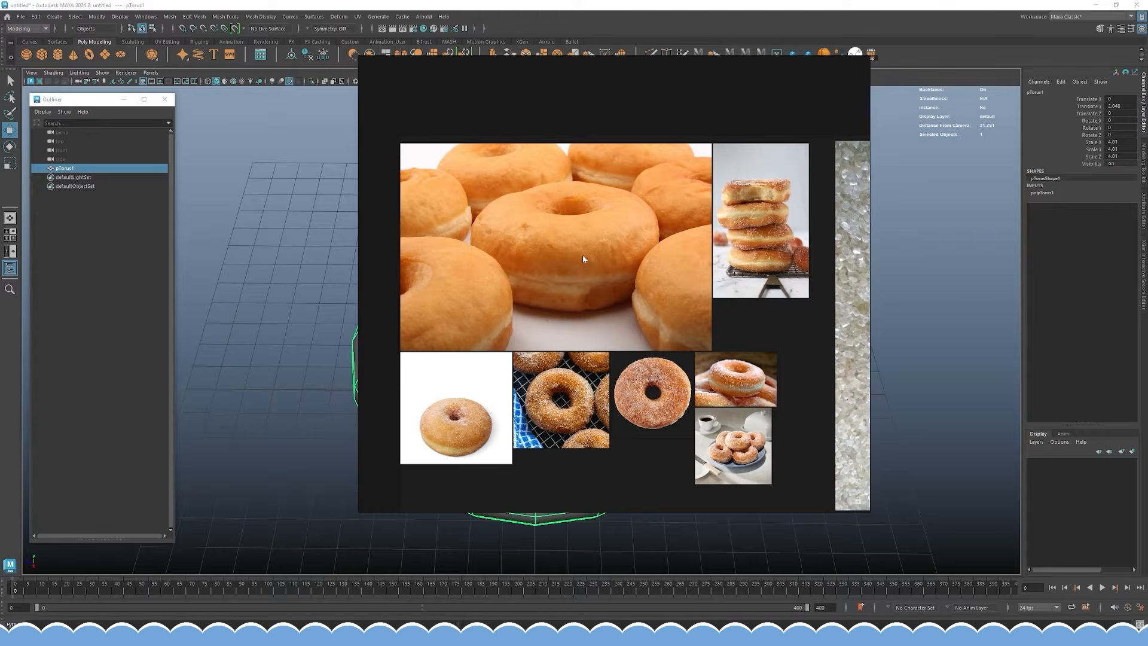
{"action": "scroll", "coordinate": [558, 231], "scroll_direction": "up", "scroll_amount": 1}
{"action": "scroll", "coordinate": [544, 228], "scroll_direction": "down", "scroll_amount": 1}
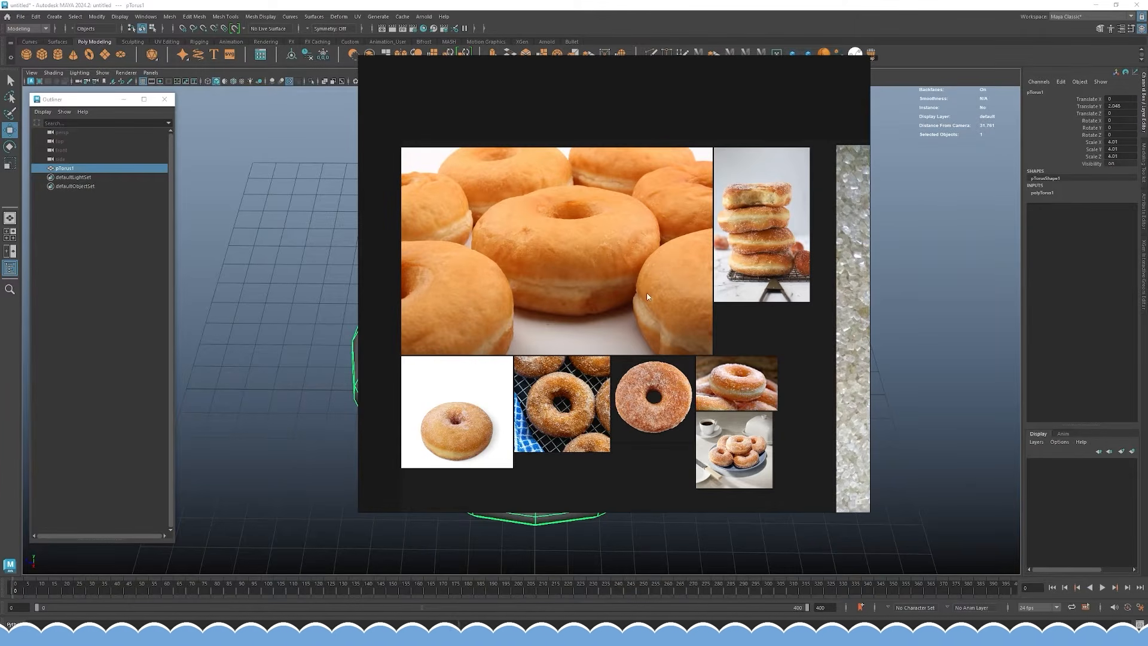
{"action": "scroll", "coordinate": [620, 288], "scroll_direction": "down", "scroll_amount": 2}
{"action": "scroll", "coordinate": [600, 315], "scroll_direction": "down", "scroll_amount": 1}
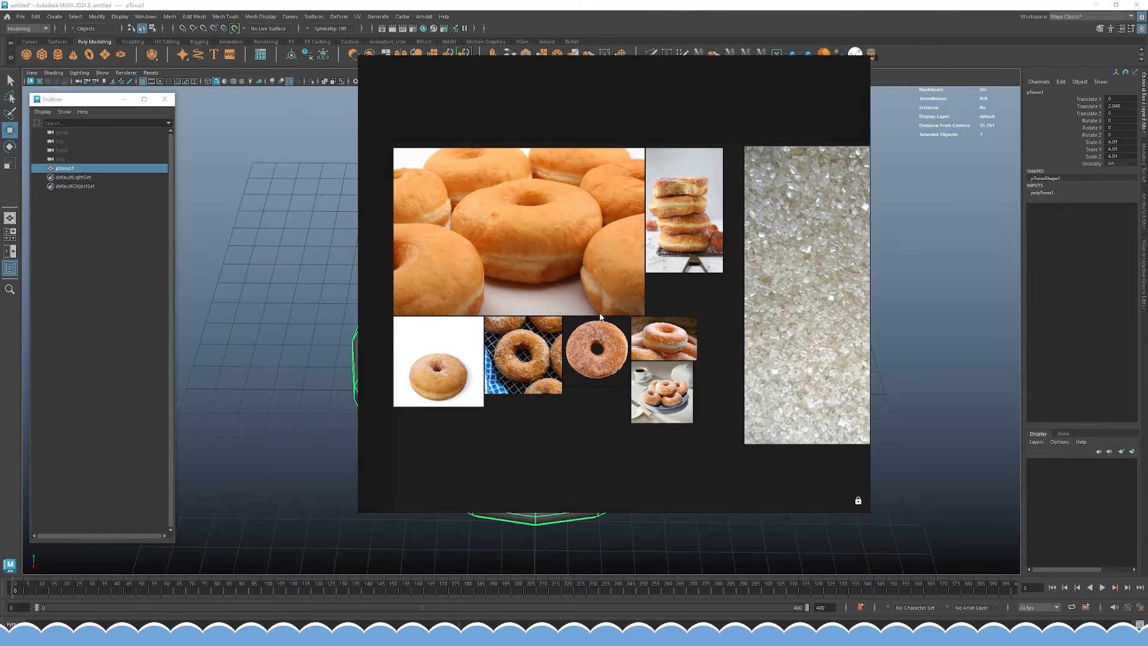
{"action": "scroll", "coordinate": [595, 362], "scroll_direction": "up", "scroll_amount": 3}
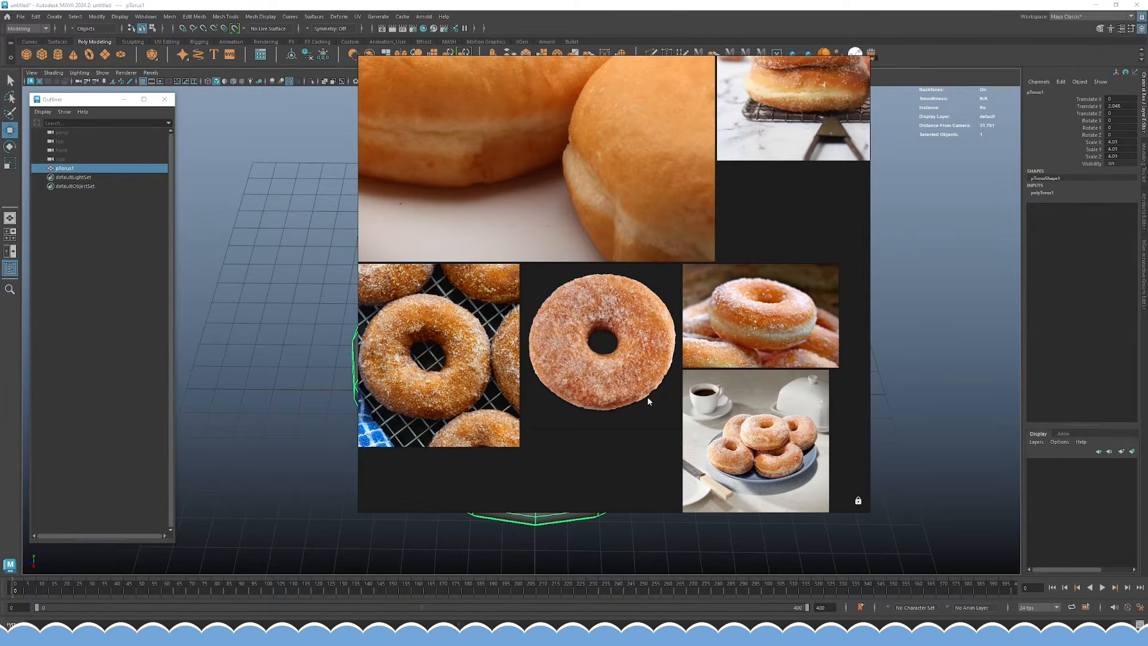
{"action": "scroll", "coordinate": [658, 386], "scroll_direction": "down", "scroll_amount": 3}
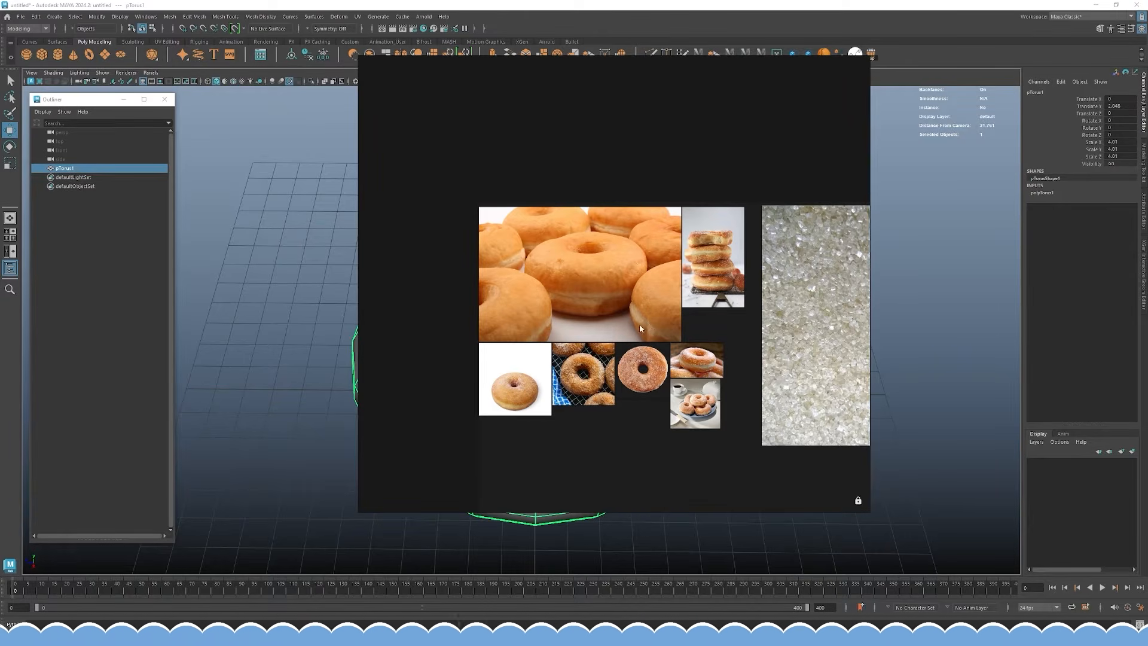
- Examine the large plain-donut photo up close for its profile, hole and side seam, and move the reference board off the viewport
{"action": "scroll", "coordinate": [645, 327], "scroll_direction": "up", "scroll_amount": 6}
{"action": "middle_click_drag", "start_coordinate": [515, 235], "coordinate": [727, 110]}
{"action": "scroll", "coordinate": [545, 355], "scroll_direction": "up", "scroll_amount": 3}
{"action": "scroll", "coordinate": [547, 328], "scroll_direction": "down", "scroll_amount": 3}
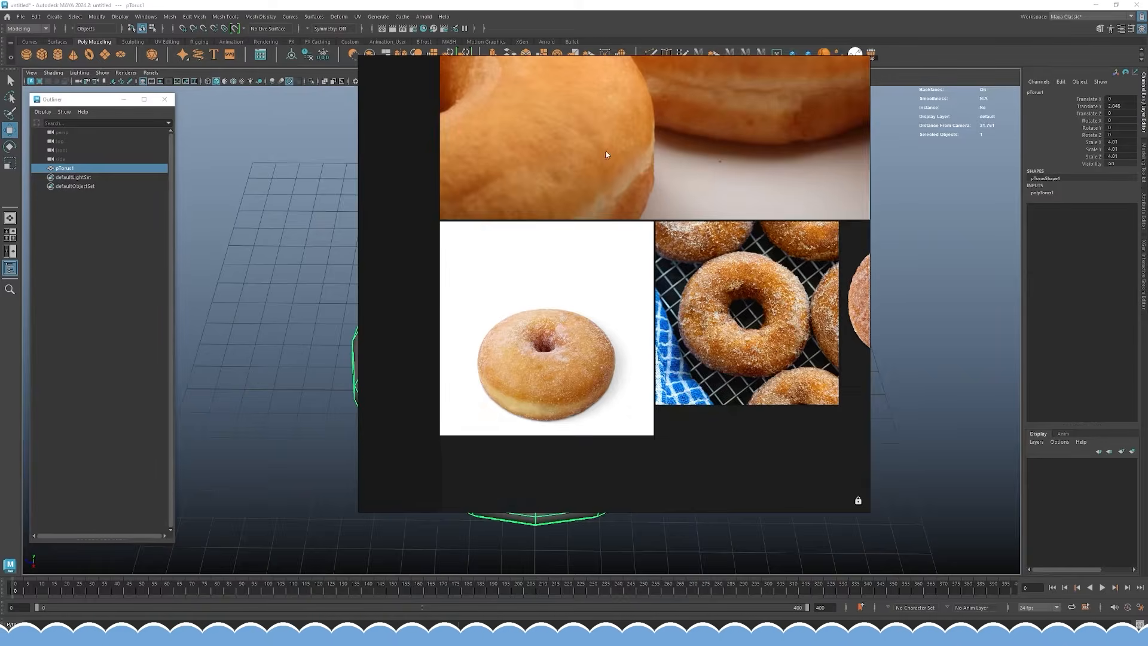
{"action": "middle_click_drag", "start_coordinate": [592, 189], "coordinate": [474, 432]}
{"action": "scroll", "coordinate": [564, 242], "scroll_direction": "up", "scroll_amount": 3}
{"action": "scroll", "coordinate": [595, 313], "scroll_direction": "down", "scroll_amount": 3}
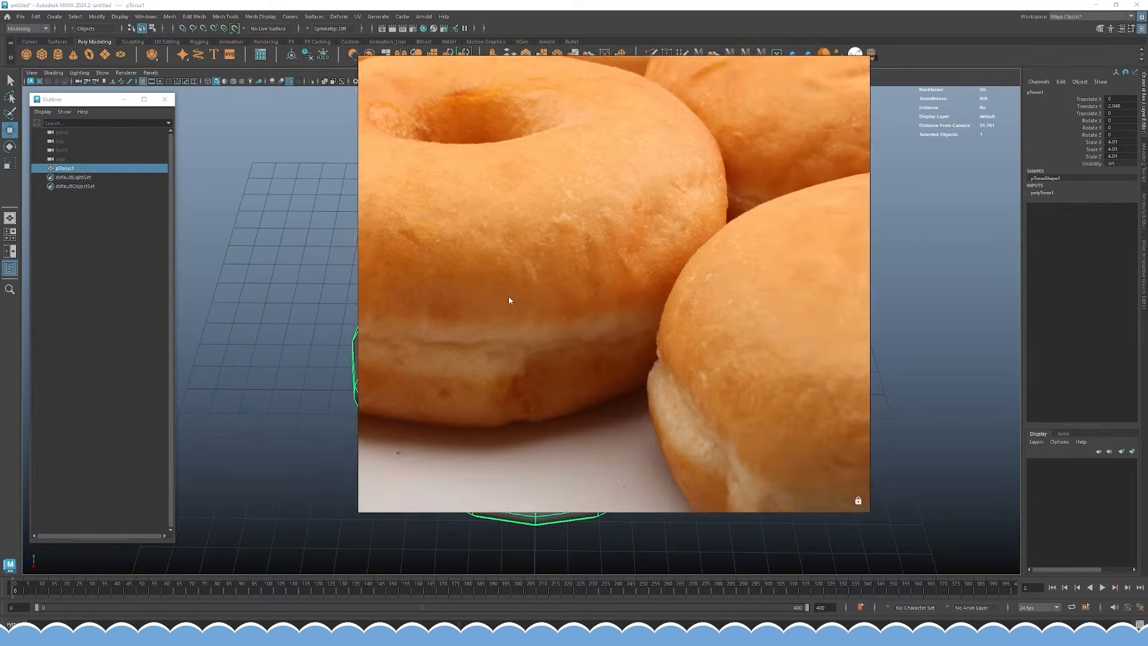
{"action": "scroll", "coordinate": [717, 480], "scroll_direction": "down", "scroll_amount": 2}
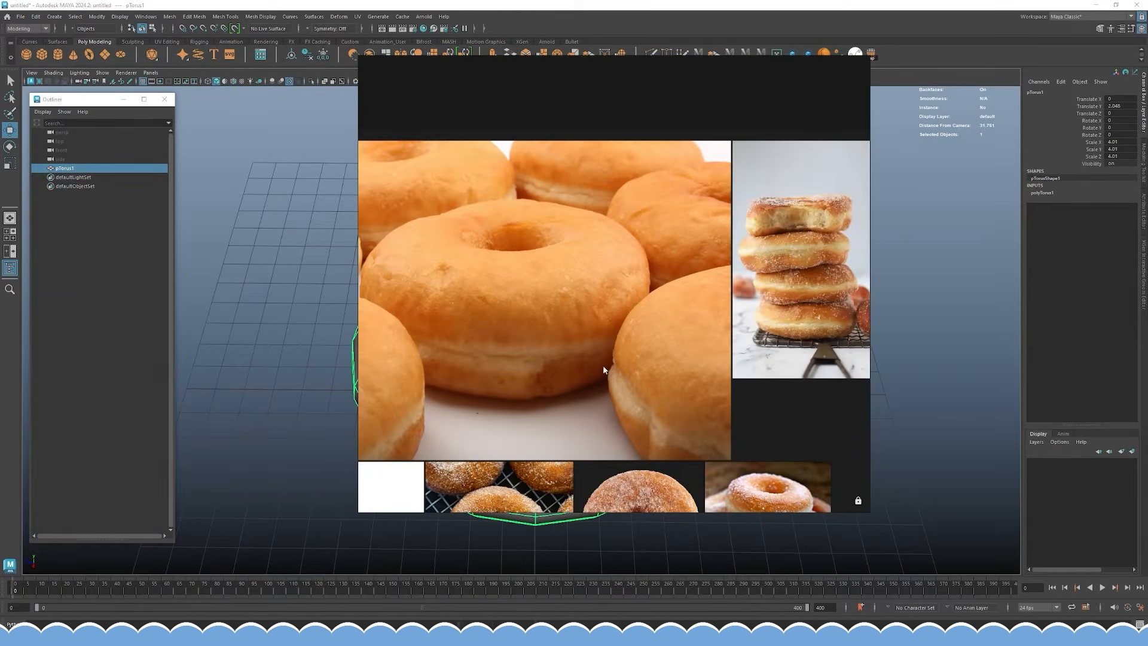
{"action": "middle_click_drag", "start_coordinate": [680, 431], "coordinate": [627, 385]}
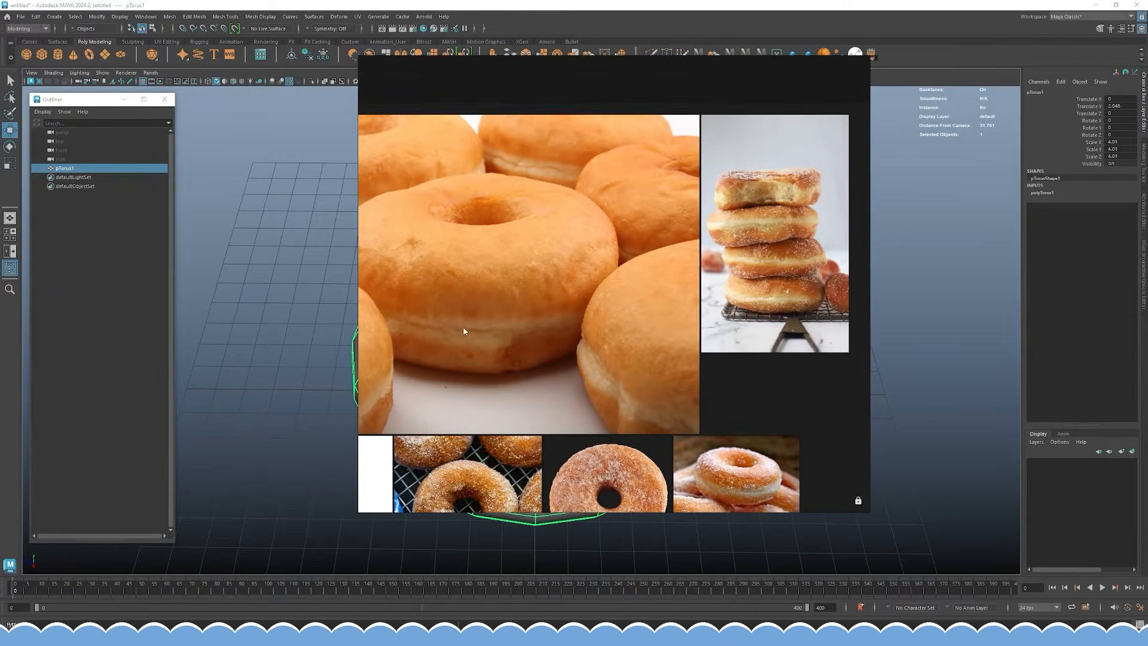
{"action": "middle_click_drag", "start_coordinate": [516, 331], "coordinate": [596, 333]}
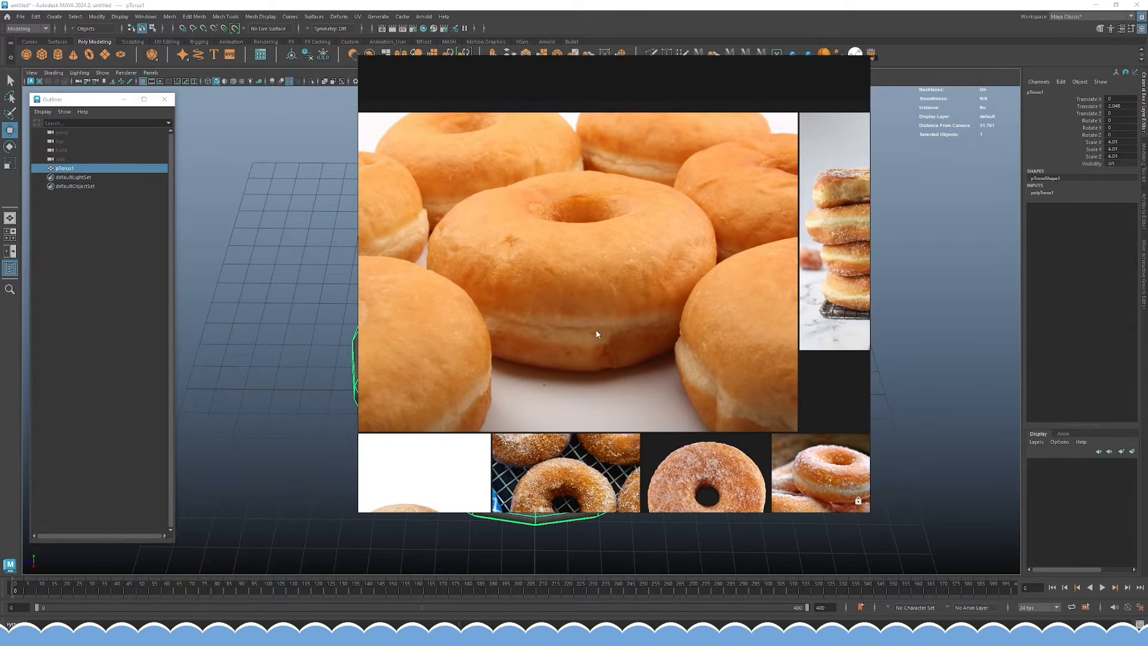
{"action": "scroll", "coordinate": [607, 338], "scroll_direction": "up", "scroll_amount": 2}
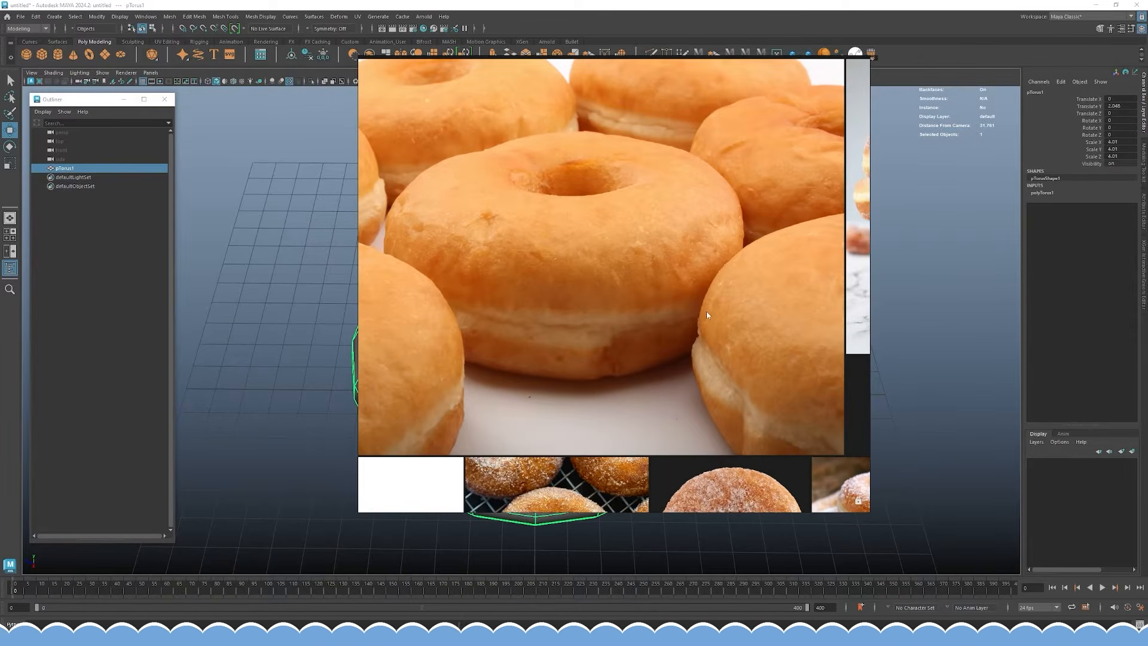
{"action": "scroll", "coordinate": [497, 129], "scroll_direction": "up", "scroll_amount": 2}
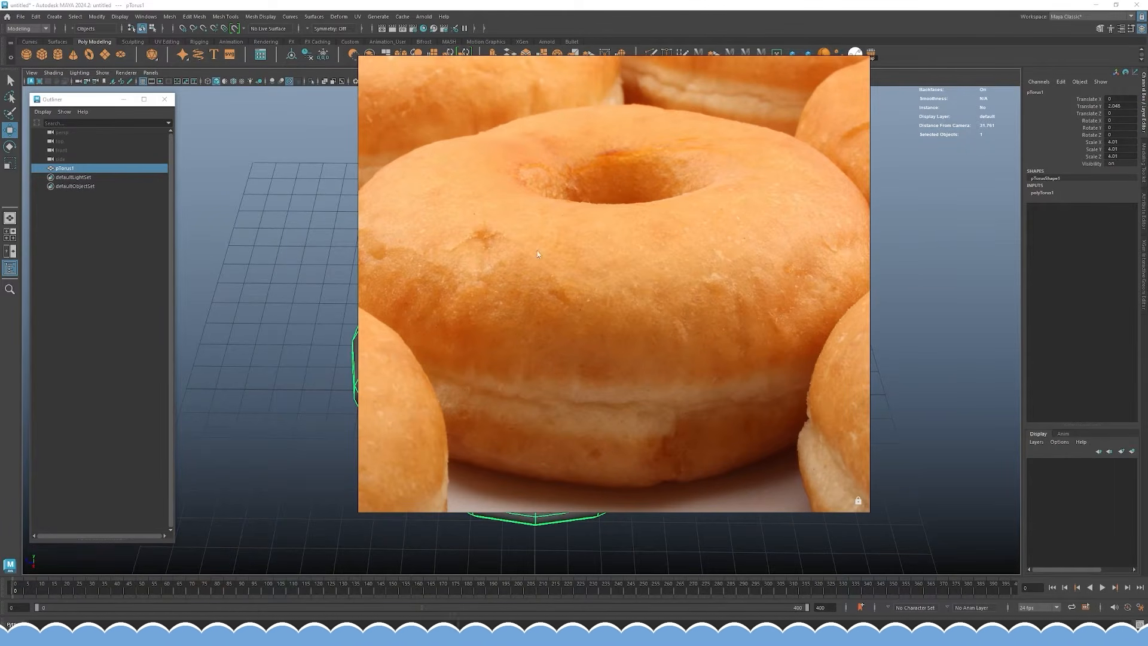
{"action": "scroll", "coordinate": [661, 259], "scroll_direction": "down", "scroll_amount": 2}
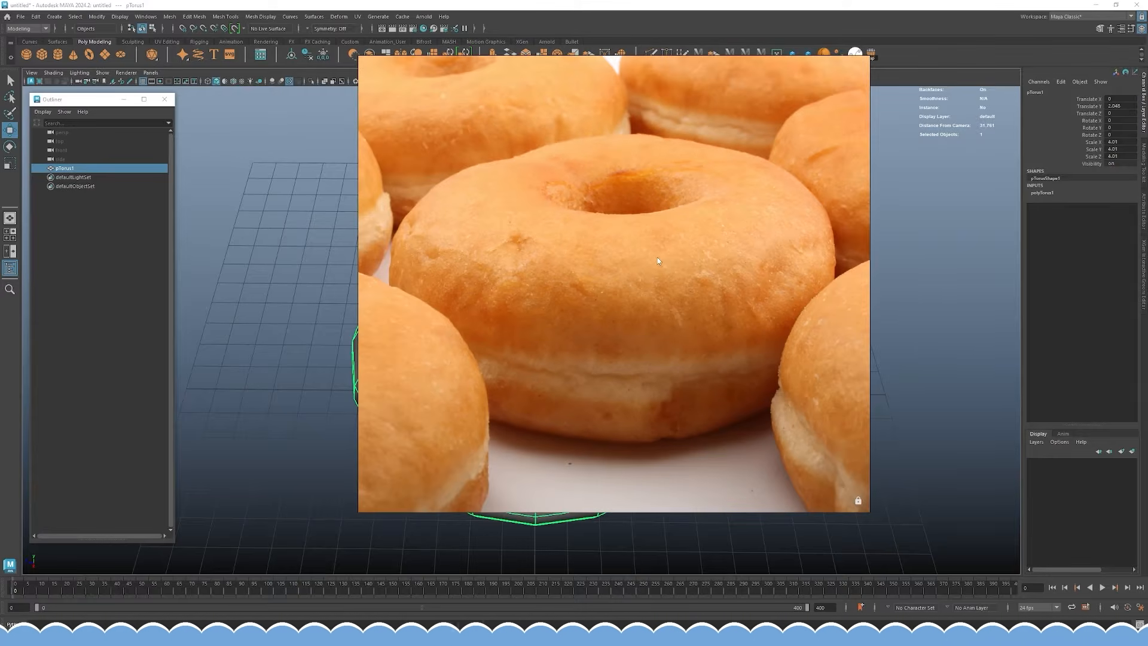
{"action": "right_click_drag", "start_coordinate": [710, 246], "coordinate": [0, 258]}
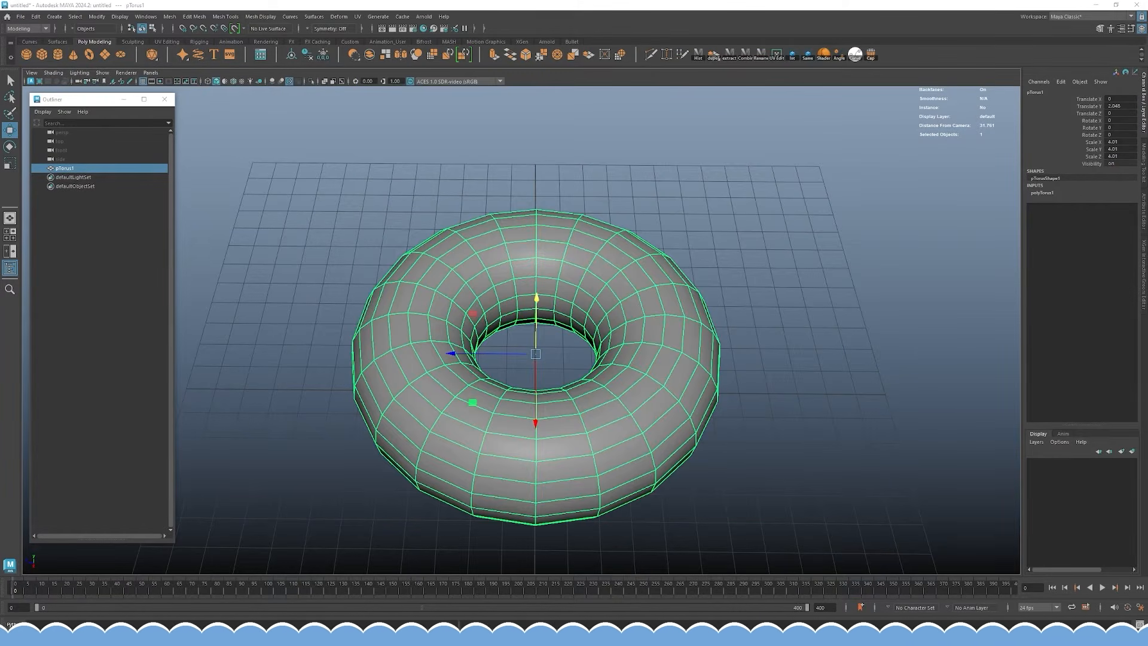
- Try a section radius of 0.1 on the torus and undo the change
{"action": "right_click_drag", "start_coordinate": [617, 176], "coordinate": [535, 176], "text": "alt"}
{"action": "left_click_drag", "start_coordinate": [640, 229], "coordinate": [687, 226], "text": "alt"}
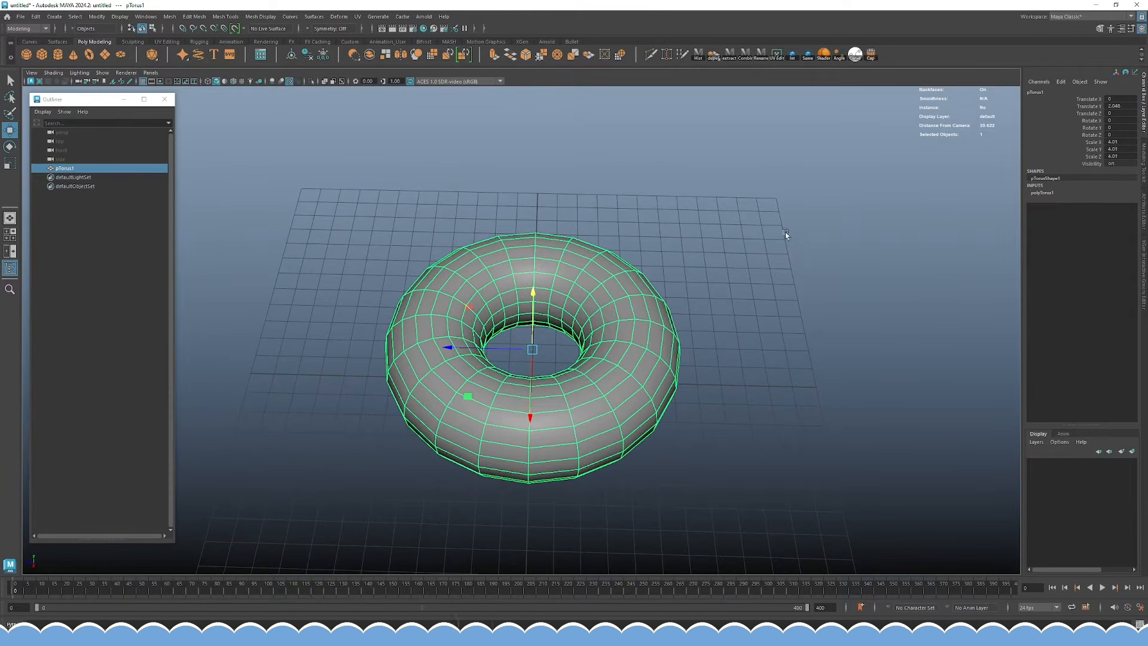
{"action": "left_click_drag", "start_coordinate": [784, 232], "coordinate": [674, 237], "text": "alt"}
{"action": "left_click_drag", "start_coordinate": [835, 248], "coordinate": [838, 233], "text": "alt"}
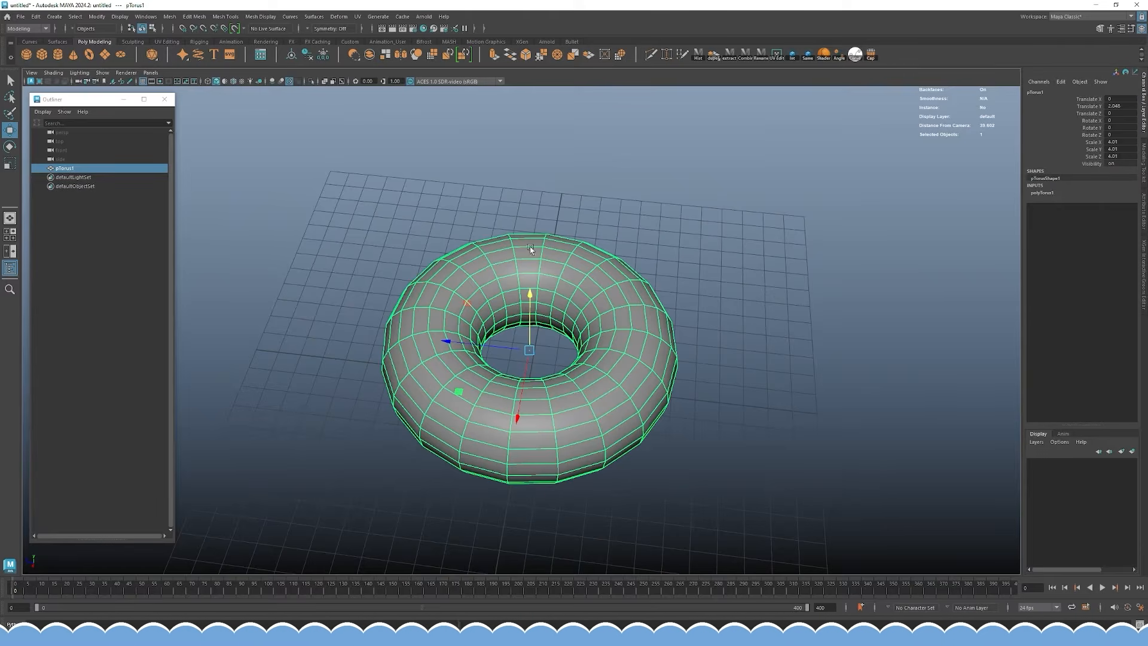
{"action": "left_click", "coordinate": [1054, 193]}
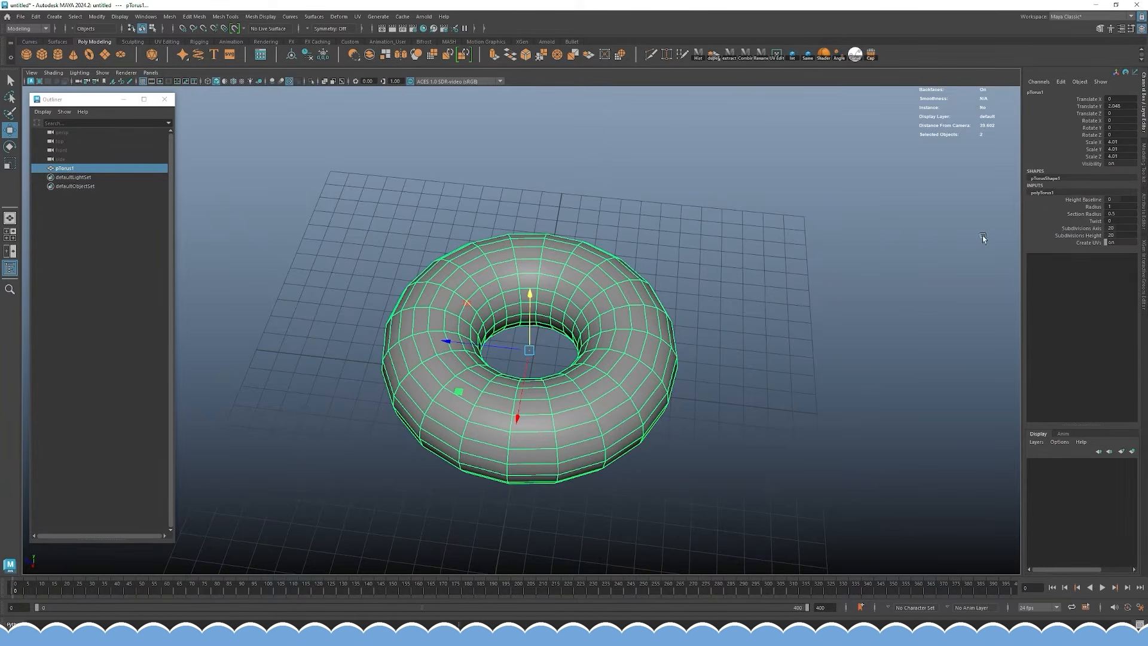
{"action": "double_click", "coordinate": [1125, 214]}
{"action": "left_click", "coordinate": [1126, 214]}
{"action": "key", "text": "Return"}
{"action": "key", "text": "ctrl+z"}
{"action": "double_click", "coordinate": [1125, 214]}
{"action": "type", "text": "0.1"}
{"action": "key", "text": "Return"}
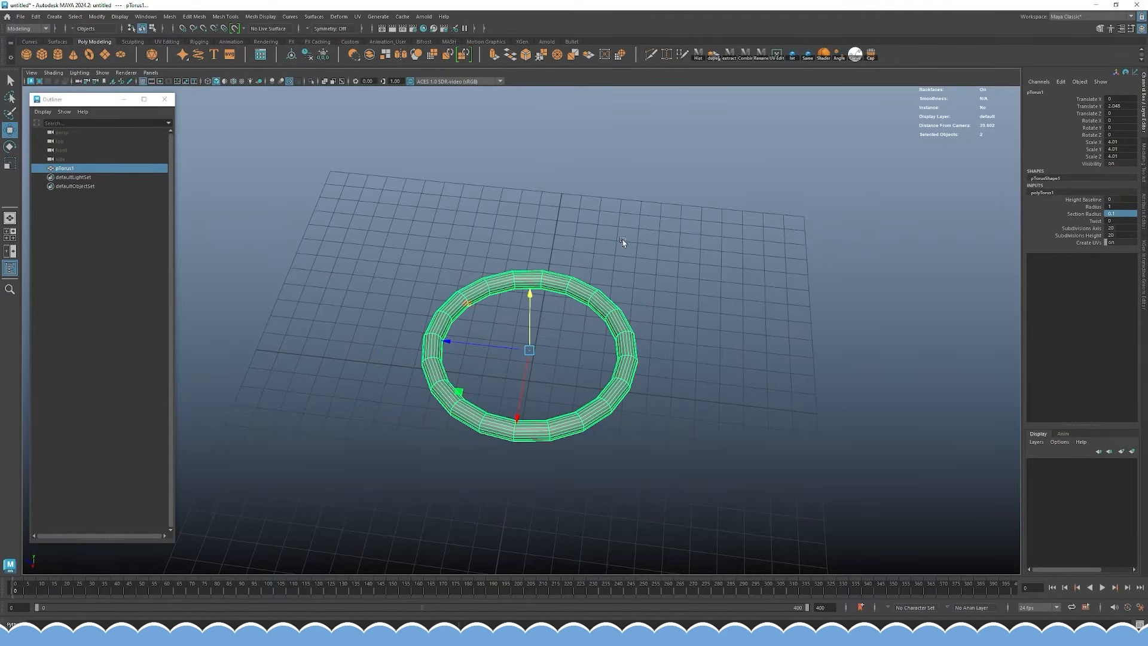
{"action": "left_click_drag", "start_coordinate": [785, 202], "coordinate": [804, 219], "text": "alt"}
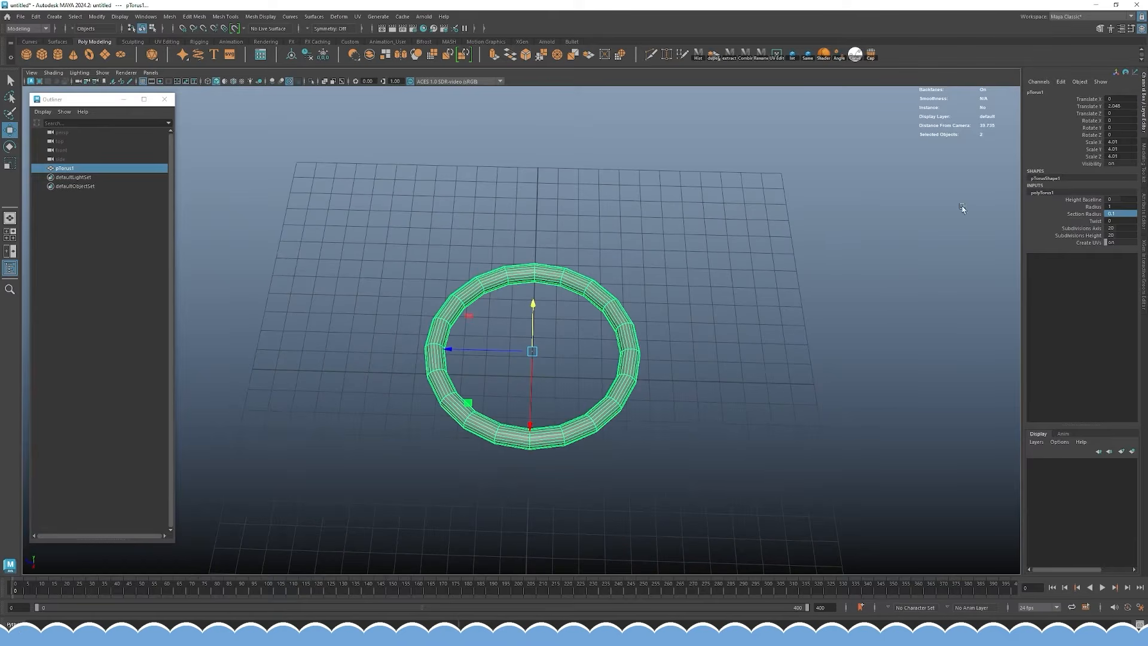
{"action": "key", "text": "ctrl+z"}
- Set the torus's section radius to 0.7
{"action": "left_click", "coordinate": [1126, 213]}
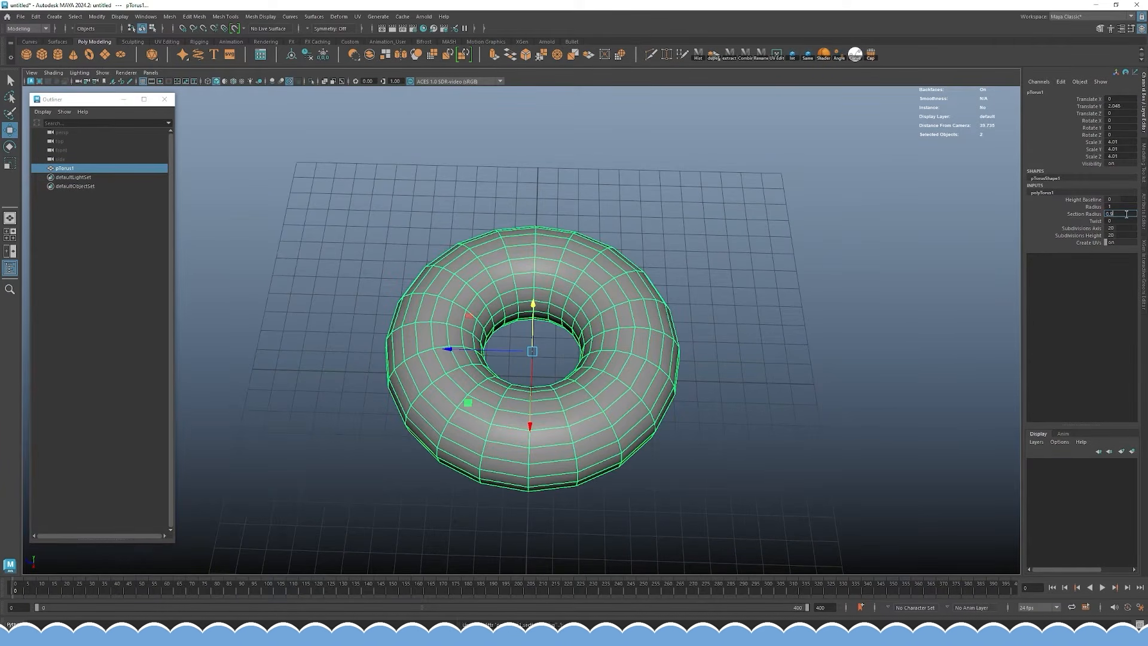
{"action": "key", "text": "Return"}
{"action": "left_click", "coordinate": [1127, 213]}
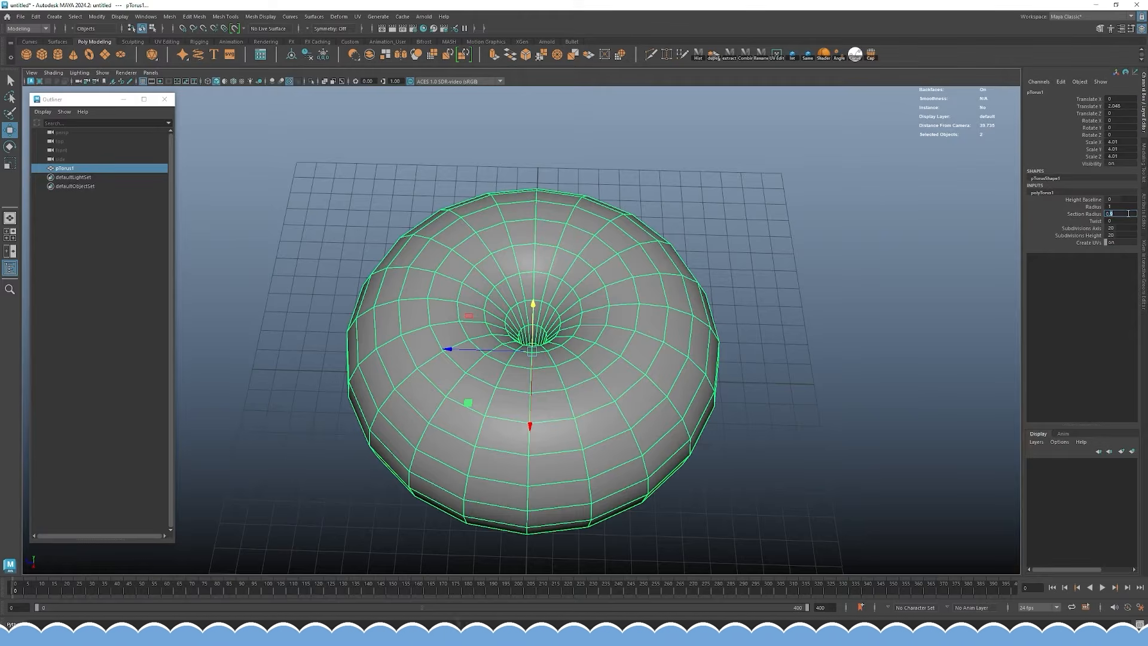
{"action": "type", "text": "0.7"}
{"action": "key", "text": "Return"}
{"action": "left_click", "coordinate": [693, 214]}
{"action": "mouse_move", "coordinate": [692, 214]}
{"action": "left_mouse_down", "text": "alt"}
{"action": "mouse_move", "coordinate": [692, 228]}
{"action": "mouse_move", "coordinate": [690, 194]}
{"action": "left_mouse_up", "text": "alt"}
{"action": "left_click", "coordinate": [649, 287]}
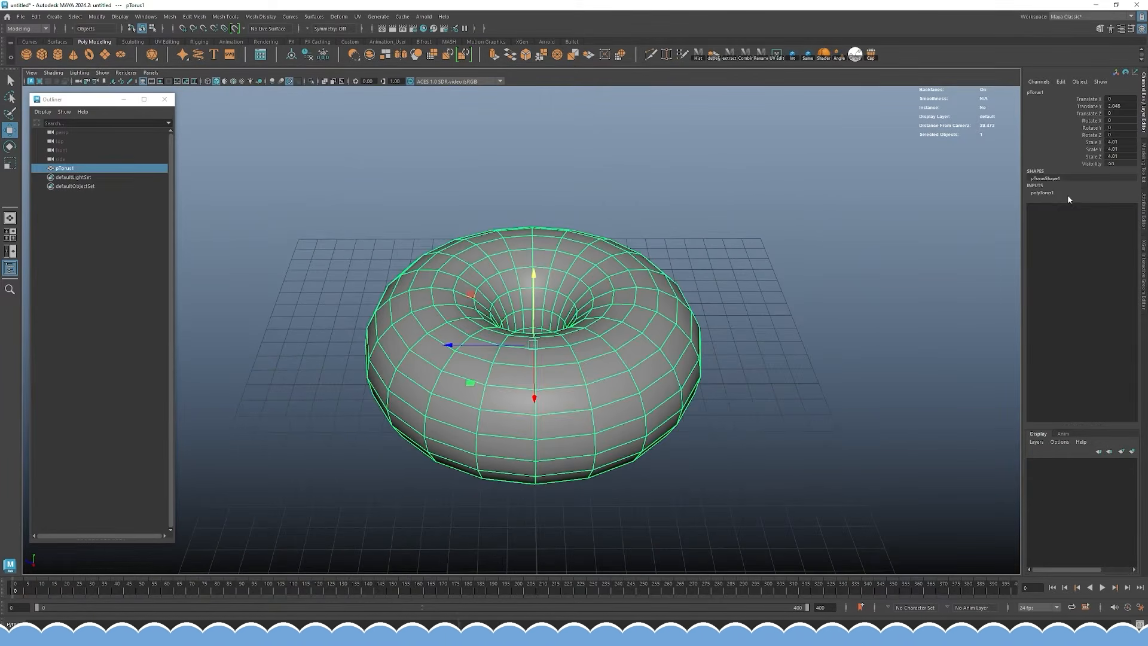
- Adjust the torus's section radius once more and check the shape from several angles
{"action": "left_click", "coordinate": [1096, 194]}
{"action": "left_click", "coordinate": [1121, 213]}
{"action": "key", "text": "Return"}
{"action": "left_click", "coordinate": [897, 198]}
{"action": "left_click_drag", "start_coordinate": [856, 180], "coordinate": [741, 185], "text": "alt"}
{"action": "right_click_drag", "start_coordinate": [741, 186], "coordinate": [798, 299], "text": "alt"}
{"action": "left_click_drag", "start_coordinate": [798, 298], "coordinate": [710, 243], "text": "alt"}
{"action": "right_click_drag", "start_coordinate": [709, 242], "coordinate": [699, 274], "text": "alt"}
{"action": "left_click_drag", "start_coordinate": [700, 275], "coordinate": [681, 289], "text": "alt"}
- Switch to the reference board and place the plain-donut photo over the viewport for comparison
{"action": "key", "text": "alt+Tab"}
{"action": "right_click_drag", "start_coordinate": [647, 293], "coordinate": [917, 240]}
{"action": "right_click_drag", "start_coordinate": [752, 238], "coordinate": [549, 243]}
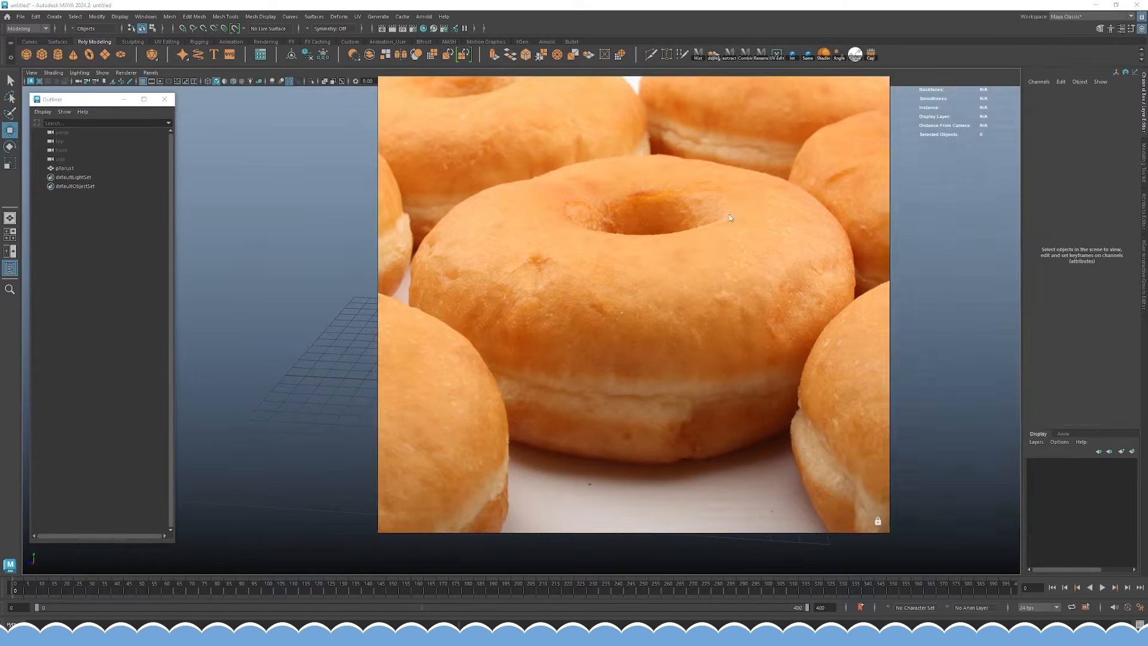
- Switch back to Maya and select the torus
{"action": "key", "text": "alt+Tab"}
{"action": "left_click", "coordinate": [558, 342]}
{"action": "left_click", "coordinate": [763, 181]}
{"action": "left_click", "coordinate": [560, 293]}
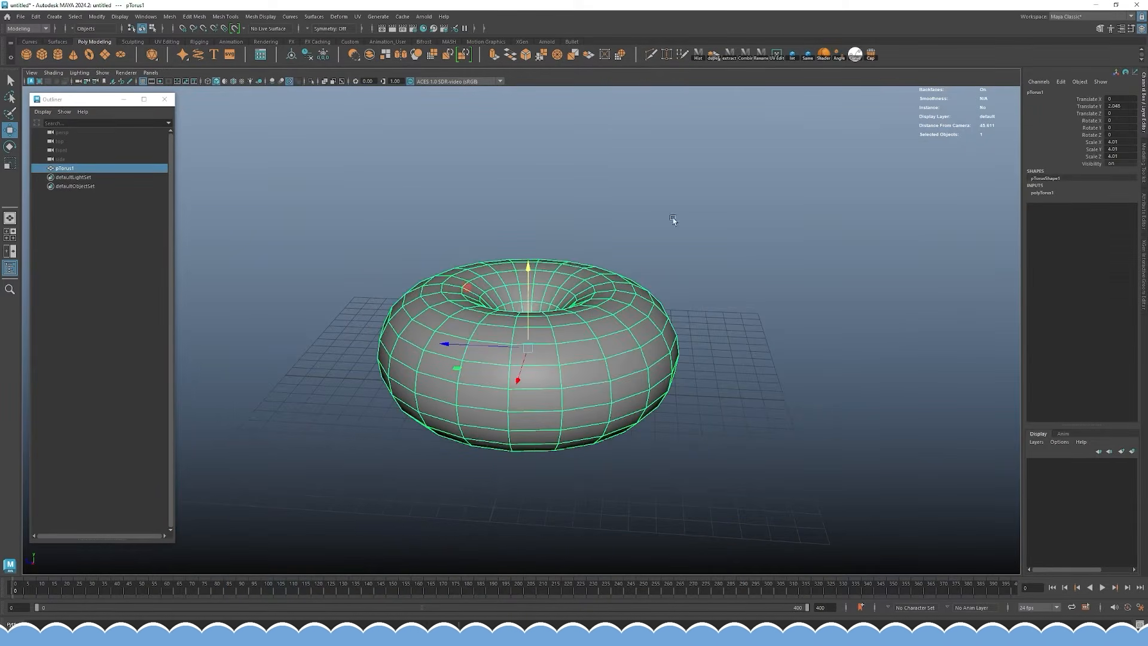
- Try a section radius of 0.5 on the torus and undo the change
{"action": "left_click", "coordinate": [1039, 193]}
{"action": "left_click_drag", "start_coordinate": [777, 257], "coordinate": [795, 317], "text": "alt"}
{"action": "left_click", "coordinate": [1115, 214]}
{"action": "type", "text": "."}
{"action": "left_click_drag", "start_coordinate": [1125, 207], "coordinate": [1132, 212], "text": "ctrl"}
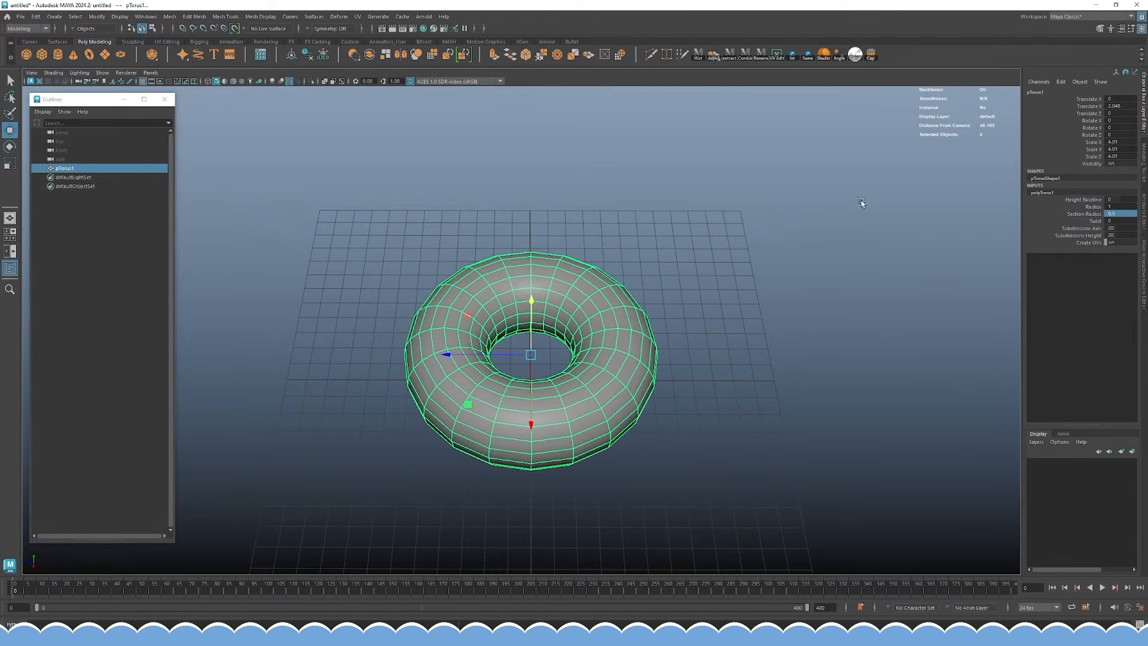
{"action": "left_click_drag", "start_coordinate": [861, 203], "coordinate": [776, 207], "text": "alt"}
{"action": "key", "text": "ctrl+z"}
{"action": "key", "text": "ctrl+z"}
{"action": "left_click", "coordinate": [797, 202]}
- Examine the torus from above and from the side to judge its hole size and thickness
{"action": "left_click_drag", "start_coordinate": [724, 291], "coordinate": [717, 248], "text": "alt"}
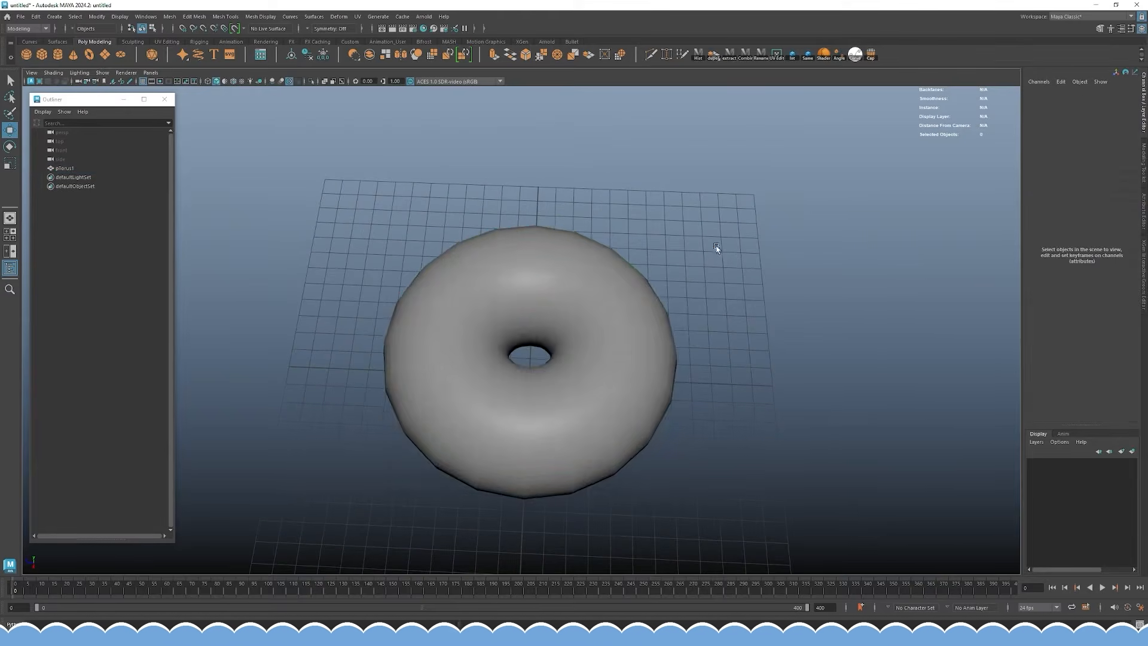
{"action": "left_click", "coordinate": [628, 287]}
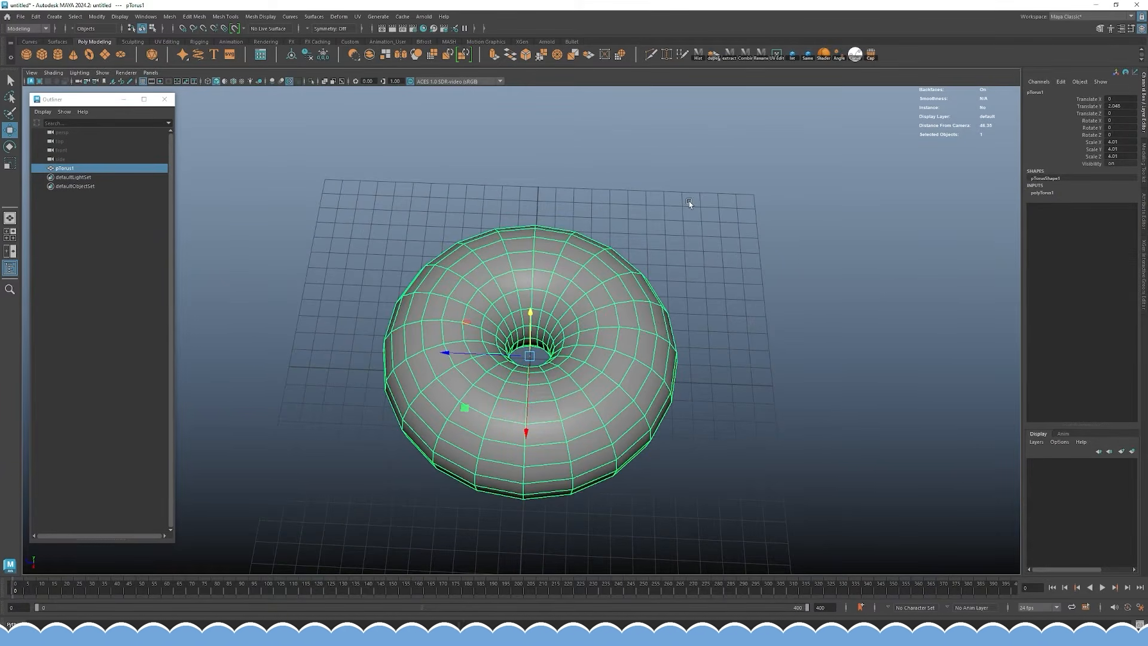
{"action": "left_click_drag", "start_coordinate": [681, 220], "coordinate": [682, 202], "text": "alt"}
{"action": "left_click", "coordinate": [709, 178]}
{"action": "left_click_drag", "start_coordinate": [578, 327], "coordinate": [652, 270], "text": "alt"}
{"action": "left_click", "coordinate": [601, 278]}
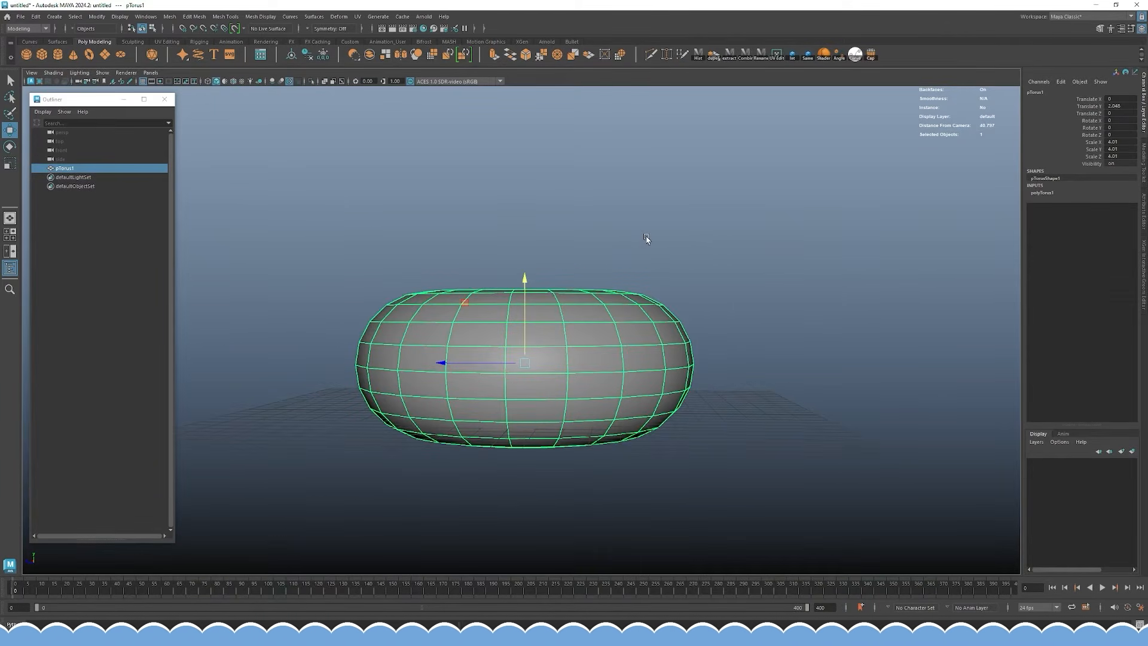
{"action": "left_click_drag", "start_coordinate": [627, 235], "coordinate": [632, 270], "text": "alt"}
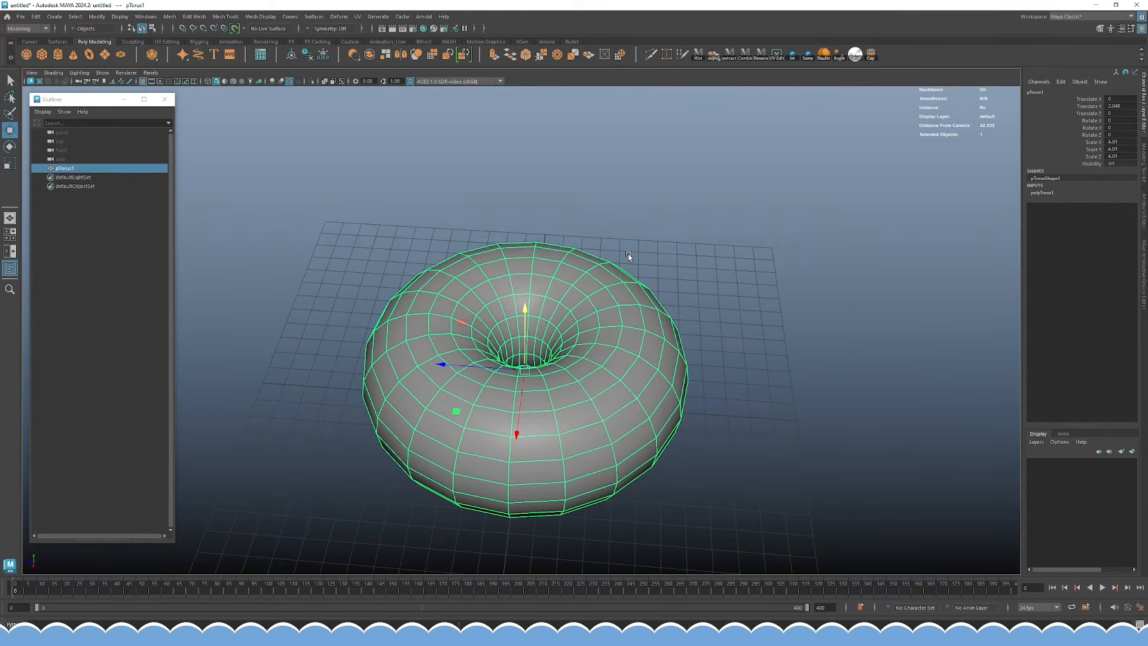
{"action": "mouse_move", "coordinate": [750, 197]}
{"action": "left_mouse_down", "text": "alt"}
{"action": "mouse_move", "coordinate": [743, 233]}
{"action": "mouse_move", "coordinate": [755, 182]}
{"action": "left_mouse_up", "text": "alt"}
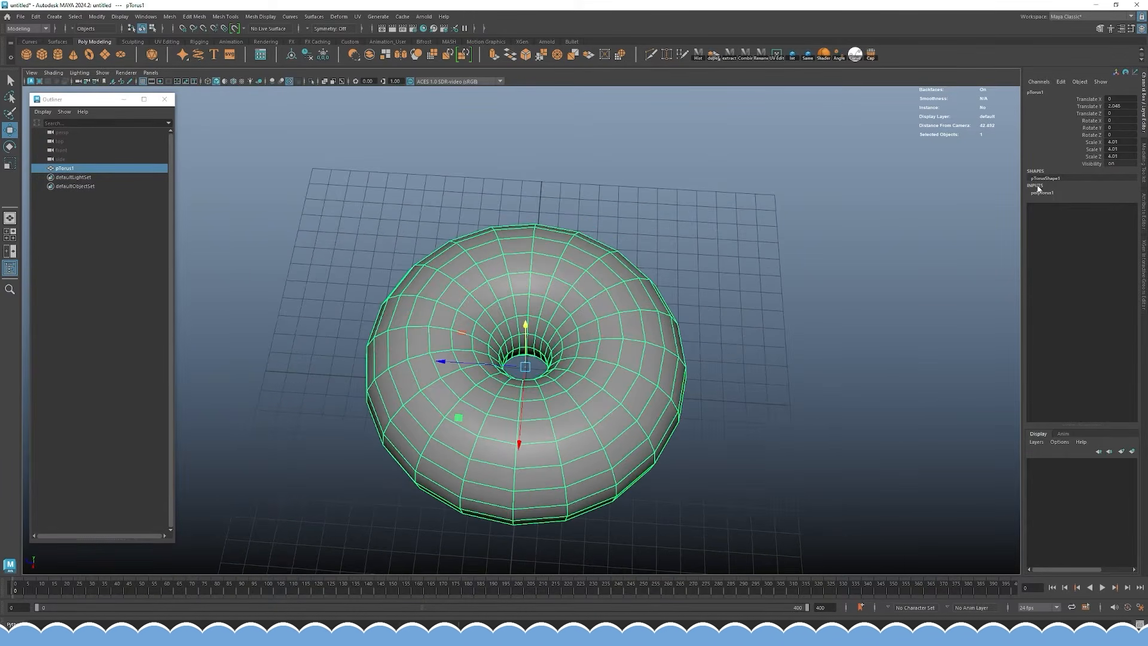
- Set the torus's axis subdivisions to 32
{"action": "left_click", "coordinate": [1043, 192]}
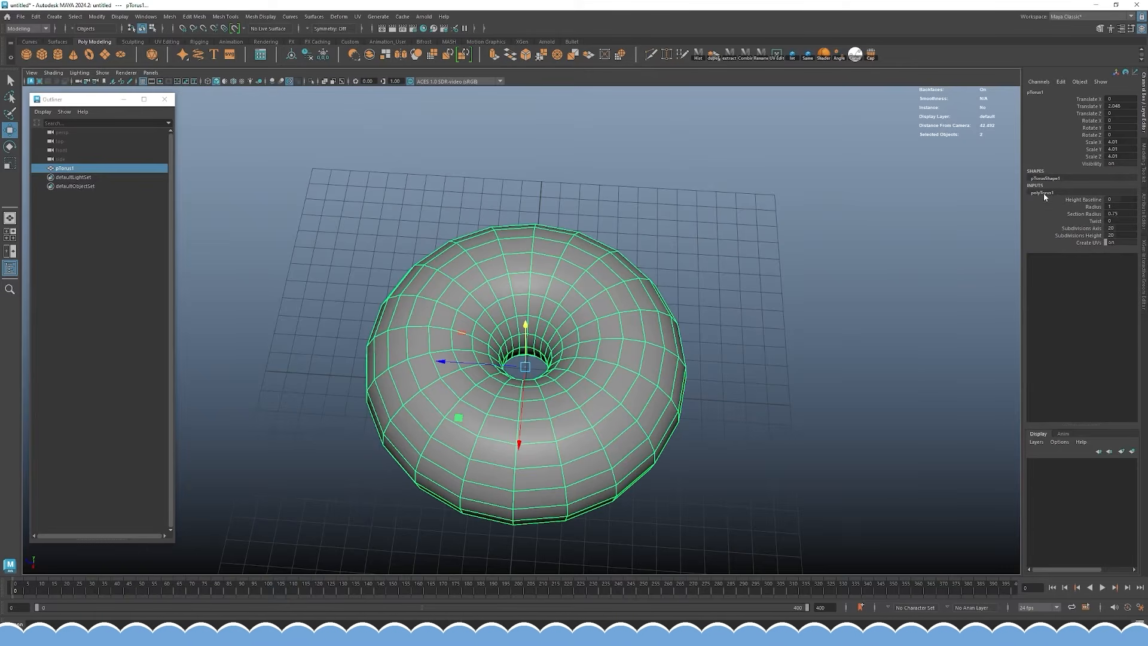
{"action": "left_click", "coordinate": [1127, 228]}
{"action": "type", "text": "32"}
{"action": "key", "text": "Return"}
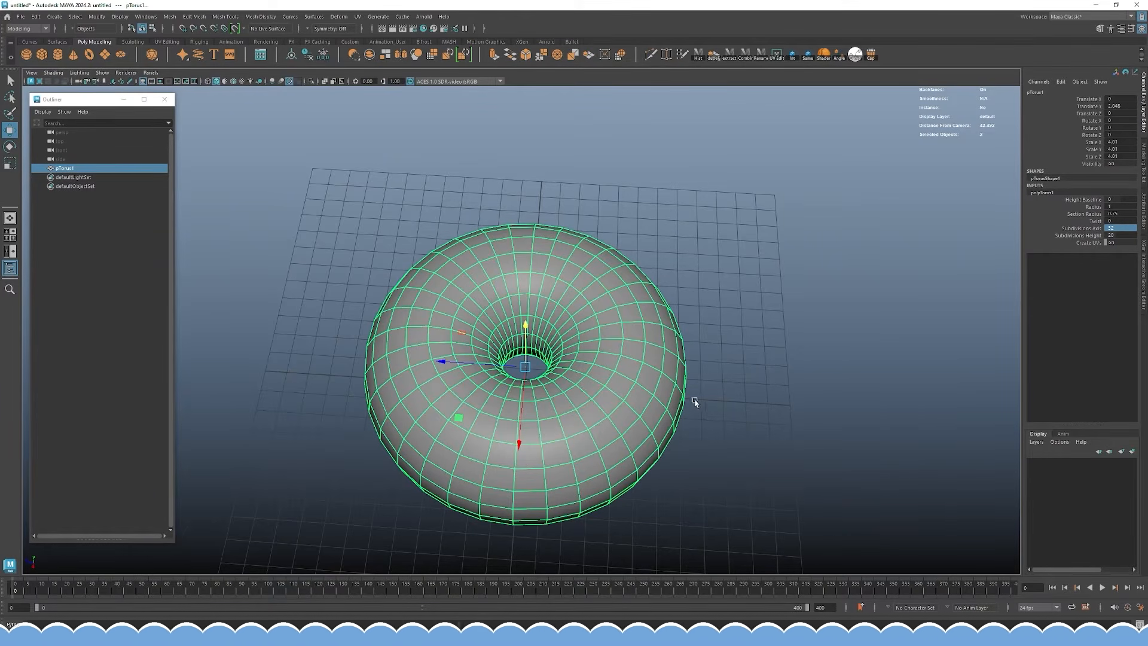
- Try 24 height subdivisions on the torus and undo the change
{"action": "left_click_drag", "start_coordinate": [692, 407], "coordinate": [693, 347], "text": "alt"}
{"action": "left_click", "coordinate": [1121, 235]}
{"action": "type", "text": "24"}
{"action": "key", "text": "Return"}
{"action": "key", "text": "ctrl+z"}
- Set the torus's axis subdivisions to 38 for a smoother outline
{"action": "left_click_drag", "start_coordinate": [627, 432], "coordinate": [568, 379], "text": "alt"}
{"action": "left_click_drag", "start_coordinate": [667, 281], "coordinate": [588, 346], "text": "alt"}
{"action": "left_click", "coordinate": [1114, 229]}
{"action": "type", "text": "38"}
{"action": "key", "text": "Return"}
{"action": "left_click_drag", "start_coordinate": [907, 208], "coordinate": [692, 251], "text": "alt"}
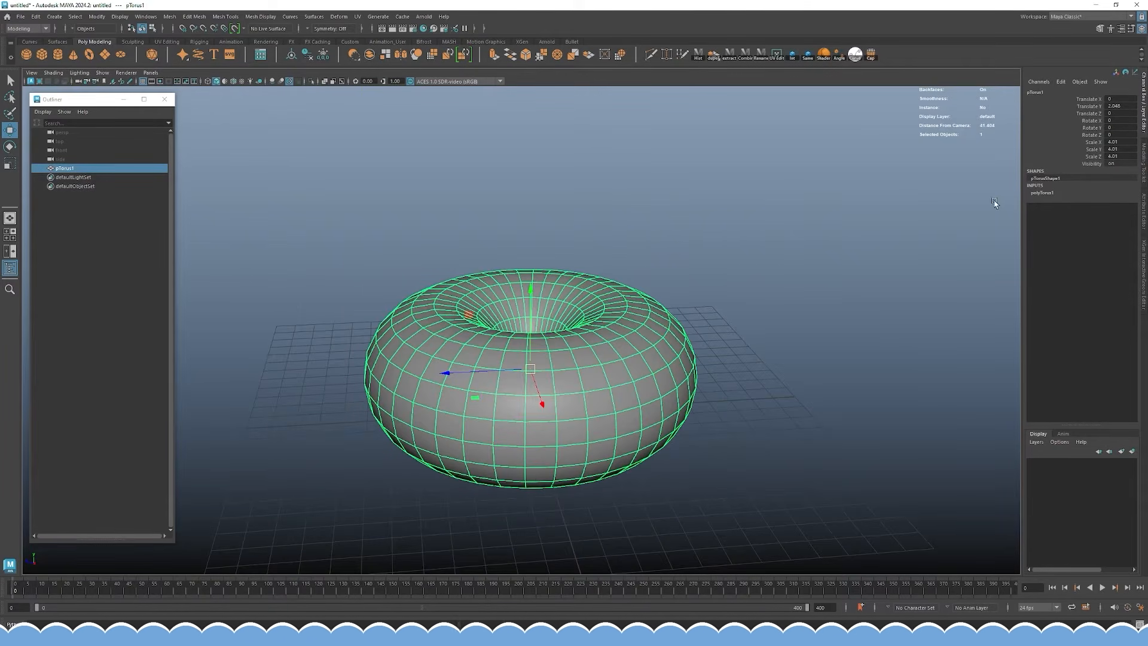
- Freeze the torus's transformations and reset them so its pivot sits at the world origin
{"action": "left_click", "coordinate": [36, 16]}
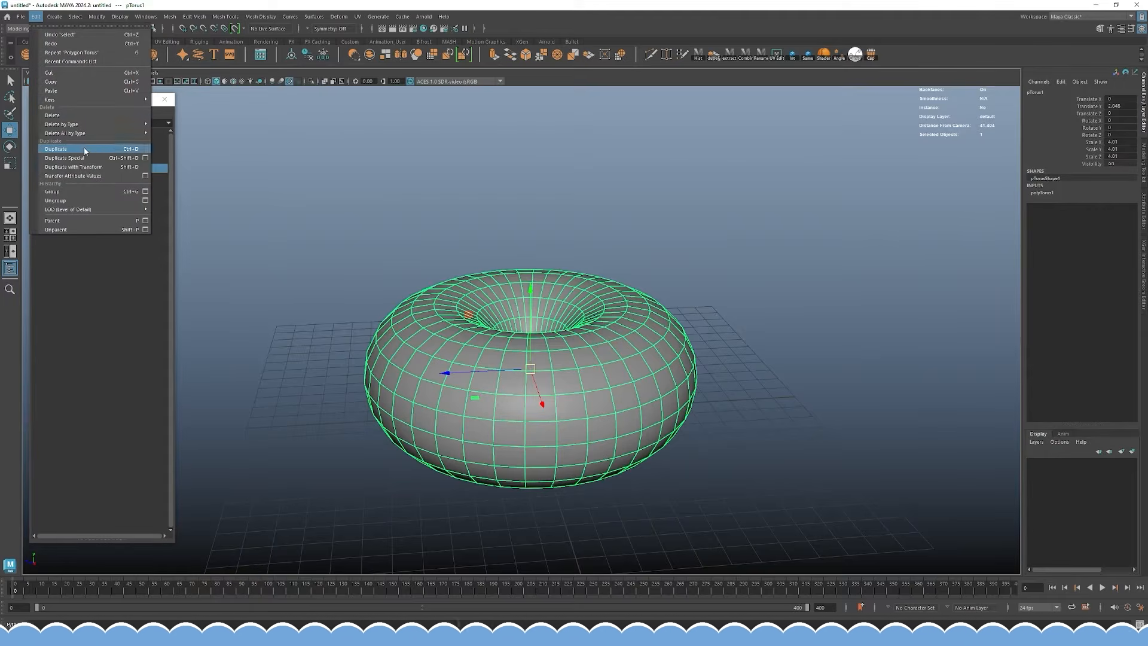
{"action": "left_click", "coordinate": [97, 16]}
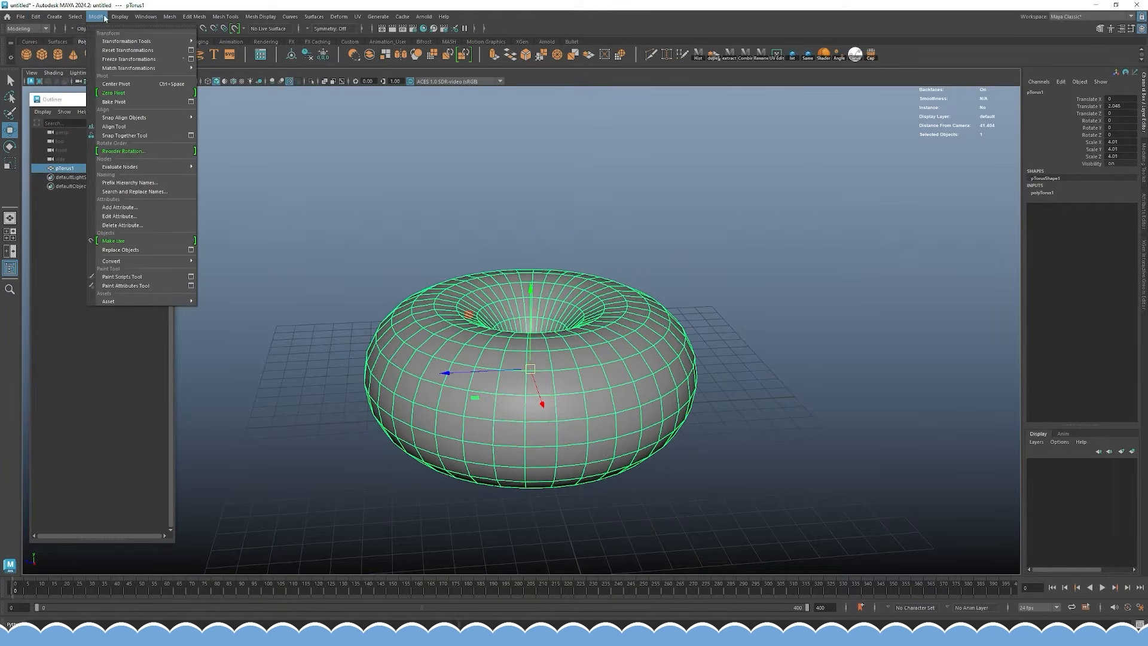
{"action": "left_click", "coordinate": [129, 58]}
{"action": "left_click", "coordinate": [97, 16]}
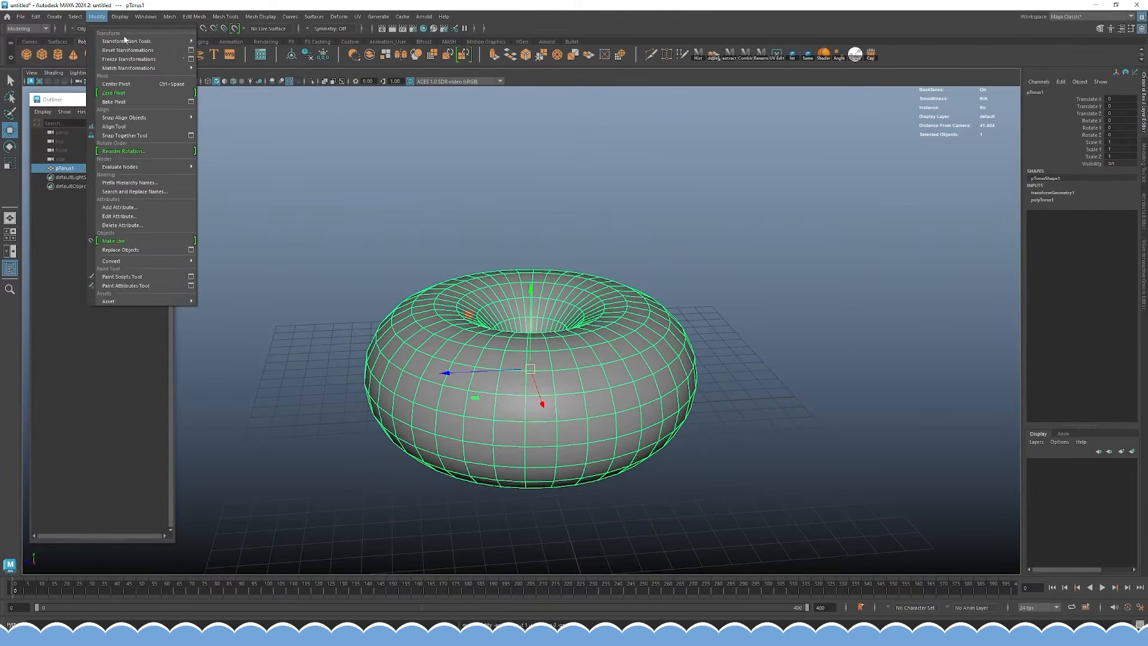
{"action": "left_click", "coordinate": [137, 51]}
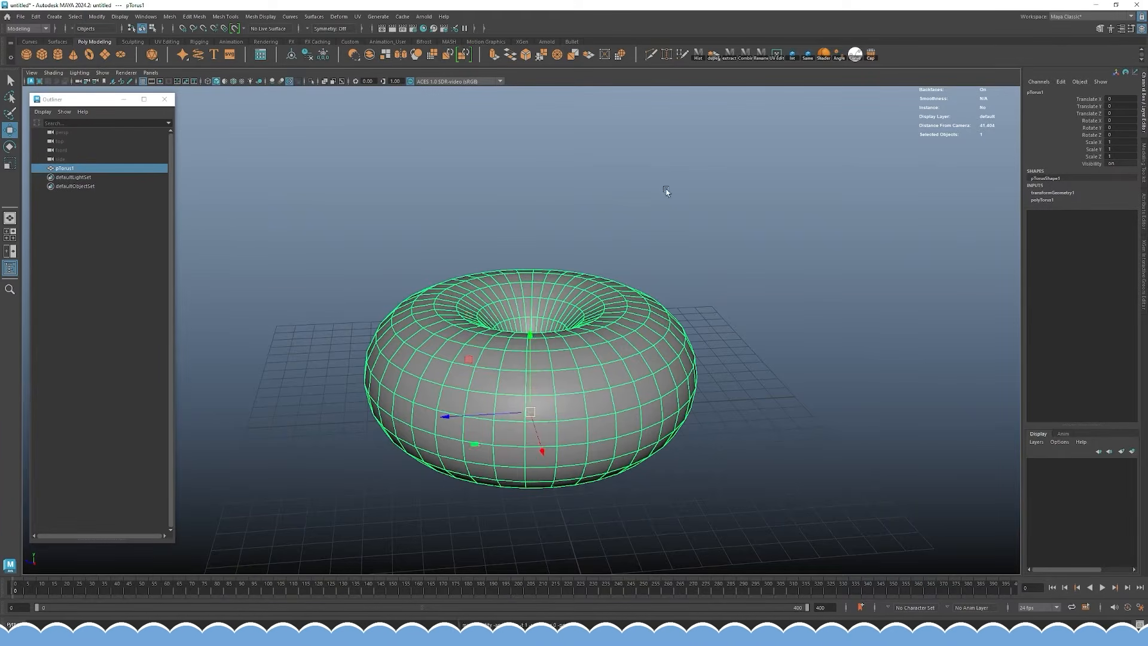
- Delete all construction history in the scene
{"action": "left_click_drag", "start_coordinate": [663, 184], "coordinate": [678, 184], "text": "alt"}
{"action": "left_click", "coordinate": [36, 16]}
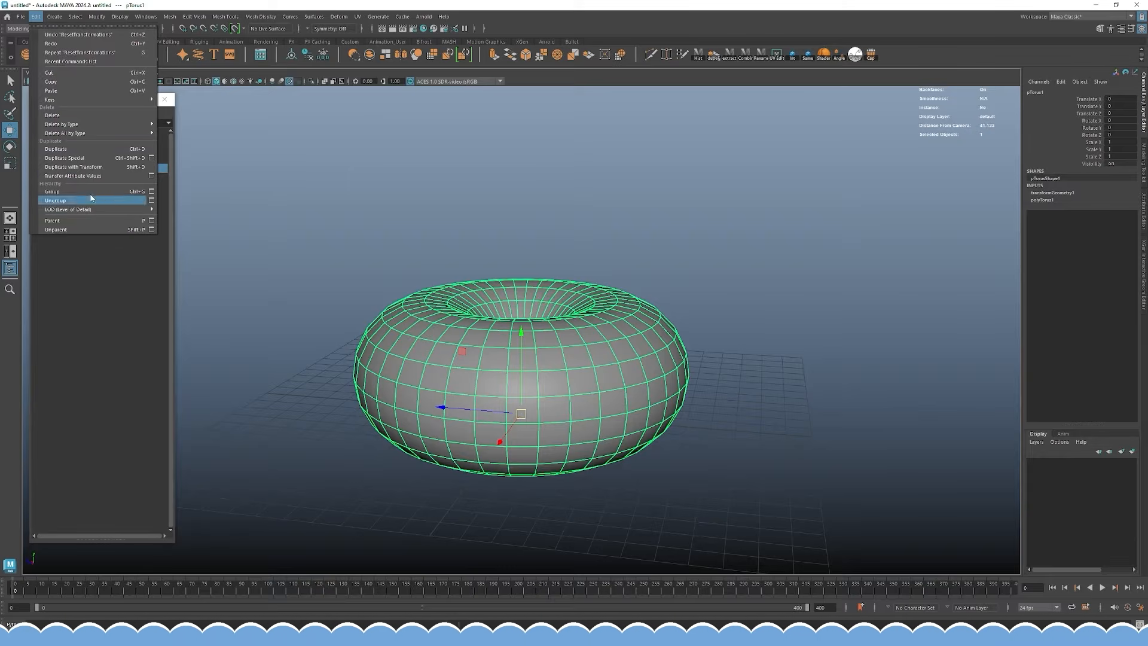
{"action": "mouse_move", "coordinate": [88, 135]}
{"action": "left_click", "coordinate": [177, 132]}
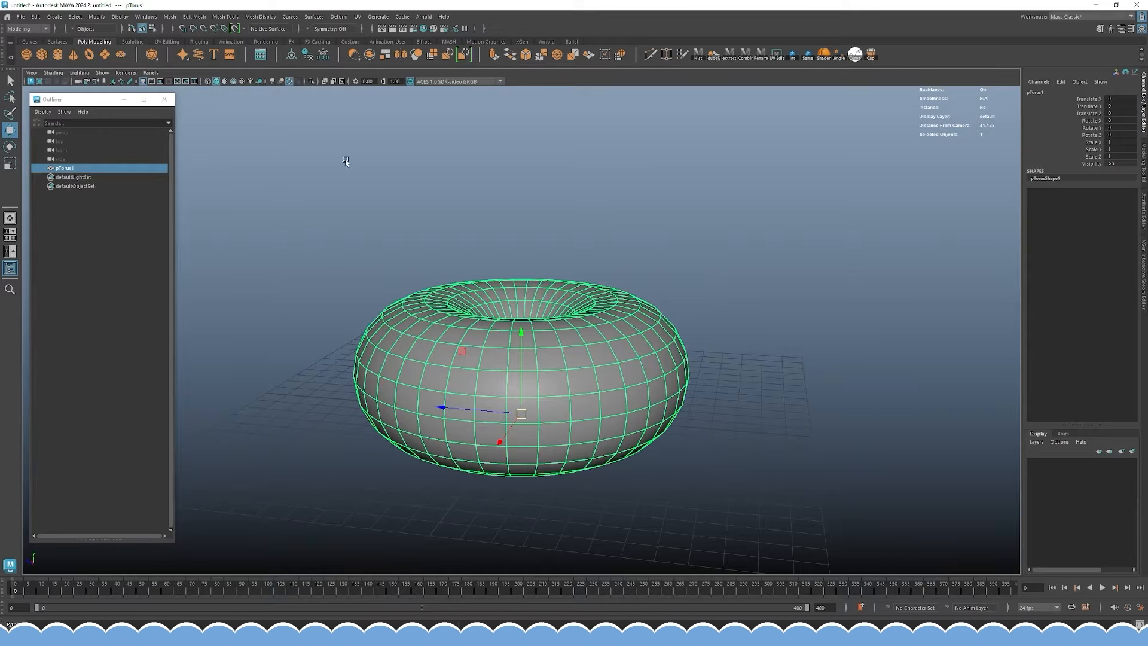
- Rename the torus object as Donut in the Outliner
{"action": "left_click", "coordinate": [145, 16]}
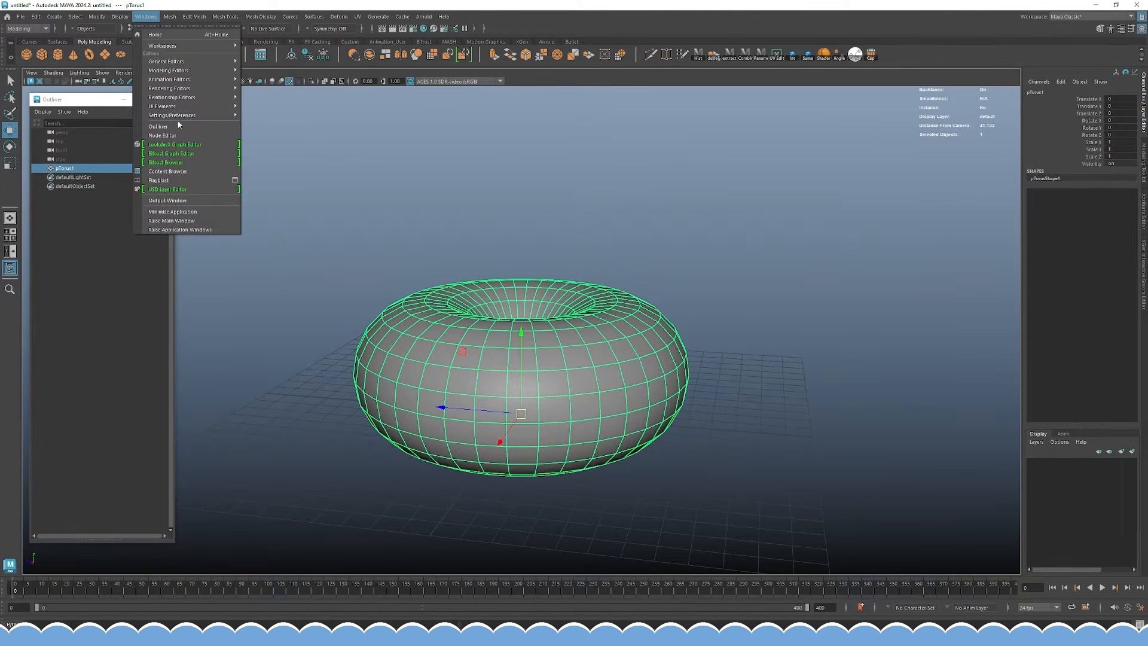
{"action": "double_click", "coordinate": [92, 168]}
{"action": "type", "text": "Donut"}
{"action": "key", "text": "Return"}
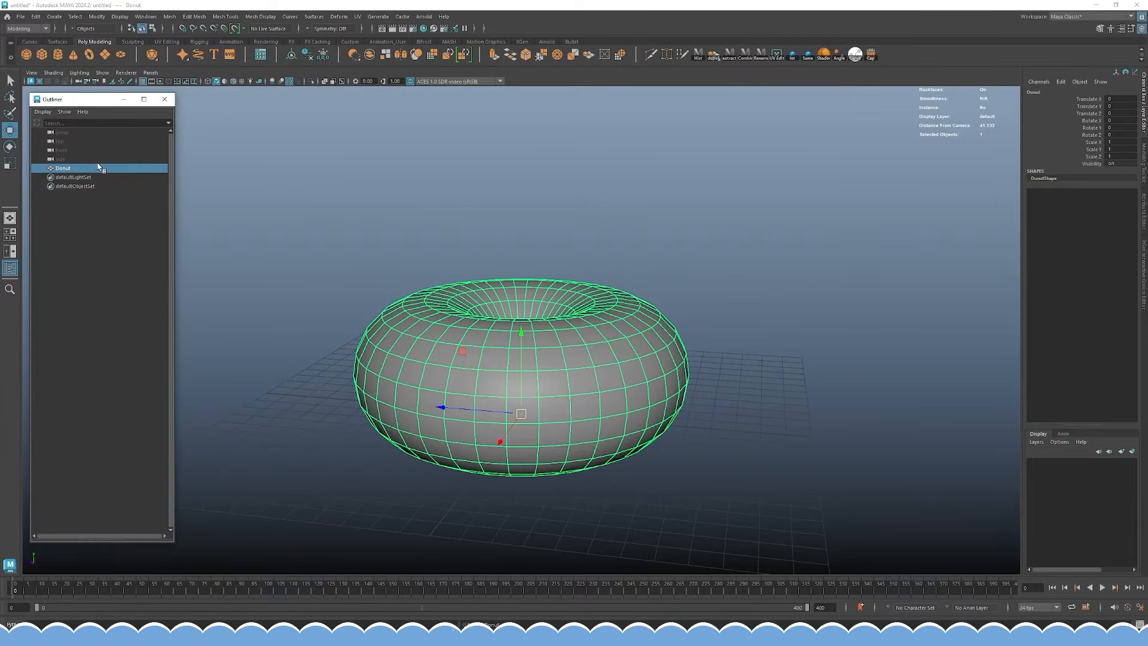
- Examine the donut's shape from above, from the side and at an angle
{"action": "left_click_drag", "start_coordinate": [522, 214], "coordinate": [527, 247], "text": "alt"}
{"action": "left_click", "coordinate": [536, 181]}
{"action": "left_click", "coordinate": [501, 265]}
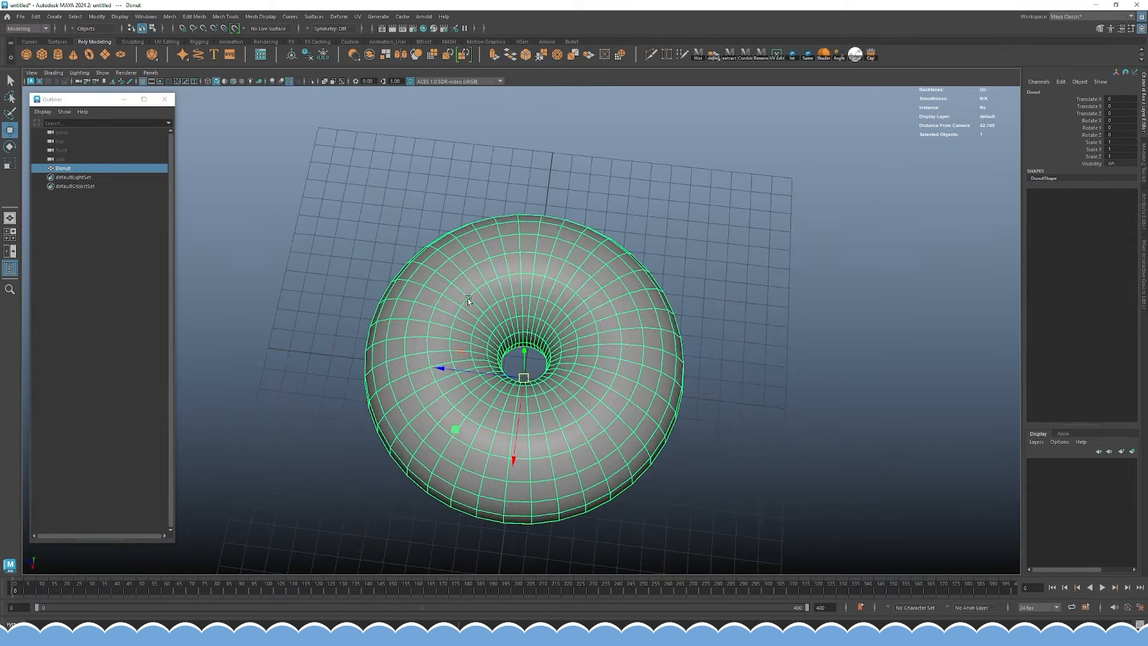
{"action": "left_click_drag", "start_coordinate": [467, 298], "coordinate": [593, 159], "text": "alt"}
{"action": "left_click_drag", "start_coordinate": [565, 244], "coordinate": [533, 250], "text": "alt"}
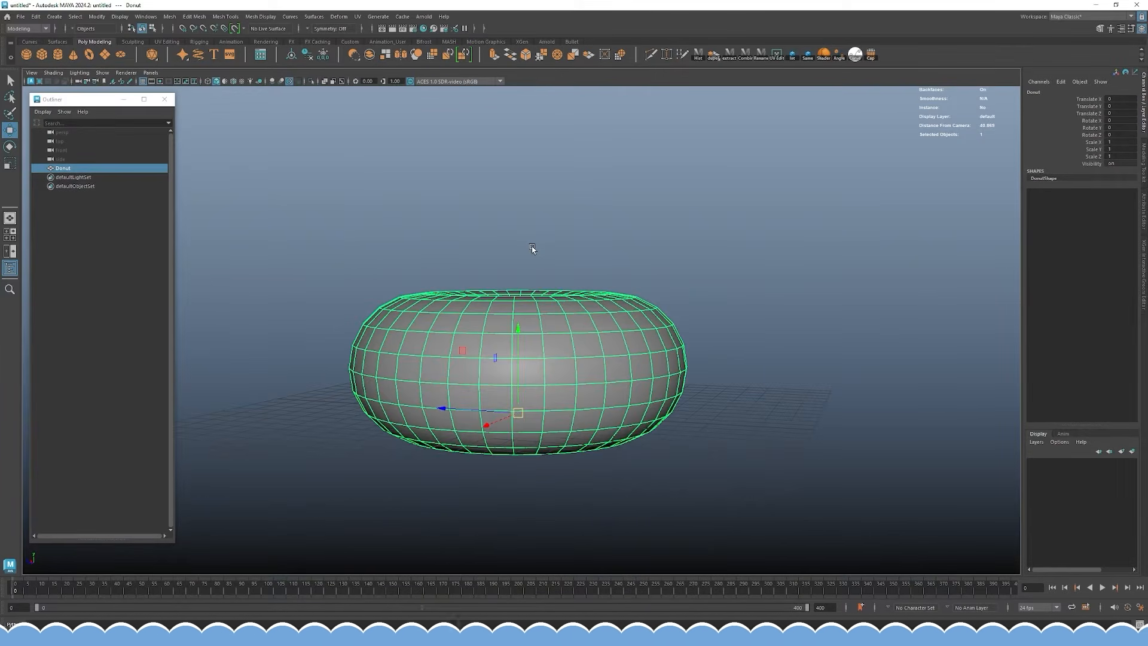
{"action": "left_click_drag", "start_coordinate": [536, 221], "coordinate": [563, 245], "text": "alt"}
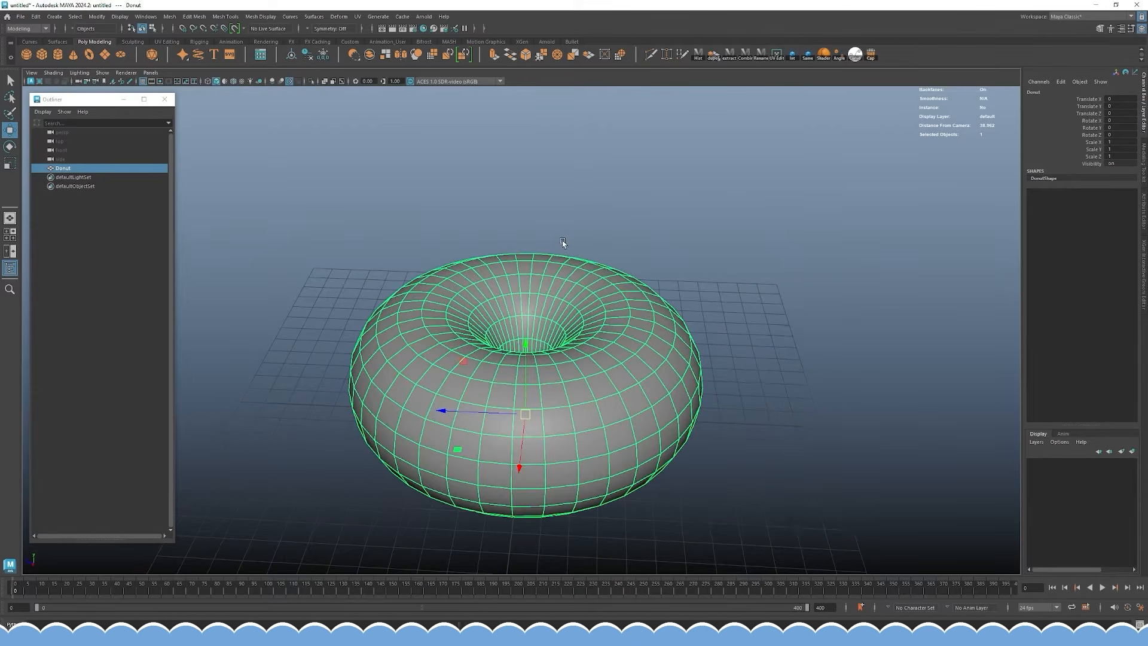
{"action": "left_click", "coordinate": [710, 267]}
{"action": "left_click_drag", "start_coordinate": [710, 267], "coordinate": [521, 231], "text": "alt"}
- Bring up the Modeling Toolkit, switch the donut to vertex selection and select one vertex on the upper surface near the hole
{"action": "left_click", "coordinate": [584, 304]}
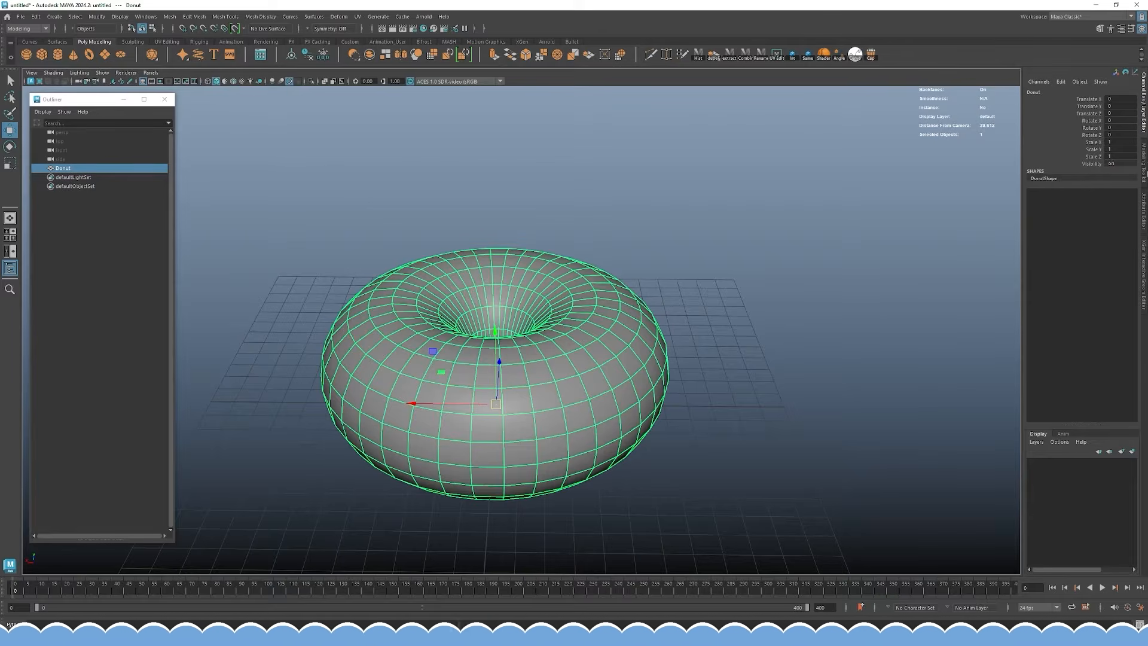
{"action": "left_click", "coordinate": [1144, 157]}
{"action": "left_click", "coordinate": [1061, 103]}
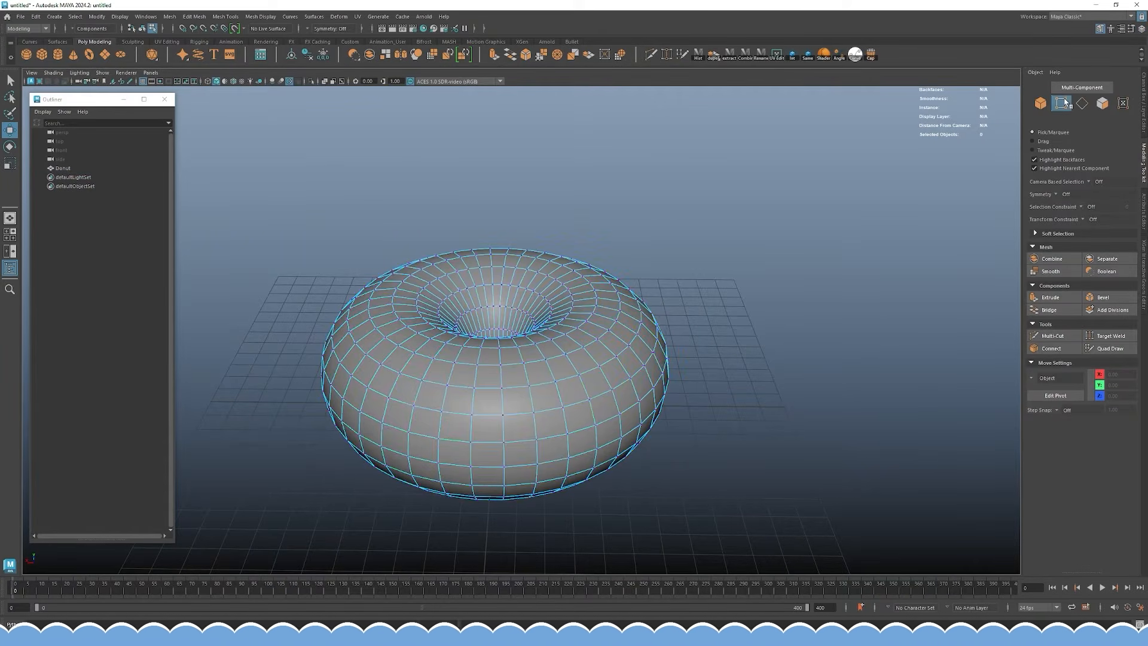
{"action": "left_click_drag", "start_coordinate": [633, 291], "coordinate": [596, 289], "text": "alt"}
{"action": "left_click", "coordinate": [590, 310]}
{"action": "left_click_drag", "start_coordinate": [670, 310], "coordinate": [534, 296], "text": "alt"}
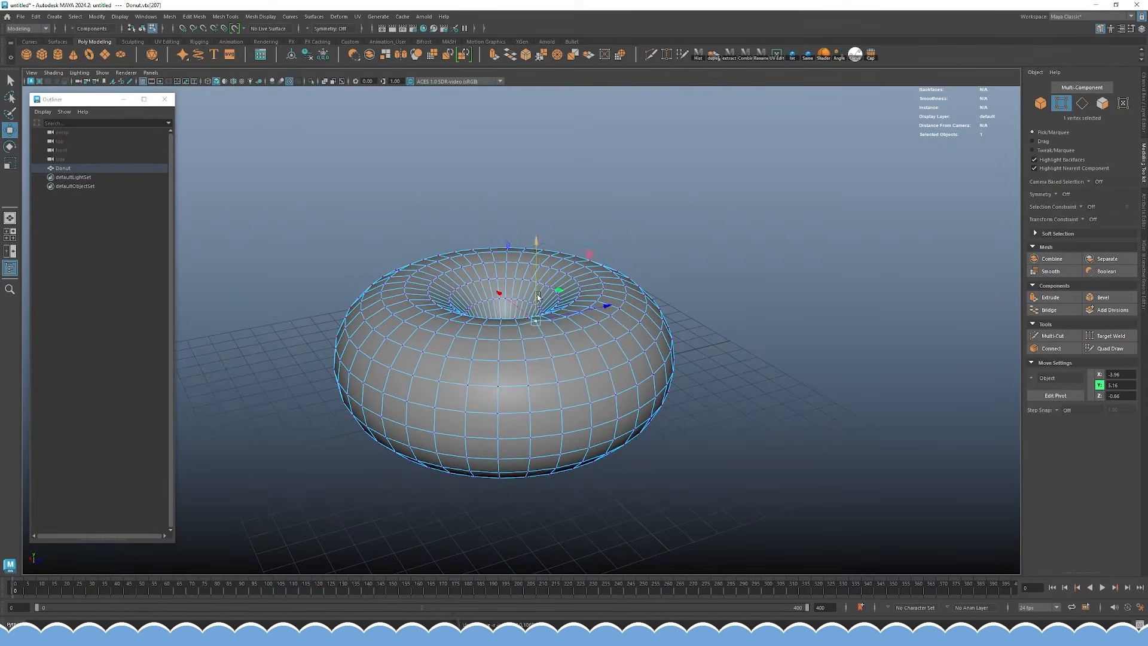
- Turn on soft selection with a small falloff around the selected vertex beside the hole
{"action": "left_click_drag", "start_coordinate": [530, 339], "coordinate": [568, 421], "text": "alt"}
{"action": "key", "text": "b"}
{"action": "left_click_drag", "start_coordinate": [625, 363], "coordinate": [522, 357], "text": "alt"}
{"action": "key", "text": "b"}
{"action": "left_click_drag", "start_coordinate": [623, 520], "coordinate": [752, 285], "text": "alt"}
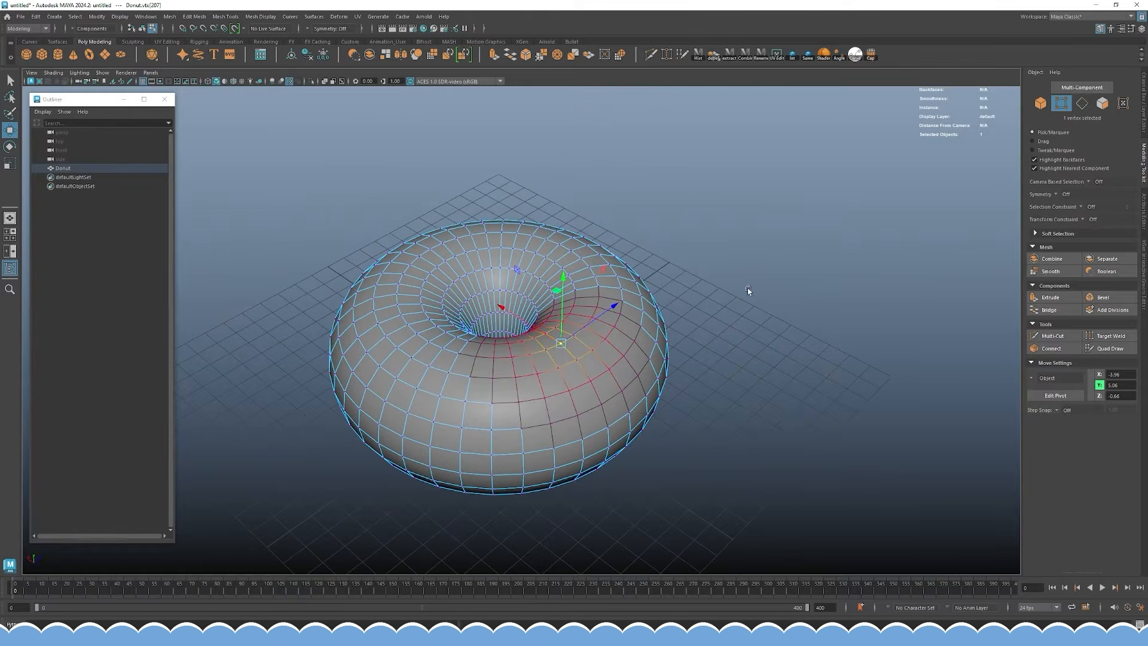
- Try raising the selected vertex with soft selection to form a bump and undo the move
{"action": "left_click_drag", "start_coordinate": [585, 328], "coordinate": [536, 292], "text": "alt"}
{"action": "left_click_drag", "start_coordinate": [537, 292], "coordinate": [526, 336], "text": "alt"}
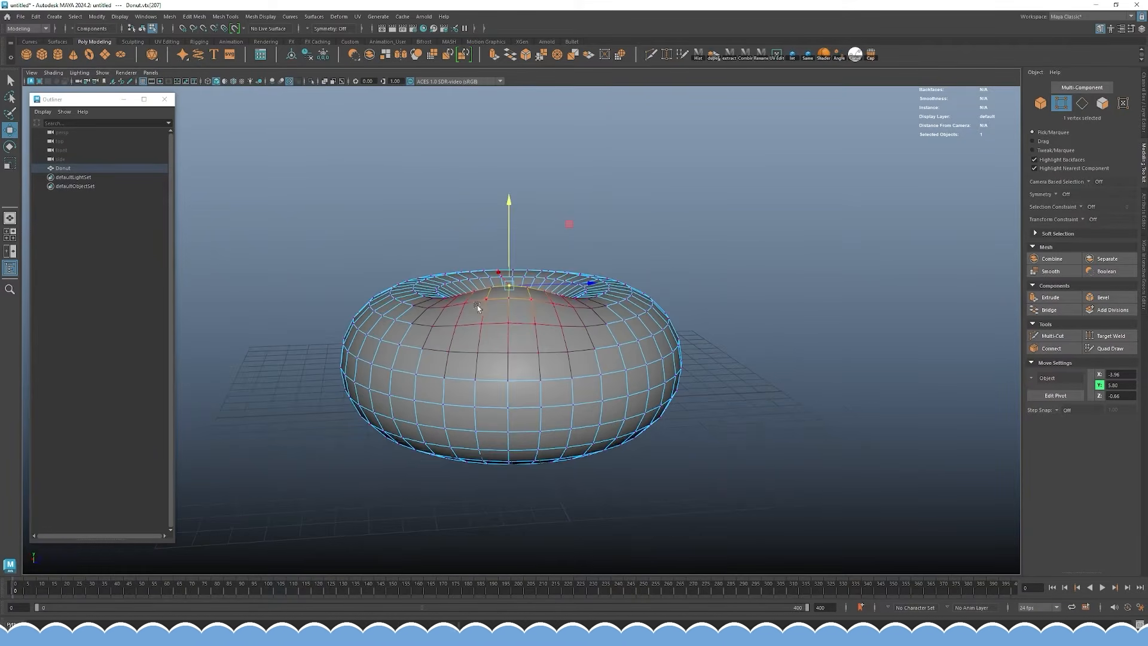
{"action": "left_click_drag", "start_coordinate": [367, 461], "coordinate": [492, 365], "text": "alt"}
{"action": "key", "text": "ctrl+z"}
{"action": "left_click_drag", "start_coordinate": [688, 249], "coordinate": [546, 353], "text": "alt"}
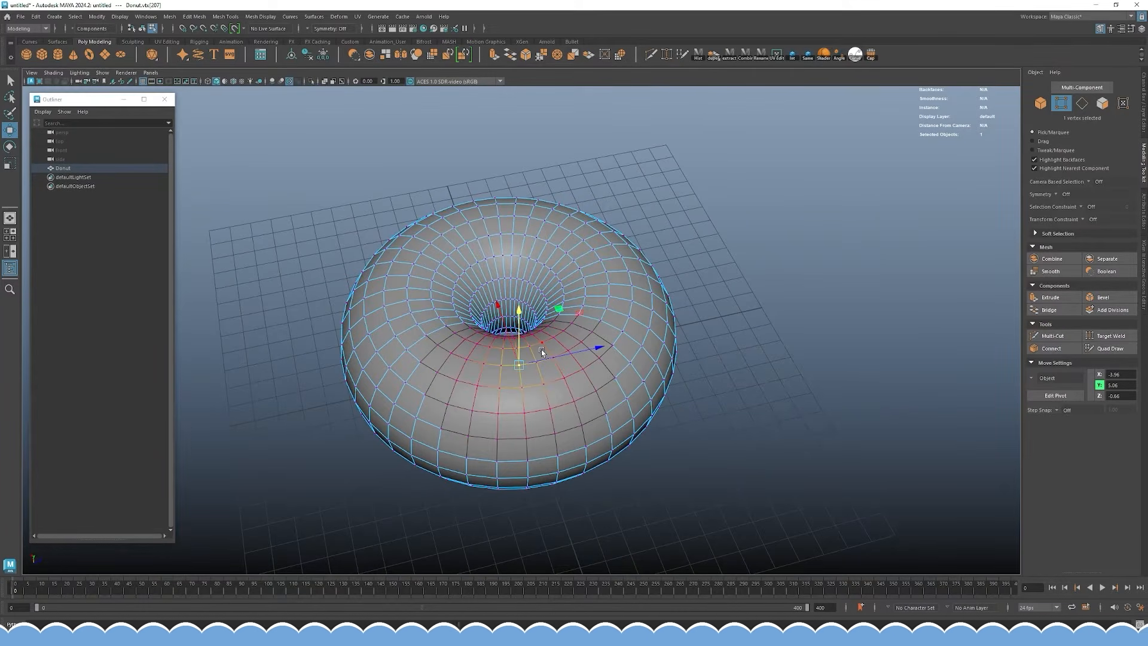
- Try raising the selected vertex with the soft selection falloff widened over the whole donut, and undo the move
{"action": "mouse_move", "coordinate": [542, 351]}
{"action": "left_mouse_down", "text": "alt"}
{"action": "mouse_move", "coordinate": [527, 338]}
{"action": "mouse_move", "coordinate": [544, 367]}
{"action": "mouse_move", "coordinate": [526, 343]}
{"action": "mouse_move", "coordinate": [534, 360]}
{"action": "left_mouse_up", "text": "alt"}
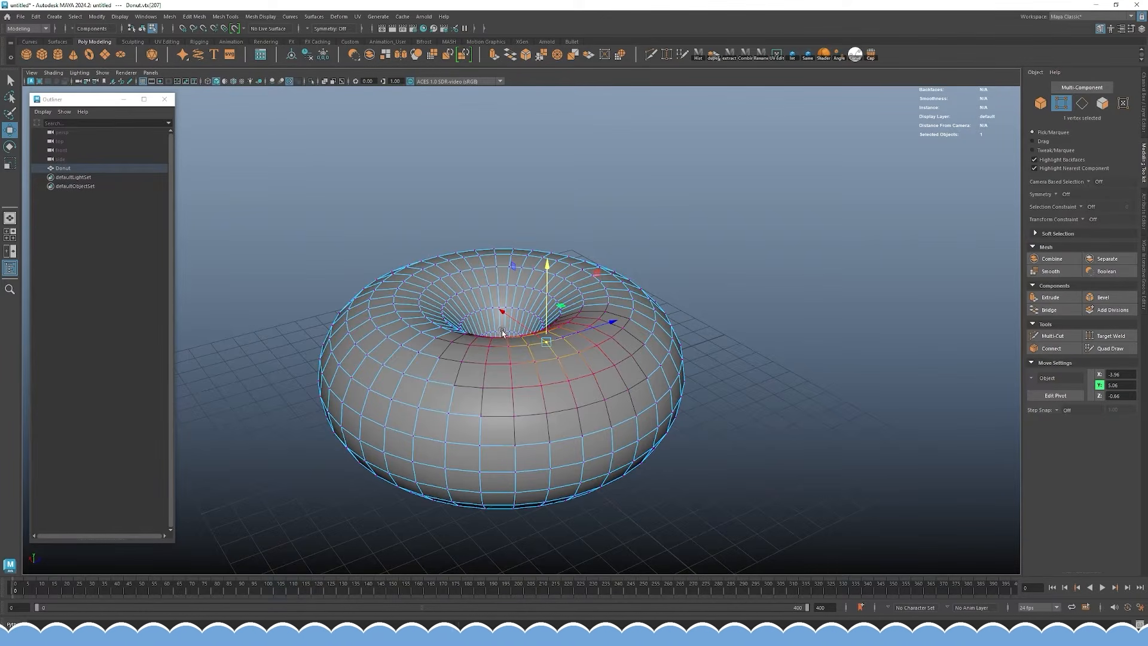
{"action": "key", "text": "b"}
{"action": "left_click_drag", "start_coordinate": [501, 331], "coordinate": [649, 340]}
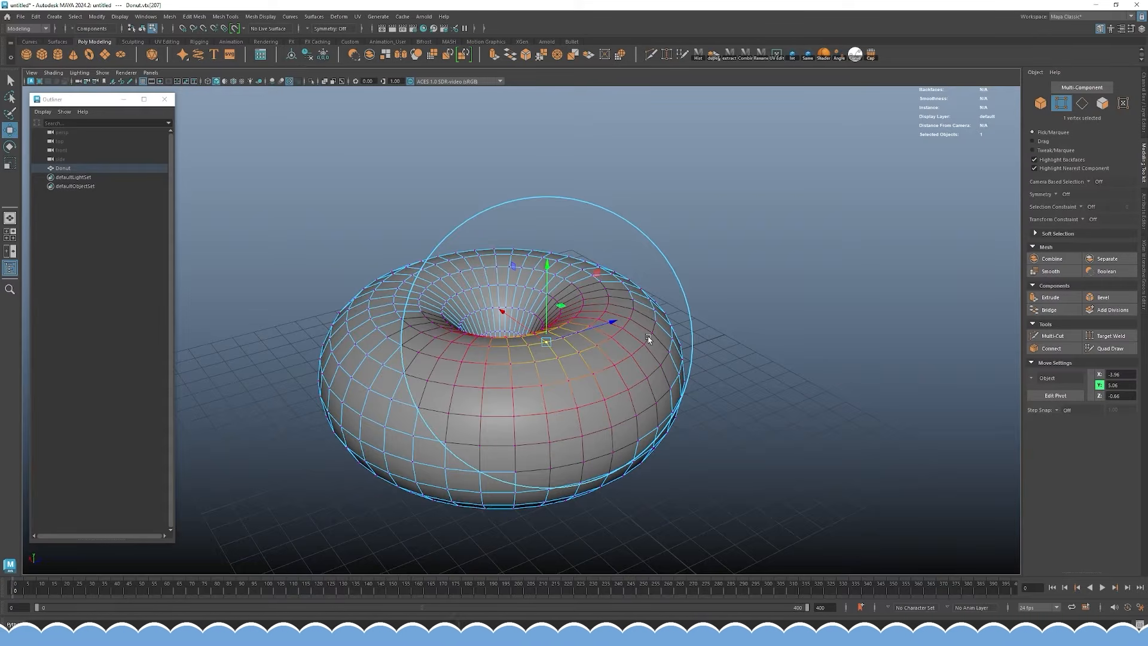
{"action": "left_click_drag", "start_coordinate": [649, 339], "coordinate": [649, 340]}
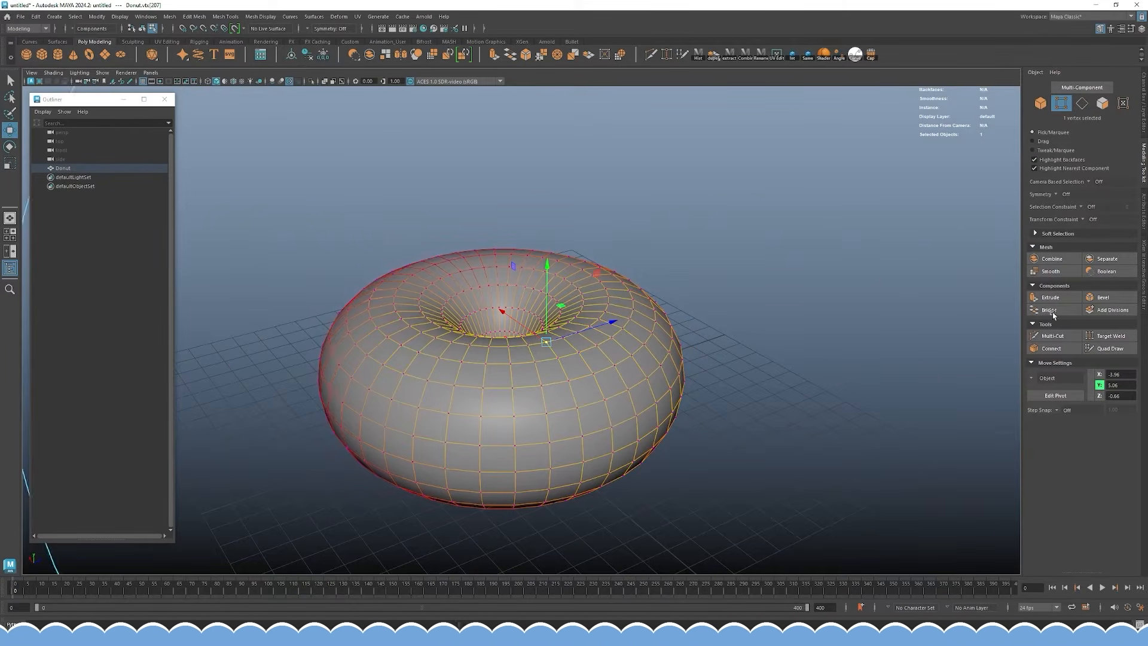
{"action": "left_click_drag", "start_coordinate": [549, 275], "coordinate": [554, 163]}
{"action": "left_click_drag", "start_coordinate": [512, 305], "coordinate": [414, 338], "text": "alt"}
{"action": "left_click_drag", "start_coordinate": [513, 269], "coordinate": [545, 275], "text": "alt"}
{"action": "key", "text": "ctrl+z"}
- Shrink the soft selection falloff to a small patch around the selected vertex
{"action": "left_click_drag", "start_coordinate": [549, 325], "coordinate": [532, 281], "text": "alt"}
{"action": "key", "text": "b"}
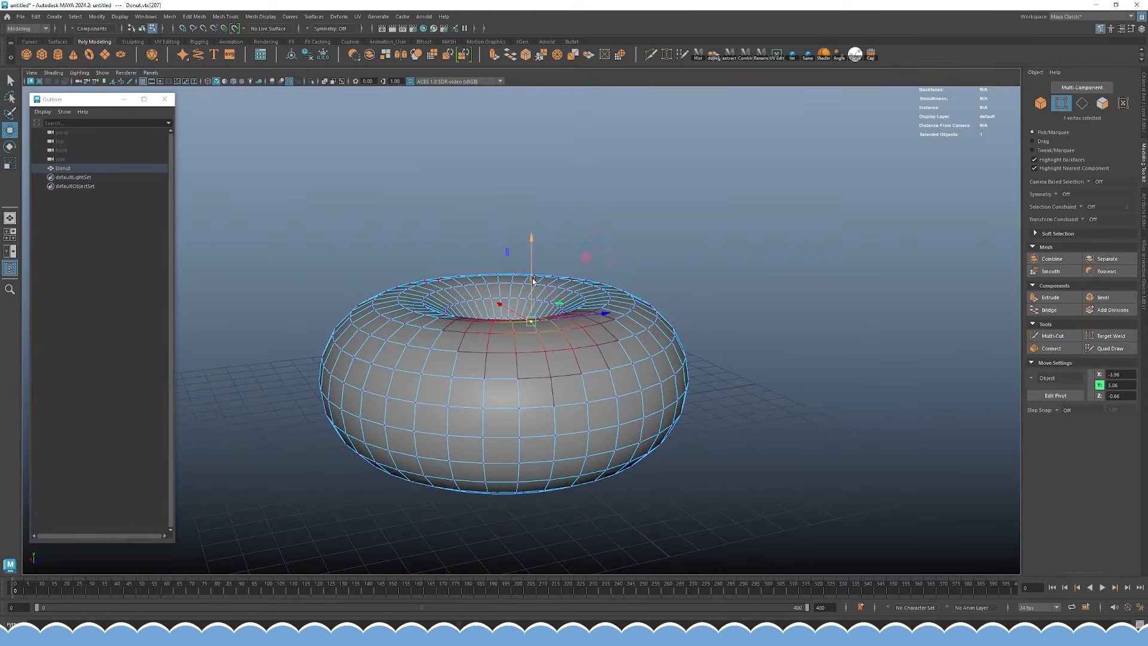
{"action": "left_click_drag", "start_coordinate": [616, 258], "coordinate": [515, 265], "text": "alt"}
- Shift a few vertices around the hole slightly with soft selection to make the donut's upper surface uneven
{"action": "left_click", "coordinate": [604, 321]}
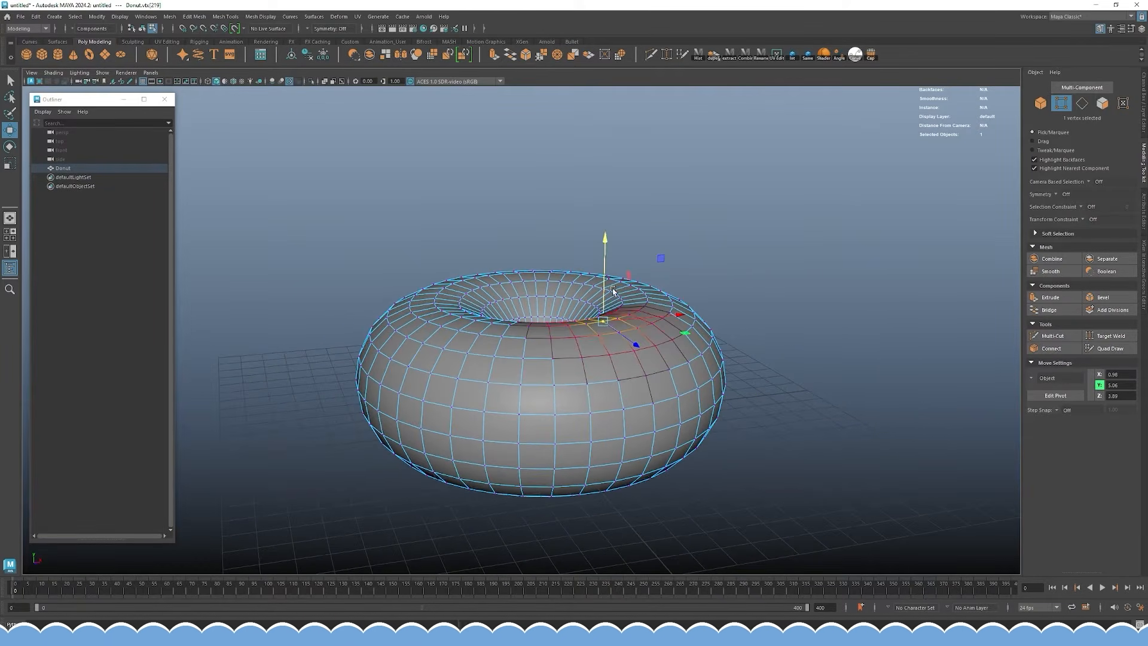
{"action": "left_click_drag", "start_coordinate": [604, 284], "coordinate": [524, 286]}
{"action": "left_click", "coordinate": [630, 326]}
{"action": "left_click_drag", "start_coordinate": [635, 329], "coordinate": [629, 306], "text": "alt"}
{"action": "left_click", "coordinate": [536, 331]}
{"action": "left_click_drag", "start_coordinate": [537, 305], "coordinate": [536, 307]}
- Continue around the donut's upper surface, moving another vertex with soft selection to vary its height
{"action": "left_click_drag", "start_coordinate": [483, 324], "coordinate": [556, 329], "text": "alt"}
{"action": "left_click", "coordinate": [438, 320]}
{"action": "left_click_drag", "start_coordinate": [440, 298], "coordinate": [490, 291]}
{"action": "left_click_drag", "start_coordinate": [481, 248], "coordinate": [628, 277], "text": "alt"}
{"action": "left_click", "coordinate": [505, 265]}
{"action": "left_click", "coordinate": [599, 293]}
{"action": "left_click", "coordinate": [588, 263]}
- From a top-down angle, shift a vertex on the donut's outer edge horizontally to break the perfectly round outline
{"action": "left_click_drag", "start_coordinate": [430, 428], "coordinate": [387, 411], "text": "alt"}
{"action": "middle_click_drag", "start_coordinate": [387, 410], "coordinate": [447, 410], "text": "alt"}
{"action": "left_click", "coordinate": [403, 371]}
{"action": "left_click_drag", "start_coordinate": [406, 348], "coordinate": [438, 267], "text": "alt"}
{"action": "left_click", "coordinate": [435, 257]}
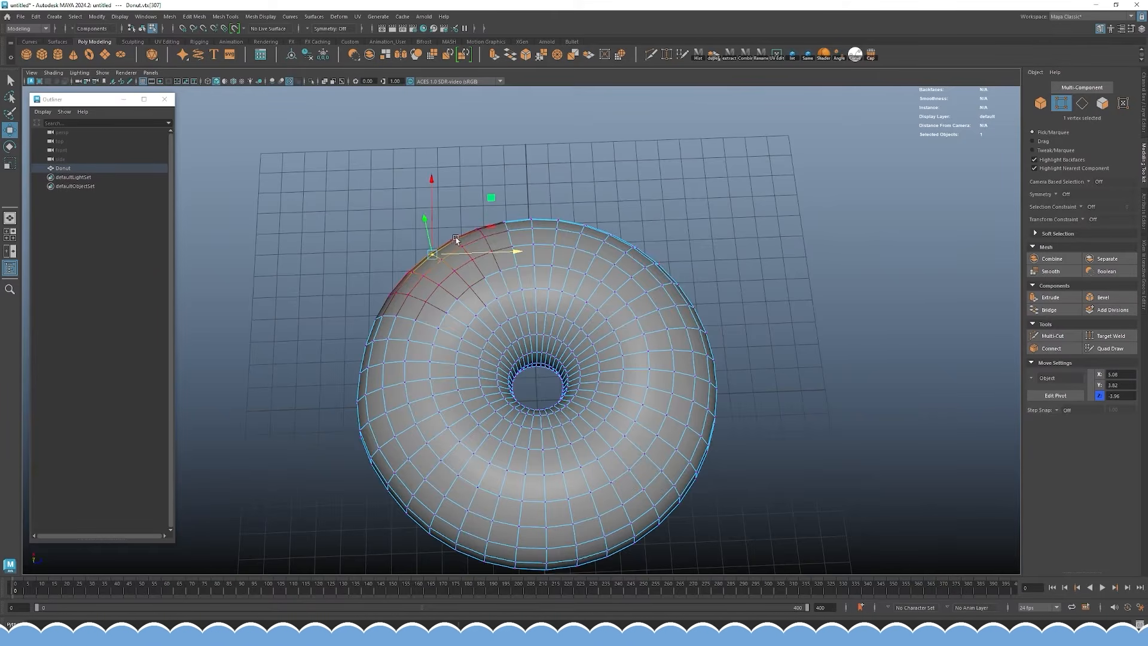
{"action": "left_click_drag", "start_coordinate": [482, 224], "coordinate": [491, 233], "text": "alt"}
{"action": "left_click_drag", "start_coordinate": [490, 186], "coordinate": [485, 181]}
{"action": "left_click", "coordinate": [513, 180]}
- Pull two more outer-edge vertices slightly outward and shift a third to make the donut's outline irregular
{"action": "left_click_drag", "start_coordinate": [656, 300], "coordinate": [666, 301], "text": "alt"}
{"action": "left_click", "coordinate": [721, 370]}
{"action": "left_click_drag", "start_coordinate": [744, 364], "coordinate": [752, 363]}
{"action": "left_click", "coordinate": [635, 226]}
{"action": "left_click_drag", "start_coordinate": [685, 157], "coordinate": [691, 153]}
{"action": "left_click", "coordinate": [660, 493]}
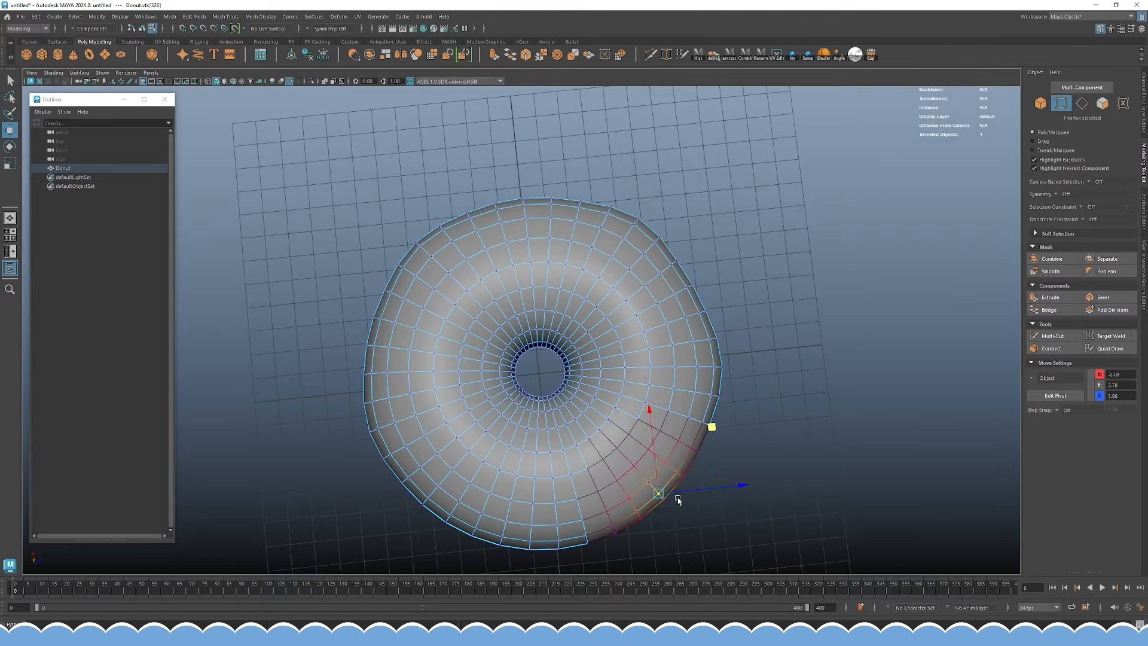
{"action": "left_click_drag", "start_coordinate": [711, 427], "coordinate": [708, 421]}
- Shift another vertex on the remaining round part of the donut's outer edge and clear the vertex selection
{"action": "left_click", "coordinate": [496, 547]}
{"action": "left_click", "coordinate": [741, 436]}
{"action": "left_click_drag", "start_coordinate": [741, 435], "coordinate": [512, 336], "text": "alt"}
{"action": "left_click_drag", "start_coordinate": [584, 328], "coordinate": [565, 334], "text": "alt"}
{"action": "left_click", "coordinate": [442, 400]}
{"action": "left_click_drag", "start_coordinate": [442, 400], "coordinate": [381, 495], "text": "alt"}
{"action": "left_click_drag", "start_coordinate": [333, 436], "coordinate": [338, 423]}
{"action": "left_click_drag", "start_coordinate": [459, 319], "coordinate": [491, 382], "text": "alt"}
{"action": "left_click", "coordinate": [687, 313]}
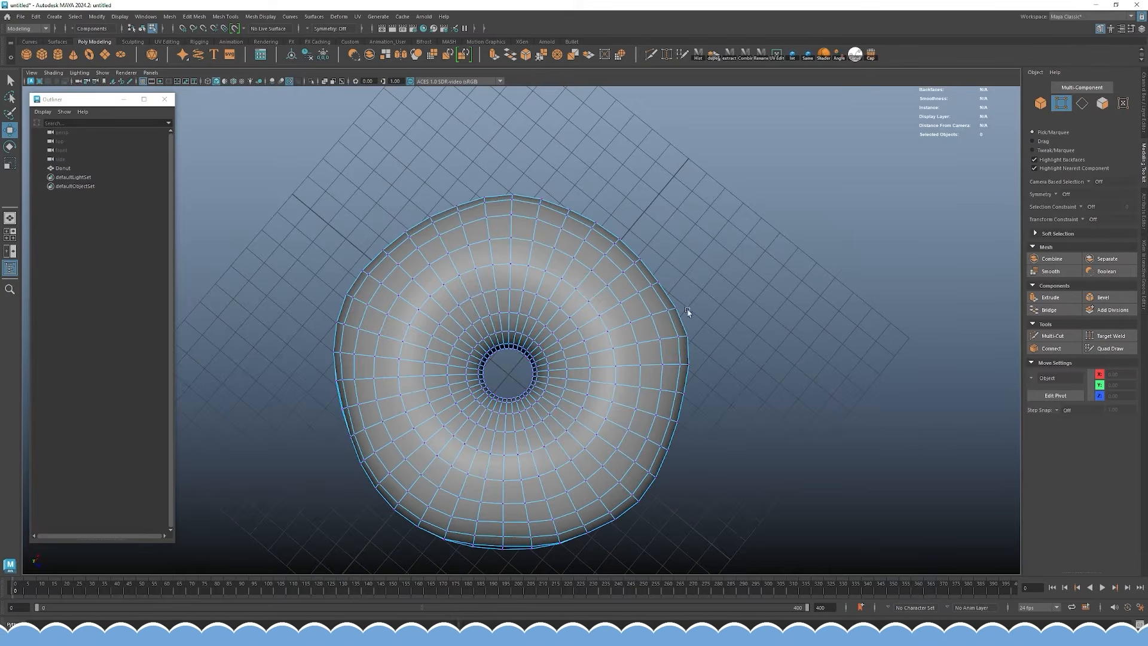
- Lower a vertex slightly on the donut's upper surface beside the hole and clear the selection
{"action": "left_click_drag", "start_coordinate": [568, 383], "coordinate": [469, 306], "text": "alt"}
{"action": "scroll", "coordinate": [470, 308], "scroll_direction": "up", "scroll_amount": 1}
{"action": "left_click", "coordinate": [471, 316]}
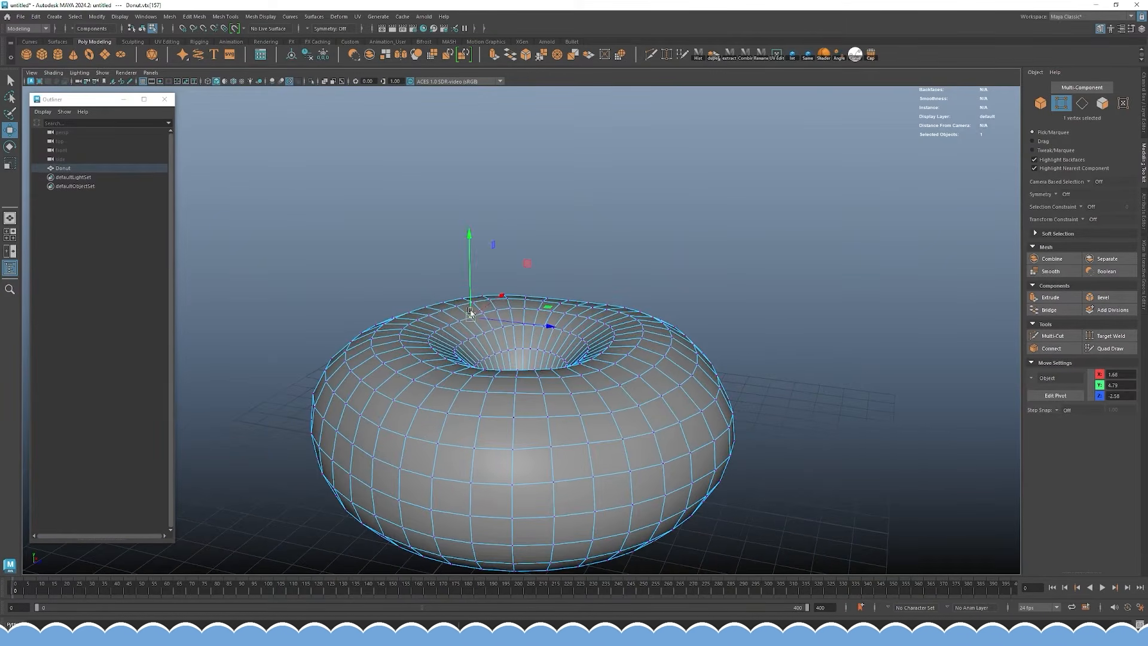
{"action": "left_click_drag", "start_coordinate": [469, 289], "coordinate": [469, 296]}
{"action": "left_click", "coordinate": [436, 442]}
{"action": "left_click_drag", "start_coordinate": [437, 442], "coordinate": [396, 458], "text": "alt"}
- Raise another vertex slightly on a different part of the donut's upper surface to vary its height
{"action": "left_click_drag", "start_coordinate": [366, 421], "coordinate": [409, 342], "text": "alt"}
{"action": "left_click", "coordinate": [326, 405]}
{"action": "left_click", "coordinate": [398, 393]}
{"action": "left_click_drag", "start_coordinate": [392, 288], "coordinate": [392, 284]}
{"action": "left_click_drag", "start_coordinate": [508, 288], "coordinate": [633, 360], "text": "alt"}
{"action": "left_click", "coordinate": [633, 352]}
{"action": "left_click_drag", "start_coordinate": [463, 291], "coordinate": [575, 326], "text": "alt"}
- From a top-down angle, shift a vertex on the inner wall of the donut's hole horizontally to make the hole less round
{"action": "left_click", "coordinate": [527, 326]}
{"action": "key", "text": "b"}
{"action": "left_click", "coordinate": [565, 313]}
{"action": "left_click", "coordinate": [588, 306]}
{"action": "left_click", "coordinate": [577, 341]}
{"action": "left_click_drag", "start_coordinate": [524, 275], "coordinate": [521, 272]}
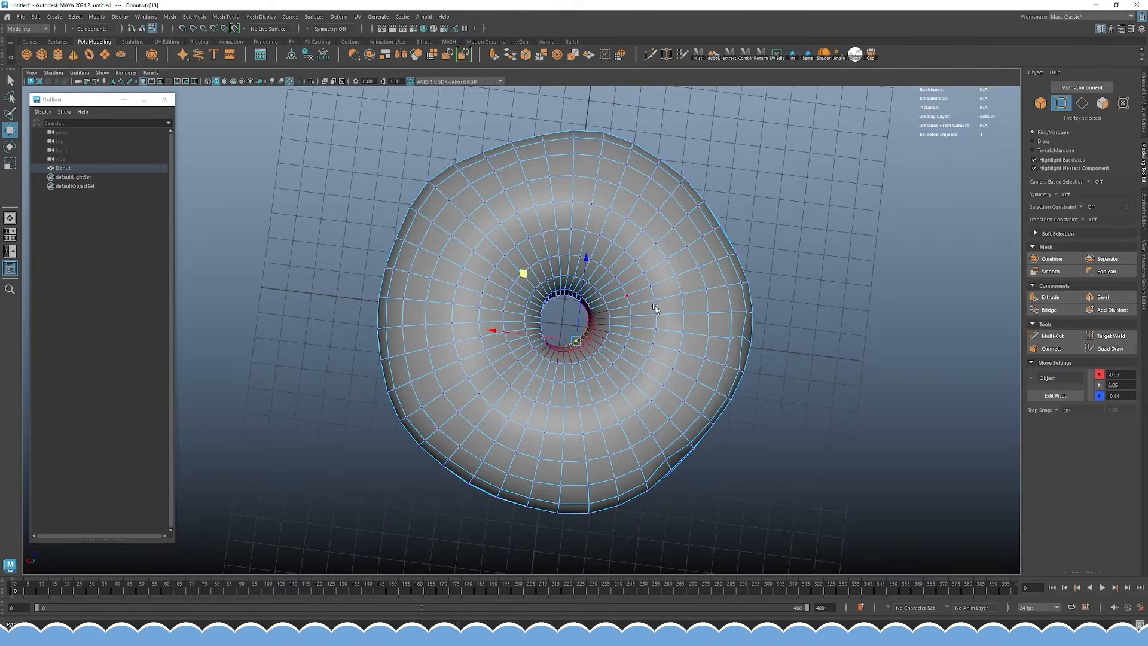
- Return to object mode and examine the donut's overall shape from several angles, both selected and unselected
{"action": "left_click_drag", "start_coordinate": [658, 317], "coordinate": [660, 306], "text": "alt"}
{"action": "right_click_drag", "start_coordinate": [632, 300], "coordinate": [676, 290]}
{"action": "left_click", "coordinate": [792, 323]}
{"action": "left_click_drag", "start_coordinate": [792, 323], "coordinate": [604, 392], "text": "alt"}
{"action": "left_click", "coordinate": [587, 337]}
{"action": "left_click", "coordinate": [699, 265]}
{"action": "left_click_drag", "start_coordinate": [699, 266], "coordinate": [469, 298], "text": "alt"}
{"action": "left_click", "coordinate": [468, 298]}
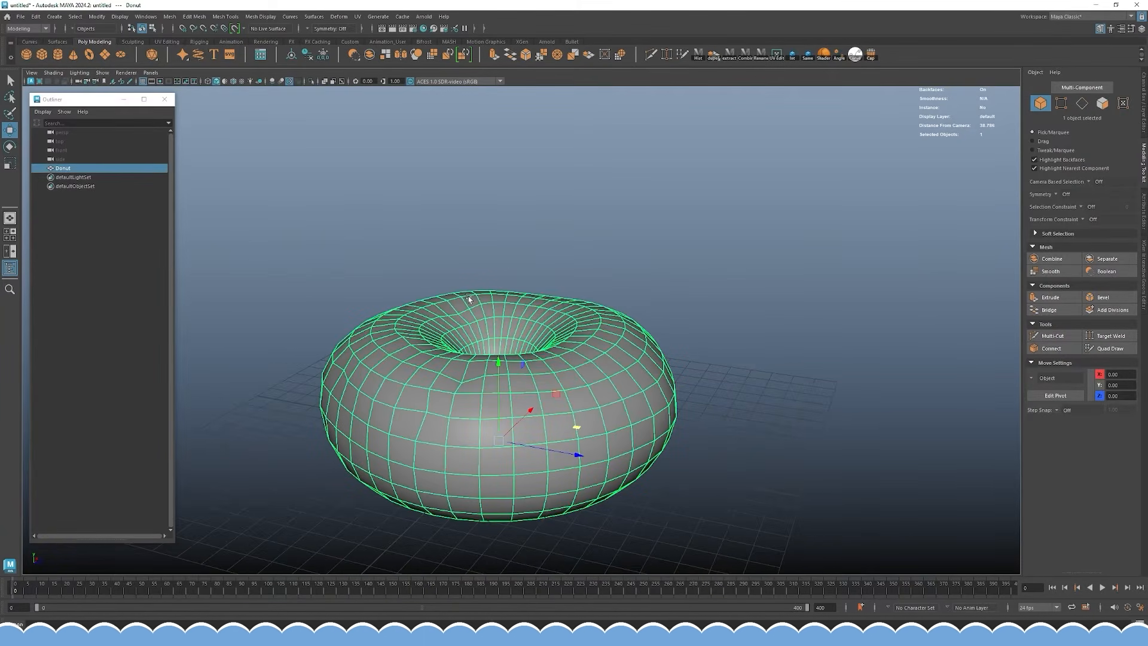
{"action": "left_click", "coordinate": [567, 239]}
{"action": "left_click_drag", "start_coordinate": [567, 240], "coordinate": [508, 275], "text": "alt"}
{"action": "left_click", "coordinate": [552, 323]}
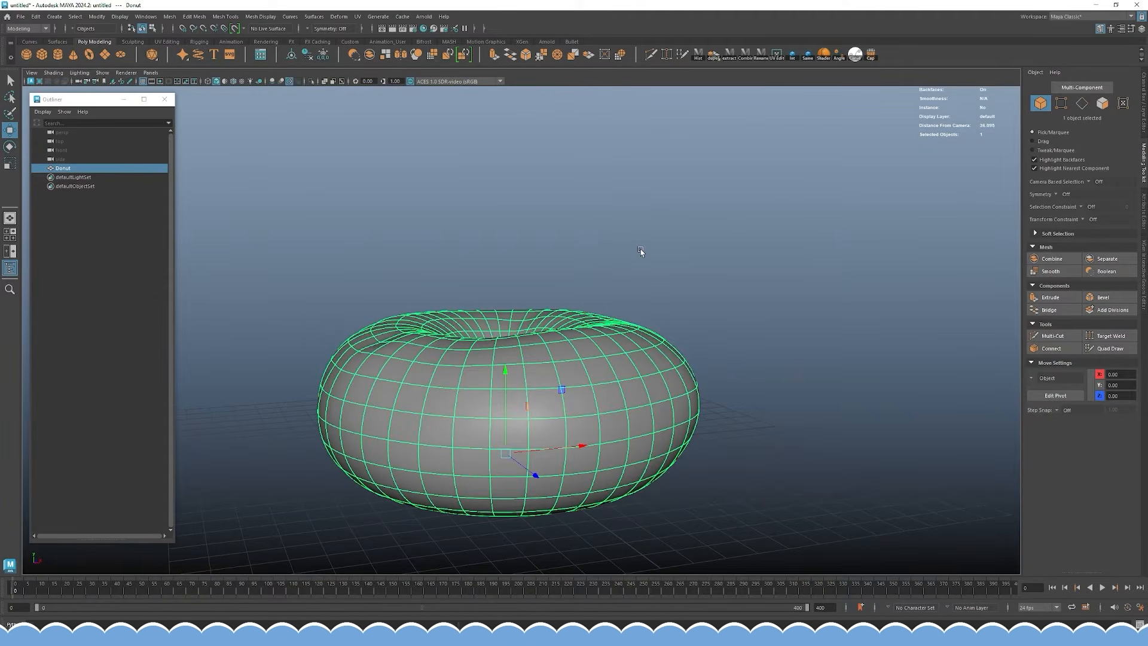
{"action": "left_click_drag", "start_coordinate": [643, 251], "coordinate": [830, 213], "text": "alt"}
{"action": "left_click_drag", "start_coordinate": [606, 266], "coordinate": [394, 293], "text": "alt"}
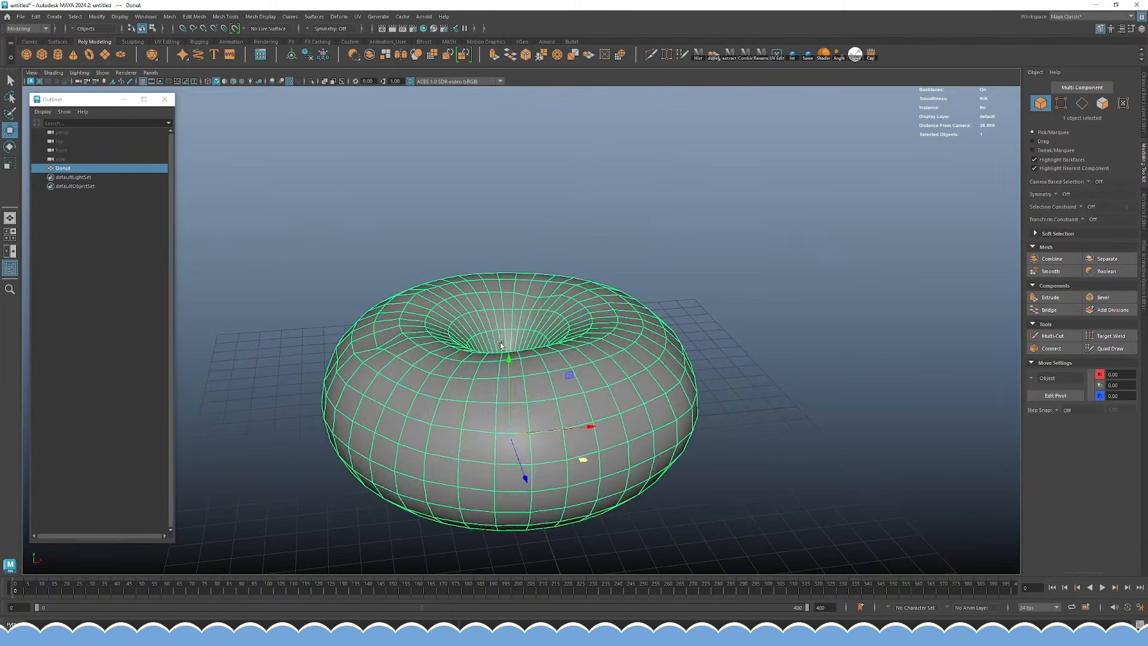
{"action": "left_click", "coordinate": [643, 267]}
{"action": "left_click_drag", "start_coordinate": [644, 266], "coordinate": [600, 312], "text": "alt"}
{"action": "left_click", "coordinate": [602, 354]}
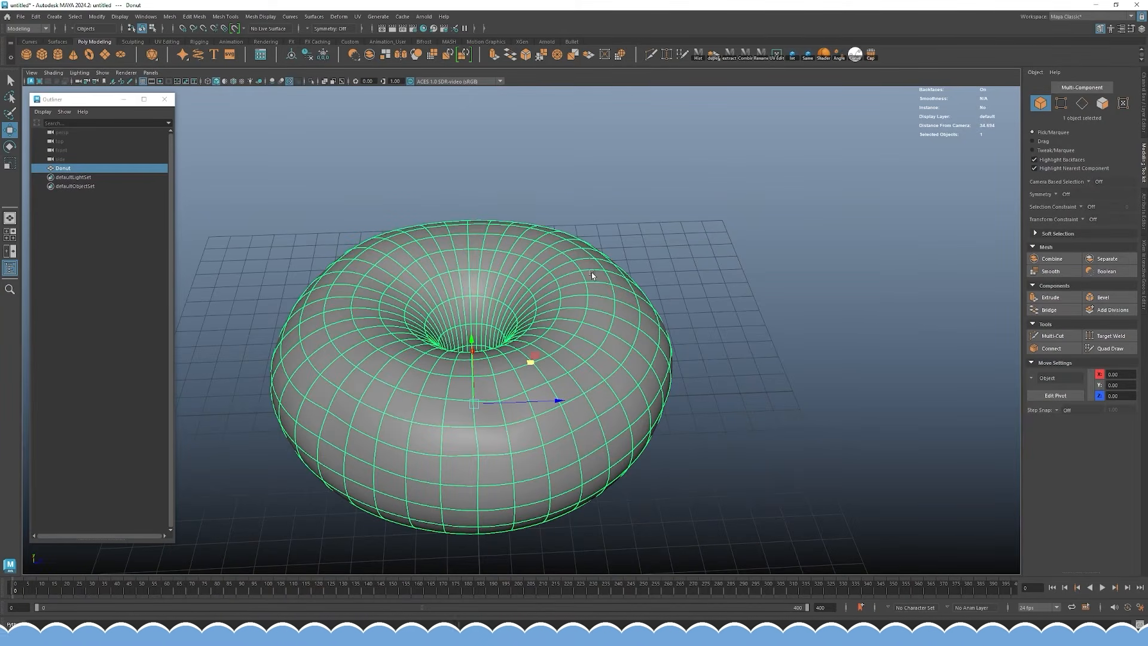
{"action": "left_click_drag", "start_coordinate": [623, 233], "coordinate": [616, 235], "text": "alt"}
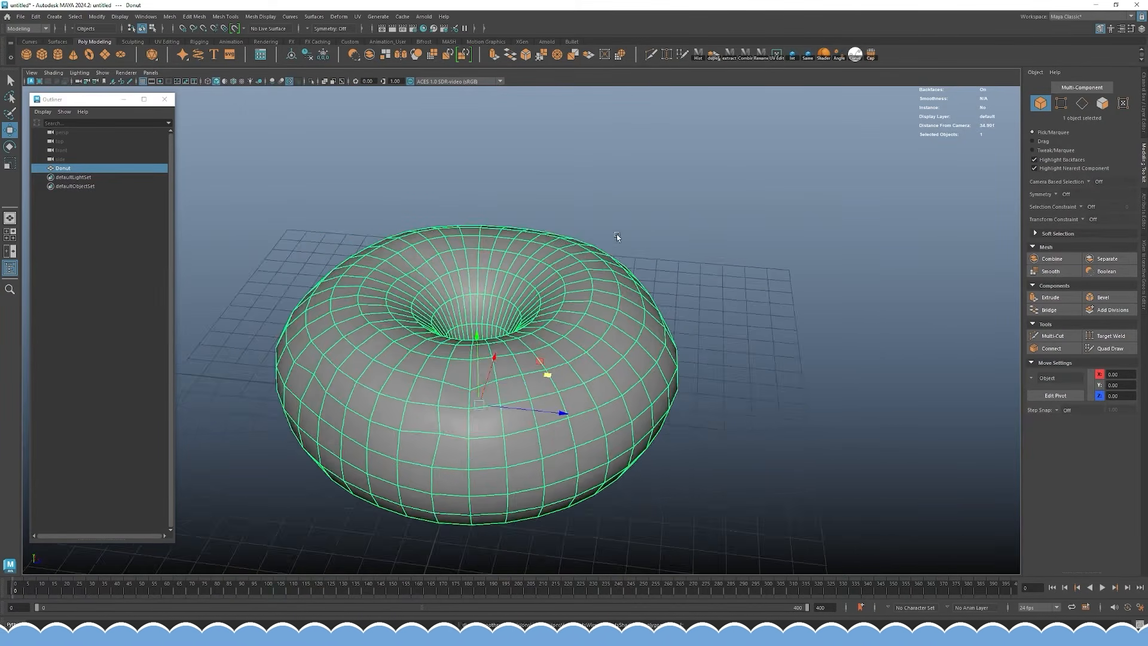
{"action": "left_click_drag", "start_coordinate": [694, 251], "coordinate": [634, 234], "text": "alt"}
- Raise one more vertex on the donut's upper surface, return to object mode and check the shape with the selection cleared
{"action": "key", "text": "F9"}
{"action": "left_click", "coordinate": [403, 312]}
{"action": "left_click", "coordinate": [416, 335]}
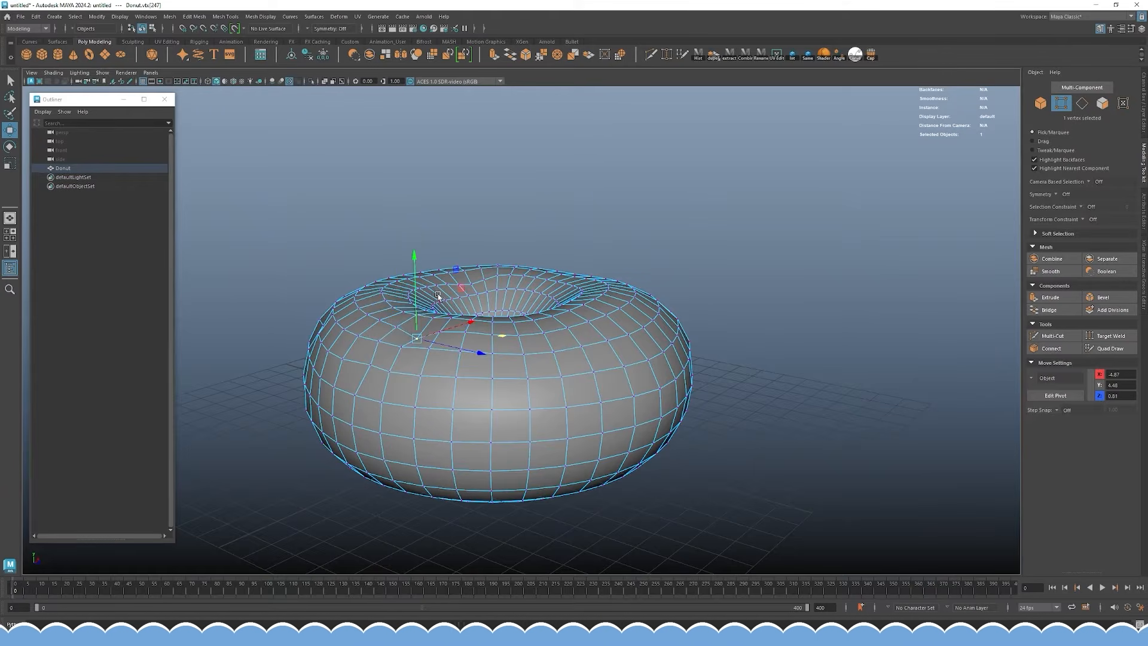
{"action": "left_click_drag", "start_coordinate": [417, 313], "coordinate": [416, 301]}
{"action": "key", "text": "3"}
{"action": "right_click_drag", "start_coordinate": [364, 285], "coordinate": [417, 245]}
{"action": "left_click", "coordinate": [477, 192]}
{"action": "left_click_drag", "start_coordinate": [478, 193], "coordinate": [600, 303], "text": "alt"}
{"action": "middle_click_drag", "start_coordinate": [600, 303], "coordinate": [630, 294], "text": "alt"}
{"action": "right_click_drag", "start_coordinate": [630, 293], "coordinate": [638, 322], "text": "alt"}
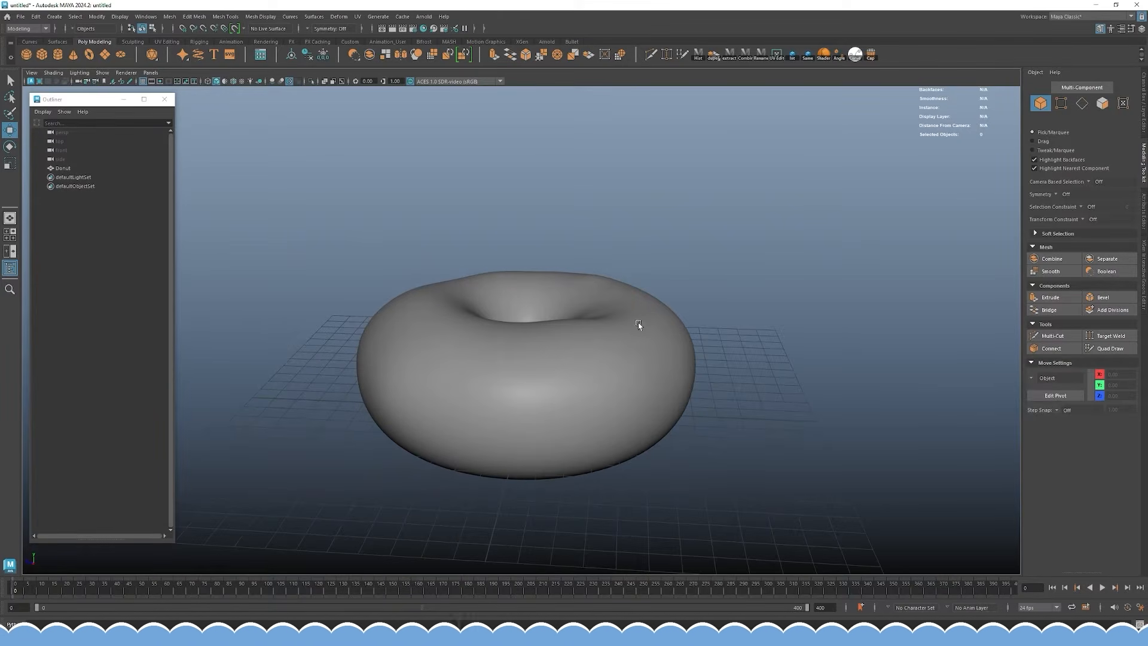
{"action": "left_click", "coordinate": [640, 307]}
{"action": "left_click_drag", "start_coordinate": [710, 251], "coordinate": [671, 244], "text": "alt"}
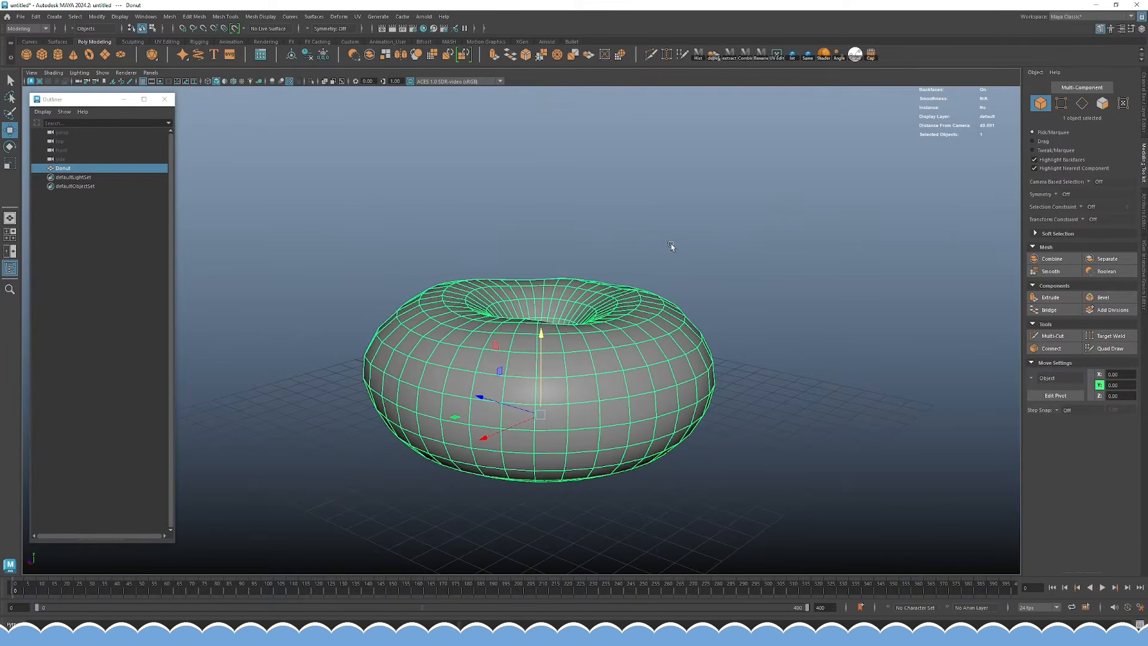
{"action": "left_click", "coordinate": [446, 249]}
{"action": "middle_click_drag", "start_coordinate": [469, 222], "coordinate": [405, 235], "text": "alt"}
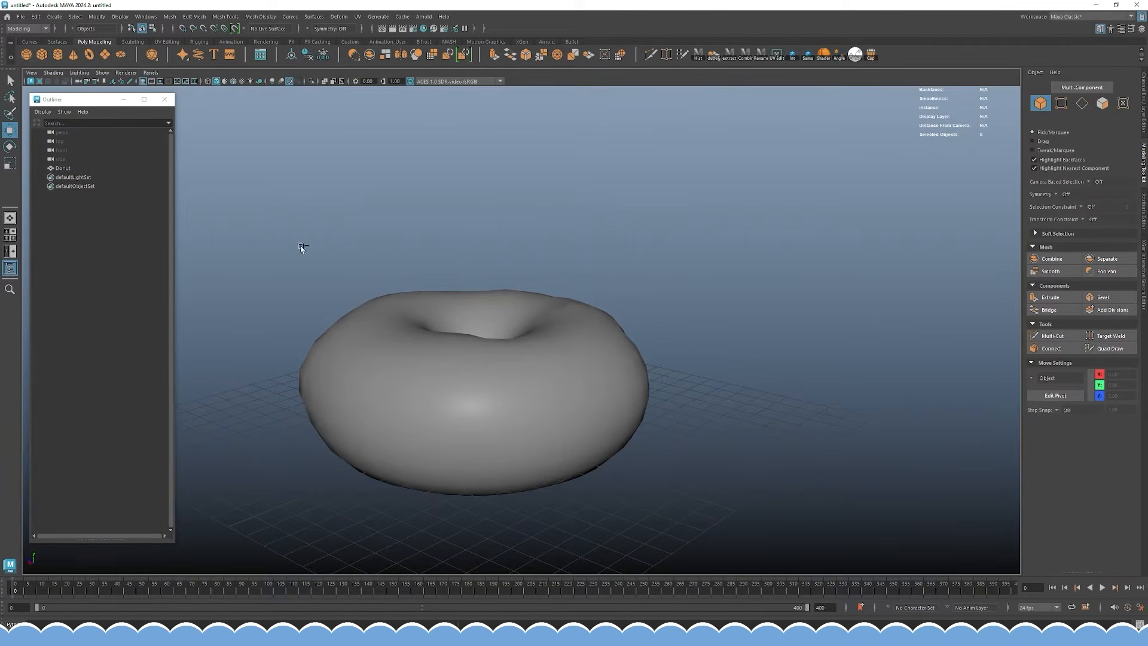
- Start saving the scene and set the destination folder to E:\Videos\Longform Videos\11.08.2025 Video\Edit Files
{"action": "key", "text": "q"}
{"action": "key", "text": "ctrl+s"}
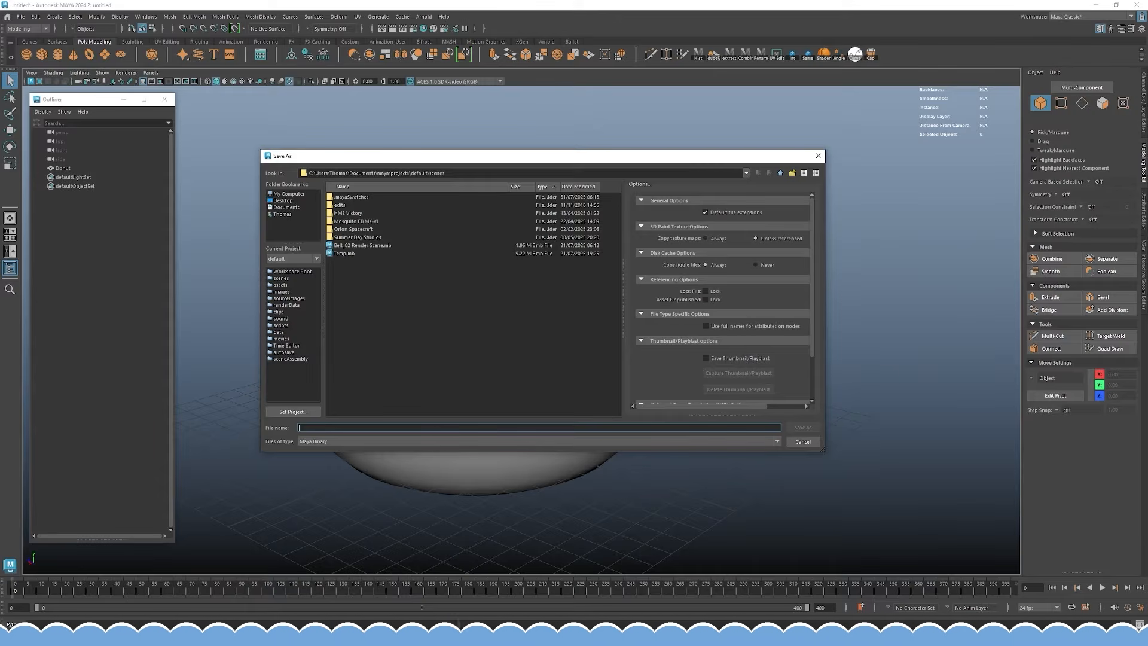
{"action": "left_click", "coordinate": [494, 173]}
{"action": "type", "text": "E:\\Videos\\Longform Videos\\11.08.2025 Video\\Edit Files"}
{"action": "key", "text": "Return"}
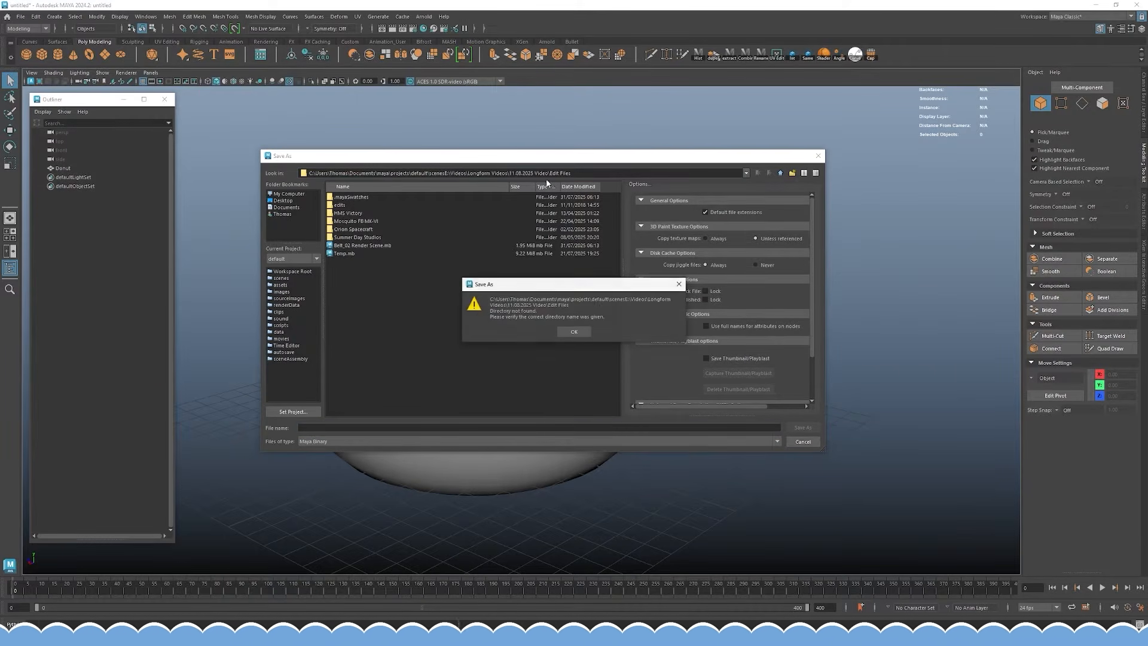
{"action": "key", "text": "Return"}
{"action": "key", "text": "ctrl+a"}
{"action": "type", "text": "E:\\Videos\\Longform Videos\\11.08.2025 Video\\Edit Files"}
{"action": "key", "text": "Return"}
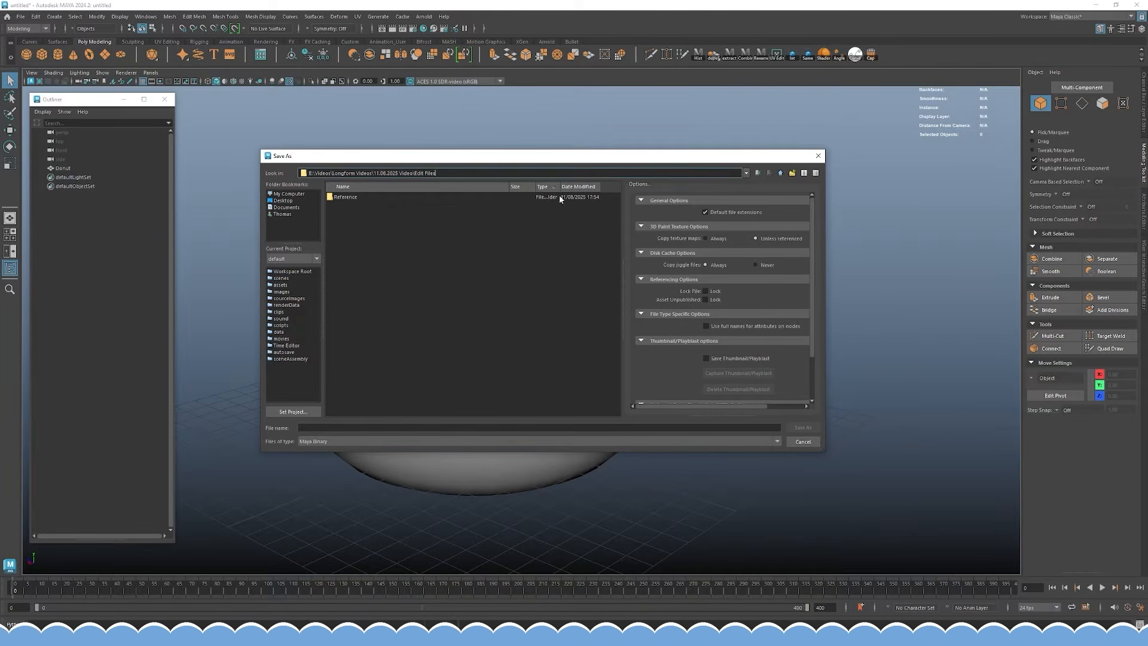
- Name the scene file Donut and save it as Maya Binary
{"action": "left_click", "coordinate": [338, 428]}
{"action": "type", "text": "Donut"}
{"action": "key", "text": "Return"}
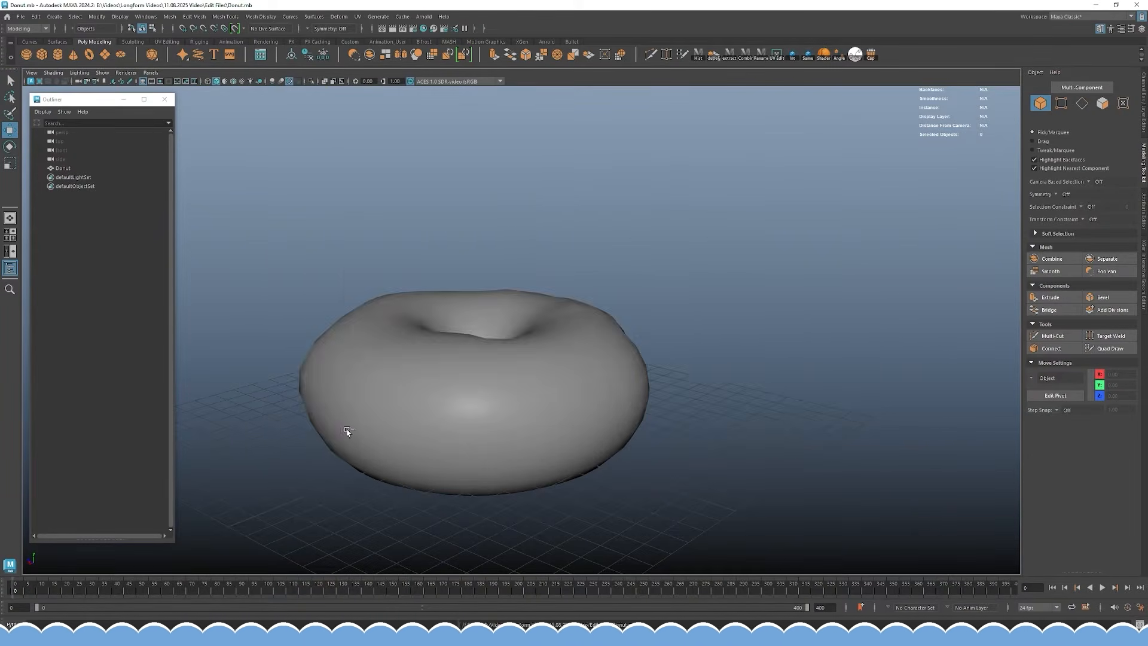
- Duplicate the donut mesh and rename the copy Icing
{"action": "left_click_drag", "start_coordinate": [488, 297], "coordinate": [659, 202], "text": "alt"}
{"action": "left_click", "coordinate": [487, 291]}
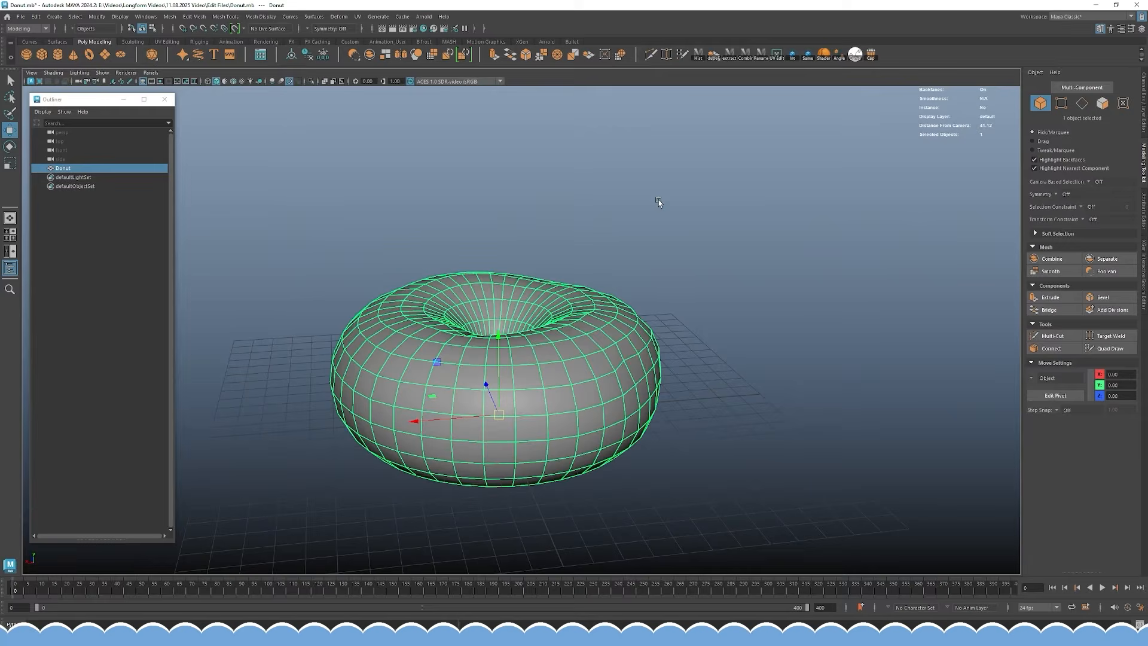
{"action": "left_click", "coordinate": [658, 202]}
{"action": "left_click_drag", "start_coordinate": [630, 215], "coordinate": [541, 262], "text": "alt"}
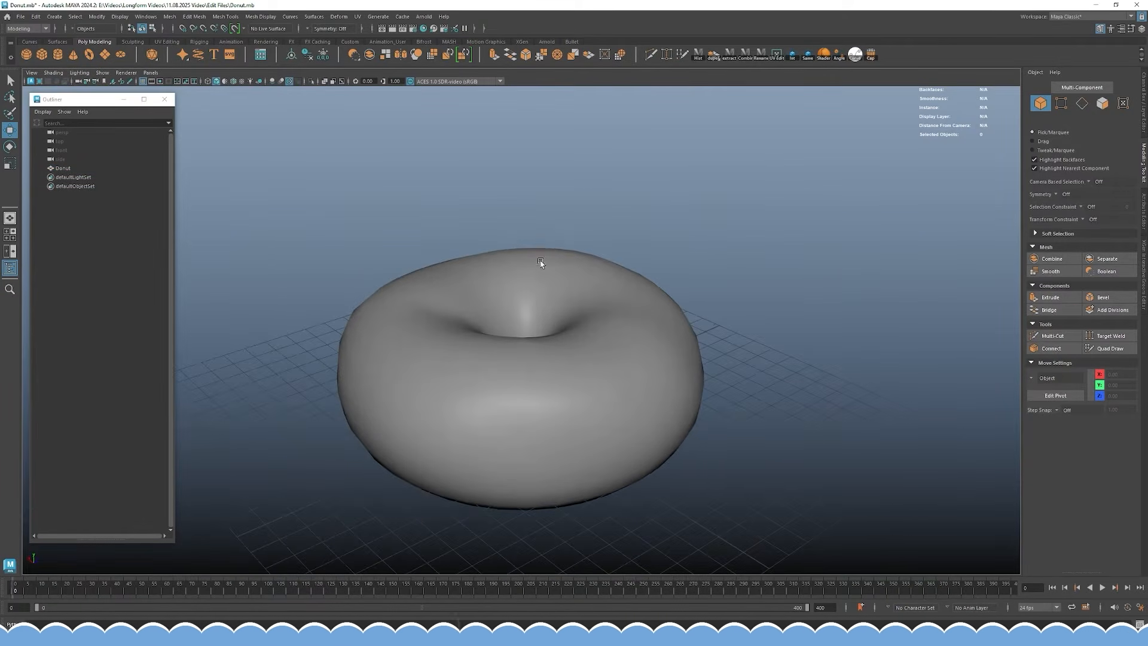
{"action": "left_click", "coordinate": [549, 272]}
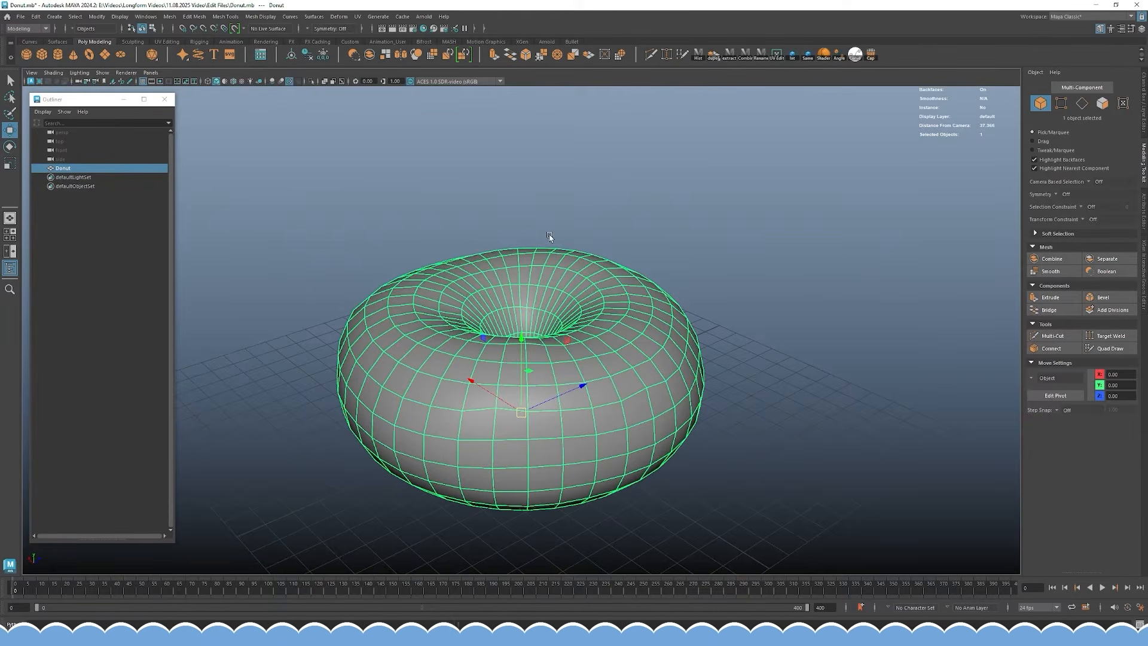
{"action": "left_click_drag", "start_coordinate": [501, 201], "coordinate": [485, 181], "text": "alt"}
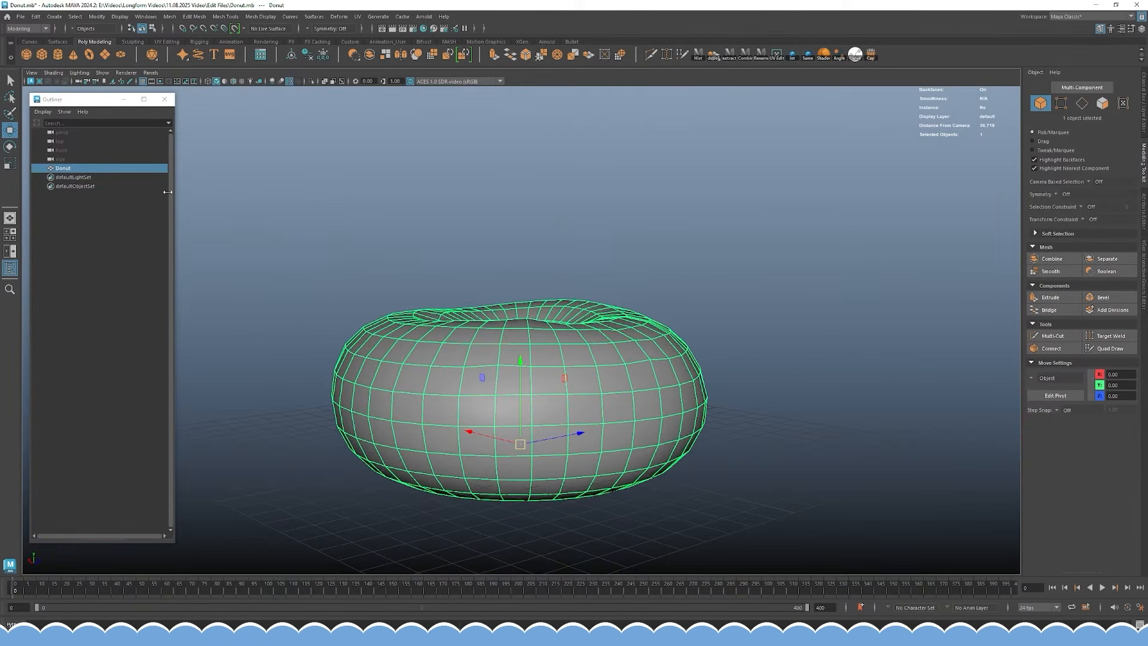
{"action": "key", "text": "ctrl+d"}
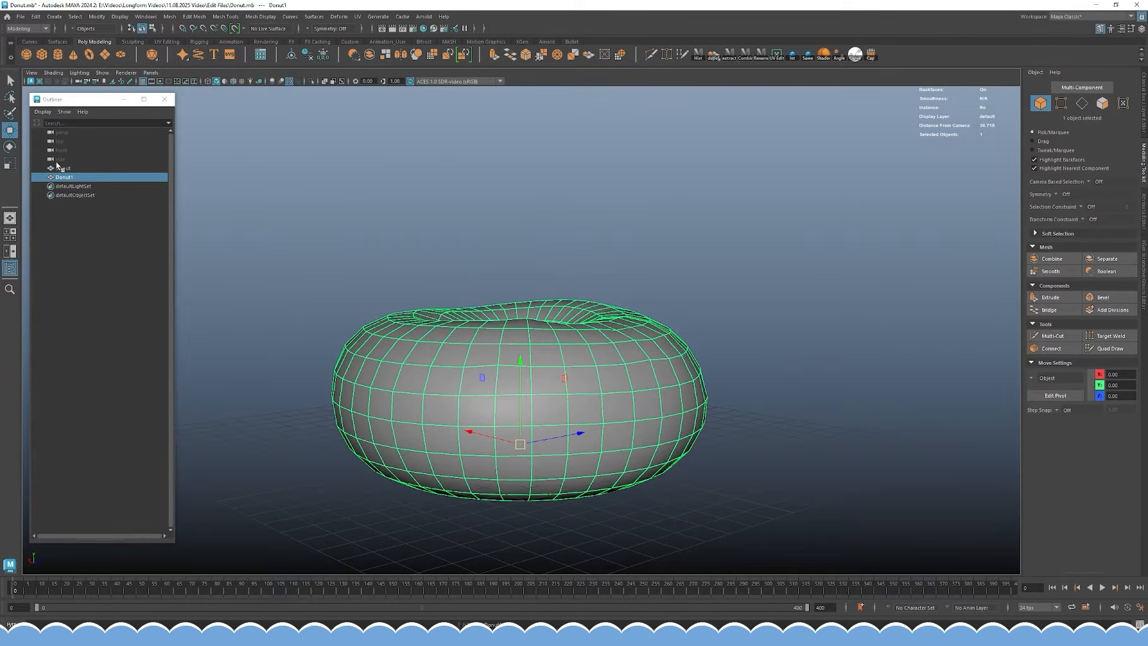
{"action": "double_click", "coordinate": [86, 179]}
{"action": "type", "text": "Icing"}
{"action": "key", "text": "Return"}
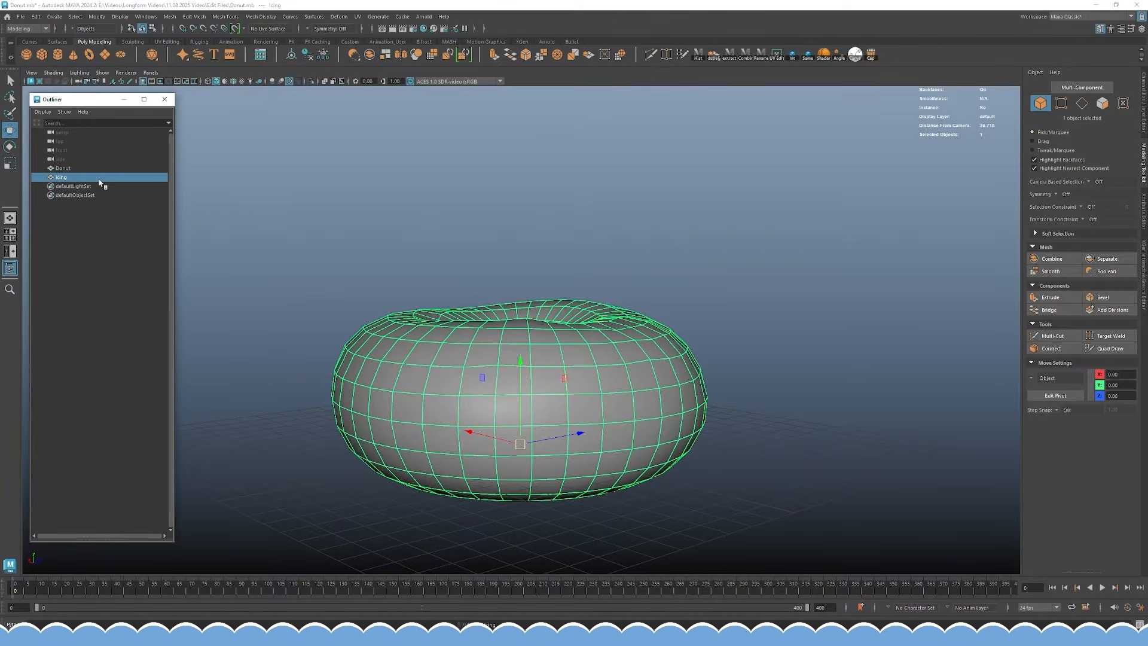
- Switch the Icing mesh to face selection and show it in the orthographic side view
{"action": "left_click_drag", "start_coordinate": [352, 208], "coordinate": [575, 199], "text": "alt"}
{"action": "left_click_drag", "start_coordinate": [489, 174], "coordinate": [534, 317], "text": "alt"}
{"action": "middle_click_drag", "start_coordinate": [712, 272], "coordinate": [722, 236], "text": "alt"}
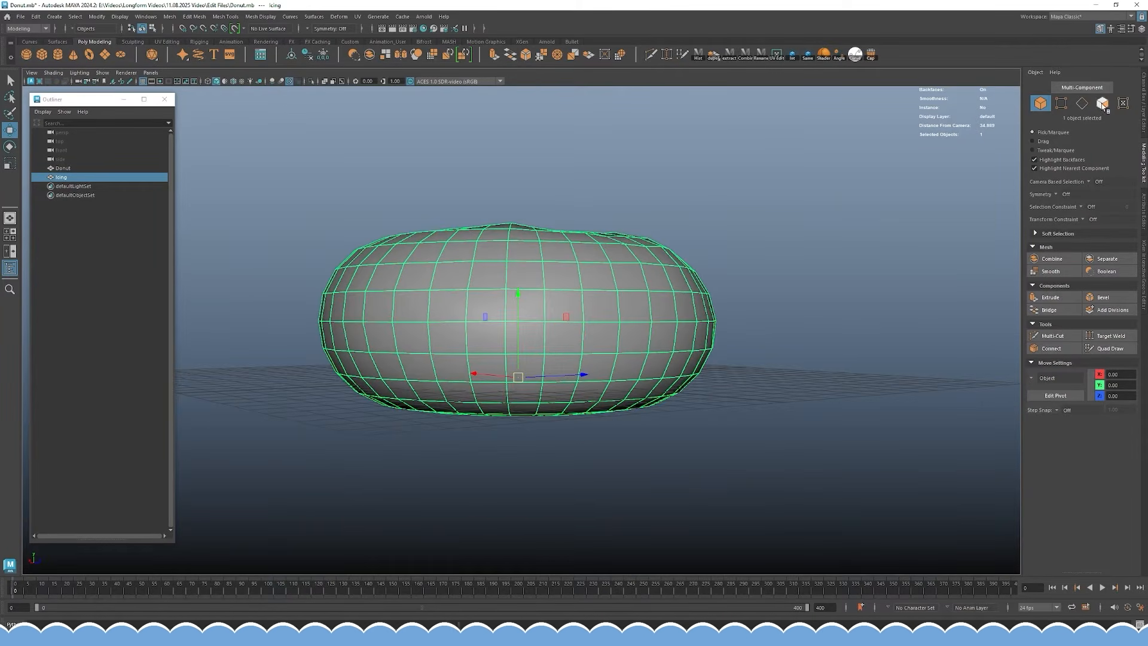
{"action": "left_click", "coordinate": [1103, 104]}
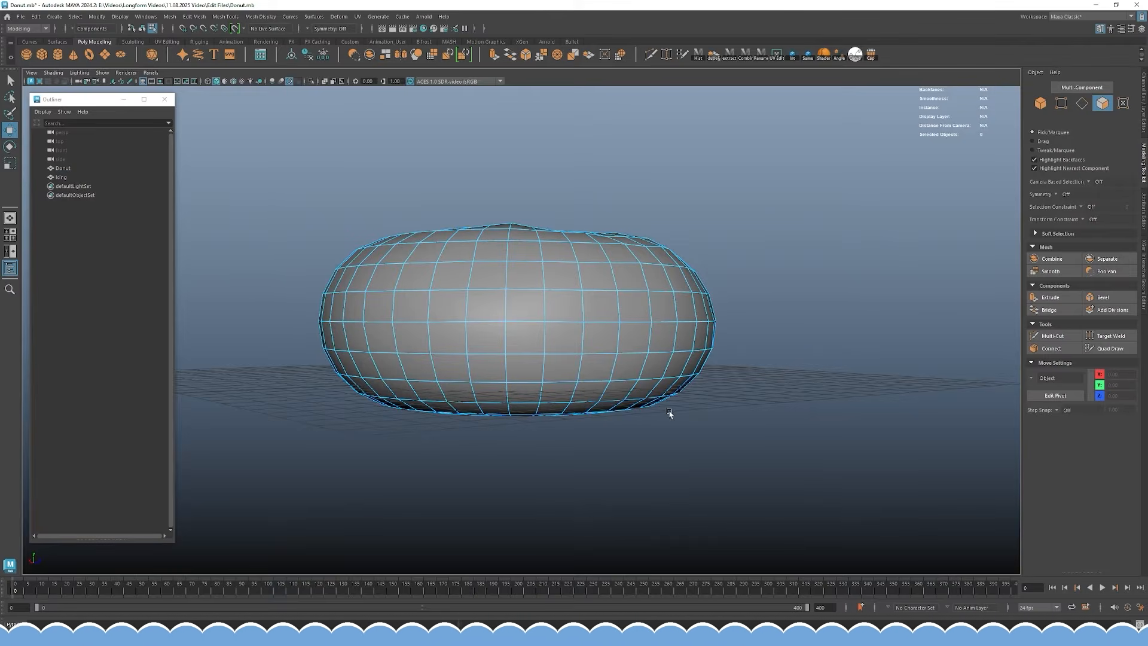
{"action": "key", "text": "space"}
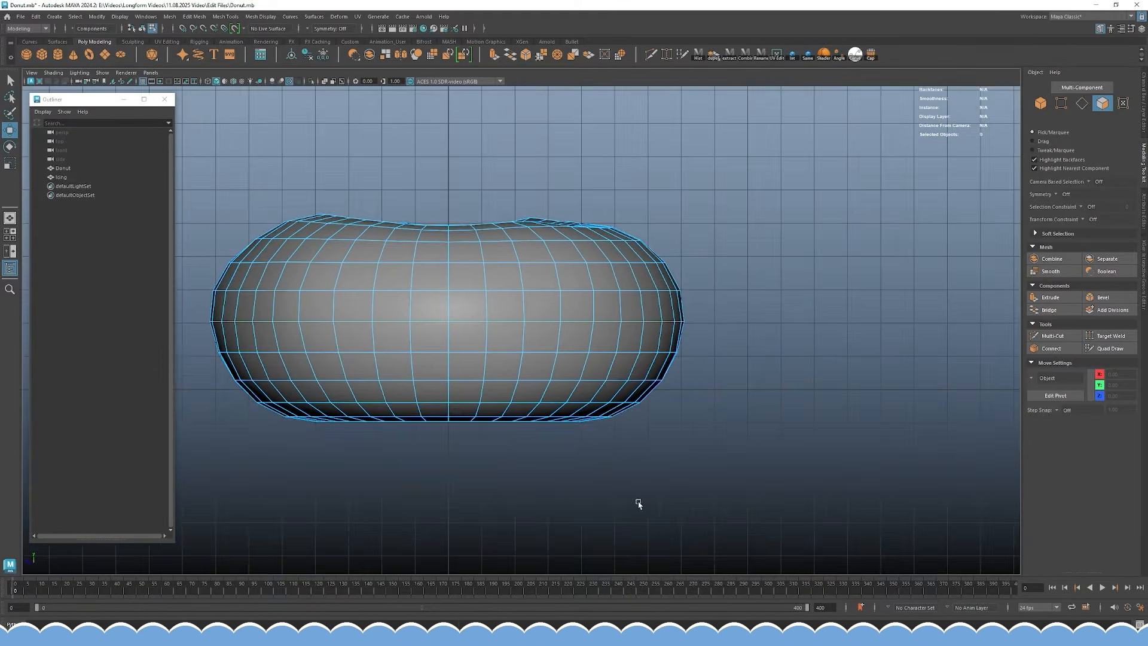
{"action": "key", "text": "space"}
{"action": "middle_click_drag", "start_coordinate": [597, 475], "coordinate": [606, 476], "text": "alt"}
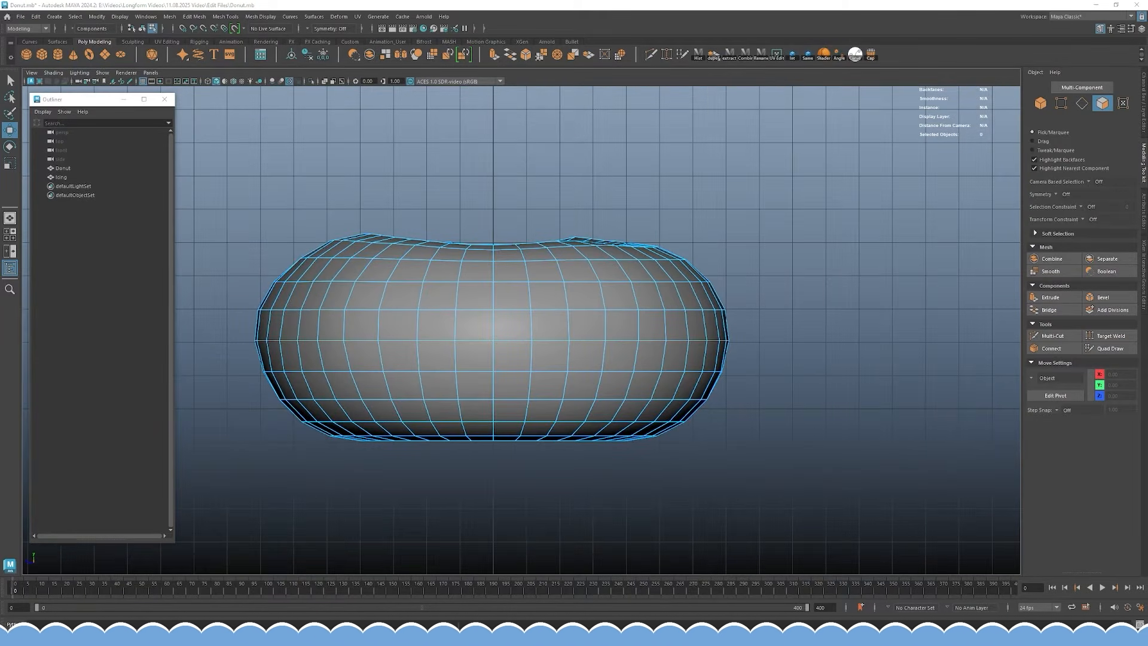
{"action": "middle_click_drag", "start_coordinate": [400, 270], "coordinate": [439, 293], "text": "alt"}
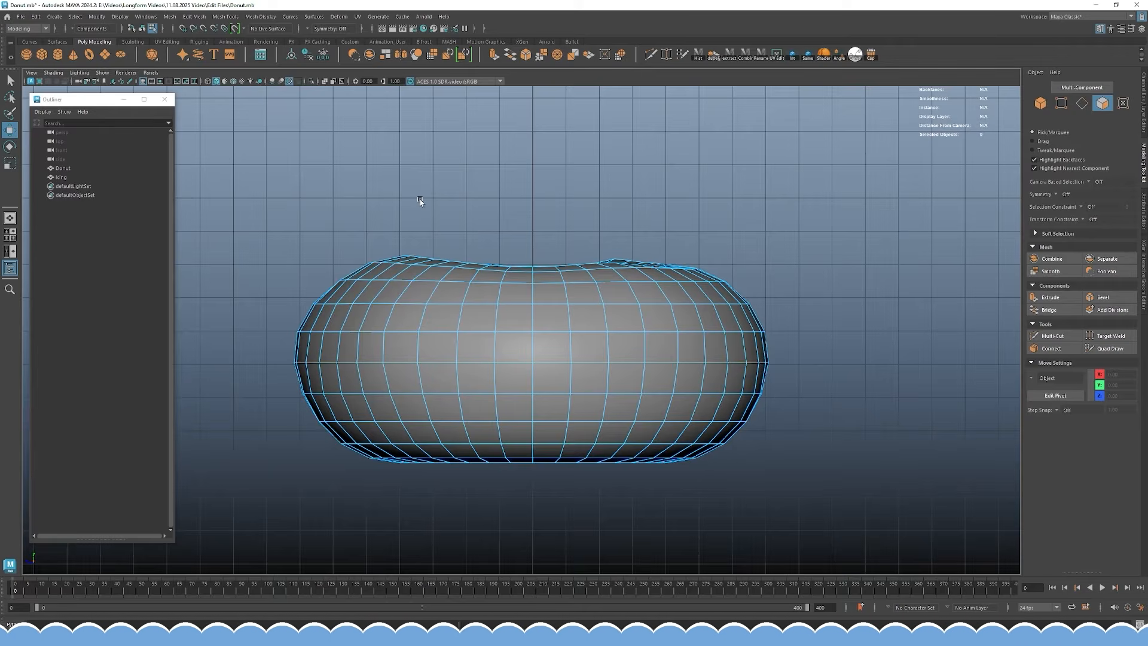
- Select all faces on the upper half of the Icing mesh in the side view
{"action": "key", "text": "space"}
{"action": "key", "text": "space"}
{"action": "left_click_drag", "start_coordinate": [797, 225], "coordinate": [662, 271], "text": "alt"}
{"action": "key", "text": "space"}
{"action": "key", "text": "space"}
{"action": "middle_click_drag", "start_coordinate": [592, 244], "coordinate": [552, 281], "text": "alt"}
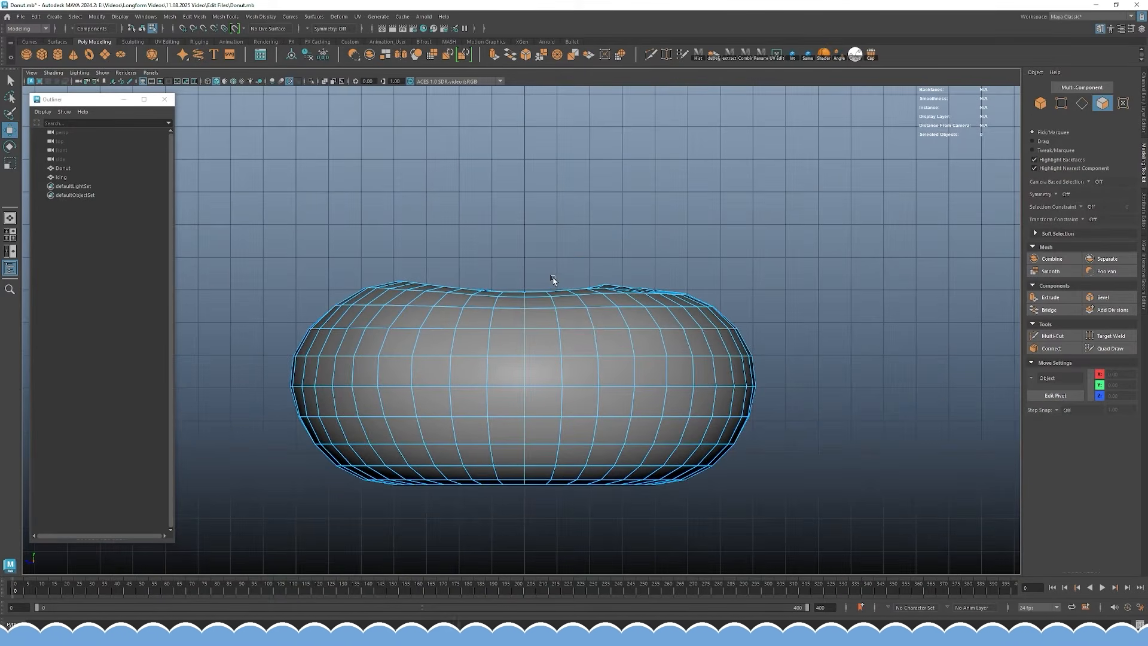
{"action": "left_click_drag", "start_coordinate": [565, 217], "coordinate": [560, 218], "text": "alt"}
{"action": "scroll", "coordinate": [557, 249], "scroll_direction": "up", "scroll_amount": 1}
{"action": "mouse_move", "coordinate": [502, 248]}
{"action": "middle_mouse_down", "text": "alt"}
{"action": "mouse_move", "coordinate": [622, 187]}
{"action": "mouse_move", "coordinate": [504, 260]}
{"action": "middle_mouse_up", "text": "alt"}
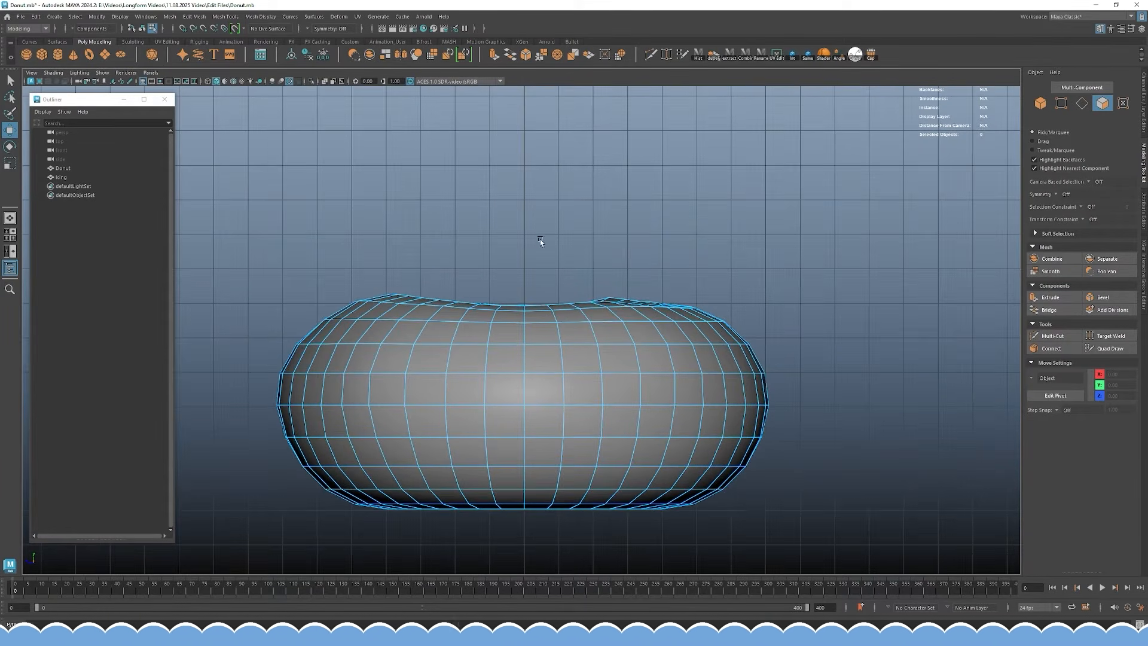
{"action": "mouse_move", "coordinate": [589, 251]}
{"action": "middle_mouse_down", "text": "alt"}
{"action": "mouse_move", "coordinate": [568, 253]}
{"action": "mouse_move", "coordinate": [584, 238]}
{"action": "middle_mouse_up", "text": "alt"}
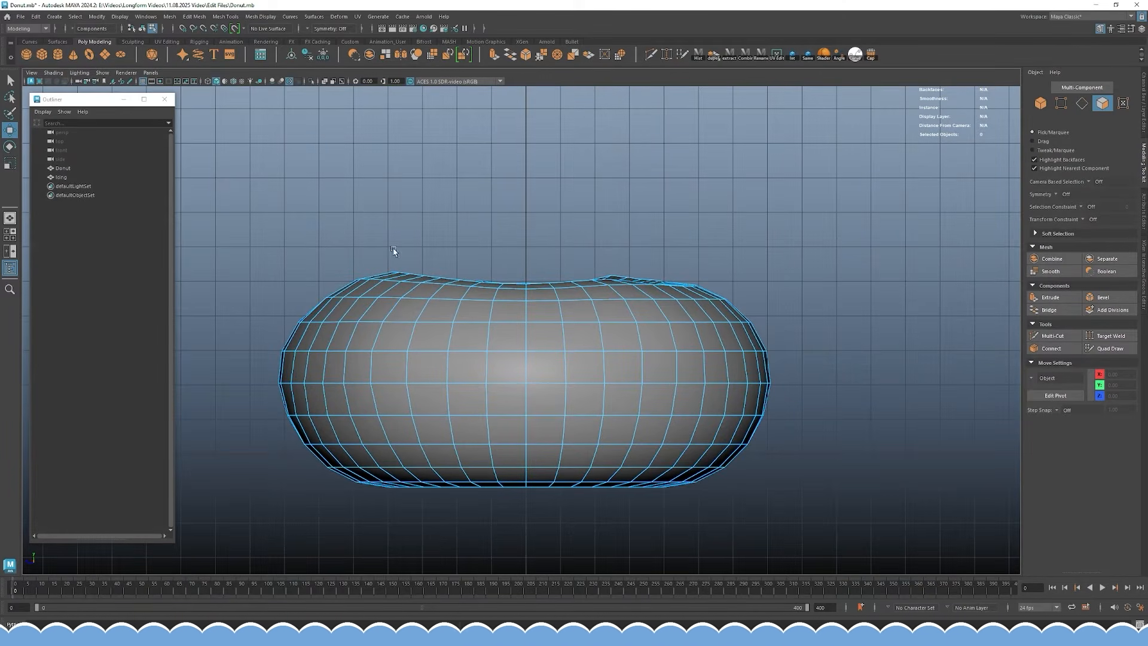
{"action": "middle_click_drag", "start_coordinate": [379, 252], "coordinate": [406, 246], "text": "alt"}
{"action": "left_click_drag", "start_coordinate": [209, 199], "coordinate": [945, 364]}
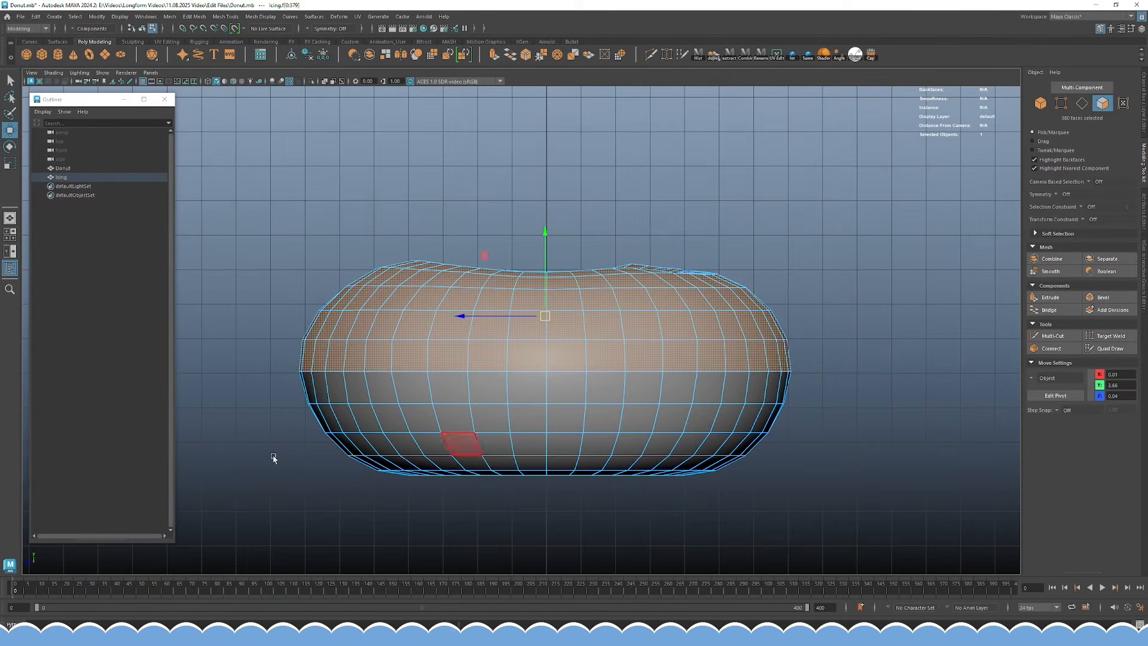
- Select all faces on the lower half of the Icing mesh in the side view
{"action": "key", "text": "space"}
{"action": "key", "text": "space"}
{"action": "key", "text": "space"}
{"action": "key", "text": "space"}
{"action": "left_click_drag", "start_coordinate": [919, 531], "coordinate": [235, 393]}
- Return to the perspective view and check the lower-half face selection in wireframe display from several angles
{"action": "key", "text": "space"}
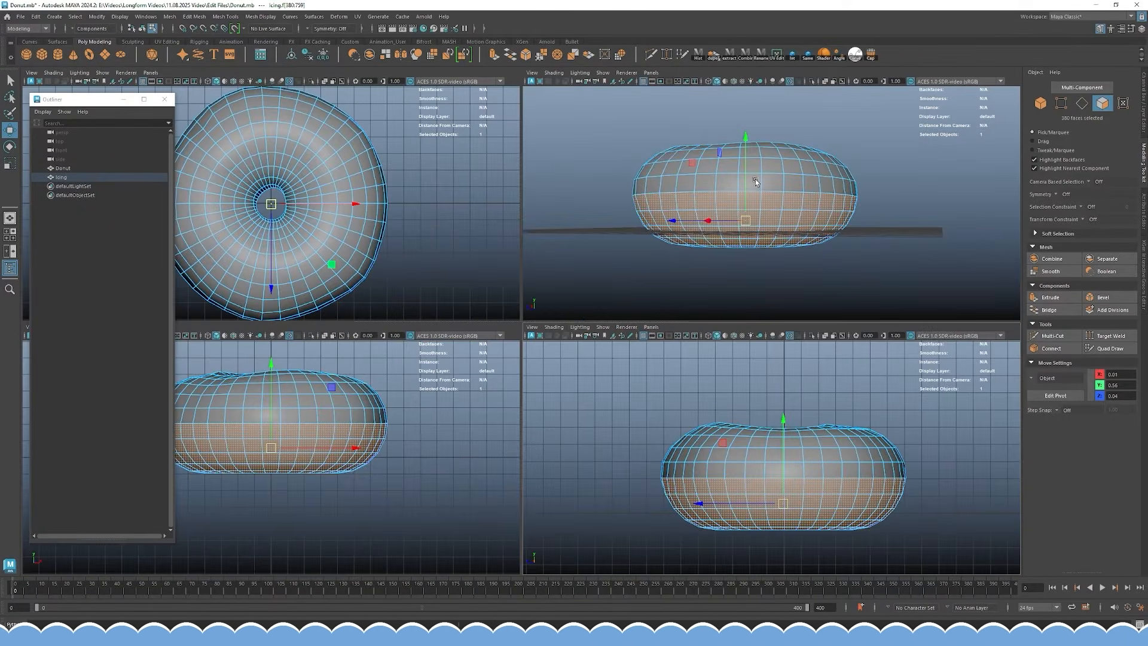
{"action": "key", "text": "space"}
{"action": "left_click_drag", "start_coordinate": [634, 254], "coordinate": [604, 263], "text": "alt"}
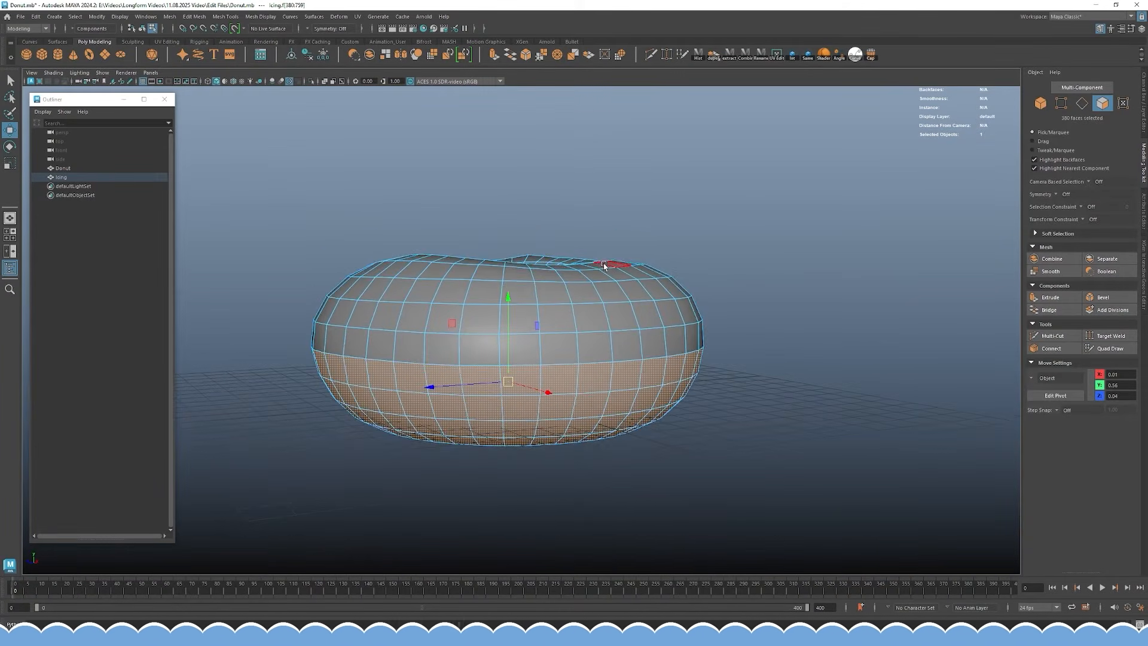
{"action": "key", "text": "4"}
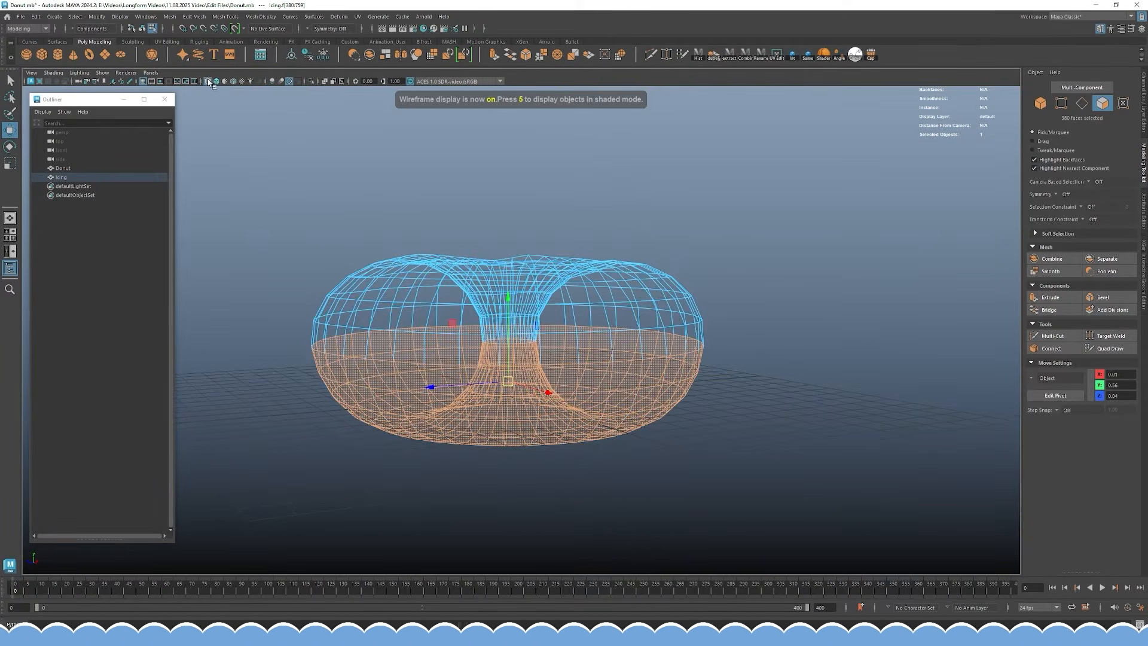
{"action": "left_click_drag", "start_coordinate": [579, 192], "coordinate": [424, 197], "text": "alt"}
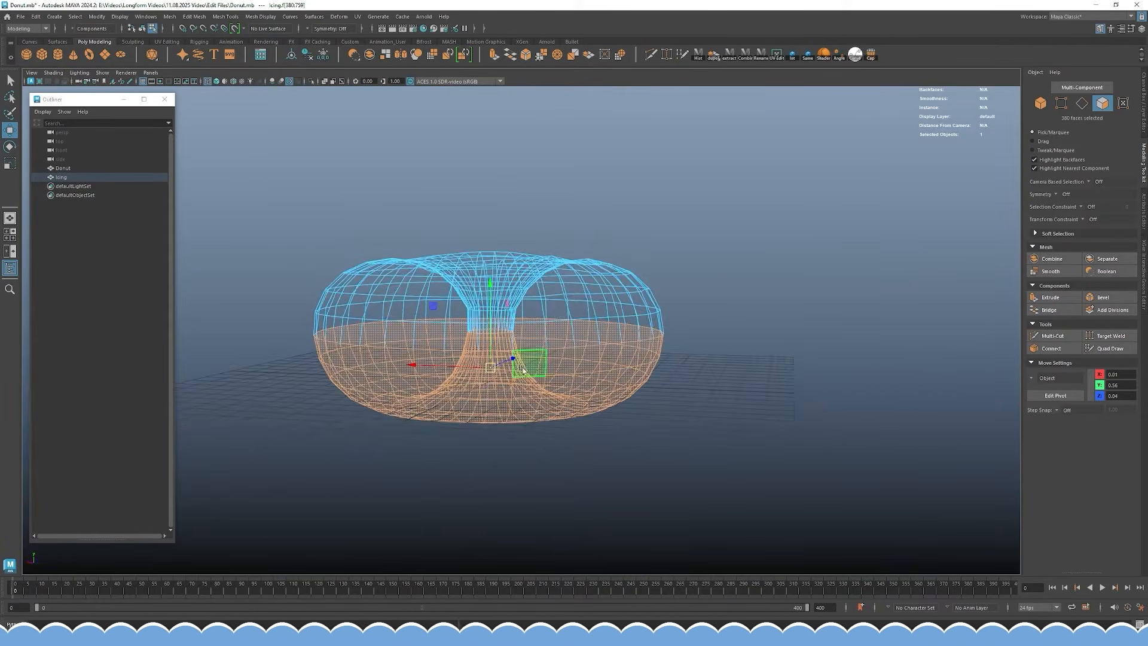
{"action": "left_click_drag", "start_coordinate": [600, 305], "coordinate": [541, 297], "text": "alt"}
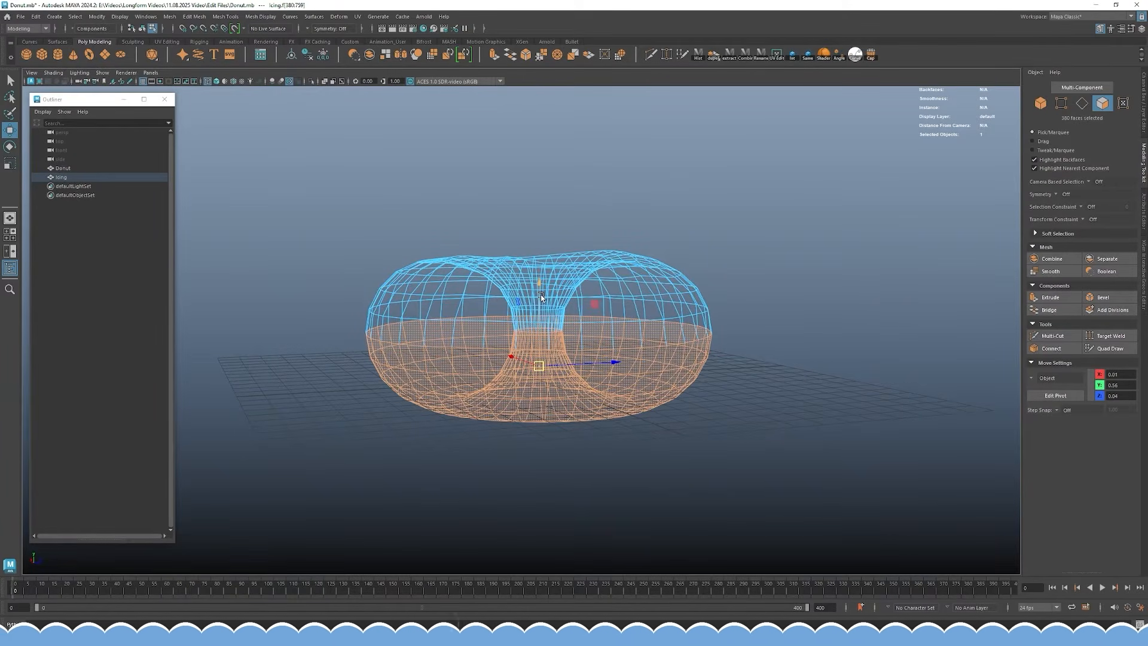
- Delete the selected lower-half faces of the Icing mesh, return to object selection in shaded display and select the remaining Icing
{"action": "mouse_move", "coordinate": [560, 273]}
{"action": "left_mouse_down", "text": "alt"}
{"action": "mouse_move", "coordinate": [646, 268]}
{"action": "mouse_move", "coordinate": [695, 293]}
{"action": "left_mouse_up", "text": "alt"}
{"action": "key", "text": "5"}
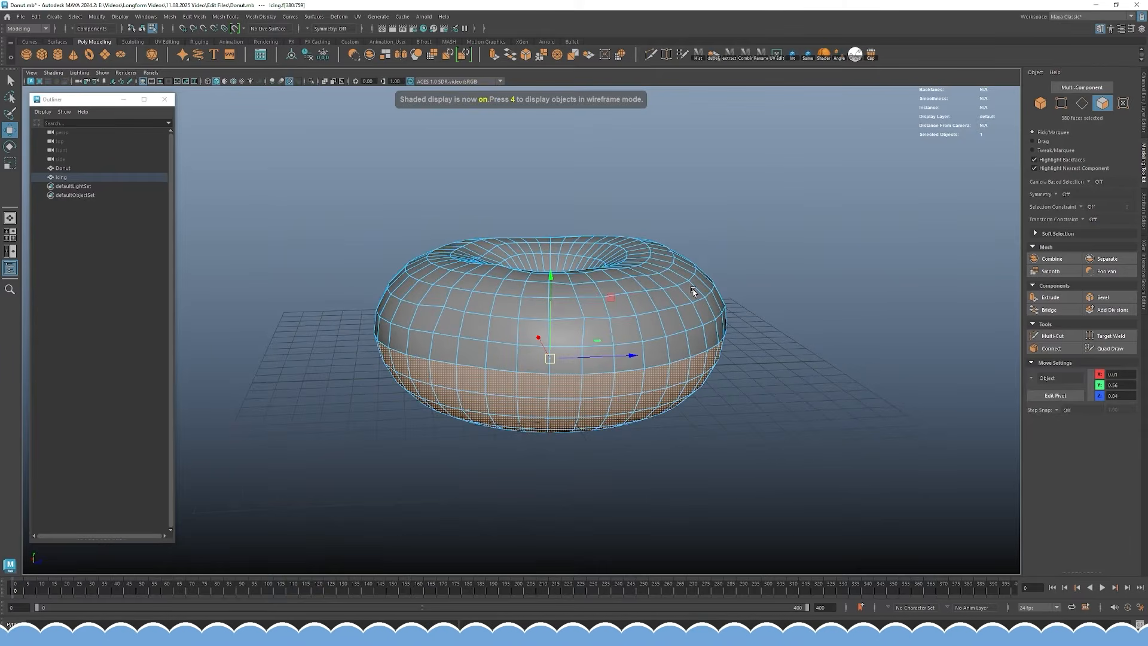
{"action": "key", "text": "F8"}
{"action": "left_click_drag", "start_coordinate": [693, 291], "coordinate": [503, 385], "text": "alt"}
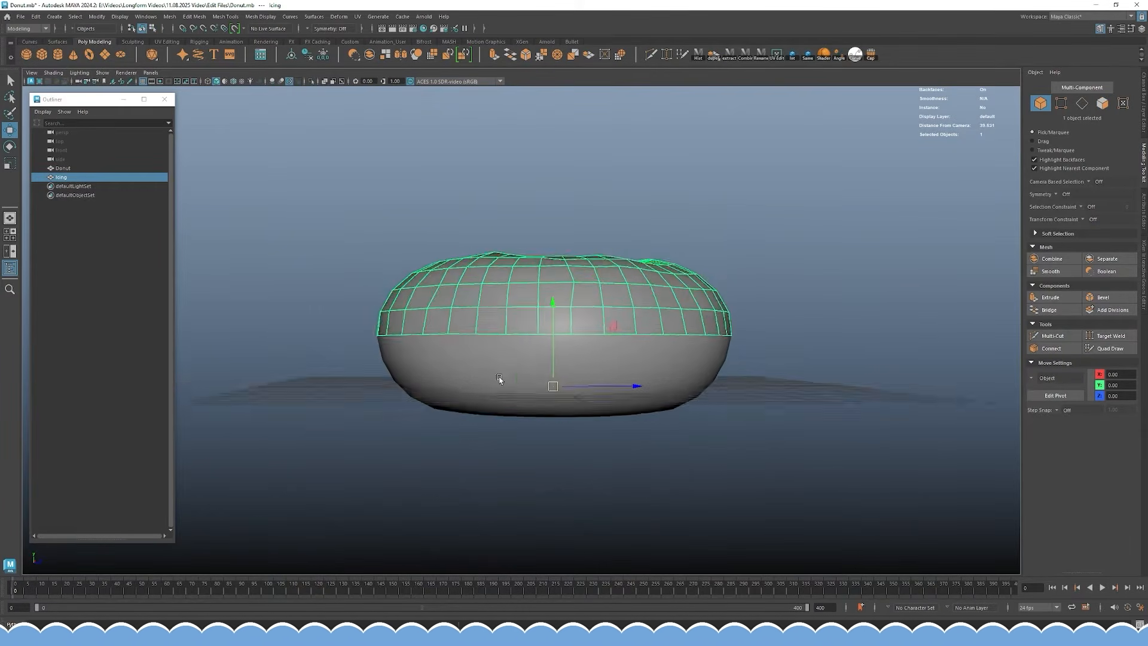
{"action": "left_click", "coordinate": [525, 342]}
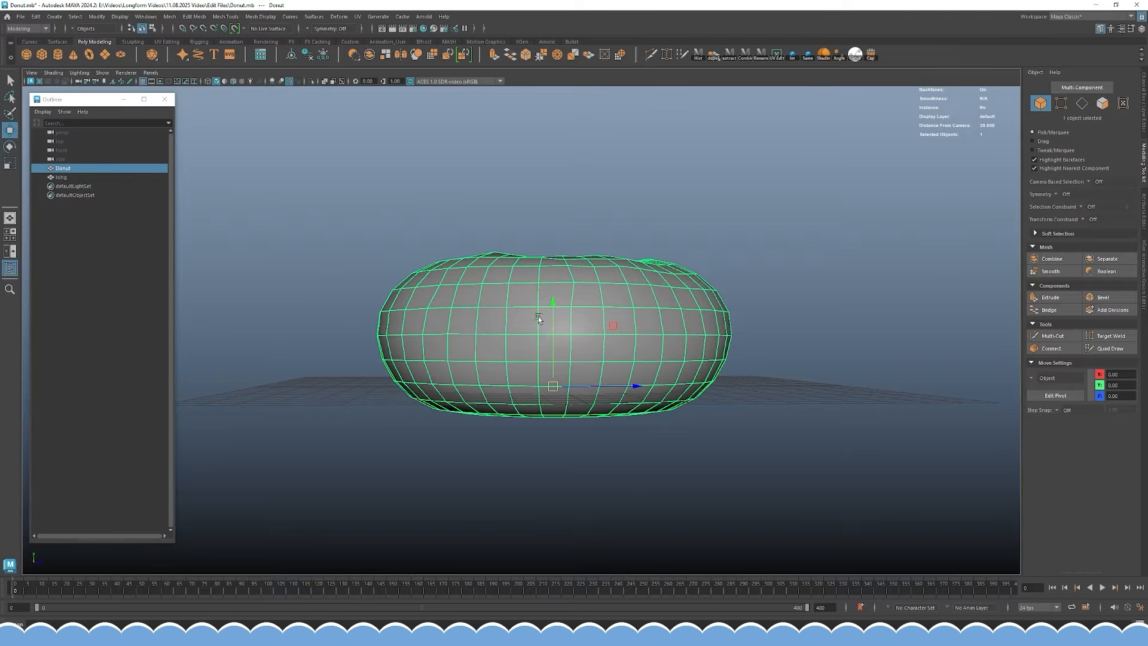
{"action": "left_click", "coordinate": [62, 177]}
- Examine the Icing's open lower border against the donut from several angles and distances
{"action": "left_click_drag", "start_coordinate": [390, 153], "coordinate": [474, 382], "text": "alt"}
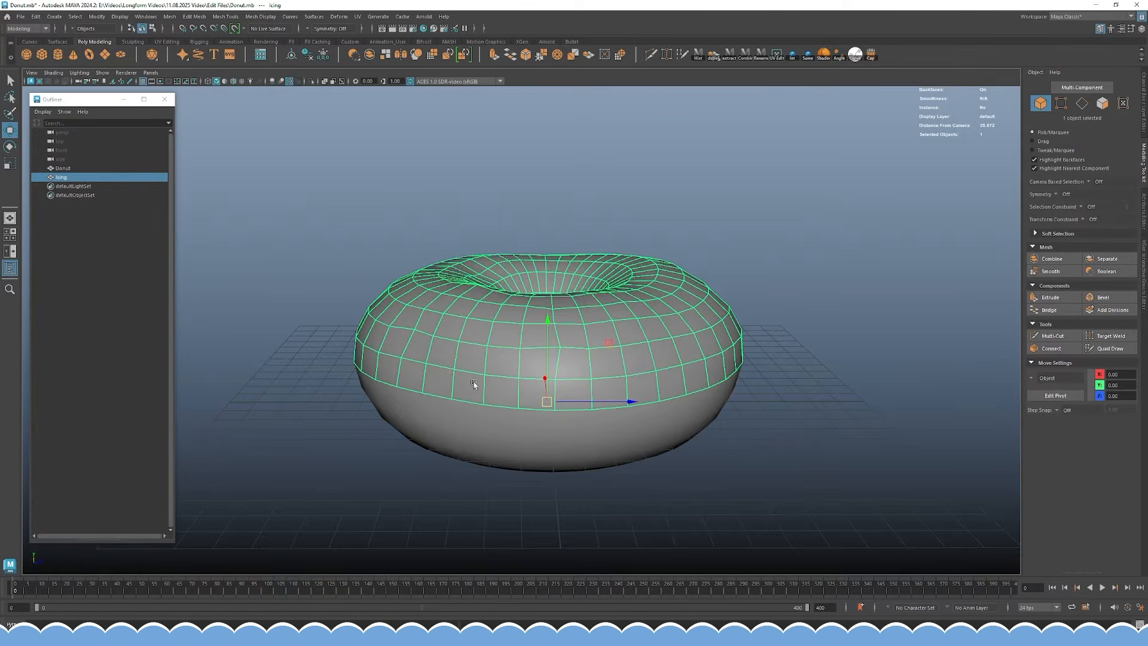
{"action": "right_click_drag", "start_coordinate": [474, 382], "coordinate": [757, 412], "text": "alt"}
{"action": "left_click_drag", "start_coordinate": [441, 288], "coordinate": [464, 276], "text": "alt"}
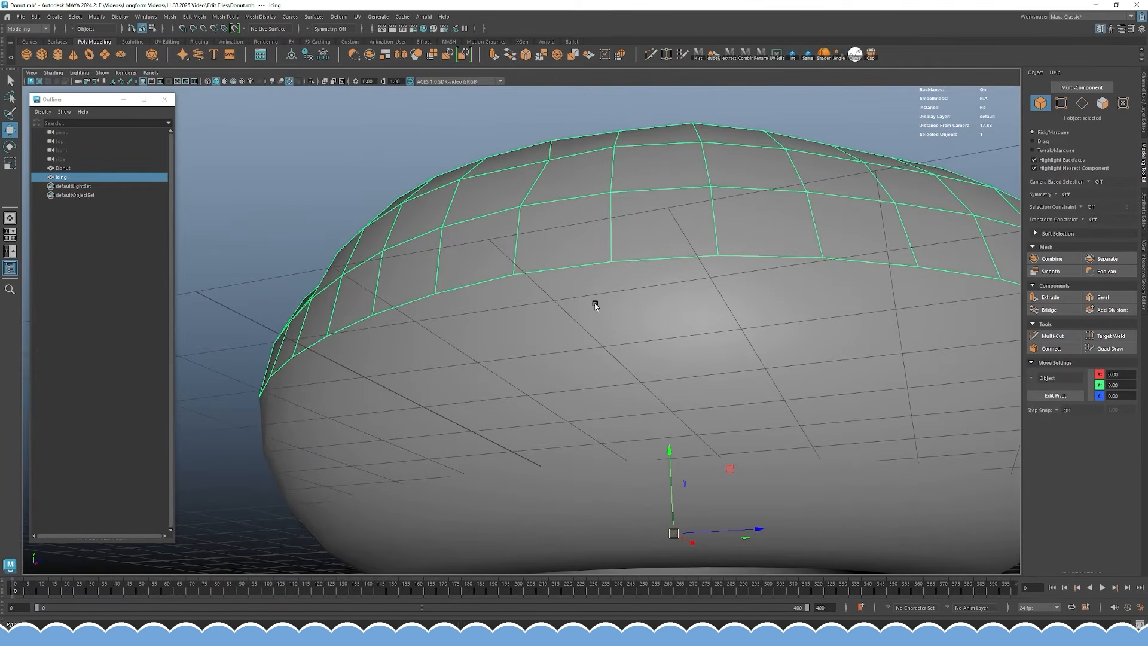
{"action": "right_click_drag", "start_coordinate": [643, 295], "coordinate": [549, 292], "text": "alt"}
{"action": "left_click_drag", "start_coordinate": [548, 292], "coordinate": [515, 290], "text": "alt"}
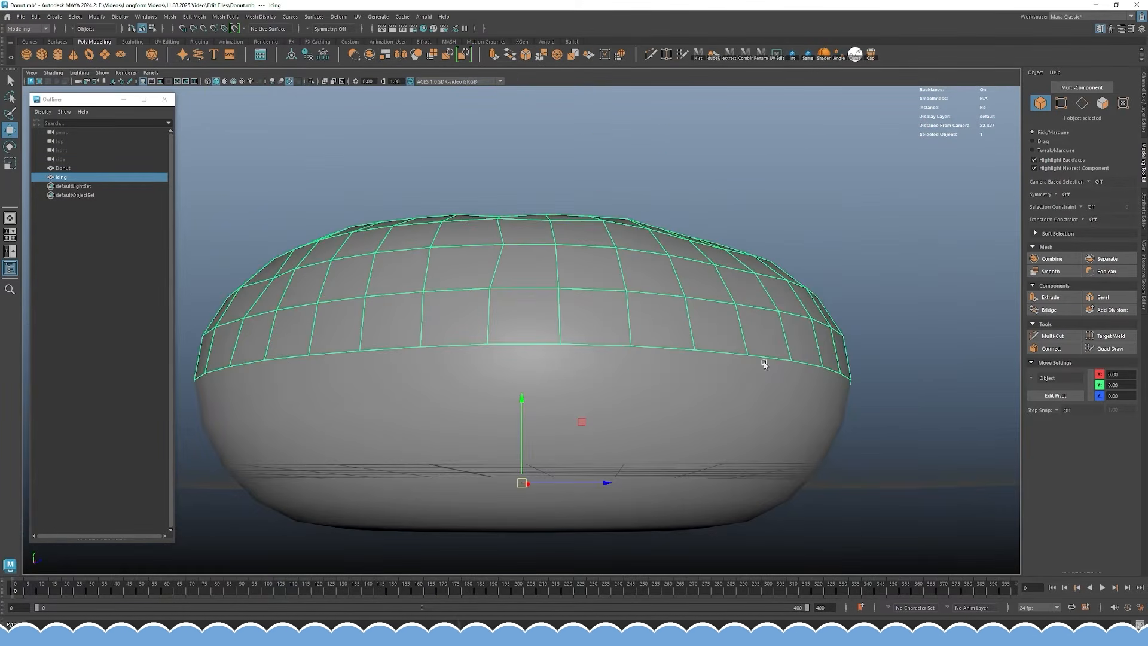
{"action": "left_click_drag", "start_coordinate": [809, 349], "coordinate": [822, 354], "text": "alt"}
{"action": "right_click_drag", "start_coordinate": [822, 354], "coordinate": [776, 352], "text": "alt"}
{"action": "left_click_drag", "start_coordinate": [776, 352], "coordinate": [779, 361], "text": "alt"}
{"action": "left_click_drag", "start_coordinate": [790, 246], "coordinate": [768, 263], "text": "alt"}
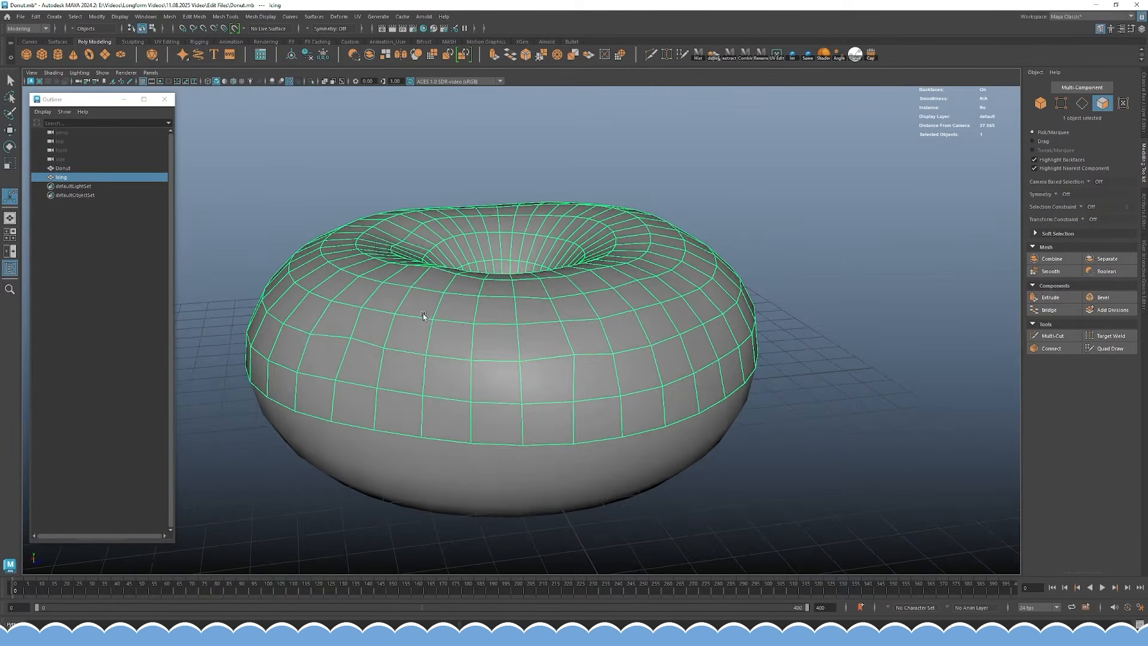
{"action": "left_click_drag", "start_coordinate": [466, 331], "coordinate": [472, 323], "text": "alt"}
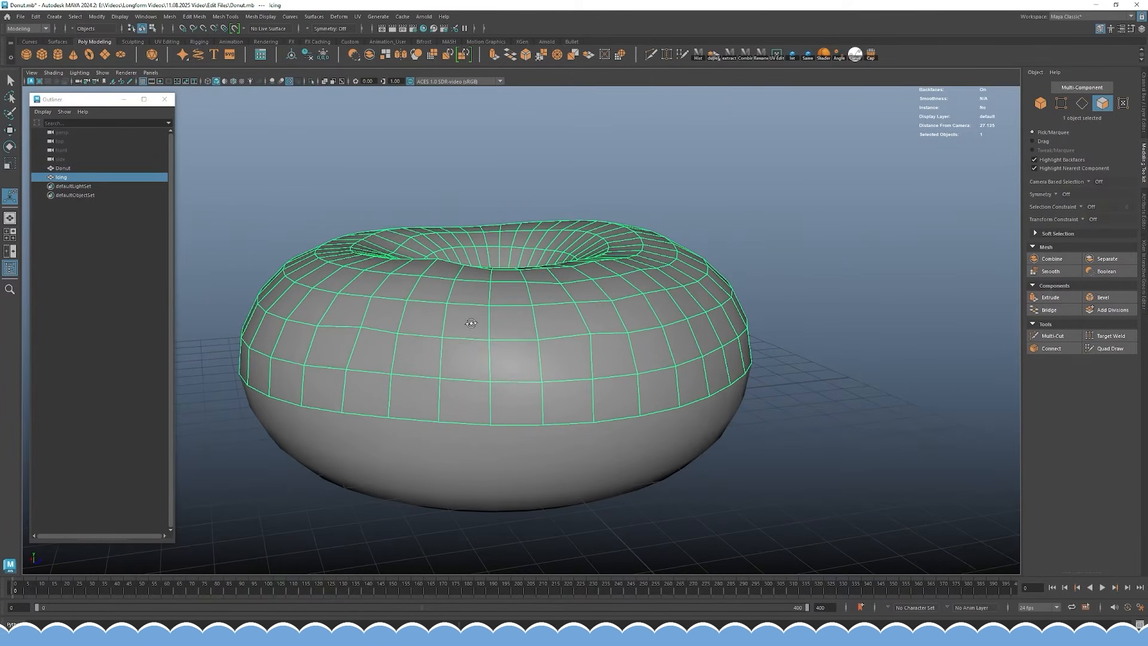
{"action": "left_click_drag", "start_coordinate": [785, 302], "coordinate": [779, 297], "text": "alt"}
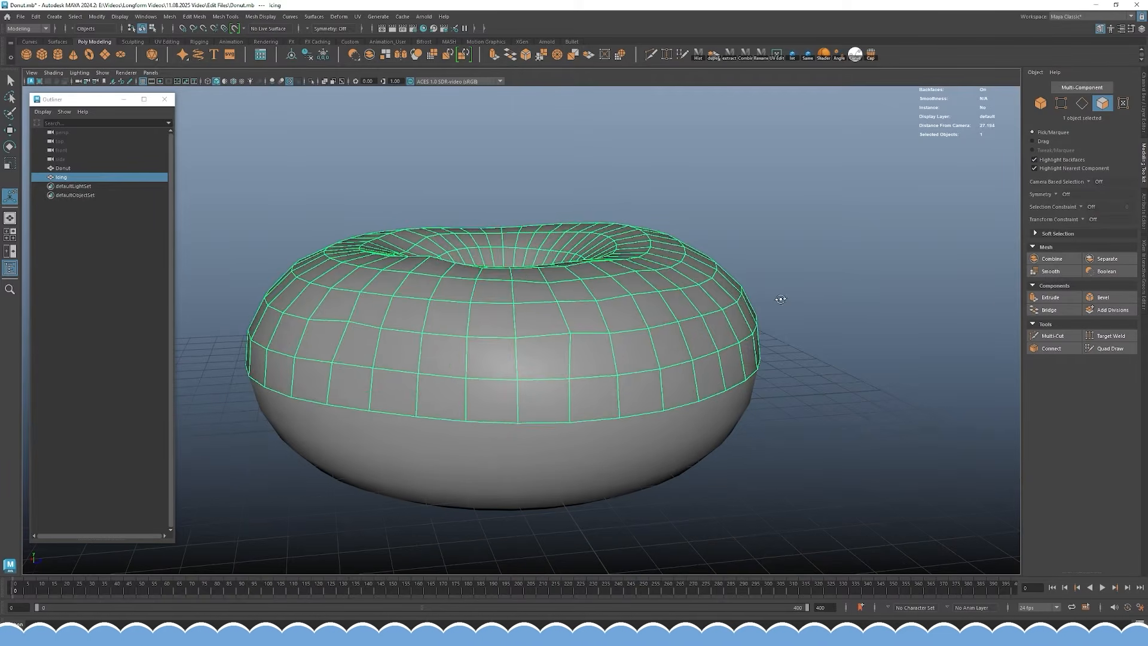
- Extrude all faces of the Icing mesh, try a thickness and undo that thickness change
{"action": "left_click", "coordinate": [1051, 297]}
{"action": "left_click_drag", "start_coordinate": [619, 276], "coordinate": [584, 255], "text": "alt"}
{"action": "mouse_move", "coordinate": [444, 275]}
{"action": "left_mouse_down"}
{"action": "mouse_move", "coordinate": [487, 271]}
{"action": "mouse_move", "coordinate": [491, 259]}
{"action": "mouse_move", "coordinate": [455, 266]}
{"action": "left_mouse_up"}
{"action": "key", "text": "ctrl+z"}
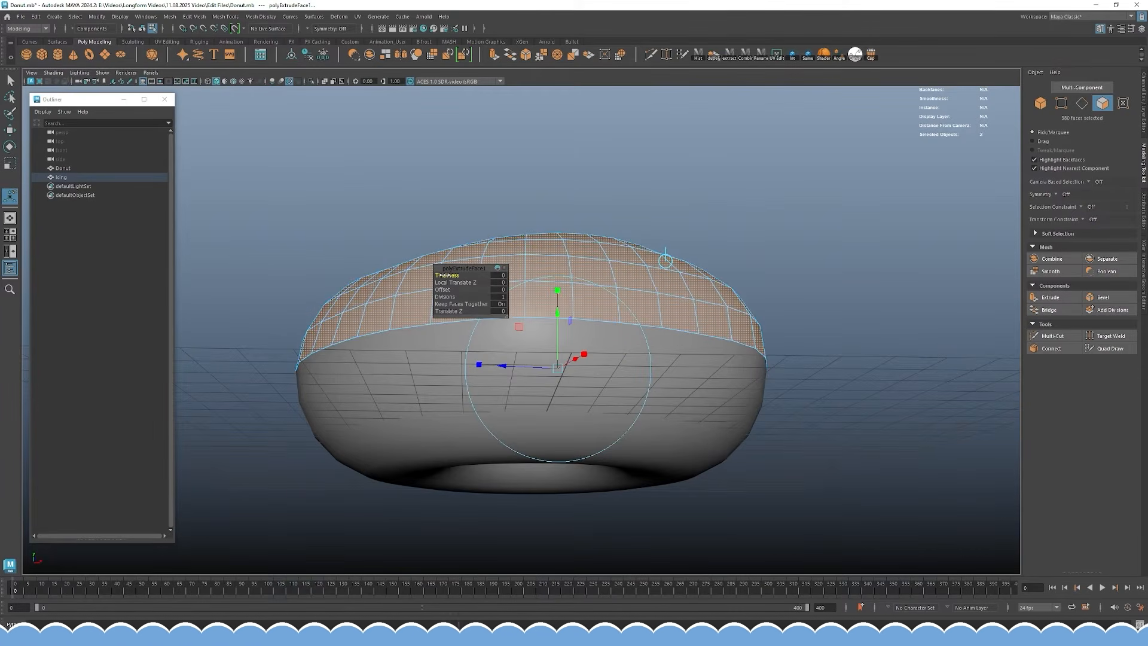
- Try a strongly exaggerated extrusion thickness on the Icing, inspect it from below and undo the thickness change
{"action": "left_click_drag", "start_coordinate": [446, 275], "coordinate": [447, 275]}
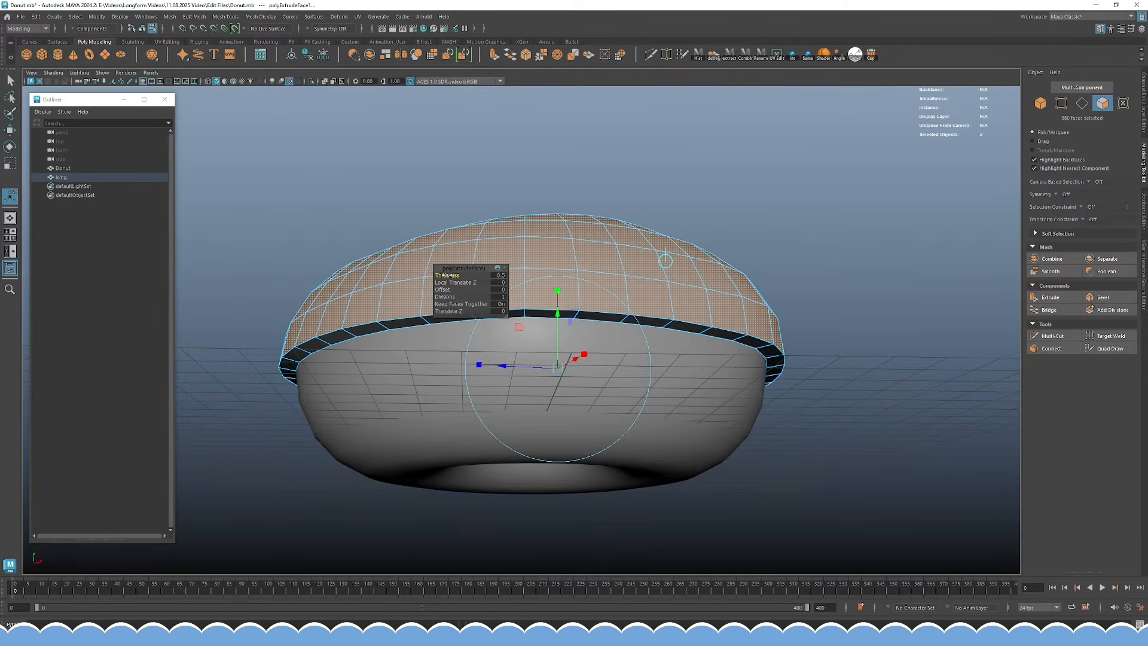
{"action": "left_click_drag", "start_coordinate": [447, 275], "coordinate": [531, 278]}
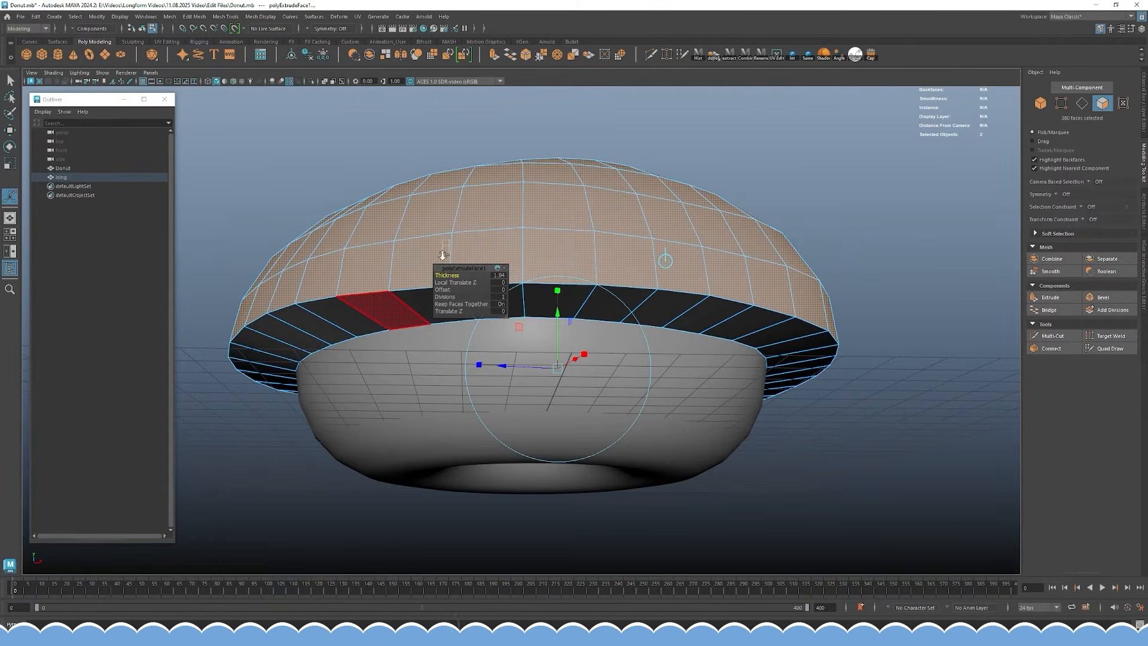
{"action": "right_click_drag", "start_coordinate": [442, 254], "coordinate": [447, 242], "text": "alt"}
{"action": "key", "text": "f"}
{"action": "left_click_drag", "start_coordinate": [741, 254], "coordinate": [689, 231], "text": "alt"}
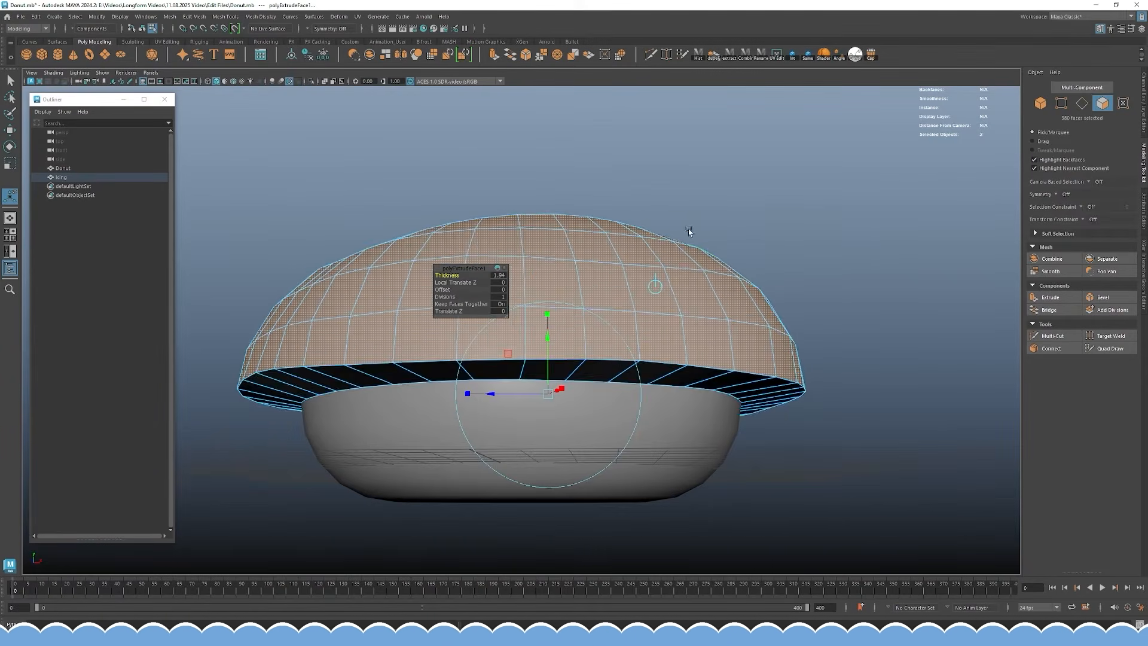
{"action": "key", "text": "ctrl+z"}
{"action": "left_click_drag", "start_coordinate": [572, 222], "coordinate": [575, 207], "text": "alt"}
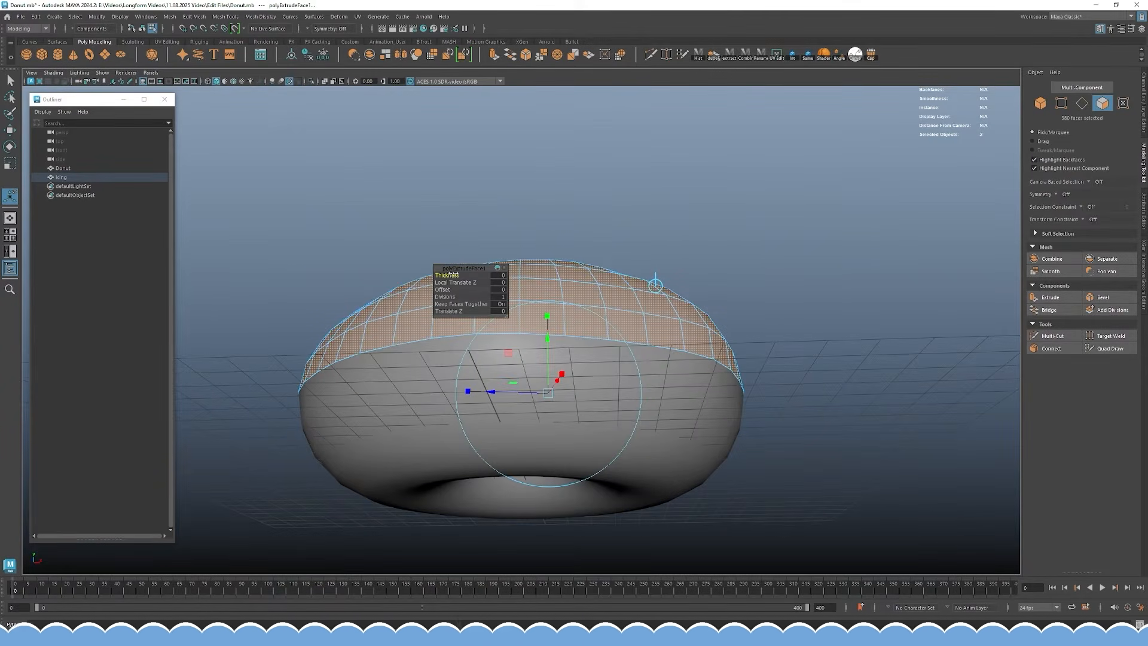
- Set the Icing's extrusion thickness to 0.18, leave the Extrude tool and return to object selection with nothing selected
{"action": "left_click_drag", "start_coordinate": [447, 273], "coordinate": [448, 274]}
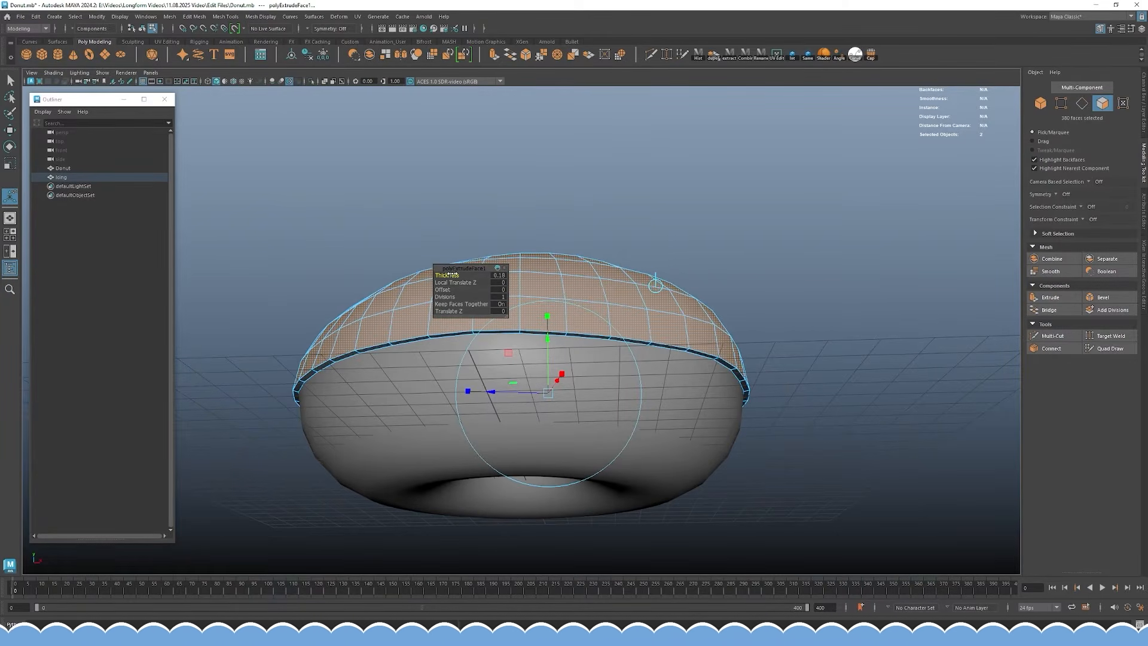
{"action": "left_click_drag", "start_coordinate": [492, 235], "coordinate": [460, 276], "text": "alt"}
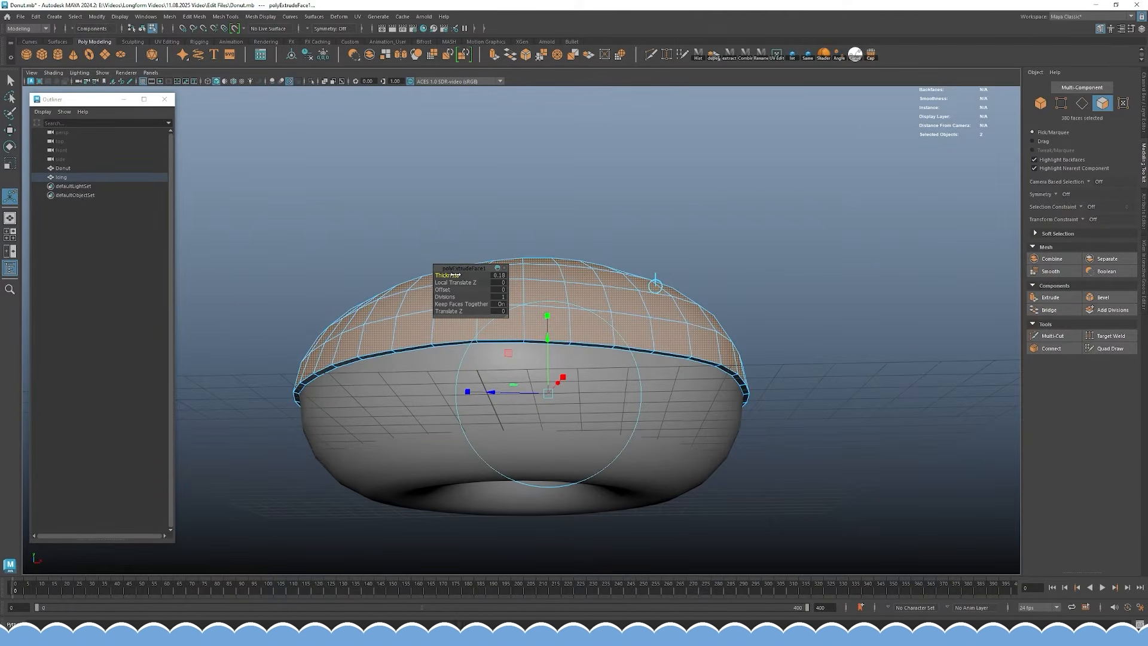
{"action": "type", "text": "0.15"}
{"action": "key", "text": "Return"}
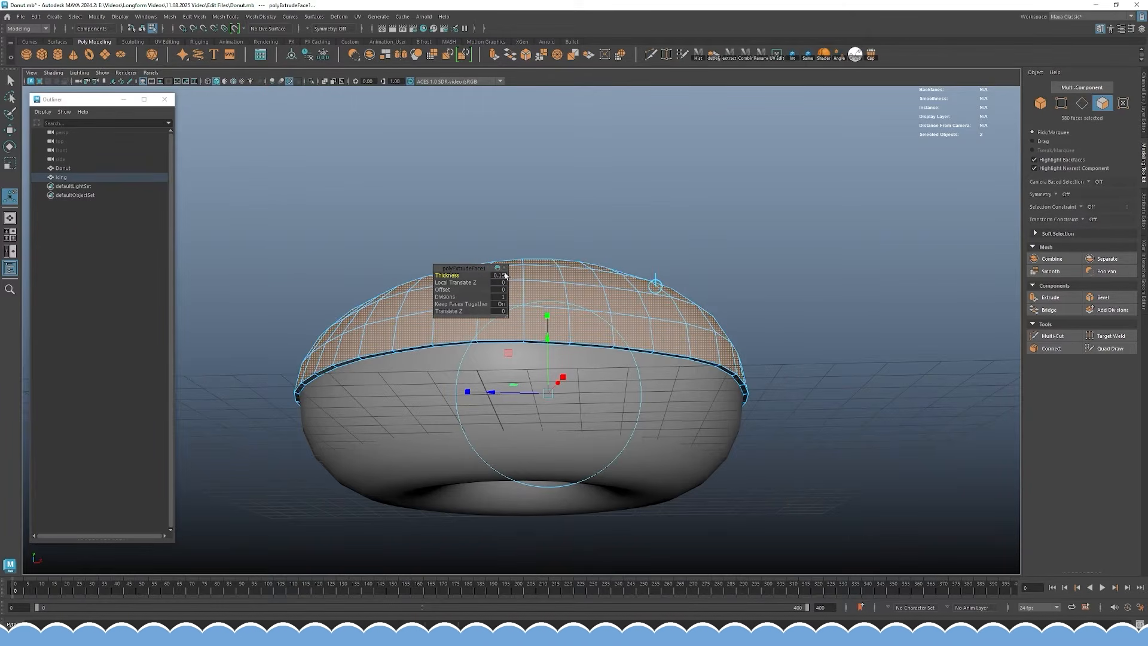
{"action": "type", "text": ".18"}
{"action": "key", "text": "Return"}
{"action": "left_click_drag", "start_coordinate": [564, 192], "coordinate": [593, 216], "text": "alt"}
{"action": "key", "text": "w"}
{"action": "left_click", "coordinate": [607, 197]}
{"action": "left_click", "coordinate": [1041, 103]}
{"action": "left_click", "coordinate": [779, 216]}
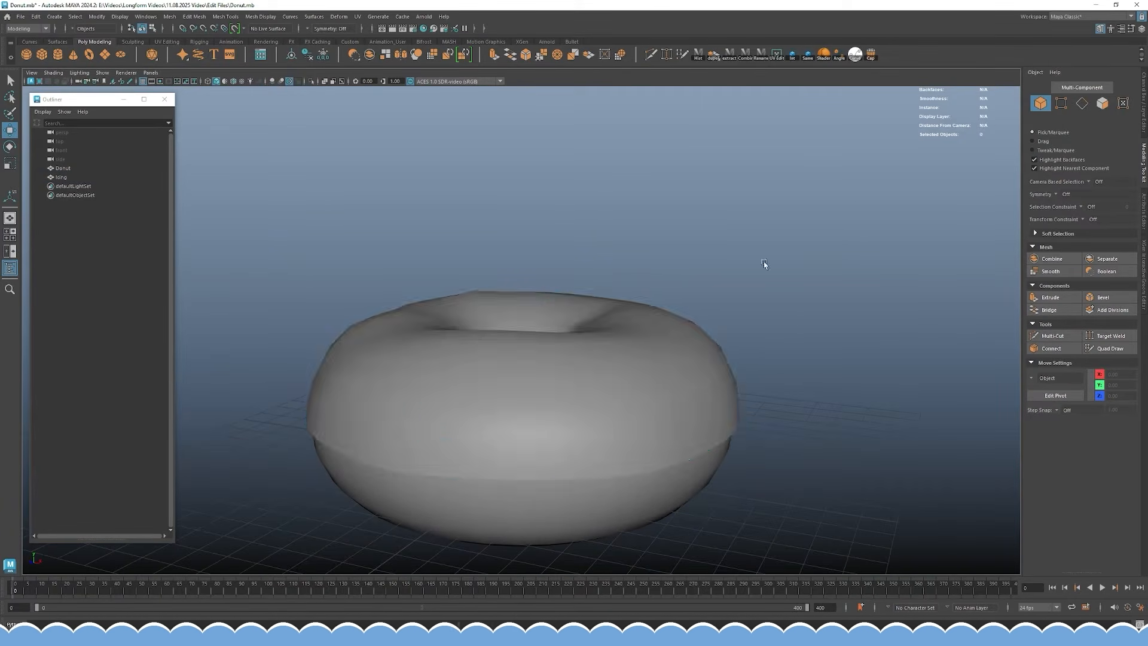
- Turn on smooth mesh preview for both the Donut and the Icing, then clear the selection
{"action": "left_click", "coordinate": [724, 395]}
{"action": "left_click_drag", "start_coordinate": [757, 416], "coordinate": [662, 363], "text": "alt"}
{"action": "key", "text": "3"}
{"action": "left_click", "coordinate": [562, 287]}
{"action": "key", "text": "3"}
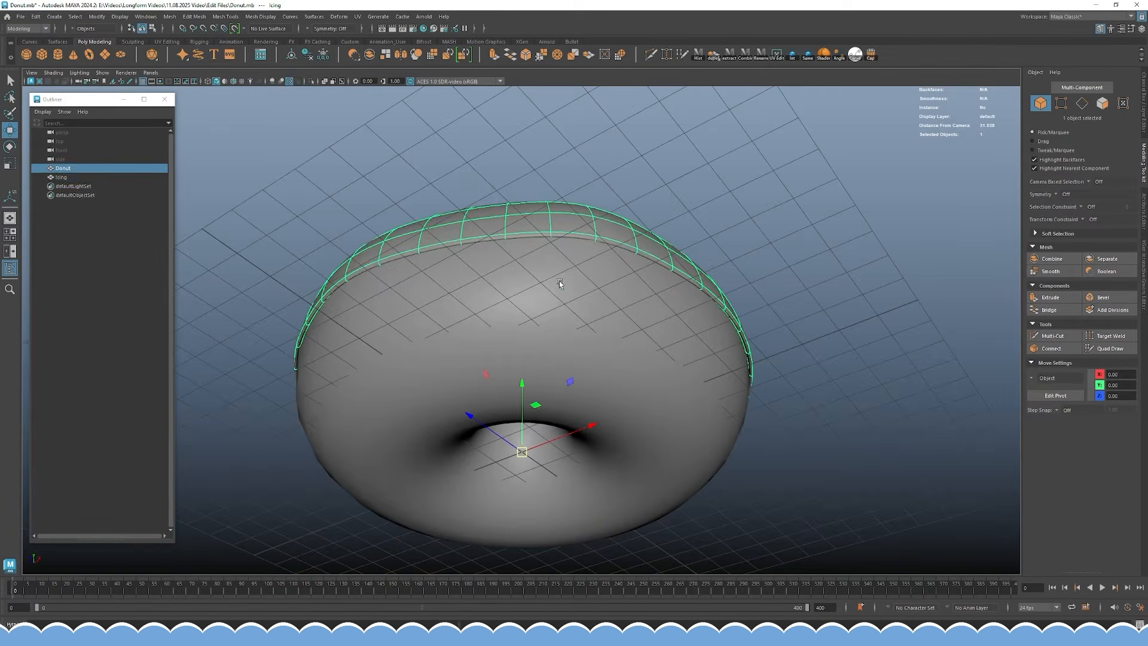
{"action": "left_click", "coordinate": [764, 134]}
- Examine the smoothed Icing's rim from the side and from below, up close
{"action": "left_click_drag", "start_coordinate": [753, 129], "coordinate": [687, 212], "text": "alt"}
{"action": "scroll", "coordinate": [646, 247], "scroll_direction": "down", "scroll_amount": 3}
{"action": "left_click_drag", "start_coordinate": [646, 248], "coordinate": [389, 260], "text": "alt"}
{"action": "right_click_drag", "start_coordinate": [389, 260], "coordinate": [541, 354], "text": "alt"}
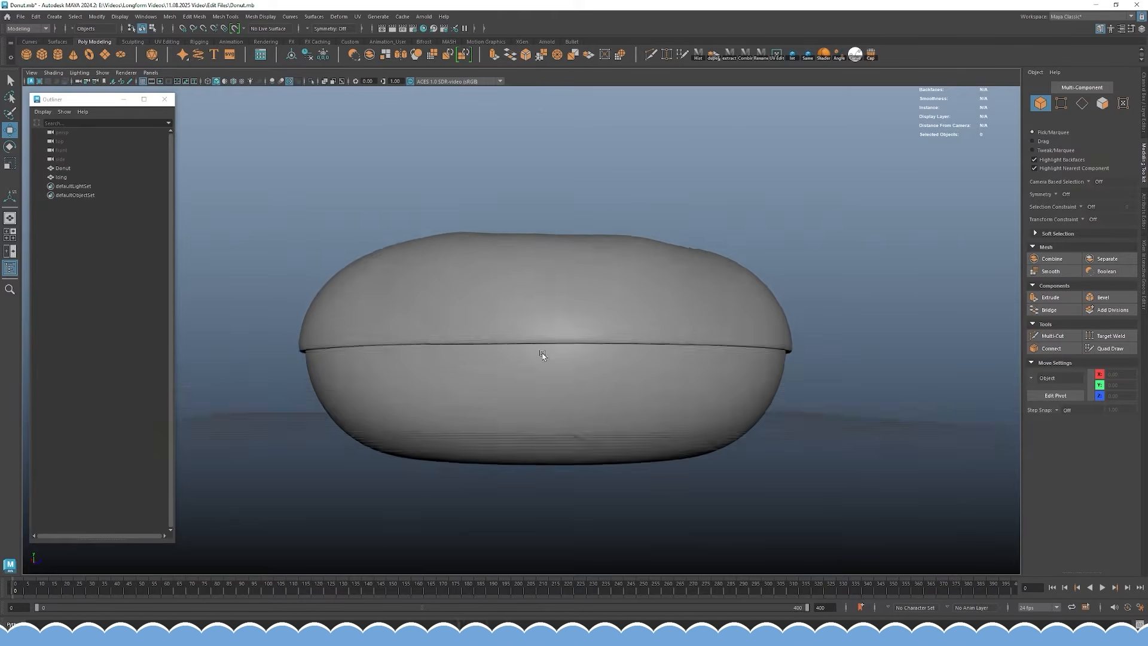
{"action": "left_click_drag", "start_coordinate": [540, 353], "coordinate": [472, 287], "text": "alt"}
{"action": "right_click_drag", "start_coordinate": [472, 287], "coordinate": [565, 346], "text": "alt"}
{"action": "left_click_drag", "start_coordinate": [564, 347], "coordinate": [454, 306], "text": "alt"}
{"action": "middle_click_drag", "start_coordinate": [454, 305], "coordinate": [610, 351], "text": "alt"}
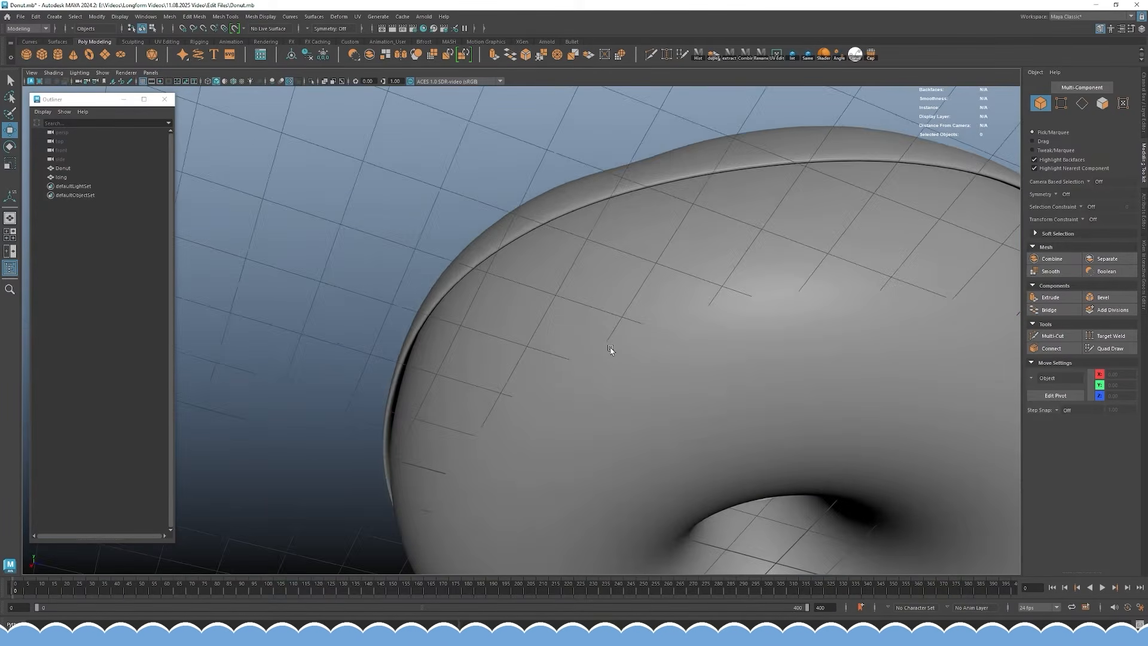
{"action": "left_click_drag", "start_coordinate": [610, 351], "coordinate": [579, 364], "text": "alt"}
{"action": "right_click_drag", "start_coordinate": [578, 364], "coordinate": [628, 382], "text": "alt"}
{"action": "left_click_drag", "start_coordinate": [383, 349], "coordinate": [417, 359], "text": "alt"}
- Turn off smooth mesh preview on the Icing and the Donut, and select the Icing for a close look at its rim
{"action": "left_click", "coordinate": [452, 344]}
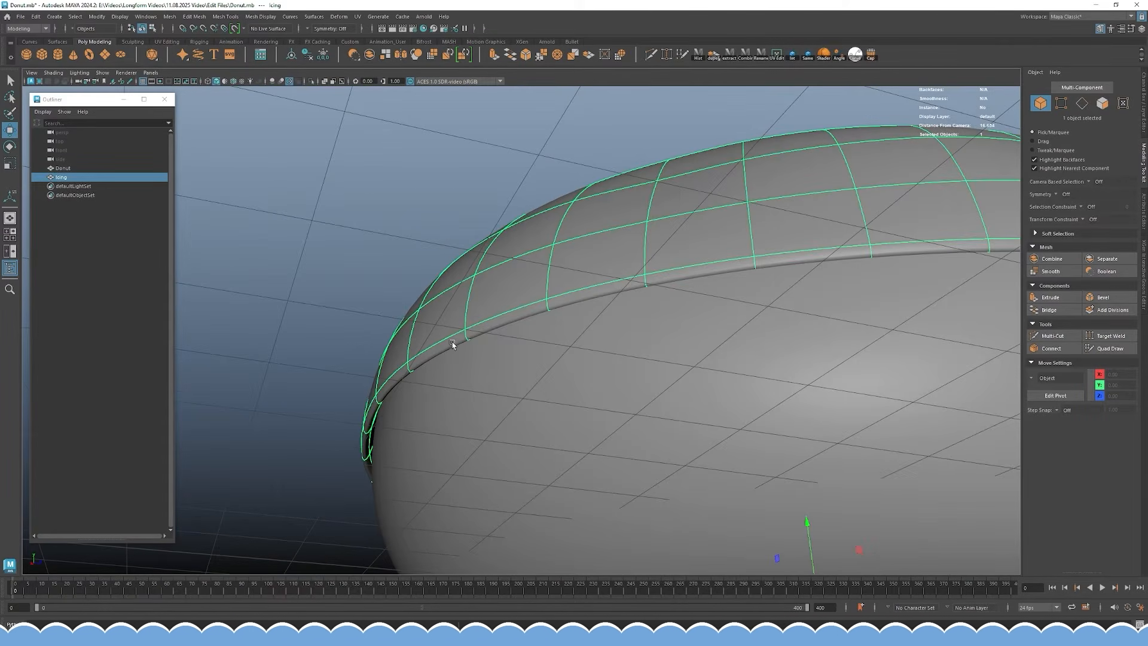
{"action": "mouse_move", "coordinate": [485, 357]}
{"action": "left_mouse_down", "text": "alt"}
{"action": "mouse_move", "coordinate": [487, 368]}
{"action": "mouse_move", "coordinate": [494, 357]}
{"action": "left_mouse_up", "text": "alt"}
{"action": "left_click", "coordinate": [487, 368]}
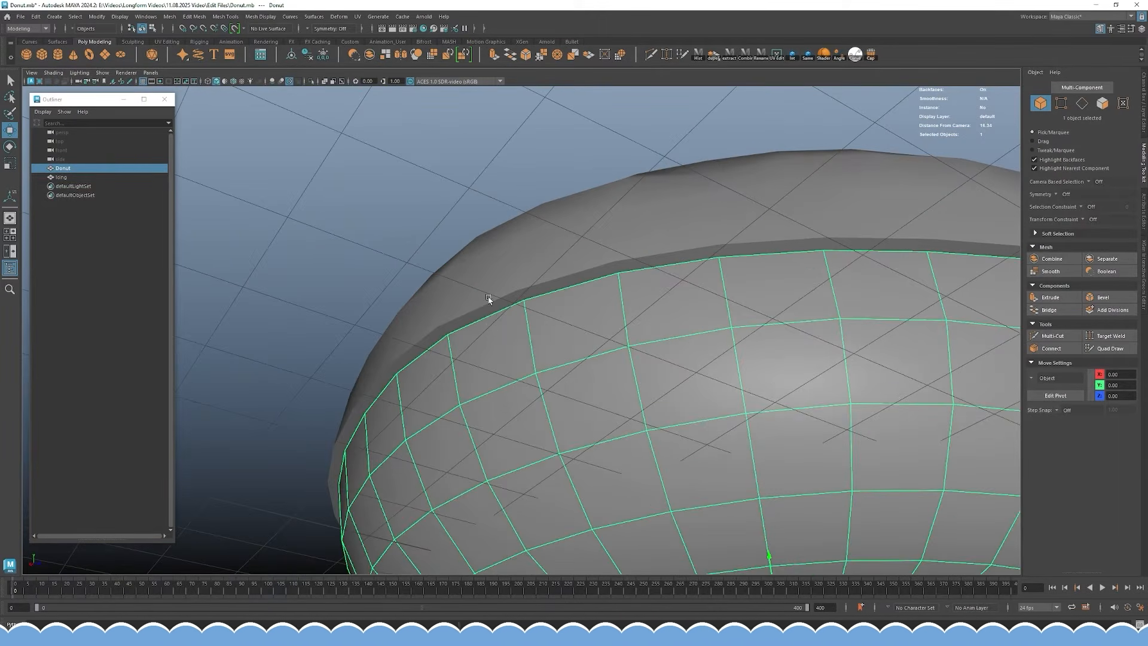
{"action": "left_click", "coordinate": [489, 299]}
{"action": "right_click_drag", "start_coordinate": [488, 300], "coordinate": [439, 282], "text": "alt"}
{"action": "left_click_drag", "start_coordinate": [440, 282], "coordinate": [500, 310], "text": "alt"}
{"action": "left_click_drag", "start_coordinate": [545, 359], "coordinate": [538, 351], "text": "alt"}
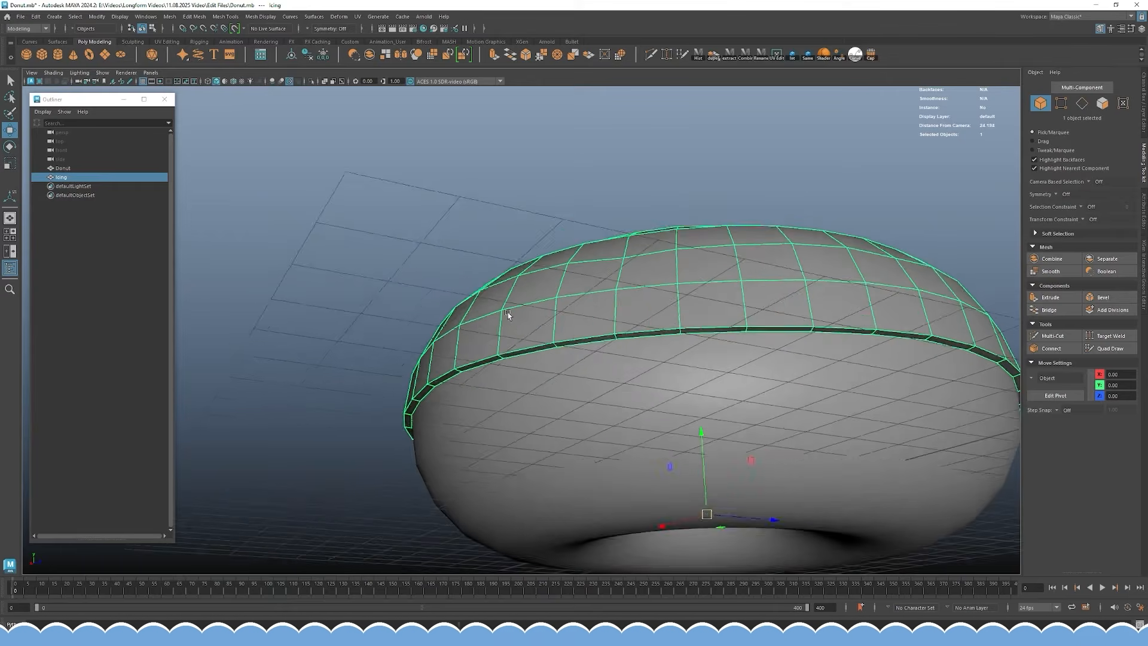
{"action": "right_click_drag", "start_coordinate": [508, 313], "coordinate": [643, 375], "text": "alt"}
{"action": "left_click_drag", "start_coordinate": [643, 374], "coordinate": [585, 361], "text": "alt"}
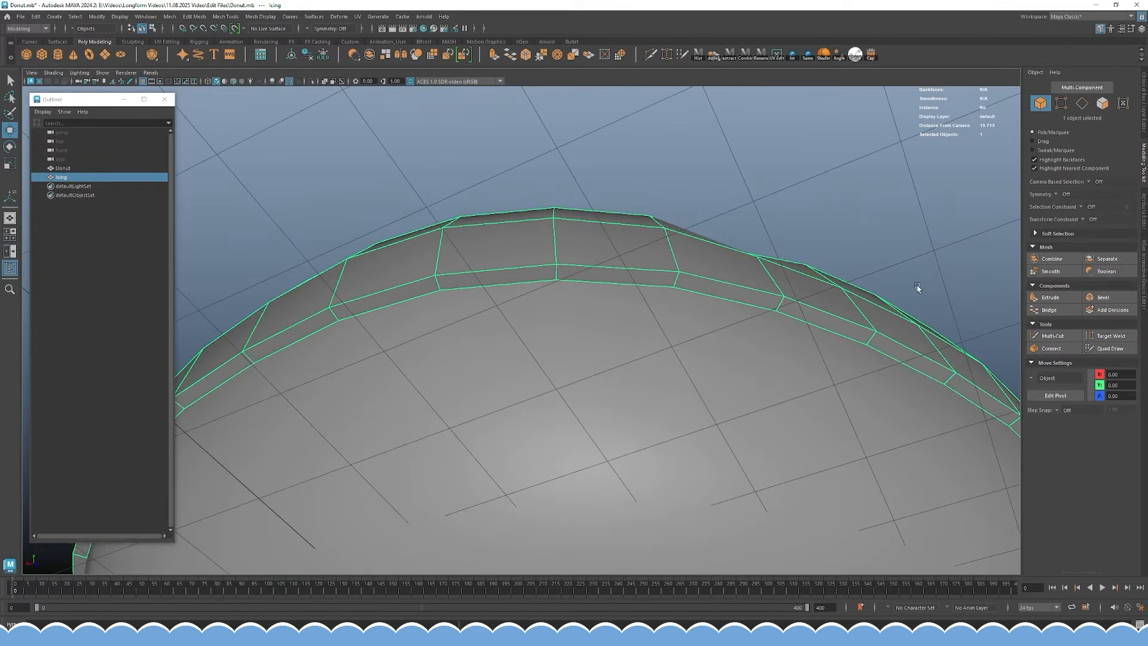
- Insert an edge loop with Multi-Cut close to the inner edge of the Icing's underside rim and return to object selection
{"action": "left_click_drag", "start_coordinate": [918, 287], "coordinate": [847, 318], "text": "alt"}
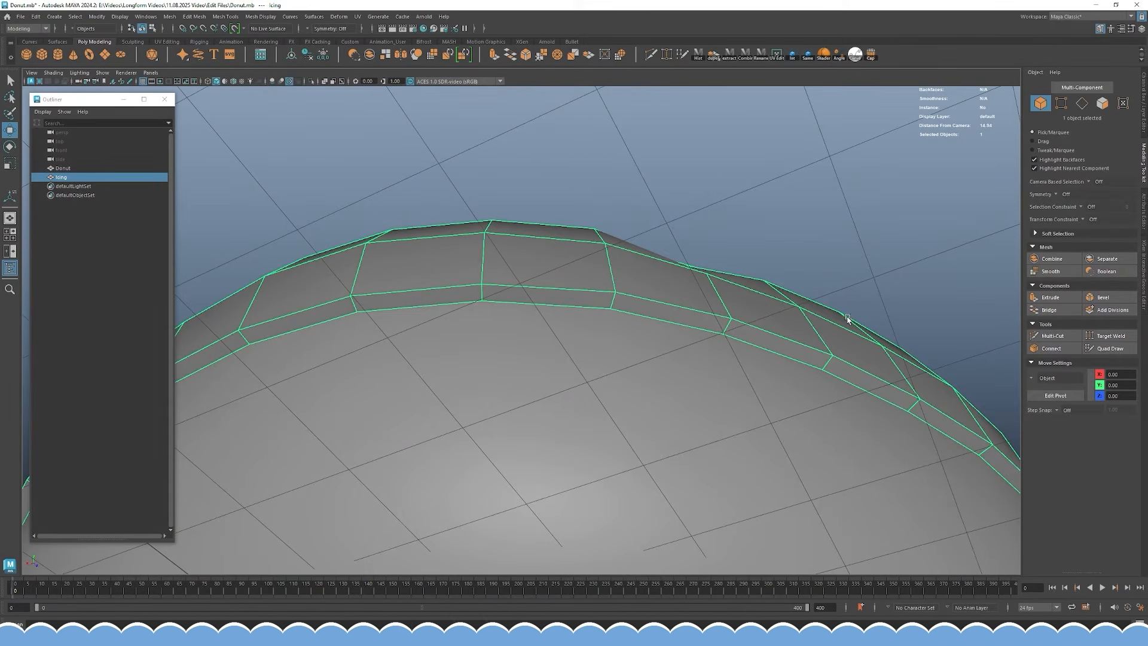
{"action": "left_click", "coordinate": [1053, 336]}
{"action": "left_click_drag", "start_coordinate": [672, 305], "coordinate": [632, 323], "text": "alt"}
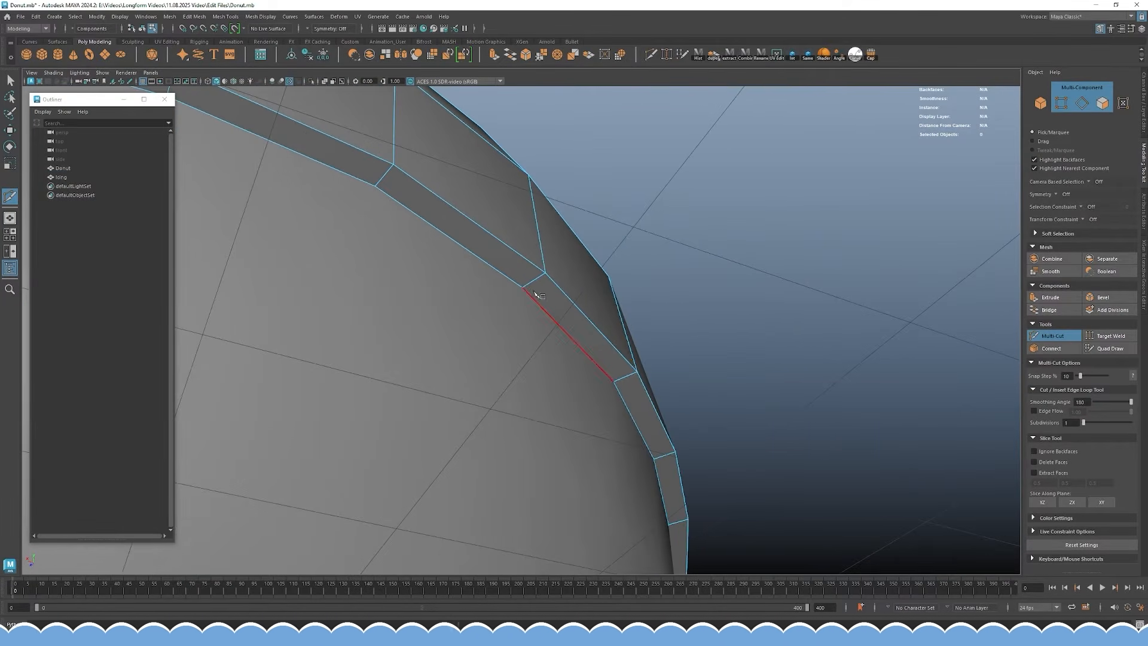
{"action": "left_click_drag", "start_coordinate": [535, 293], "coordinate": [547, 290], "text": "alt"}
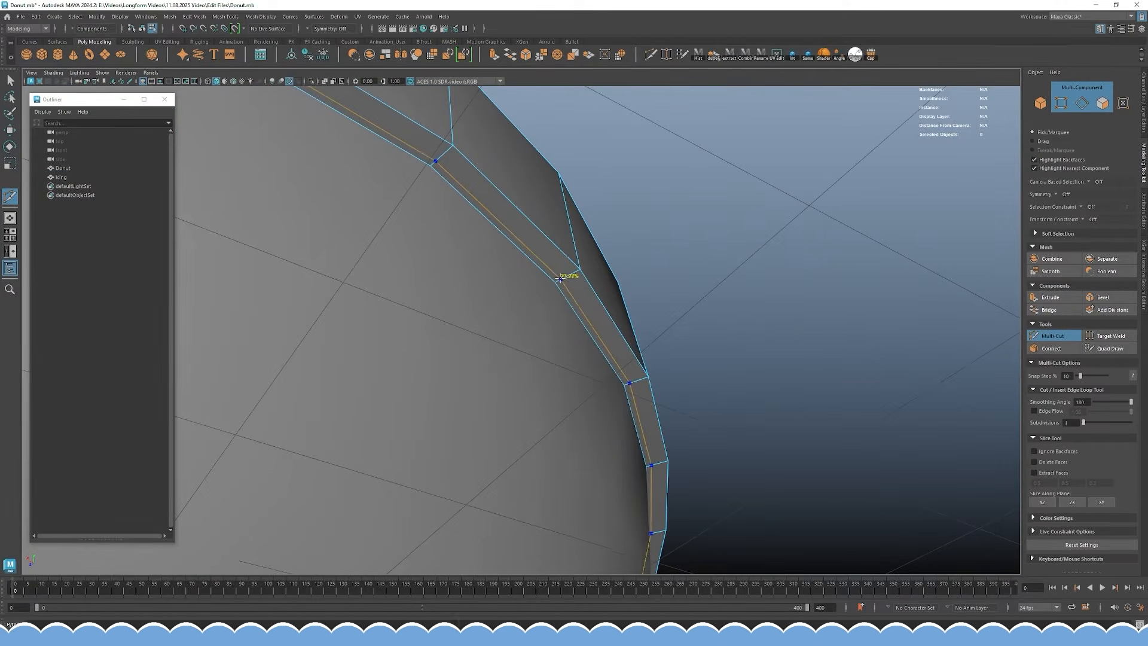
{"action": "left_click", "coordinate": [558, 278], "text": "ctrl"}
{"action": "key", "text": "w"}
{"action": "left_click", "coordinate": [1037, 105]}
- Preview the Icing smoothed and inspect its reinforced rim from below
{"action": "key", "text": "3"}
{"action": "left_click", "coordinate": [568, 280]}
{"action": "left_click", "coordinate": [700, 231]}
{"action": "left_click_drag", "start_coordinate": [705, 229], "coordinate": [726, 241], "text": "alt"}
{"action": "right_click_drag", "start_coordinate": [643, 326], "coordinate": [472, 269], "text": "alt"}
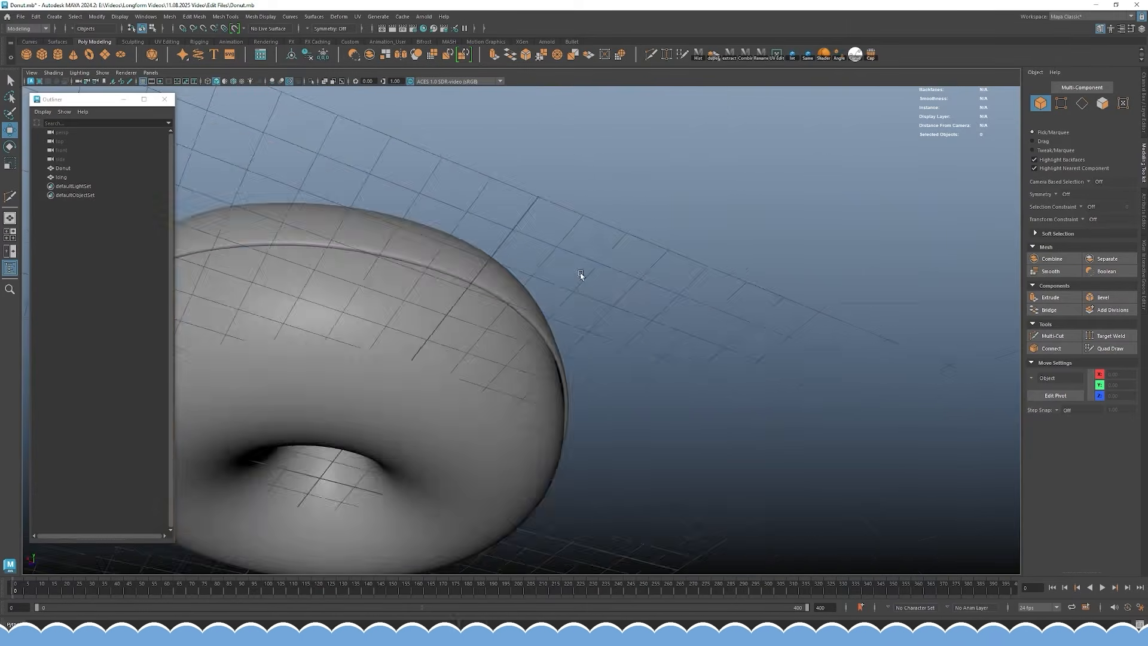
{"action": "left_click_drag", "start_coordinate": [472, 269], "coordinate": [467, 285], "text": "alt"}
{"action": "right_click_drag", "start_coordinate": [466, 285], "coordinate": [652, 353], "text": "alt"}
{"action": "left_click_drag", "start_coordinate": [653, 353], "coordinate": [485, 346], "text": "alt"}
- Return both meshes to unsmoothed display and select an edge loop along the Icing's lower rim with the Scale tool active
{"action": "left_click", "coordinate": [433, 325]}
{"action": "key", "text": "1"}
{"action": "left_click", "coordinate": [470, 366]}
{"action": "key", "text": "1"}
{"action": "left_click", "coordinate": [426, 311]}
{"action": "right_click_drag", "start_coordinate": [484, 347], "coordinate": [415, 327], "text": "alt"}
{"action": "left_click_drag", "start_coordinate": [415, 327], "coordinate": [554, 235], "text": "alt"}
{"action": "right_click_drag", "start_coordinate": [552, 234], "coordinate": [553, 219]}
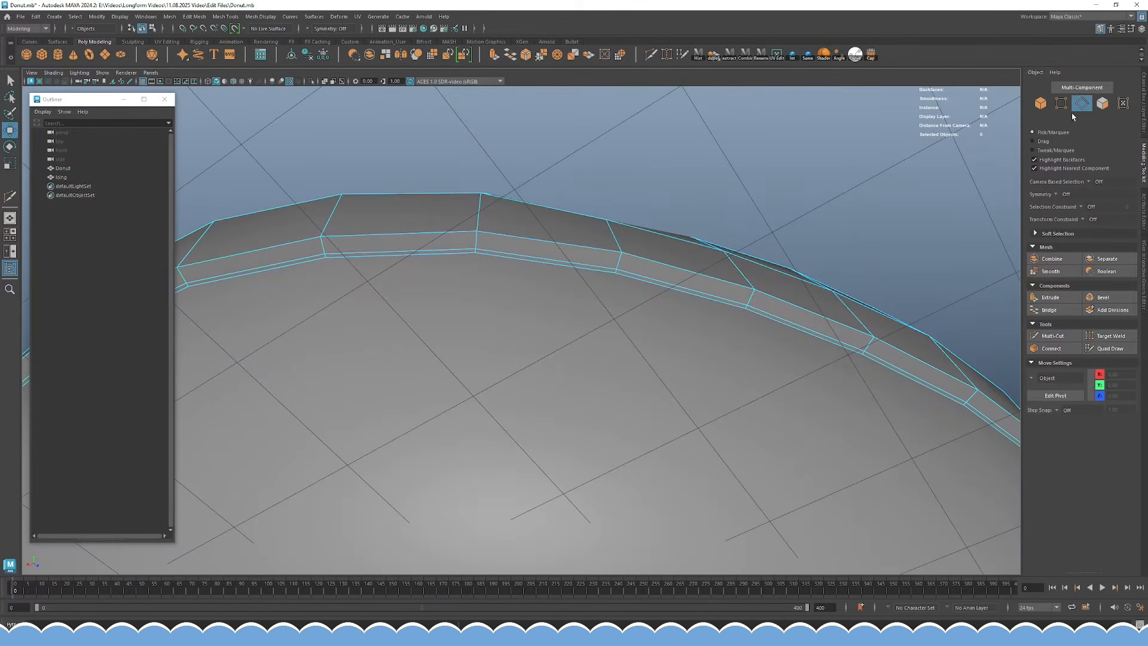
{"action": "double_click", "coordinate": [575, 271]}
{"action": "left_click_drag", "start_coordinate": [575, 271], "coordinate": [697, 352], "text": "alt"}
{"action": "right_click_drag", "start_coordinate": [696, 352], "coordinate": [688, 412], "text": "alt"}
{"action": "middle_click_drag", "start_coordinate": [688, 412], "coordinate": [677, 317], "text": "alt"}
{"action": "right_click_drag", "start_coordinate": [677, 317], "coordinate": [689, 369], "text": "alt"}
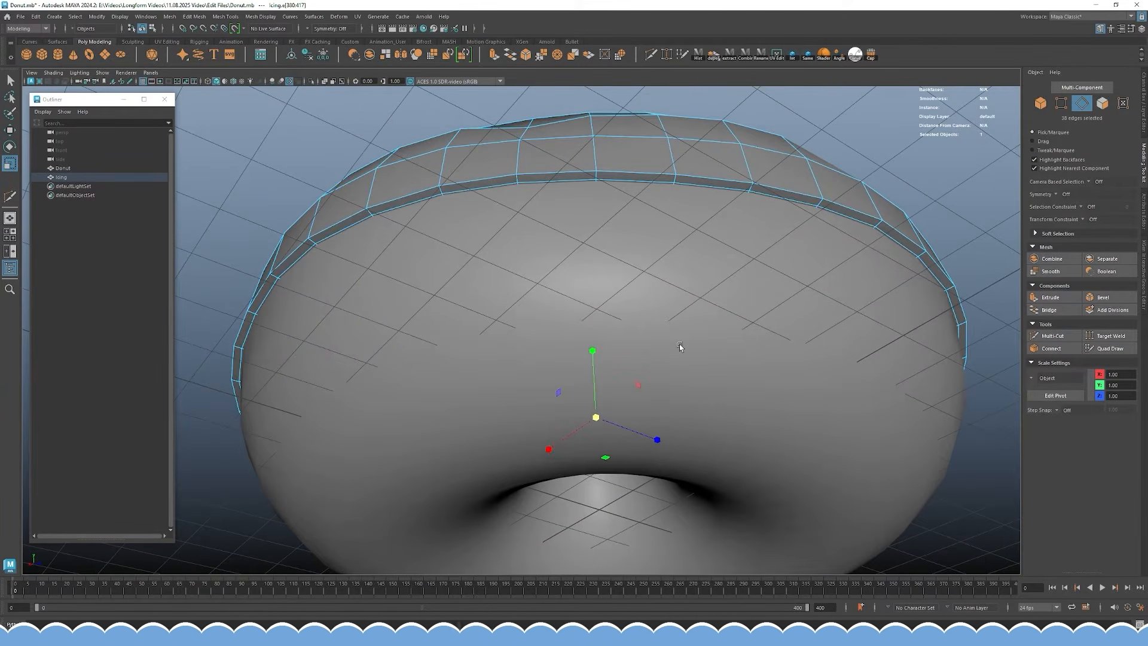
- Return to object selection, turn smooth mesh preview back on and view the donut with its icing from the side
{"action": "key", "text": "3"}
{"action": "left_click_drag", "start_coordinate": [679, 344], "coordinate": [632, 291], "text": "alt"}
{"action": "right_click_drag", "start_coordinate": [633, 292], "coordinate": [755, 373], "text": "alt"}
{"action": "left_click_drag", "start_coordinate": [754, 373], "coordinate": [748, 354], "text": "alt"}
{"action": "right_click_drag", "start_coordinate": [609, 217], "coordinate": [633, 201]}
{"action": "key", "text": "3"}
{"action": "left_click", "coordinate": [758, 131]}
{"action": "left_click_drag", "start_coordinate": [758, 132], "coordinate": [565, 169], "text": "alt"}
{"action": "right_click_drag", "start_coordinate": [567, 173], "coordinate": [520, 174], "text": "alt"}
{"action": "left_click_drag", "start_coordinate": [520, 174], "coordinate": [470, 170], "text": "alt"}
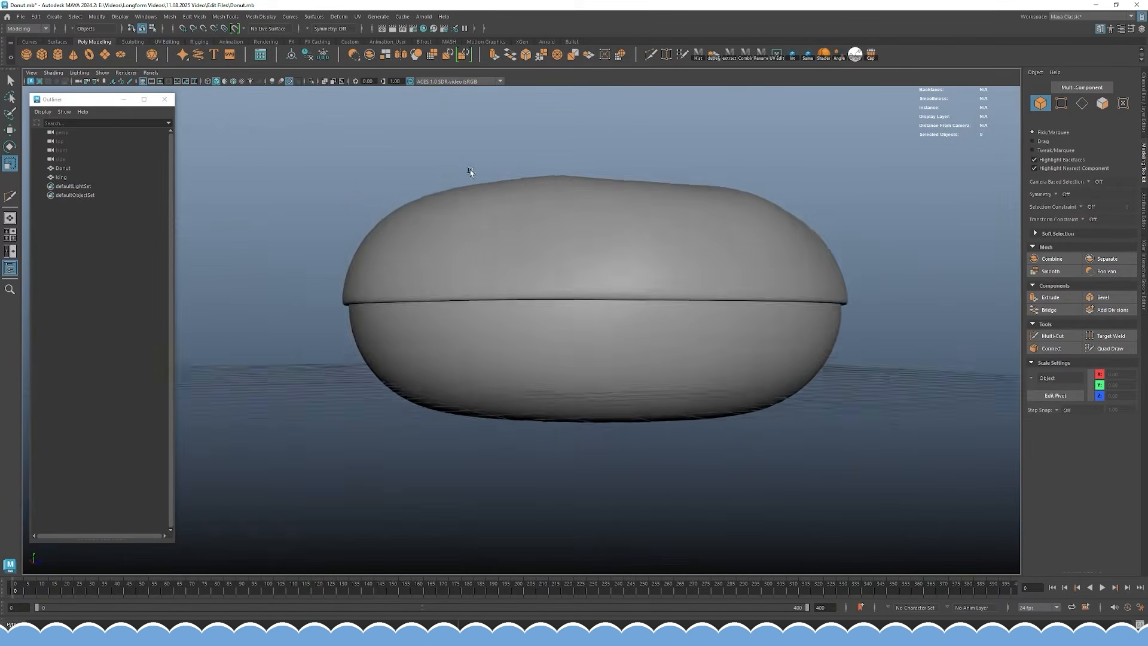
- Compare the mesh with and without smooth preview around the icing seam, finishing in smoothed display
{"action": "middle_click_drag", "start_coordinate": [470, 170], "coordinate": [453, 242], "text": "alt"}
{"action": "right_click_drag", "start_coordinate": [453, 242], "coordinate": [497, 303], "text": "alt"}
{"action": "left_click_drag", "start_coordinate": [497, 303], "coordinate": [460, 253], "text": "alt"}
{"action": "left_click", "coordinate": [476, 269]}
{"action": "key", "text": "1"}
{"action": "key", "text": "3"}
{"action": "key", "text": "1"}
{"action": "left_click_drag", "start_coordinate": [384, 184], "coordinate": [669, 281], "text": "alt"}
{"action": "left_click", "coordinate": [679, 156]}
{"action": "middle_click_drag", "start_coordinate": [670, 281], "coordinate": [443, 272], "text": "alt"}
{"action": "left_click_drag", "start_coordinate": [443, 271], "coordinate": [431, 239], "text": "alt"}
{"action": "left_click_drag", "start_coordinate": [430, 239], "coordinate": [727, 204]}
{"action": "key", "text": "3"}
{"action": "left_click", "coordinate": [727, 204]}
- Examine the seam between the smoothed Icing and the donut from several sides
{"action": "right_click_drag", "start_coordinate": [727, 203], "coordinate": [690, 306], "text": "alt"}
{"action": "left_click_drag", "start_coordinate": [690, 307], "coordinate": [790, 214], "text": "alt"}
{"action": "left_click", "coordinate": [675, 288]}
{"action": "left_click", "coordinate": [790, 215]}
{"action": "middle_click_drag", "start_coordinate": [790, 214], "coordinate": [638, 227], "text": "alt"}
{"action": "right_click_drag", "start_coordinate": [638, 227], "coordinate": [587, 427], "text": "alt"}
{"action": "left_click", "coordinate": [587, 427]}
{"action": "left_click", "coordinate": [764, 303]}
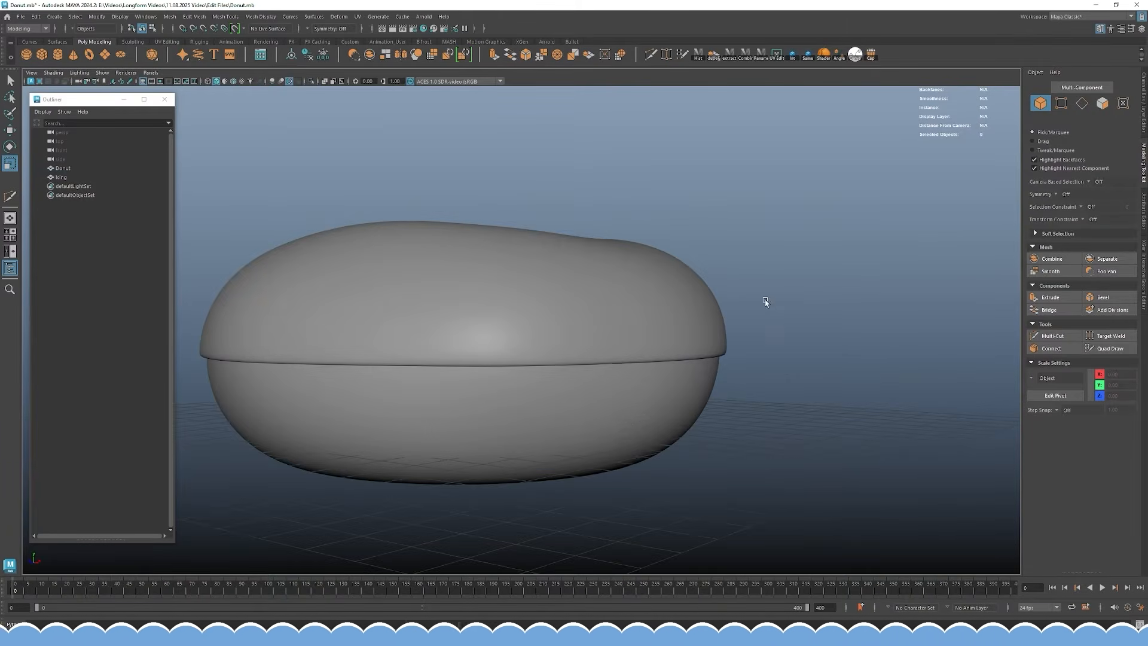
{"action": "left_click_drag", "start_coordinate": [763, 303], "coordinate": [741, 269], "text": "alt"}
{"action": "right_click_drag", "start_coordinate": [742, 269], "coordinate": [630, 292], "text": "alt"}
{"action": "left_click_drag", "start_coordinate": [630, 292], "coordinate": [619, 263], "text": "alt"}
{"action": "right_click_drag", "start_coordinate": [618, 263], "coordinate": [654, 344], "text": "alt"}
{"action": "left_click_drag", "start_coordinate": [655, 343], "coordinate": [504, 283], "text": "alt"}
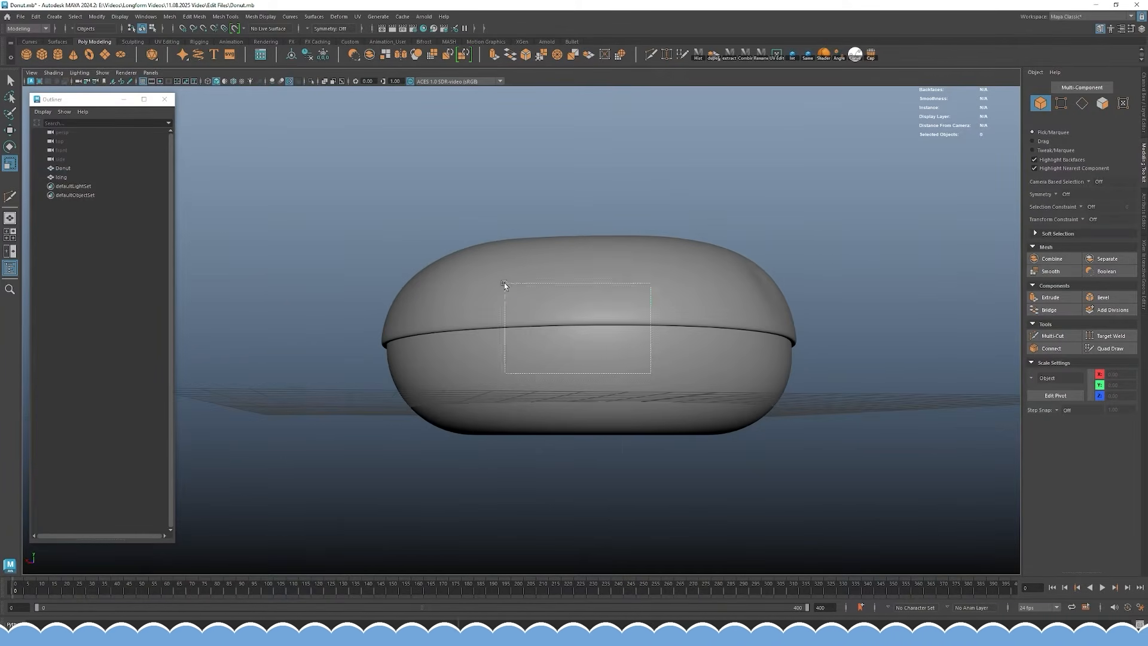
- Clear the current selection and select the Icing mesh as seen from below
{"action": "left_click", "coordinate": [504, 282]}
{"action": "left_click", "coordinate": [605, 190]}
{"action": "left_click_drag", "start_coordinate": [604, 190], "coordinate": [539, 299], "text": "alt"}
{"action": "left_click", "coordinate": [539, 299]}
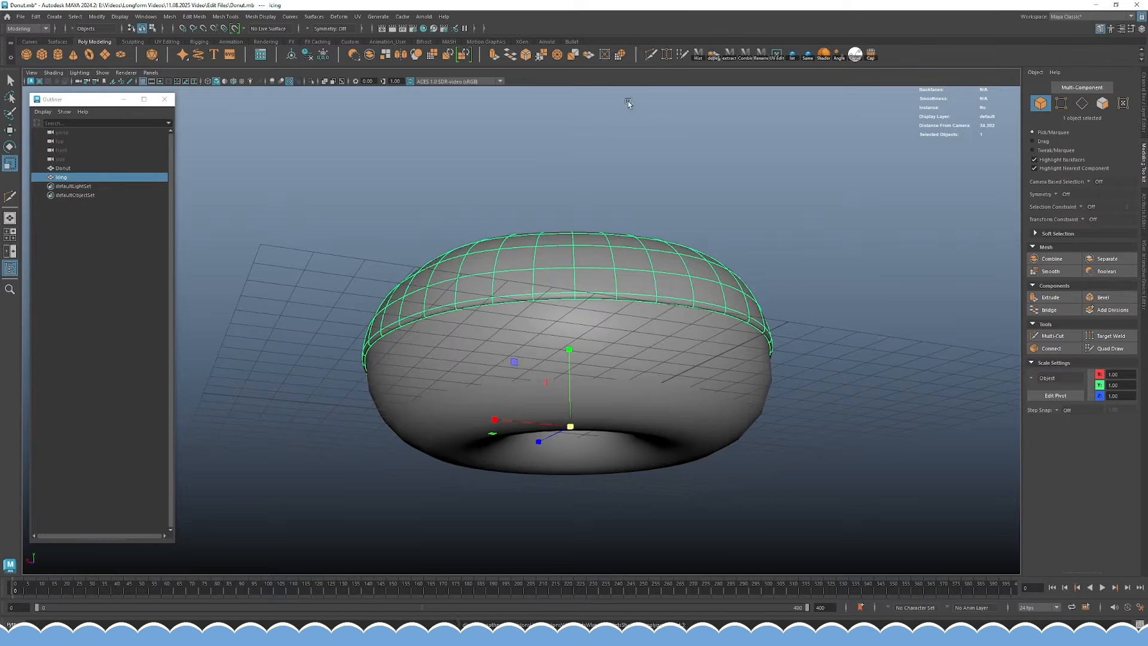
- Turn off smooth mesh preview on the Icing and select the mesh with its lower rim in close view
{"action": "right_click_drag", "start_coordinate": [641, 103], "coordinate": [712, 156], "text": "alt"}
{"action": "middle_click_drag", "start_coordinate": [712, 157], "coordinate": [678, 170], "text": "alt"}
{"action": "key", "text": "1"}
{"action": "left_click_drag", "start_coordinate": [667, 359], "coordinate": [612, 289]}
{"action": "left_click", "coordinate": [694, 175]}
{"action": "left_click", "coordinate": [604, 320]}
{"action": "left_click", "coordinate": [700, 196]}
{"action": "right_click_drag", "start_coordinate": [638, 210], "coordinate": [688, 290], "text": "alt"}
{"action": "left_click_drag", "start_coordinate": [687, 291], "coordinate": [675, 268], "text": "alt"}
{"action": "middle_click_drag", "start_coordinate": [680, 232], "coordinate": [650, 269], "text": "alt"}
{"action": "right_click_drag", "start_coordinate": [650, 269], "coordinate": [658, 285], "text": "alt"}
{"action": "left_click", "coordinate": [598, 276]}
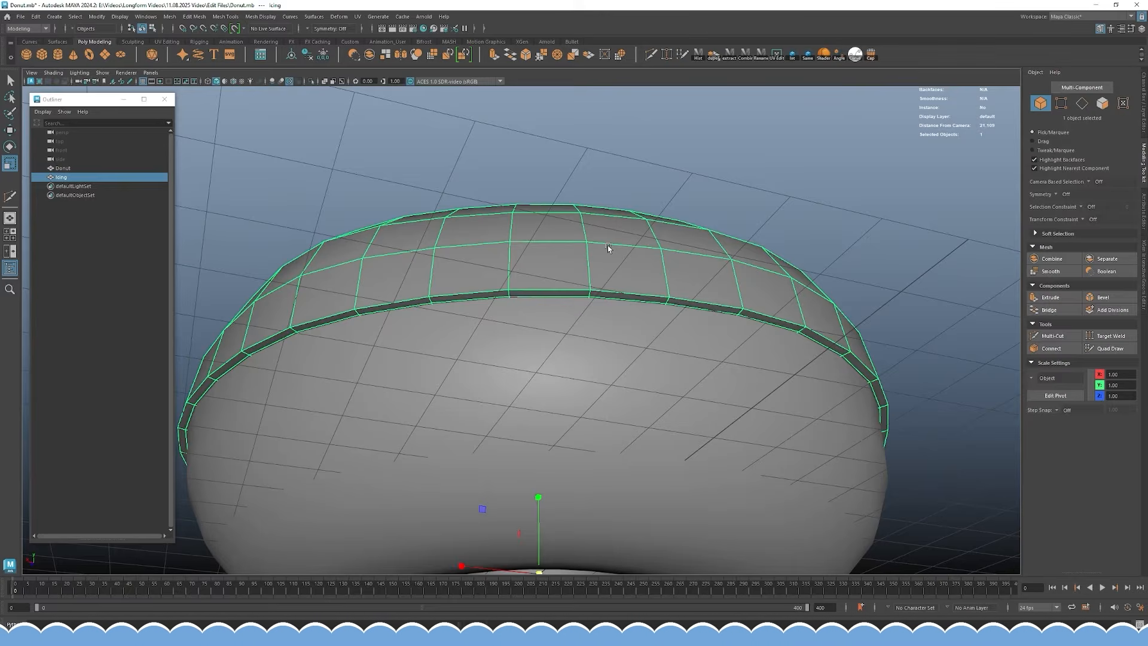
- In face selection, select two adjoining faces on the underside of the Icing's rim at one segment
{"action": "left_click", "coordinate": [1104, 108]}
{"action": "middle_click_drag", "start_coordinate": [638, 262], "coordinate": [598, 272], "text": "alt"}
{"action": "right_click_drag", "start_coordinate": [598, 273], "coordinate": [649, 308], "text": "alt"}
{"action": "left_click", "coordinate": [525, 296]}
{"action": "key", "text": "q"}
{"action": "left_click", "coordinate": [530, 300], "text": "shift"}
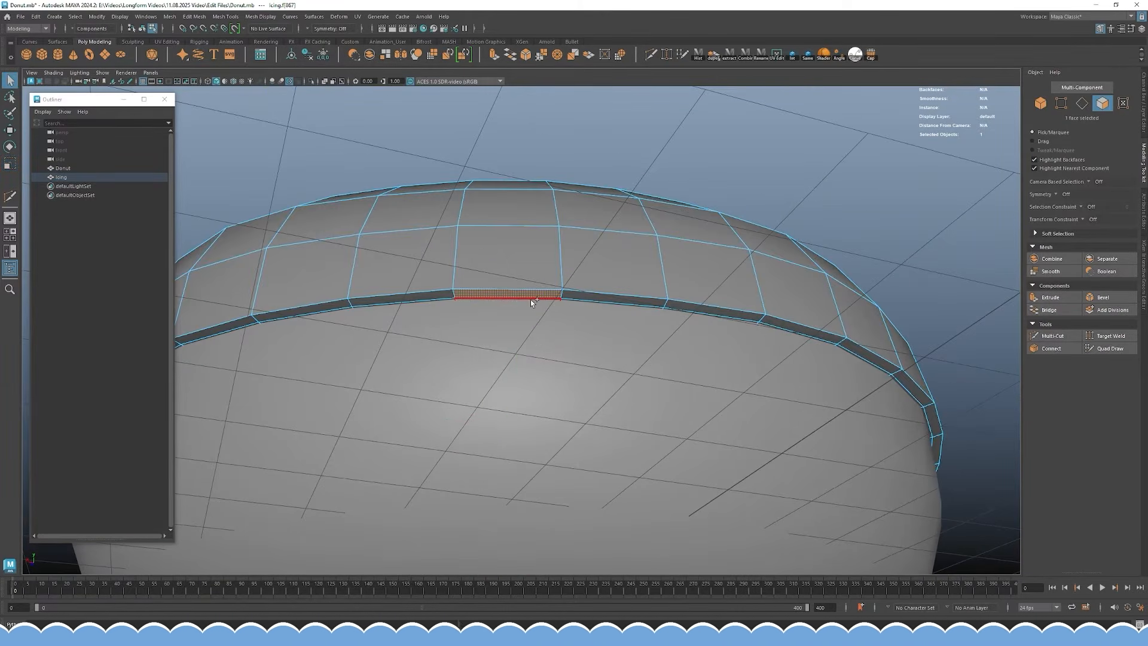
{"action": "left_click_drag", "start_coordinate": [564, 272], "coordinate": [553, 299], "text": "alt"}
{"action": "right_click_drag", "start_coordinate": [553, 299], "coordinate": [508, 286], "text": "alt"}
{"action": "left_click_drag", "start_coordinate": [508, 286], "coordinate": [536, 252], "text": "alt"}
{"action": "right_click_drag", "start_coordinate": [536, 251], "coordinate": [541, 264], "text": "alt"}
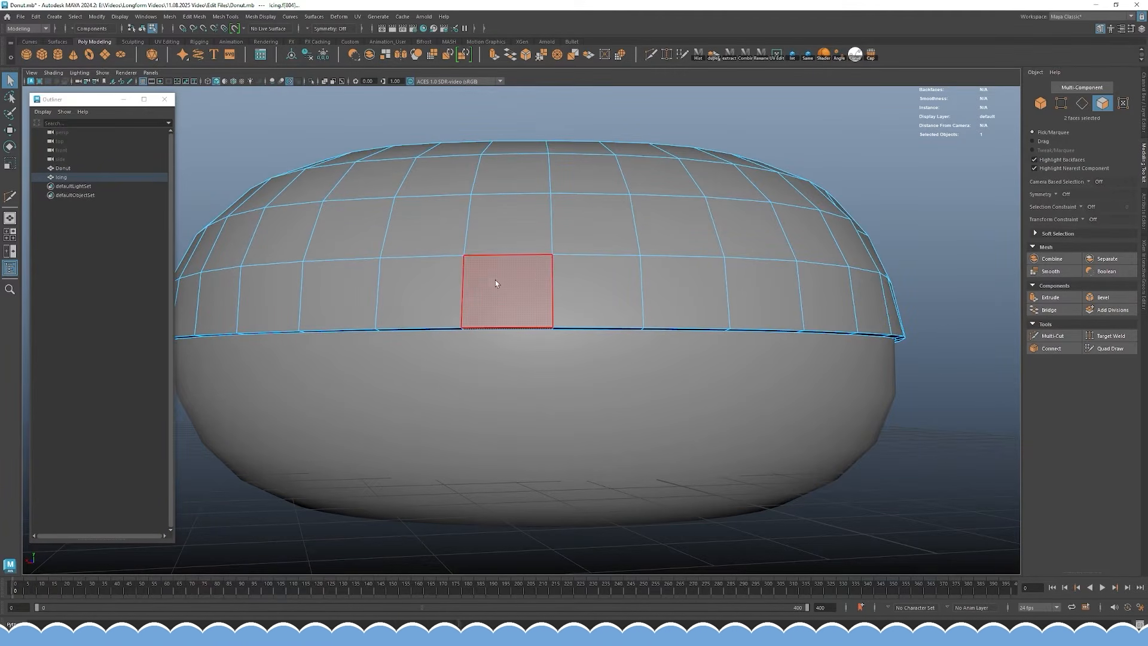
{"action": "middle_click_drag", "start_coordinate": [543, 287], "coordinate": [561, 247], "text": "alt"}
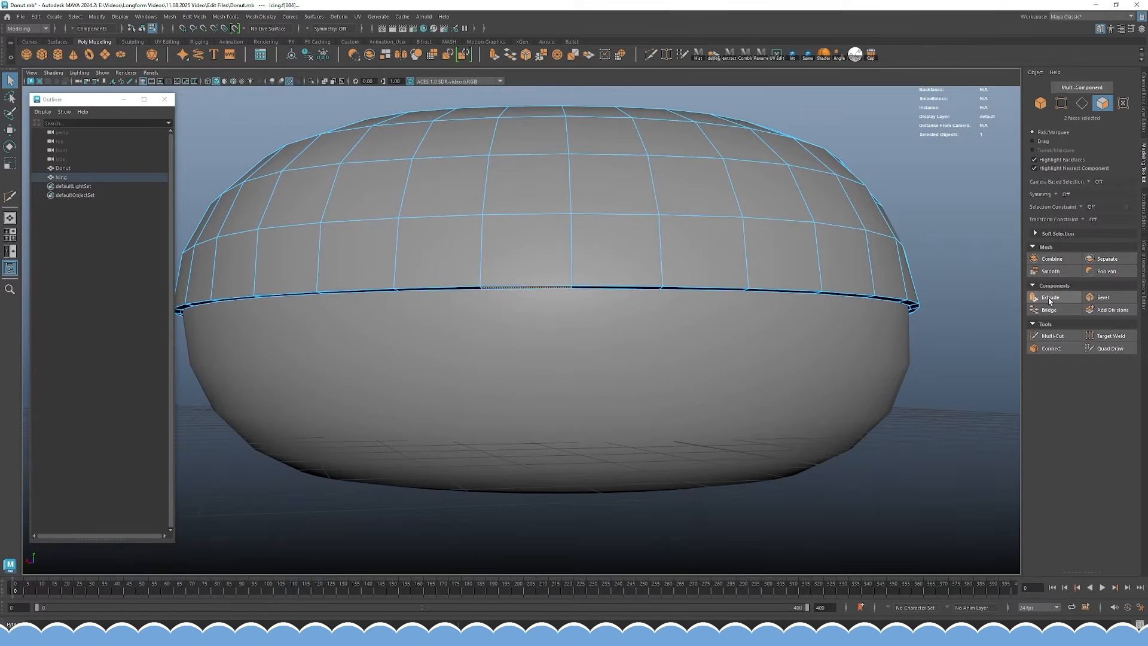
- Extrude the two selected rim faces downward by about 1 unit along the donut's side to start a drip
{"action": "key", "text": "ctrl+e"}
{"action": "left_click_drag", "start_coordinate": [550, 316], "coordinate": [338, 332], "text": "alt"}
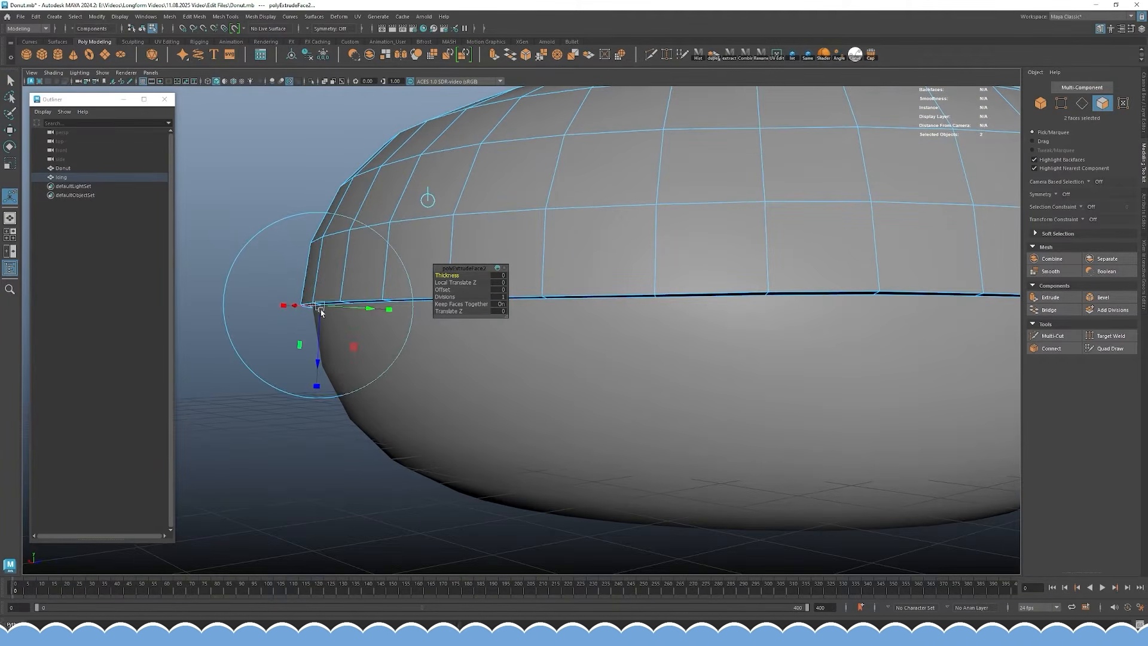
{"action": "mouse_move", "coordinate": [328, 375]}
{"action": "left_mouse_down"}
{"action": "mouse_move", "coordinate": [319, 372]}
{"action": "mouse_move", "coordinate": [333, 374]}
{"action": "left_mouse_up"}
{"action": "left_click_drag", "start_coordinate": [336, 374], "coordinate": [445, 390], "text": "alt"}
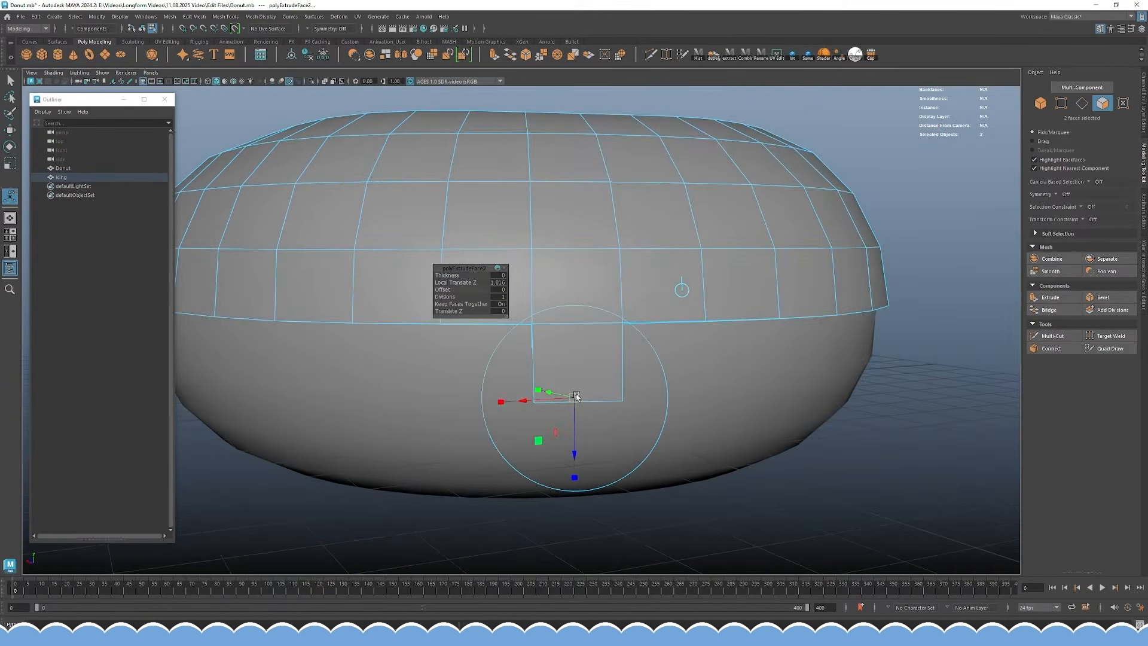
{"action": "left_click_drag", "start_coordinate": [575, 397], "coordinate": [598, 394], "text": "alt"}
- Check the new drip in smoothed display, then return the Icing to unsmoothed display seen from below
{"action": "key", "text": "w"}
{"action": "left_click", "coordinate": [1042, 105]}
{"action": "key", "text": "3"}
{"action": "left_click", "coordinate": [877, 220]}
{"action": "right_click_drag", "start_coordinate": [873, 221], "coordinate": [546, 324], "text": "alt"}
{"action": "left_click", "coordinate": [546, 324]}
{"action": "left_click_drag", "start_coordinate": [662, 329], "coordinate": [550, 305], "text": "alt"}
{"action": "key", "text": "1"}
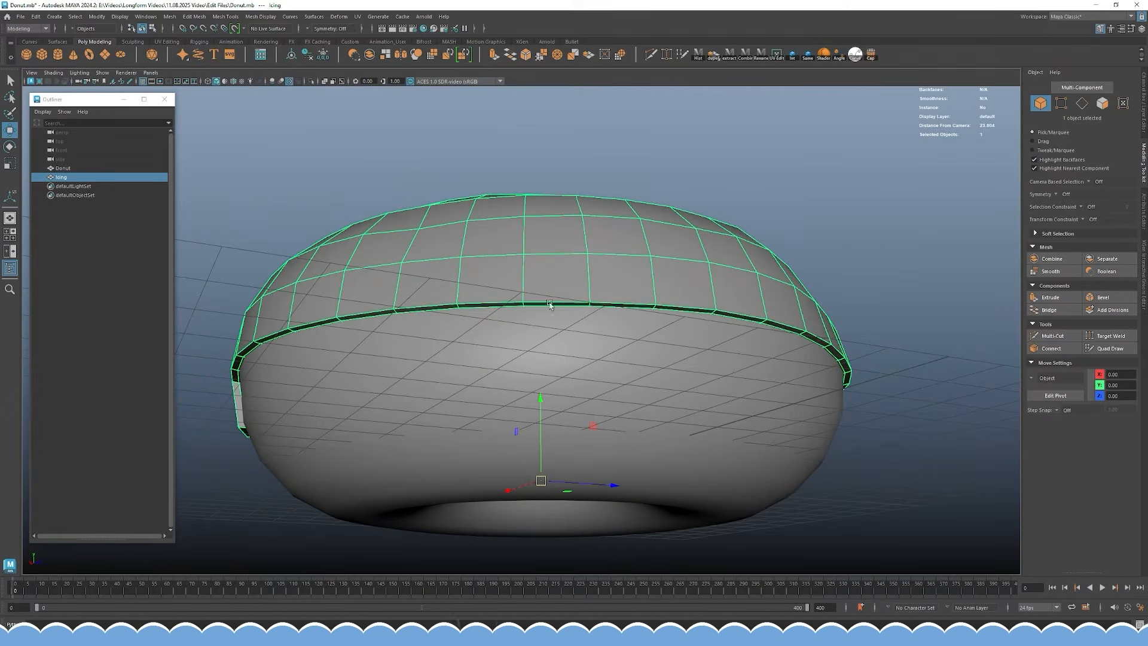
- Select two underside rim faces of the Icing at a different segment for a second drip
{"action": "left_click", "coordinate": [1101, 102]}
{"action": "scroll", "coordinate": [744, 300], "scroll_direction": "up", "scroll_amount": 3}
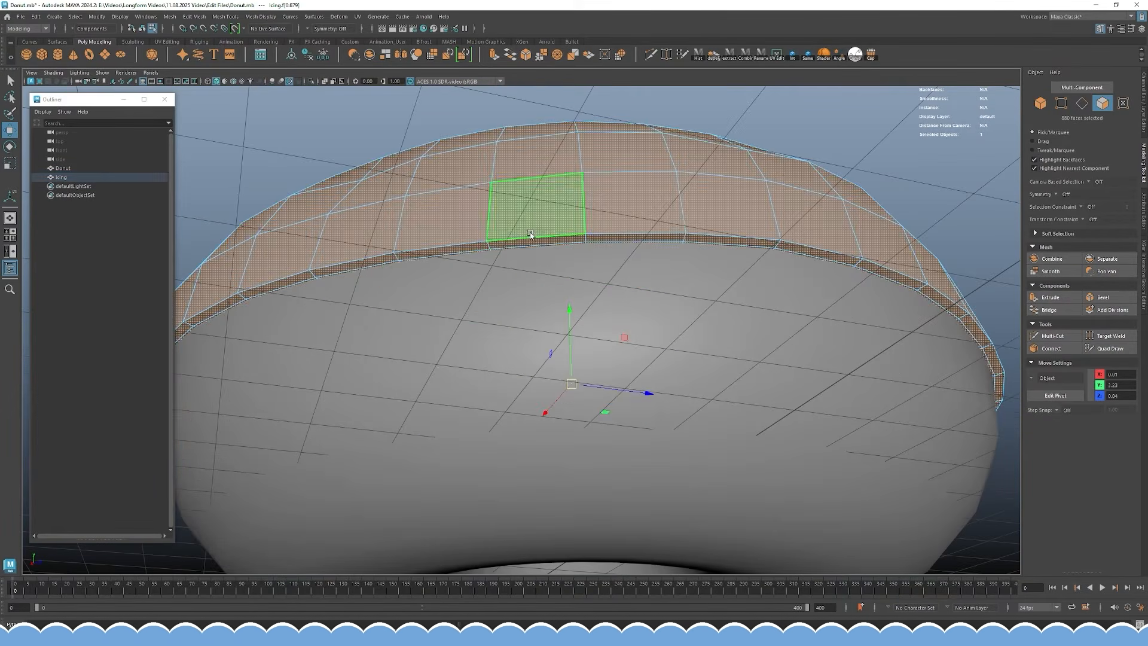
{"action": "left_click", "coordinate": [552, 246]}
{"action": "left_click_drag", "start_coordinate": [676, 256], "coordinate": [643, 267], "text": "alt"}
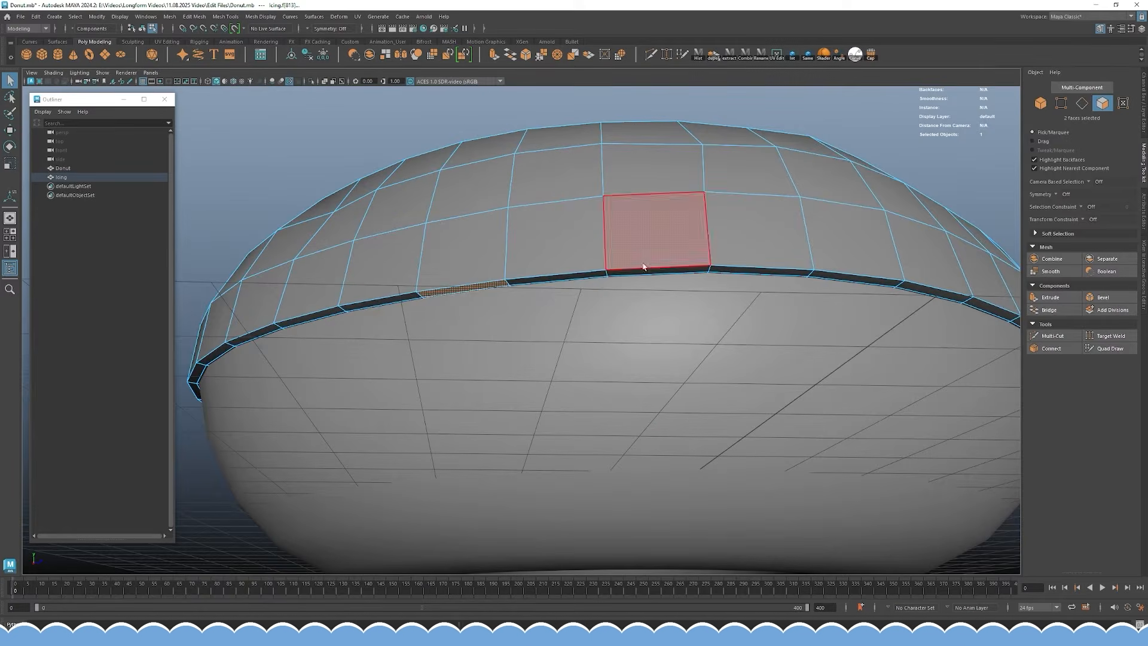
- Extrude the selected rim faces, move them down the donut's side and scale their end narrower
{"action": "key", "text": "ctrl+e"}
{"action": "left_click_drag", "start_coordinate": [484, 239], "coordinate": [404, 249], "text": "alt"}
{"action": "key", "text": "w"}
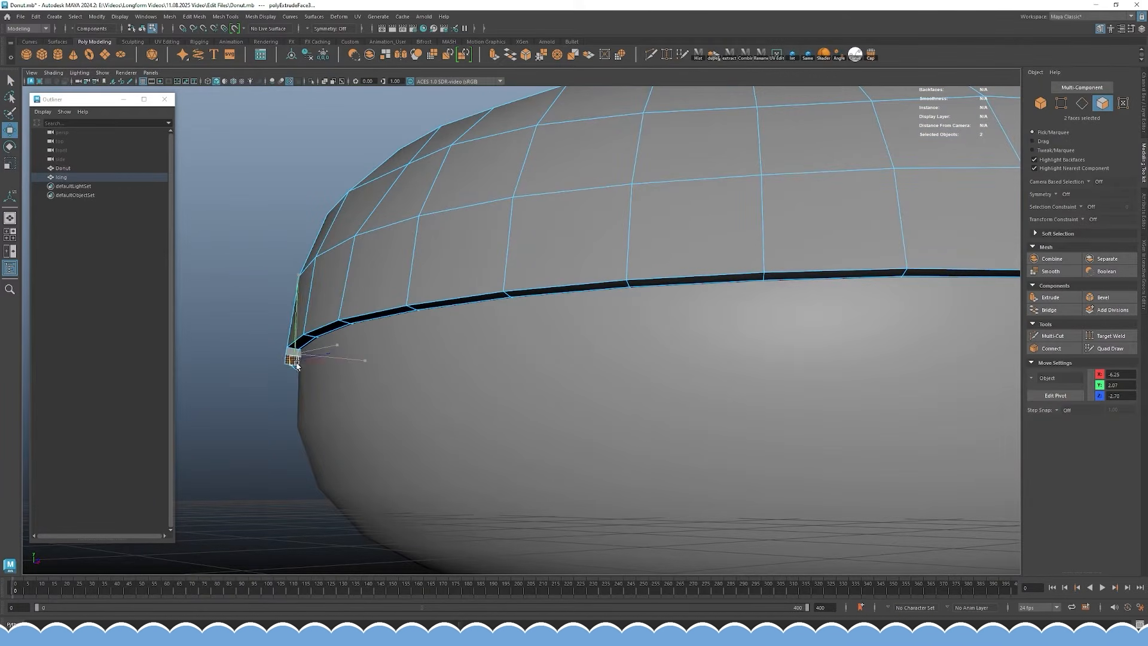
{"action": "left_click_drag", "start_coordinate": [310, 405], "coordinate": [544, 397], "text": "alt"}
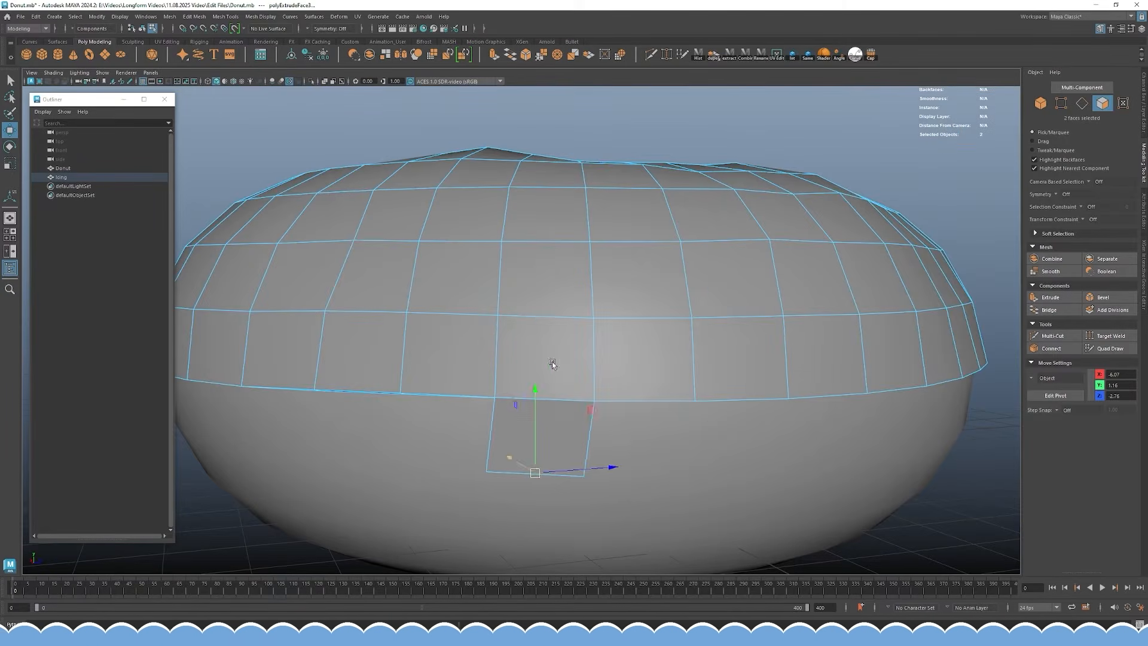
{"action": "left_click_drag", "start_coordinate": [577, 481], "coordinate": [516, 341], "text": "alt"}
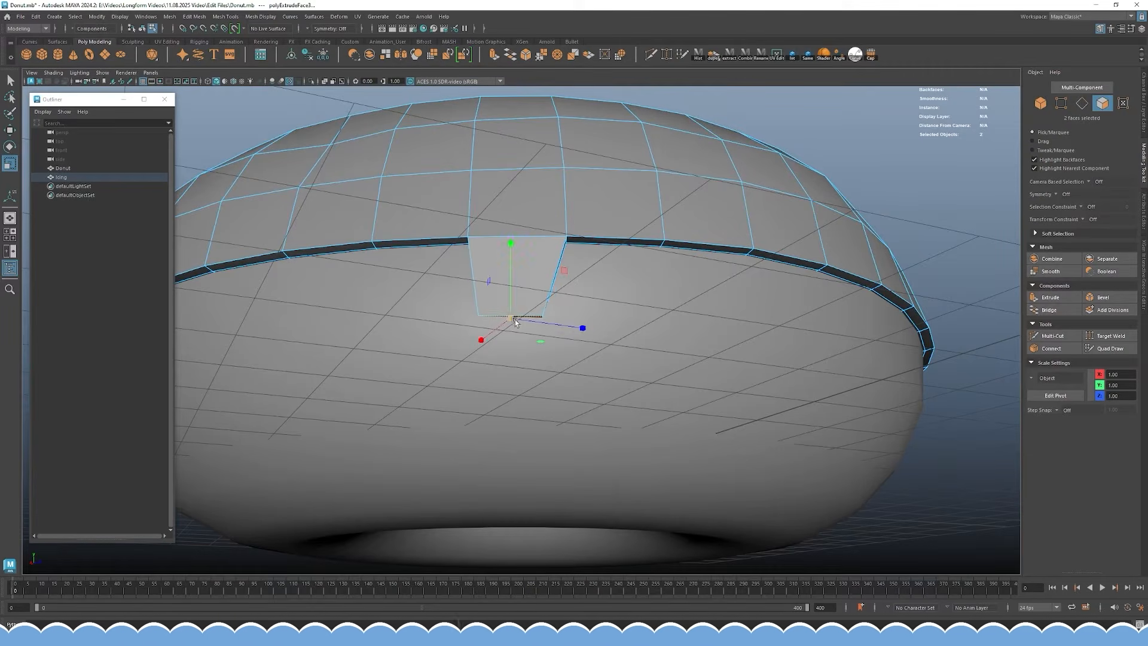
- Extrude the end of the second drip further down and scale it into a wider, rounded tip
{"action": "left_click_drag", "start_coordinate": [527, 311], "coordinate": [516, 377], "text": "alt"}
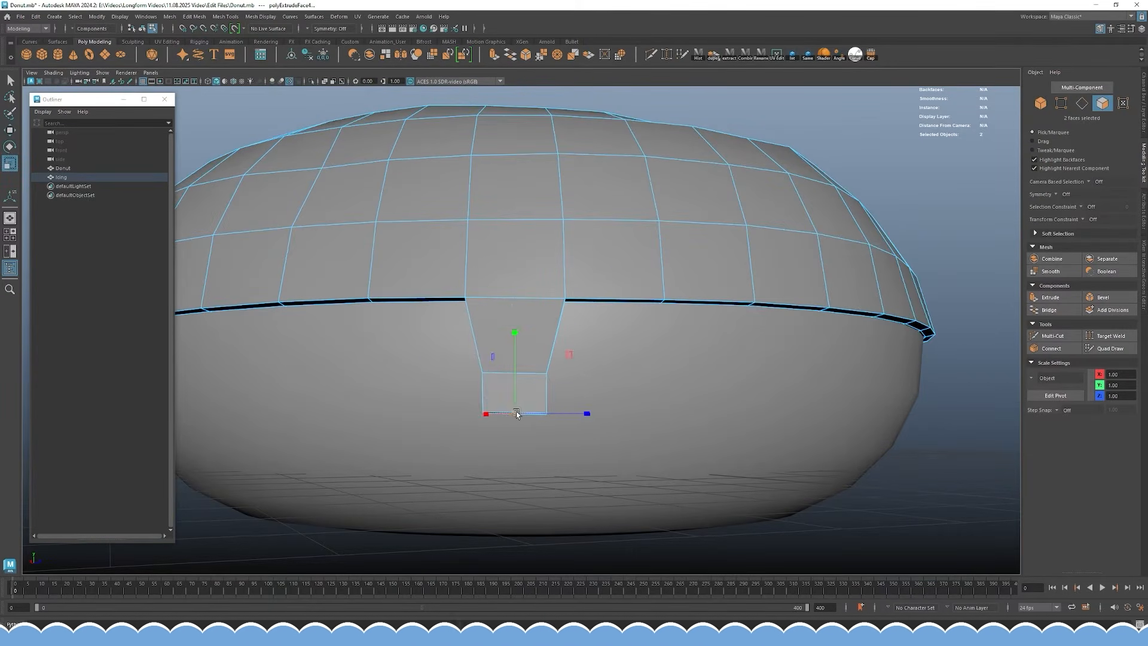
{"action": "left_click_drag", "start_coordinate": [531, 411], "coordinate": [589, 352], "text": "alt"}
{"action": "key", "text": "w"}
{"action": "key", "text": "r"}
{"action": "key", "text": "w"}
- Return to object selection, view the second drip in smoothed display and select the Icing again
{"action": "left_click", "coordinate": [1041, 103]}
{"action": "key", "text": "3"}
{"action": "left_click", "coordinate": [902, 249]}
{"action": "left_click_drag", "start_coordinate": [903, 252], "coordinate": [857, 262], "text": "alt"}
{"action": "scroll", "coordinate": [587, 289], "scroll_direction": "down", "scroll_amount": 5}
{"action": "left_click", "coordinate": [587, 289]}
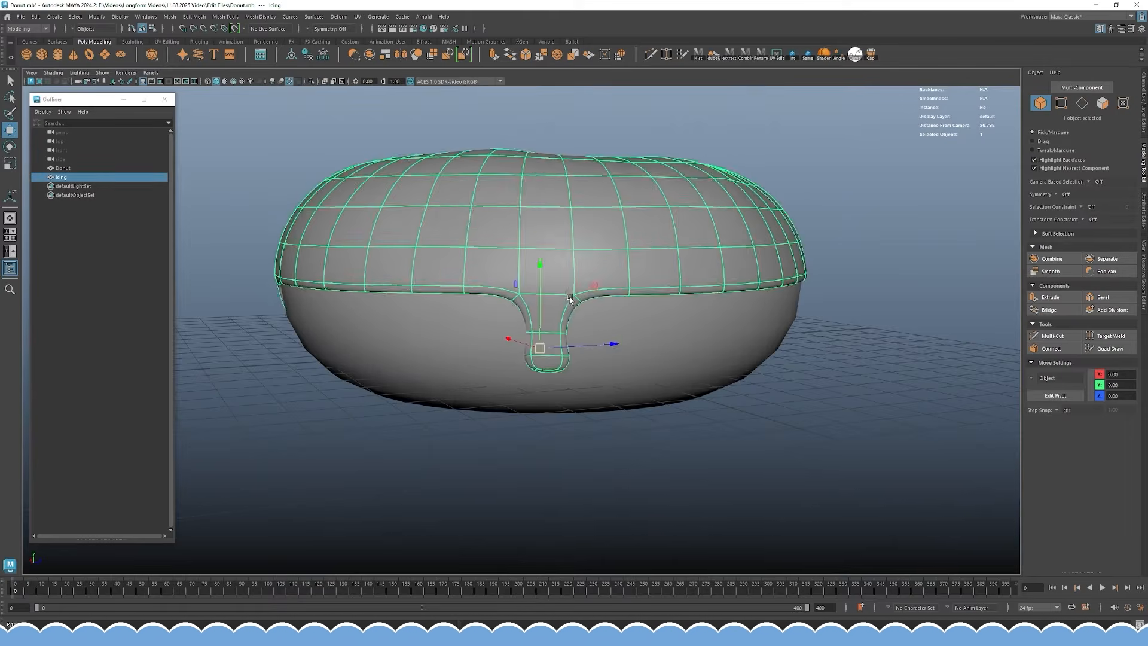
- Adjust a vertex at the neck of the second drip in vertex selection, then return to object selection
{"action": "scroll", "coordinate": [593, 309], "scroll_direction": "up", "scroll_amount": 6}
{"action": "key", "text": "F9"}
{"action": "left_click", "coordinate": [494, 353]}
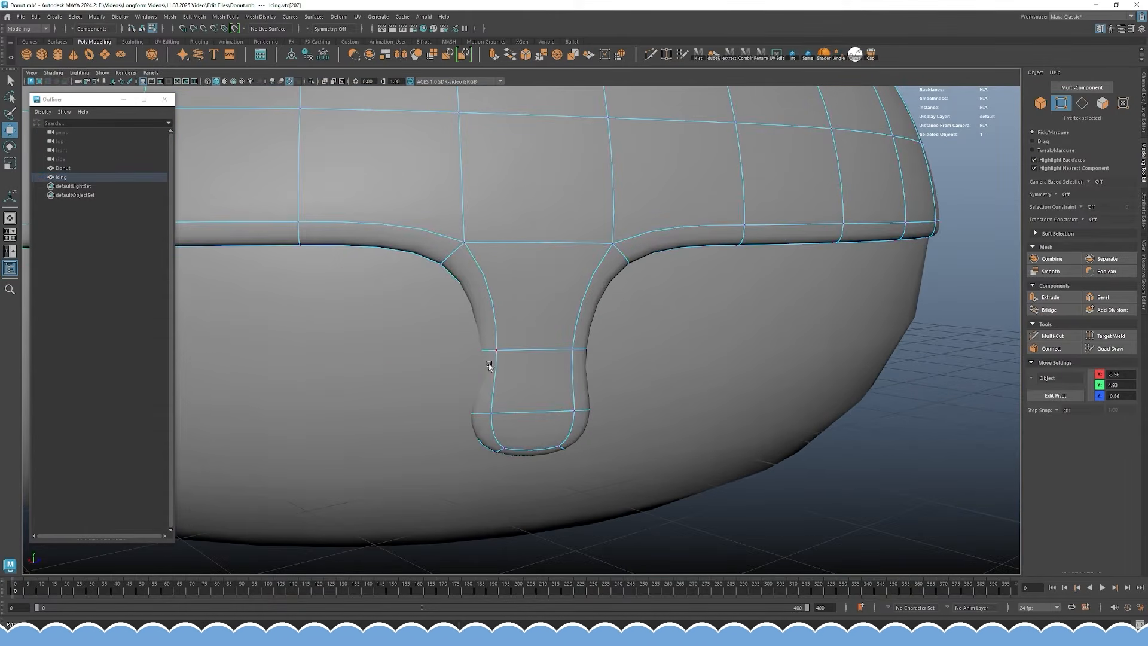
{"action": "left_click_drag", "start_coordinate": [484, 357], "coordinate": [723, 390], "text": "alt"}
{"action": "left_click_drag", "start_coordinate": [811, 350], "coordinate": [812, 351]}
{"action": "right_click_drag", "start_coordinate": [805, 339], "coordinate": [840, 305]}
- Clear the selection and examine the shape of the smoothed second drip against the donut
{"action": "left_click", "coordinate": [734, 317]}
{"action": "left_click", "coordinate": [892, 295]}
{"action": "left_click_drag", "start_coordinate": [891, 294], "coordinate": [849, 321], "text": "alt"}
{"action": "right_click_drag", "start_coordinate": [849, 321], "coordinate": [520, 275], "text": "alt"}
{"action": "left_click_drag", "start_coordinate": [520, 275], "coordinate": [615, 319], "text": "alt"}
{"action": "scroll", "coordinate": [604, 326], "scroll_direction": "up", "scroll_amount": 1}
{"action": "mouse_move", "coordinate": [567, 352]}
{"action": "left_mouse_down", "text": "alt"}
{"action": "mouse_move", "coordinate": [606, 371]}
{"action": "mouse_move", "coordinate": [564, 338]}
{"action": "mouse_move", "coordinate": [575, 363]}
{"action": "left_mouse_up", "text": "alt"}
{"action": "scroll", "coordinate": [556, 345], "scroll_direction": "up", "scroll_amount": 2}
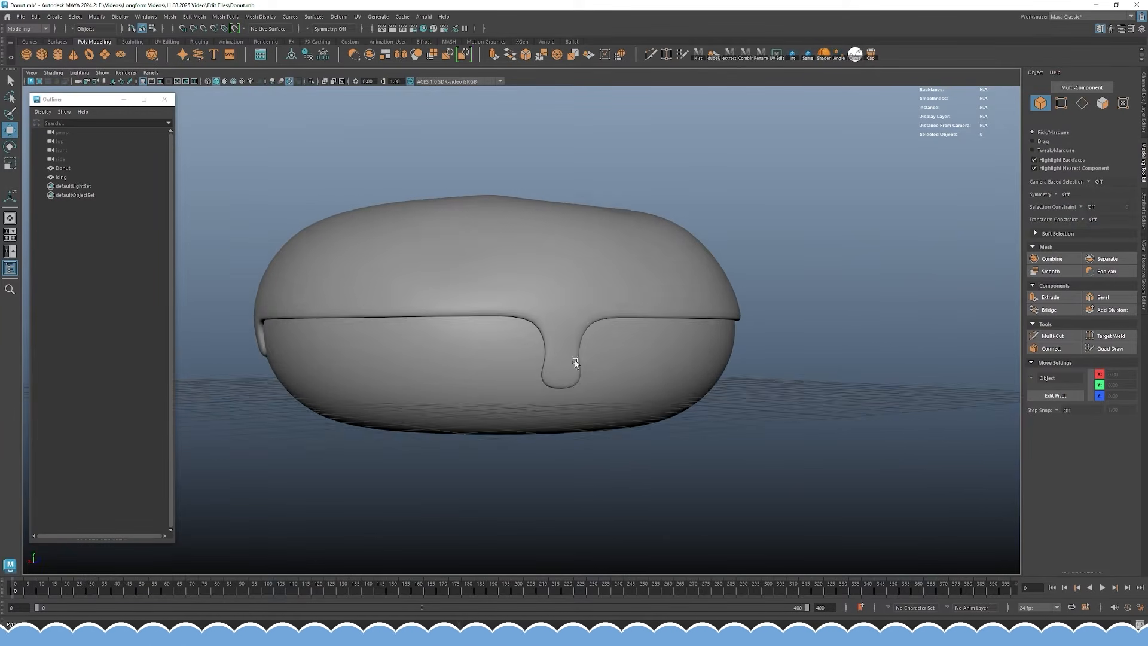
{"action": "scroll", "coordinate": [512, 377], "scroll_direction": "up", "scroll_amount": 3}
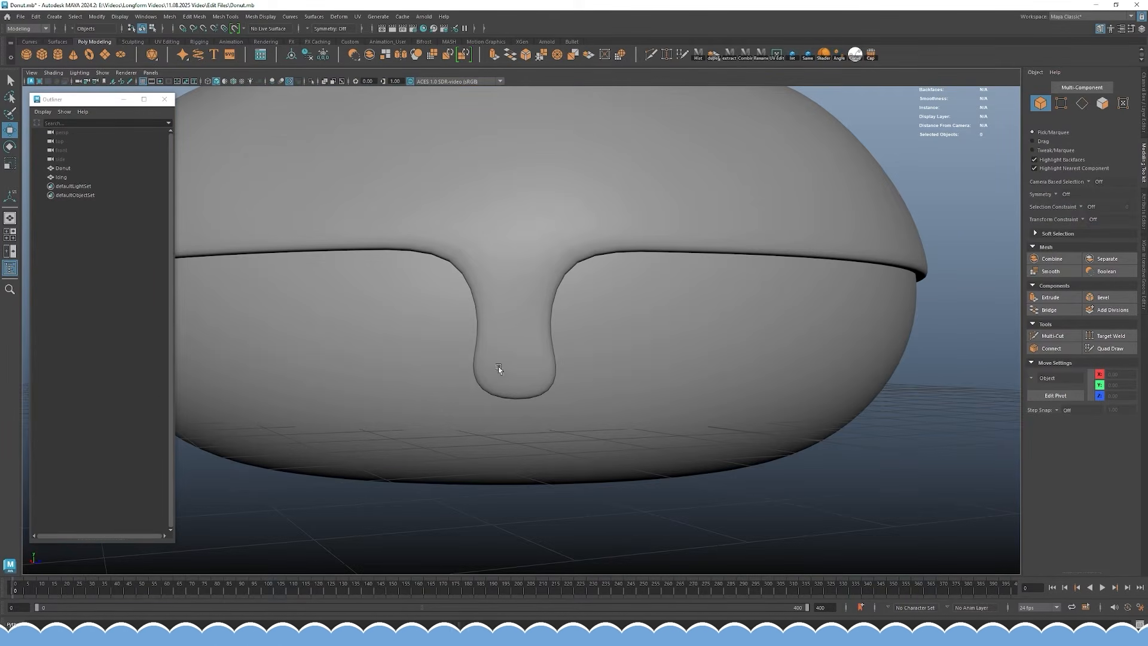
- Turn off smooth preview on the Icing and insert an edge loop across the upper part of the second drip
{"action": "left_click", "coordinate": [499, 369]}
{"action": "key", "text": "1"}
{"action": "scroll", "coordinate": [515, 287], "scroll_direction": "up", "scroll_amount": 2}
{"action": "right_click_drag", "start_coordinate": [526, 297], "coordinate": [524, 268]}
{"action": "left_click_drag", "start_coordinate": [569, 257], "coordinate": [557, 293], "text": "alt"}
{"action": "scroll", "coordinate": [482, 318], "scroll_direction": "up", "scroll_amount": 1}
{"action": "left_click_drag", "start_coordinate": [482, 317], "coordinate": [570, 445], "text": "alt"}
{"action": "key", "text": "g"}
{"action": "left_click", "coordinate": [588, 316]}
- Scale the new edge loop narrower and position it to shape the neck of the second drip
{"action": "key", "text": "w"}
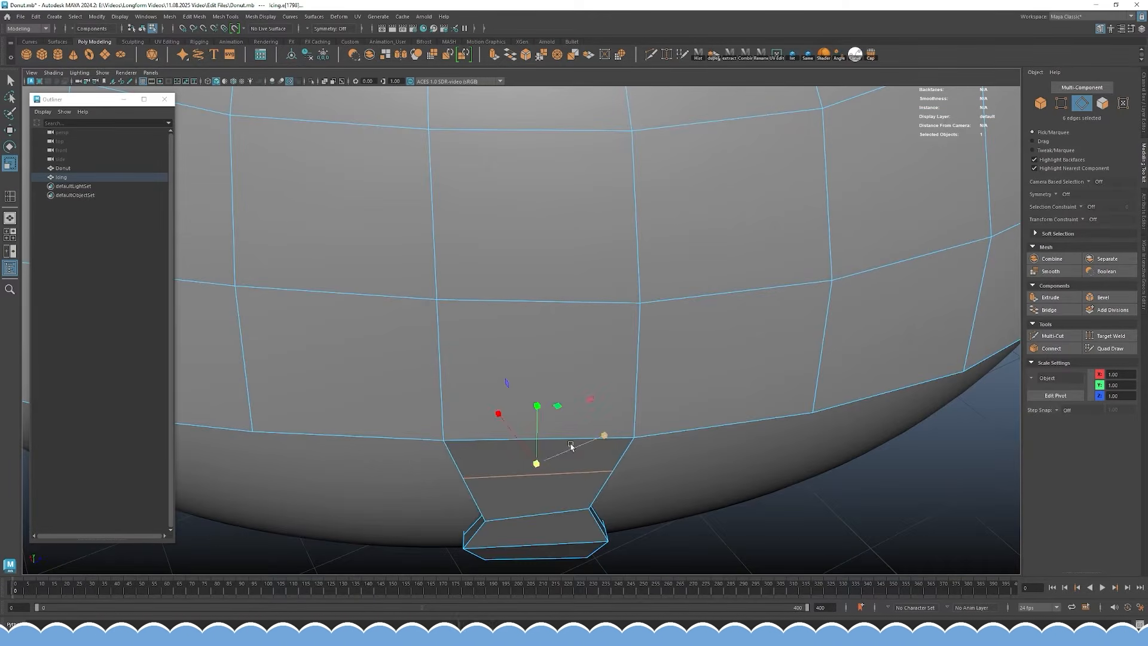
{"action": "key", "text": "e"}
{"action": "left_click_drag", "start_coordinate": [445, 329], "coordinate": [622, 247]}
{"action": "key", "text": "w"}
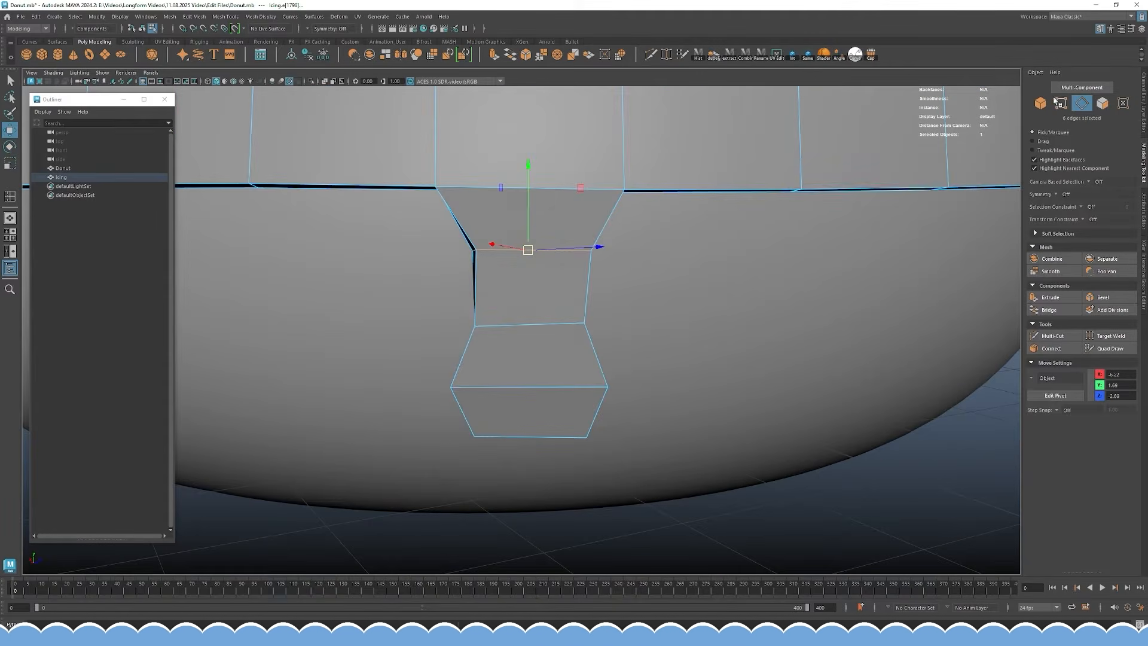
- Check the reshaped drip in smoothed display and select the Icing from another side of the donut
{"action": "left_click", "coordinate": [1041, 103]}
{"action": "key", "text": "3"}
{"action": "scroll", "coordinate": [777, 418], "scroll_direction": "down", "scroll_amount": 5}
{"action": "left_click", "coordinate": [777, 418]}
{"action": "scroll", "coordinate": [776, 418], "scroll_direction": "down", "scroll_amount": 5}
{"action": "left_click_drag", "start_coordinate": [776, 418], "coordinate": [713, 225], "text": "alt"}
{"action": "scroll", "coordinate": [602, 313], "scroll_direction": "up", "scroll_amount": 3}
{"action": "left_click", "coordinate": [597, 300]}
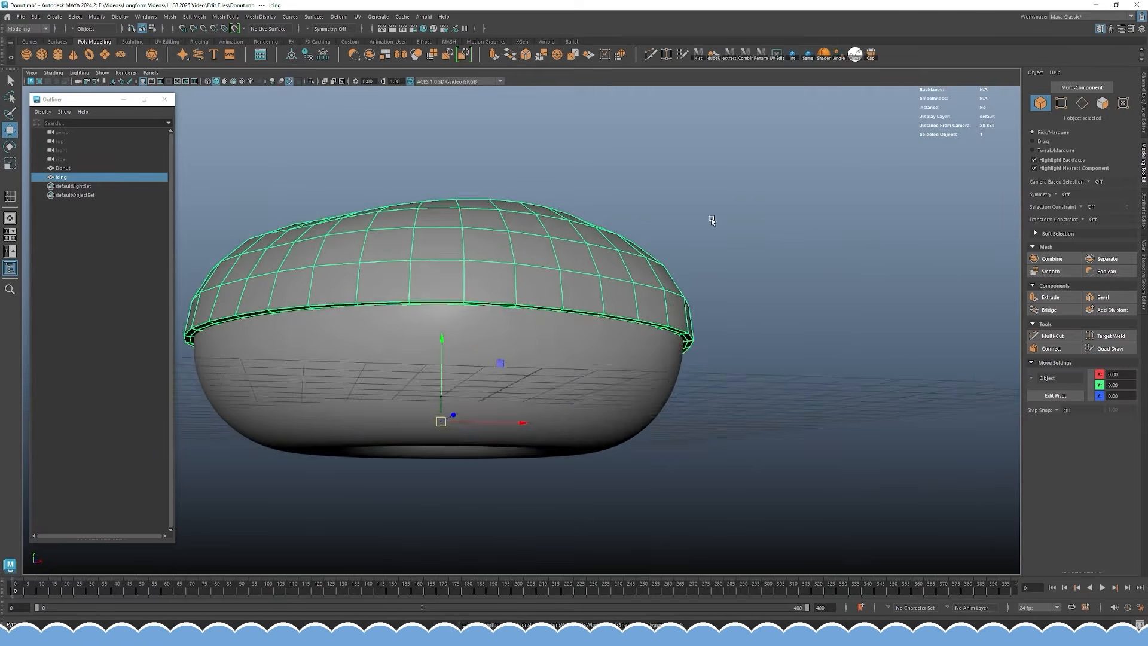
- Turn off smooth preview and select four underside rim faces across two neighbouring segments of the Icing
{"action": "middle_click_drag", "start_coordinate": [712, 226], "coordinate": [817, 237], "text": "alt"}
{"action": "scroll", "coordinate": [818, 237], "scroll_direction": "up", "scroll_amount": 2}
{"action": "key", "text": "1"}
{"action": "left_click", "coordinate": [1107, 104], "text": "ctrl"}
{"action": "left_click_drag", "start_coordinate": [801, 311], "coordinate": [755, 242], "text": "alt"}
{"action": "scroll", "coordinate": [755, 242], "scroll_direction": "up", "scroll_amount": 3}
{"action": "key", "text": "q"}
{"action": "left_click", "coordinate": [564, 209]}
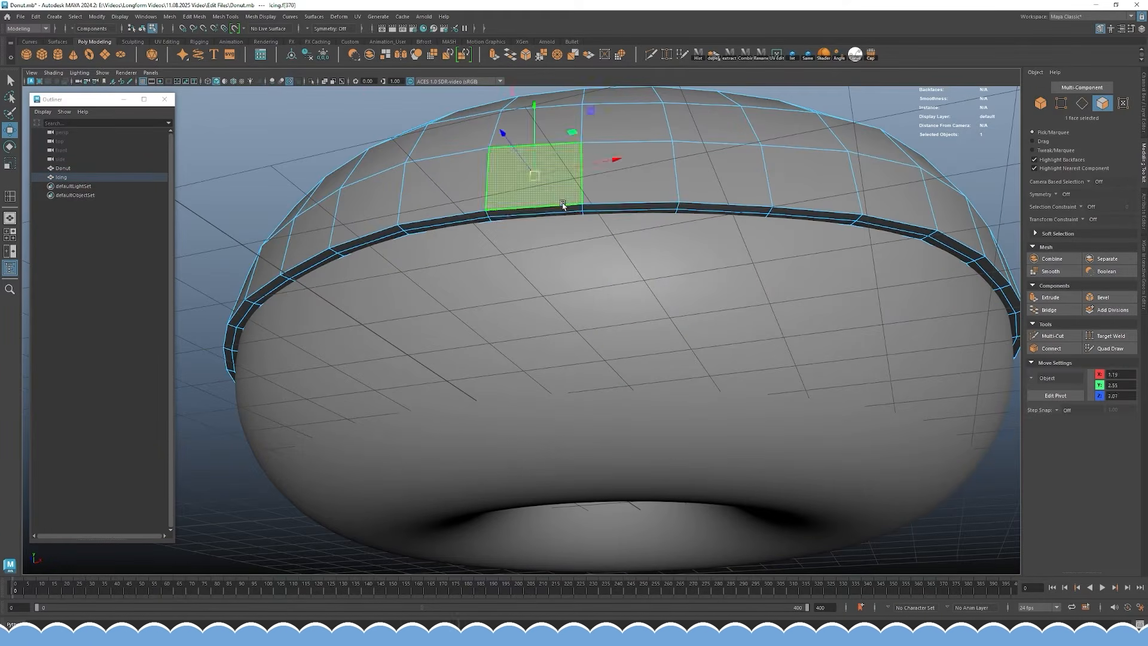
{"action": "left_click", "coordinate": [566, 215], "text": "shift"}
{"action": "left_click", "coordinate": [601, 208], "text": "shift"}
{"action": "left_click", "coordinate": [601, 214], "text": "shift"}
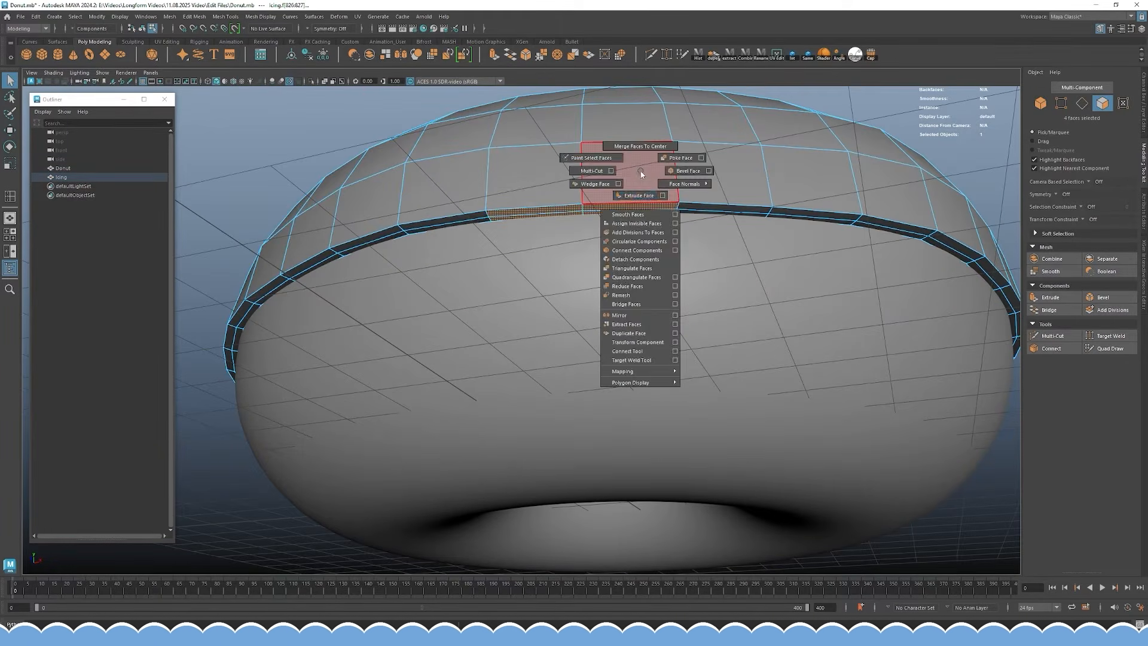
- Extrude the four selected rim faces downward along the donut's side to form a wider drip
{"action": "key", "text": "ctrl+e"}
{"action": "left_click_drag", "start_coordinate": [639, 189], "coordinate": [648, 241], "text": "alt"}
{"action": "key", "text": "w"}
{"action": "left_click_drag", "start_coordinate": [587, 349], "coordinate": [303, 363]}
{"action": "left_click_drag", "start_coordinate": [219, 385], "coordinate": [333, 360]}
- View the wider drip in smoothed display from several sides and reselect the Icing
{"action": "key", "text": "3"}
{"action": "right_click_drag", "start_coordinate": [479, 284], "coordinate": [523, 268]}
{"action": "left_click", "coordinate": [576, 120]}
{"action": "right_click_drag", "start_coordinate": [576, 120], "coordinate": [544, 249], "text": "alt"}
{"action": "left_click_drag", "start_coordinate": [544, 248], "coordinate": [610, 287], "text": "alt"}
{"action": "right_click_drag", "start_coordinate": [610, 287], "coordinate": [700, 333], "text": "alt"}
{"action": "left_click_drag", "start_coordinate": [700, 333], "coordinate": [736, 326], "text": "alt"}
{"action": "left_click", "coordinate": [459, 260]}
{"action": "right_click_drag", "start_coordinate": [458, 260], "coordinate": [628, 383], "text": "alt"}
{"action": "left_click_drag", "start_coordinate": [628, 383], "coordinate": [632, 338], "text": "alt"}
- Turn off smooth preview, select the rim underside in face selection and extrude it downward against the donut
{"action": "key", "text": "1"}
{"action": "right_click_drag", "start_coordinate": [503, 133], "coordinate": [505, 164]}
{"action": "left_click_drag", "start_coordinate": [529, 209], "coordinate": [538, 156], "text": "alt"}
{"action": "middle_click_drag", "start_coordinate": [538, 156], "coordinate": [500, 354], "text": "alt"}
{"action": "left_click", "coordinate": [505, 241]}
{"action": "key", "text": "ctrl+e"}
{"action": "left_click_drag", "start_coordinate": [501, 354], "coordinate": [500, 421]}
{"action": "left_click_drag", "start_coordinate": [500, 422], "coordinate": [279, 461], "text": "alt"}
{"action": "left_click_drag", "start_coordinate": [278, 462], "coordinate": [340, 409], "text": "alt"}
- Check the extruded drips in smoothed display, then frame the unsmoothed Icing from below
{"action": "right_click_drag", "start_coordinate": [399, 282], "coordinate": [428, 236]}
{"action": "key", "text": "3"}
{"action": "left_click", "coordinate": [365, 114]}
{"action": "left_click_drag", "start_coordinate": [365, 115], "coordinate": [503, 279], "text": "alt"}
{"action": "scroll", "coordinate": [486, 182], "scroll_direction": "down", "scroll_amount": 5}
{"action": "scroll", "coordinate": [502, 279], "scroll_direction": "up", "scroll_amount": 3}
{"action": "left_click", "coordinate": [504, 280]}
{"action": "key", "text": "f"}
{"action": "left_click_drag", "start_coordinate": [623, 369], "coordinate": [537, 221], "text": "alt"}
{"action": "key", "text": "1"}
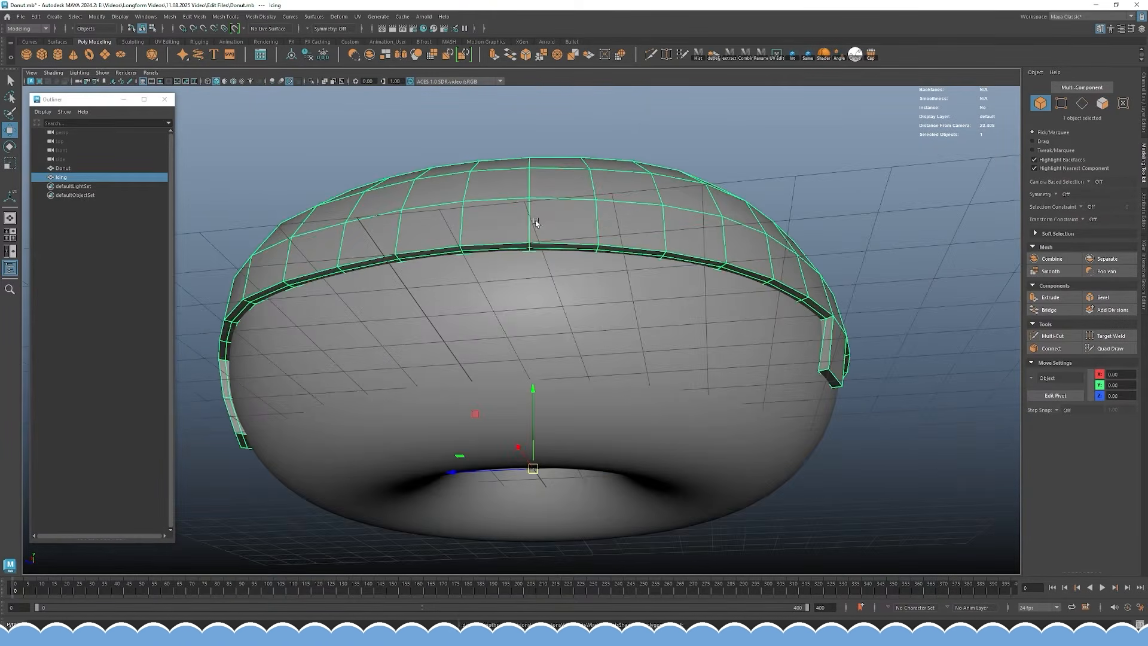
- Select four underside rim faces across two adjacent segments between the existing drips
{"action": "right_click_drag", "start_coordinate": [536, 221], "coordinate": [536, 235]}
{"action": "left_click_drag", "start_coordinate": [535, 234], "coordinate": [573, 246], "text": "alt"}
{"action": "scroll", "coordinate": [572, 246], "scroll_direction": "up", "scroll_amount": 3}
{"action": "left_click", "coordinate": [513, 204]}
{"action": "left_click", "coordinate": [499, 208], "text": "shift"}
{"action": "left_click", "coordinate": [565, 203], "text": "shift"}
{"action": "left_click", "coordinate": [570, 209], "text": "shift"}
{"action": "scroll", "coordinate": [580, 202], "scroll_direction": "down", "scroll_amount": 3}
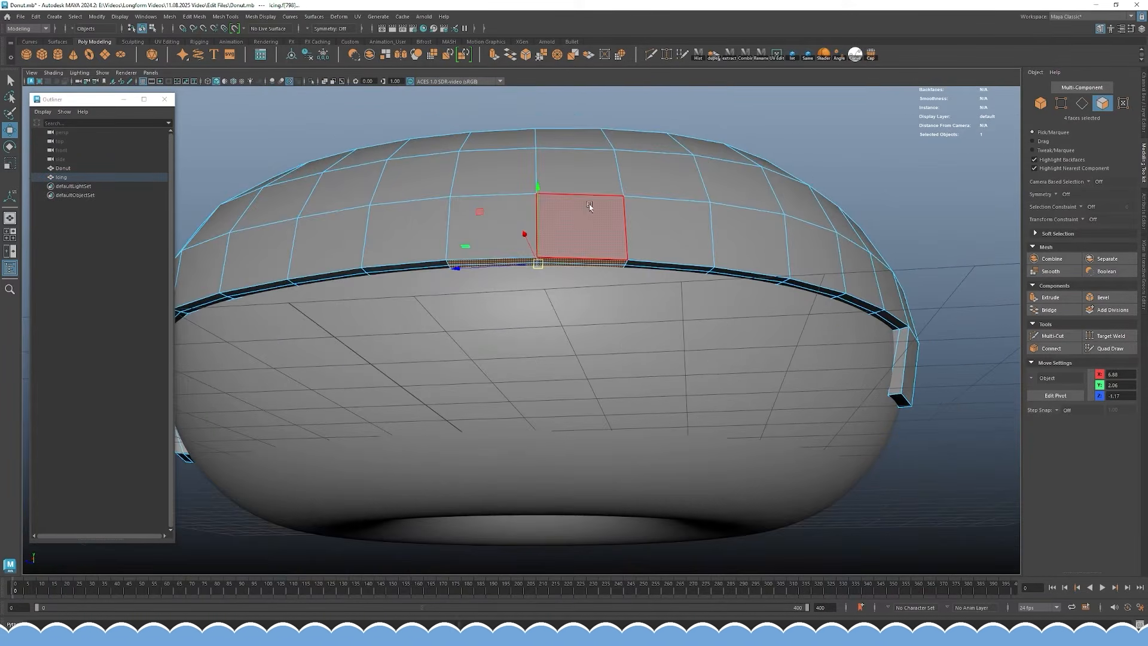
- Extrude the four selected rim faces and pull them downward against the donut to form a wide drip
{"action": "key", "text": "ctrl+e"}
{"action": "left_click_drag", "start_coordinate": [551, 263], "coordinate": [432, 365], "text": "alt"}
{"action": "scroll", "coordinate": [431, 384], "scroll_direction": "up", "scroll_amount": 3}
{"action": "left_click_drag", "start_coordinate": [308, 344], "coordinate": [641, 323]}
{"action": "key", "text": "r"}
{"action": "key", "text": "w"}
- Return the Icing to object mode, switch it to smooth preview and inspect the new drip
{"action": "right_click_drag", "start_coordinate": [739, 249], "coordinate": [782, 233]}
{"action": "key", "text": "3"}
{"action": "left_click", "coordinate": [900, 252]}
{"action": "left_click_drag", "start_coordinate": [900, 251], "coordinate": [657, 254], "text": "alt"}
{"action": "scroll", "coordinate": [657, 254], "scroll_direction": "down", "scroll_amount": 5}
{"action": "scroll", "coordinate": [659, 351], "scroll_direction": "up", "scroll_amount": 5}
- Select the vertices at the drip's lower tip and nudge them to fit the donut's surface
{"action": "left_click", "coordinate": [720, 226]}
{"action": "right_click_drag", "start_coordinate": [720, 225], "coordinate": [670, 226]}
{"action": "left_click_drag", "start_coordinate": [708, 392], "coordinate": [520, 338]}
{"action": "left_click_drag", "start_coordinate": [520, 337], "coordinate": [670, 340], "text": "alt"}
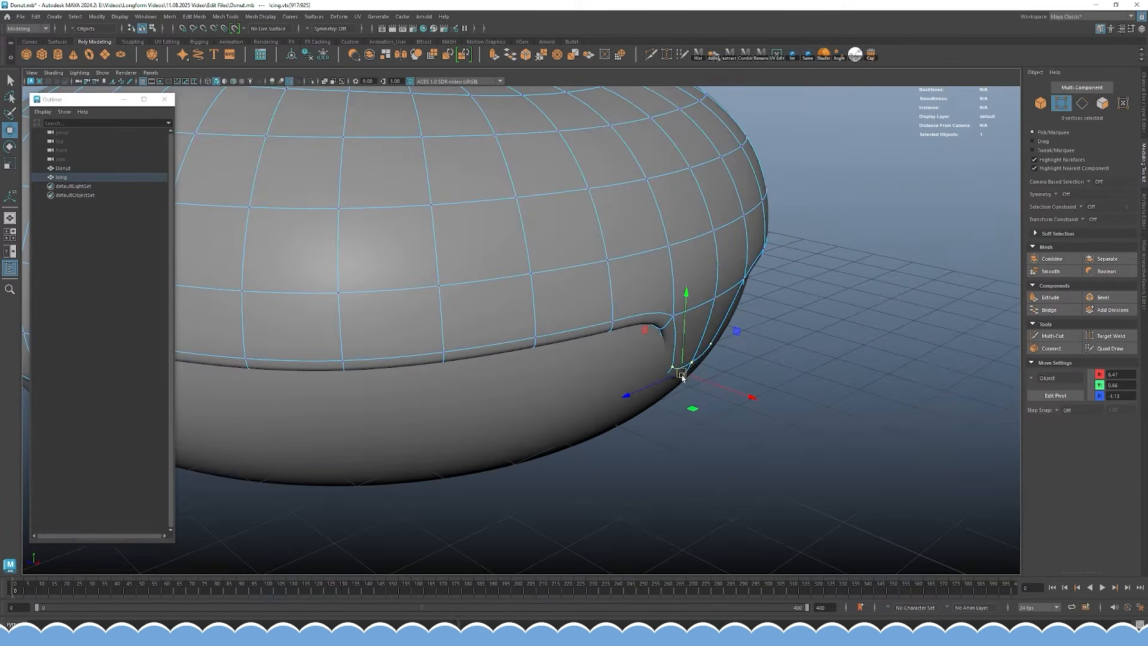
{"action": "key", "text": "4"}
{"action": "key", "text": "5"}
{"action": "left_click_drag", "start_coordinate": [701, 380], "coordinate": [707, 382]}
- Leave vertex editing and inspect the smoothed Icing and its drips from several sides
{"action": "right_click_drag", "start_coordinate": [685, 257], "coordinate": [721, 238]}
{"action": "left_click", "coordinate": [807, 262]}
{"action": "scroll", "coordinate": [807, 262], "scroll_direction": "down", "scroll_amount": 5}
{"action": "left_click_drag", "start_coordinate": [807, 262], "coordinate": [333, 307], "text": "alt"}
{"action": "scroll", "coordinate": [570, 374], "scroll_direction": "up", "scroll_amount": 4}
{"action": "left_click_drag", "start_coordinate": [570, 374], "coordinate": [450, 338], "text": "alt"}
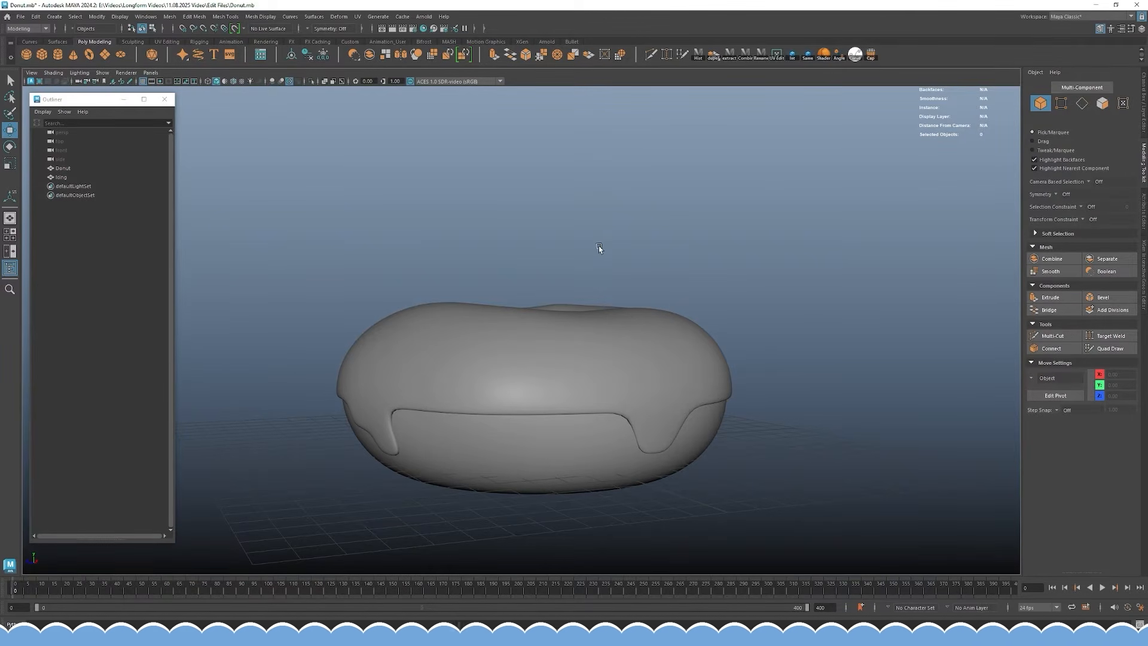
{"action": "left_click_drag", "start_coordinate": [597, 242], "coordinate": [506, 303], "text": "alt"}
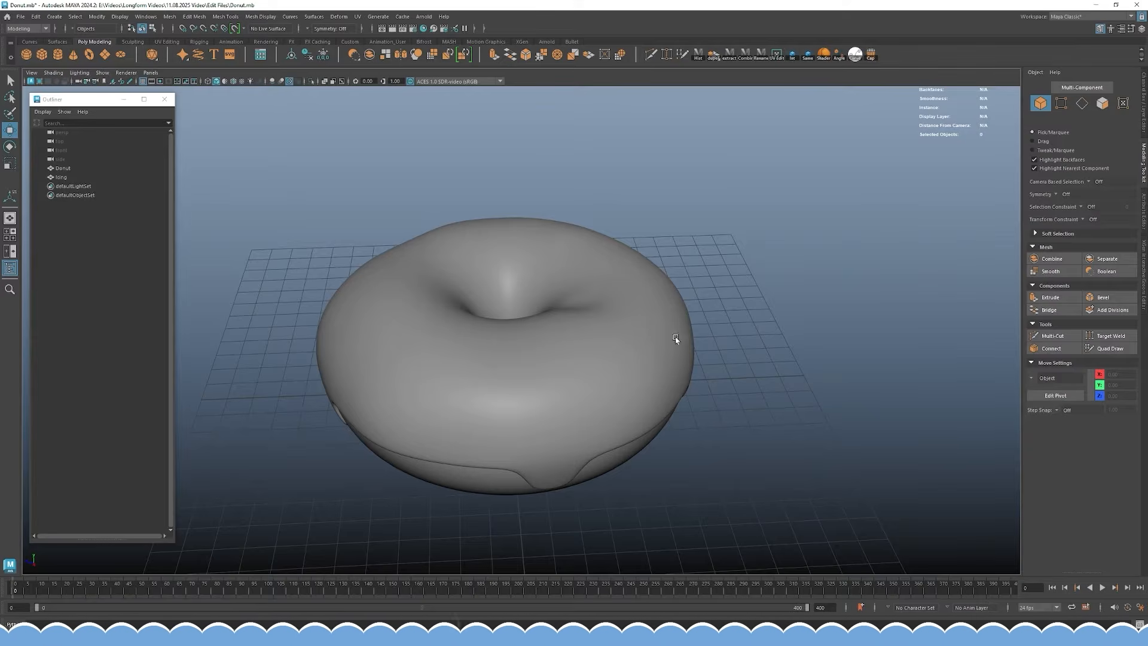
{"action": "left_click_drag", "start_coordinate": [670, 341], "coordinate": [628, 366], "text": "alt"}
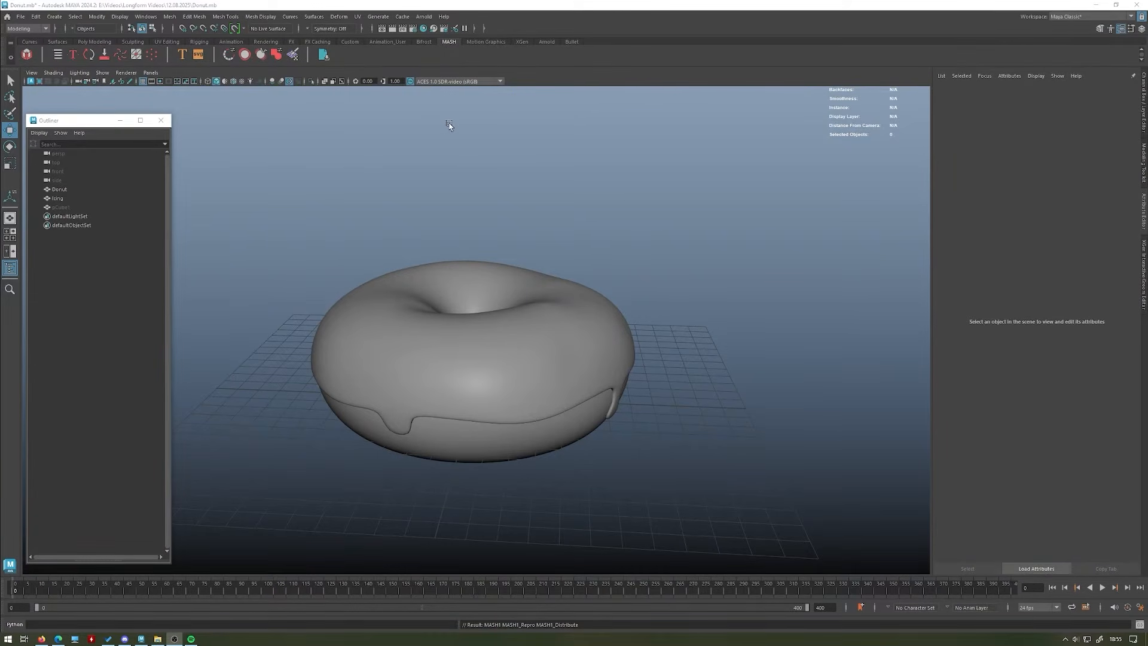
- Examine the Icing's wavy rim and drips around the donut and select the Icing
{"action": "left_click_drag", "start_coordinate": [500, 153], "coordinate": [529, 359], "text": "alt"}
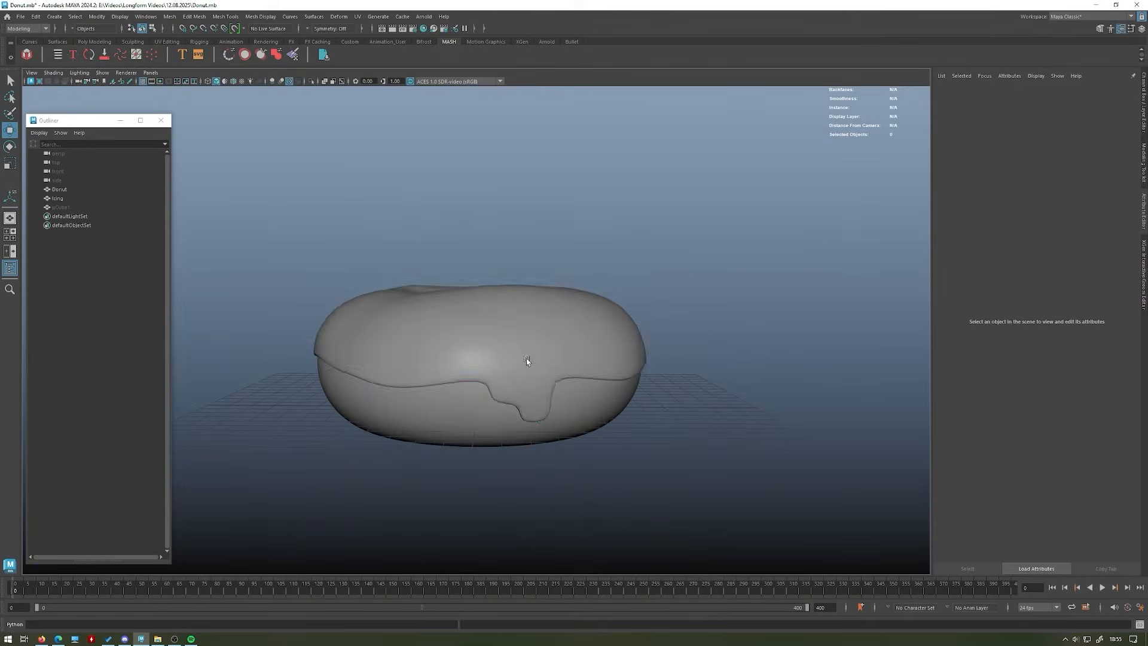
{"action": "left_click", "coordinate": [529, 359]}
{"action": "left_click", "coordinate": [585, 428]}
{"action": "left_click_drag", "start_coordinate": [783, 273], "coordinate": [703, 365], "text": "alt"}
{"action": "left_click", "coordinate": [702, 365]}
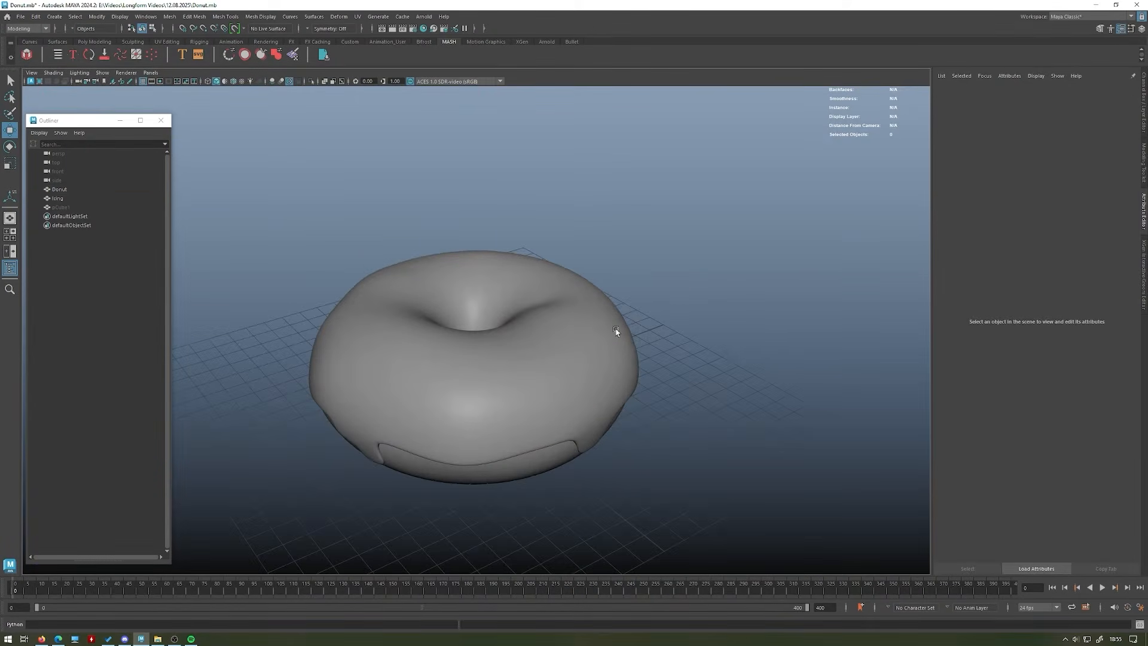
{"action": "left_click_drag", "start_coordinate": [544, 360], "coordinate": [482, 397], "text": "alt"}
{"action": "left_click", "coordinate": [479, 366]}
{"action": "scroll", "coordinate": [478, 366], "scroll_direction": "up", "scroll_amount": 2}
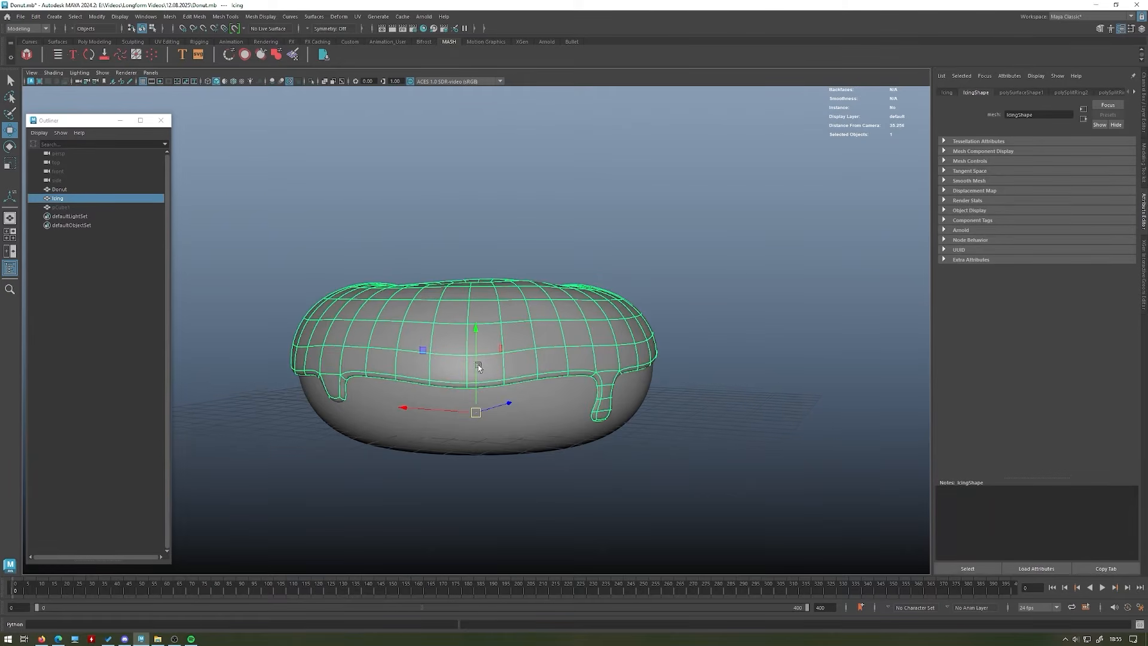
- Try soft selection on a vertex of the Icing's lower rim and return to object mode
{"action": "left_click_drag", "start_coordinate": [640, 377], "coordinate": [561, 369], "text": "alt"}
{"action": "right_click_drag", "start_coordinate": [561, 370], "coordinate": [529, 373]}
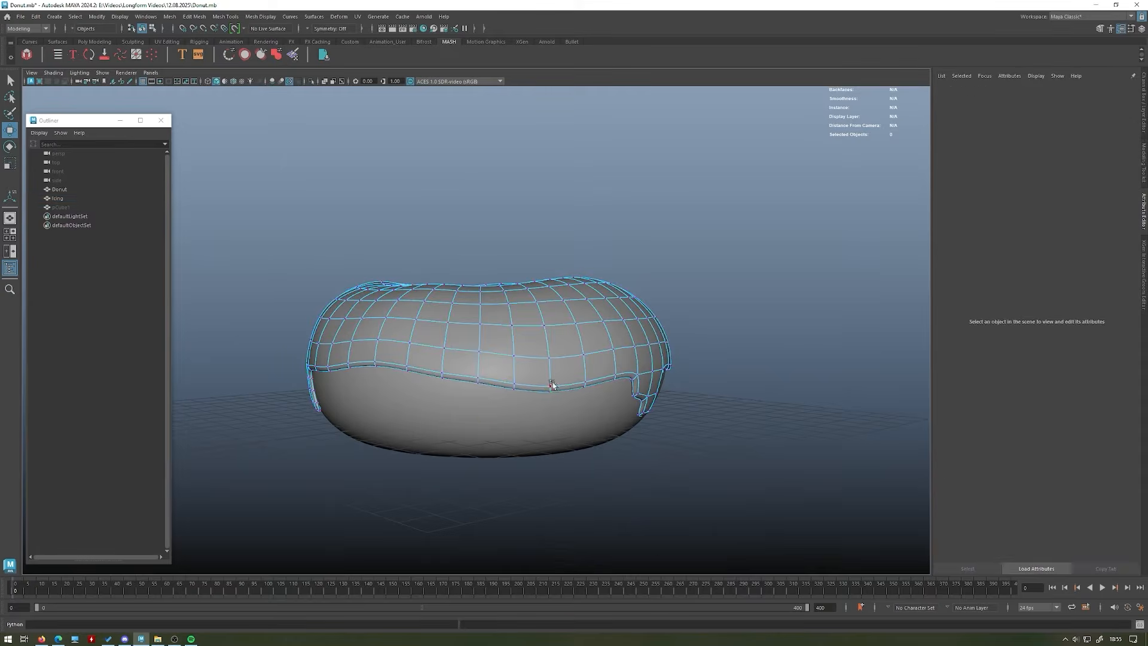
{"action": "left_click", "coordinate": [543, 390]}
{"action": "key", "text": "b"}
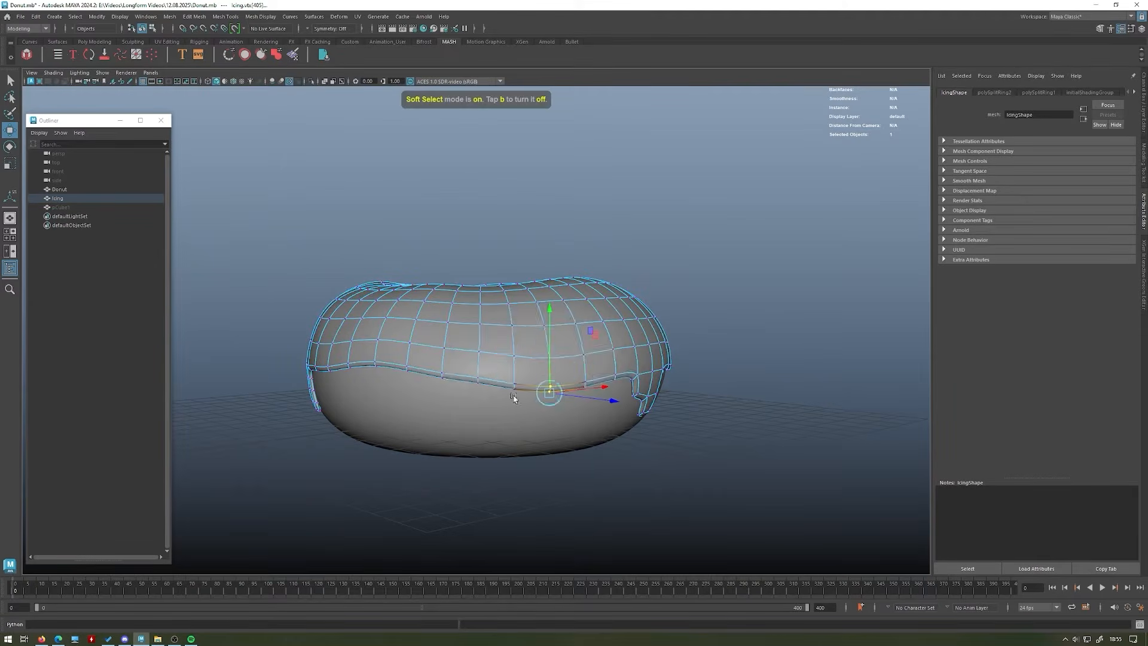
{"action": "mouse_move", "coordinate": [590, 361]}
{"action": "left_mouse_down", "text": "alt"}
{"action": "mouse_move", "coordinate": [563, 383]}
{"action": "mouse_move", "coordinate": [503, 357]}
{"action": "left_mouse_up", "text": "alt"}
{"action": "key", "text": "4"}
{"action": "key", "text": "5"}
{"action": "key", "text": "b"}
{"action": "right_click_drag", "start_coordinate": [481, 338], "coordinate": [514, 328]}
{"action": "left_click", "coordinate": [617, 232]}
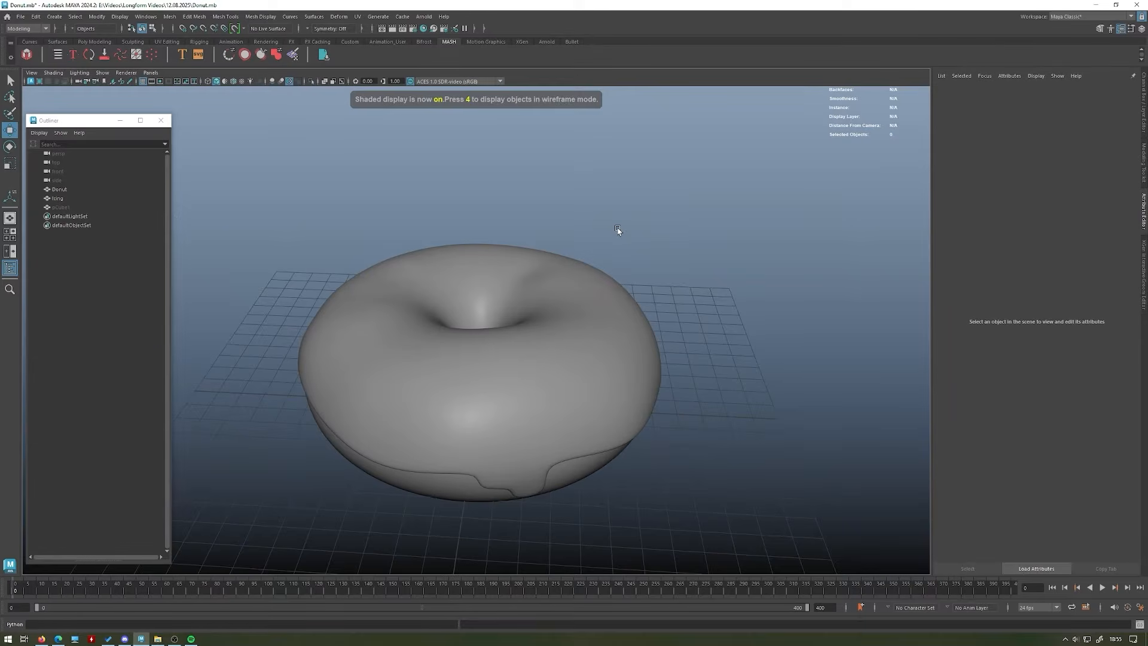
- Select both the Donut and the Icing and turn off their smooth preview
{"action": "mouse_move", "coordinate": [617, 230]}
{"action": "left_mouse_down", "text": "alt"}
{"action": "mouse_move", "coordinate": [531, 290]}
{"action": "mouse_move", "coordinate": [548, 271]}
{"action": "left_mouse_up", "text": "alt"}
{"action": "left_click_drag", "start_coordinate": [671, 477], "coordinate": [402, 346]}
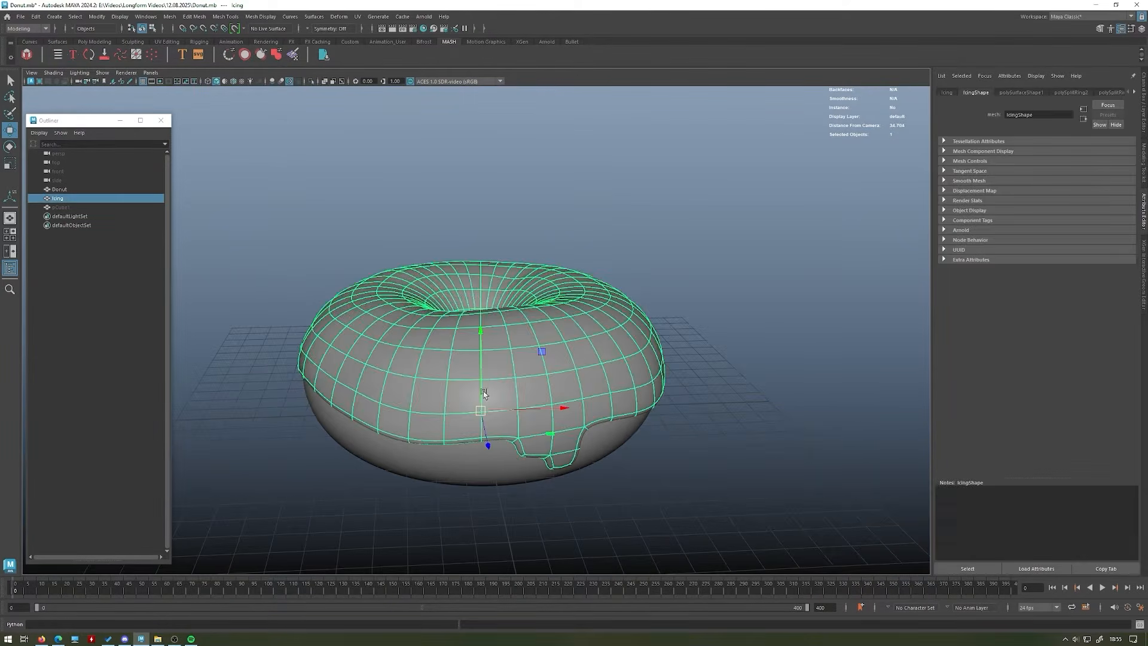
{"action": "key", "text": "3"}
{"action": "key", "text": "1"}
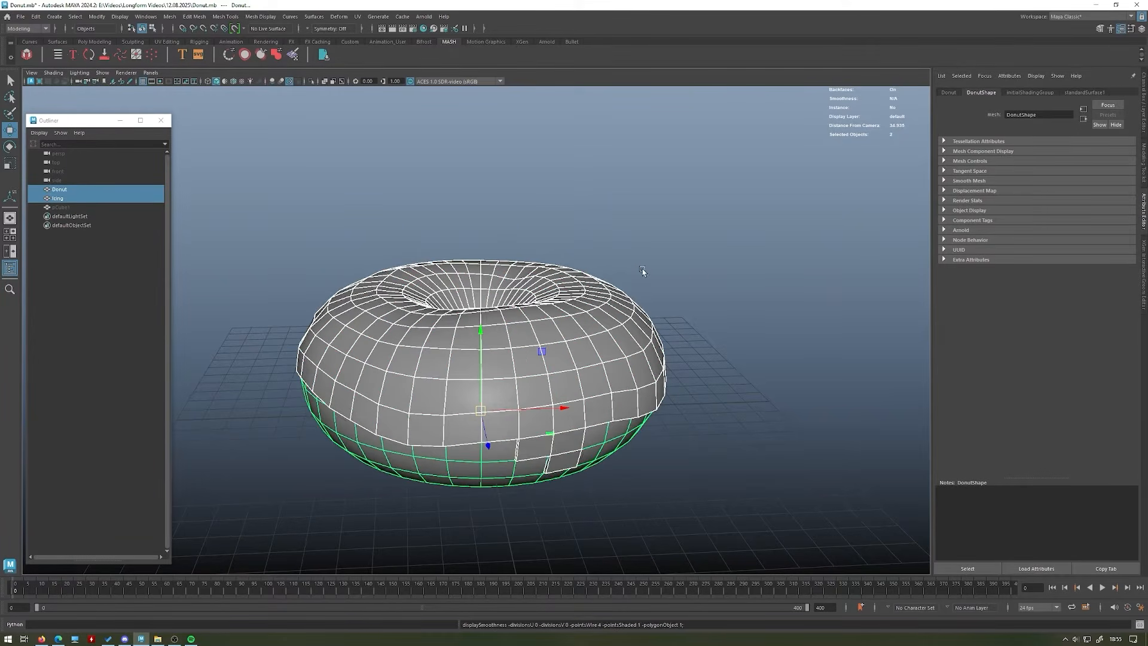
{"action": "left_click", "coordinate": [642, 269]}
- Apply the mesh Smooth operation to the Icing and repeat it on the Donut
{"action": "left_click_drag", "start_coordinate": [640, 386], "coordinate": [472, 321], "text": "alt"}
{"action": "left_click", "coordinate": [495, 323]}
{"action": "right_click_drag", "start_coordinate": [452, 327], "coordinate": [449, 377], "text": "shift"}
{"action": "right_click_drag", "start_coordinate": [456, 328], "coordinate": [539, 289]}
{"action": "left_click", "coordinate": [493, 412]}
{"action": "key", "text": "g"}
{"action": "key", "text": "q"}
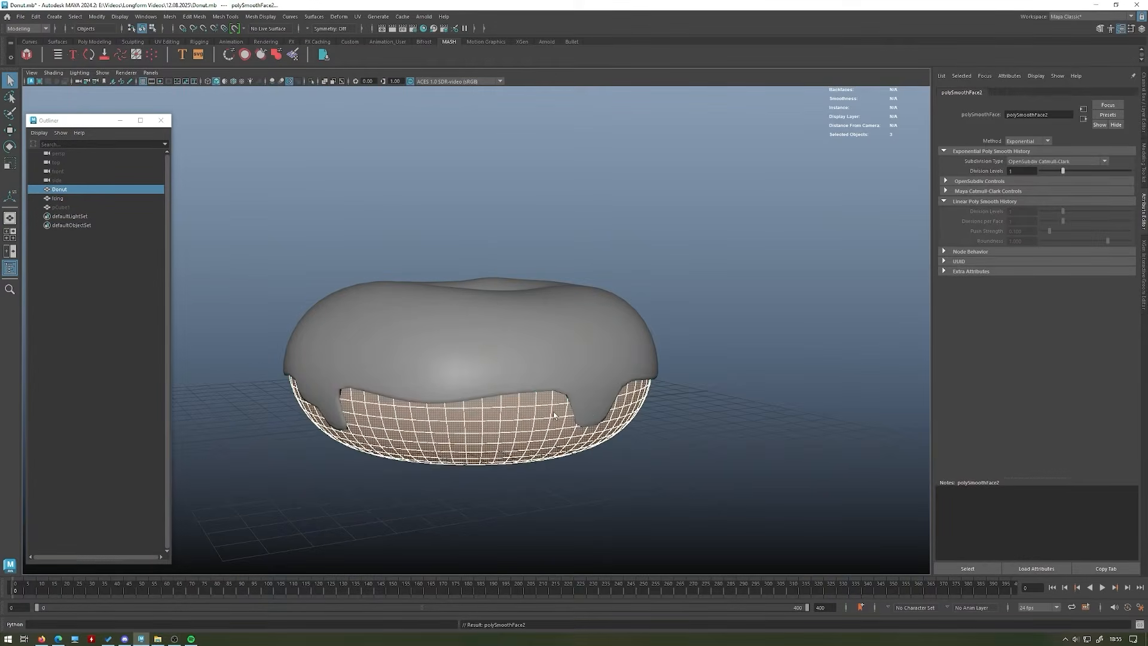
- Examine the subdivided Donut and Icing from all sides with nothing selected
{"action": "left_click", "coordinate": [548, 400]}
{"action": "left_click", "coordinate": [553, 364], "text": "shift"}
{"action": "left_click_drag", "start_coordinate": [589, 377], "coordinate": [560, 362], "text": "alt"}
{"action": "left_click_drag", "start_coordinate": [460, 338], "coordinate": [525, 254], "text": "alt"}
{"action": "left_click", "coordinate": [670, 206]}
{"action": "key", "text": "5"}
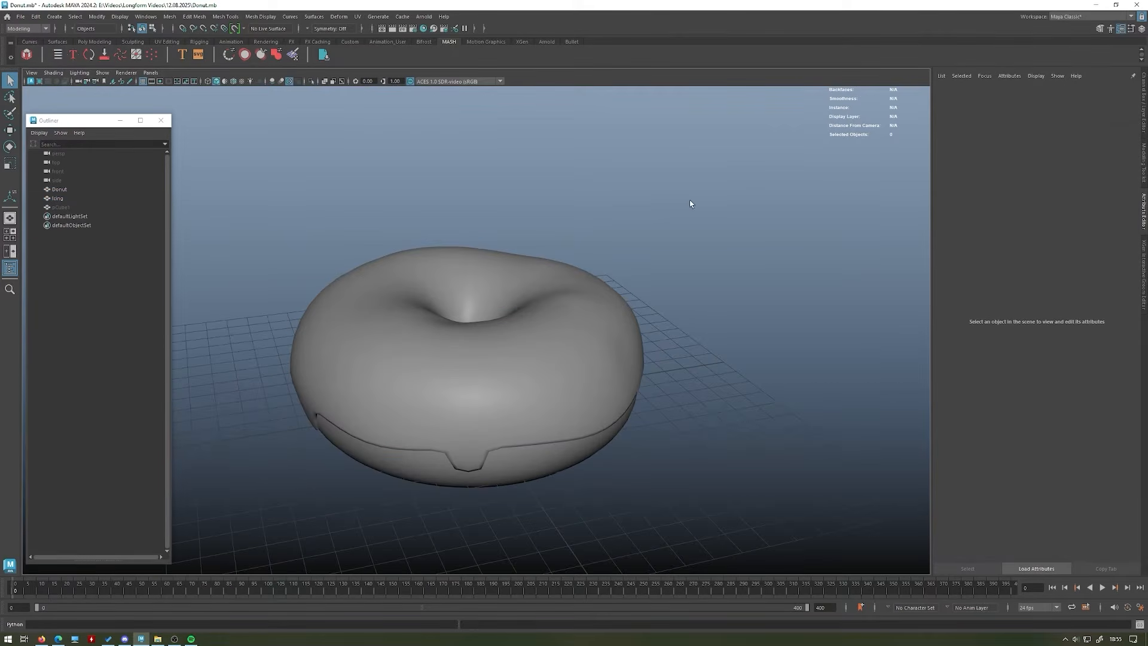
{"action": "left_click_drag", "start_coordinate": [514, 399], "coordinate": [533, 415], "text": "alt"}
{"action": "left_click_drag", "start_coordinate": [536, 339], "coordinate": [461, 302], "text": "alt"}
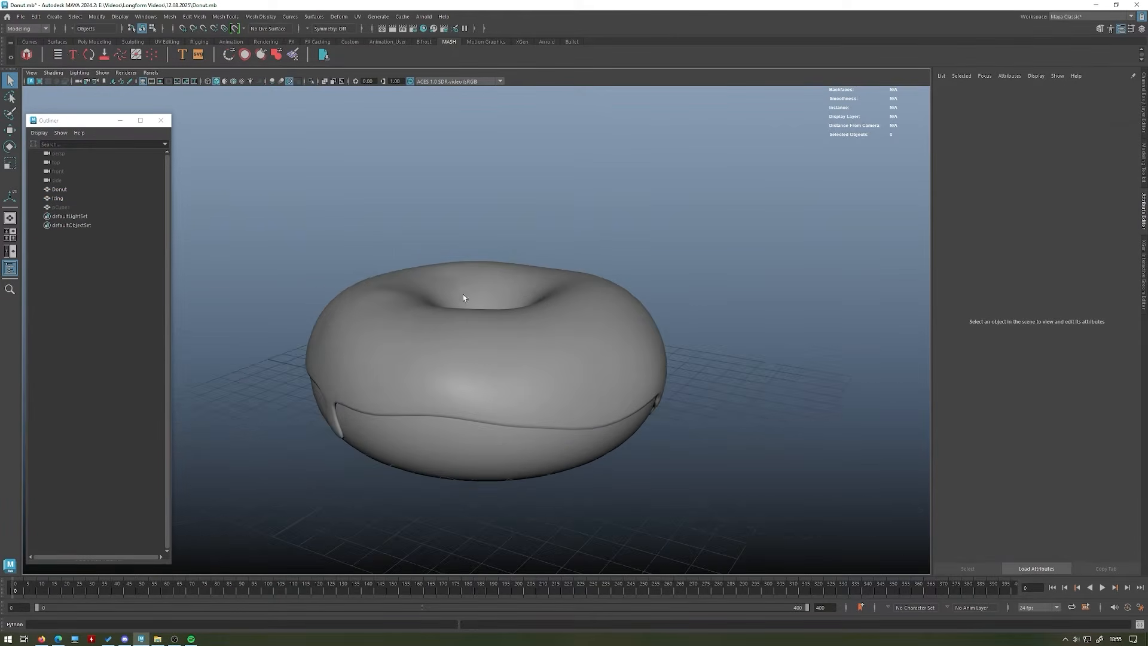
{"action": "middle_click_drag", "start_coordinate": [461, 301], "coordinate": [425, 330], "text": "alt"}
{"action": "left_click_drag", "start_coordinate": [554, 208], "coordinate": [404, 234], "text": "alt"}
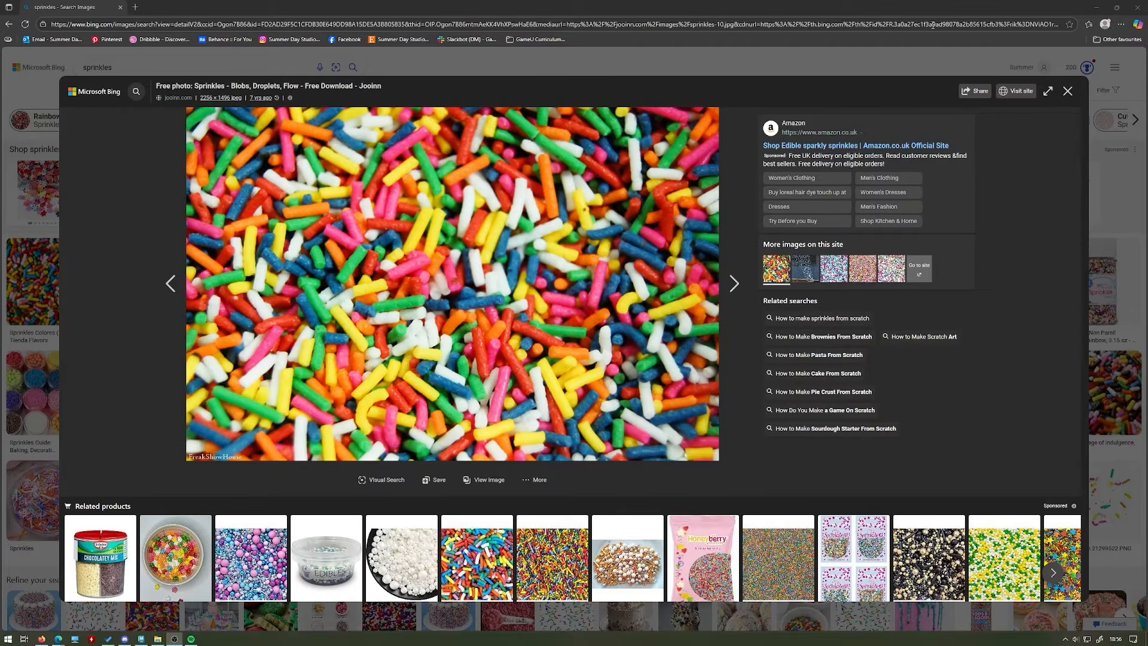
- Return to Maya from the sprinkles reference photo and hide the Donut and Icing
{"action": "left_click", "coordinate": [1096, 7]}
{"action": "left_click_drag", "start_coordinate": [558, 198], "coordinate": [388, 161], "text": "alt"}
{"action": "left_click", "coordinate": [96, 43]}
{"action": "right_click_drag", "start_coordinate": [382, 177], "coordinate": [397, 183], "text": "alt"}
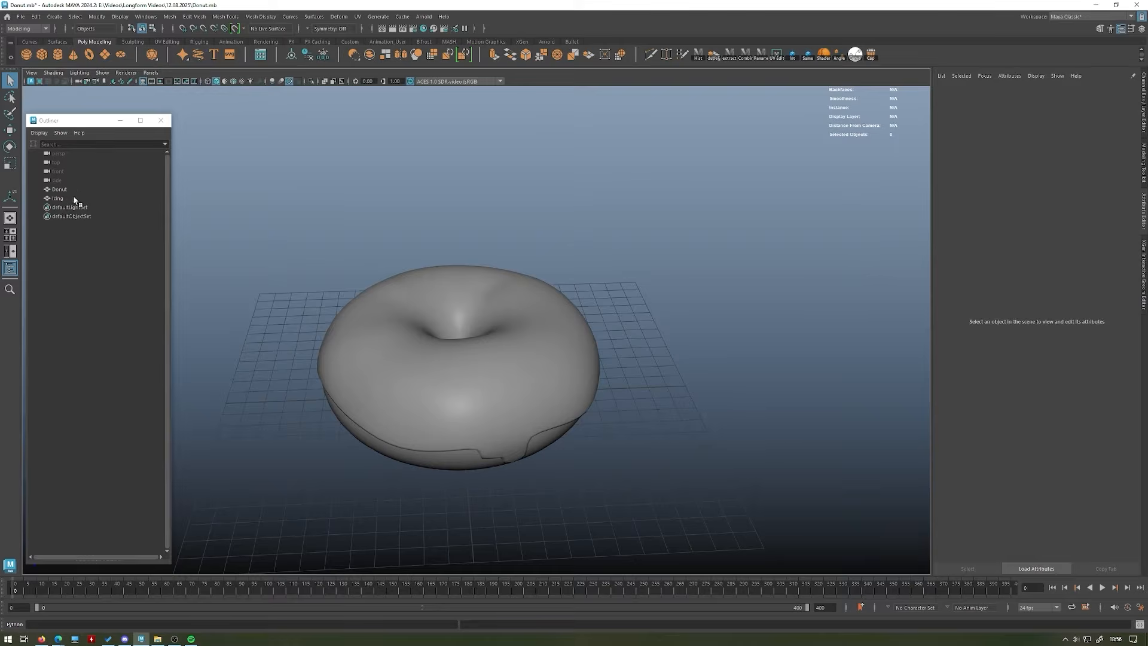
{"action": "left_click", "coordinate": [63, 190]}
{"action": "left_click", "coordinate": [72, 199], "text": "shift"}
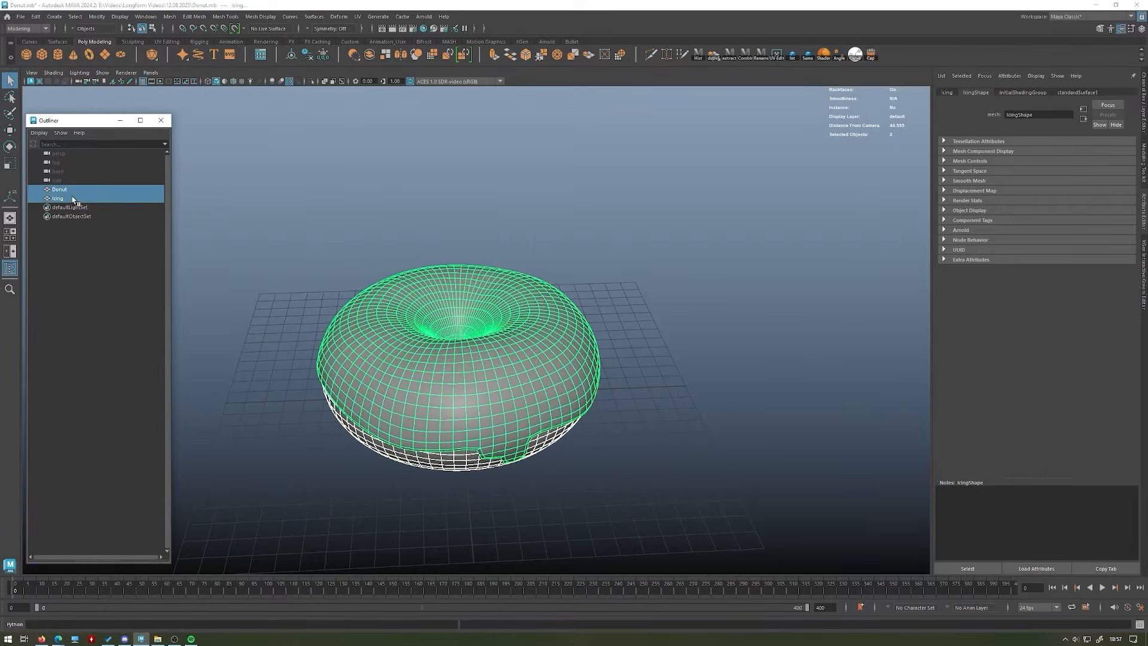
{"action": "key", "text": "ctrl+h"}
- Create a polygon cylinder at the scene origin and display its channel attributes
{"action": "left_click_drag", "start_coordinate": [511, 235], "coordinate": [501, 275], "text": "alt"}
{"action": "right_click_drag", "start_coordinate": [501, 276], "coordinate": [596, 290], "text": "alt"}
{"action": "right_click", "coordinate": [517, 211], "text": "shift"}
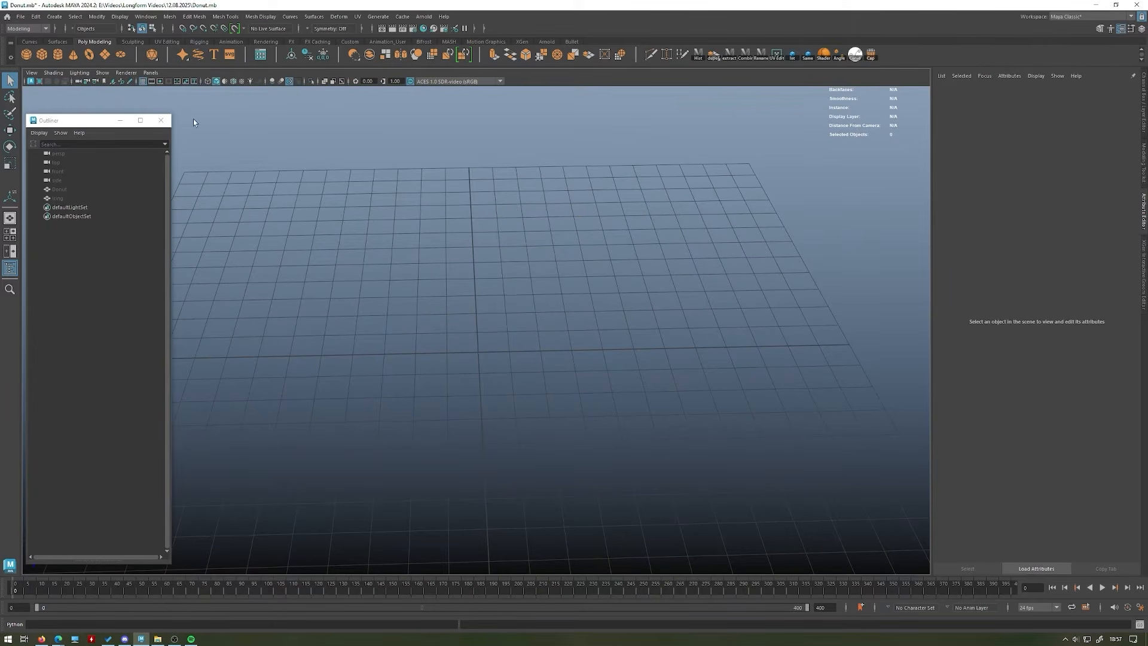
{"action": "right_click_drag", "start_coordinate": [452, 258], "coordinate": [535, 294], "text": "alt"}
{"action": "left_click_drag", "start_coordinate": [536, 295], "coordinate": [532, 257], "text": "alt"}
{"action": "key", "text": "ctrl+a"}
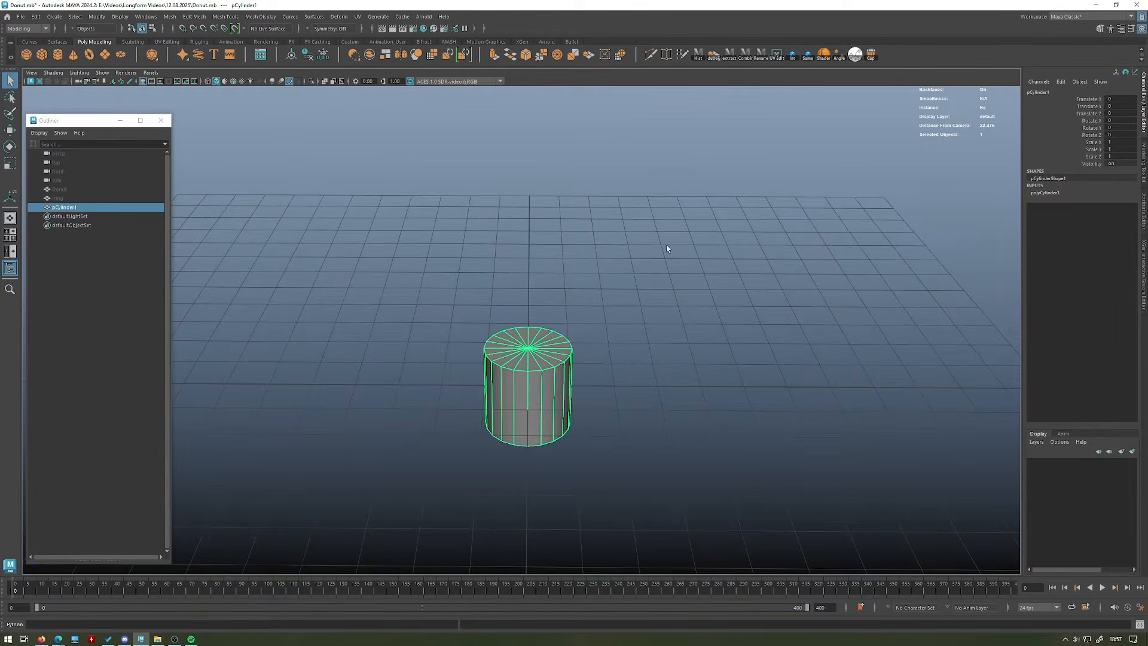
- Set the cylinder's Subdivisions Axis to 8
{"action": "left_click", "coordinate": [1045, 193]}
{"action": "key", "text": "f"}
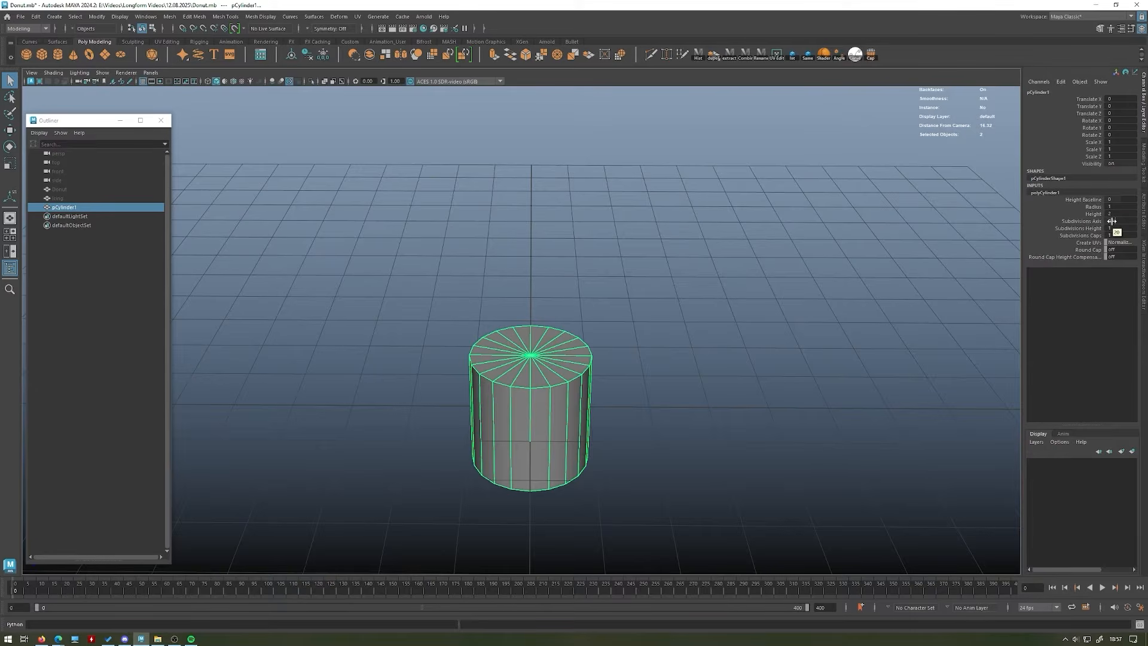
{"action": "left_click", "coordinate": [1122, 220]}
{"action": "type", "text": "8"}
{"action": "key", "text": "Return"}
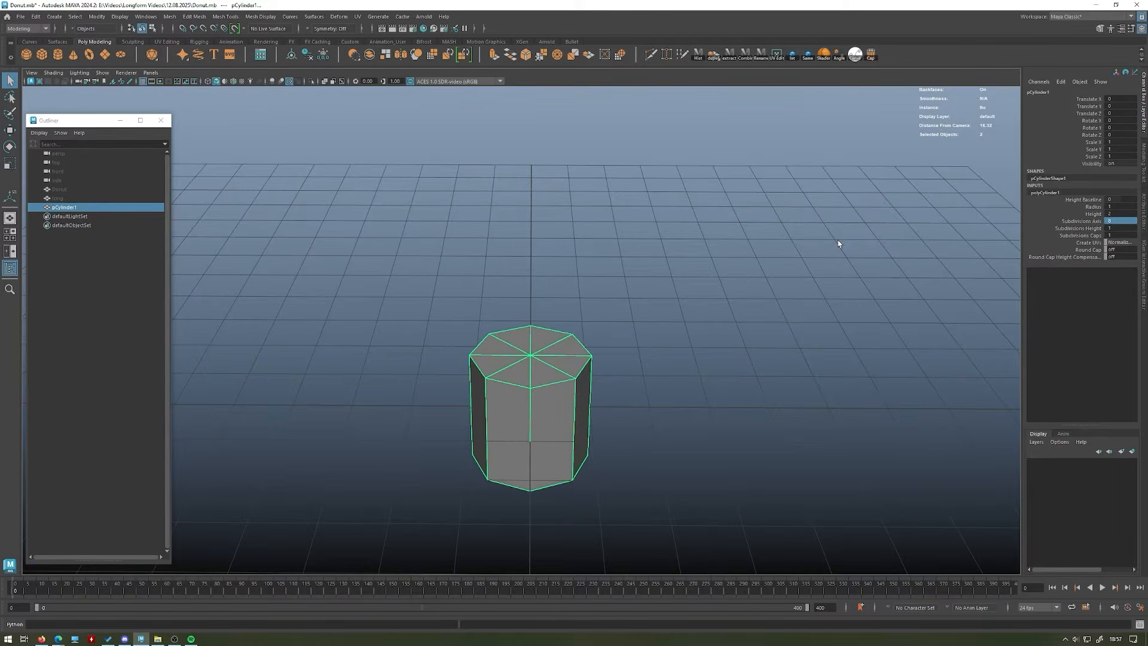
- Rotate the cylinder 90 degrees about Z and stretch it along its length to a Y scale of about 3.16
{"action": "left_click_drag", "start_coordinate": [838, 243], "coordinate": [554, 353], "text": "alt"}
{"action": "key", "text": "w"}
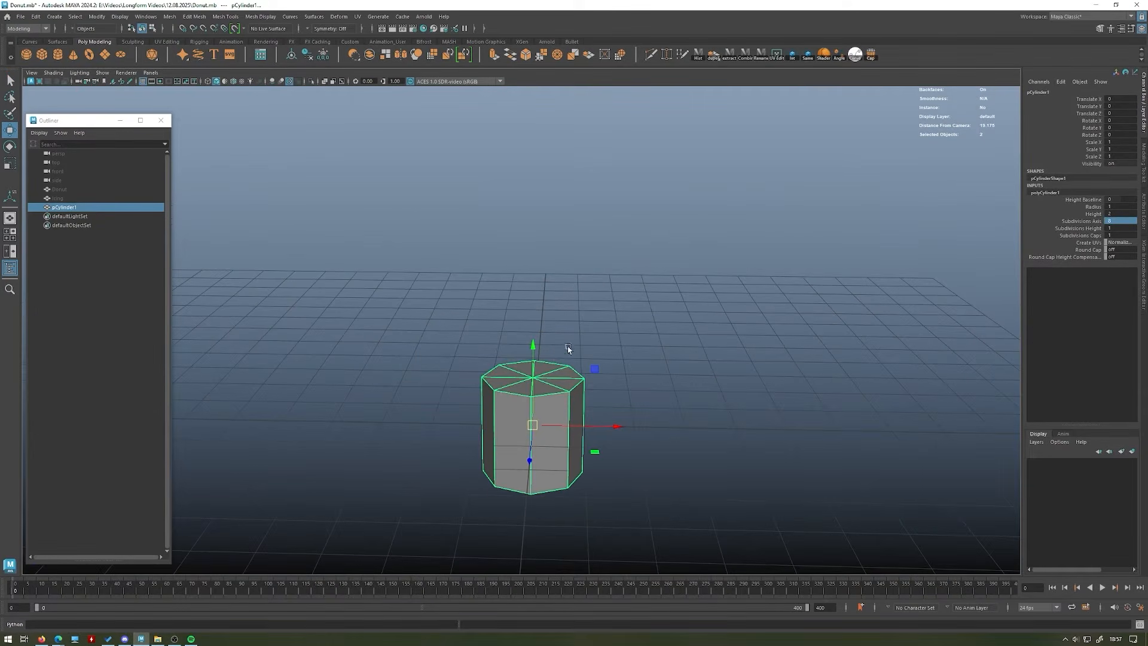
{"action": "middle_click_drag", "start_coordinate": [570, 332], "coordinate": [585, 297], "text": "alt"}
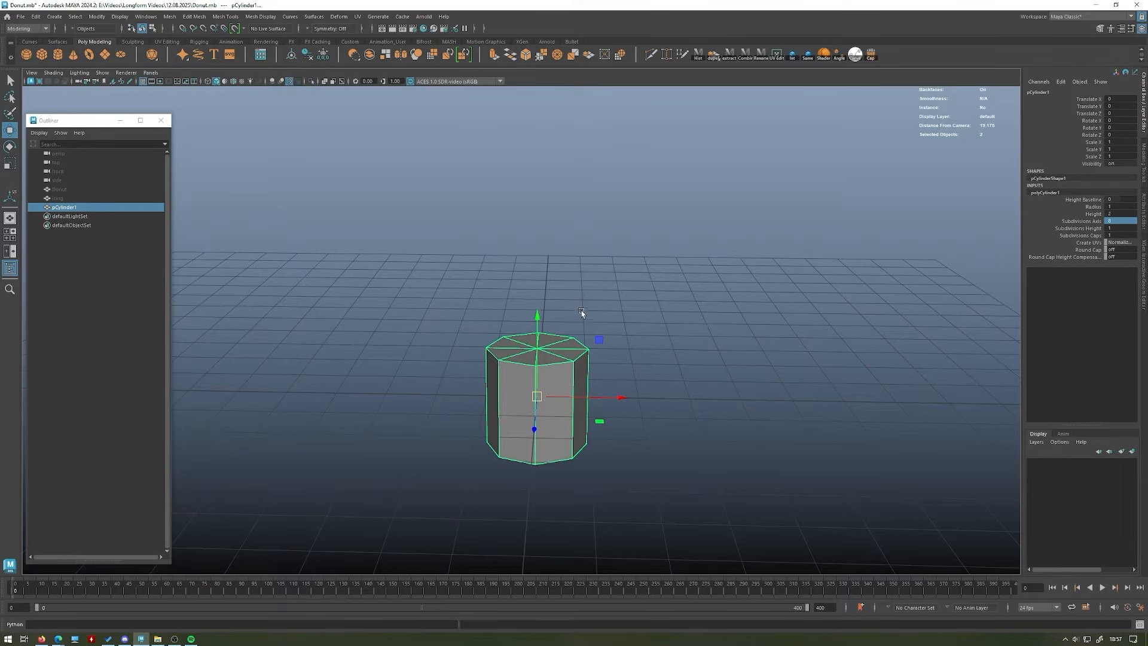
{"action": "left_click_drag", "start_coordinate": [576, 302], "coordinate": [494, 316], "text": "alt"}
{"action": "key", "text": "e"}
{"action": "key", "text": "w"}
{"action": "left_click_drag", "start_coordinate": [523, 397], "coordinate": [533, 371], "text": "alt"}
{"action": "key", "text": "r"}
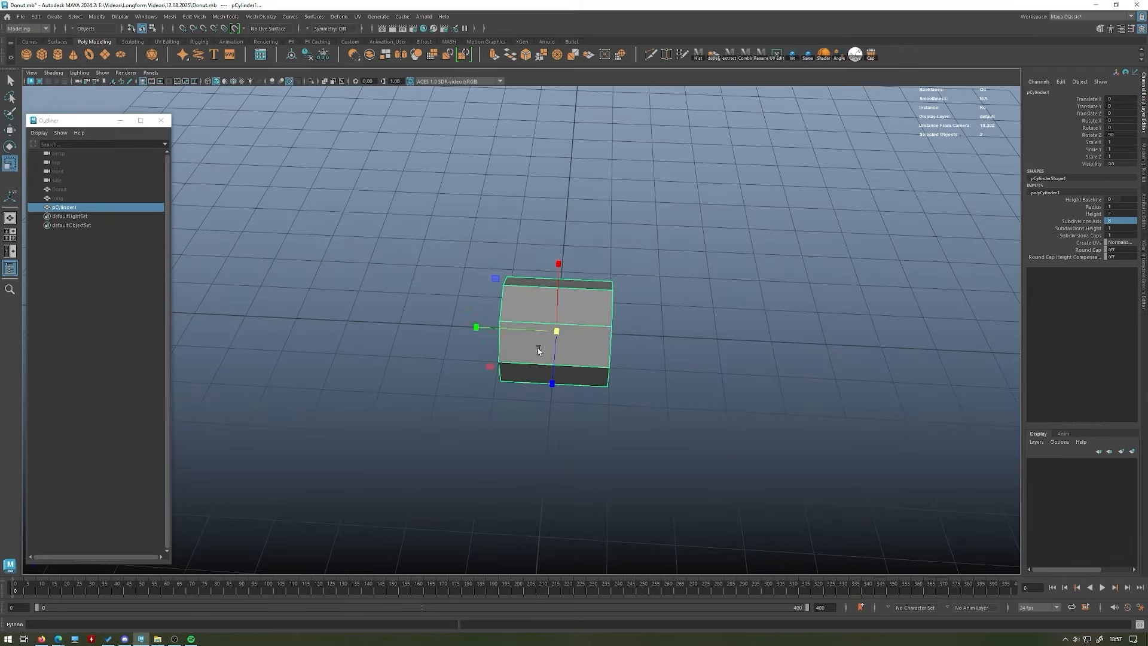
{"action": "left_click_drag", "start_coordinate": [532, 331], "coordinate": [361, 319]}
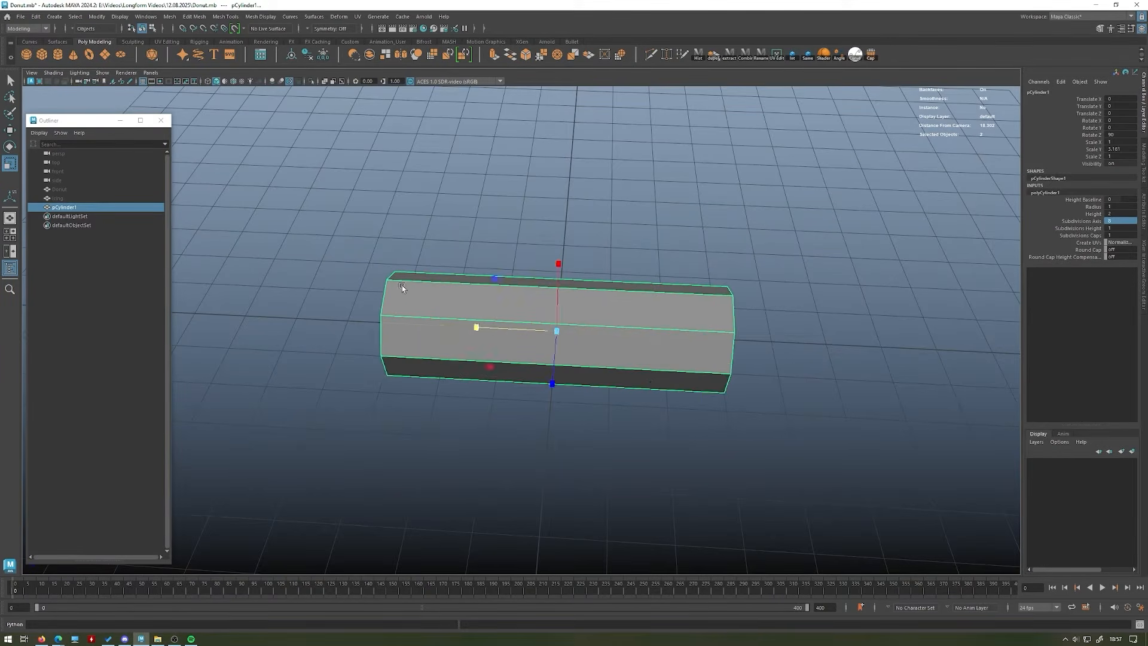
- Freeze the transformations of the stretched cylinder
{"action": "left_click", "coordinate": [301, 233]}
{"action": "scroll", "coordinate": [299, 232], "scroll_direction": "down", "scroll_amount": 5}
{"action": "left_click_drag", "start_coordinate": [299, 232], "coordinate": [556, 374], "text": "alt"}
{"action": "left_click", "coordinate": [565, 359]}
{"action": "scroll", "coordinate": [556, 374], "scroll_direction": "up", "scroll_amount": 3}
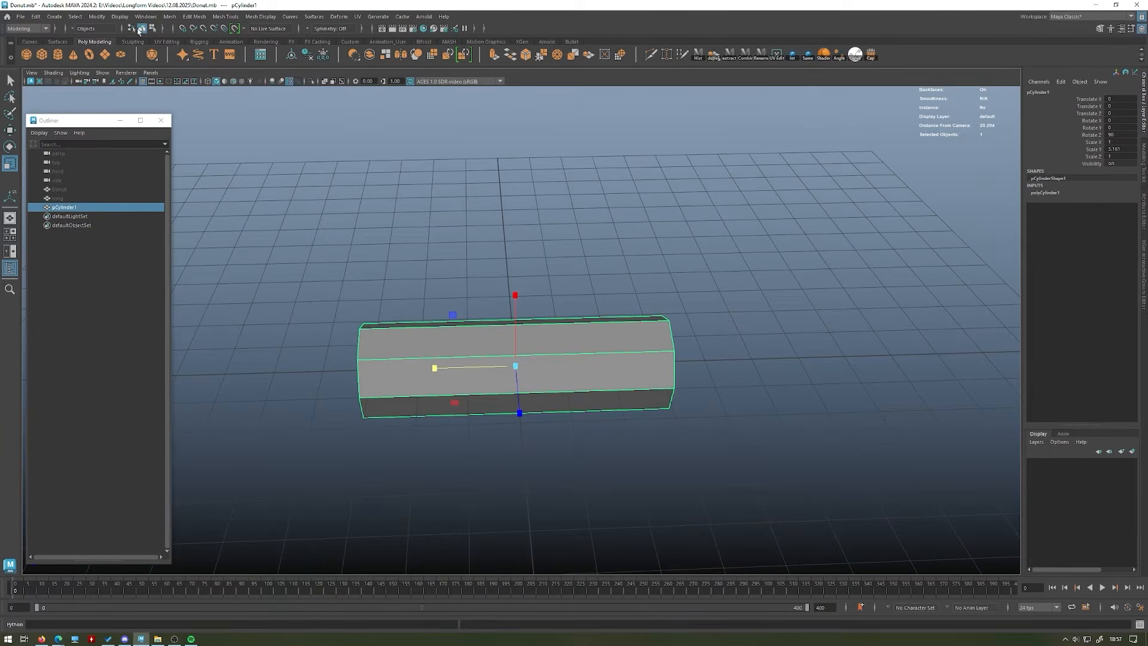
{"action": "left_click", "coordinate": [97, 17]}
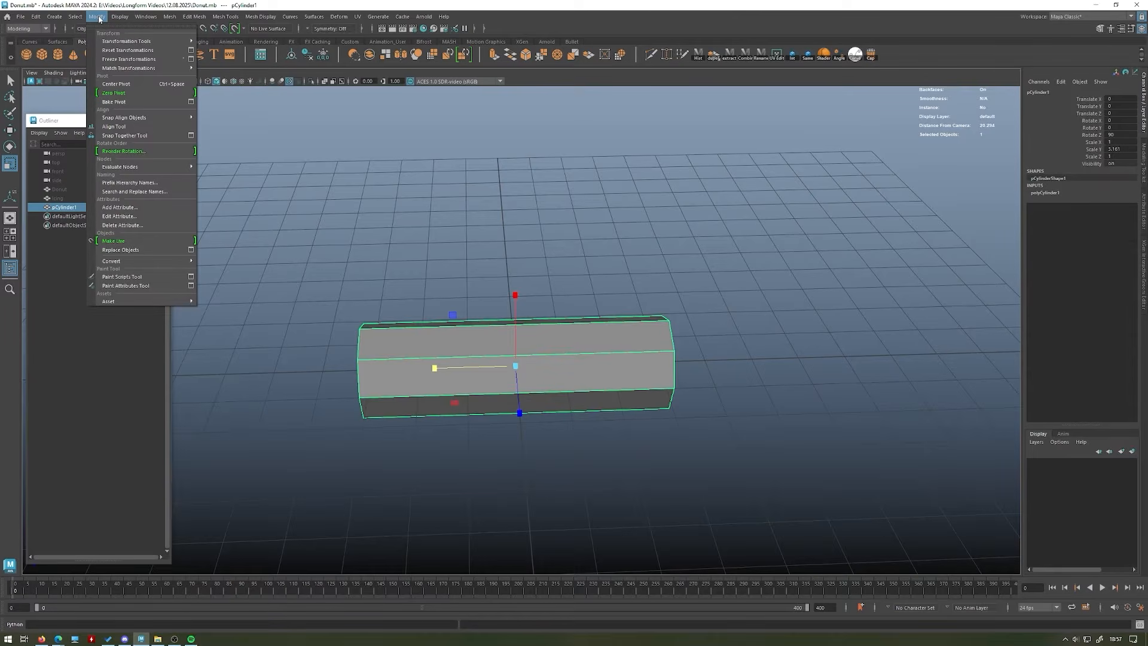
{"action": "left_click", "coordinate": [128, 59]}
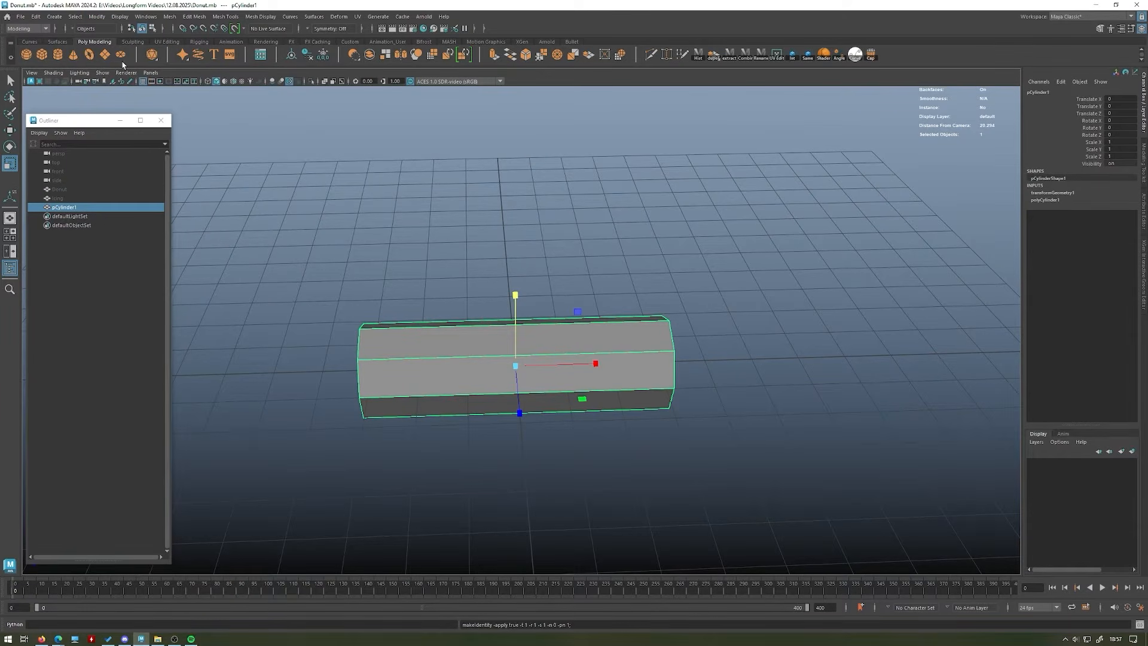
- Set the cylinder's X, Y and Z scale to 0.1
{"action": "double_click", "coordinate": [1121, 141]}
{"action": "left_click", "coordinate": [1120, 156], "text": "shift"}
{"action": "type", "text": ".1"}
{"action": "key", "text": "Return"}
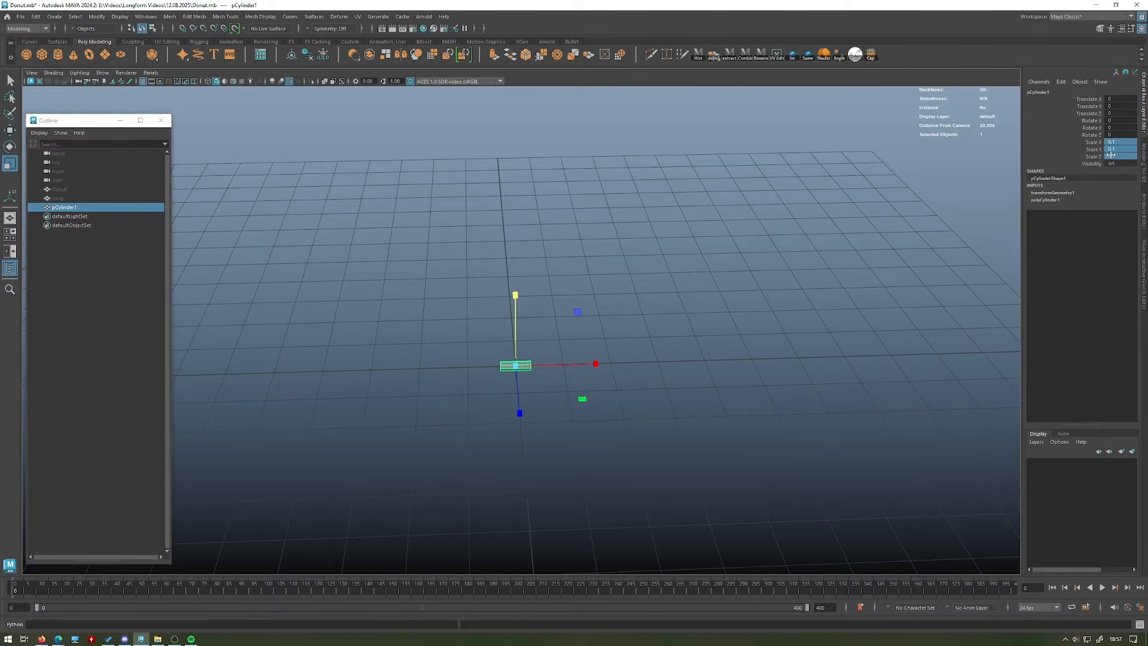
- Freeze the scaled-down cylinder's transformations again and deselect it
{"action": "left_click_drag", "start_coordinate": [688, 241], "coordinate": [628, 259], "text": "alt"}
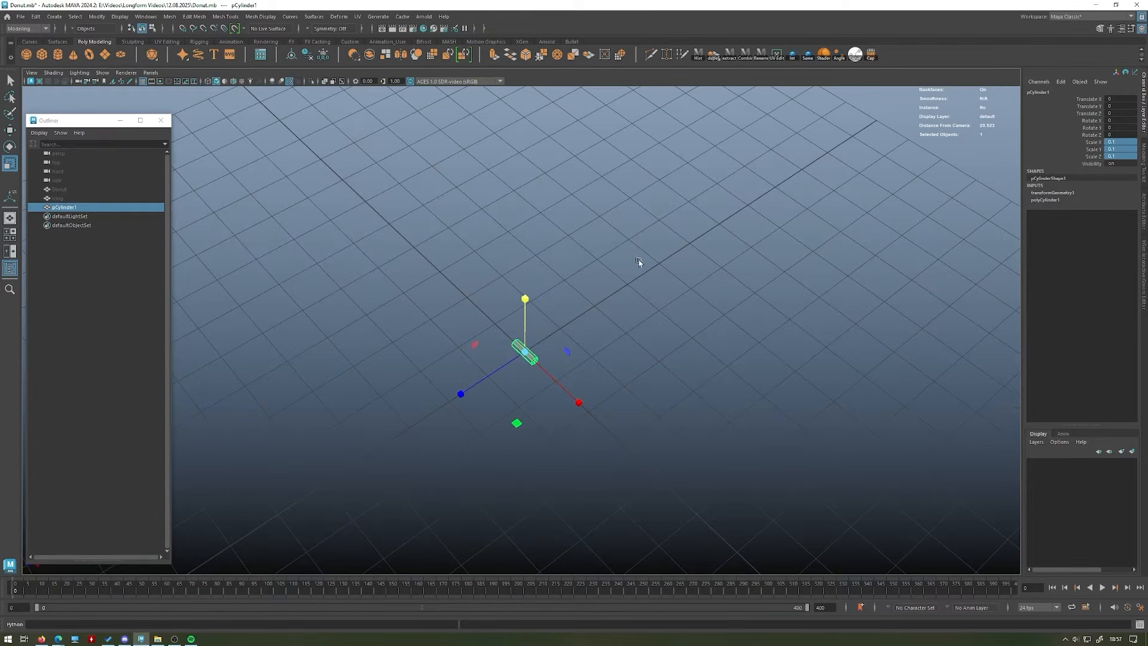
{"action": "key", "text": "f"}
{"action": "left_click_drag", "start_coordinate": [743, 236], "coordinate": [605, 246], "text": "alt"}
{"action": "key", "text": "w"}
{"action": "left_click", "coordinate": [96, 16]}
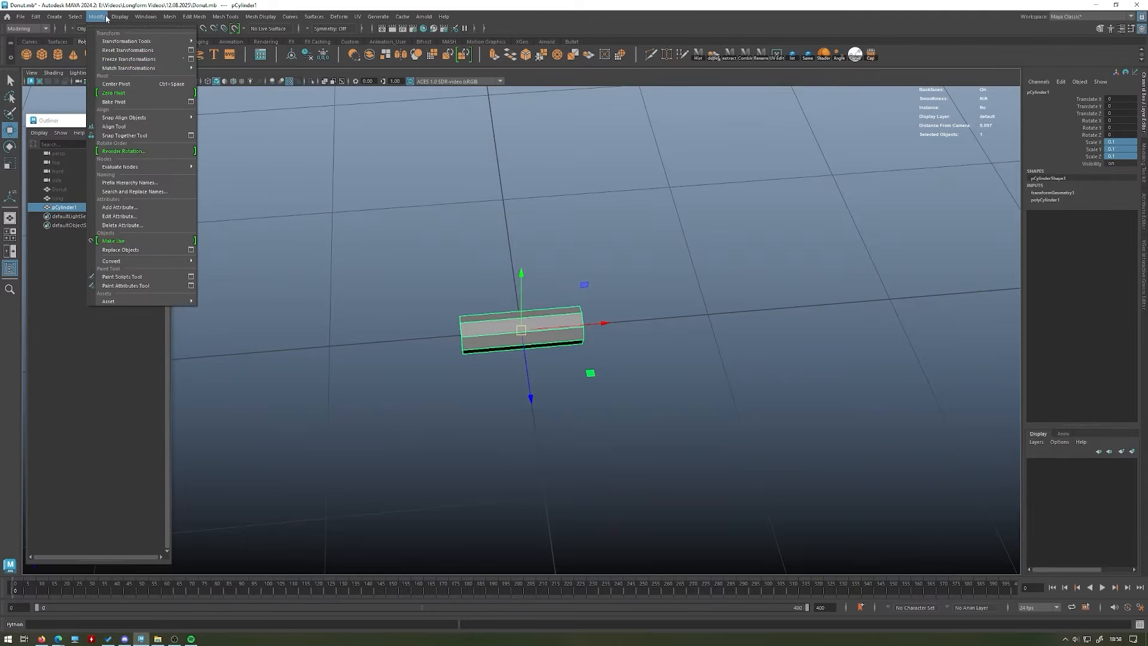
{"action": "left_click", "coordinate": [156, 60]}
{"action": "left_click", "coordinate": [738, 223]}
- Soften the eight lengthwise edges of the cylinder, keeping the end-cap edges hard, and return to object selection
{"action": "left_click_drag", "start_coordinate": [739, 222], "coordinate": [692, 236], "text": "alt"}
{"action": "right_click_drag", "start_coordinate": [692, 236], "coordinate": [715, 287], "text": "alt"}
{"action": "left_click_drag", "start_coordinate": [715, 288], "coordinate": [543, 307], "text": "alt"}
{"action": "mouse_move", "coordinate": [550, 357]}
{"action": "left_mouse_down", "text": "alt"}
{"action": "mouse_move", "coordinate": [544, 333]}
{"action": "mouse_move", "coordinate": [661, 379]}
{"action": "mouse_move", "coordinate": [600, 346]}
{"action": "mouse_move", "coordinate": [532, 348]}
{"action": "left_mouse_up", "text": "alt"}
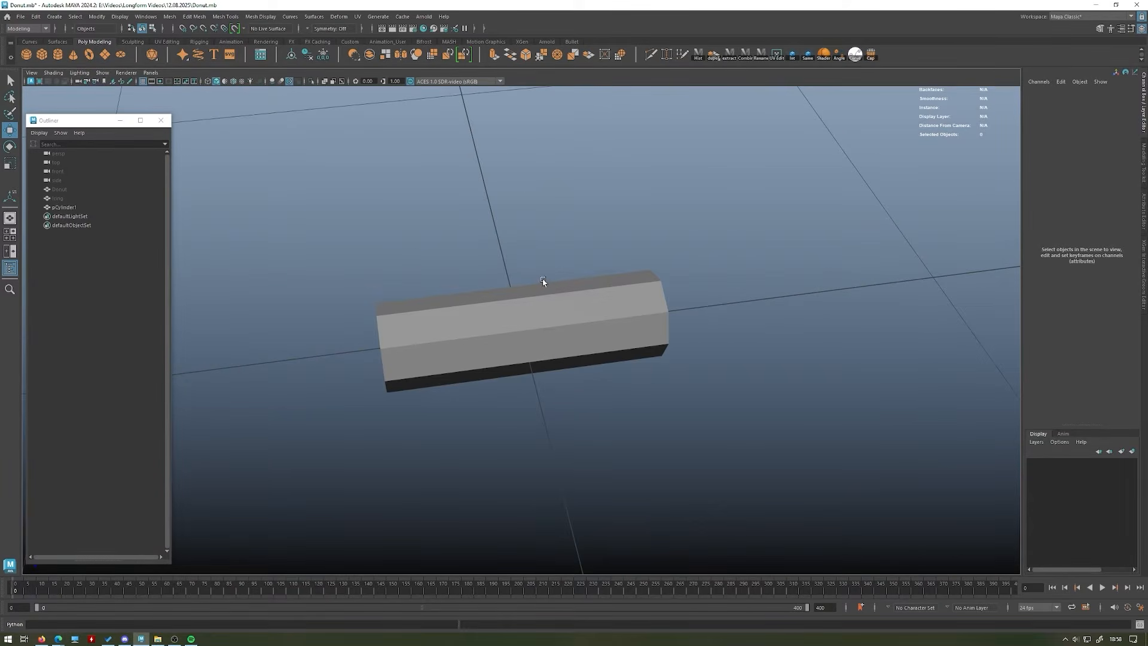
{"action": "left_click", "coordinate": [545, 329]}
{"action": "right_click_drag", "start_coordinate": [545, 329], "coordinate": [260, 185]}
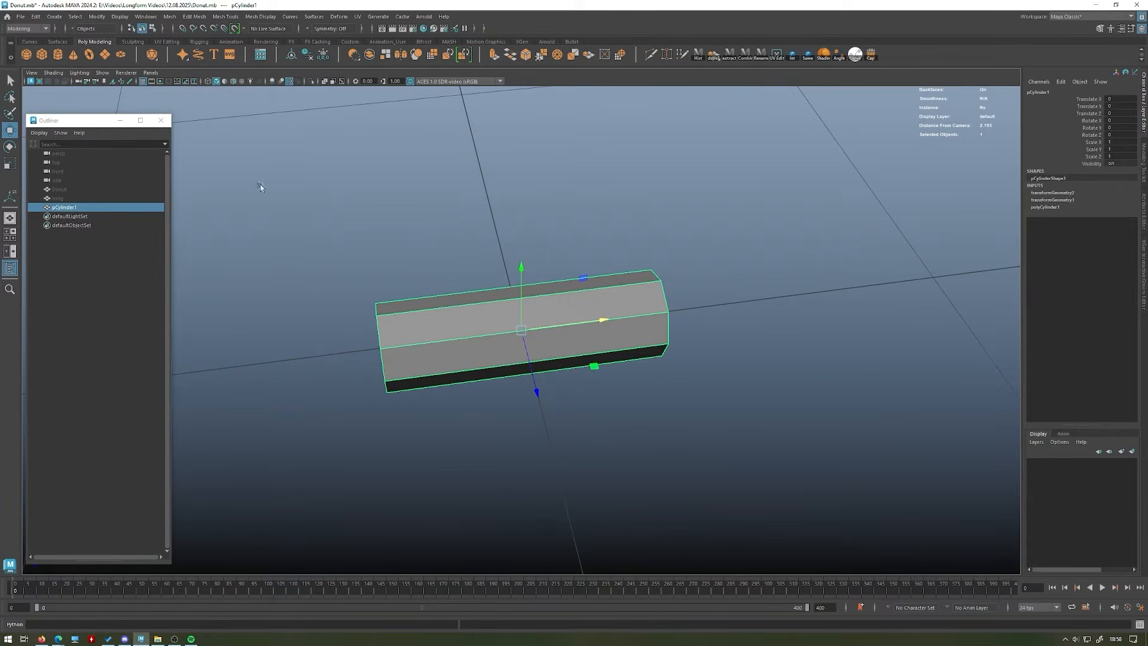
{"action": "left_click", "coordinate": [1144, 166]}
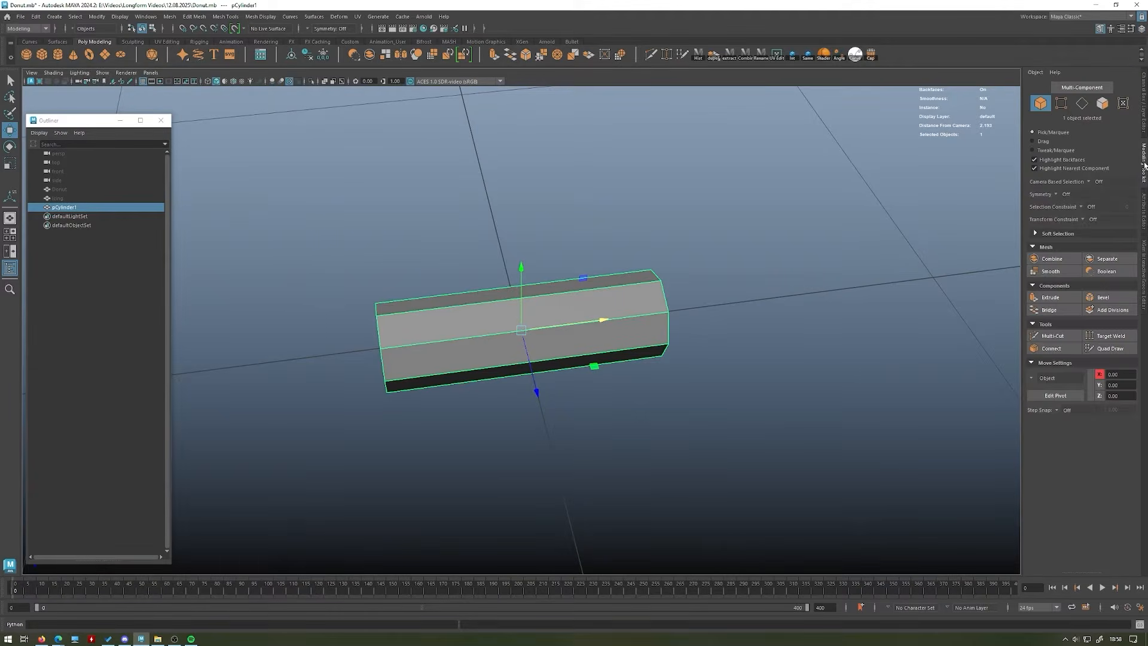
{"action": "left_click", "coordinate": [1078, 106]}
{"action": "left_click_drag", "start_coordinate": [518, 418], "coordinate": [514, 169], "text": "alt"}
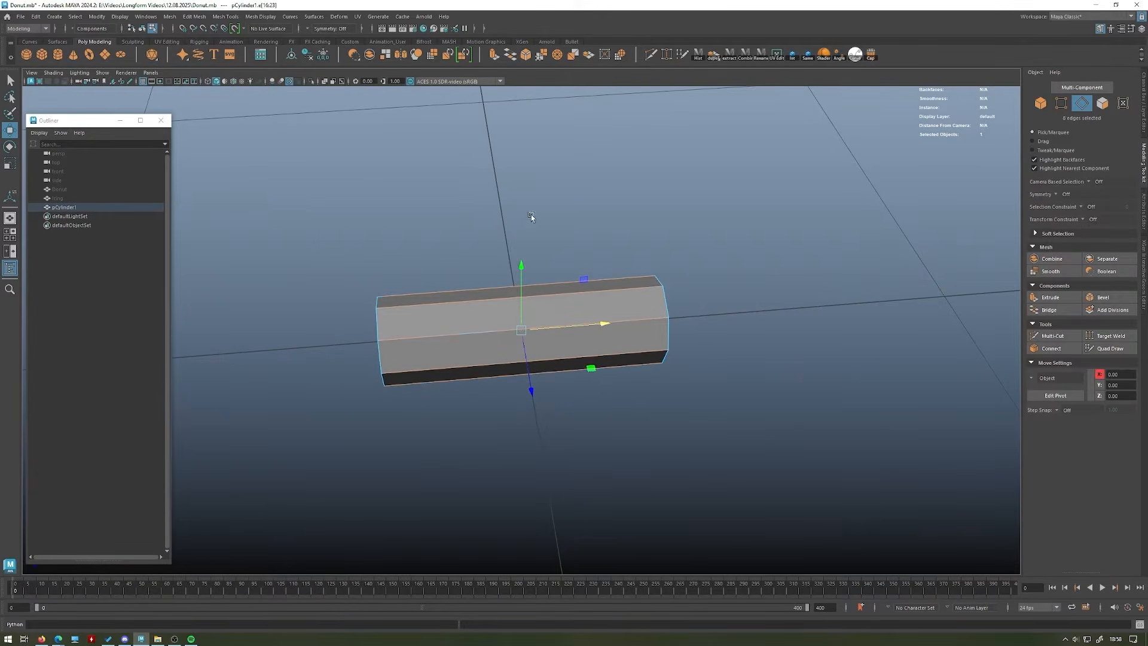
{"action": "left_click", "coordinate": [261, 16]}
{"action": "left_click", "coordinate": [281, 97]}
{"action": "right_click", "coordinate": [400, 160]}
{"action": "right_click_drag", "start_coordinate": [399, 160], "coordinate": [444, 148]}
{"action": "left_click", "coordinate": [629, 212]}
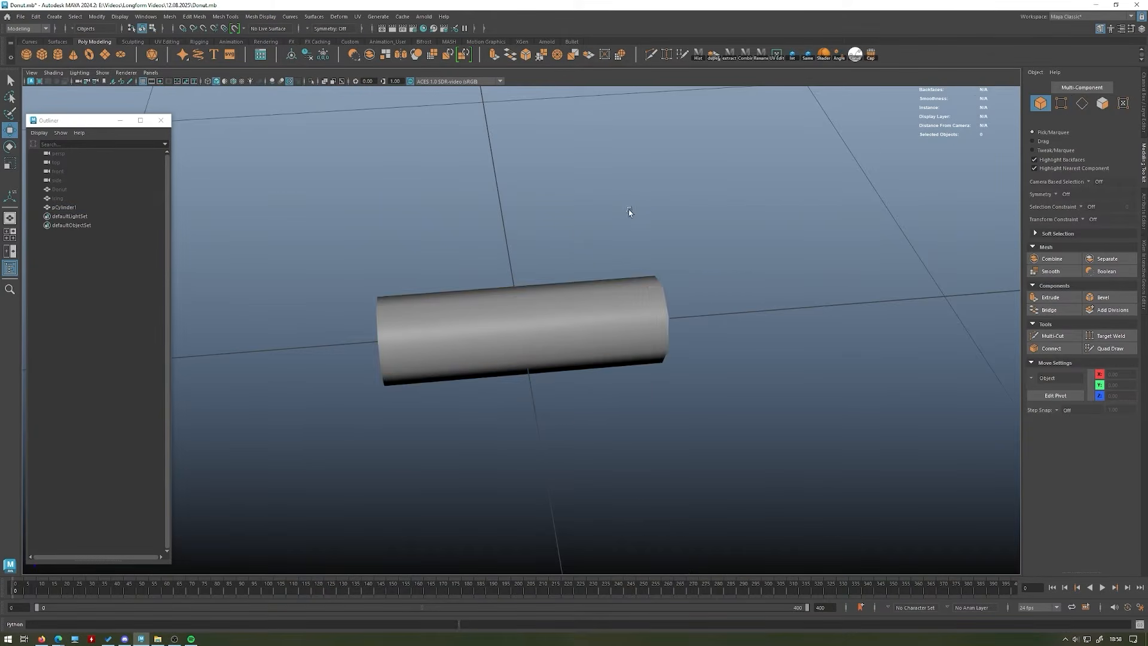
- Stretch the cylinder slightly along its length to an X scale of about 1.185
{"action": "left_click_drag", "start_coordinate": [629, 211], "coordinate": [479, 244], "text": "alt"}
{"action": "mouse_move", "coordinate": [640, 312]}
{"action": "left_mouse_down", "text": "alt"}
{"action": "mouse_move", "coordinate": [558, 313]}
{"action": "mouse_move", "coordinate": [615, 295]}
{"action": "mouse_move", "coordinate": [679, 326]}
{"action": "mouse_move", "coordinate": [627, 312]}
{"action": "left_mouse_up", "text": "alt"}
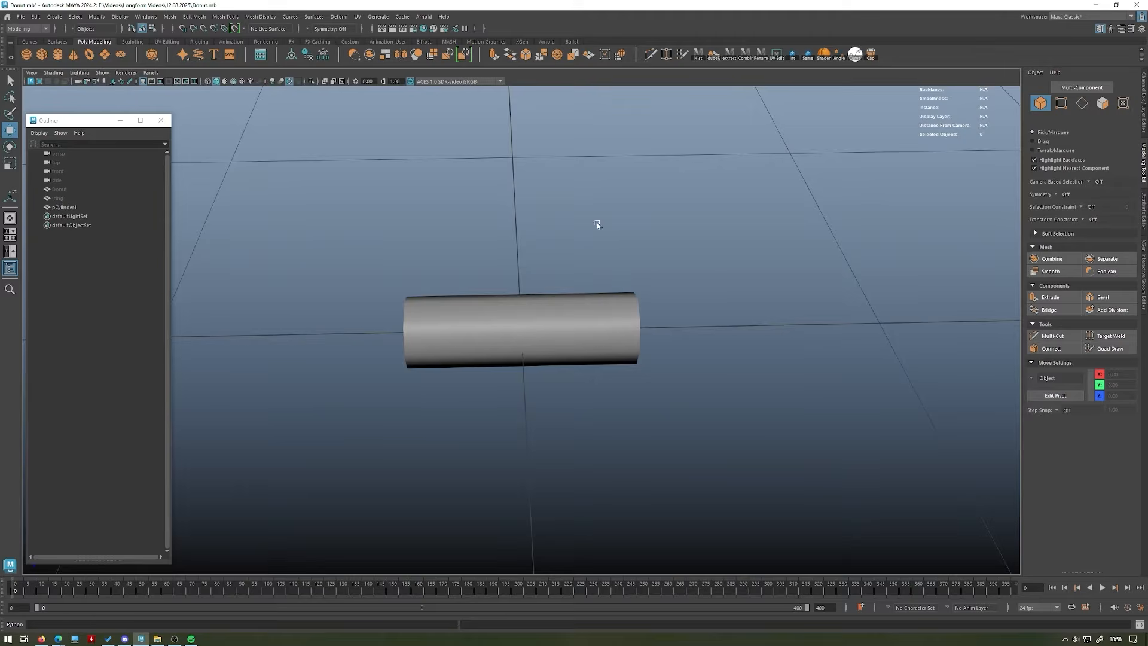
{"action": "left_click", "coordinate": [573, 299]}
{"action": "key", "text": "r"}
{"action": "left_click_drag", "start_coordinate": [567, 330], "coordinate": [586, 328]}
{"action": "key", "text": "w"}
- Duplicate the cylinder, place the copy beside the original and shorten it to roughly a third of the length
{"action": "scroll", "coordinate": [564, 292], "scroll_direction": "down", "scroll_amount": 2}
{"action": "left_click_drag", "start_coordinate": [646, 302], "coordinate": [626, 359], "text": "alt"}
{"action": "key", "text": "r"}
{"action": "left_click", "coordinate": [634, 301]}
{"action": "middle_click_drag", "start_coordinate": [634, 301], "coordinate": [601, 321], "text": "alt"}
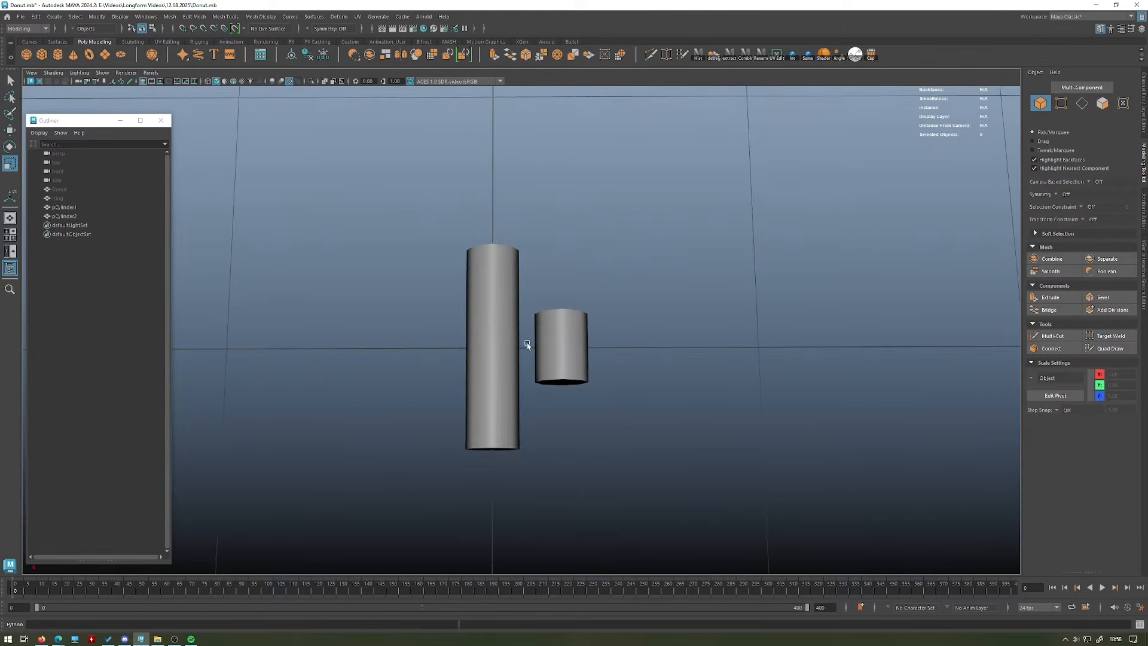
- Duplicate the long cylinder and place the copy on its other side, at about 0.49 along Z
{"action": "left_click_drag", "start_coordinate": [530, 344], "coordinate": [536, 349], "text": "alt"}
{"action": "left_click", "coordinate": [503, 348]}
{"action": "key", "text": "w"}
{"action": "left_click_drag", "start_coordinate": [451, 349], "coordinate": [309, 354], "text": "shift"}
{"action": "middle_click_drag", "start_coordinate": [347, 340], "coordinate": [469, 339], "text": "alt"}
{"action": "left_click_drag", "start_coordinate": [431, 352], "coordinate": [447, 352]}
{"action": "left_click", "coordinate": [428, 412]}
{"action": "left_click_drag", "start_coordinate": [528, 293], "coordinate": [587, 330], "text": "alt"}
{"action": "left_click_drag", "start_coordinate": [502, 336], "coordinate": [518, 340], "text": "alt"}
- Insert seven evenly spaced edge loops across the new long copy with Multi-Cut, dividing it into eight segments
{"action": "left_click", "coordinate": [565, 346]}
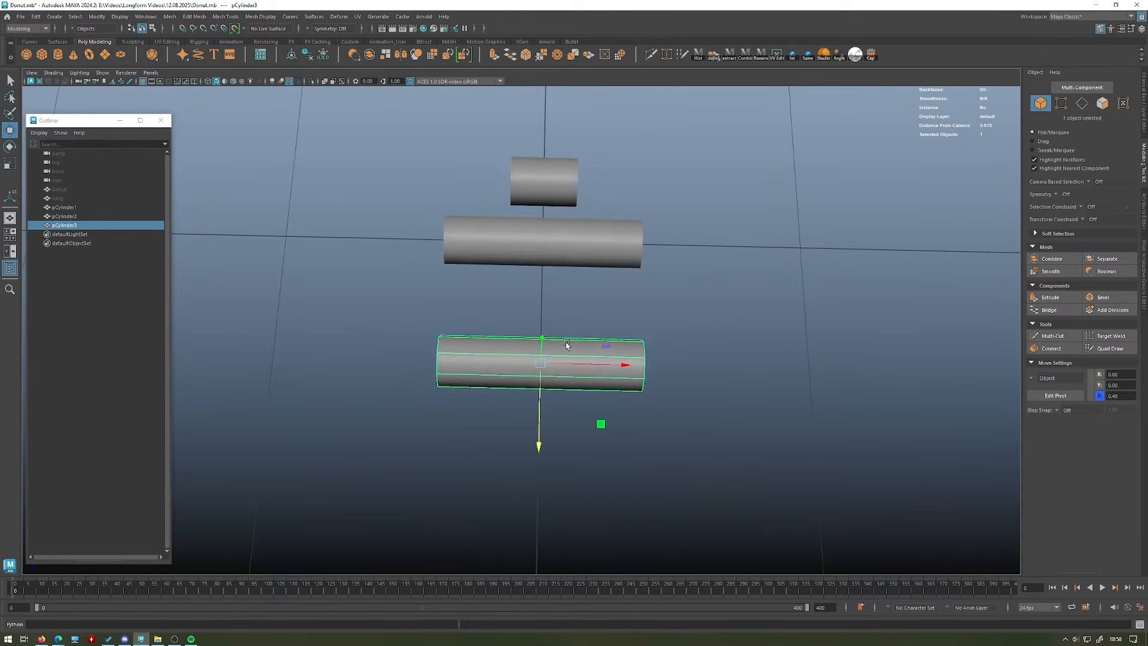
{"action": "middle_click_drag", "start_coordinate": [567, 355], "coordinate": [545, 343], "text": "alt"}
{"action": "left_click_drag", "start_coordinate": [544, 343], "coordinate": [550, 344], "text": "alt"}
{"action": "left_click", "coordinate": [1063, 336]}
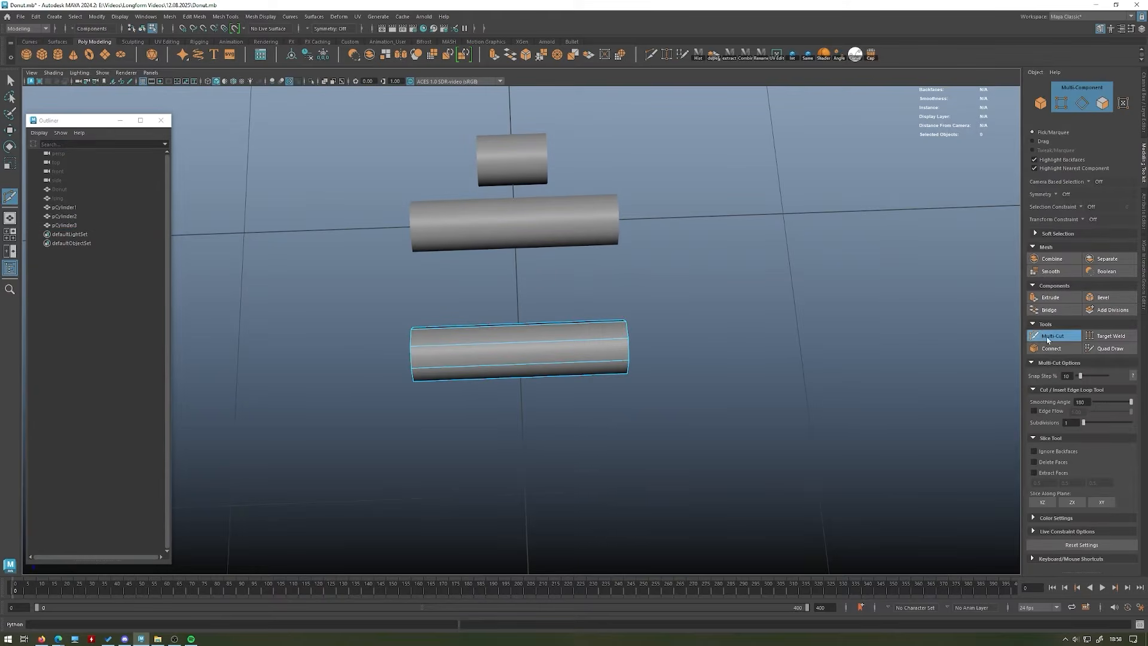
{"action": "left_click", "coordinate": [522, 344], "text": "ctrl"}
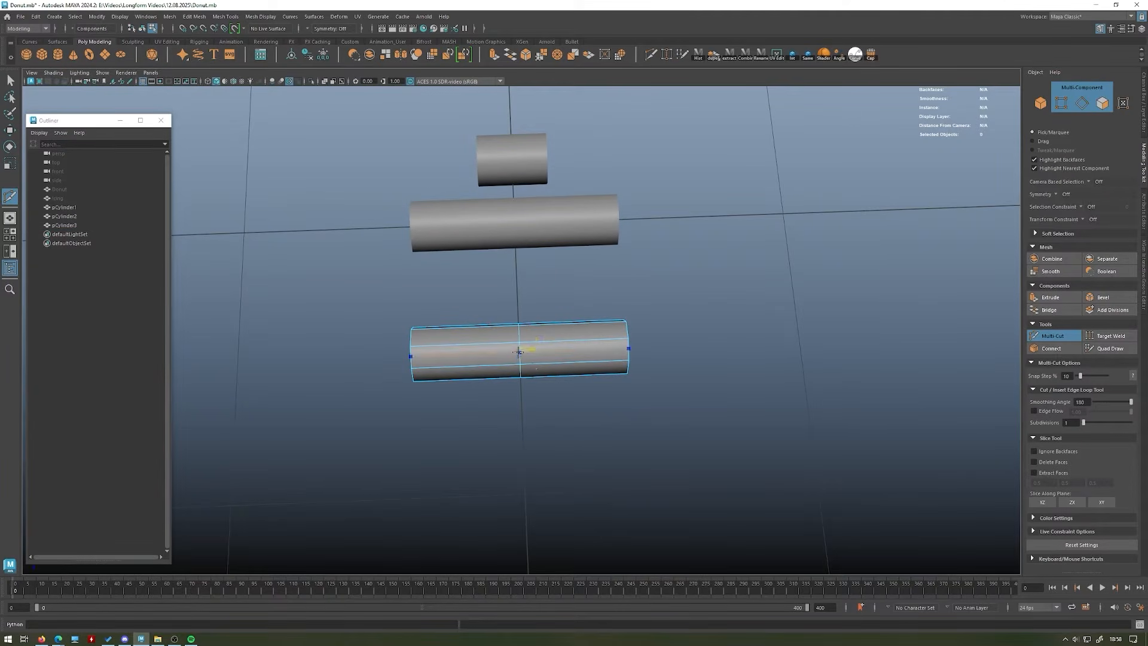
{"action": "left_click_drag", "start_coordinate": [600, 465], "coordinate": [564, 344], "text": "alt"}
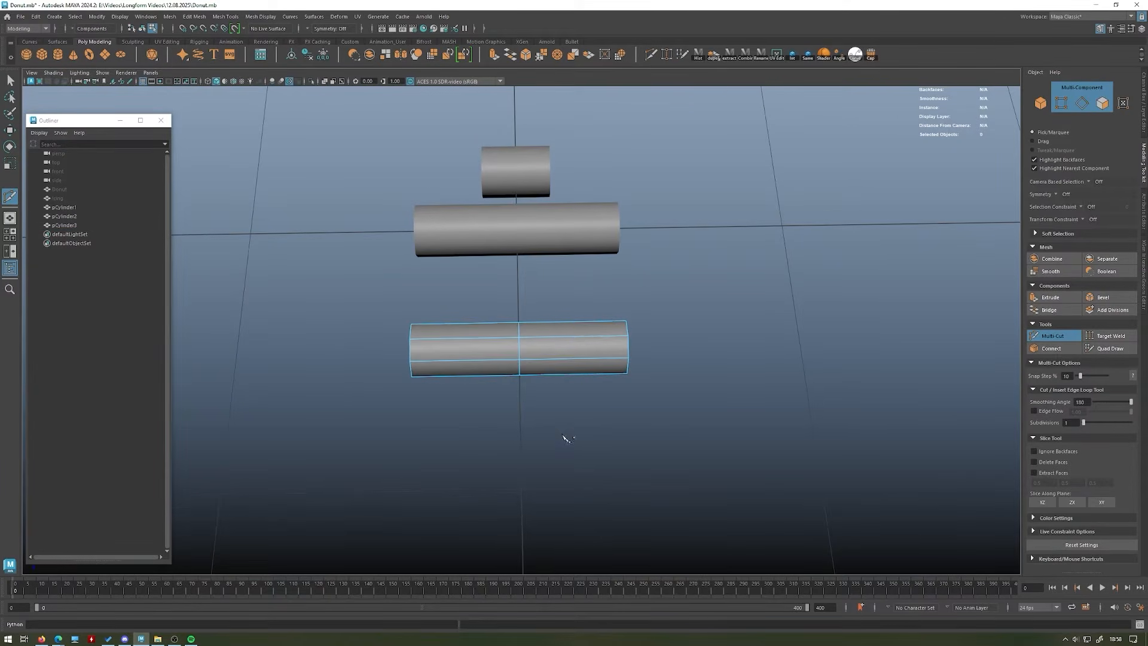
{"action": "left_click", "coordinate": [573, 346], "text": "ctrl"}
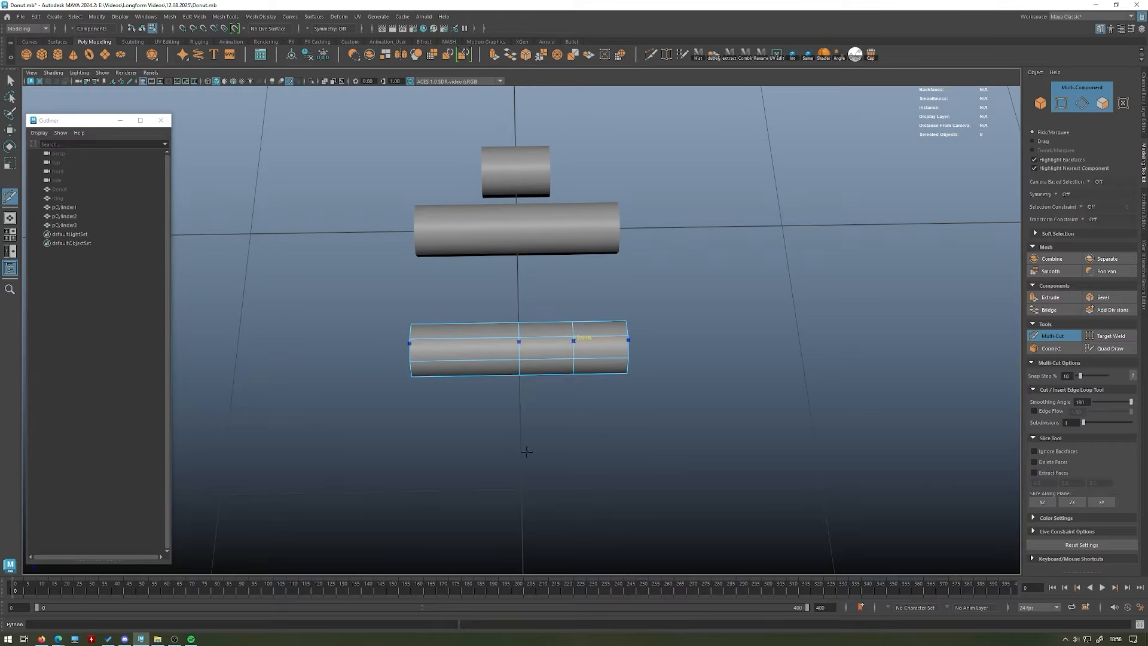
{"action": "left_click", "coordinate": [466, 347], "text": "ctrl"}
{"action": "left_click", "coordinate": [491, 346], "text": "ctrl"}
{"action": "left_click", "coordinate": [440, 352], "text": "ctrl"}
{"action": "left_click", "coordinate": [546, 347], "text": "ctrl"}
{"action": "left_click", "coordinate": [600, 347], "text": "ctrl"}
{"action": "left_click_drag", "start_coordinate": [597, 409], "coordinate": [669, 359], "text": "alt"}
{"action": "key", "text": "w"}
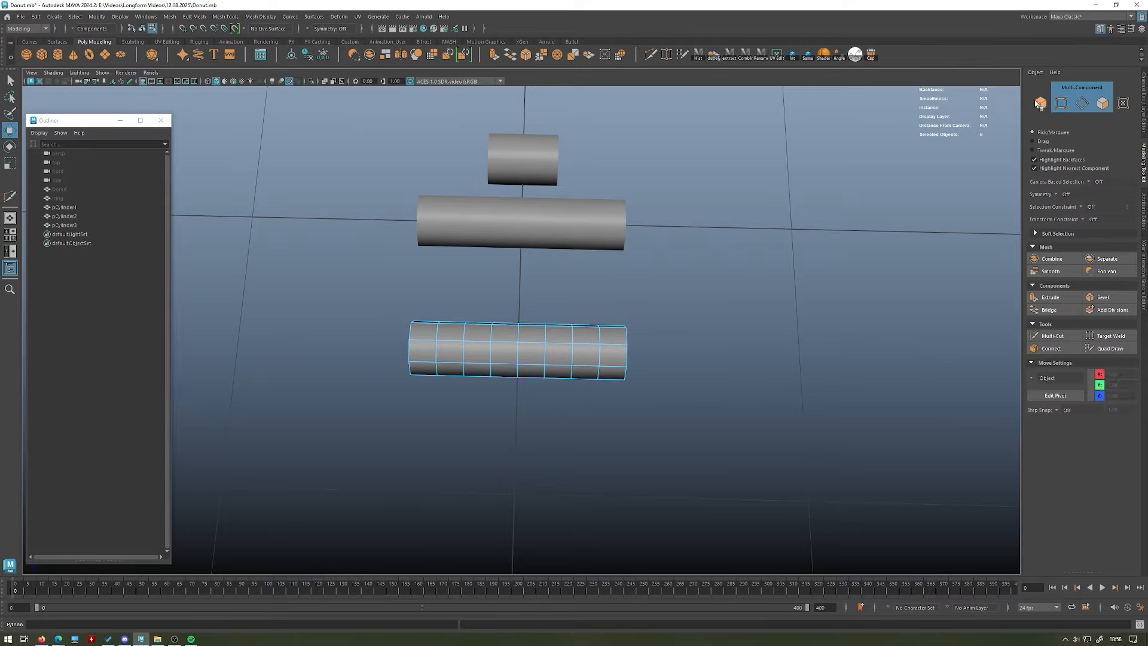
{"action": "left_click", "coordinate": [1036, 102]}
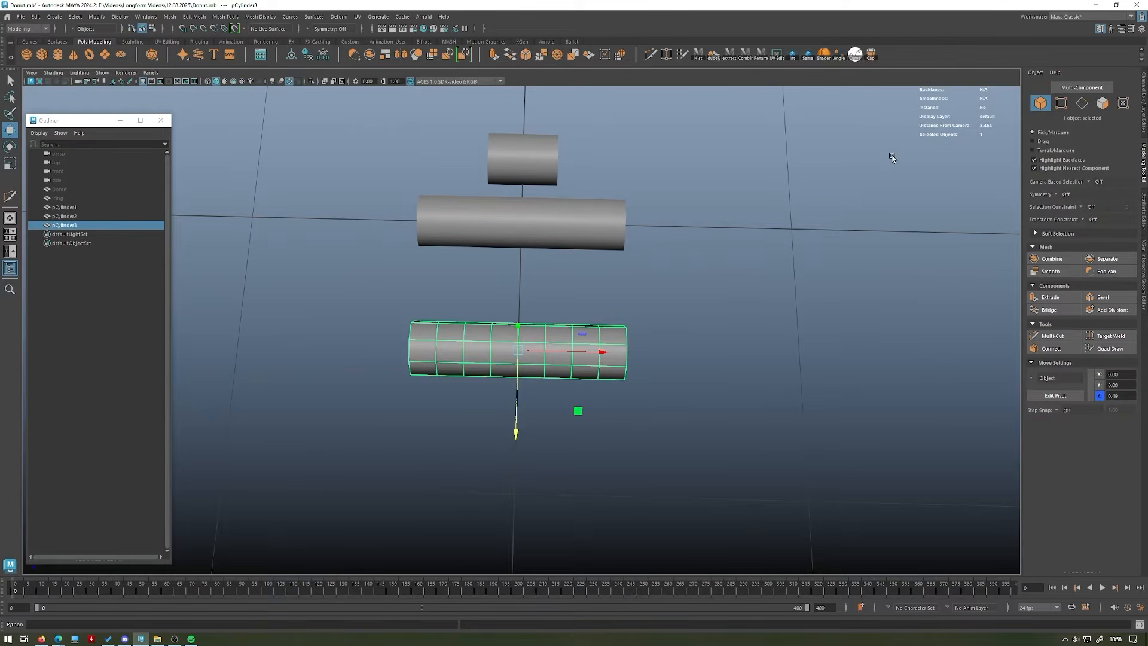
- Add a nonlinear Bend deformer to the segmented cylinder
{"action": "mouse_move", "coordinate": [664, 311]}
{"action": "left_mouse_down", "text": "alt"}
{"action": "mouse_move", "coordinate": [569, 323]}
{"action": "mouse_move", "coordinate": [680, 316]}
{"action": "left_mouse_up", "text": "alt"}
{"action": "left_click_drag", "start_coordinate": [656, 233], "coordinate": [653, 240], "text": "alt"}
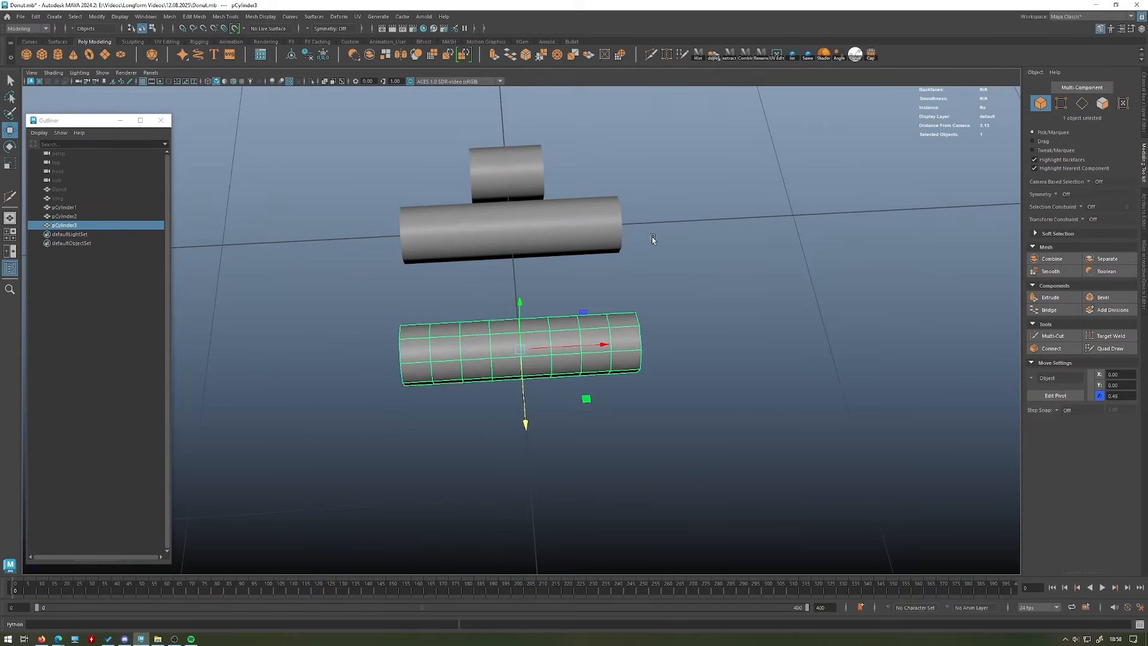
{"action": "key", "text": "alt"}
{"action": "left_click", "coordinate": [339, 17]}
{"action": "mouse_move", "coordinate": [393, 169]}
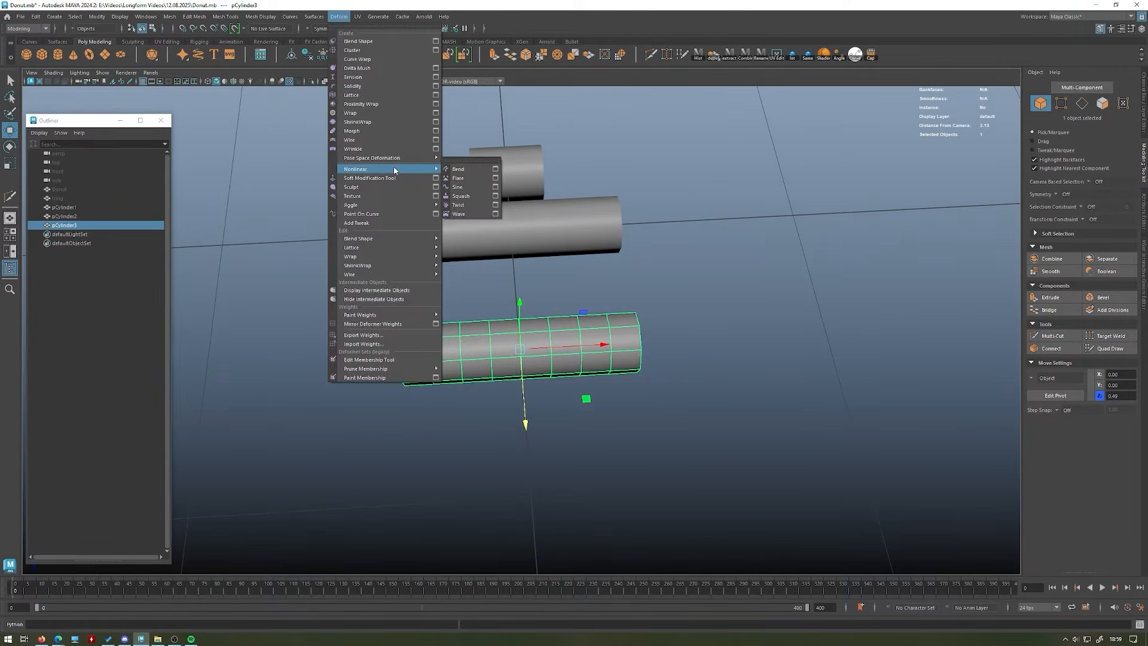
{"action": "left_click", "coordinate": [459, 169]}
{"action": "left_click_drag", "start_coordinate": [470, 167], "coordinate": [596, 214], "text": "alt"}
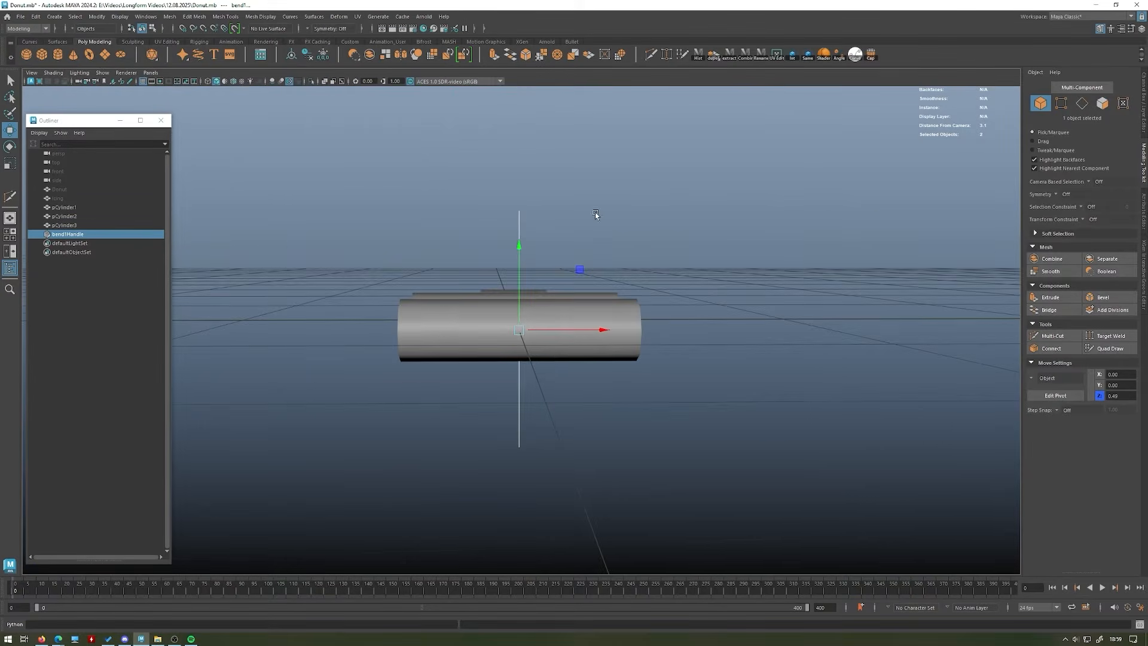
{"action": "left_click_drag", "start_coordinate": [522, 391], "coordinate": [909, 233], "text": "alt"}
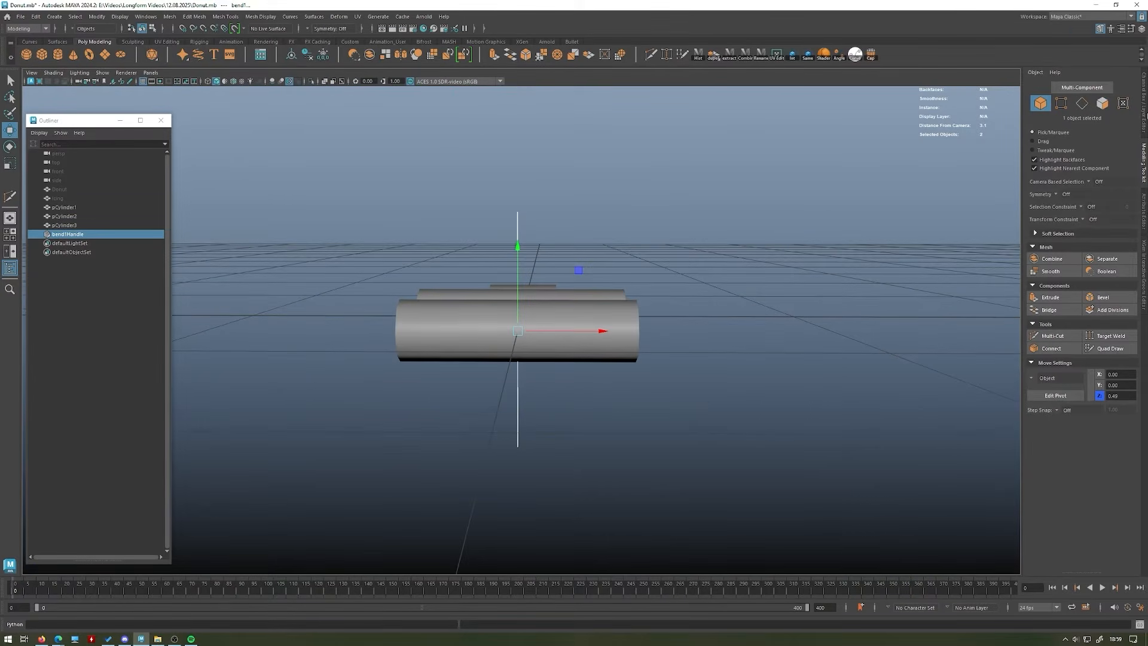
- Rotate the bend handle 90 degrees about Z so it runs along the cylinder's length, checking the alignment in wireframe
{"action": "key", "text": "e"}
{"action": "key", "text": "j"}
{"action": "mouse_move", "coordinate": [558, 258]}
{"action": "left_mouse_down"}
{"action": "mouse_move", "coordinate": [522, 253]}
{"action": "mouse_move", "coordinate": [524, 237]}
{"action": "mouse_move", "coordinate": [555, 265]}
{"action": "left_mouse_up"}
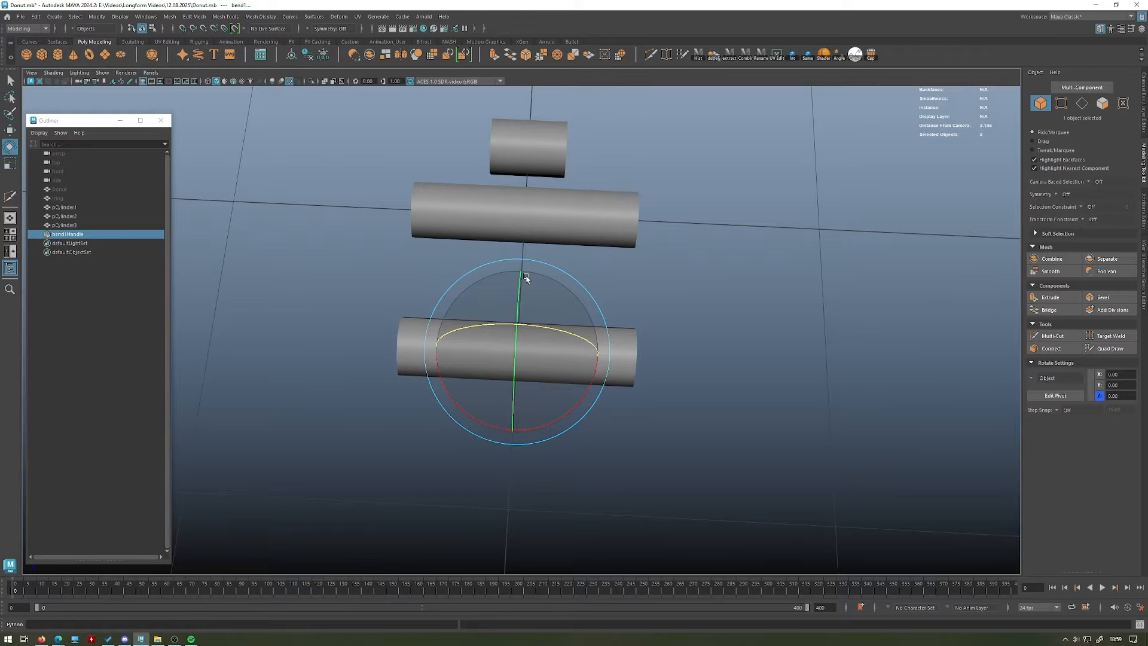
{"action": "key", "text": "4"}
{"action": "left_click_drag", "start_coordinate": [500, 256], "coordinate": [403, 338], "text": "alt"}
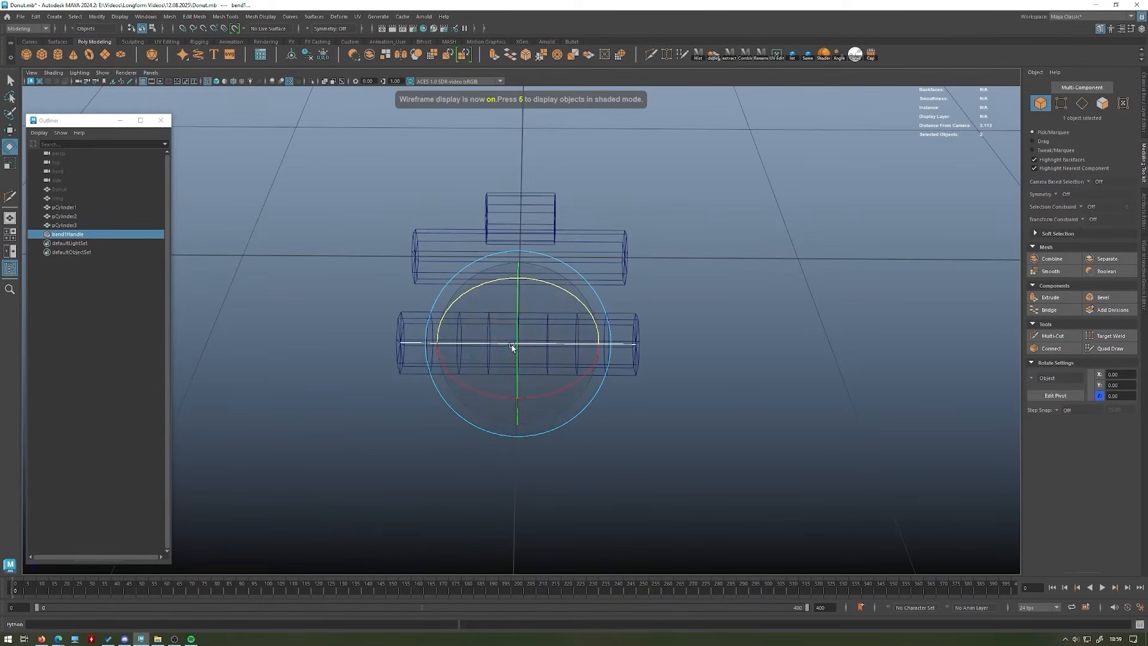
{"action": "mouse_move", "coordinate": [664, 354]}
{"action": "left_mouse_down", "text": "alt"}
{"action": "mouse_move", "coordinate": [542, 359]}
{"action": "mouse_move", "coordinate": [595, 335]}
{"action": "mouse_move", "coordinate": [500, 383]}
{"action": "mouse_move", "coordinate": [624, 319]}
{"action": "left_mouse_up", "text": "alt"}
{"action": "key", "text": "5"}
{"action": "key", "text": "w"}
- Try a bend curvature of 1 on the segmented cylinder and undo it
{"action": "left_click", "coordinate": [1143, 113]}
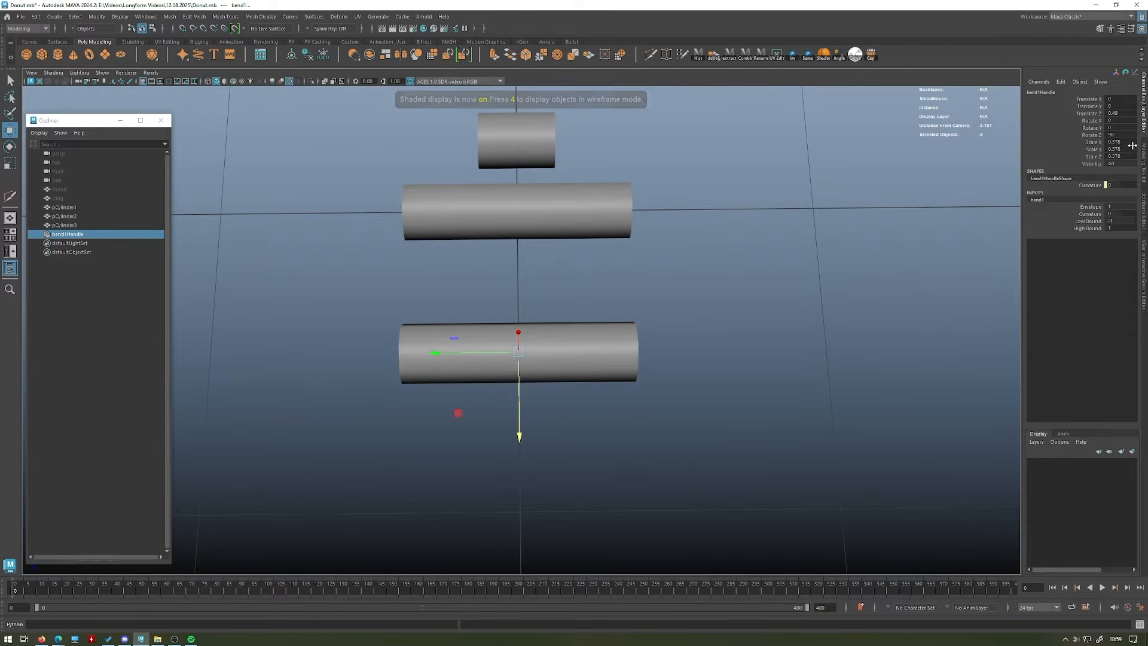
{"action": "left_click", "coordinate": [1089, 214]}
{"action": "left_click_drag", "start_coordinate": [816, 242], "coordinate": [717, 249], "text": "alt"}
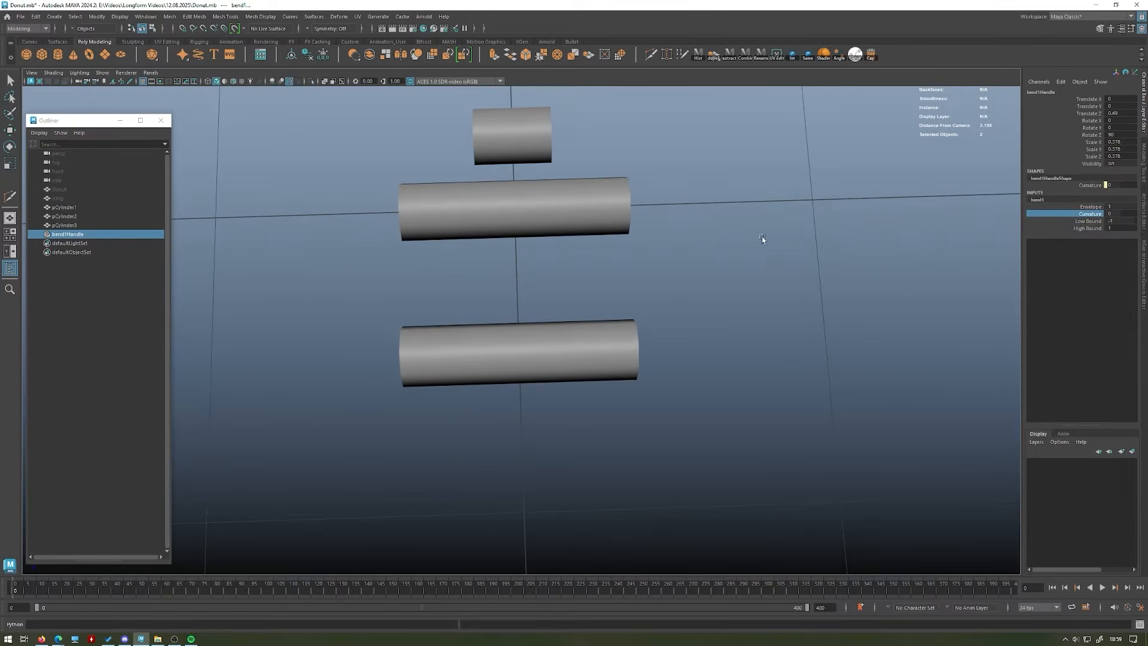
{"action": "double_click", "coordinate": [1115, 213]}
{"action": "type", "text": "1"}
{"action": "key", "text": "Return"}
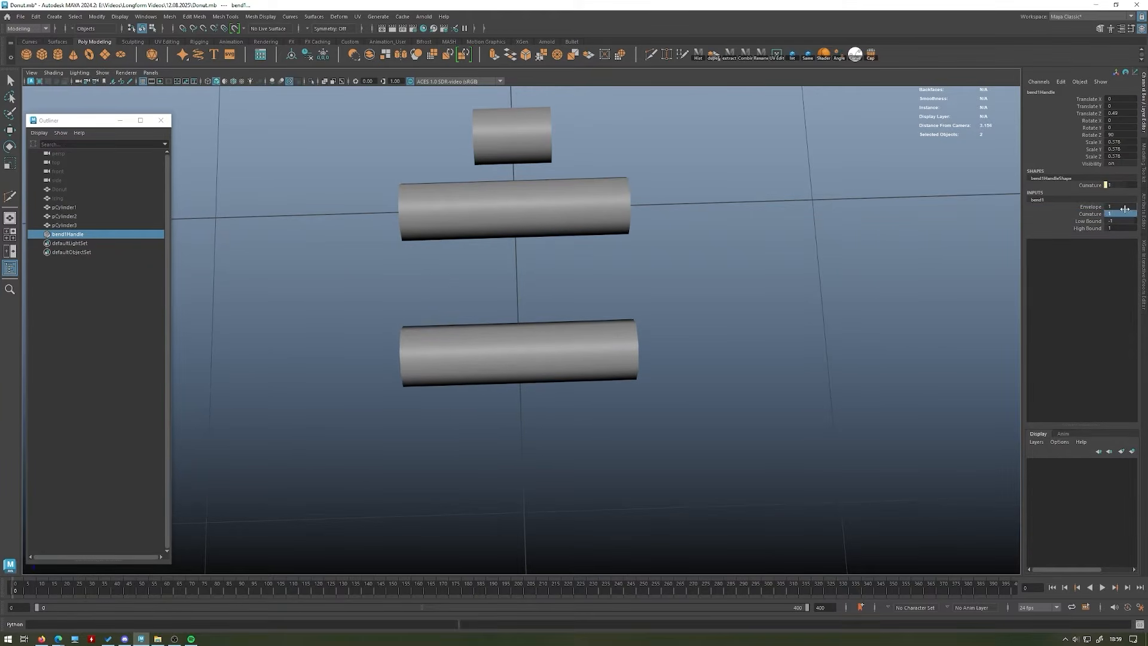
{"action": "left_click_drag", "start_coordinate": [992, 222], "coordinate": [718, 304], "text": "alt"}
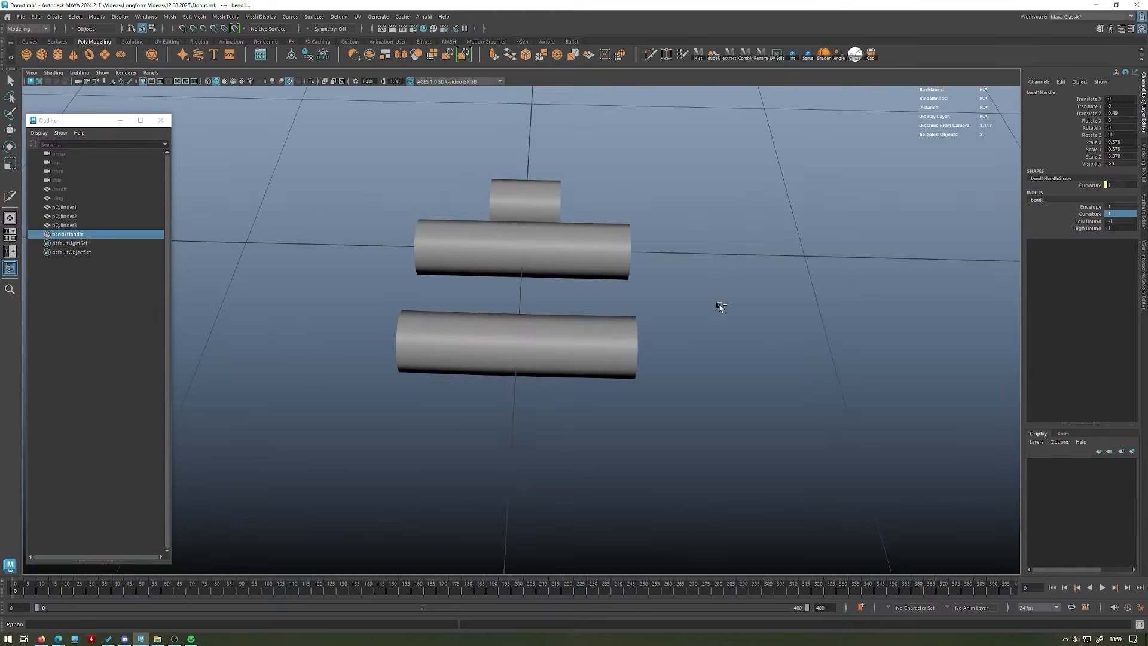
{"action": "key", "text": "ctrl+z"}
{"action": "key", "text": "ctrl+z"}
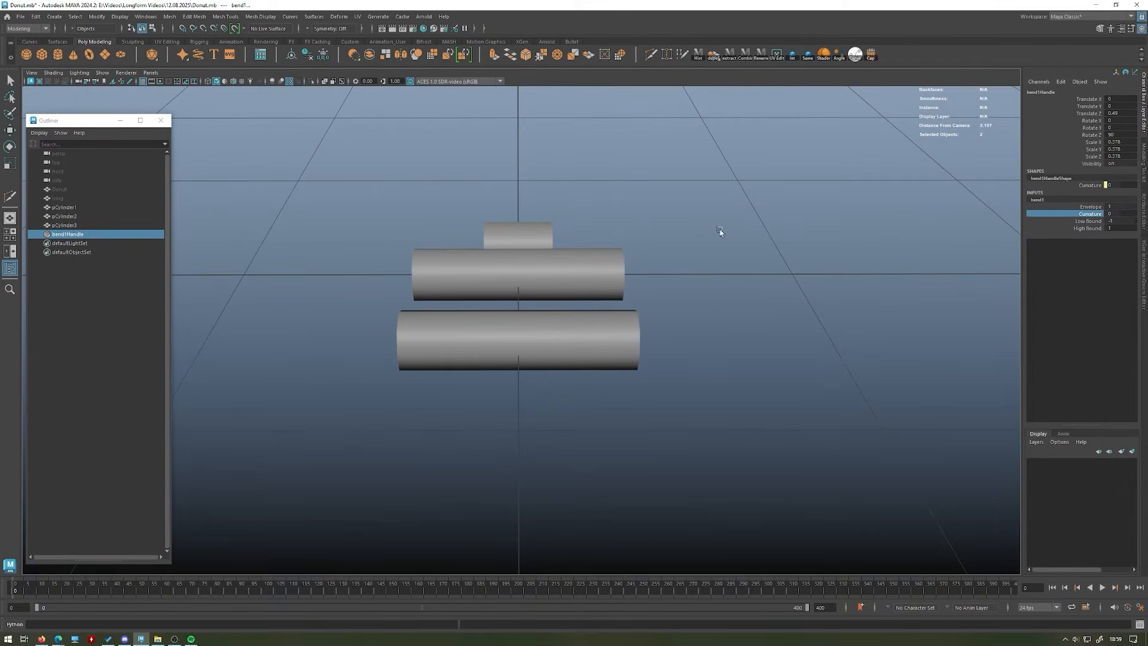
{"action": "left_click_drag", "start_coordinate": [719, 232], "coordinate": [713, 265], "text": "alt"}
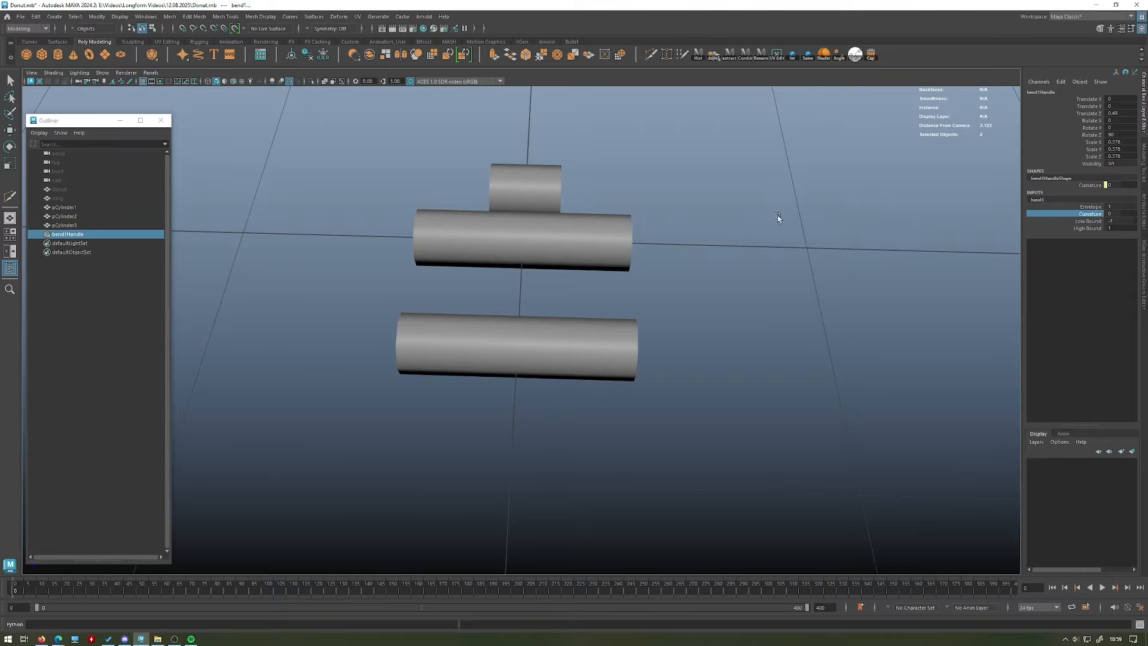
- Try bending the cylinder by adjusting the curvature interactively and undo the change
{"action": "middle_click_drag", "start_coordinate": [375, 213], "coordinate": [417, 259]}
{"action": "left_click_drag", "start_coordinate": [496, 299], "coordinate": [503, 268], "text": "alt"}
{"action": "left_click_drag", "start_coordinate": [643, 229], "coordinate": [589, 256], "text": "alt"}
{"action": "key", "text": "ctrl+z"}
- Rotate the bend handle to 90 degrees in X and -90 in Y, and bend the cylinder with a curvature of about 60.7
{"action": "key", "text": "e"}
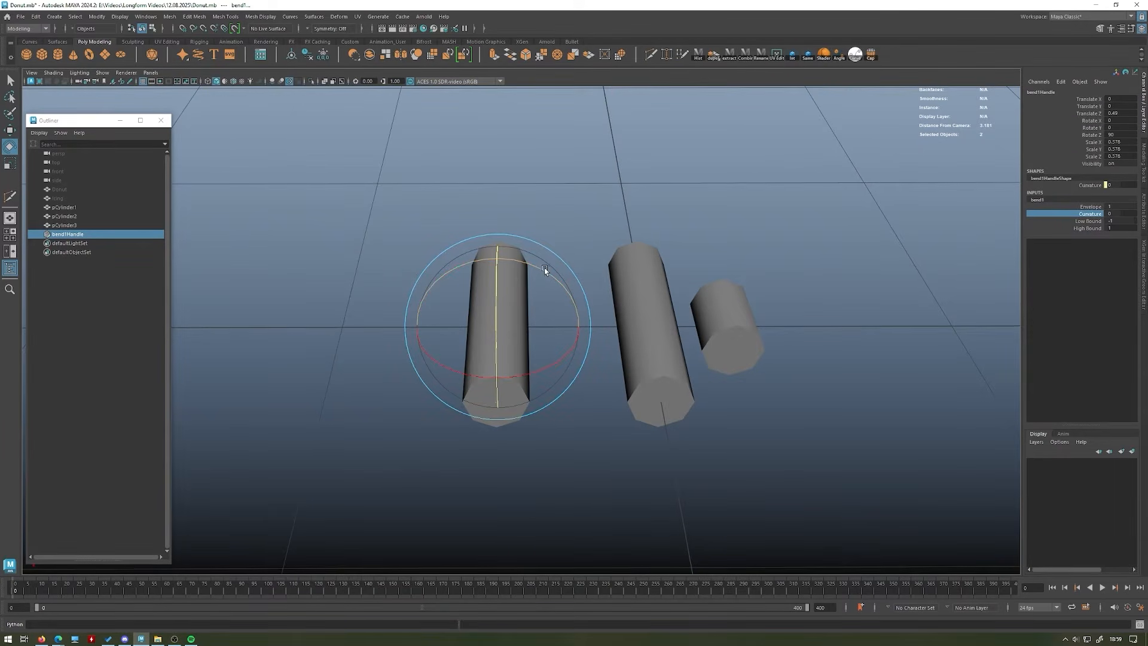
{"action": "left_click_drag", "start_coordinate": [546, 272], "coordinate": [489, 267]}
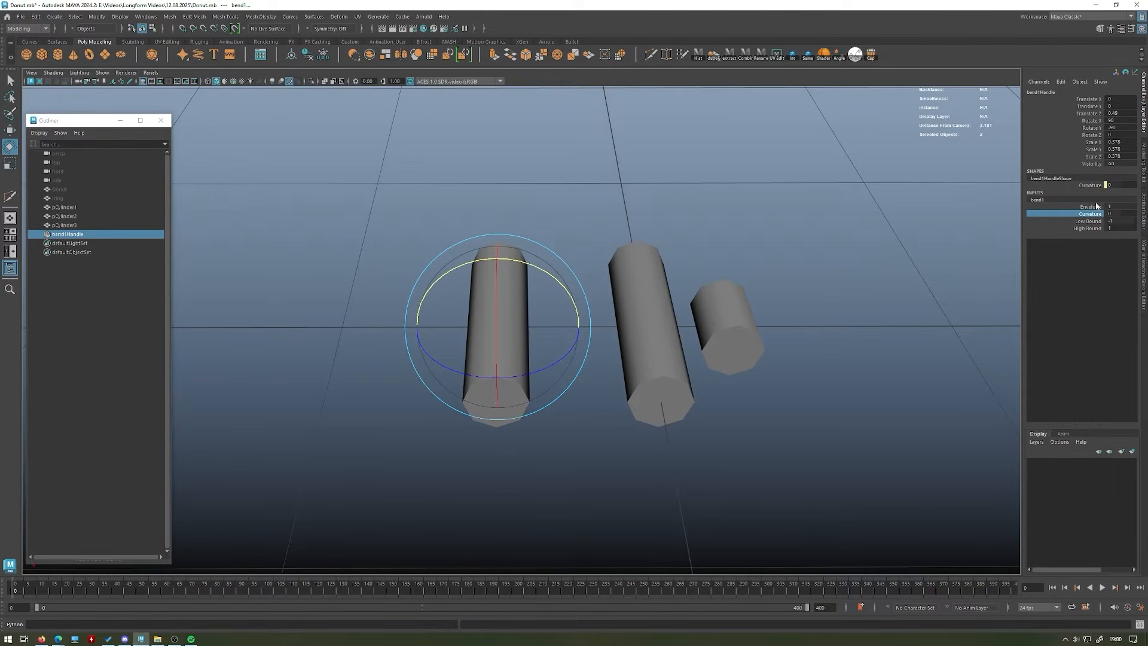
{"action": "left_click_drag", "start_coordinate": [695, 209], "coordinate": [679, 251], "text": "alt"}
{"action": "middle_click_drag", "start_coordinate": [587, 232], "coordinate": [607, 232]}
{"action": "left_click_drag", "start_coordinate": [608, 231], "coordinate": [584, 244], "text": "alt"}
{"action": "middle_click_drag", "start_coordinate": [541, 243], "coordinate": [544, 242]}
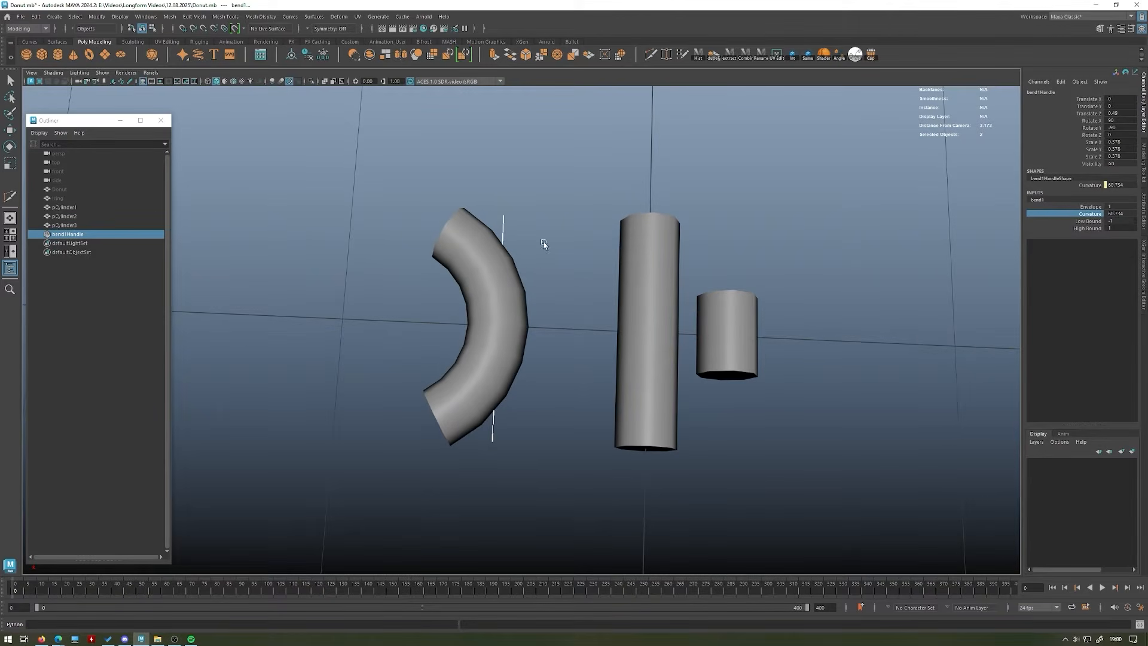
- Try freezing the bent cylinder's transformations and undo it
{"action": "left_click_drag", "start_coordinate": [536, 289], "coordinate": [548, 275], "text": "alt"}
{"action": "left_click", "coordinate": [518, 303]}
{"action": "key", "text": "w"}
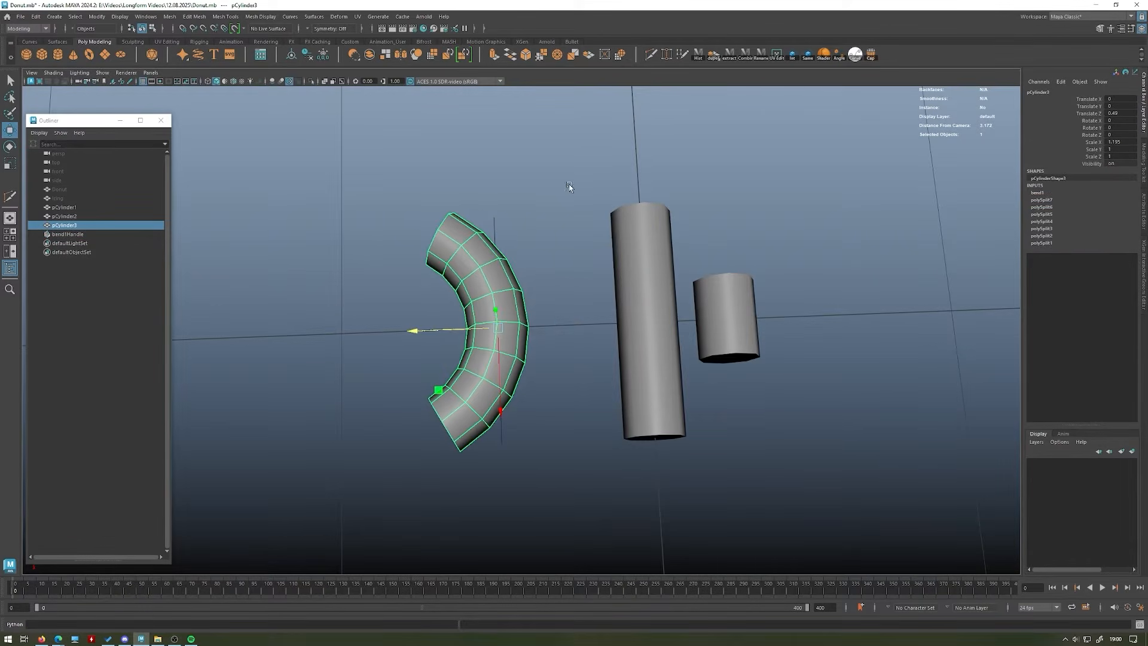
{"action": "left_click", "coordinate": [38, 17]}
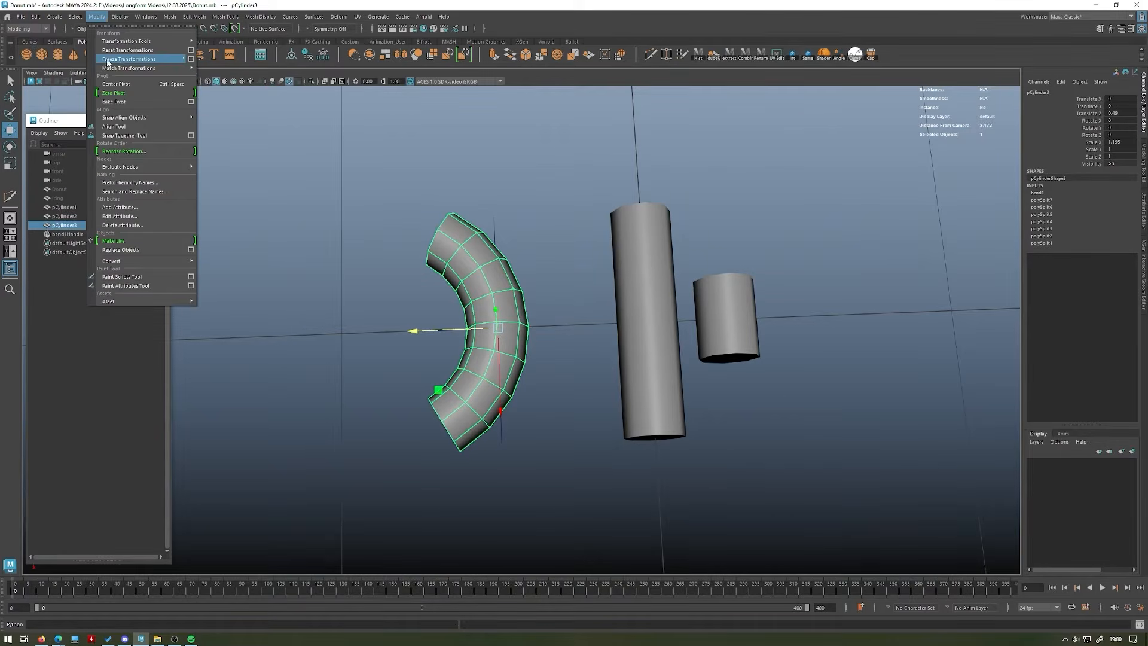
{"action": "left_click", "coordinate": [123, 59]}
{"action": "key", "text": "ctrl+z"}
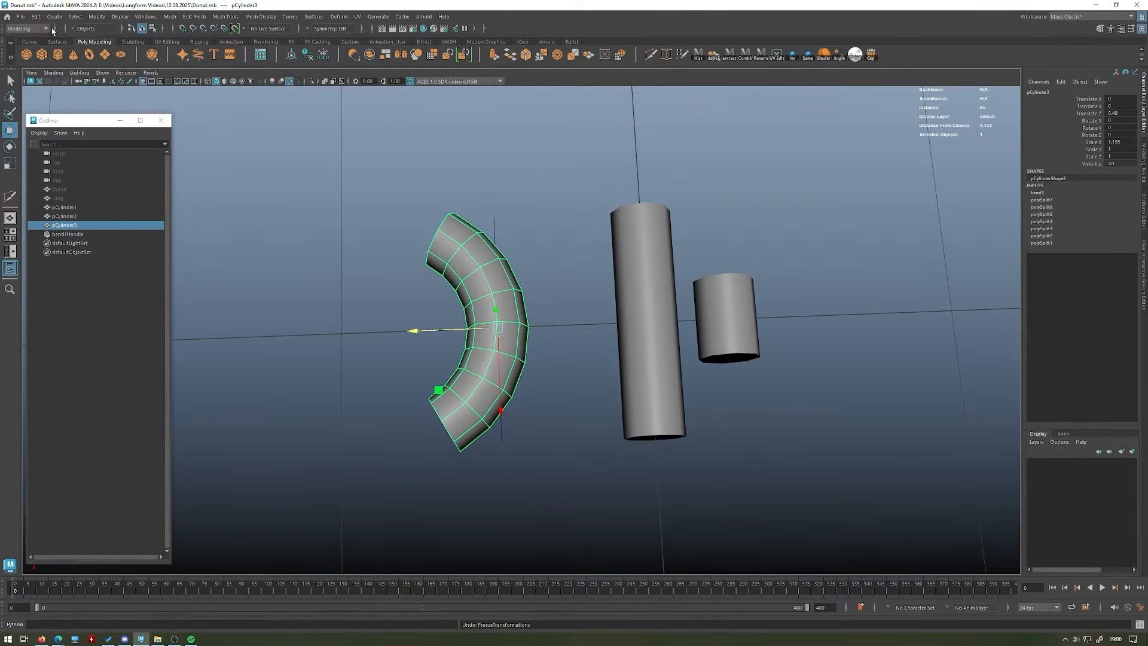
- Delete all construction history in the scene to bake the bend into the cylinder
{"action": "left_click", "coordinate": [34, 18]}
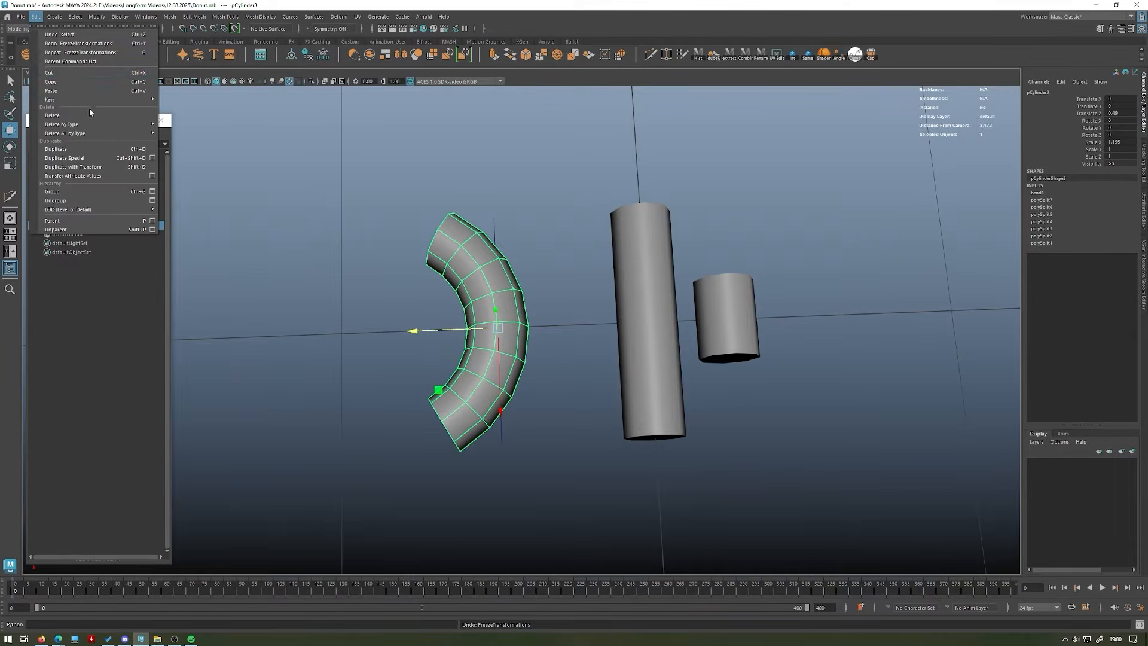
{"action": "mouse_move", "coordinate": [90, 133]}
{"action": "left_click", "coordinate": [181, 135]}
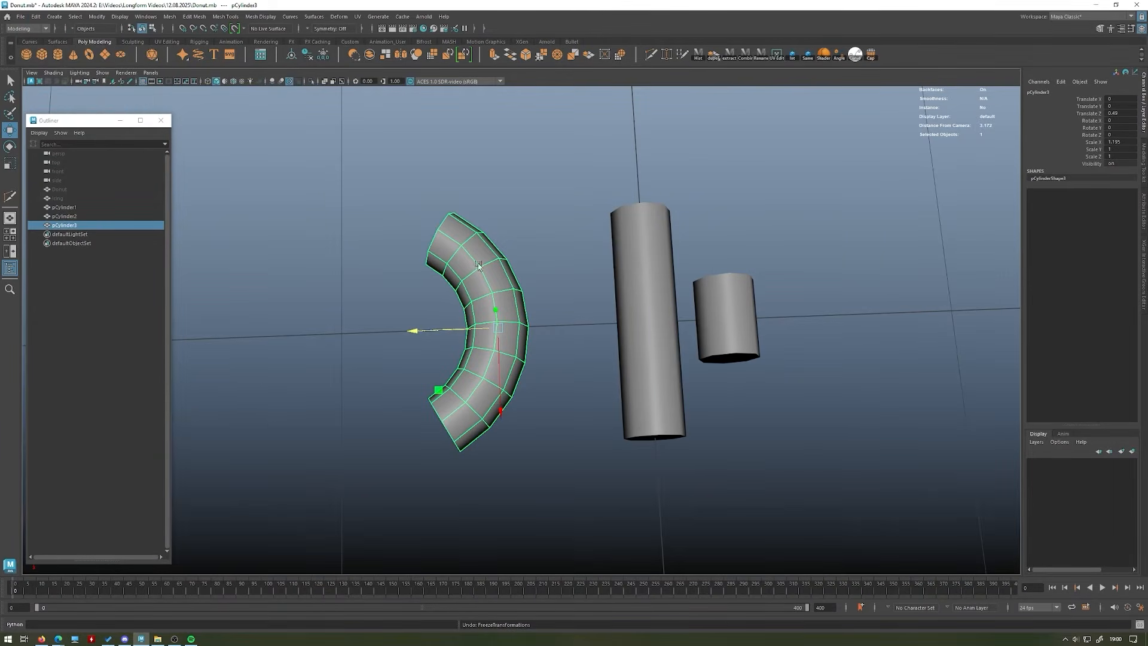
- Freeze the transformations of the bent cylinder
{"action": "left_click", "coordinate": [97, 17]}
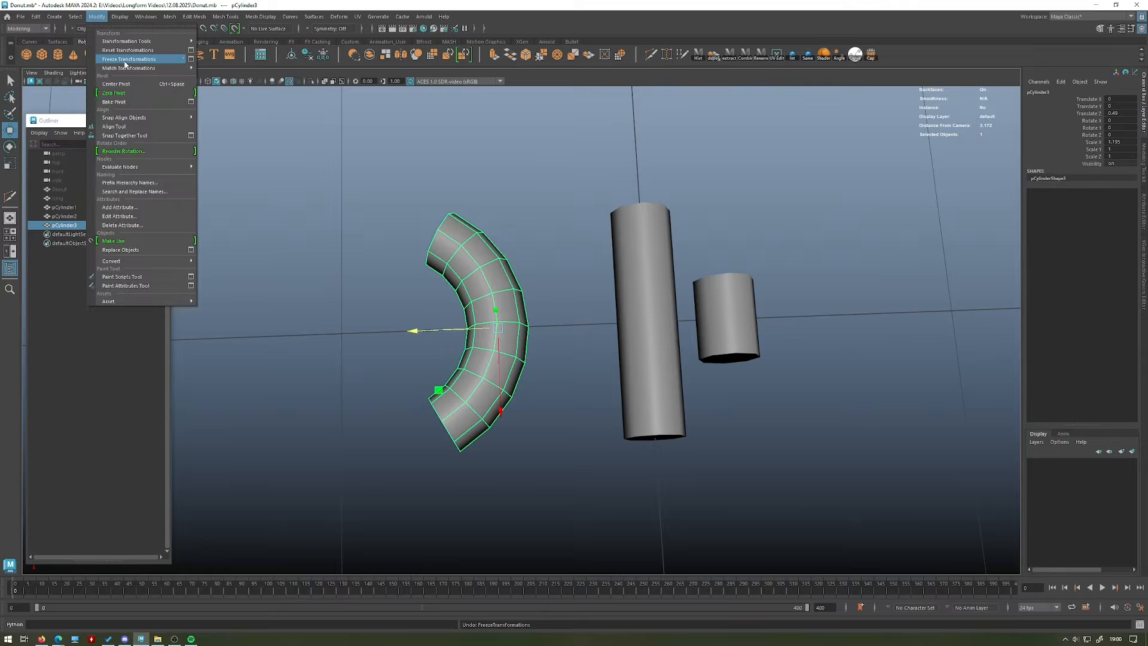
{"action": "left_click", "coordinate": [120, 57]}
{"action": "left_click", "coordinate": [554, 254]}
{"action": "left_click", "coordinate": [480, 340]}
{"action": "left_click_drag", "start_coordinate": [451, 330], "coordinate": [480, 330]}
- Select all three cylinders together and freeze their transformations
{"action": "left_click", "coordinate": [824, 277]}
{"action": "scroll", "coordinate": [824, 278], "scroll_direction": "down", "scroll_amount": 3}
{"action": "left_click_drag", "start_coordinate": [787, 419], "coordinate": [363, 190]}
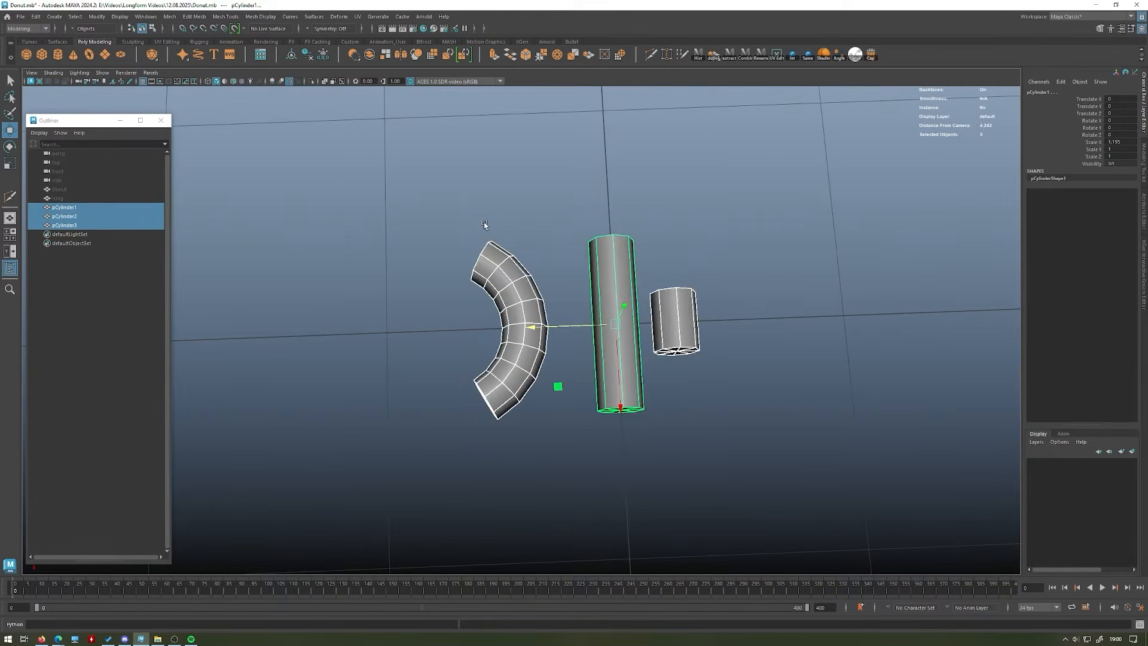
{"action": "left_click_drag", "start_coordinate": [483, 222], "coordinate": [476, 186], "text": "alt"}
{"action": "left_click", "coordinate": [97, 16]}
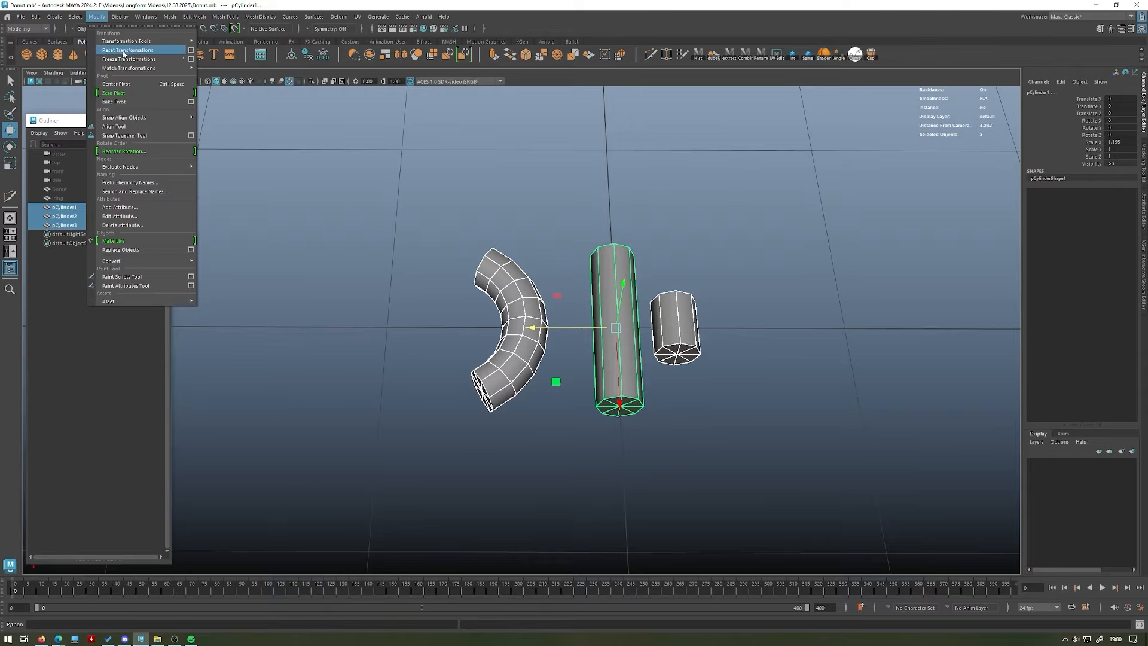
{"action": "left_click", "coordinate": [124, 59]}
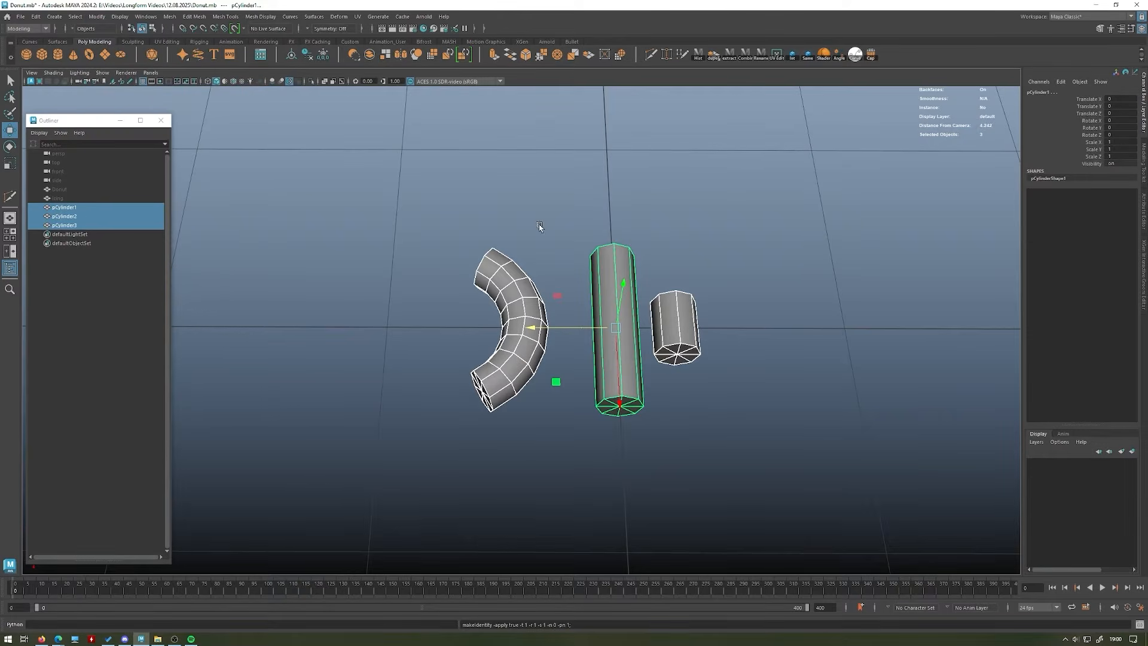
- Snap the bent and short cylinders to the world origin so they overlap the long cylinder's centre
{"action": "middle_click_drag", "start_coordinate": [617, 230], "coordinate": [538, 263], "text": "alt"}
{"action": "left_click_drag", "start_coordinate": [538, 263], "coordinate": [544, 297], "text": "alt"}
{"action": "left_click", "coordinate": [446, 352]}
{"action": "key", "text": "x"}
{"action": "left_click_drag", "start_coordinate": [440, 351], "coordinate": [538, 350]}
{"action": "left_click", "coordinate": [607, 350]}
{"action": "left_click_drag", "start_coordinate": [607, 350], "coordinate": [588, 323]}
- Freeze the transformations of all three overlapping cylinders at the origin
{"action": "left_click_drag", "start_coordinate": [598, 347], "coordinate": [428, 274]}
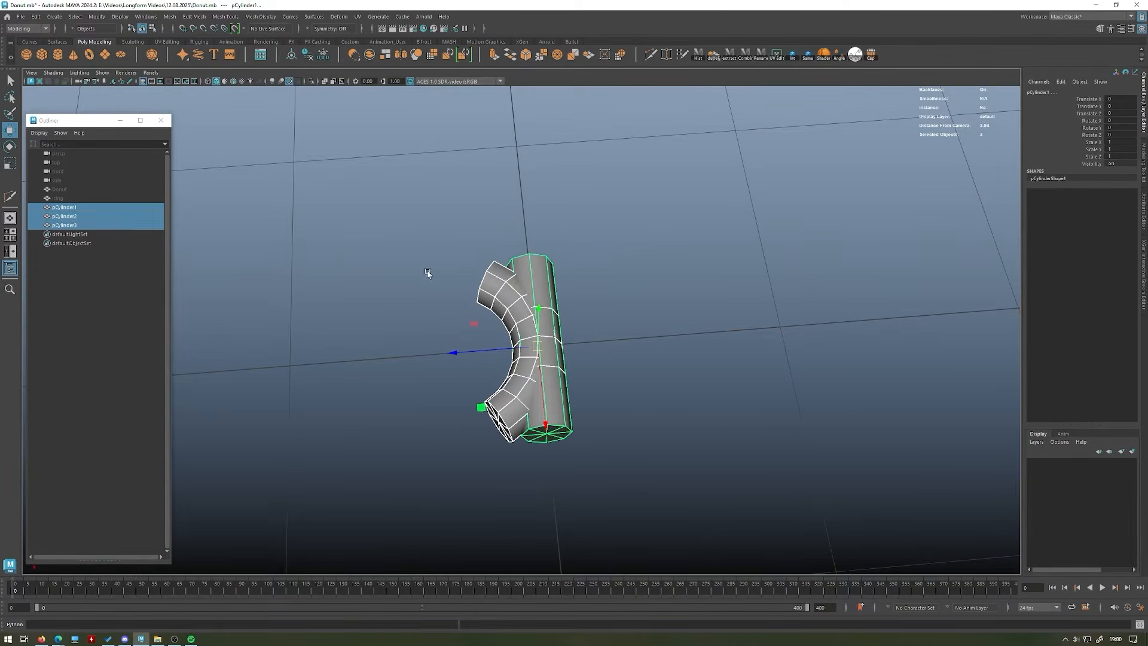
{"action": "left_click", "coordinate": [97, 16]}
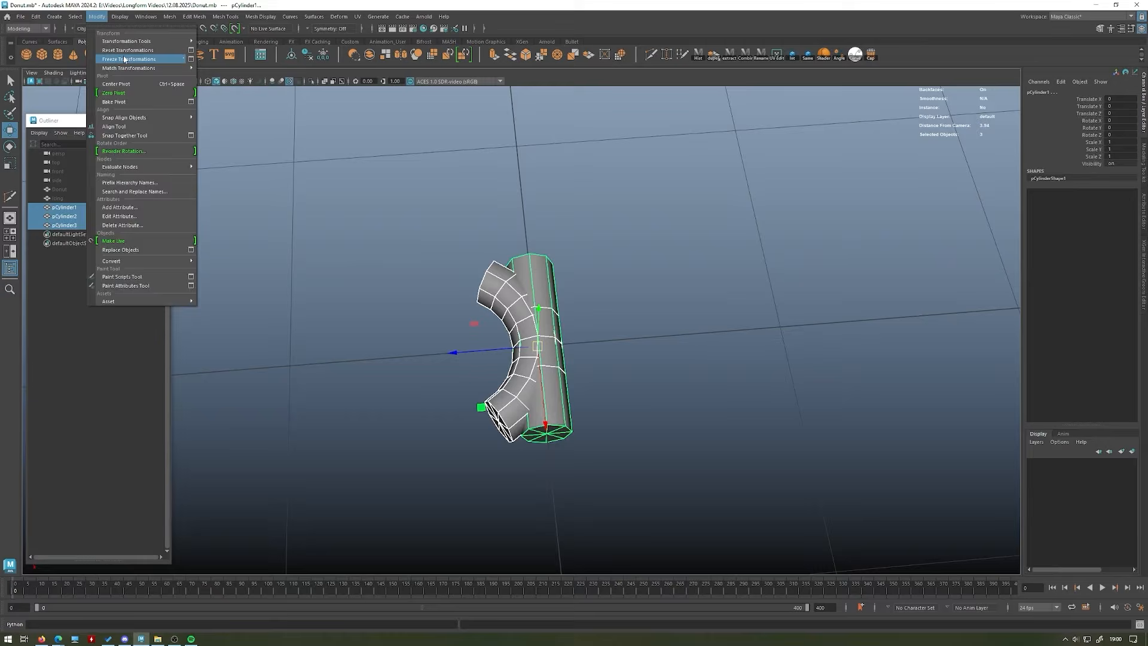
{"action": "left_click", "coordinate": [125, 60]}
- Unhide the donut and the icing
{"action": "left_click", "coordinate": [499, 174]}
{"action": "left_click_drag", "start_coordinate": [499, 174], "coordinate": [575, 201], "text": "alt"}
{"action": "scroll", "coordinate": [502, 185], "scroll_direction": "down", "scroll_amount": 6}
{"action": "left_click", "coordinate": [93, 188]}
{"action": "key", "text": "h"}
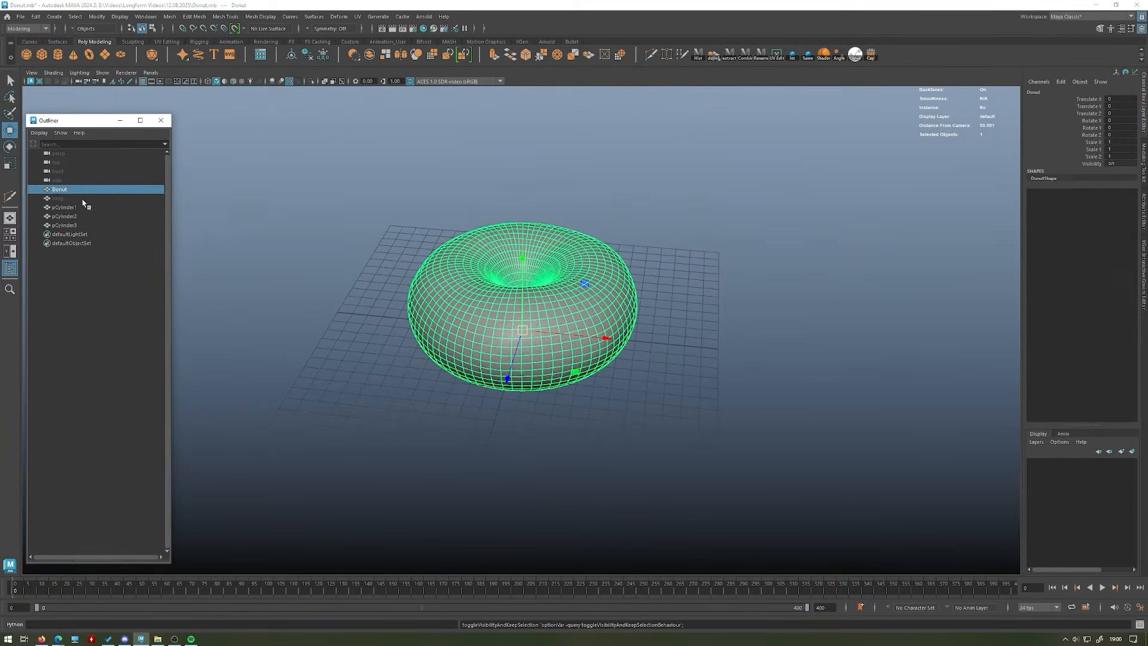
{"action": "left_click", "coordinate": [85, 198]}
{"action": "key", "text": "h"}
- Examine in wireframe how small the sprinkles are inside the donut and icing, and return to shaded display
{"action": "key", "text": "4"}
{"action": "scroll", "coordinate": [668, 277], "scroll_direction": "up", "scroll_amount": 5}
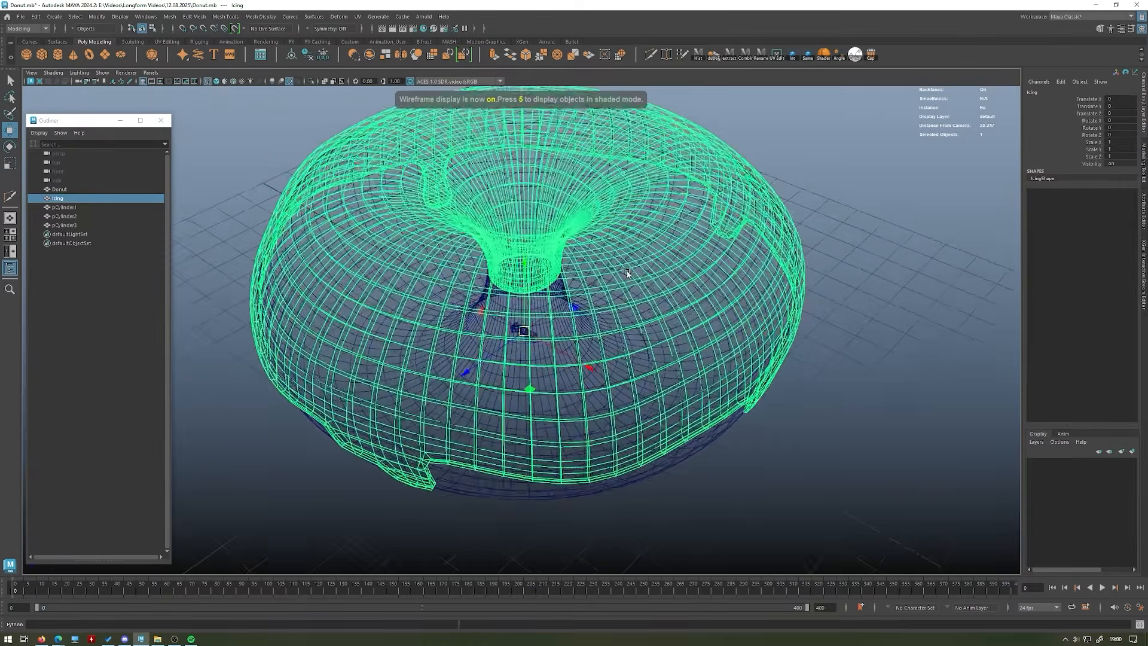
{"action": "left_click_drag", "start_coordinate": [668, 277], "coordinate": [688, 335], "text": "alt"}
{"action": "left_click", "coordinate": [820, 238]}
{"action": "scroll", "coordinate": [430, 228], "scroll_direction": "down", "scroll_amount": 4}
{"action": "left_click_drag", "start_coordinate": [430, 227], "coordinate": [524, 372], "text": "alt"}
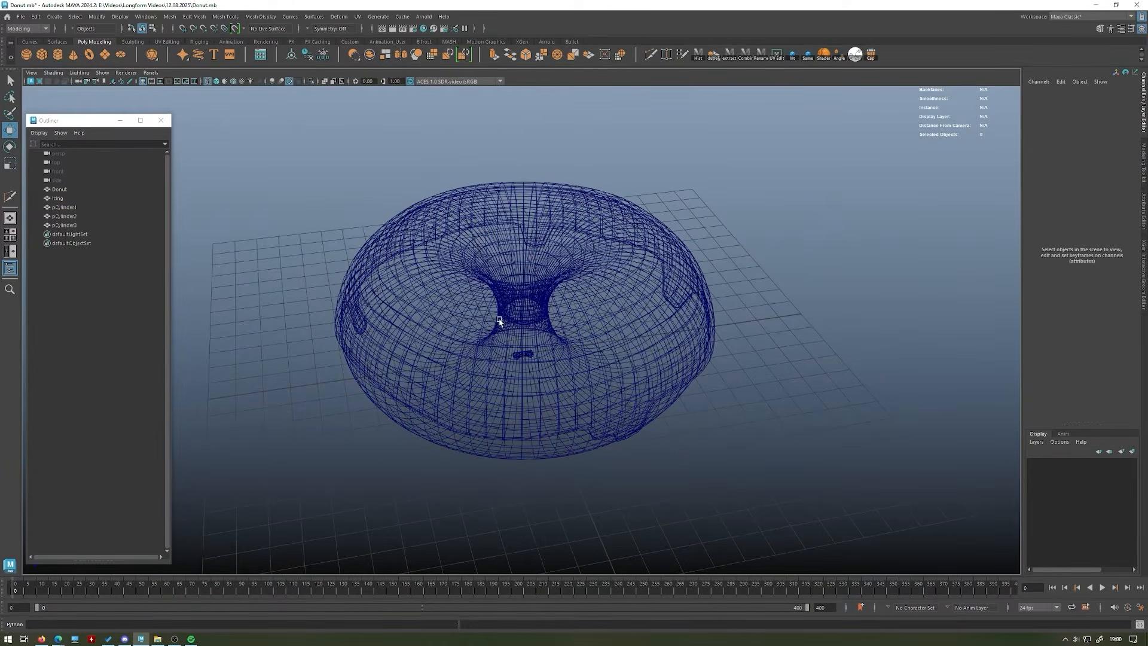
{"action": "left_click_drag", "start_coordinate": [544, 372], "coordinate": [555, 369], "text": "alt"}
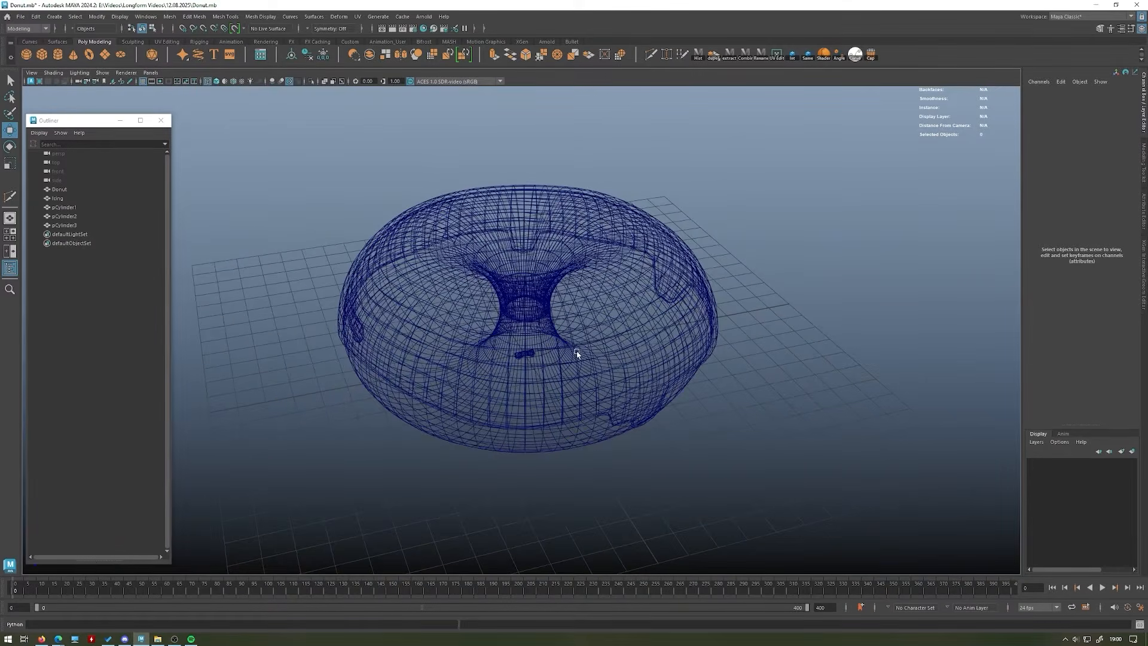
{"action": "key", "text": "5"}
{"action": "mouse_move", "coordinate": [623, 298]}
{"action": "left_mouse_down", "text": "alt"}
{"action": "mouse_move", "coordinate": [662, 213]}
{"action": "mouse_move", "coordinate": [659, 258]}
{"action": "left_mouse_up", "text": "alt"}
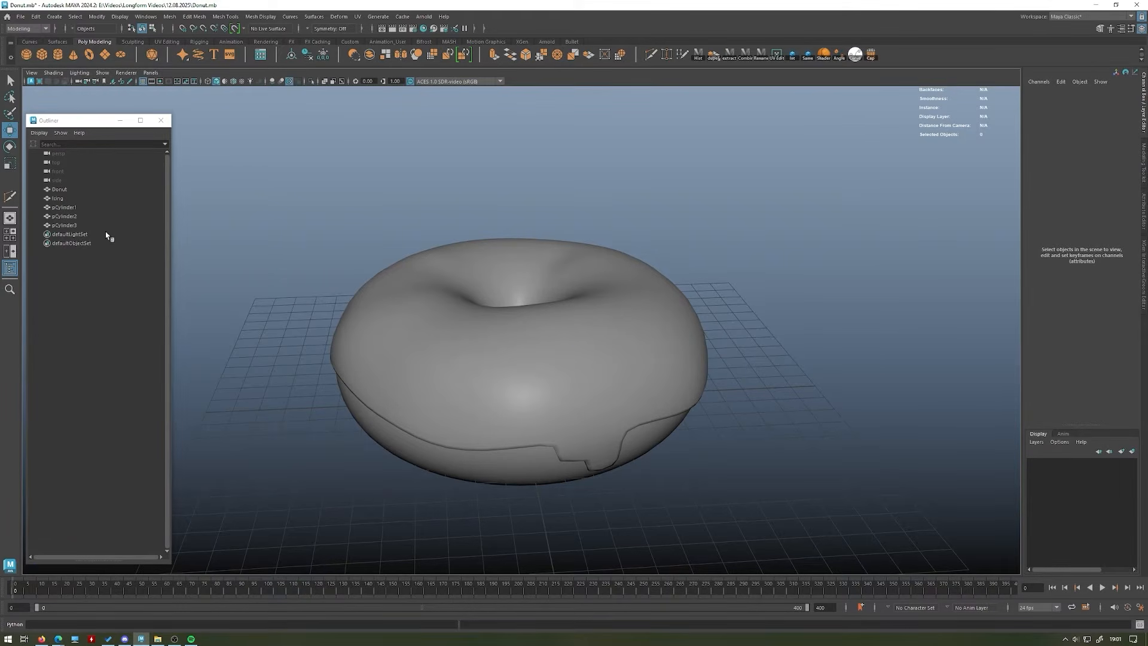
- Try placing the first sprinkle cylinder on the icing by hand, plus a duplicate moved and rotated to a different spot
{"action": "left_click", "coordinate": [64, 207]}
{"action": "scroll", "coordinate": [530, 424], "scroll_direction": "up", "scroll_amount": 2}
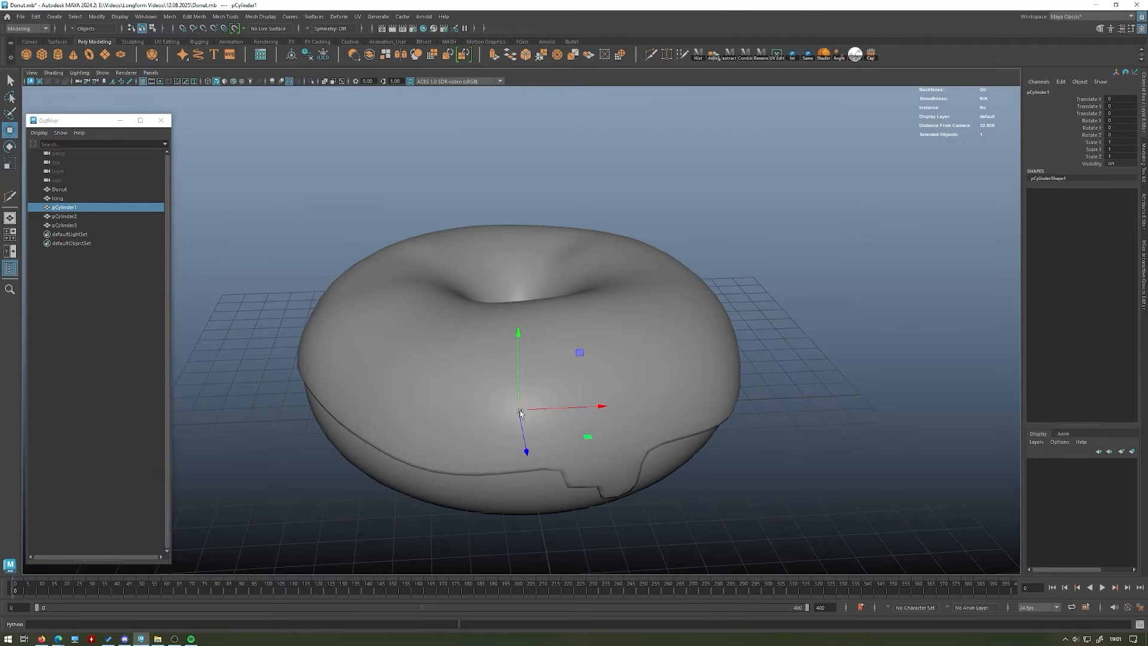
{"action": "left_click_drag", "start_coordinate": [521, 372], "coordinate": [539, 299]}
{"action": "left_click_drag", "start_coordinate": [595, 367], "coordinate": [426, 353]}
{"action": "left_click_drag", "start_coordinate": [409, 290], "coordinate": [410, 294]}
{"action": "key", "text": "e"}
{"action": "left_click_drag", "start_coordinate": [448, 249], "coordinate": [565, 382]}
{"action": "key", "text": "ctrl+d"}
{"action": "key", "text": "w"}
{"action": "key", "text": "e"}
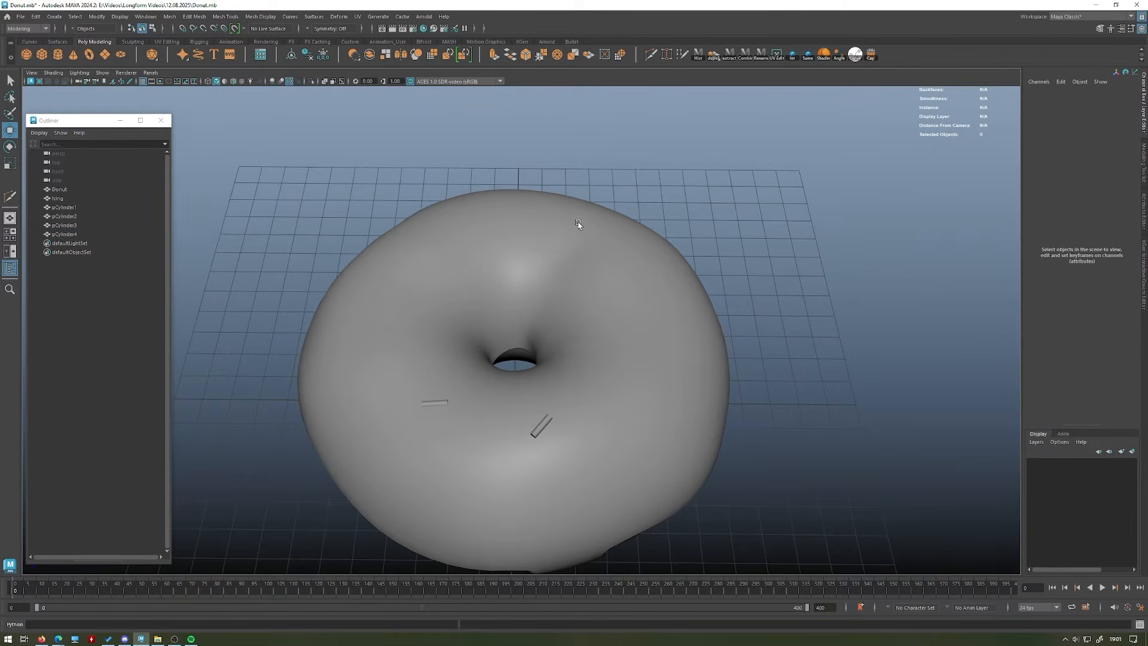
- Undo the manual sprinkle placement and its duplicate, returning the cylinder to the origin, and clear the selection
{"action": "key", "text": "alt"}
{"action": "key", "text": "ctrl+z"}
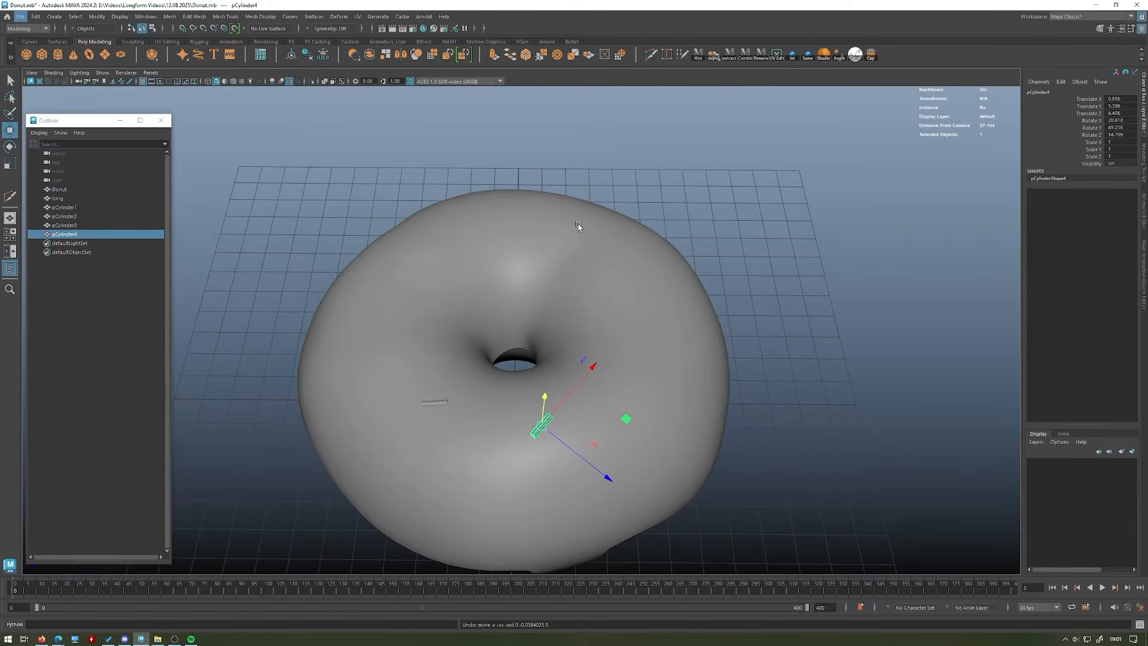
{"action": "key", "text": "ctrl+z"}
{"action": "key", "text": "ctrl+z"}
{"action": "key", "text": "ctrl+z"}
{"action": "key", "text": "ctrl+z"}
{"action": "key", "text": "ctrl+z"}
{"action": "key", "text": "ctrl+z"}
{"action": "key", "text": "ctrl+z"}
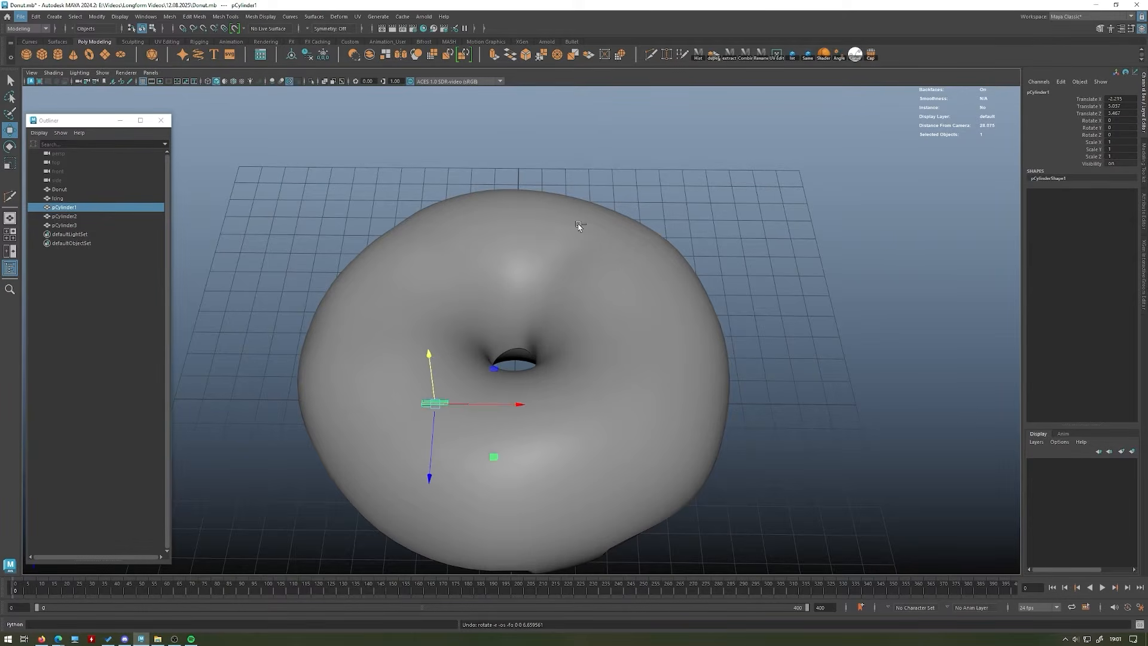
{"action": "key", "text": "ctrl+z"}
{"action": "key", "text": "ctrl+z"}
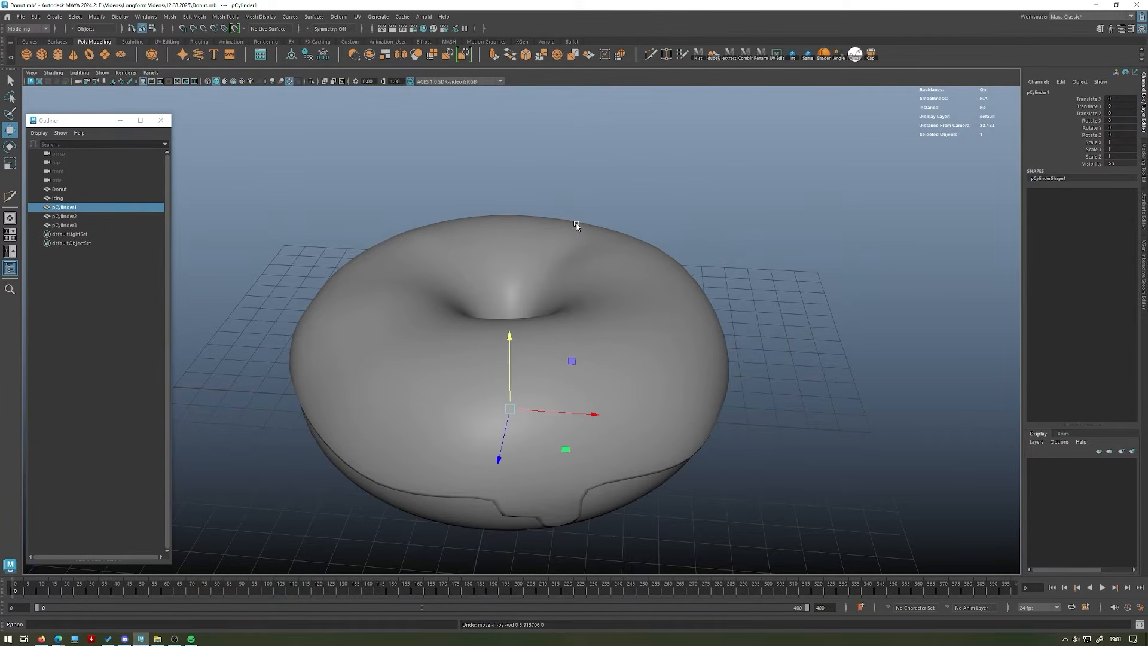
{"action": "left_click", "coordinate": [605, 156]}
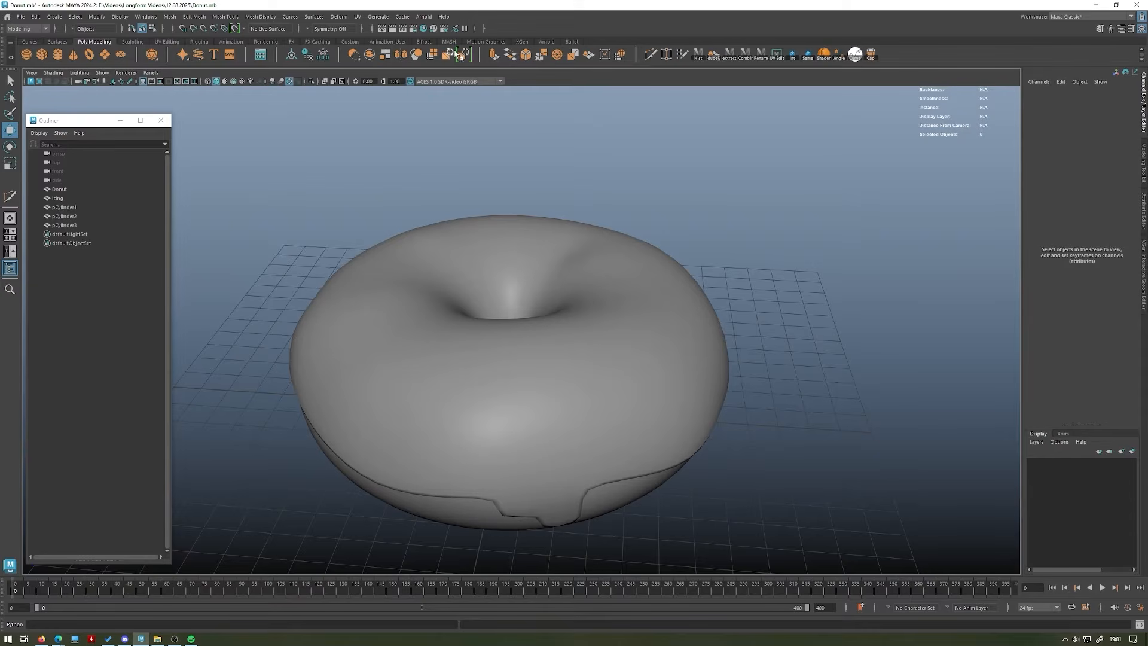
- Display the MASH tools and check the Loaded and Auto load settings of the MASH plug-in in the Plug-in Manager
{"action": "left_click", "coordinate": [448, 41]}
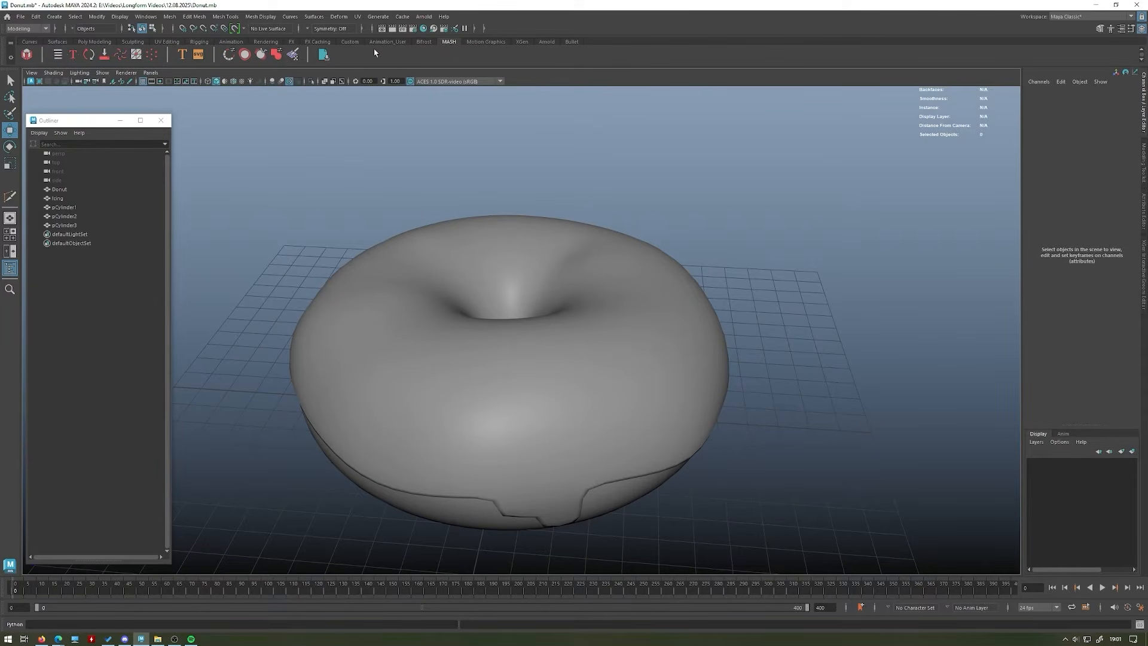
{"action": "left_click", "coordinate": [151, 17]}
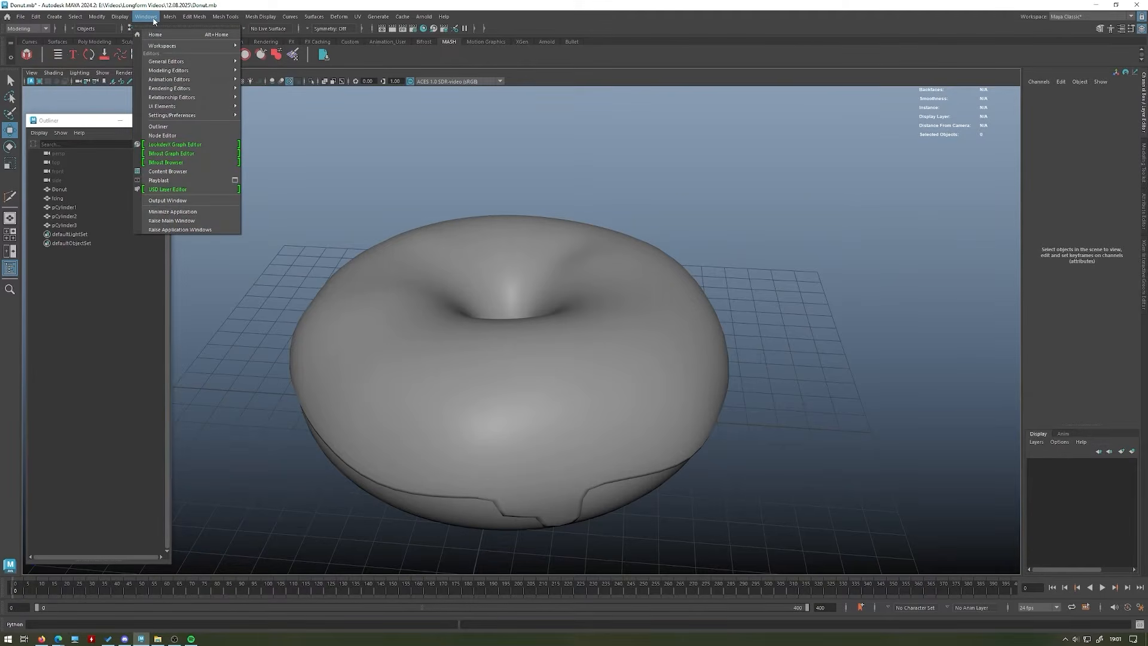
{"action": "mouse_move", "coordinate": [207, 117]}
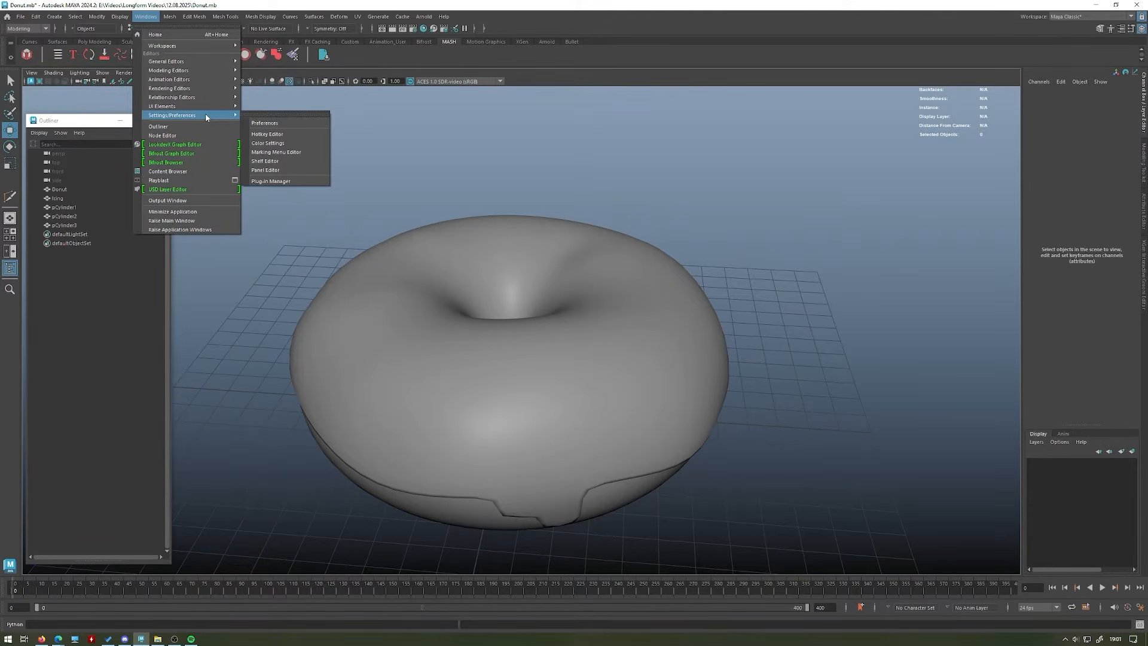
{"action": "left_click", "coordinate": [288, 180]}
{"action": "left_click_drag", "start_coordinate": [327, 166], "coordinate": [427, 170]}
{"action": "left_click", "coordinate": [407, 193]}
{"action": "type", "text": "ma"}
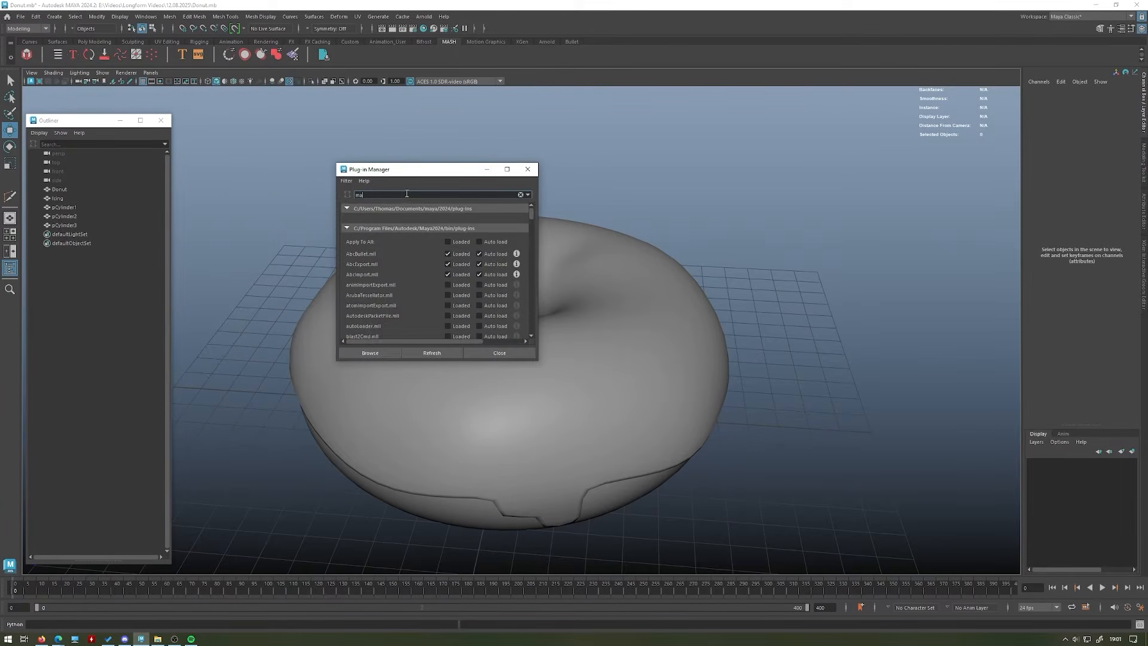
{"action": "key", "text": "Return"}
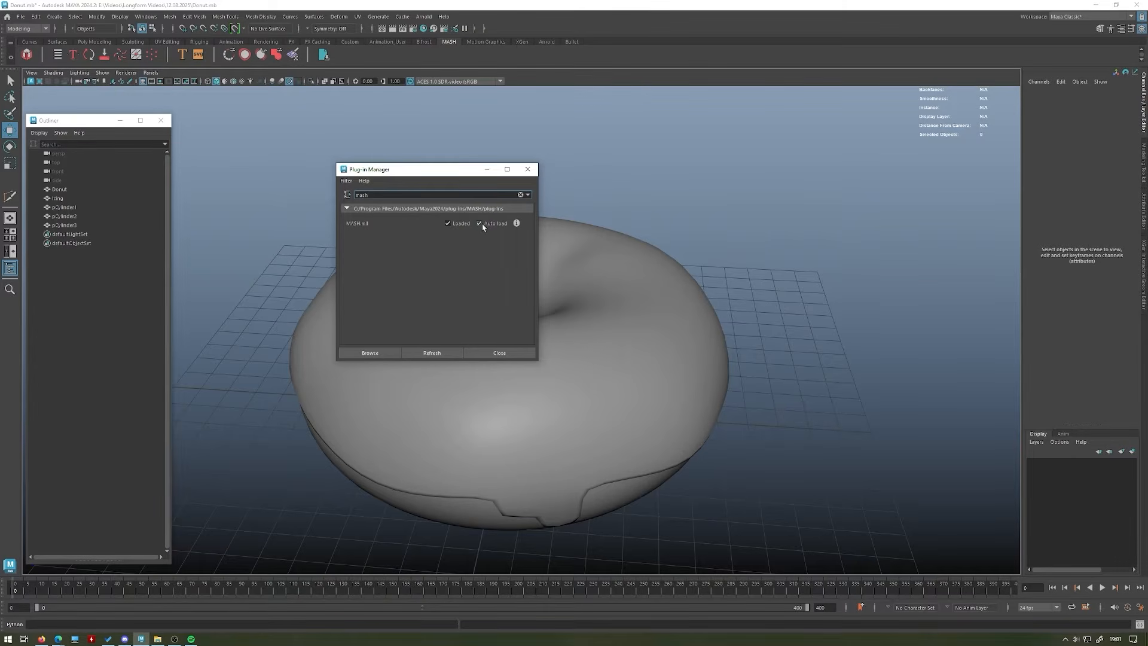
{"action": "left_click", "coordinate": [527, 169]}
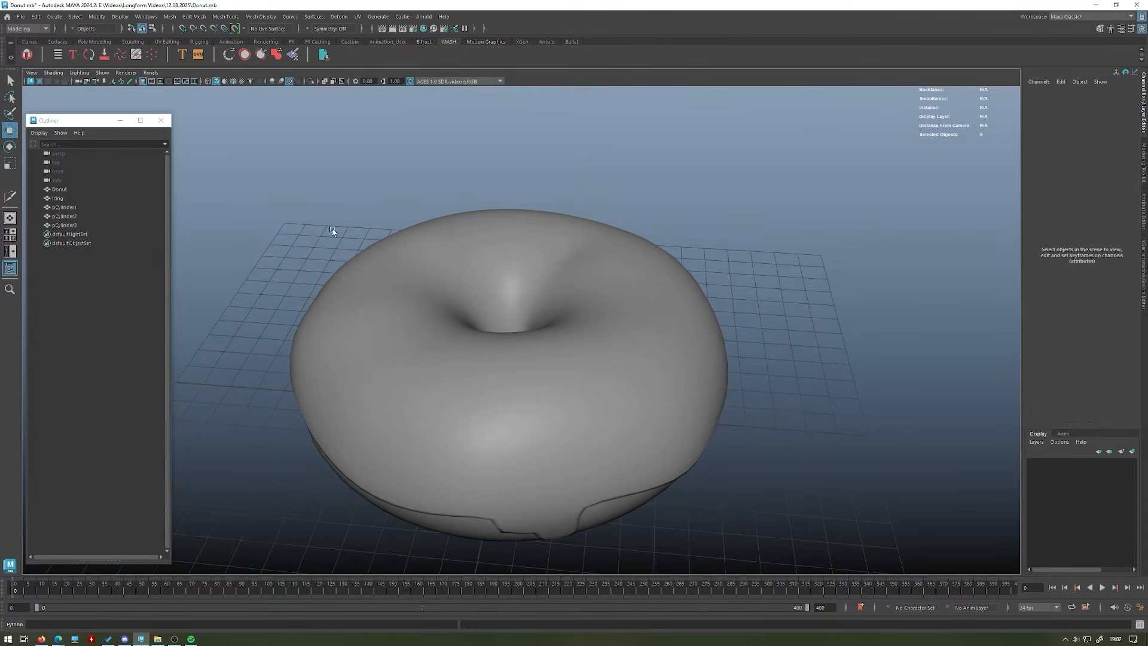
- Hide the donut and the icing
{"action": "left_click", "coordinate": [81, 190]}
{"action": "left_click", "coordinate": [73, 199]}
{"action": "key", "text": "h"}
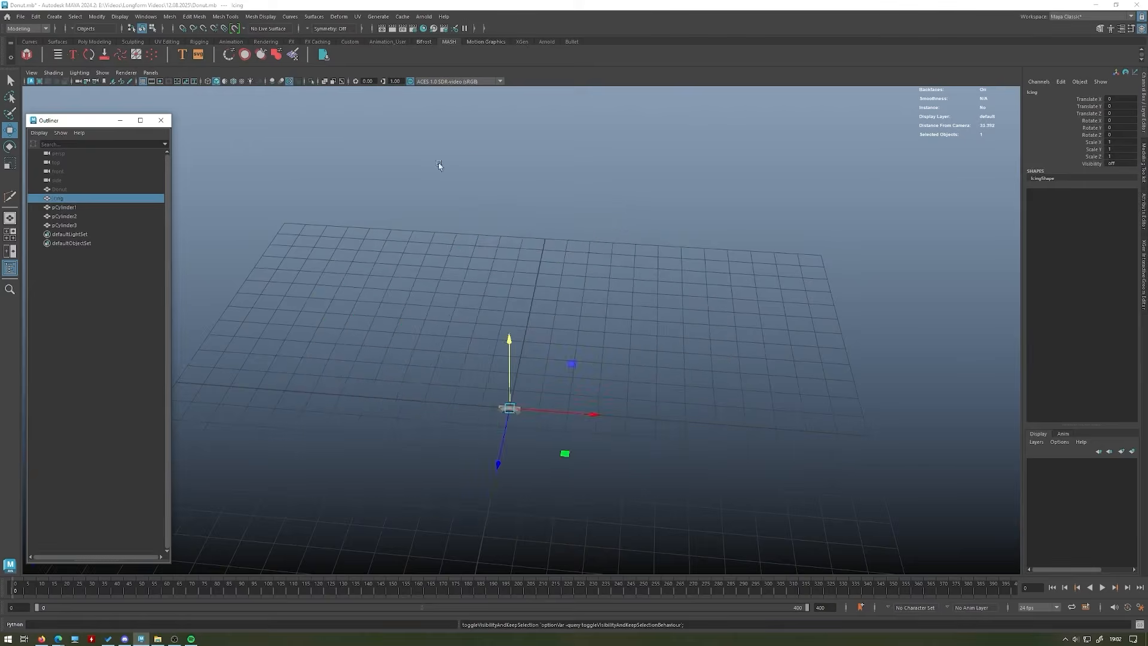
- Select the three sprinkle cylinders and create a MASH network from them
{"action": "left_click", "coordinate": [467, 152]}
{"action": "left_click_drag", "start_coordinate": [481, 211], "coordinate": [485, 237], "text": "alt"}
{"action": "left_click_drag", "start_coordinate": [599, 484], "coordinate": [436, 332]}
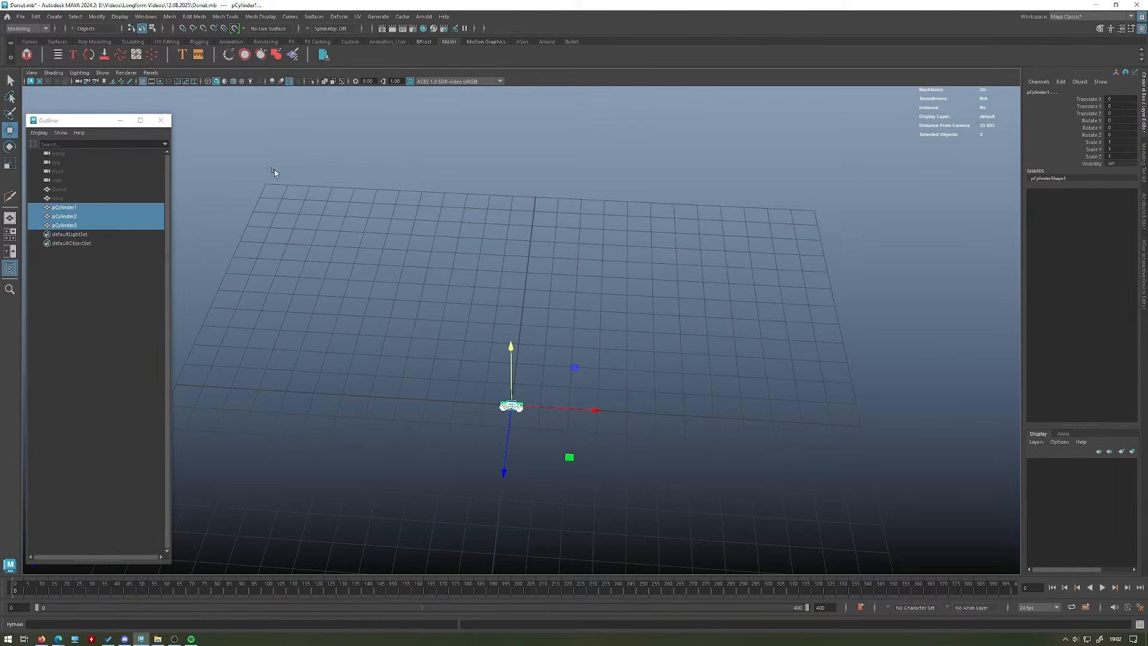
{"action": "left_click", "coordinate": [27, 55]}
{"action": "left_click_drag", "start_coordinate": [441, 189], "coordinate": [399, 369], "text": "alt"}
{"action": "scroll", "coordinate": [441, 361], "scroll_direction": "up", "scroll_amount": 3}
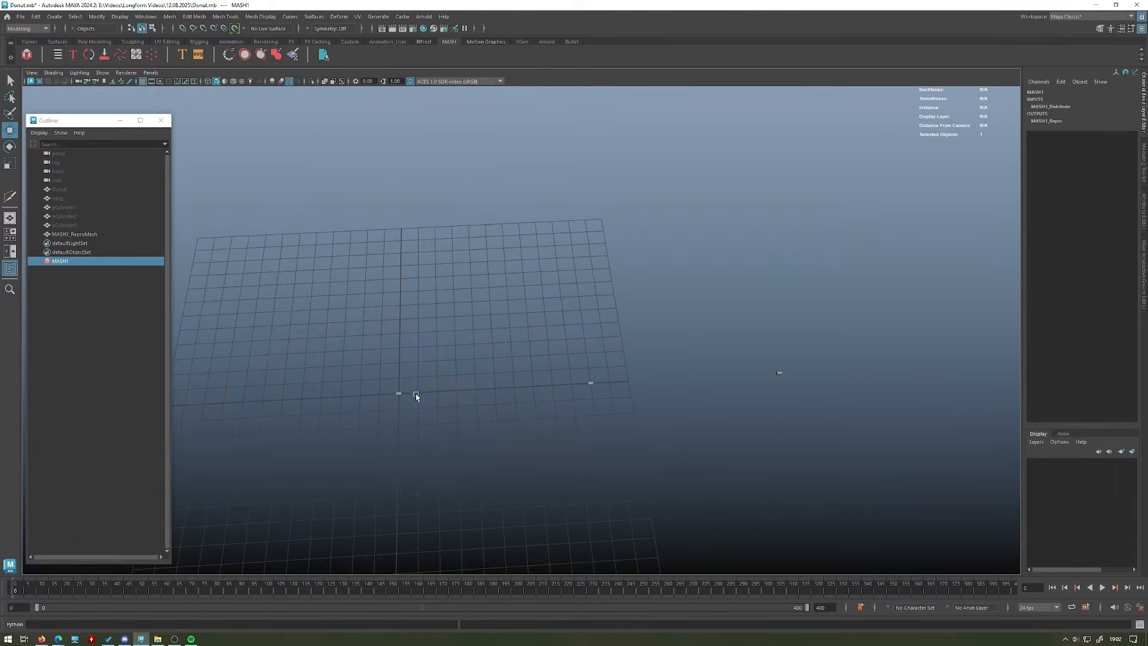
{"action": "left_click_drag", "start_coordinate": [470, 378], "coordinate": [459, 392], "text": "alt"}
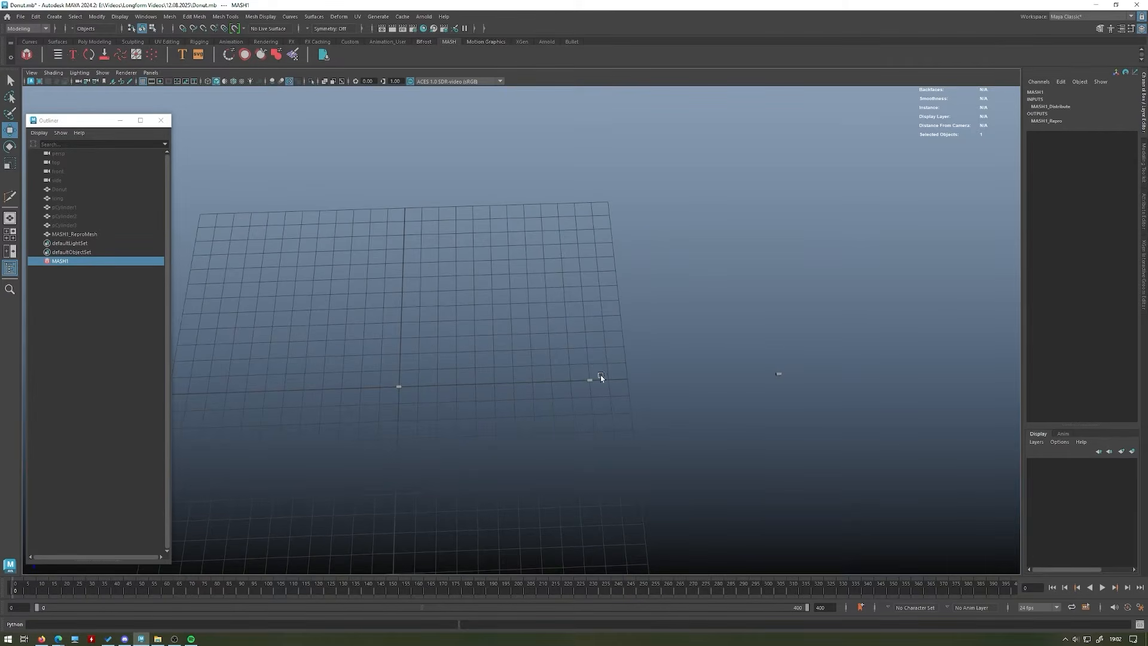
- Select the MASH1 network and display the node options of its Waiter in the Attribute Editor
{"action": "left_click", "coordinate": [399, 385]}
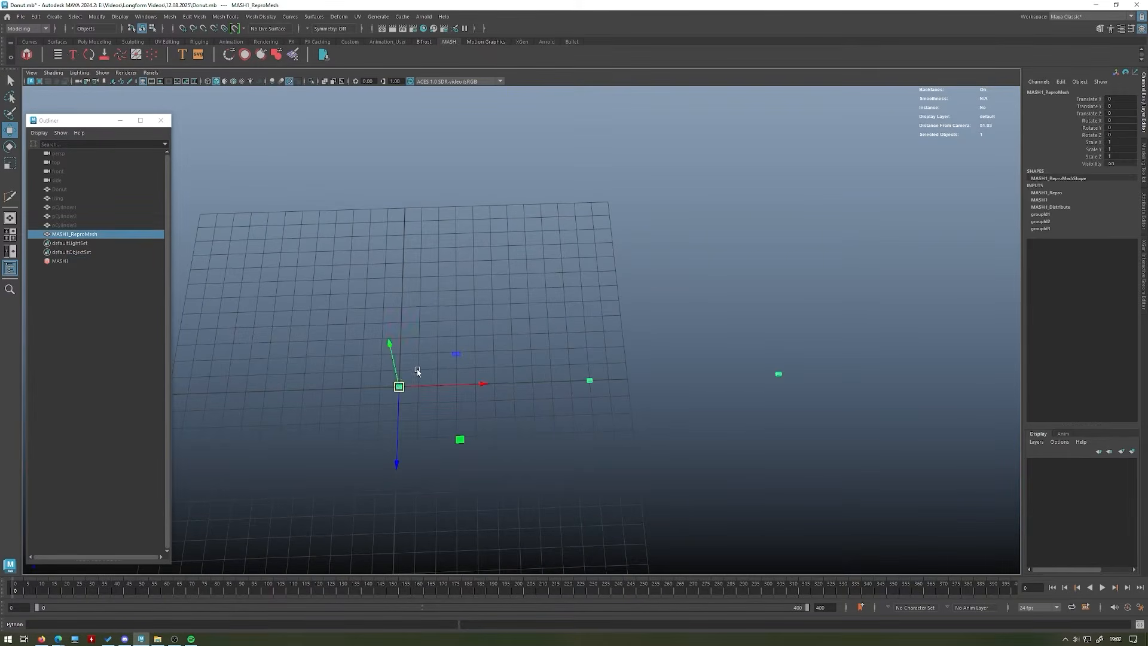
{"action": "left_click", "coordinate": [463, 367]}
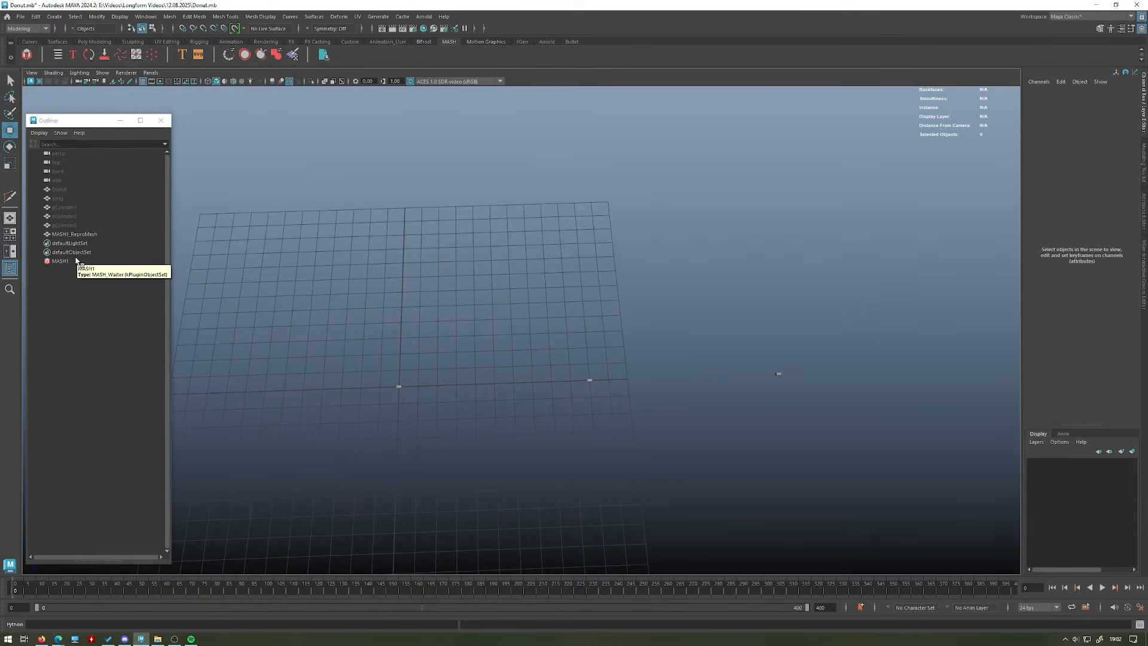
{"action": "right_click_drag", "start_coordinate": [658, 306], "coordinate": [394, 353], "text": "alt"}
{"action": "middle_click_drag", "start_coordinate": [395, 353], "coordinate": [434, 352], "text": "alt"}
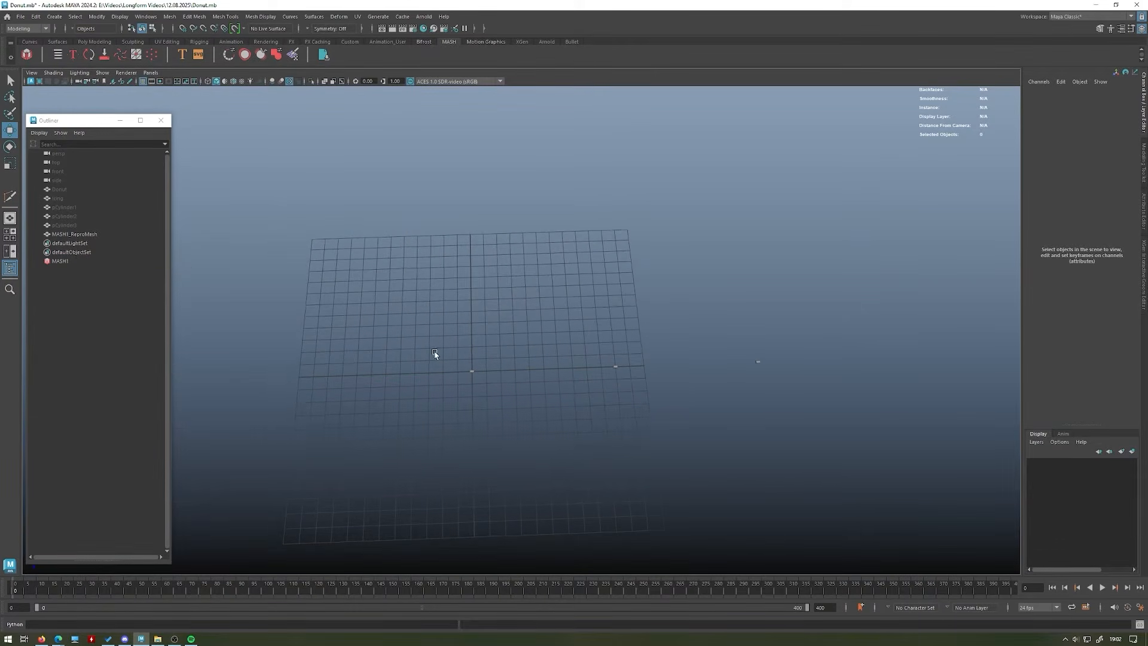
{"action": "left_click", "coordinate": [60, 261]}
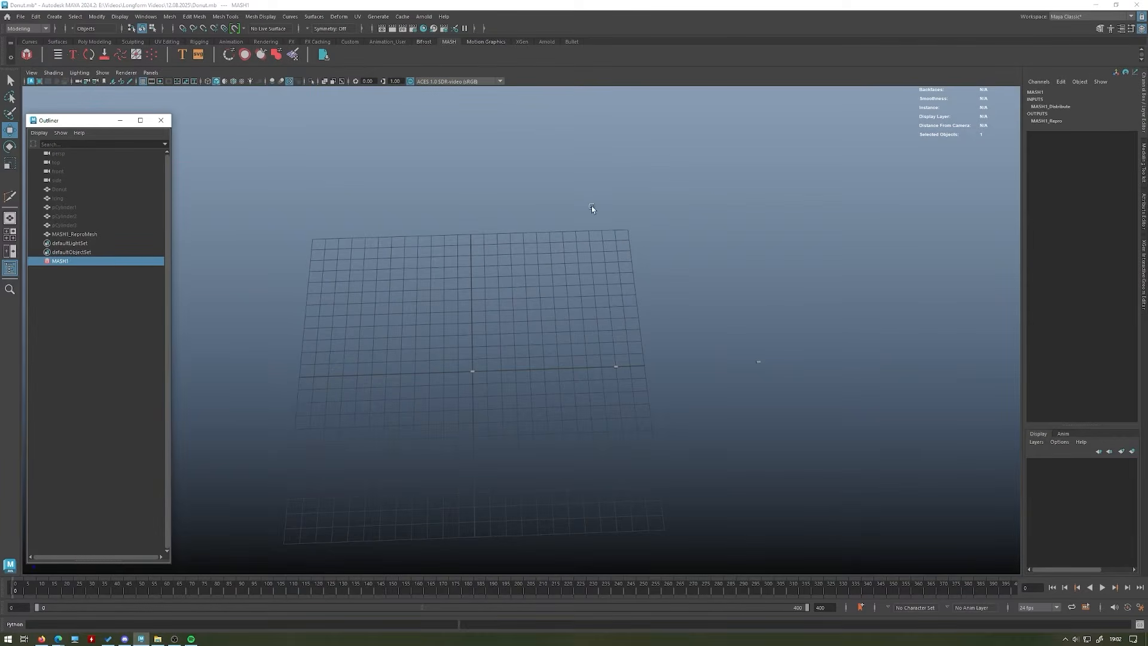
{"action": "left_click", "coordinate": [1143, 201]}
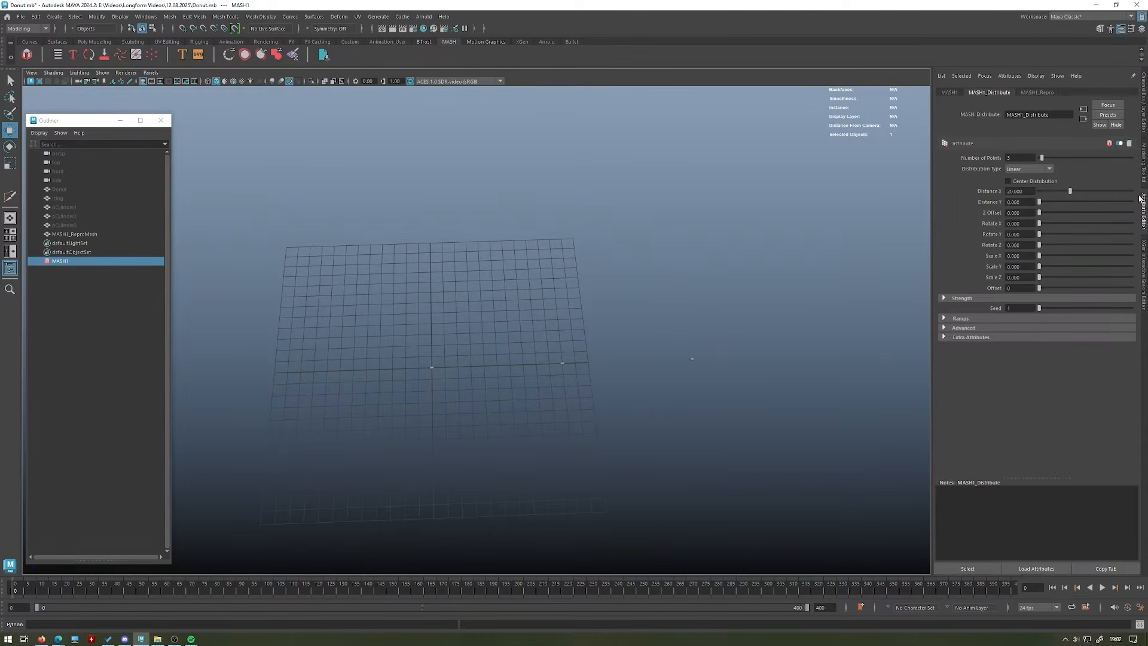
{"action": "left_click", "coordinate": [949, 93]}
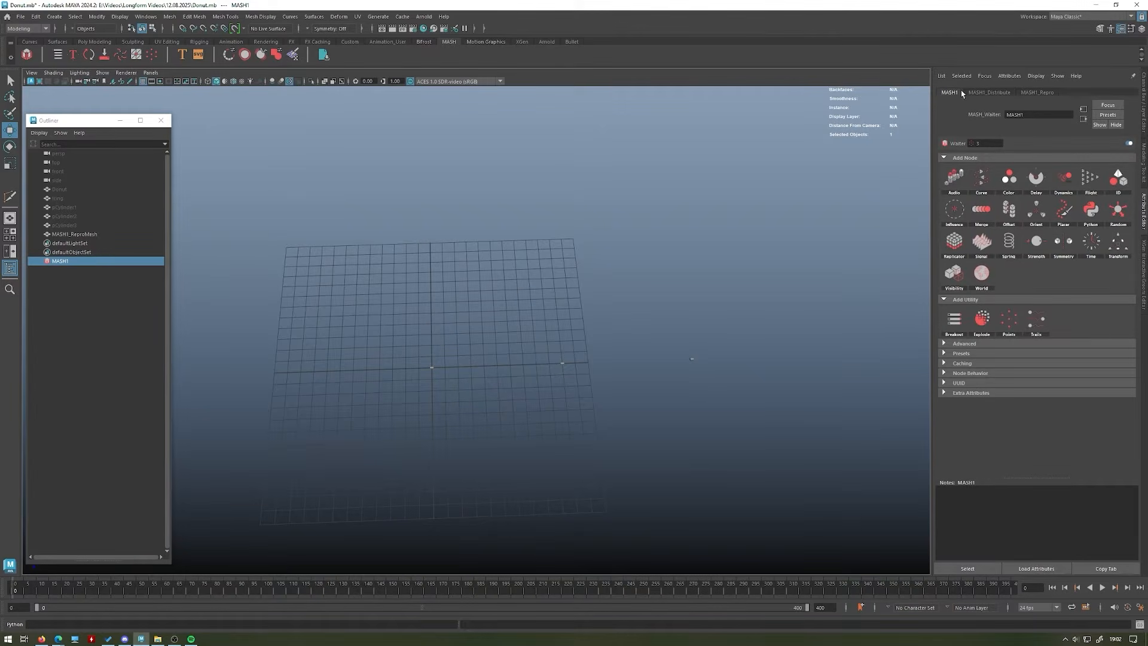
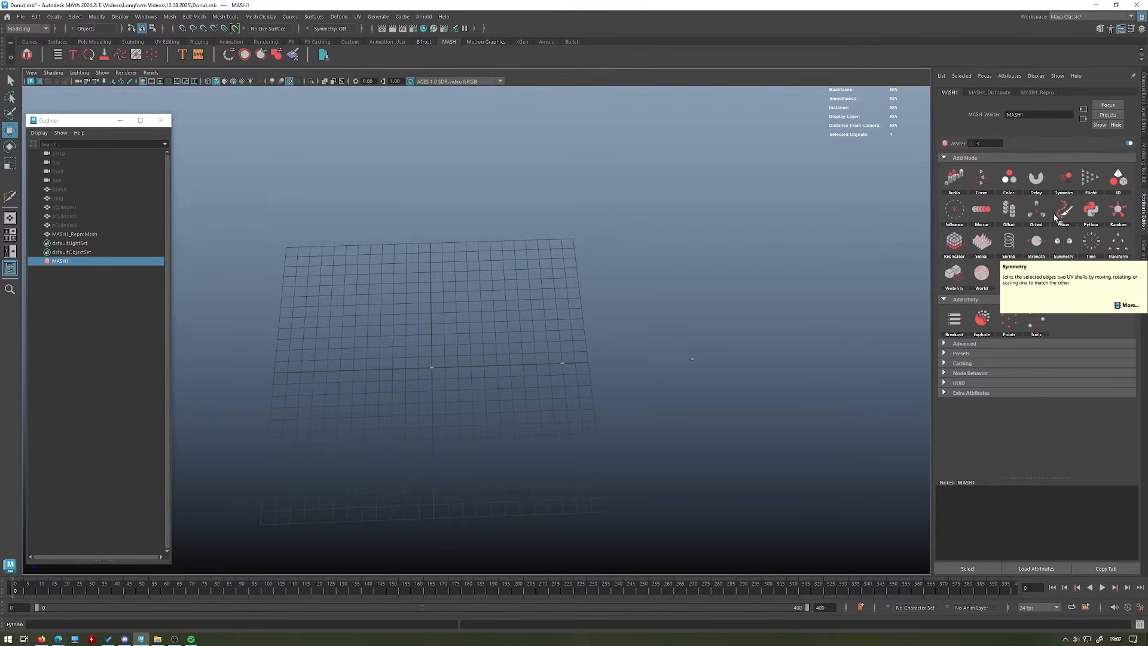
{"action": "left_click_drag", "start_coordinate": [547, 229], "coordinate": [592, 298], "text": "alt"}
{"action": "scroll", "coordinate": [592, 305], "scroll_direction": "up", "scroll_amount": 2}
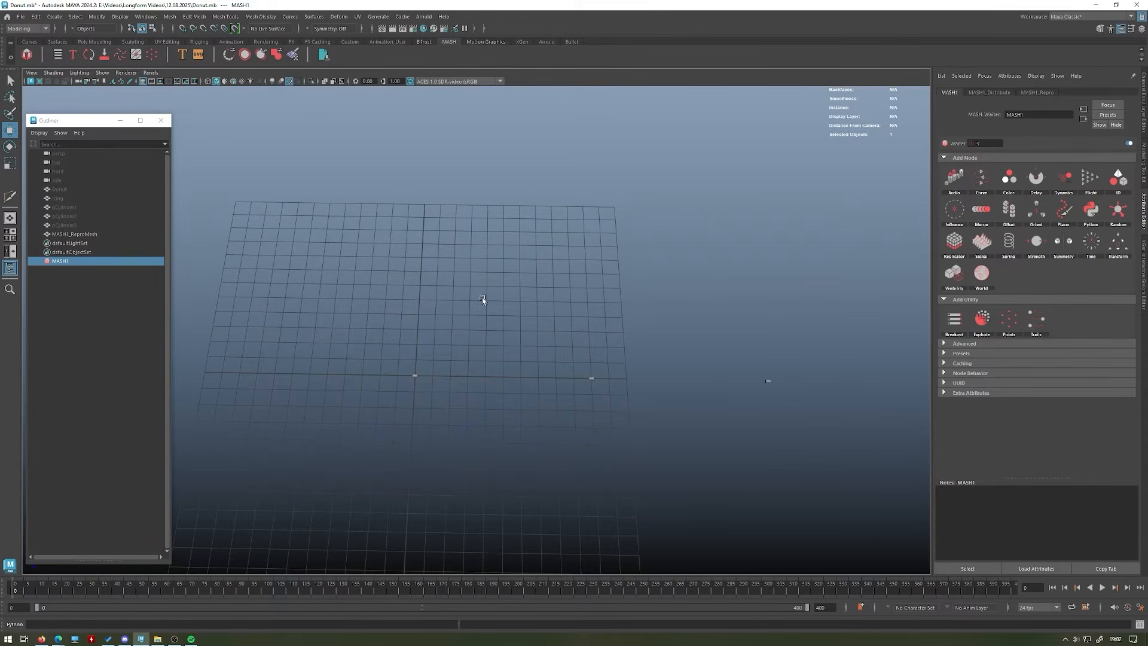
- Add an ID node to the MASH1 network so its points use the different sprinkle shapes
{"action": "left_click_drag", "start_coordinate": [730, 321], "coordinate": [735, 321], "text": "alt"}
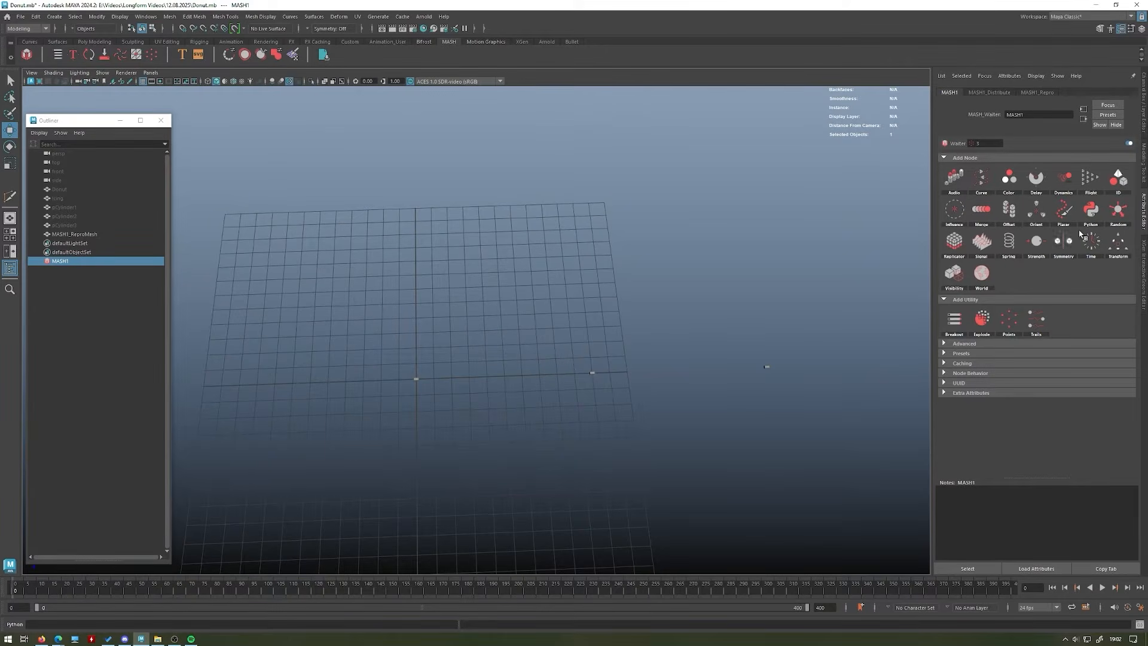
{"action": "left_click", "coordinate": [1118, 180]}
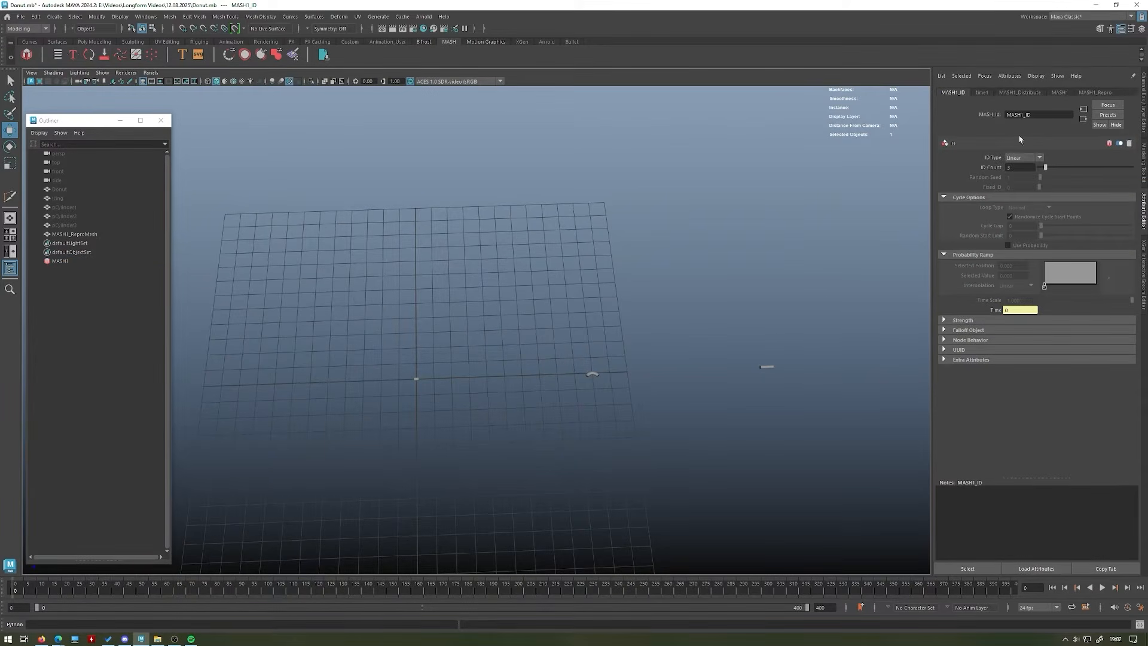
{"action": "left_click_drag", "start_coordinate": [717, 315], "coordinate": [578, 375], "text": "alt"}
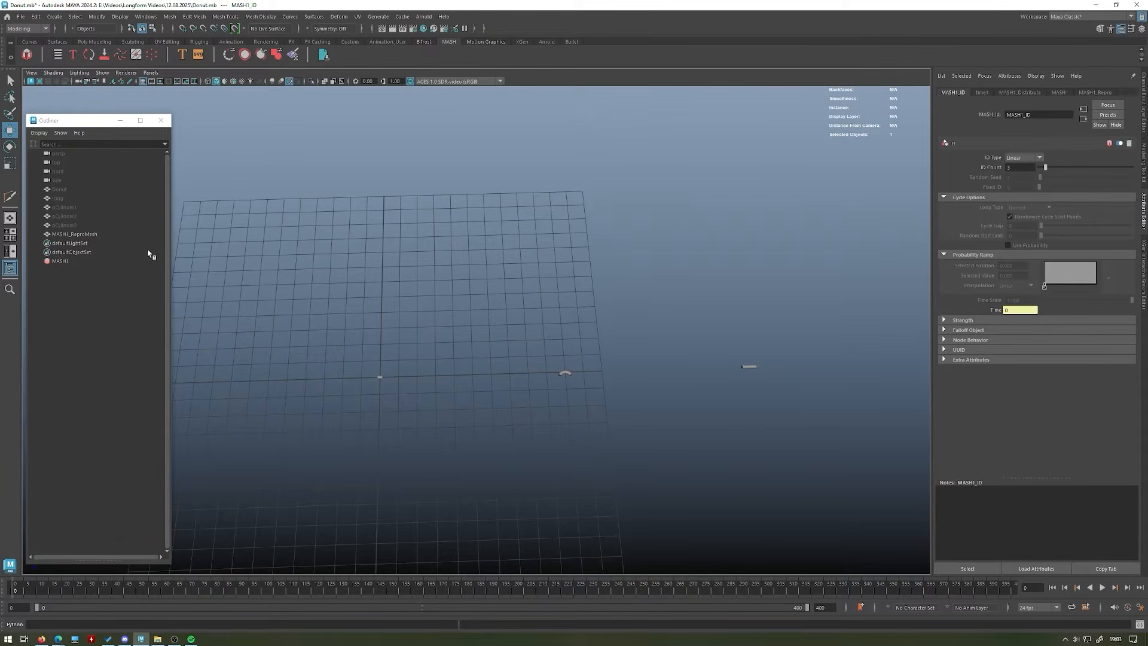
- Unhide the donut and the icing, and clear the selection
{"action": "left_click", "coordinate": [77, 190]}
{"action": "key", "text": "shift+h"}
{"action": "left_click", "coordinate": [77, 198]}
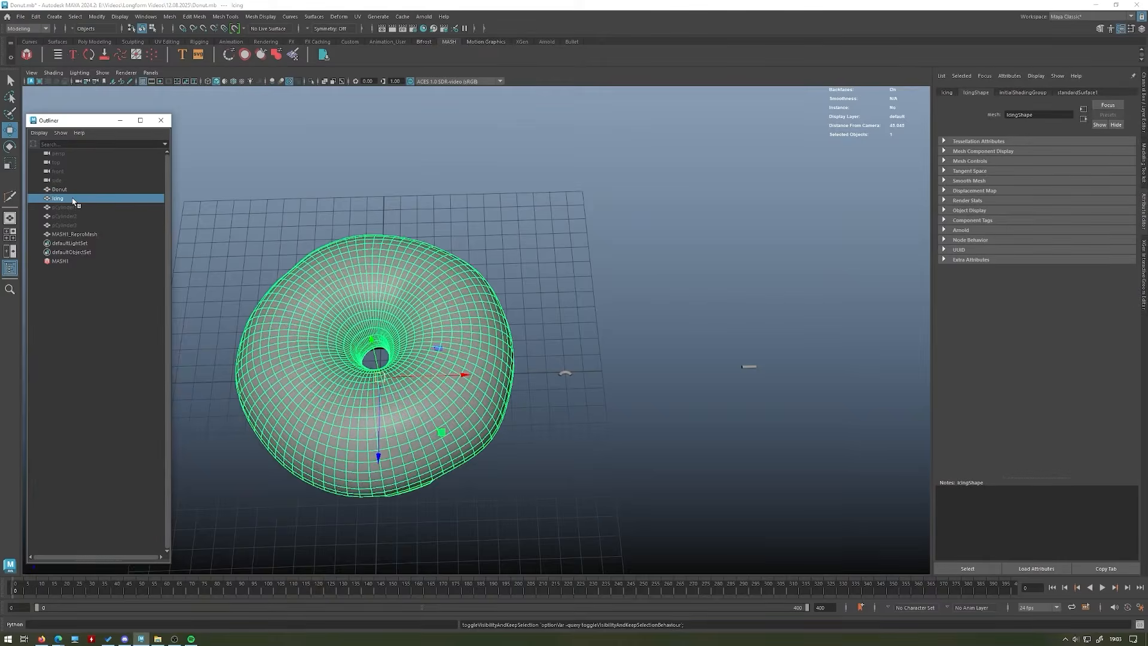
{"action": "key", "text": "shift+h"}
{"action": "left_click", "coordinate": [442, 159]}
{"action": "middle_click_drag", "start_coordinate": [431, 175], "coordinate": [520, 202], "text": "alt"}
{"action": "left_click_drag", "start_coordinate": [520, 202], "coordinate": [538, 203], "text": "alt"}
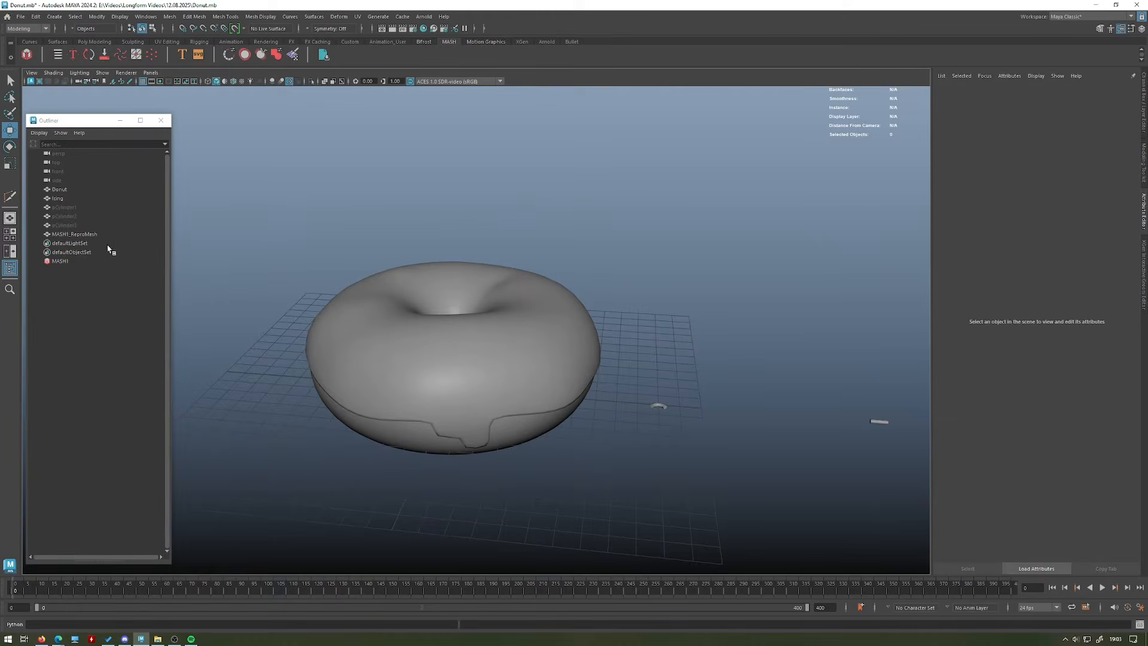
- Select the MASH1 network and open the Distribution Type choices of its Distribute node
{"action": "left_click", "coordinate": [83, 262]}
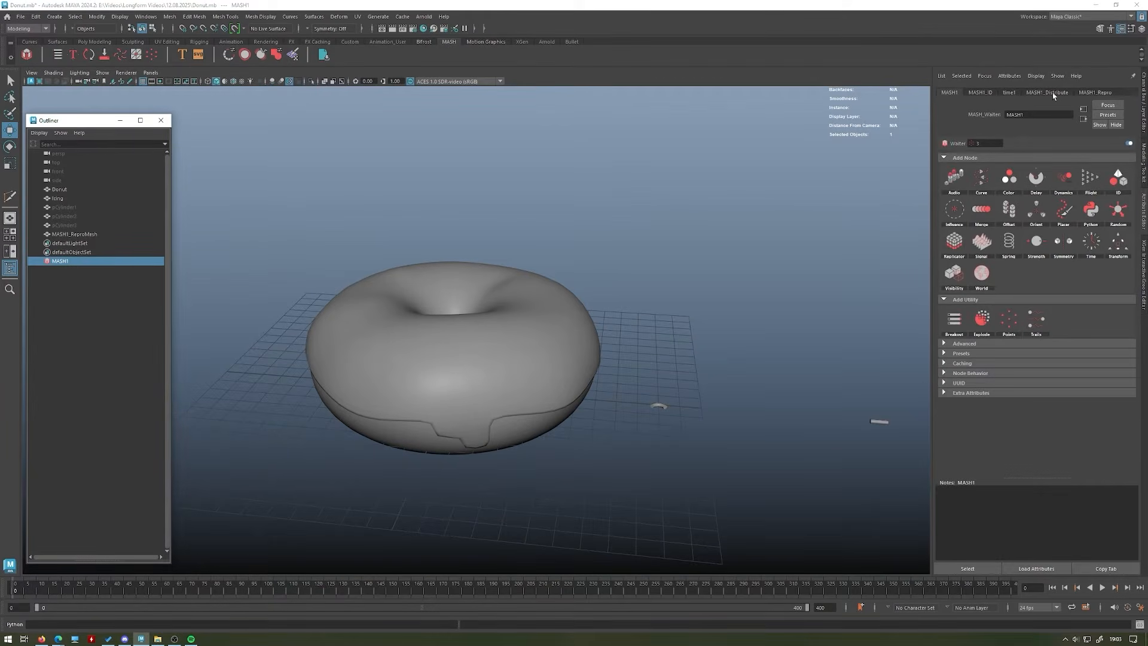
{"action": "left_click", "coordinate": [1055, 94]}
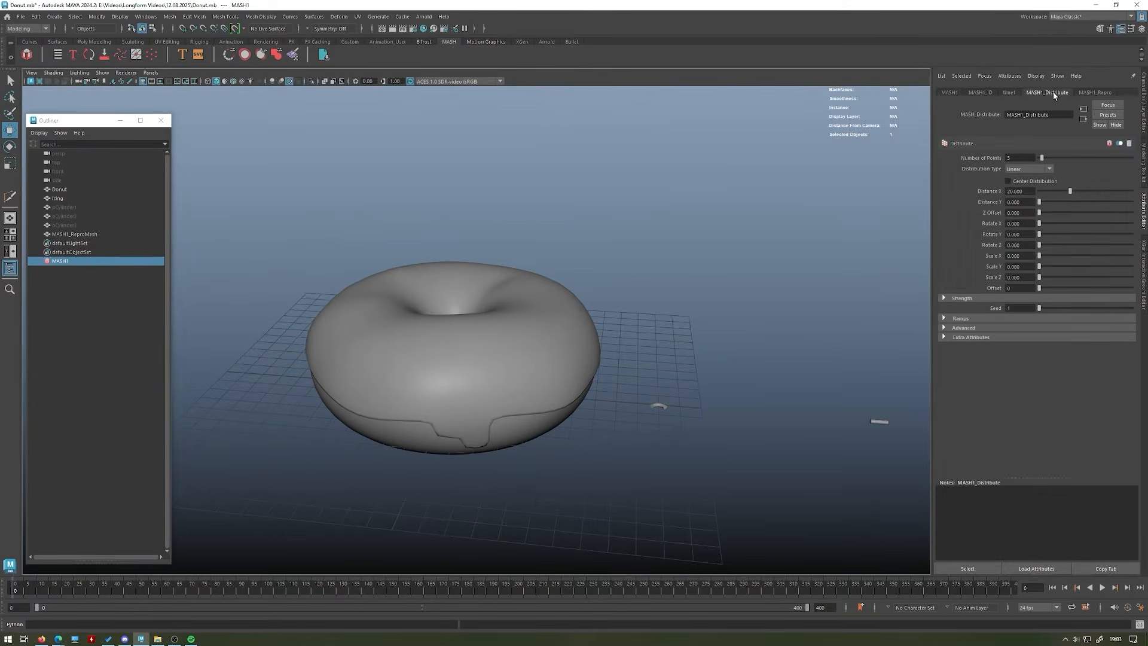
{"action": "left_click", "coordinate": [1050, 170]}
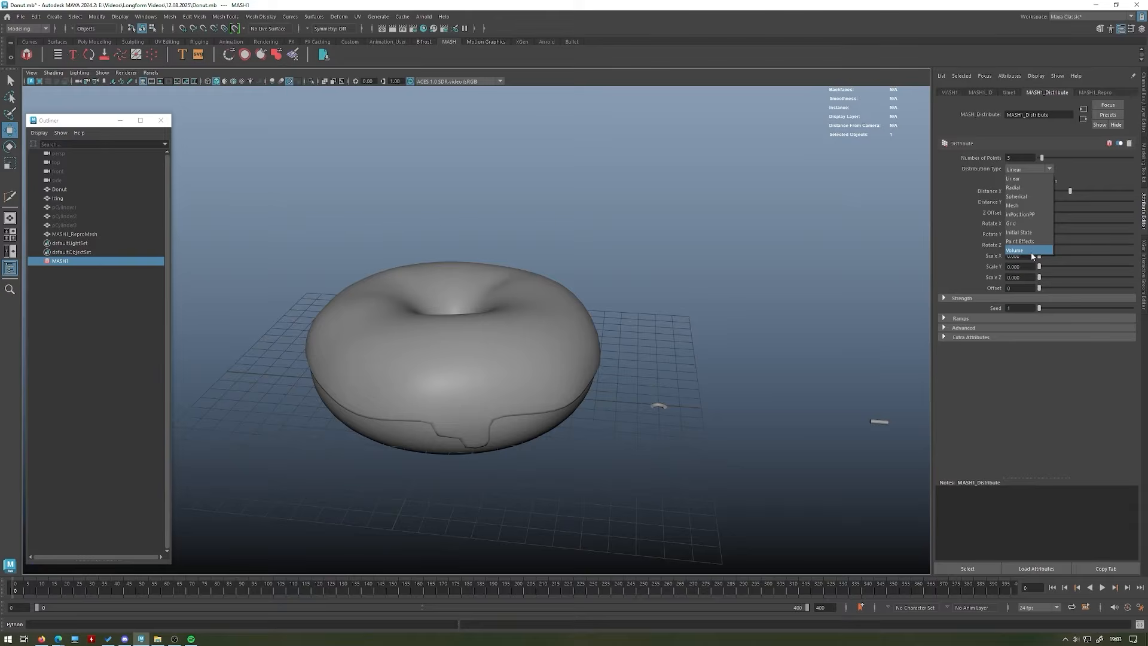
- Set the MASH distribution type to Mesh and connect the Icing object as its input mesh
{"action": "left_click", "coordinate": [1027, 205]}
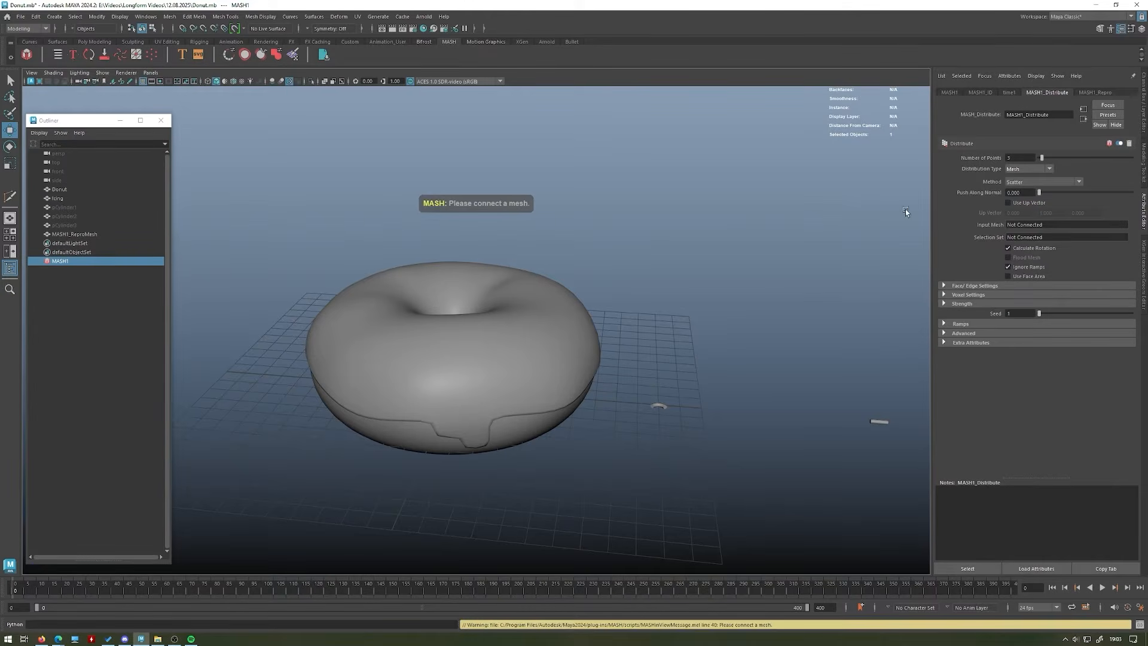
{"action": "left_click_drag", "start_coordinate": [670, 231], "coordinate": [681, 232], "text": "alt"}
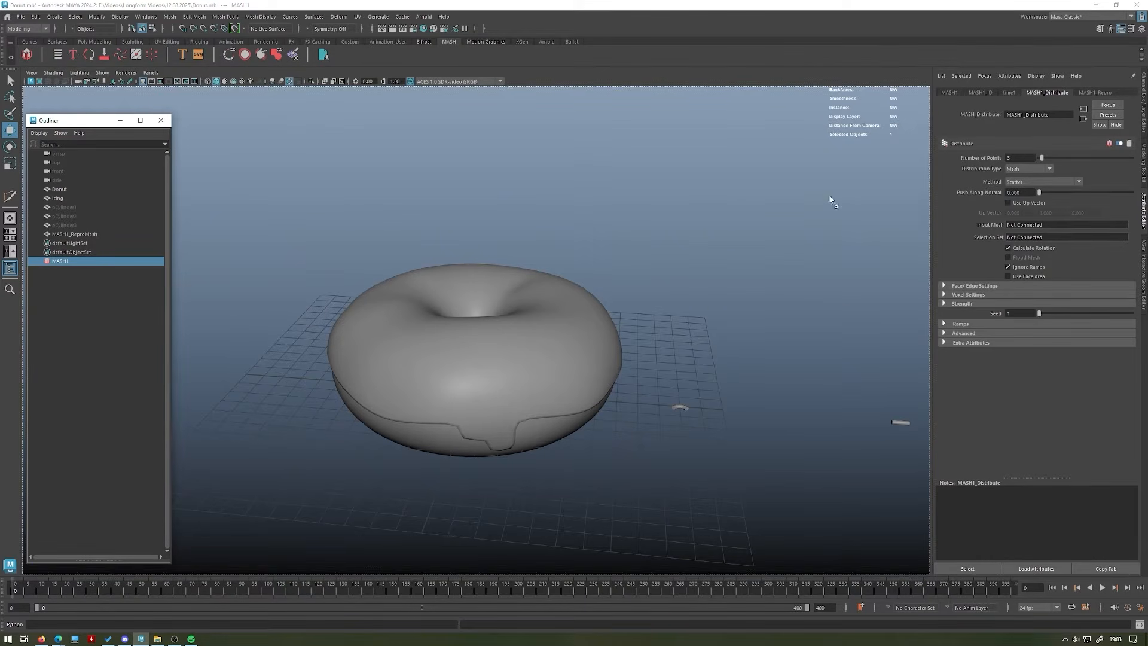
{"action": "middle_click_drag", "start_coordinate": [1036, 225], "coordinate": [1039, 226]}
{"action": "left_click_drag", "start_coordinate": [685, 249], "coordinate": [406, 308], "text": "alt"}
{"action": "left_click_drag", "start_coordinate": [599, 269], "coordinate": [532, 302], "text": "alt"}
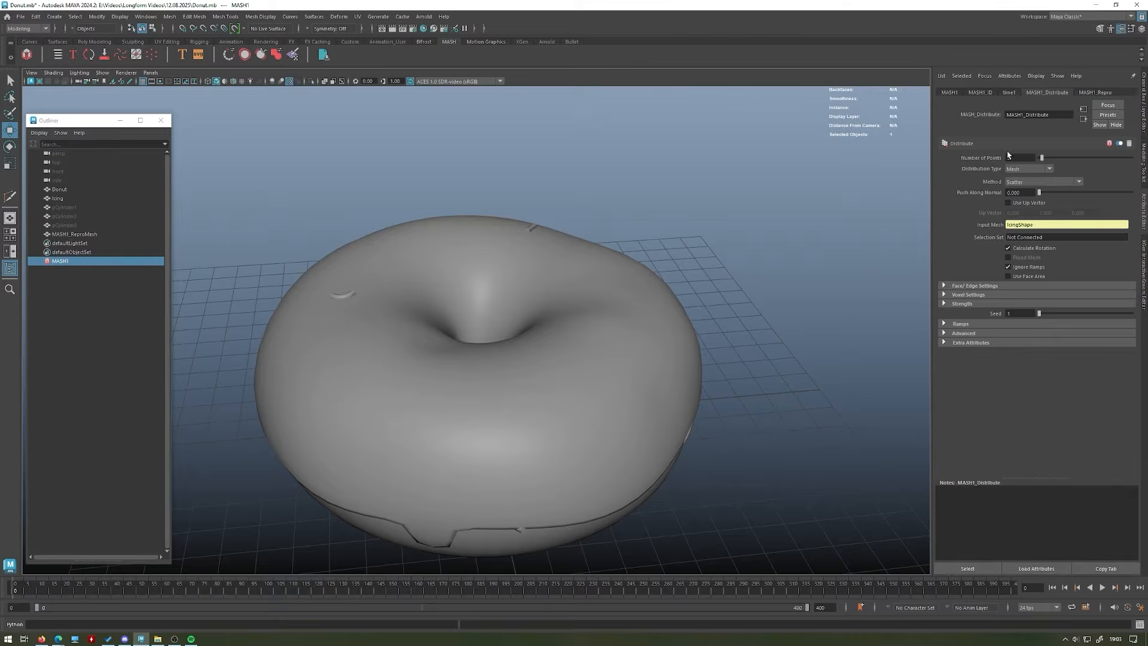
- Increase the number of distributed sprinkle points to 1000
{"action": "left_click_drag", "start_coordinate": [1055, 154], "coordinate": [1145, 161]}
{"action": "left_click_drag", "start_coordinate": [720, 204], "coordinate": [525, 267], "text": "alt"}
{"action": "right_click_drag", "start_coordinate": [525, 267], "coordinate": [485, 260], "text": "alt"}
{"action": "left_click_drag", "start_coordinate": [484, 260], "coordinate": [527, 222], "text": "alt"}
{"action": "right_click_drag", "start_coordinate": [527, 222], "coordinate": [772, 301], "text": "alt"}
{"action": "left_click_drag", "start_coordinate": [773, 301], "coordinate": [747, 332], "text": "alt"}
{"action": "left_click_drag", "start_coordinate": [1030, 155], "coordinate": [996, 154]}
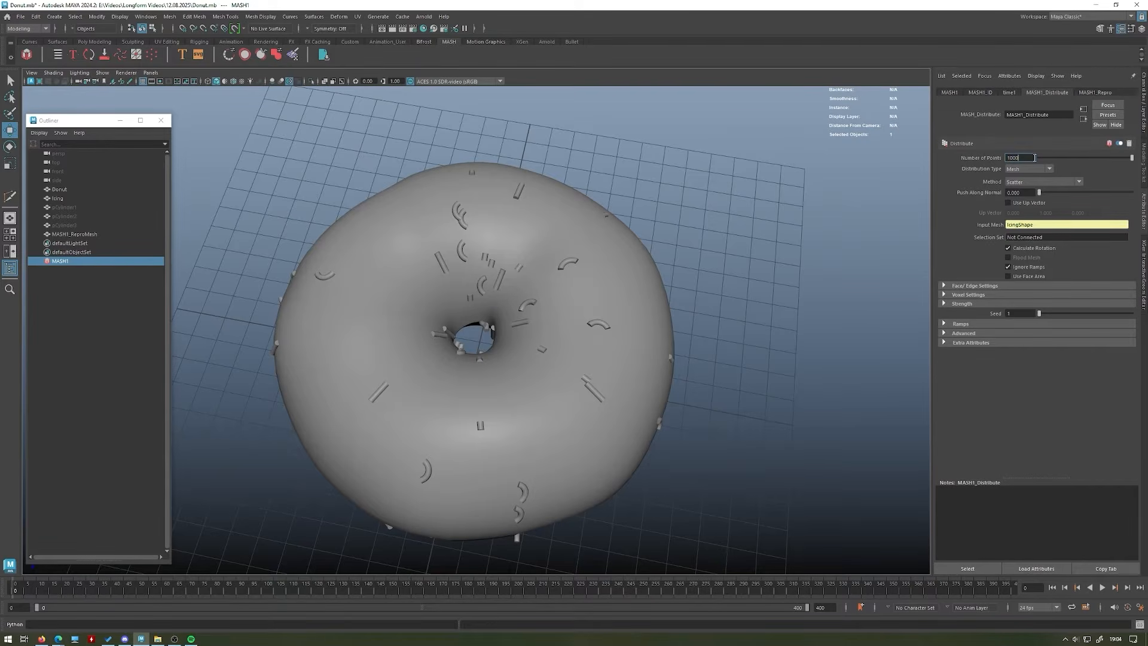
{"action": "type", "text": "1000"}
{"action": "key", "text": "Return"}
{"action": "left_click_drag", "start_coordinate": [728, 248], "coordinate": [552, 348], "text": "alt"}
{"action": "left_click_drag", "start_coordinate": [565, 242], "coordinate": [518, 296], "text": "alt"}
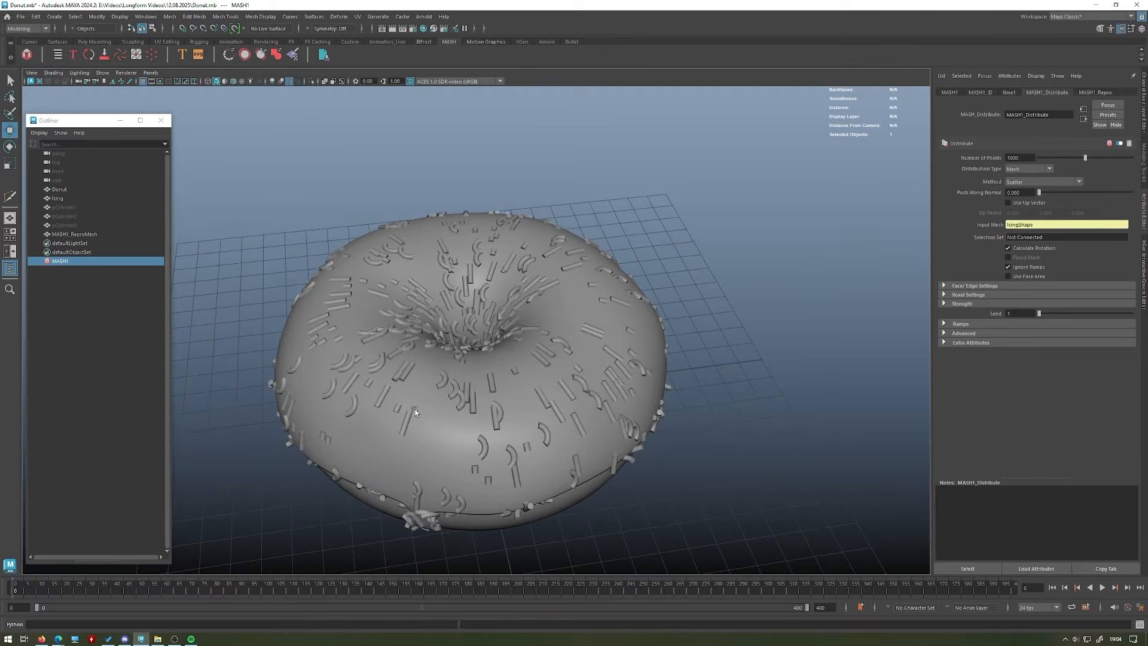
- Isolate the Icing and MASH1_ReproMesh to examine how sprinkles are placed on the icing's inner side, then show all objects again
{"action": "left_click", "coordinate": [74, 198]}
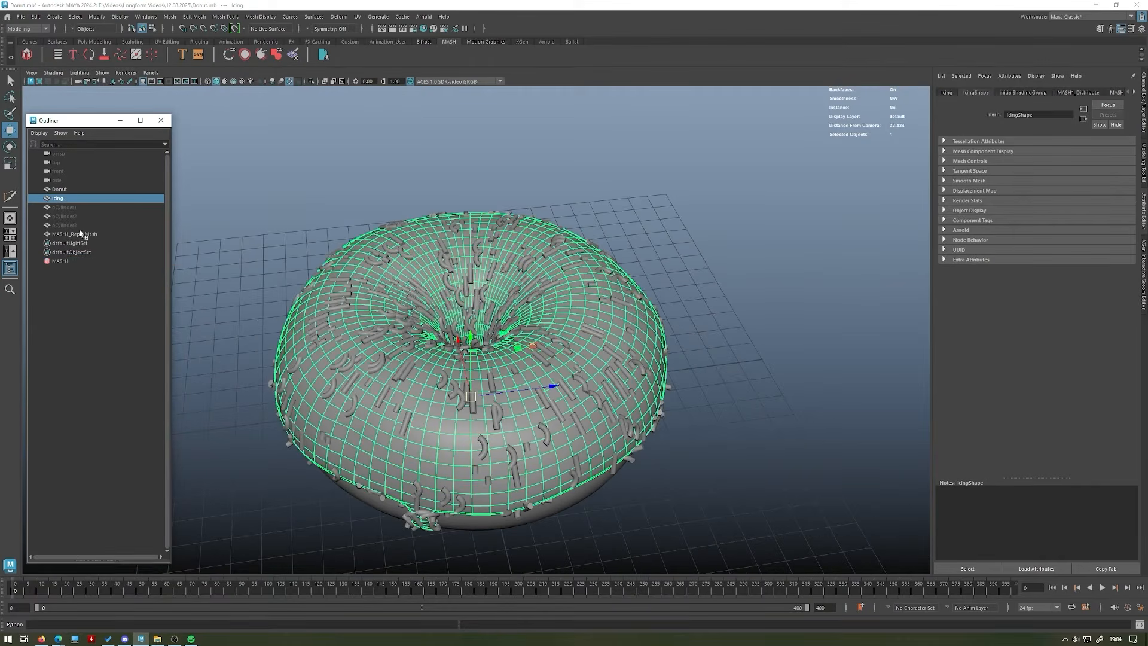
{"action": "left_click", "coordinate": [78, 236], "text": "ctrl"}
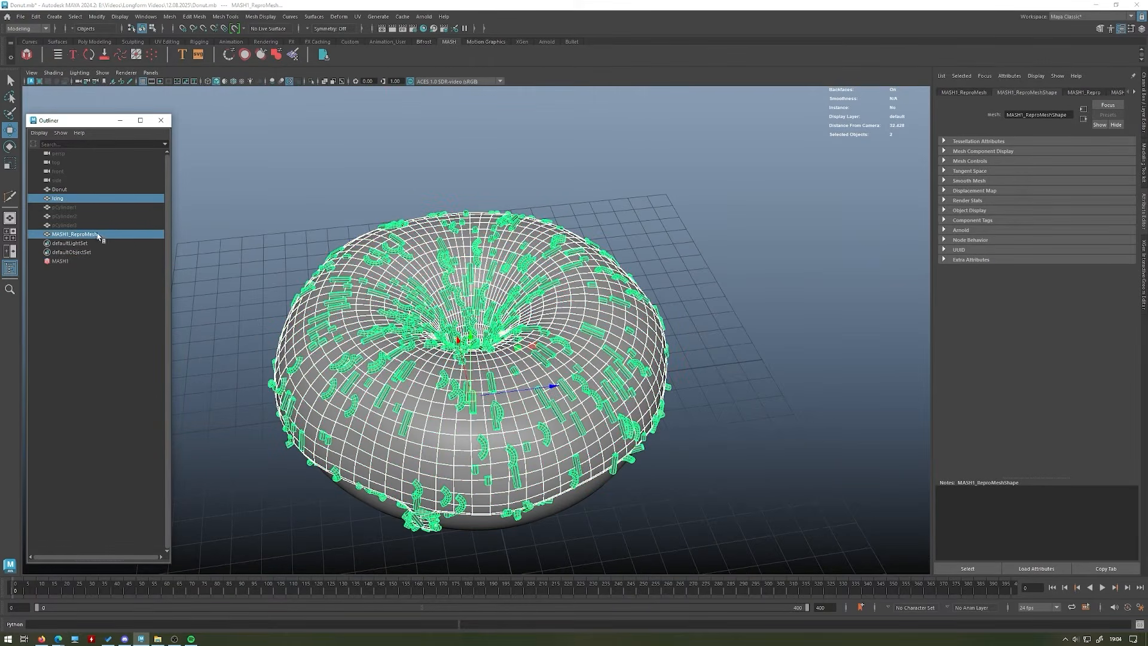
{"action": "key", "text": "ctrl+1"}
{"action": "left_click", "coordinate": [598, 197]}
{"action": "left_click_drag", "start_coordinate": [608, 295], "coordinate": [496, 261], "text": "alt"}
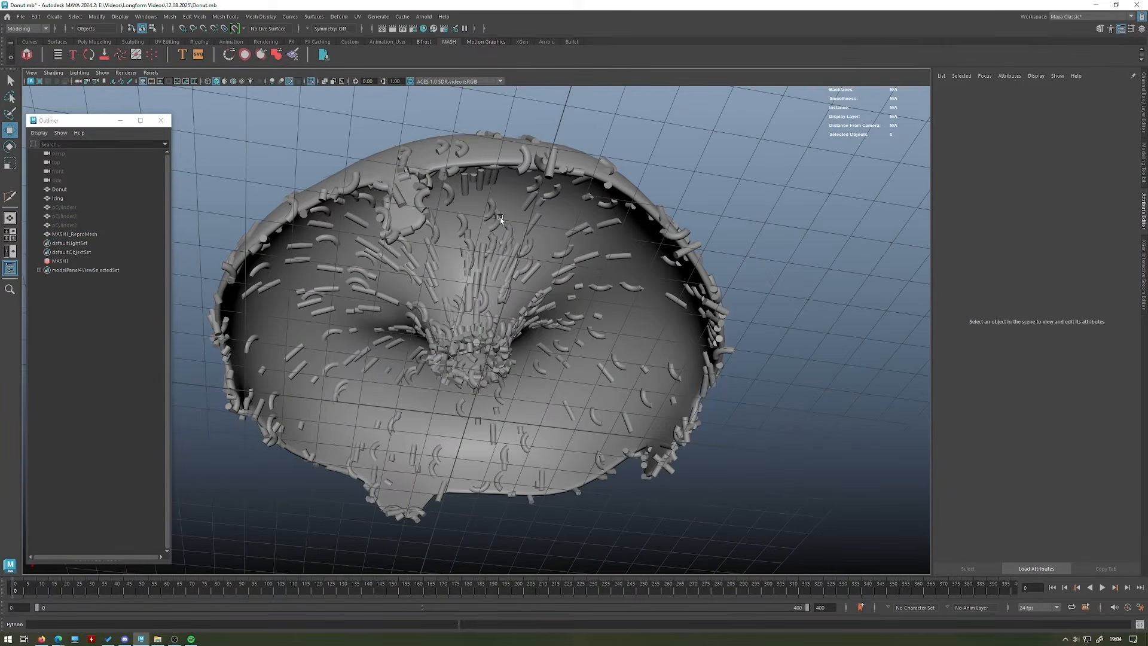
{"action": "left_click_drag", "start_coordinate": [436, 203], "coordinate": [501, 243], "text": "alt"}
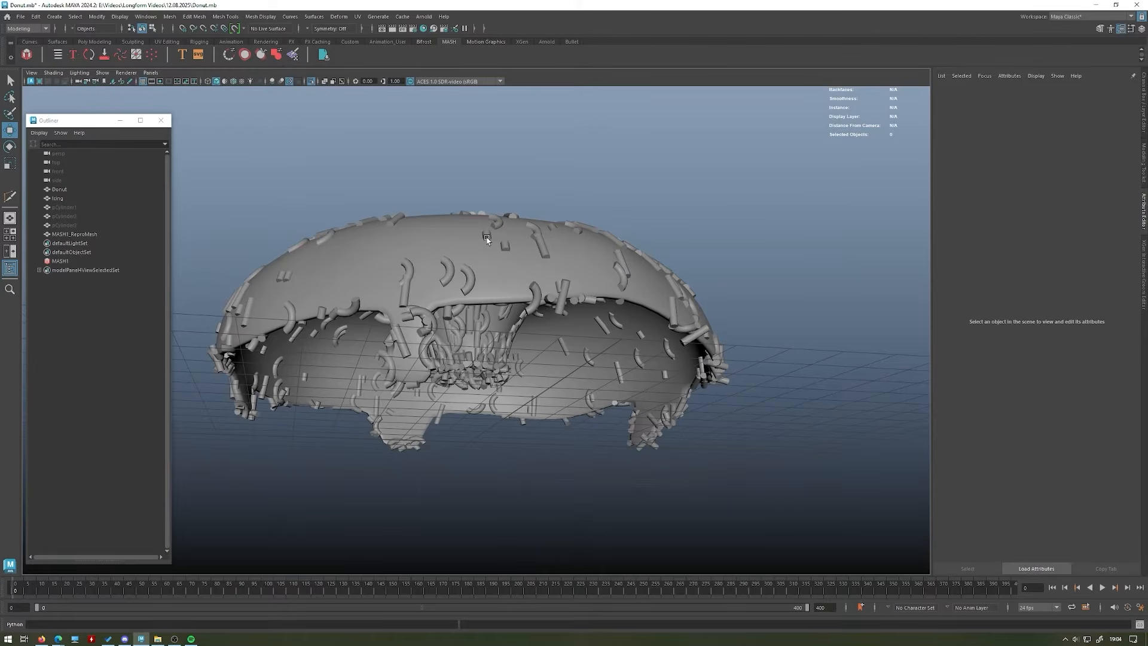
{"action": "mouse_move", "coordinate": [492, 250]}
{"action": "left_mouse_down", "text": "alt"}
{"action": "mouse_move", "coordinate": [527, 264]}
{"action": "mouse_move", "coordinate": [488, 269]}
{"action": "left_mouse_up", "text": "alt"}
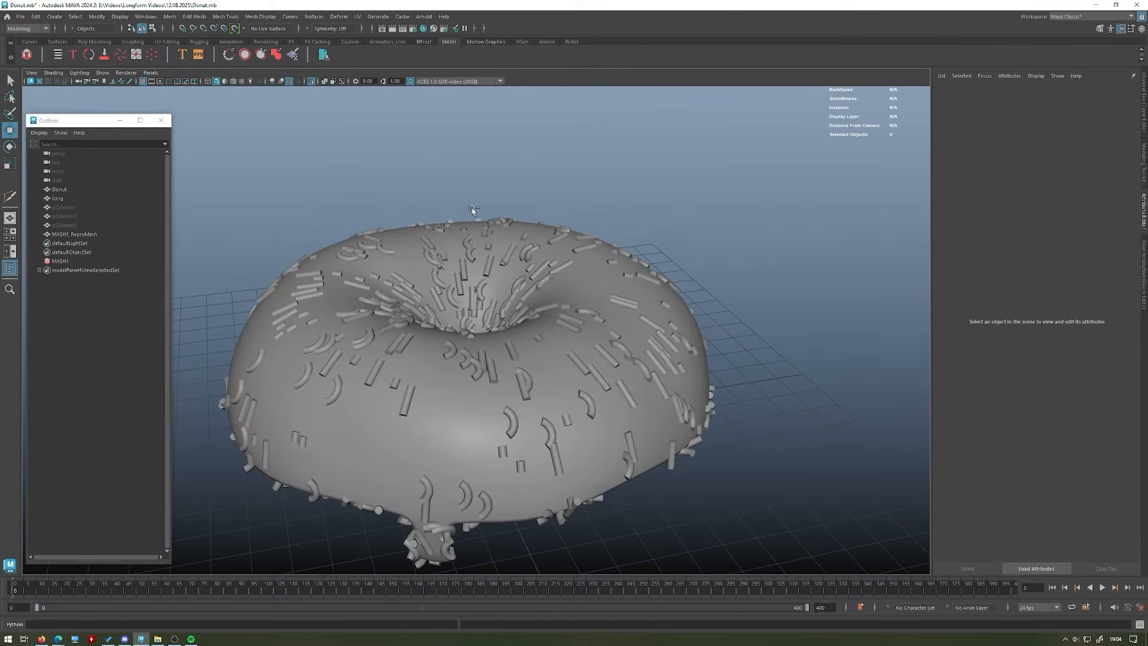
{"action": "left_click_drag", "start_coordinate": [532, 332], "coordinate": [521, 295], "text": "alt"}
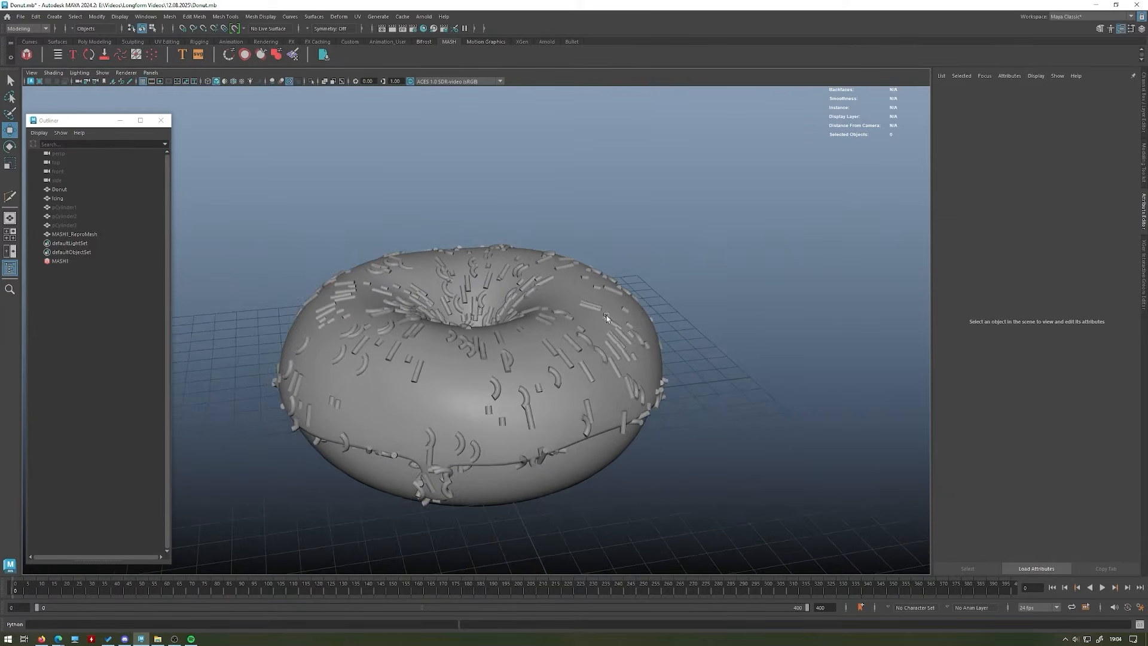
{"action": "left_click_drag", "start_coordinate": [617, 315], "coordinate": [317, 283], "text": "alt"}
- Duplicate the Icing mesh with smooth preview off and isolate the copy
{"action": "left_click", "coordinate": [58, 198]}
{"action": "left_click_drag", "start_coordinate": [430, 293], "coordinate": [490, 254], "text": "alt"}
{"action": "right_click_drag", "start_coordinate": [491, 254], "coordinate": [586, 326], "text": "alt"}
{"action": "key", "text": "1"}
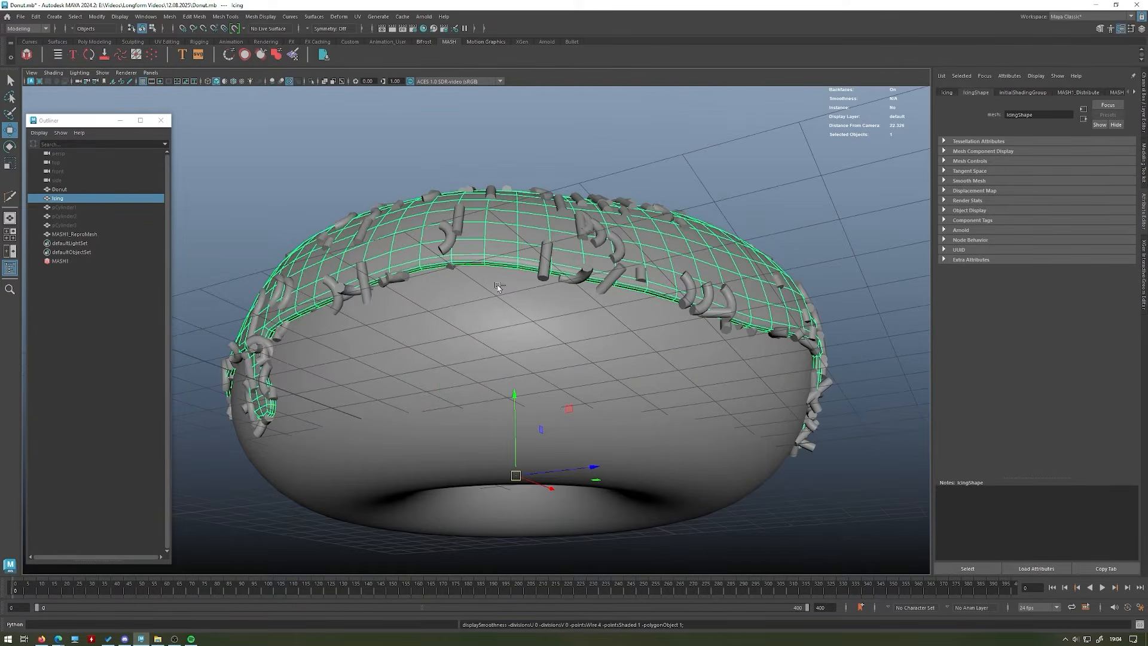
{"action": "key", "text": "ctrl+d"}
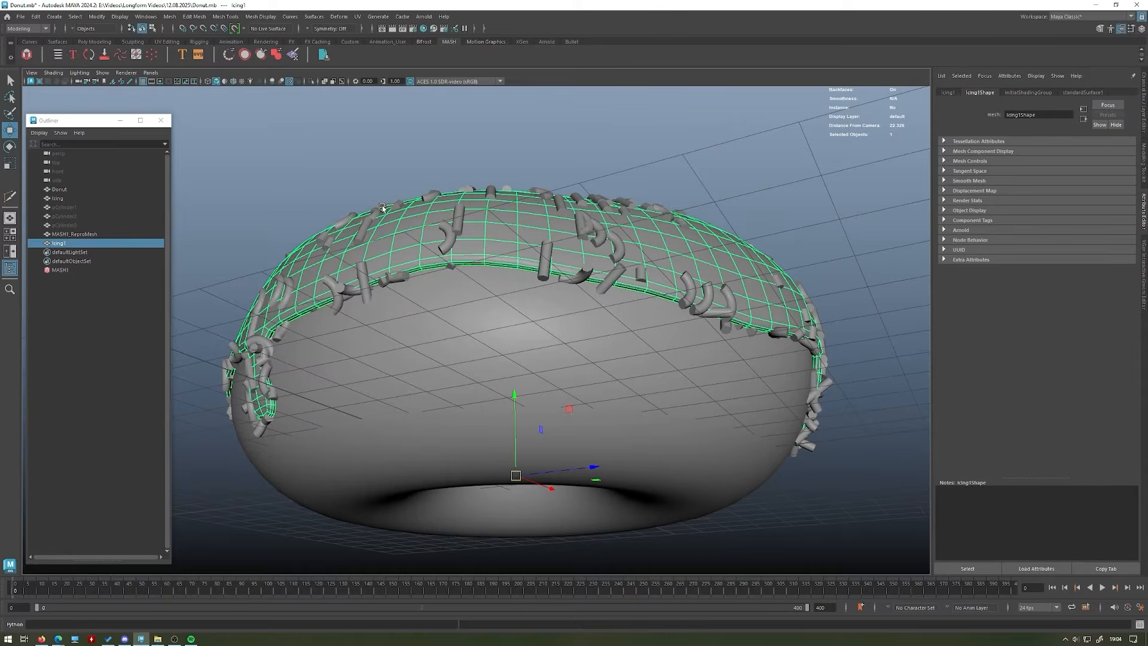
{"action": "key", "text": "ctrl+1"}
{"action": "left_click_drag", "start_coordinate": [384, 239], "coordinate": [402, 210], "text": "alt"}
{"action": "middle_click_drag", "start_coordinate": [403, 210], "coordinate": [590, 281], "text": "alt"}
{"action": "scroll", "coordinate": [570, 303], "scroll_direction": "up", "scroll_amount": 4}
- Delete the face loop along the outer rim that joins the icing copy's outer and inner shells
{"action": "right_click", "coordinate": [464, 275]}
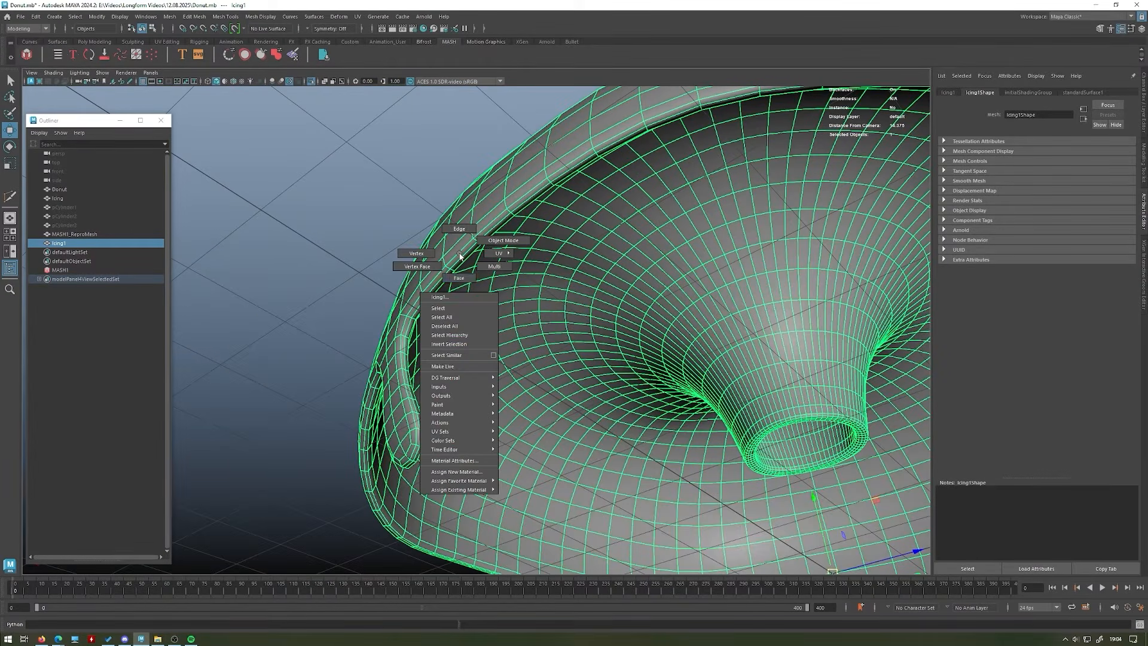
{"action": "left_click", "coordinate": [460, 272]}
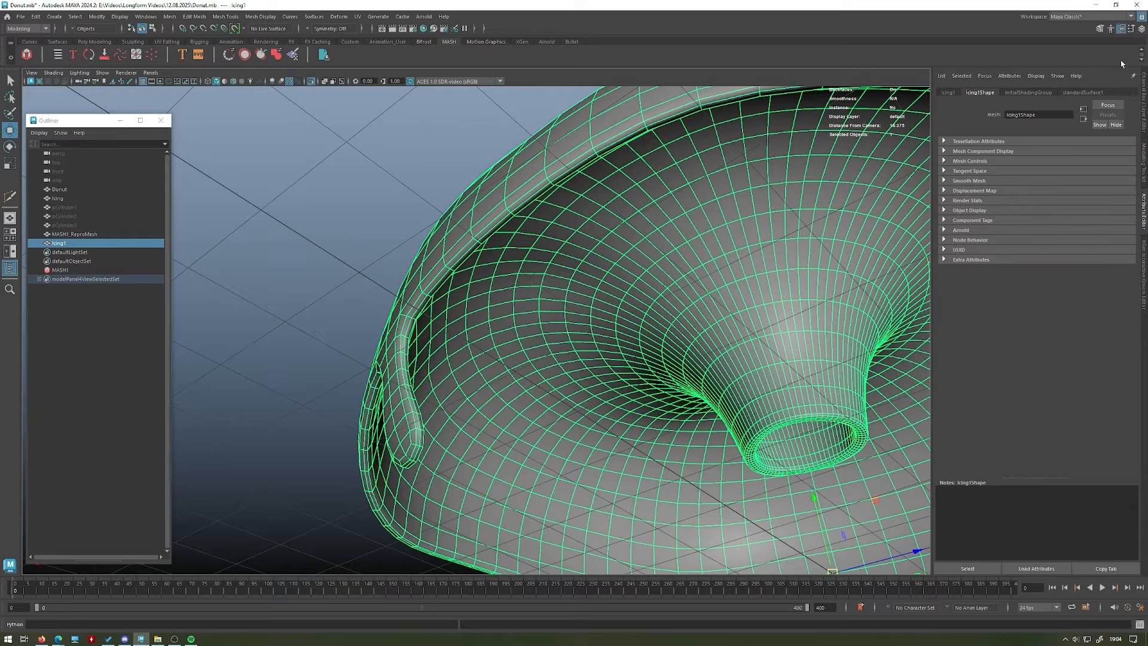
{"action": "left_click", "coordinate": [1100, 28]}
{"action": "left_click", "coordinate": [1102, 103]}
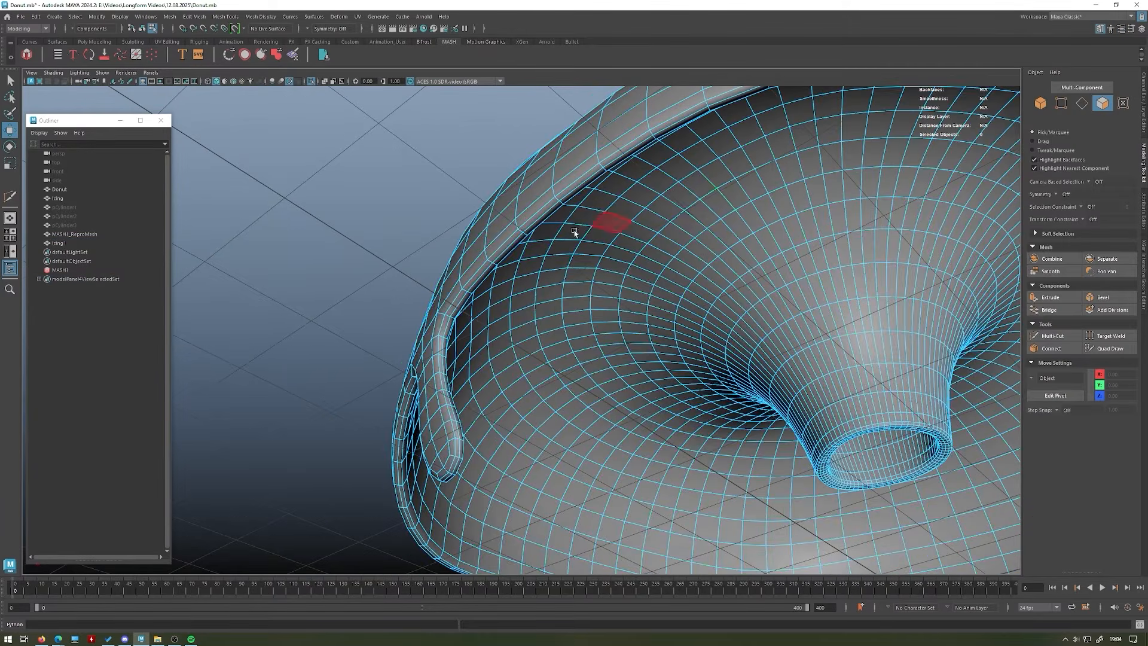
{"action": "scroll", "coordinate": [637, 281], "scroll_direction": "up", "scroll_amount": 3}
{"action": "scroll", "coordinate": [638, 281], "scroll_direction": "up", "scroll_amount": 1}
{"action": "left_click", "coordinate": [649, 276]}
{"action": "key", "text": "q"}
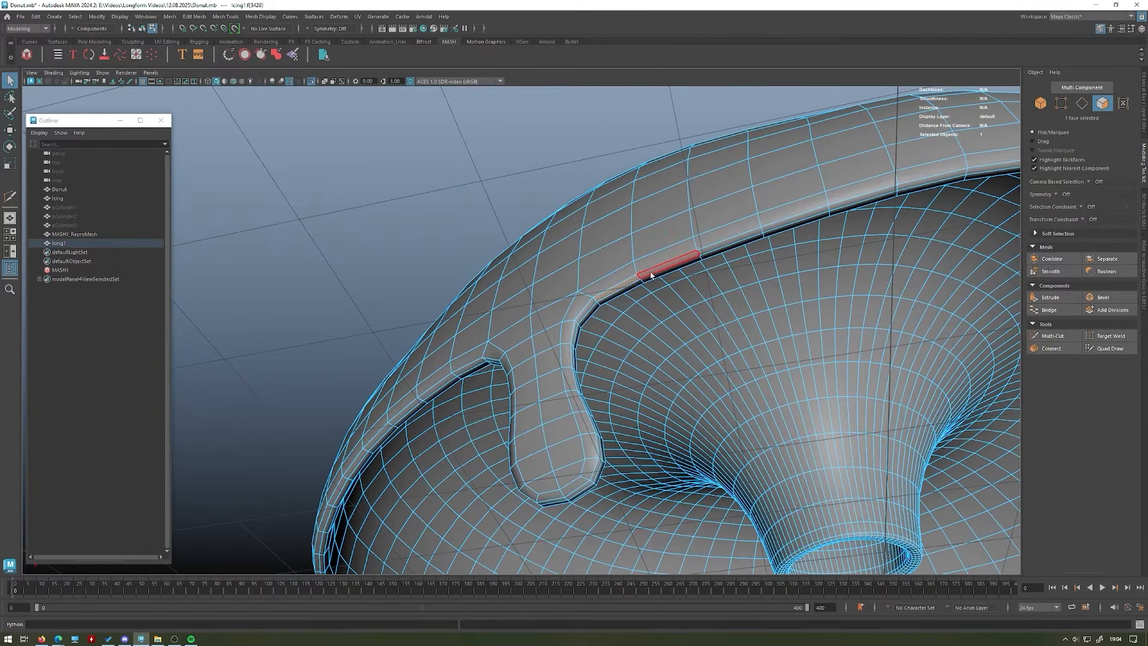
{"action": "double_click", "coordinate": [655, 269], "text": "shift"}
{"action": "left_click_drag", "start_coordinate": [586, 268], "coordinate": [602, 258], "text": "alt"}
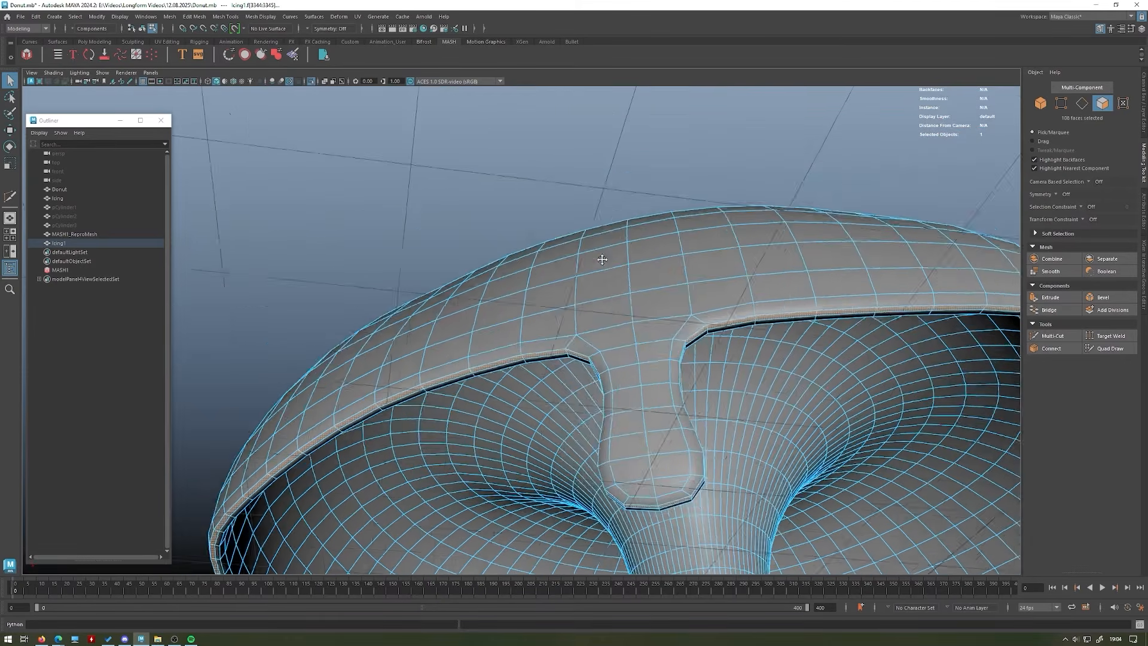
{"action": "middle_click_drag", "start_coordinate": [603, 257], "coordinate": [520, 217], "text": "alt"}
{"action": "key", "text": "Delete"}
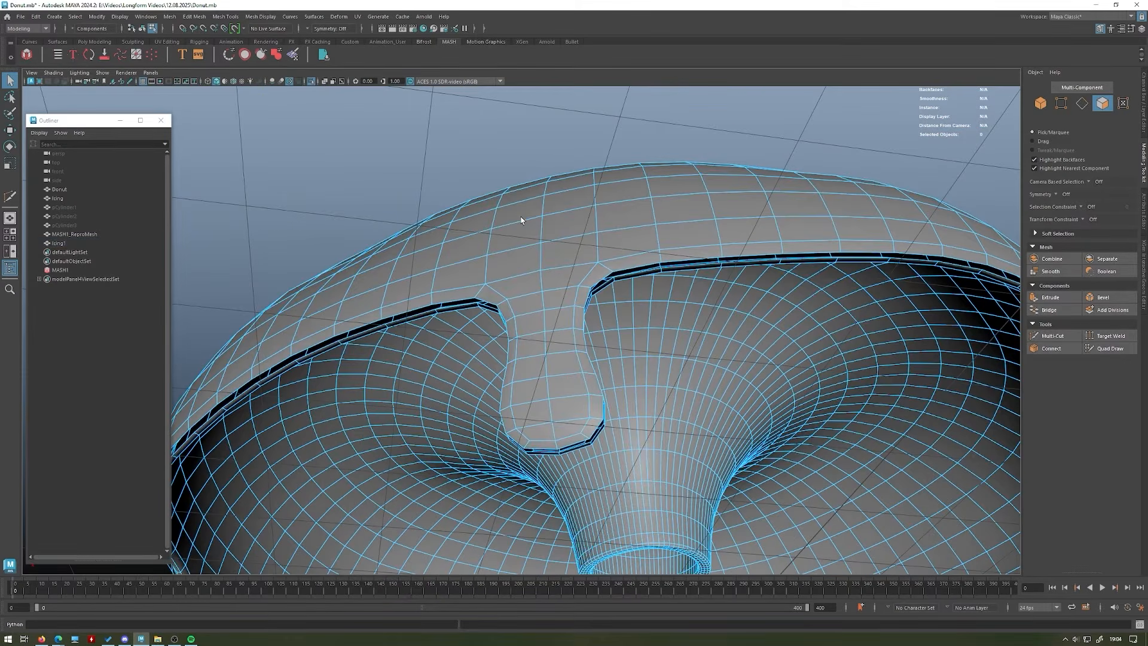
- Delete the face loop around the bottom edge of the icing copy's centre hole
{"action": "double_click", "coordinate": [428, 317]}
{"action": "left_click_drag", "start_coordinate": [489, 325], "coordinate": [634, 257], "text": "alt"}
{"action": "left_click", "coordinate": [728, 195]}
{"action": "left_click_drag", "start_coordinate": [727, 195], "coordinate": [532, 389], "text": "alt"}
{"action": "middle_click_drag", "start_coordinate": [532, 389], "coordinate": [543, 244], "text": "alt"}
{"action": "scroll", "coordinate": [543, 243], "scroll_direction": "up", "scroll_amount": 5}
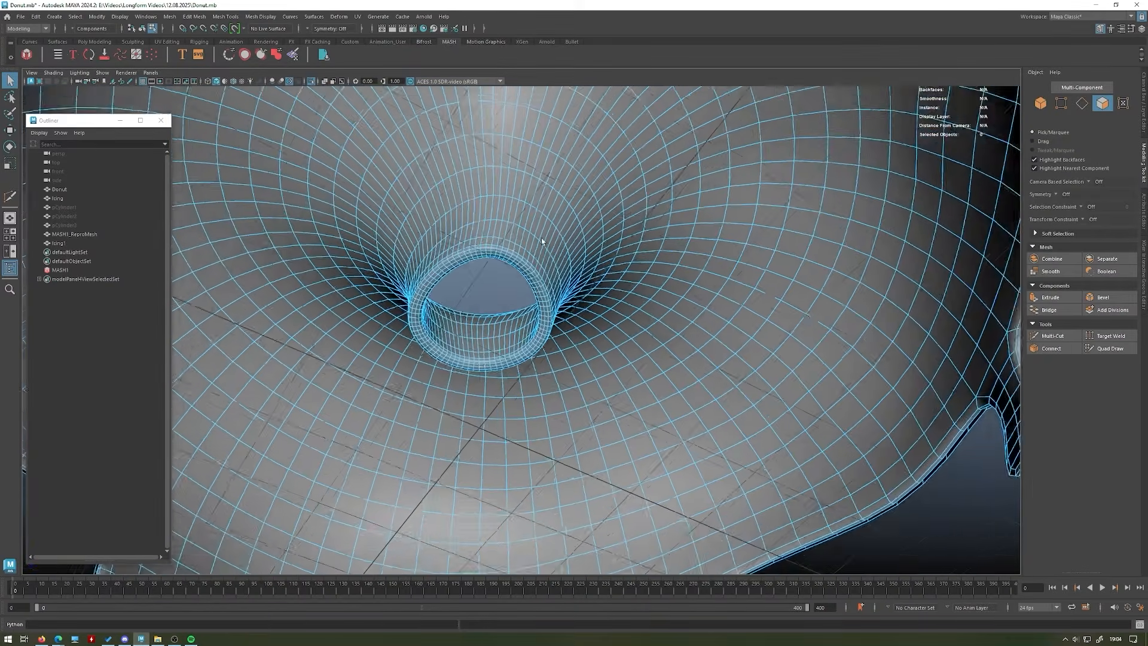
{"action": "double_click", "coordinate": [495, 215]}
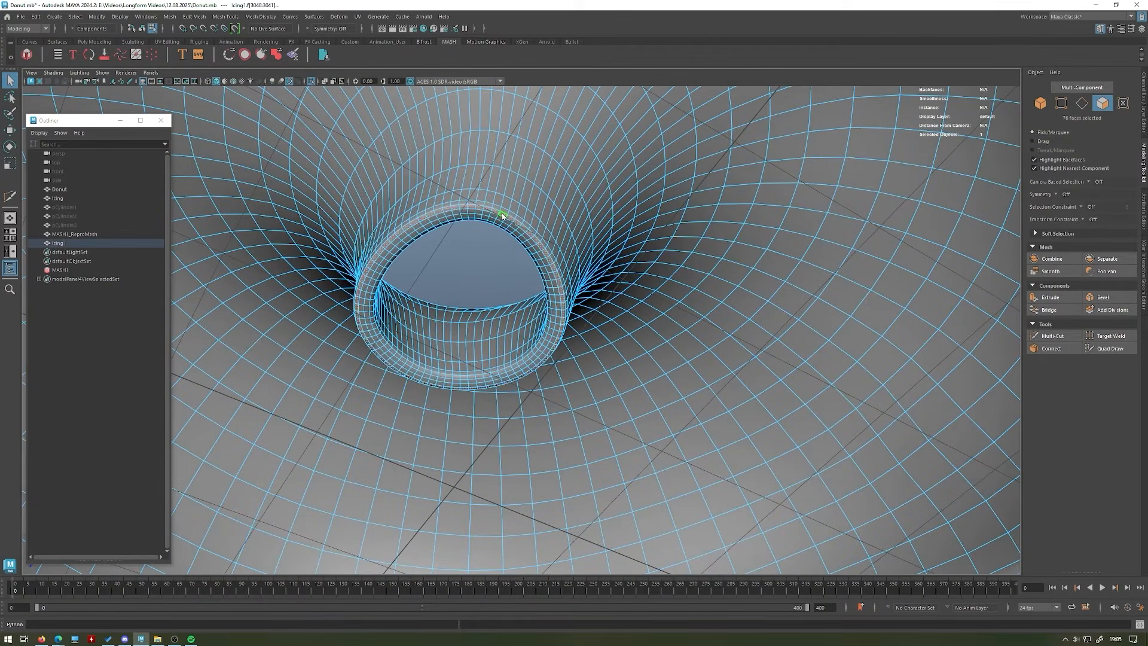
{"action": "key", "text": "Delete"}
- Select the detached inner shell of the icing copy and delete its faces
{"action": "double_click", "coordinate": [762, 284]}
{"action": "scroll", "coordinate": [543, 230], "scroll_direction": "down", "scroll_amount": 5}
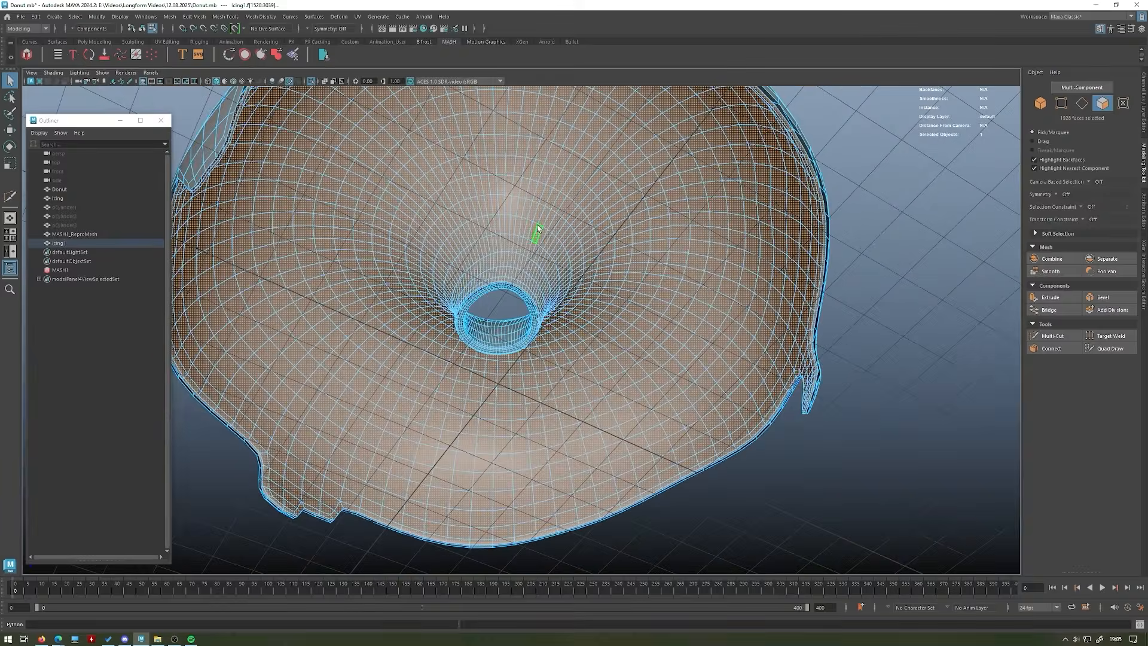
{"action": "key", "text": "Delete"}
- Delete the leftover face loops around the lower edge of the icing copy's centre hole
{"action": "left_click_drag", "start_coordinate": [540, 227], "coordinate": [550, 293], "text": "alt"}
{"action": "middle_click_drag", "start_coordinate": [551, 293], "coordinate": [552, 224], "text": "alt"}
{"action": "mouse_move", "coordinate": [552, 223]}
{"action": "left_mouse_down", "text": "alt"}
{"action": "mouse_move", "coordinate": [514, 300]}
{"action": "mouse_move", "coordinate": [538, 221]}
{"action": "left_mouse_up", "text": "alt"}
{"action": "scroll", "coordinate": [527, 251], "scroll_direction": "up", "scroll_amount": 6}
{"action": "middle_click_drag", "start_coordinate": [538, 221], "coordinate": [548, 313], "text": "alt"}
{"action": "double_click", "coordinate": [524, 333]}
{"action": "key", "text": "Delete"}
{"action": "double_click", "coordinate": [530, 323]}
{"action": "key", "text": "Delete"}
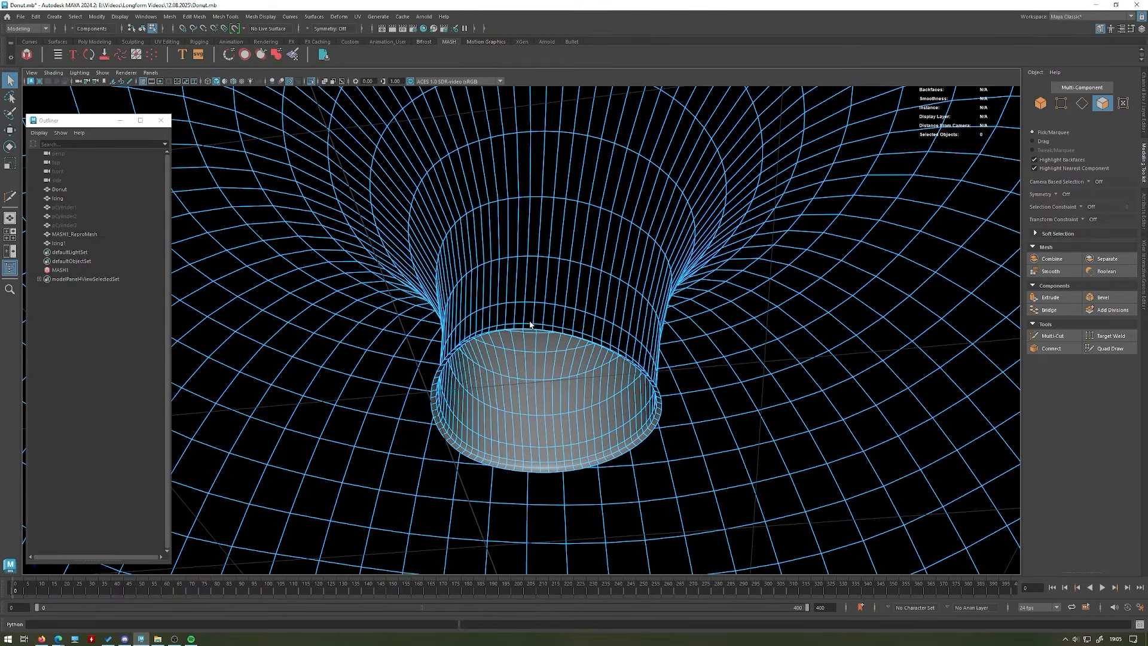
- Return to object mode, check the single-layer icing copy from all sides, and turn off its isolation
{"action": "right_click_drag", "start_coordinate": [658, 304], "coordinate": [482, 243], "text": "alt"}
{"action": "left_click_drag", "start_coordinate": [482, 244], "coordinate": [472, 289], "text": "alt"}
{"action": "right_click_drag", "start_coordinate": [472, 290], "coordinate": [542, 240]}
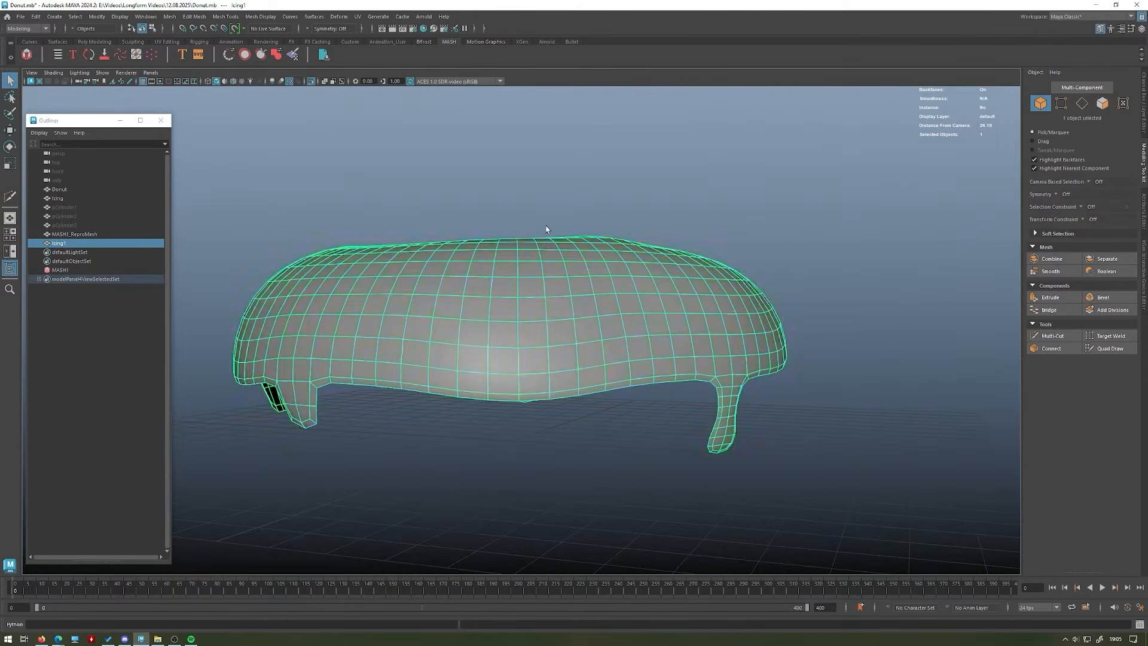
{"action": "left_click_drag", "start_coordinate": [546, 200], "coordinate": [534, 241], "text": "alt"}
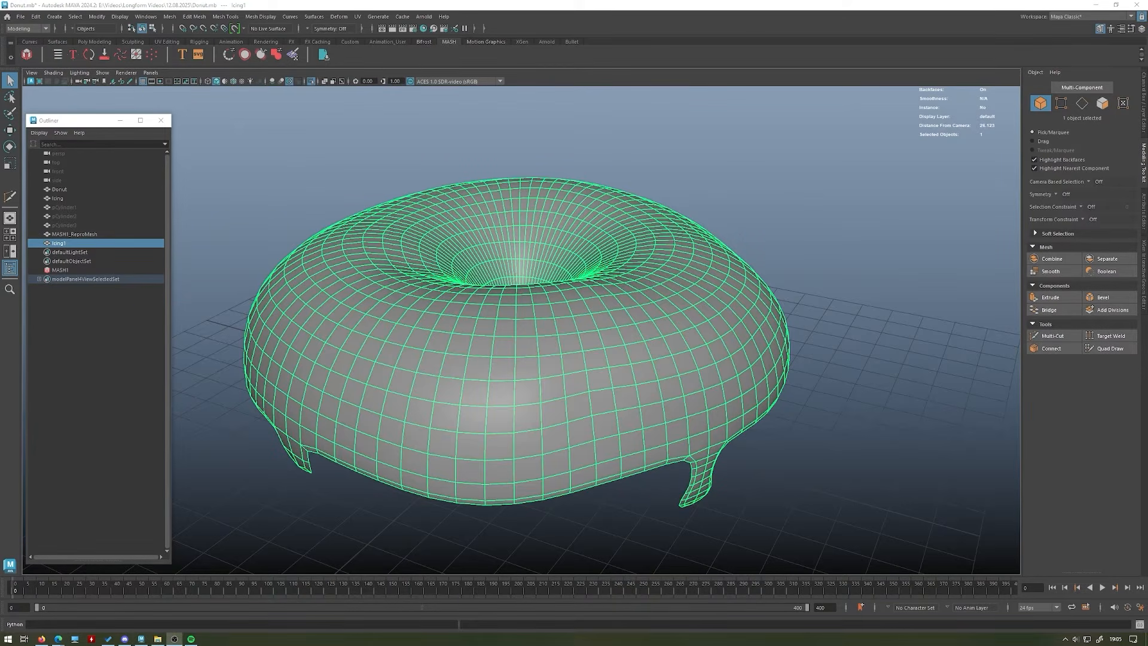
{"action": "left_click", "coordinate": [532, 212]}
{"action": "left_click_drag", "start_coordinate": [532, 213], "coordinate": [652, 340], "text": "alt"}
{"action": "left_click_drag", "start_coordinate": [517, 290], "coordinate": [545, 216], "text": "alt"}
{"action": "left_click", "coordinate": [571, 151]}
{"action": "middle_click_drag", "start_coordinate": [571, 151], "coordinate": [549, 179], "text": "alt"}
{"action": "left_click", "coordinate": [500, 283]}
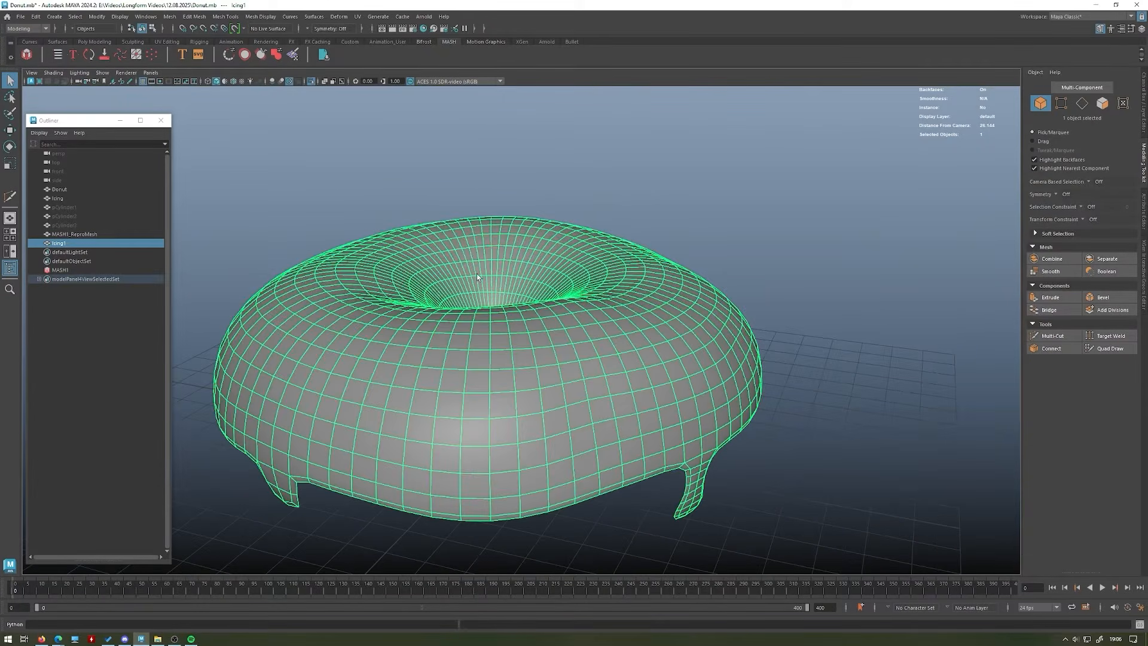
{"action": "key", "text": "ctrl+1"}
{"action": "left_click", "coordinate": [336, 235]}
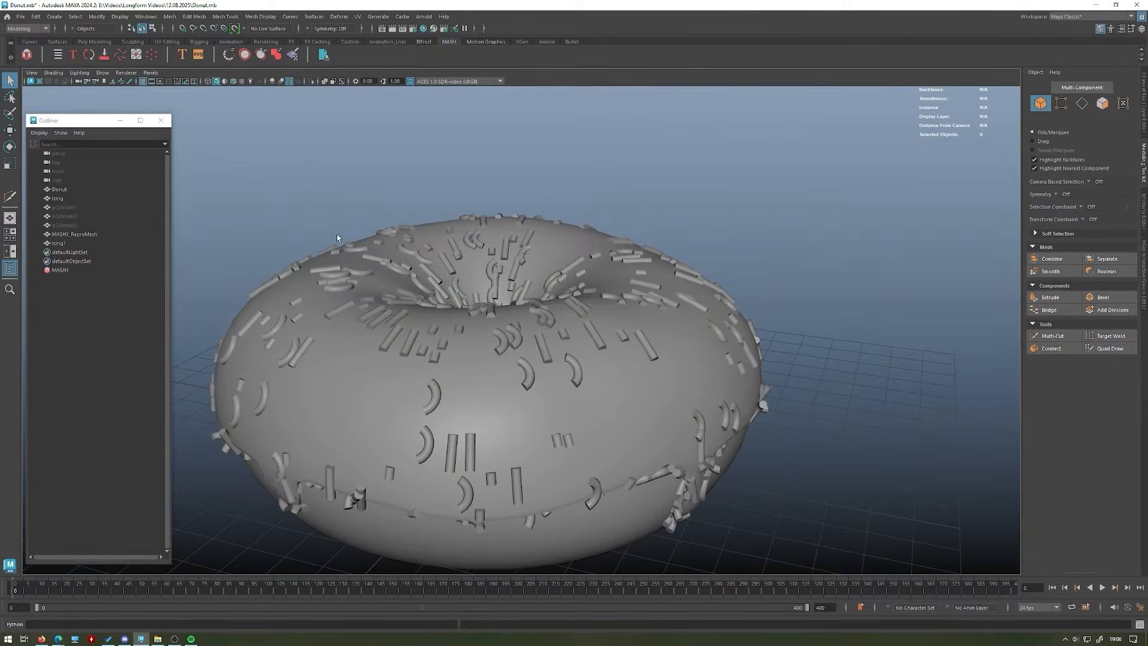
- Replace the input mesh of the MASH1 Distribute node with the Icing1 copy
{"action": "left_click", "coordinate": [72, 270]}
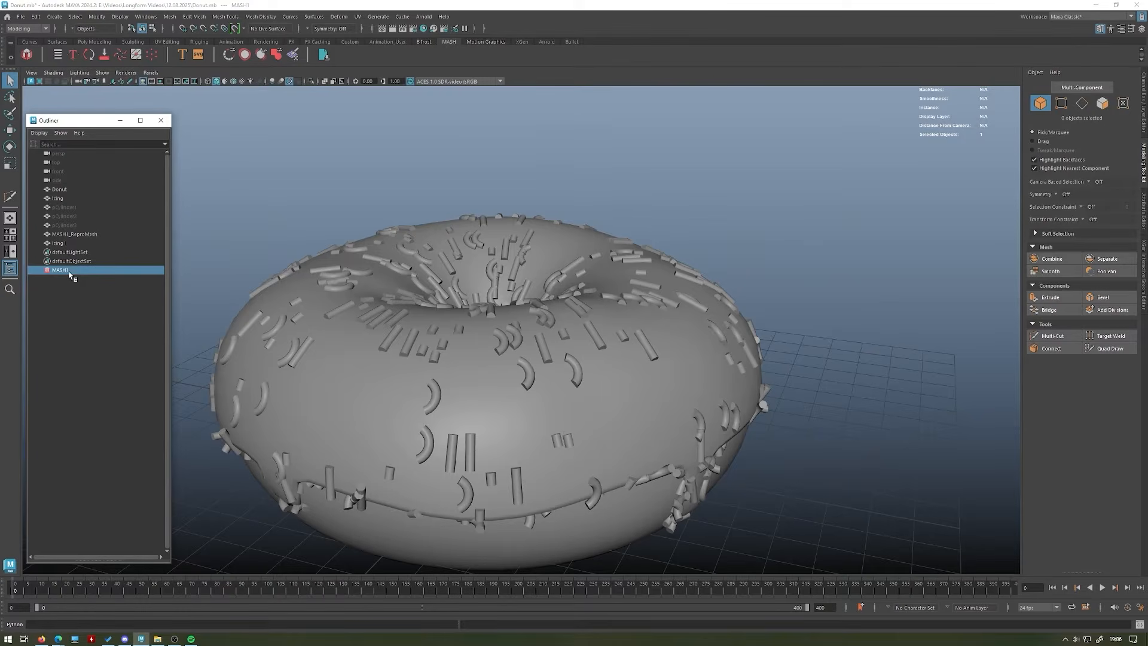
{"action": "left_click", "coordinate": [1143, 199]}
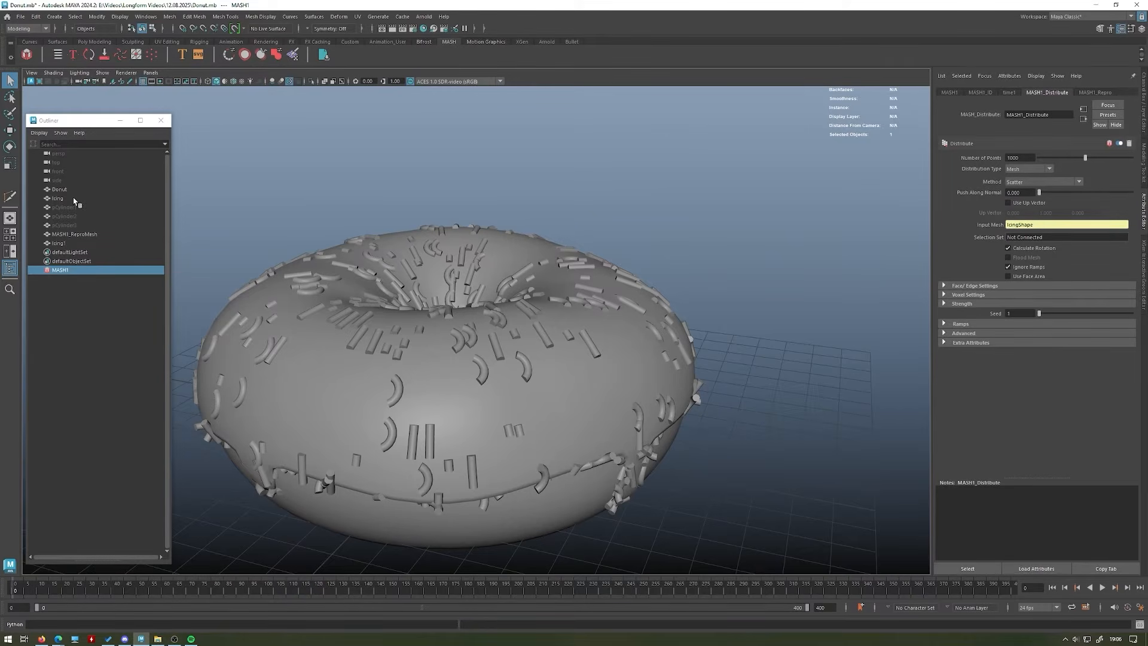
{"action": "middle_click_drag", "start_coordinate": [60, 245], "coordinate": [1034, 224]}
{"action": "left_click_drag", "start_coordinate": [673, 296], "coordinate": [628, 234], "text": "alt"}
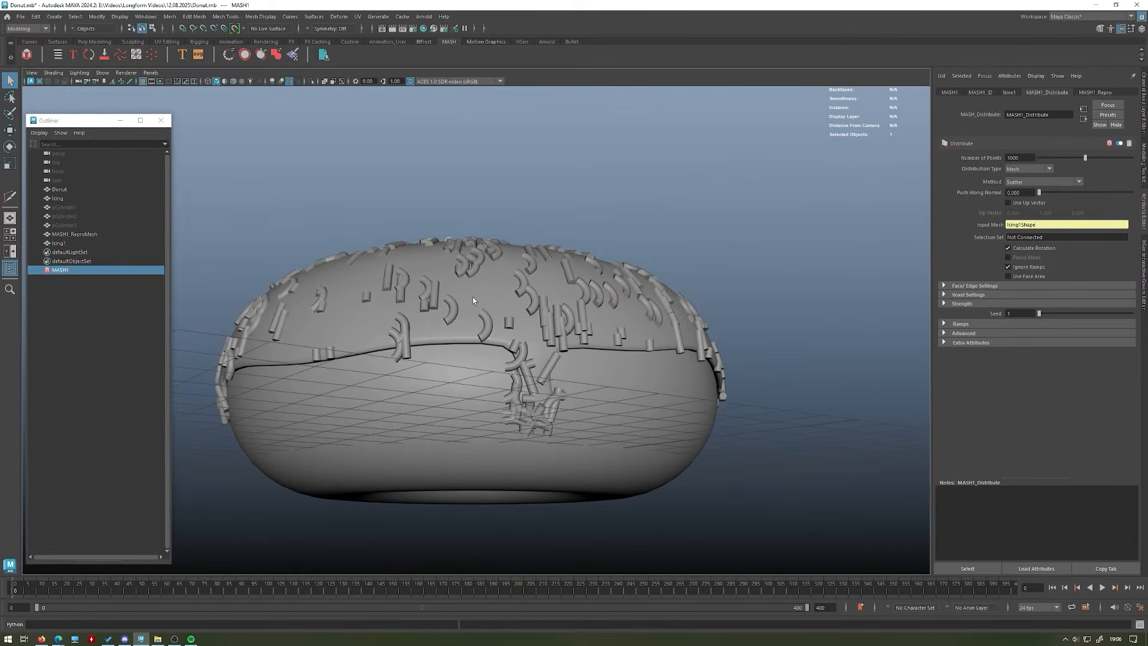
- Isolate MASH1_ReproMesh and Icing1 to check the sprinkle placement, then show the whole scene again
{"action": "left_click", "coordinate": [70, 234]}
{"action": "left_click", "coordinate": [68, 242], "text": "ctrl"}
{"action": "key", "text": "ctrl+1"}
{"action": "left_click", "coordinate": [418, 179]}
{"action": "left_click_drag", "start_coordinate": [426, 180], "coordinate": [589, 238], "text": "alt"}
{"action": "key", "text": "ctrl+1"}
- Hide the Icing1 copy and examine the sprinkles across the donut's surface
{"action": "left_click", "coordinate": [66, 242]}
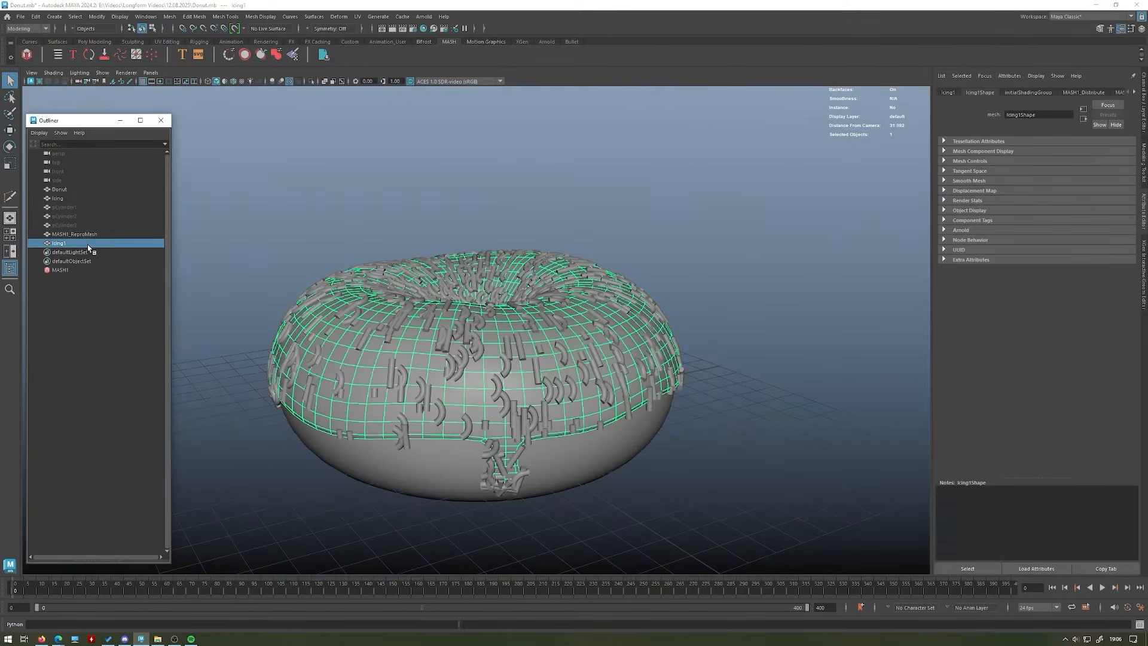
{"action": "key", "text": "ctrl+h"}
{"action": "left_click_drag", "start_coordinate": [459, 187], "coordinate": [488, 140], "text": "alt"}
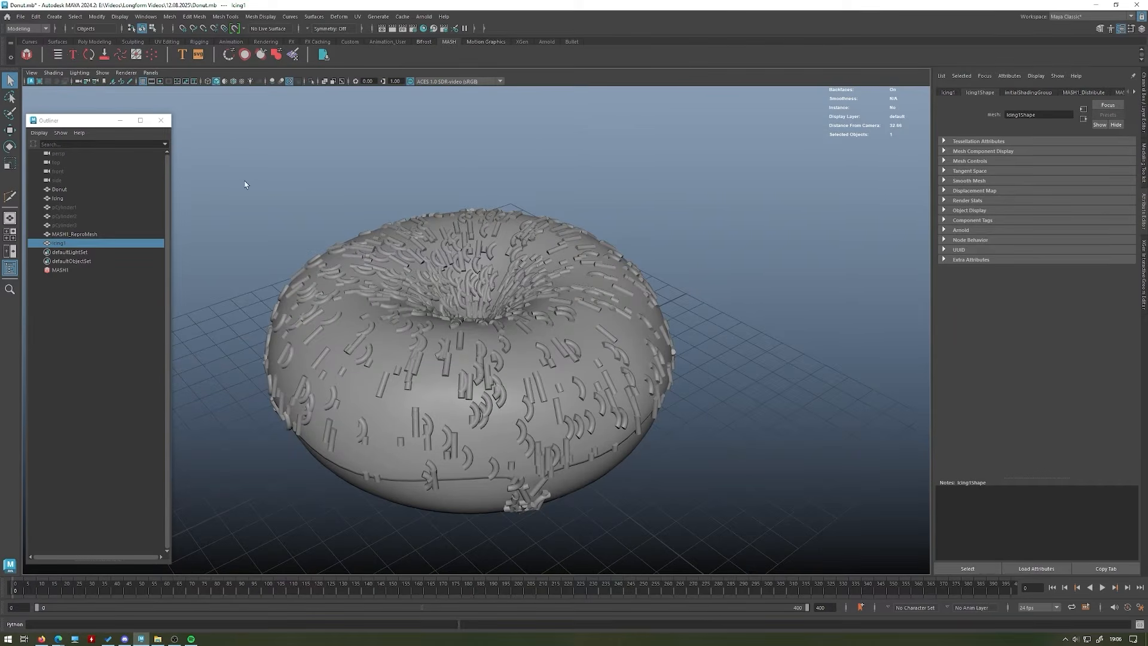
{"action": "mouse_move", "coordinate": [378, 232]}
{"action": "left_mouse_down", "text": "alt"}
{"action": "mouse_move", "coordinate": [362, 305]}
{"action": "mouse_move", "coordinate": [379, 232]}
{"action": "left_mouse_up", "text": "alt"}
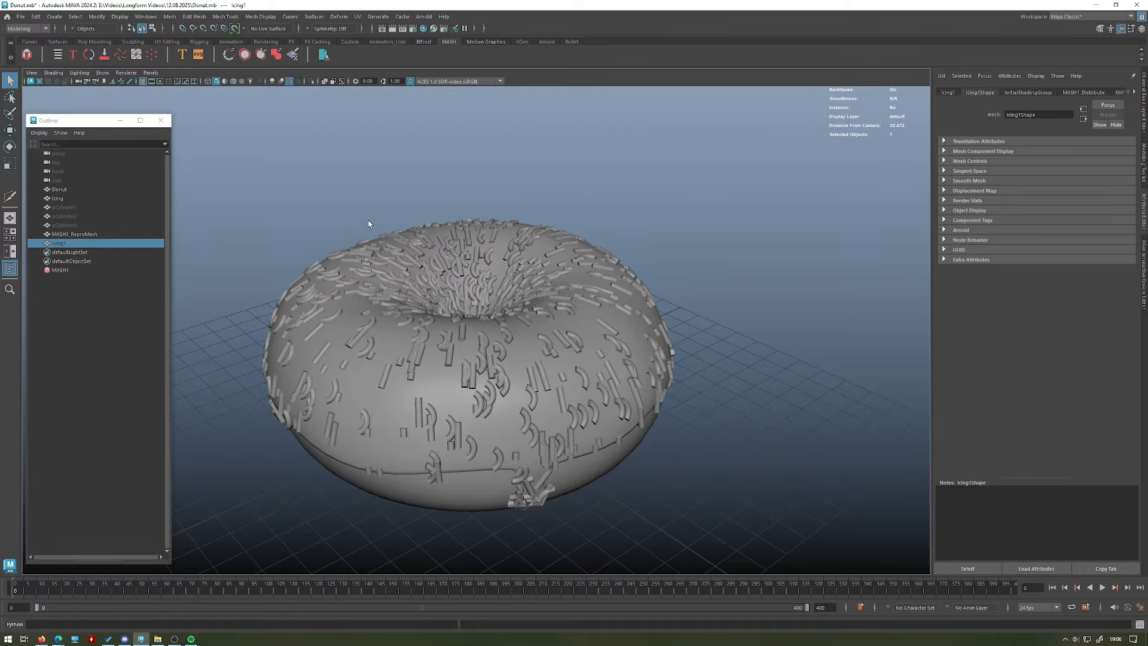
{"action": "left_click_drag", "start_coordinate": [347, 239], "coordinate": [393, 323], "text": "alt"}
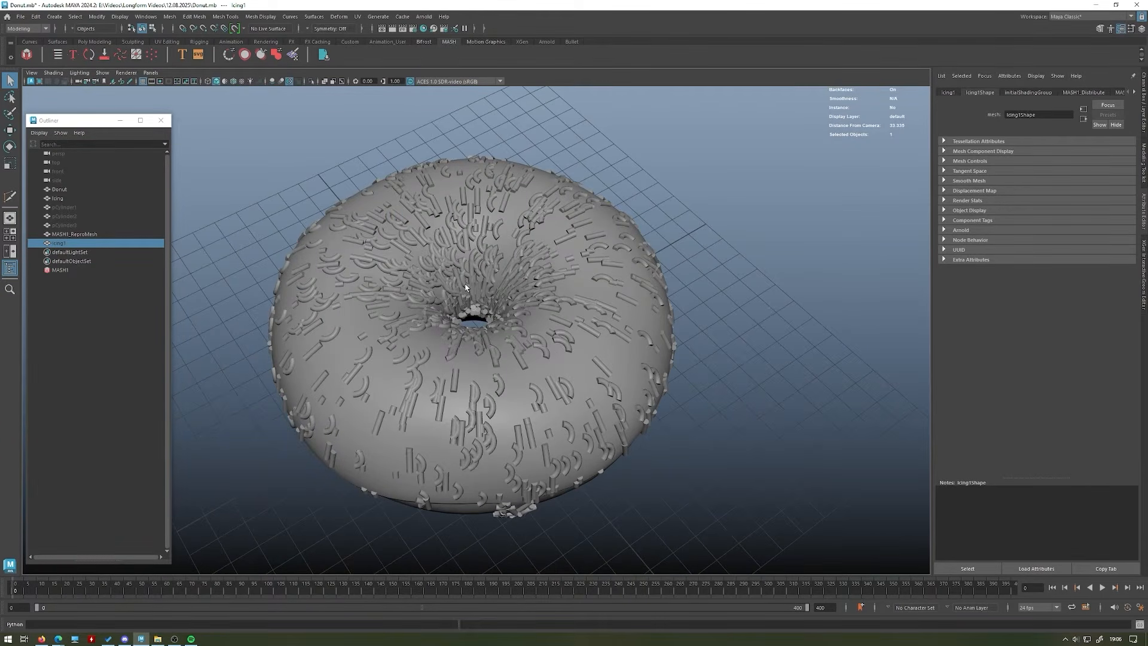
{"action": "left_click_drag", "start_coordinate": [472, 371], "coordinate": [537, 310], "text": "alt"}
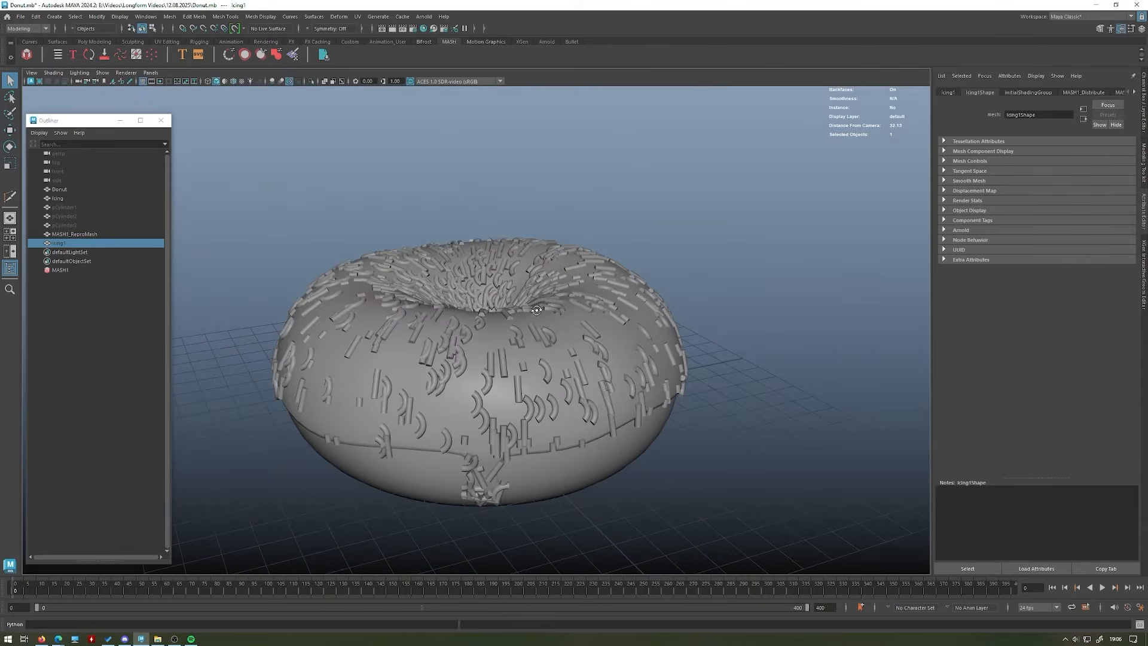
- Add a Random node to the MASH1 network
{"action": "mouse_move", "coordinate": [434, 313]}
{"action": "left_mouse_down", "text": "alt"}
{"action": "mouse_move", "coordinate": [442, 281]}
{"action": "mouse_move", "coordinate": [538, 335]}
{"action": "mouse_move", "coordinate": [603, 352]}
{"action": "mouse_move", "coordinate": [526, 383]}
{"action": "mouse_move", "coordinate": [432, 296]}
{"action": "left_mouse_up", "text": "alt"}
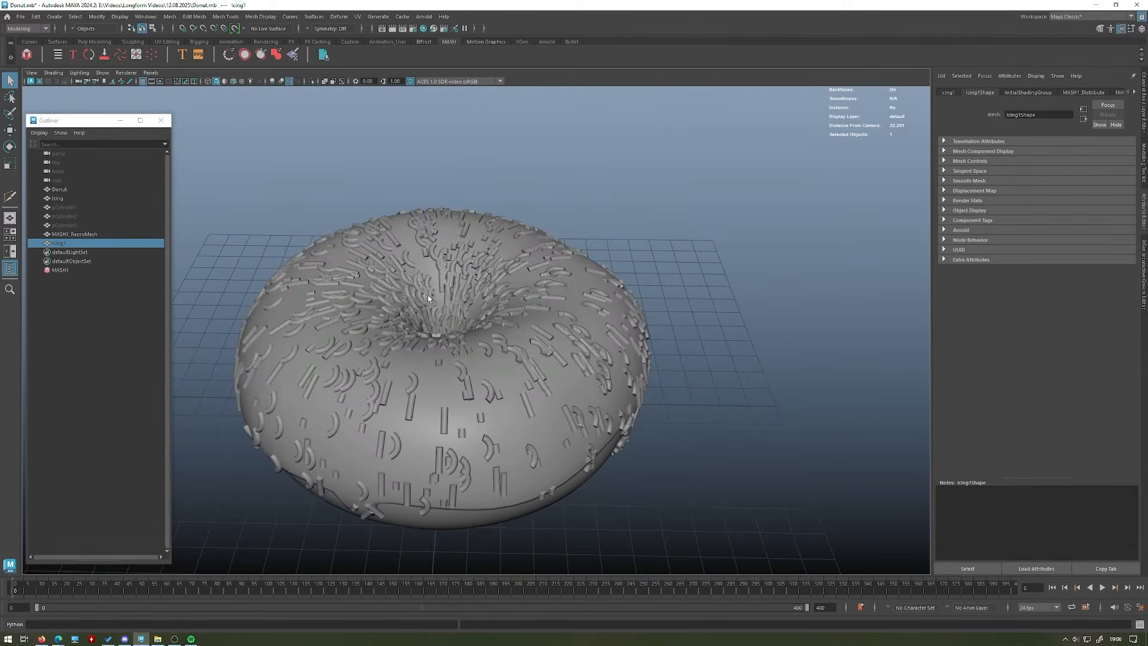
{"action": "left_click", "coordinate": [60, 271]}
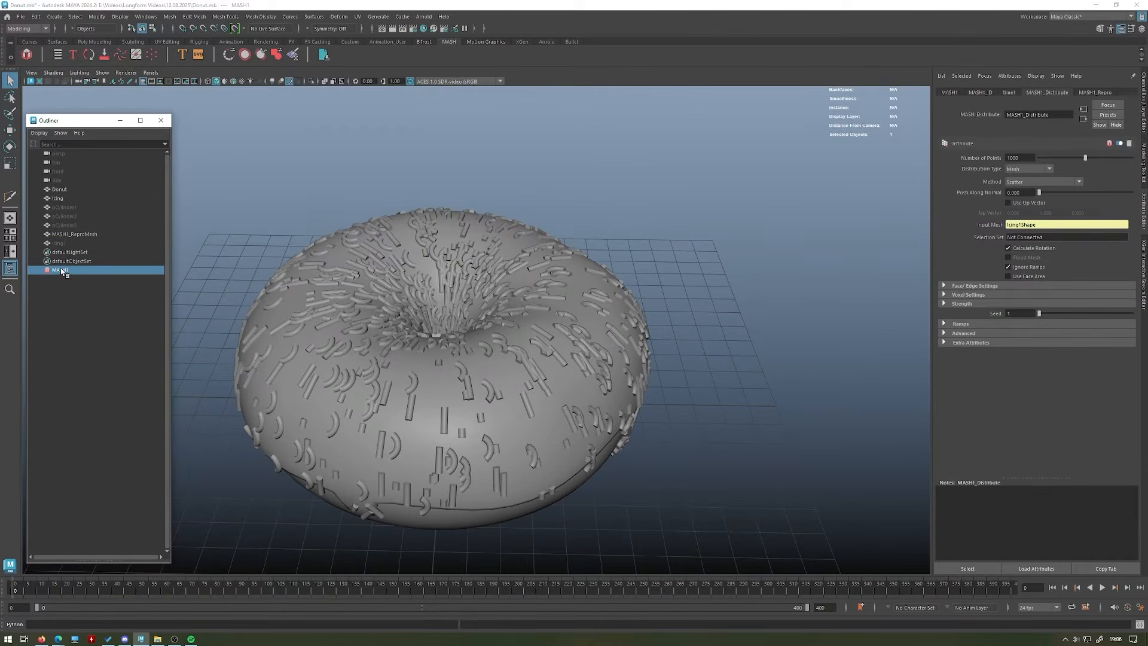
{"action": "left_click", "coordinate": [950, 93]}
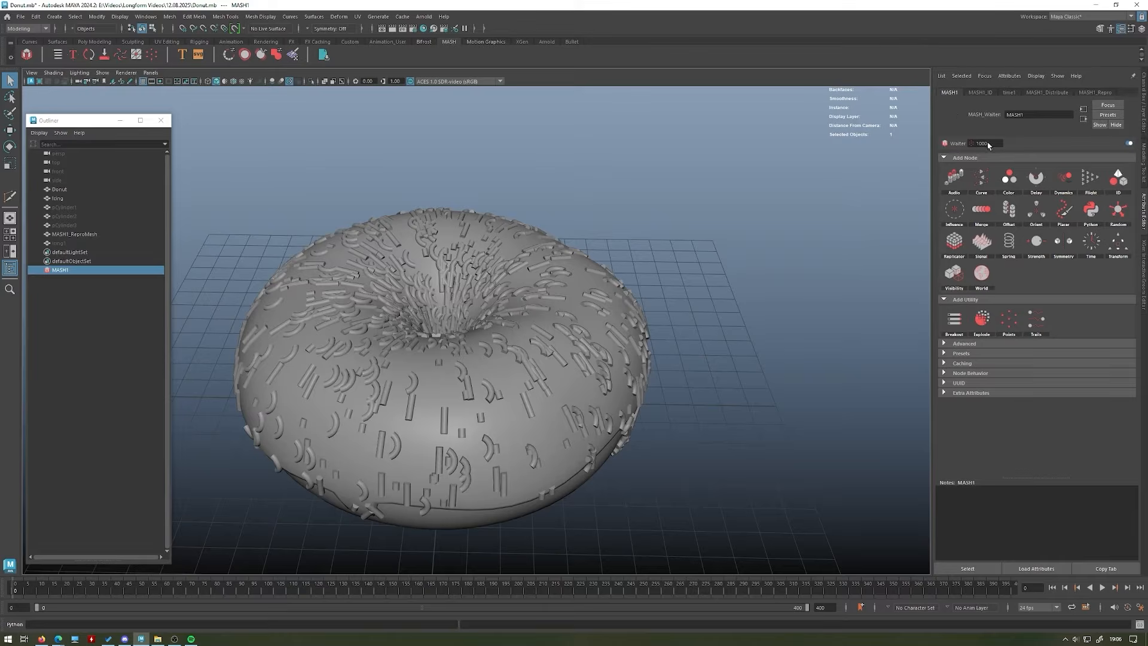
{"action": "left_click", "coordinate": [1116, 212]}
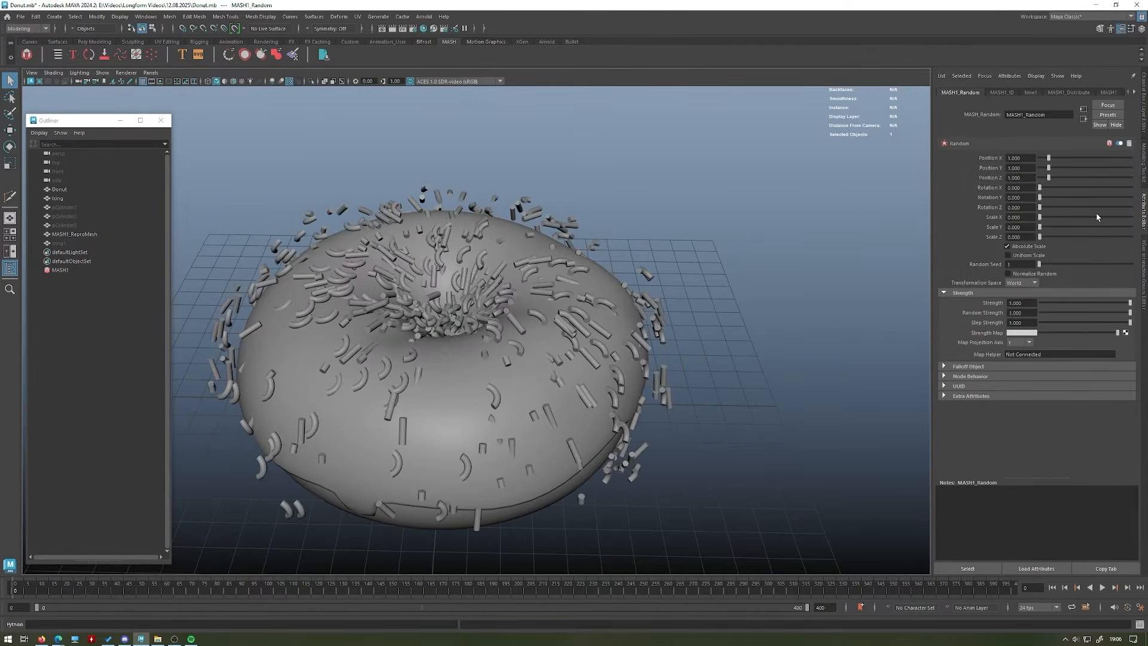
- Set the Random node's Position X, Y and Z to 0 so the sprinkles sit on the icing
{"action": "left_click_drag", "start_coordinate": [732, 200], "coordinate": [519, 205], "text": "alt"}
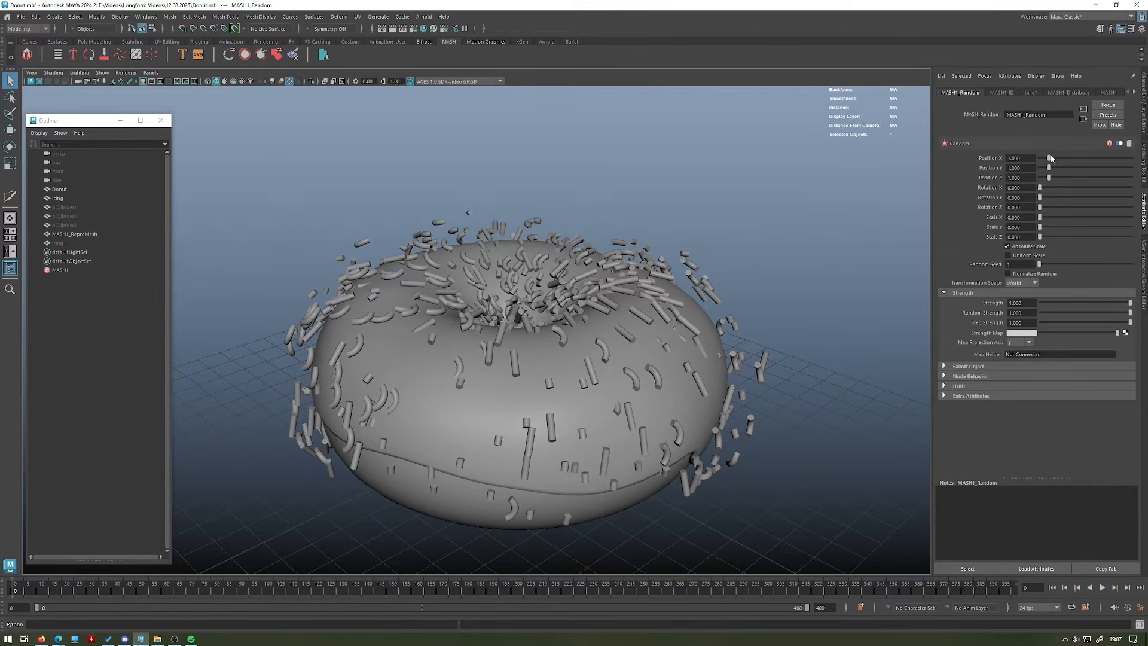
{"action": "left_click_drag", "start_coordinate": [1051, 159], "coordinate": [1038, 179]}
{"action": "left_click_drag", "start_coordinate": [856, 174], "coordinate": [857, 207], "text": "alt"}
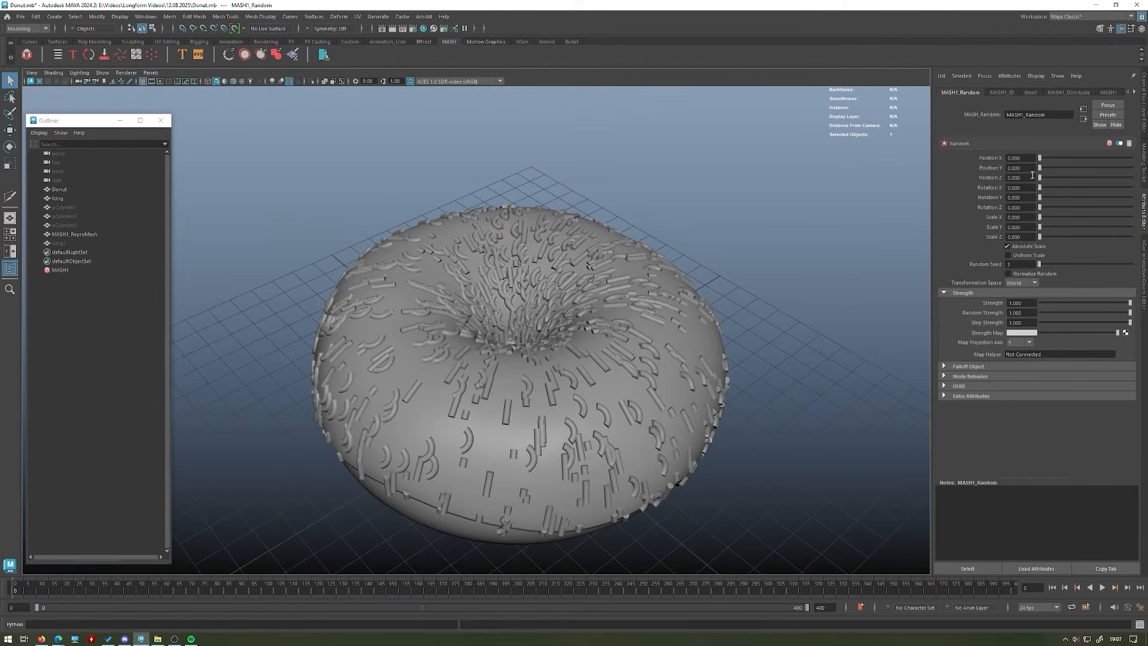
- Try increasing Position X on the Random node up to 10, and undo the changes
{"action": "mouse_move", "coordinate": [1048, 159]}
{"action": "left_mouse_down"}
{"action": "mouse_move", "coordinate": [1082, 159]}
{"action": "mouse_move", "coordinate": [1062, 158]}
{"action": "left_mouse_up"}
{"action": "left_click_drag", "start_coordinate": [885, 185], "coordinate": [849, 213], "text": "alt"}
{"action": "left_click_drag", "start_coordinate": [1062, 159], "coordinate": [1134, 160]}
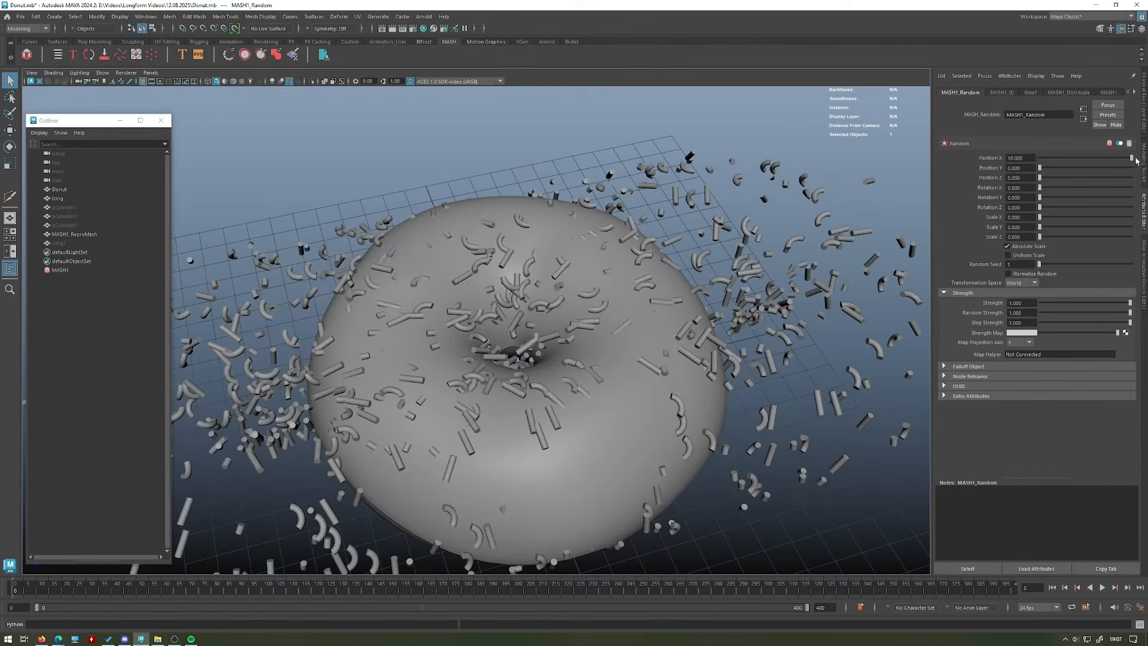
{"action": "key", "text": "ctrl+z"}
{"action": "key", "text": "ctrl+z"}
{"action": "key", "text": "ctrl+z"}
{"action": "key", "text": "ctrl+z"}
{"action": "key", "text": "ctrl+z"}
{"action": "key", "text": "ctrl+z"}
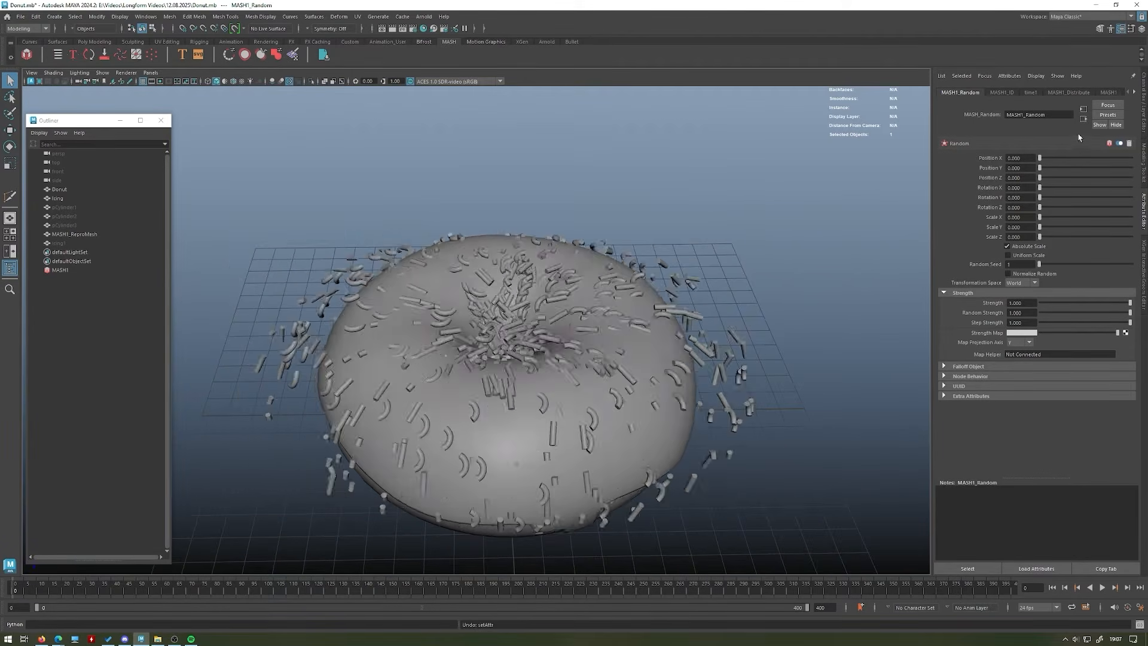
{"action": "left_click_drag", "start_coordinate": [1040, 159], "coordinate": [1041, 160]}
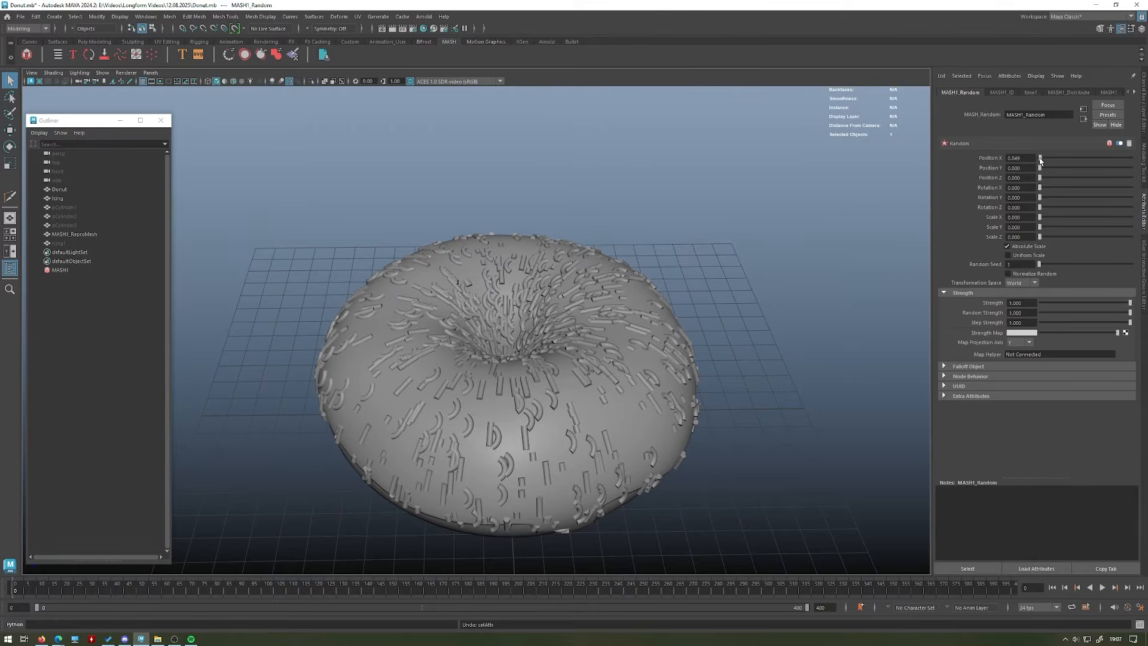
{"action": "key", "text": "ctrl+z"}
{"action": "key", "text": "ctrl+z"}
{"action": "key", "text": "ctrl+z"}
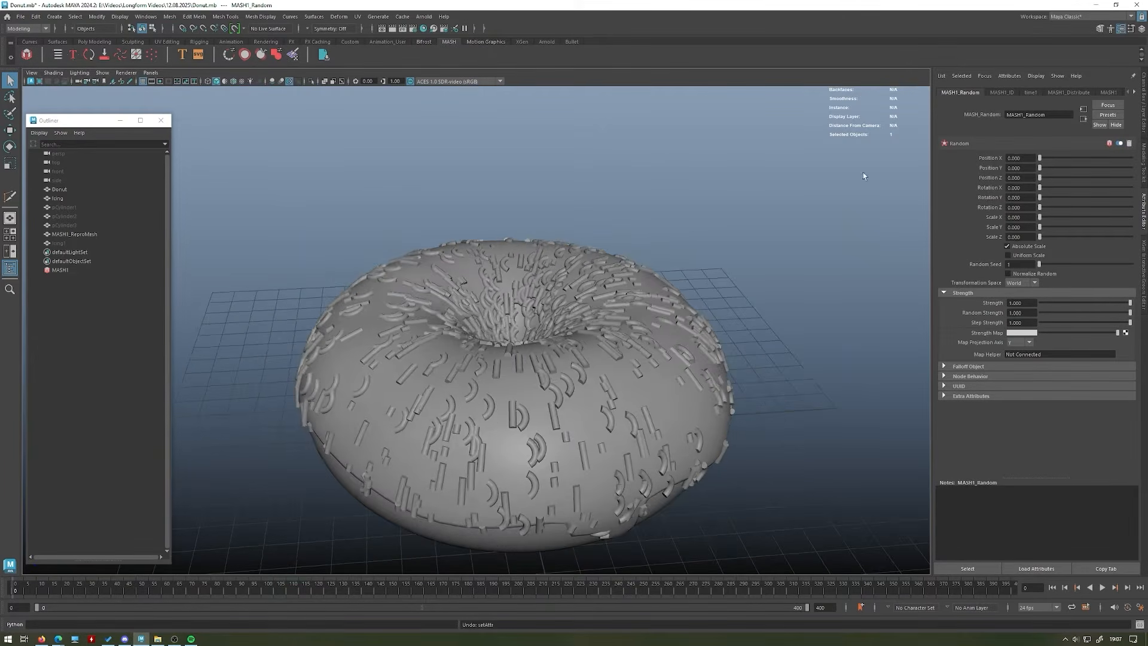
{"action": "key", "text": "ctrl+z"}
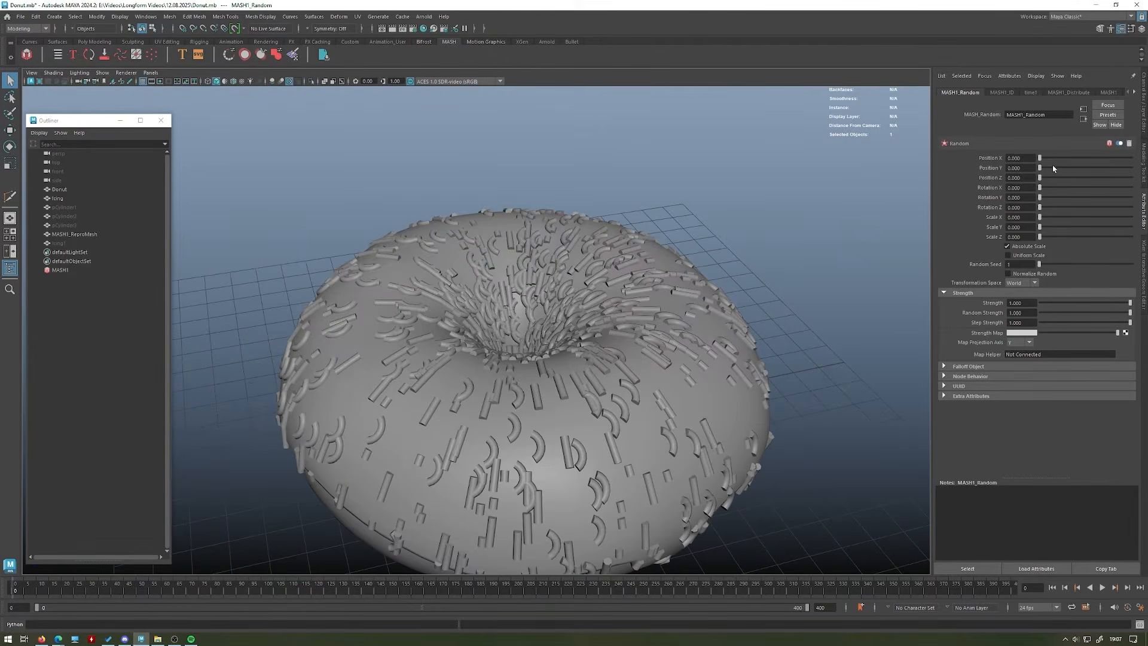
- Try increasing Position Y on the Random node, and undo the changes
{"action": "left_click_drag", "start_coordinate": [1040, 167], "coordinate": [1050, 167]}
{"action": "left_click_drag", "start_coordinate": [861, 251], "coordinate": [867, 180], "text": "alt"}
{"action": "left_click_drag", "start_coordinate": [1050, 168], "coordinate": [1062, 167]}
{"action": "key", "text": "ctrl+z"}
{"action": "key", "text": "ctrl+z"}
{"action": "key", "text": "ctrl+z"}
{"action": "key", "text": "ctrl+z"}
{"action": "mouse_move", "coordinate": [777, 198]}
{"action": "left_mouse_down", "text": "alt"}
{"action": "mouse_move", "coordinate": [862, 217]}
{"action": "mouse_move", "coordinate": [801, 251]}
{"action": "mouse_move", "coordinate": [783, 213]}
{"action": "left_mouse_up", "text": "alt"}
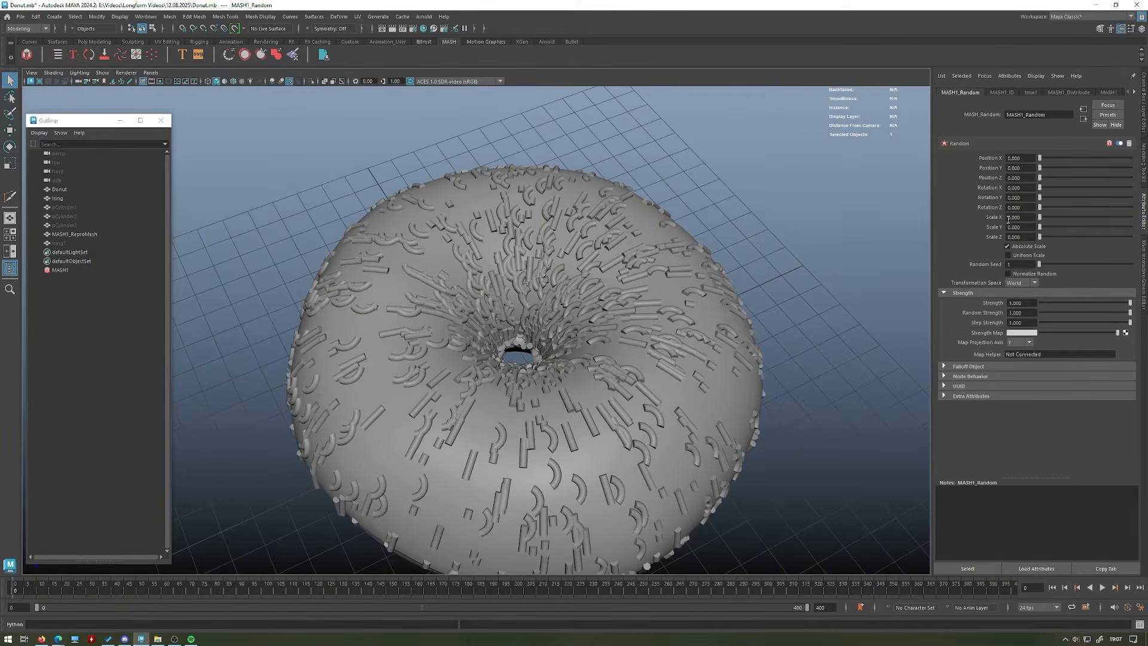
- Set the Random node's rotation to about 129 in X, 104 in Y and 79 in Z, and check the sprinkles around the donut
{"action": "left_click_drag", "start_coordinate": [1044, 189], "coordinate": [1106, 188]}
{"action": "key", "text": "ctrl+z"}
{"action": "left_click_drag", "start_coordinate": [700, 263], "coordinate": [820, 182], "text": "alt"}
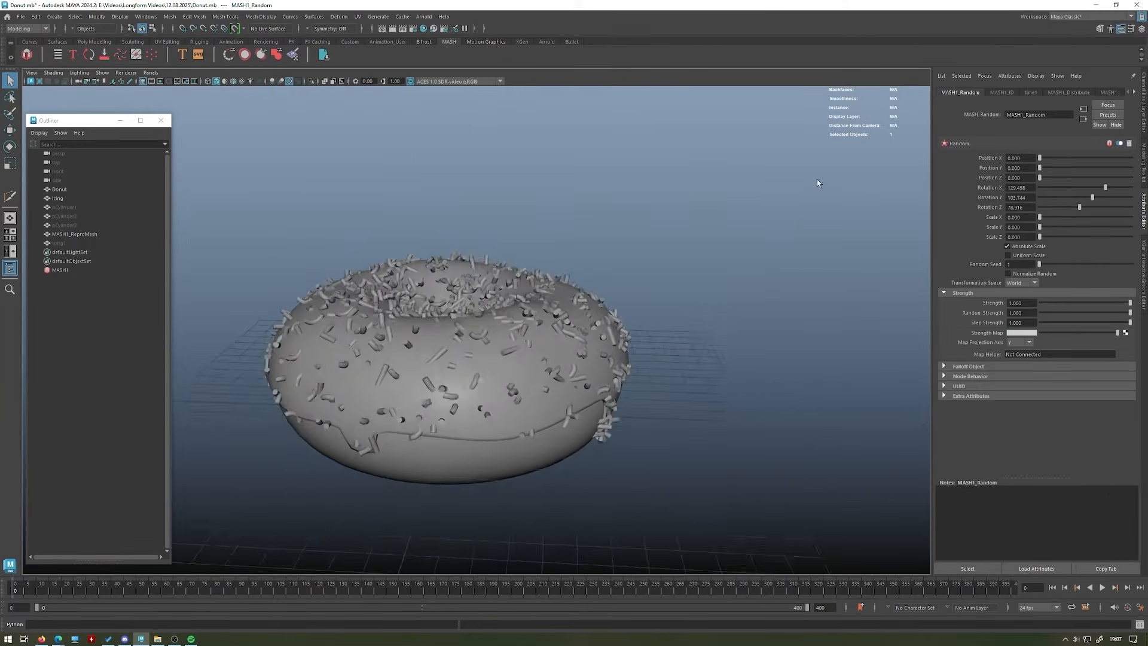
{"action": "right_click_drag", "start_coordinate": [820, 181], "coordinate": [753, 241], "text": "alt"}
{"action": "left_click_drag", "start_coordinate": [752, 241], "coordinate": [728, 246], "text": "alt"}
{"action": "right_click_drag", "start_coordinate": [727, 246], "coordinate": [766, 279], "text": "alt"}
{"action": "mouse_move", "coordinate": [766, 280]}
{"action": "left_mouse_down", "text": "alt"}
{"action": "mouse_move", "coordinate": [774, 261]}
{"action": "mouse_move", "coordinate": [751, 286]}
{"action": "left_mouse_up", "text": "alt"}
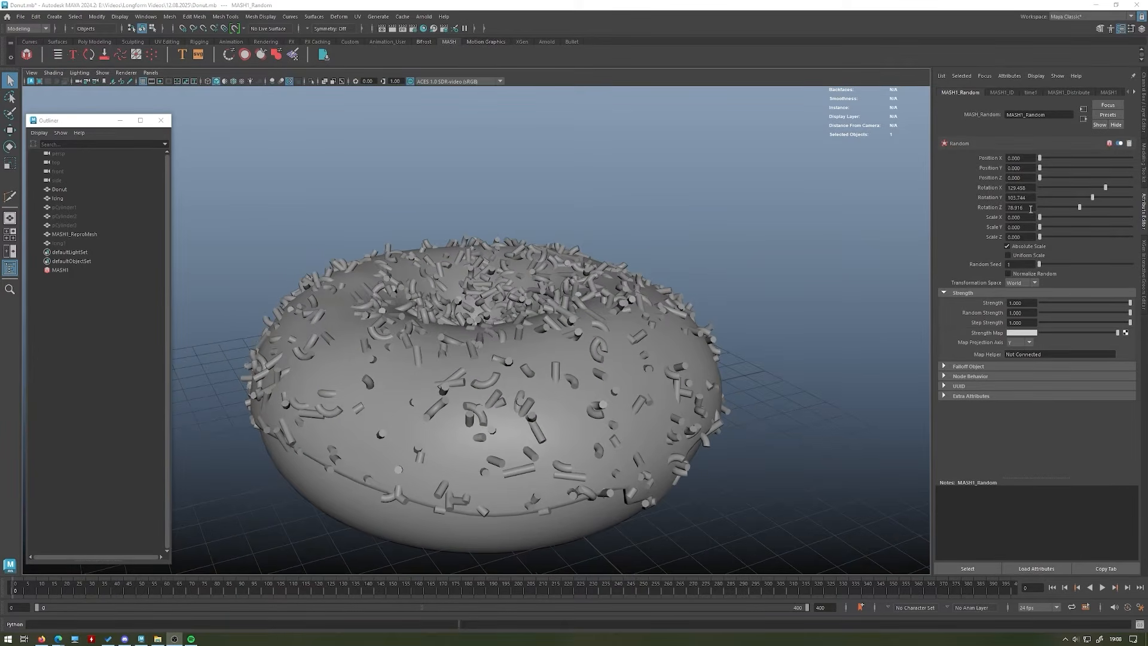
{"action": "mouse_move", "coordinate": [909, 200]}
{"action": "left_mouse_down", "text": "alt"}
{"action": "mouse_move", "coordinate": [844, 208]}
{"action": "mouse_move", "coordinate": [918, 202]}
{"action": "mouse_move", "coordinate": [828, 236]}
{"action": "mouse_move", "coordinate": [909, 220]}
{"action": "left_mouse_up", "text": "alt"}
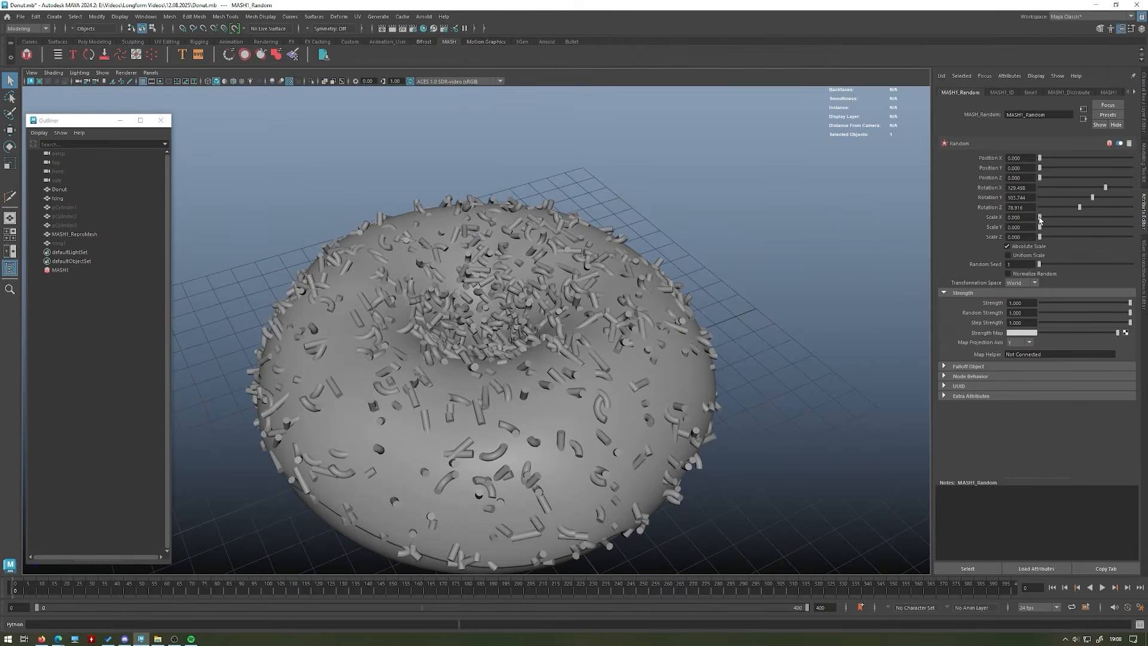
- Set the Random node's Scale X, Y and Z to 0.1
{"action": "left_click_drag", "start_coordinate": [1040, 220], "coordinate": [1005, 238]}
{"action": "type", "text": "0.1"}
{"action": "key", "text": "Return"}
{"action": "key", "text": "ctrl+c"}
{"action": "key", "text": "ctrl+v"}
{"action": "key", "text": "ctrl+v"}
{"action": "key", "text": "Return"}
{"action": "left_click_drag", "start_coordinate": [772, 215], "coordinate": [767, 235], "text": "alt"}
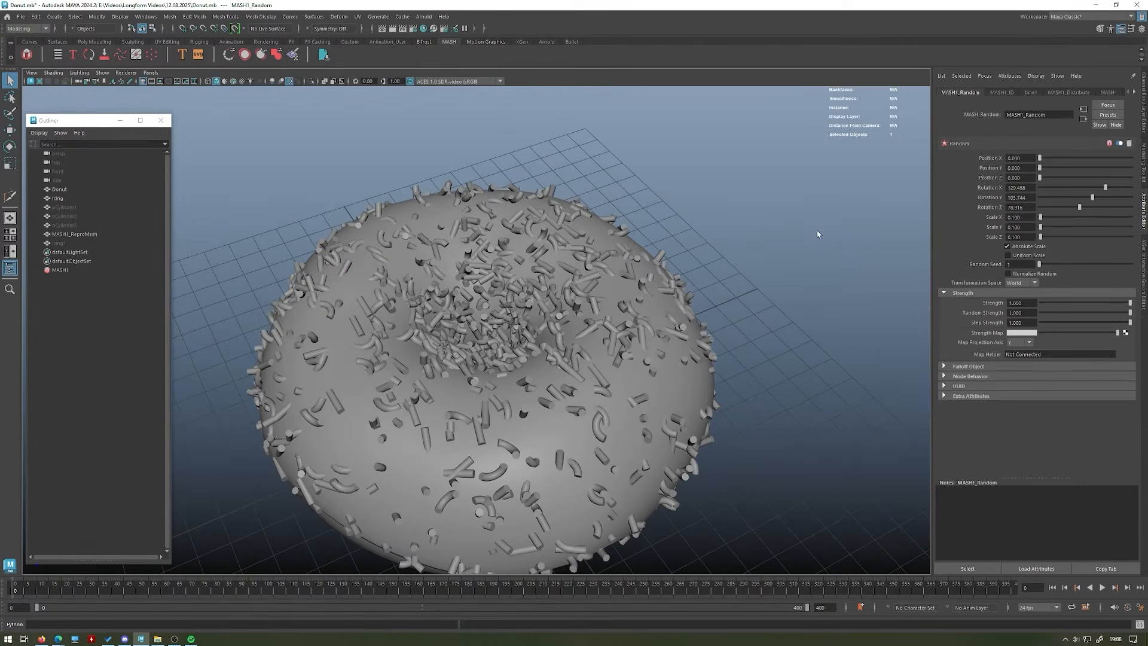
- Turn off Absolute Scale and turn on Uniform Scale in the Random node, and check the sprinkles from several angles
{"action": "left_click", "coordinate": [1019, 247]}
{"action": "left_click_drag", "start_coordinate": [787, 272], "coordinate": [748, 227], "text": "alt"}
{"action": "left_click_drag", "start_coordinate": [897, 252], "coordinate": [805, 251], "text": "alt"}
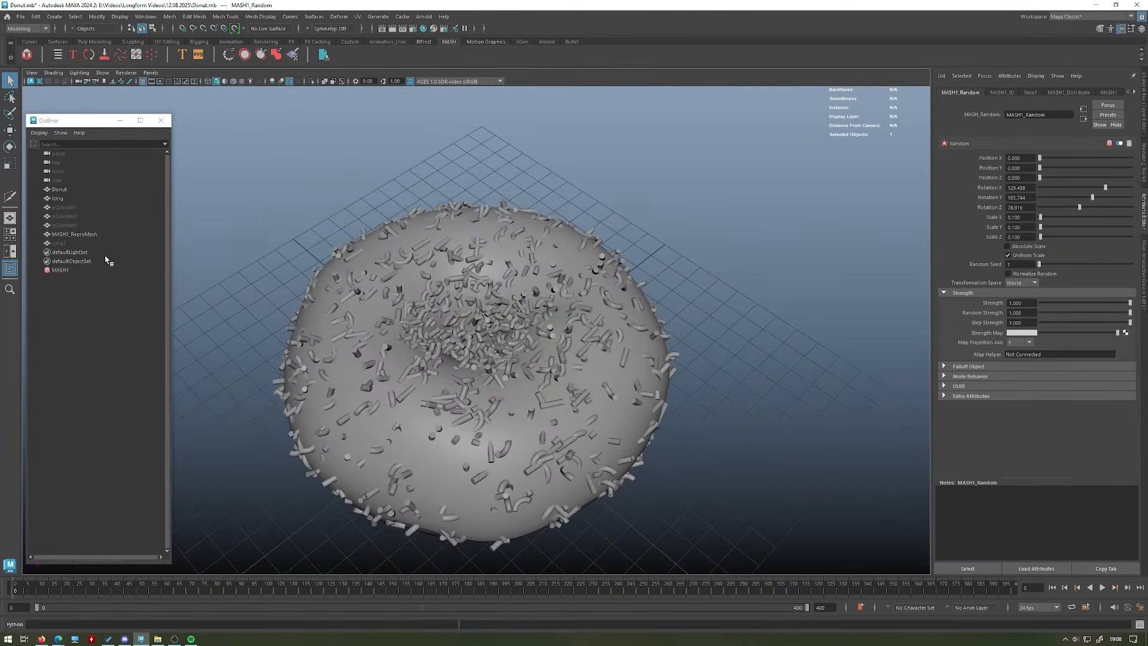
{"action": "left_click_drag", "start_coordinate": [352, 244], "coordinate": [342, 216], "text": "alt"}
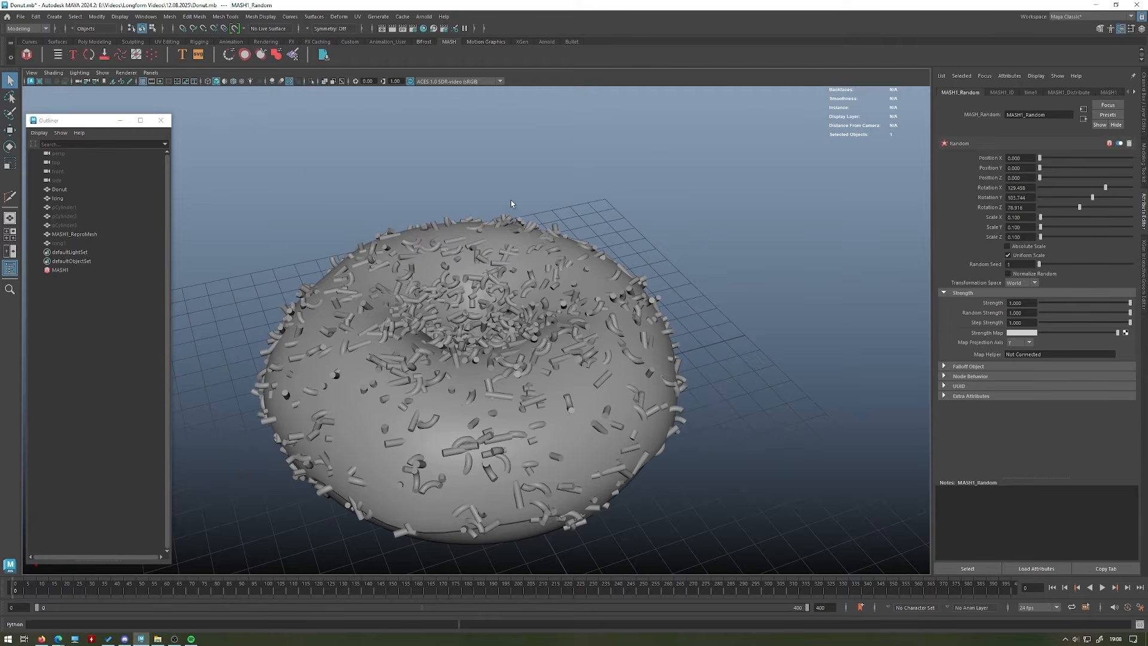
{"action": "left_click_drag", "start_coordinate": [511, 201], "coordinate": [462, 205], "text": "alt"}
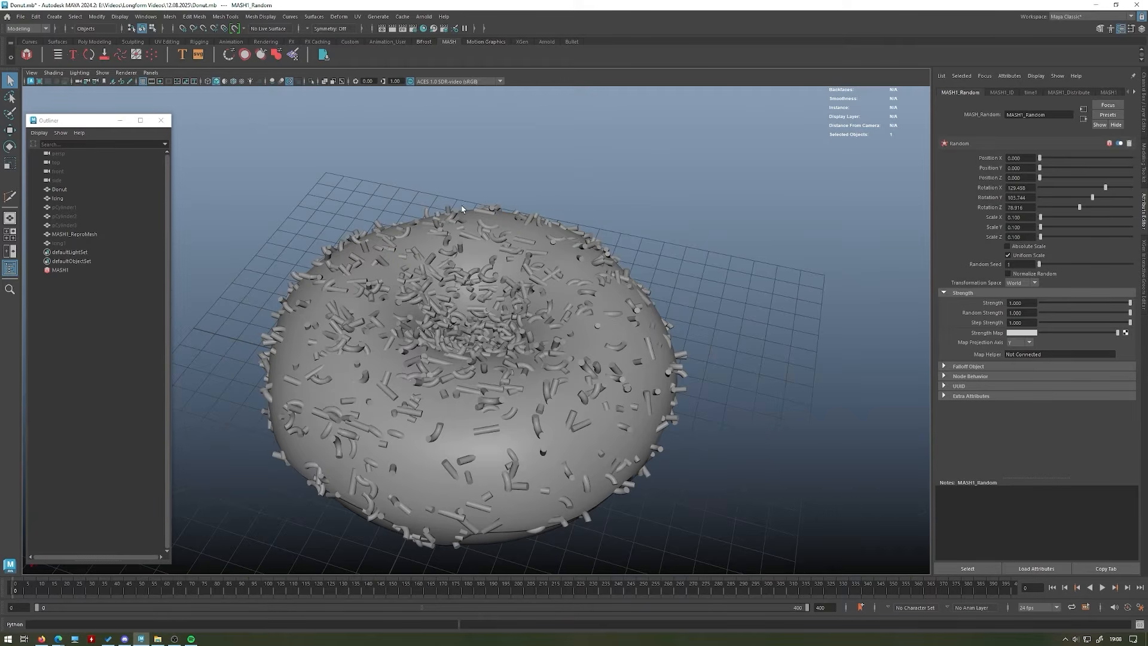
- Scale the three hidden source cylinders, pCylinder1 to pCylinder3, to 0.7 in X, Y and Z, and check the smaller sprinkles
{"action": "left_click", "coordinate": [77, 207]}
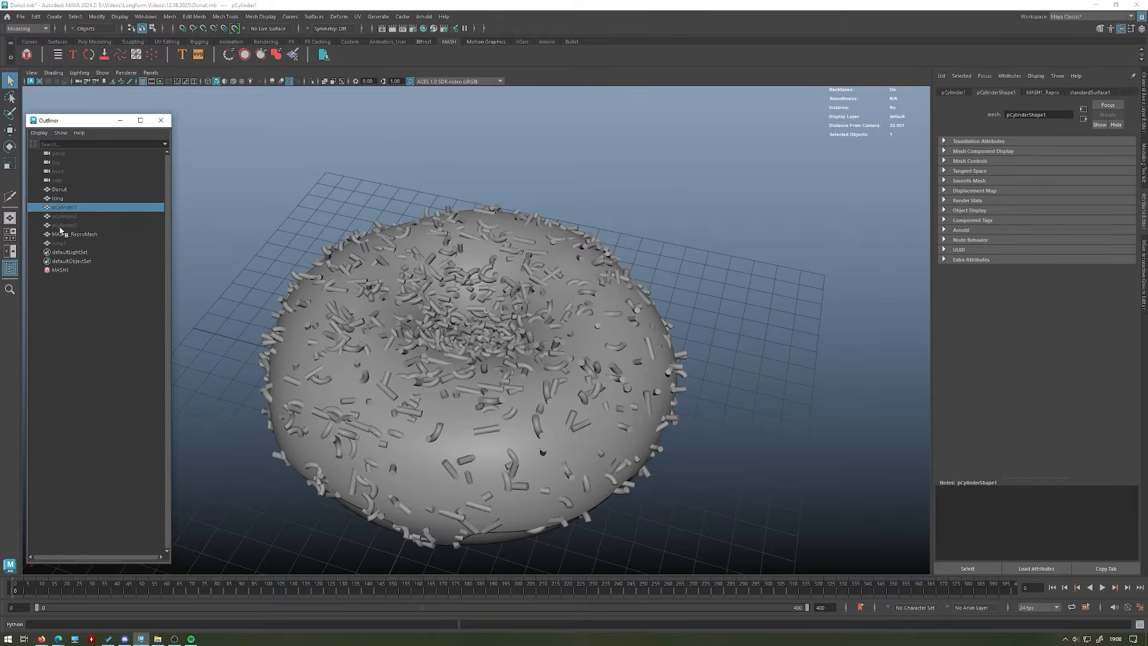
{"action": "left_click", "coordinate": [63, 226], "text": "shift"}
{"action": "left_click_drag", "start_coordinate": [543, 200], "coordinate": [250, 184], "text": "alt"}
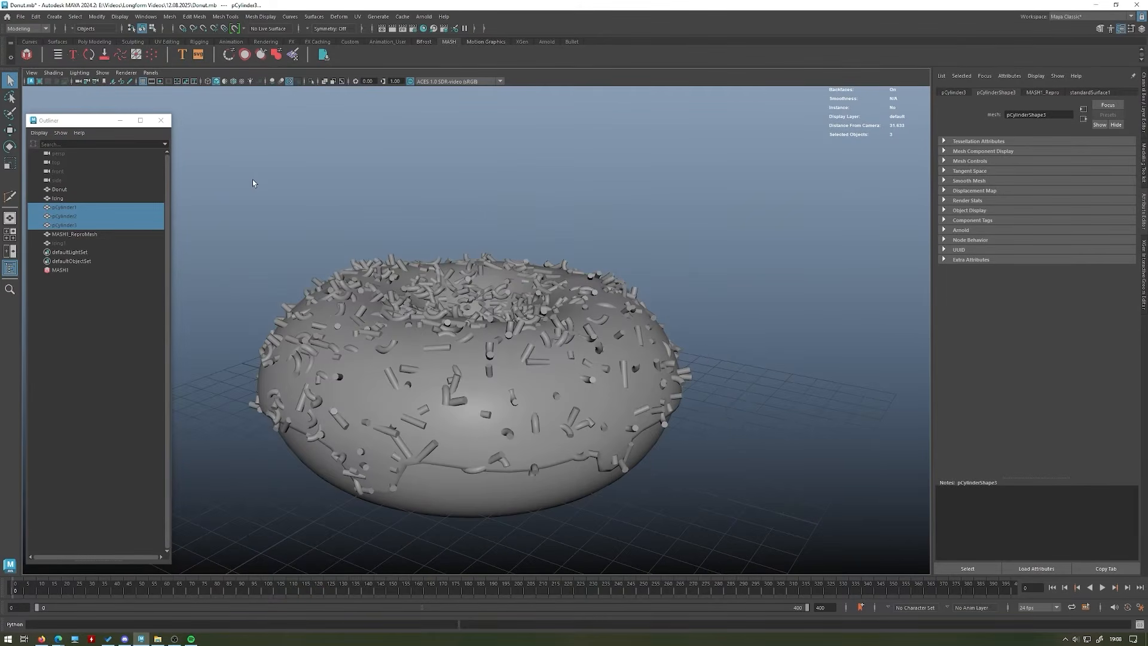
{"action": "left_click_drag", "start_coordinate": [259, 180], "coordinate": [317, 217], "text": "alt"}
{"action": "left_click", "coordinate": [1142, 102]}
{"action": "left_click_drag", "start_coordinate": [1110, 142], "coordinate": [1115, 156]}
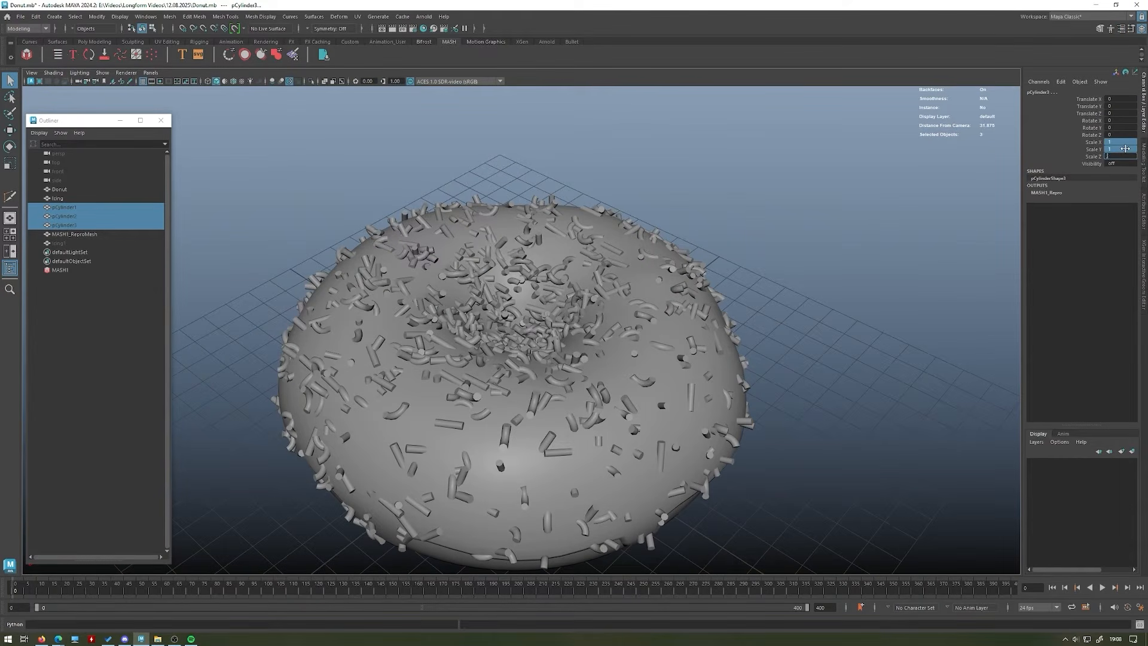
{"action": "type", "text": "0.7"}
{"action": "key", "text": "Return"}
{"action": "left_click_drag", "start_coordinate": [824, 200], "coordinate": [610, 388], "text": "alt"}
{"action": "left_click", "coordinate": [735, 239]}
{"action": "left_click_drag", "start_coordinate": [736, 239], "coordinate": [452, 315], "text": "alt"}
{"action": "scroll", "coordinate": [685, 253], "scroll_direction": "up", "scroll_amount": 2}
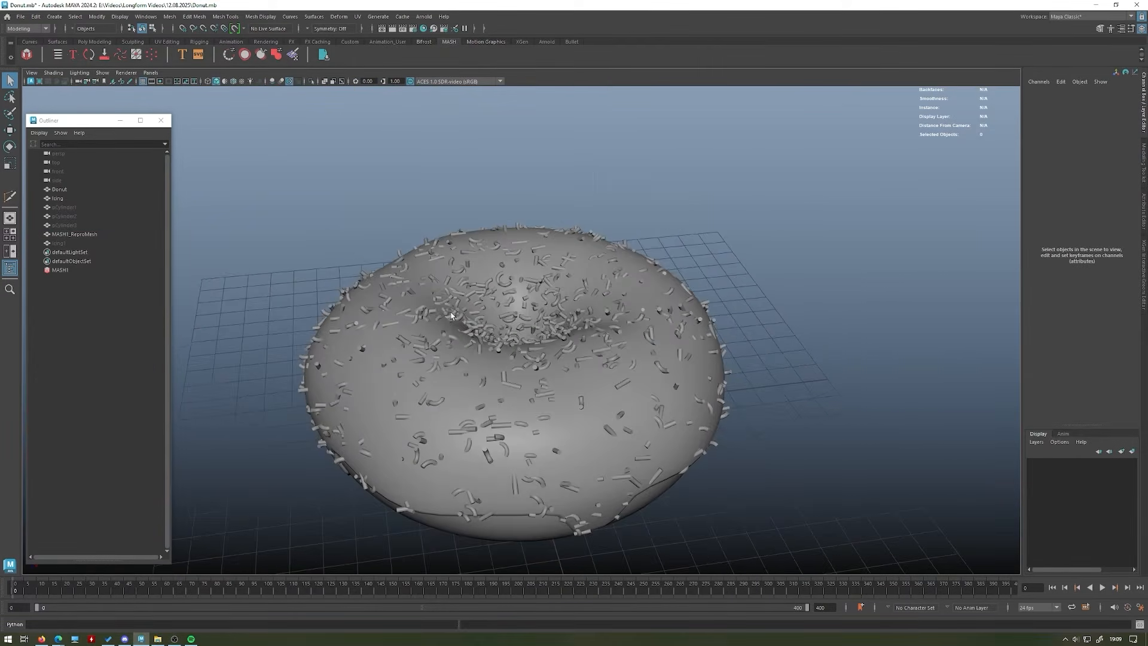
- Enable Use Face Area in the MASH1_Distribute node to spread the sprinkles evenly, and check the distribution around the donut
{"action": "left_click", "coordinate": [79, 270]}
{"action": "left_click_drag", "start_coordinate": [377, 424], "coordinate": [529, 329], "text": "alt"}
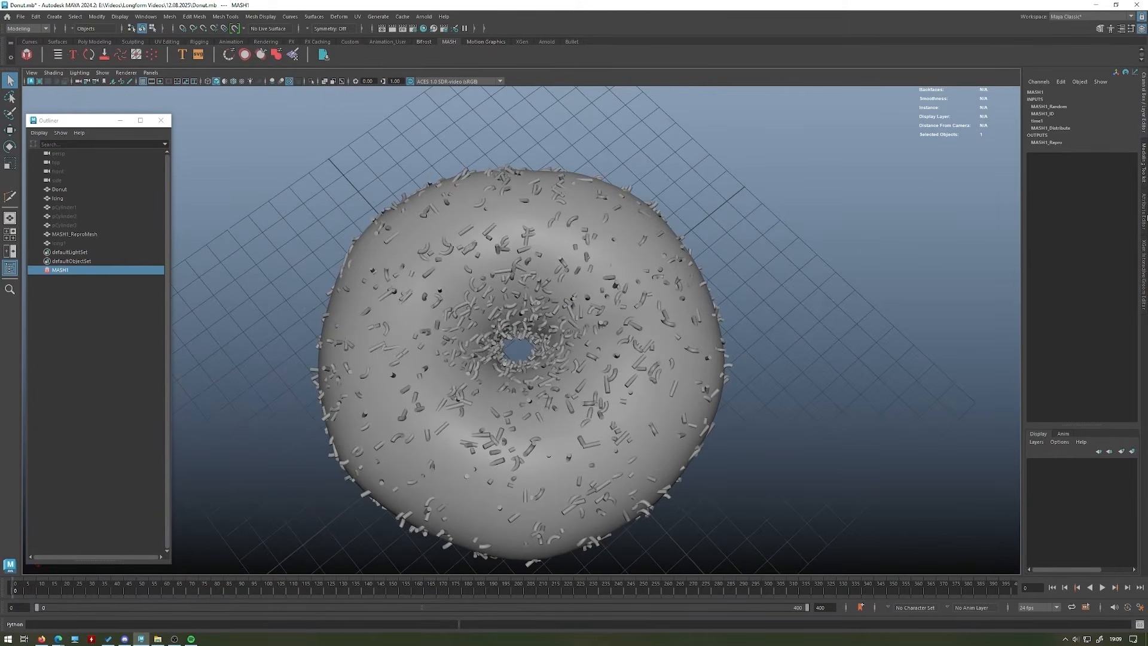
{"action": "left_click", "coordinate": [1145, 218]}
{"action": "left_click_drag", "start_coordinate": [729, 264], "coordinate": [717, 224], "text": "alt"}
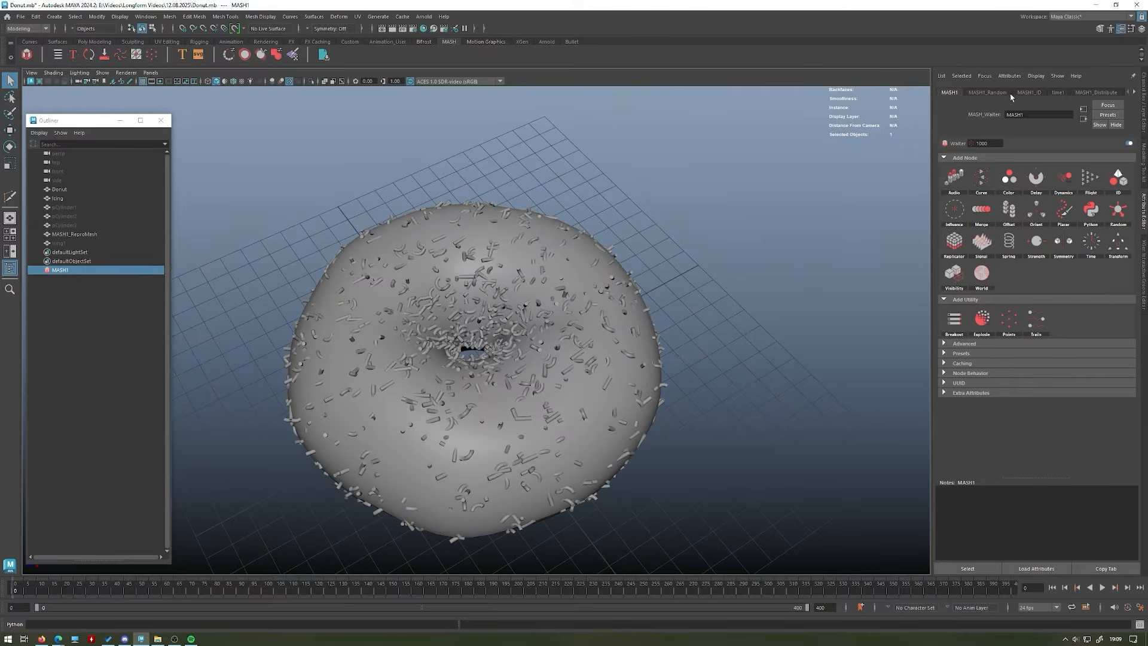
{"action": "left_click", "coordinate": [1098, 91]}
{"action": "left_click_drag", "start_coordinate": [685, 272], "coordinate": [672, 248], "text": "alt"}
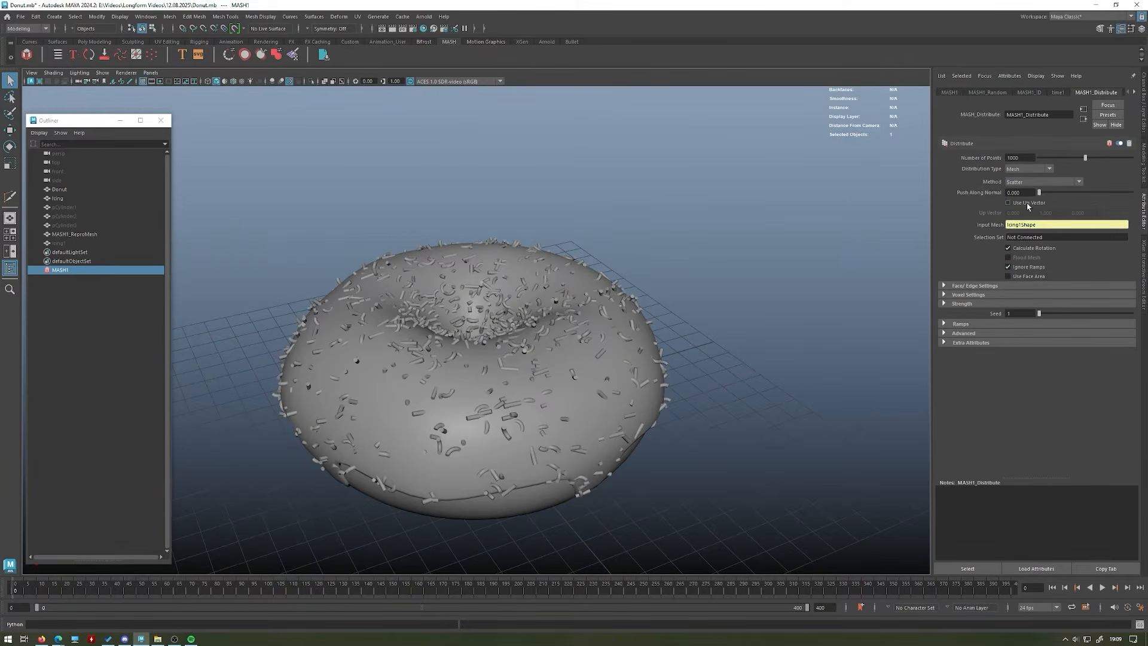
{"action": "left_click", "coordinate": [1028, 278]}
{"action": "left_click_drag", "start_coordinate": [711, 257], "coordinate": [714, 293], "text": "alt"}
{"action": "left_click_drag", "start_coordinate": [636, 357], "coordinate": [547, 302], "text": "alt"}
{"action": "left_click_drag", "start_coordinate": [407, 251], "coordinate": [351, 212], "text": "alt"}
- Reset the Random node's Rotation X, Y and Z to 0
{"action": "left_click", "coordinate": [988, 92]}
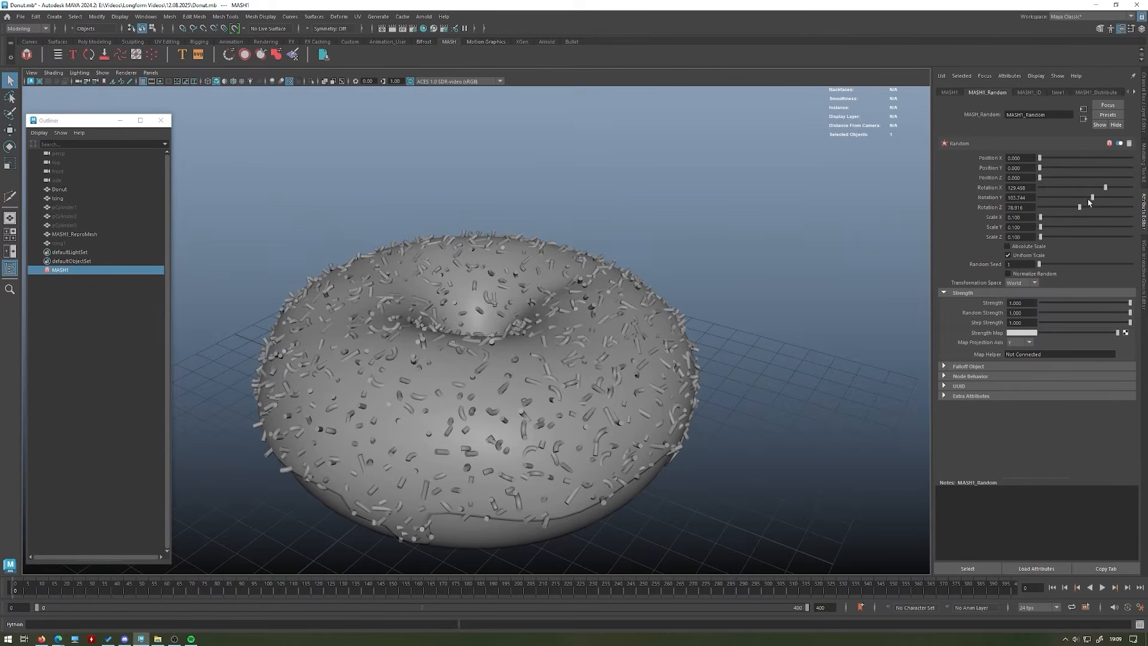
{"action": "left_click_drag", "start_coordinate": [1094, 197], "coordinate": [1020, 197]}
{"action": "key", "text": "ctrl+z"}
{"action": "left_click_drag", "start_coordinate": [1109, 185], "coordinate": [1012, 186]}
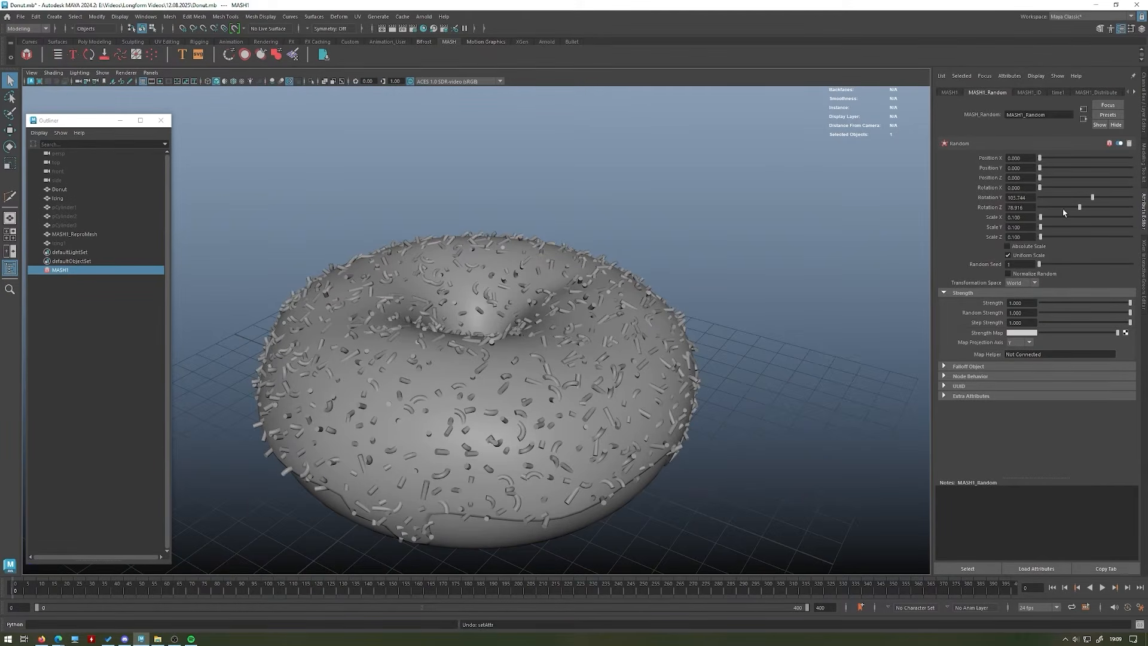
{"action": "left_click_drag", "start_coordinate": [1073, 209], "coordinate": [1021, 206]}
{"action": "left_click_drag", "start_coordinate": [913, 210], "coordinate": [740, 210], "text": "alt"}
{"action": "left_click_drag", "start_coordinate": [1092, 198], "coordinate": [1032, 199]}
{"action": "left_click_drag", "start_coordinate": [741, 195], "coordinate": [727, 230], "text": "alt"}
- Try stronger random rotation on the sprinkles, starting with the X axis, and undo it
{"action": "left_click_drag", "start_coordinate": [1039, 189], "coordinate": [1111, 209]}
{"action": "key", "text": "ctrl+z"}
{"action": "key", "text": "ctrl+z"}
{"action": "key", "text": "ctrl+z"}
- Set the Random node's rotation to about 123 in Y, 35 in X and 39 in Z
{"action": "left_click_drag", "start_coordinate": [1040, 198], "coordinate": [1103, 206]}
{"action": "left_click_drag", "start_coordinate": [772, 214], "coordinate": [862, 195], "text": "alt"}
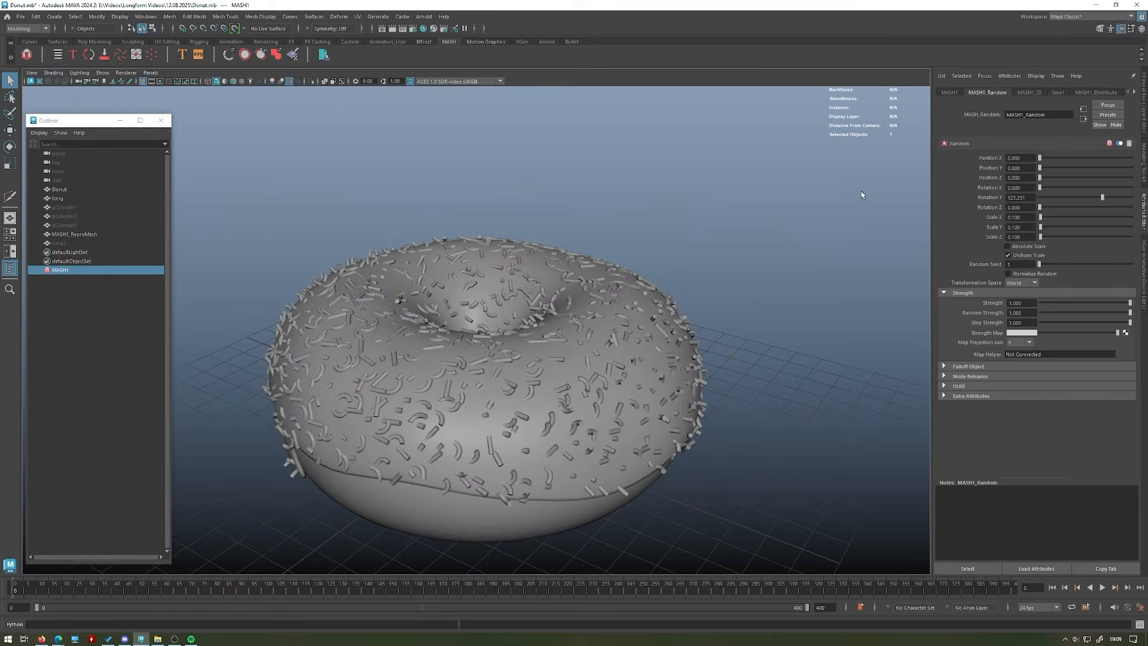
{"action": "left_click_drag", "start_coordinate": [1040, 187], "coordinate": [1060, 207]}
{"action": "left_click_drag", "start_coordinate": [783, 197], "coordinate": [531, 227], "text": "alt"}
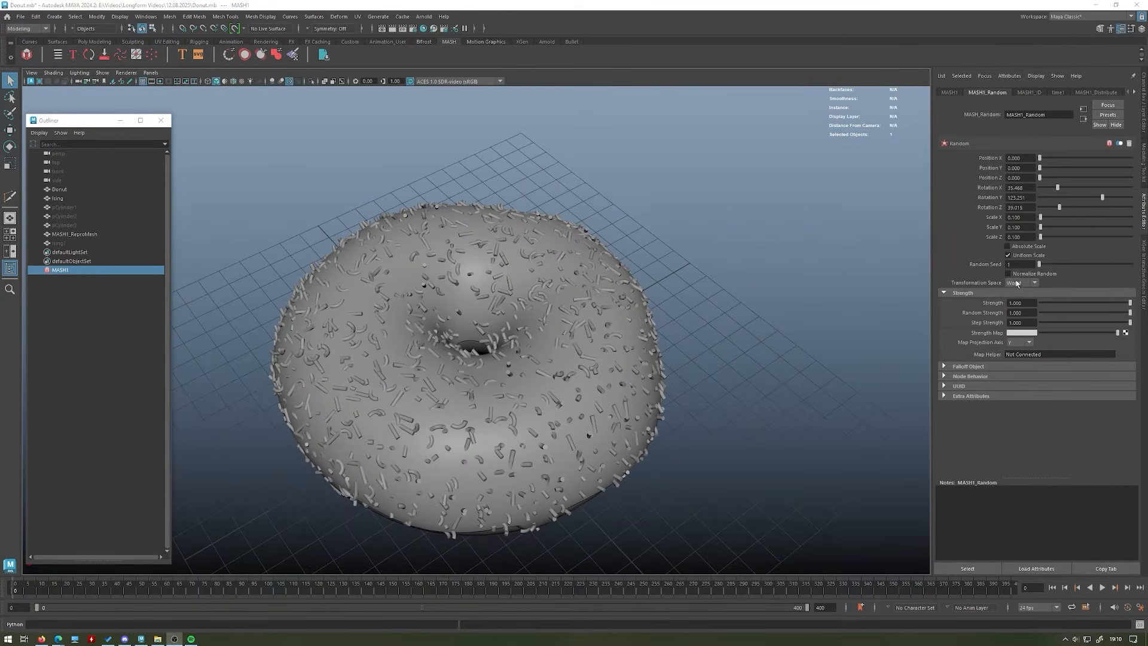
- Change the Random node's Transformation Space to Local, and check the sprinkles against the icing
{"action": "left_click_drag", "start_coordinate": [702, 323], "coordinate": [691, 309], "text": "alt"}
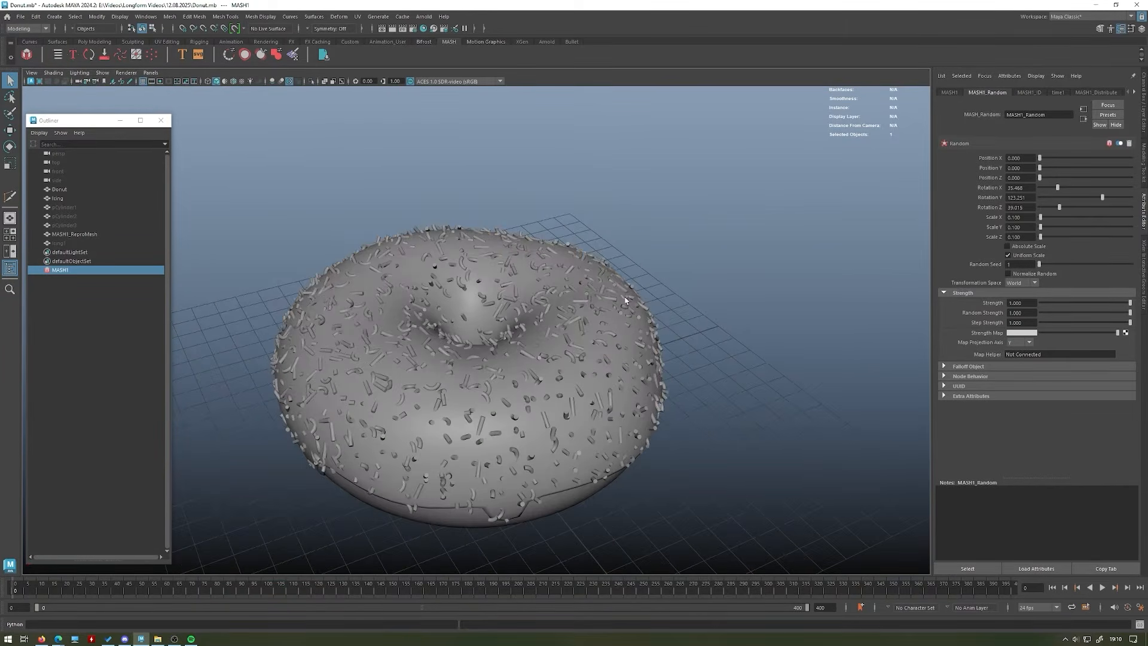
{"action": "left_click", "coordinate": [1023, 283]}
{"action": "left_click", "coordinate": [1017, 299]}
{"action": "left_click_drag", "start_coordinate": [574, 335], "coordinate": [886, 263], "text": "alt"}
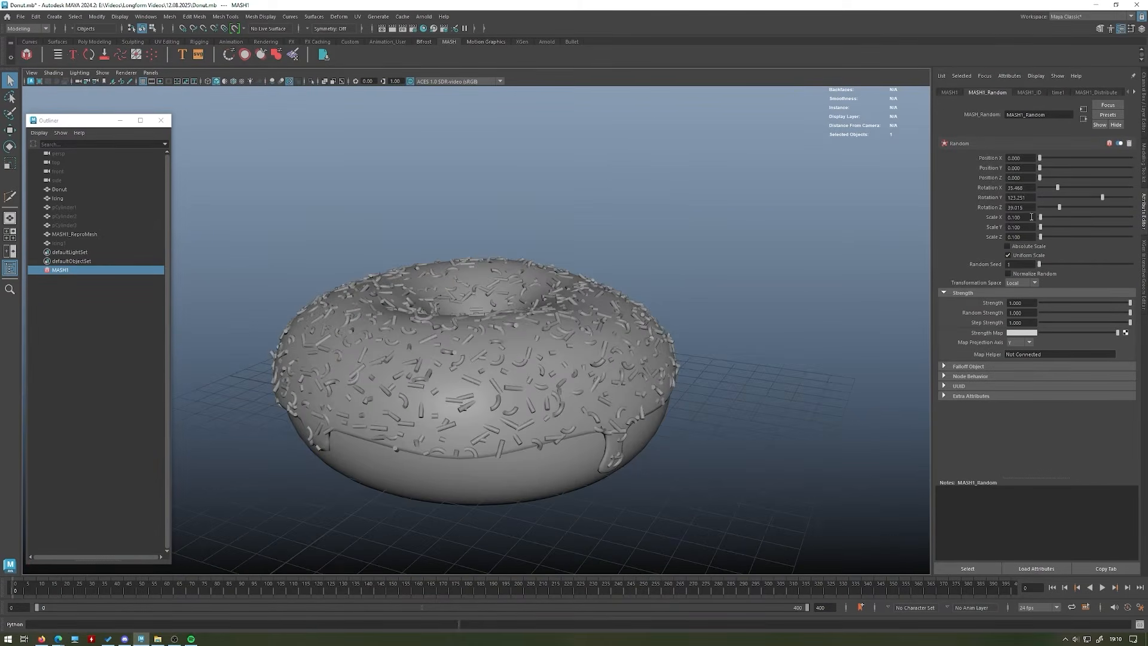
- Try a different random rotation from the Y slider, undo it, and examine the sprinkles from several sides
{"action": "mouse_move", "coordinate": [1102, 197]}
{"action": "left_mouse_down"}
{"action": "mouse_move", "coordinate": [1116, 200]}
{"action": "mouse_move", "coordinate": [1077, 202]}
{"action": "mouse_move", "coordinate": [1091, 207]}
{"action": "left_mouse_up"}
{"action": "key", "text": "ctrl+z"}
{"action": "left_click_drag", "start_coordinate": [740, 260], "coordinate": [705, 310], "text": "alt"}
{"action": "scroll", "coordinate": [705, 310], "scroll_direction": "up", "scroll_amount": 3}
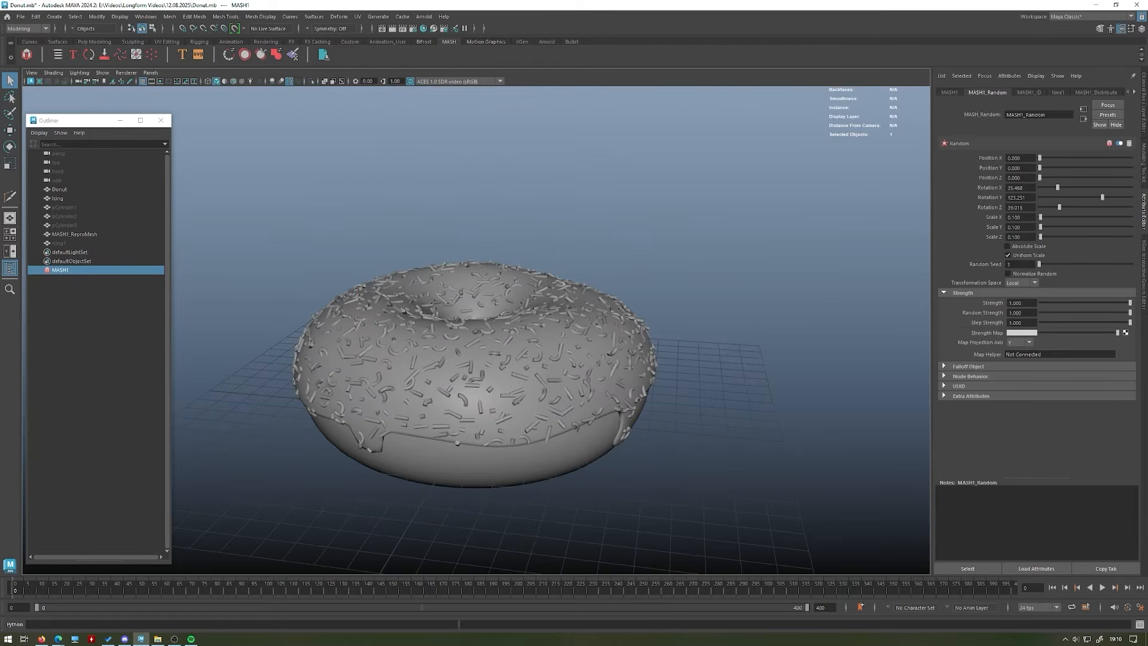
{"action": "left_click_drag", "start_coordinate": [374, 233], "coordinate": [349, 226], "text": "alt"}
{"action": "left_click_drag", "start_coordinate": [499, 304], "coordinate": [608, 374], "text": "alt"}
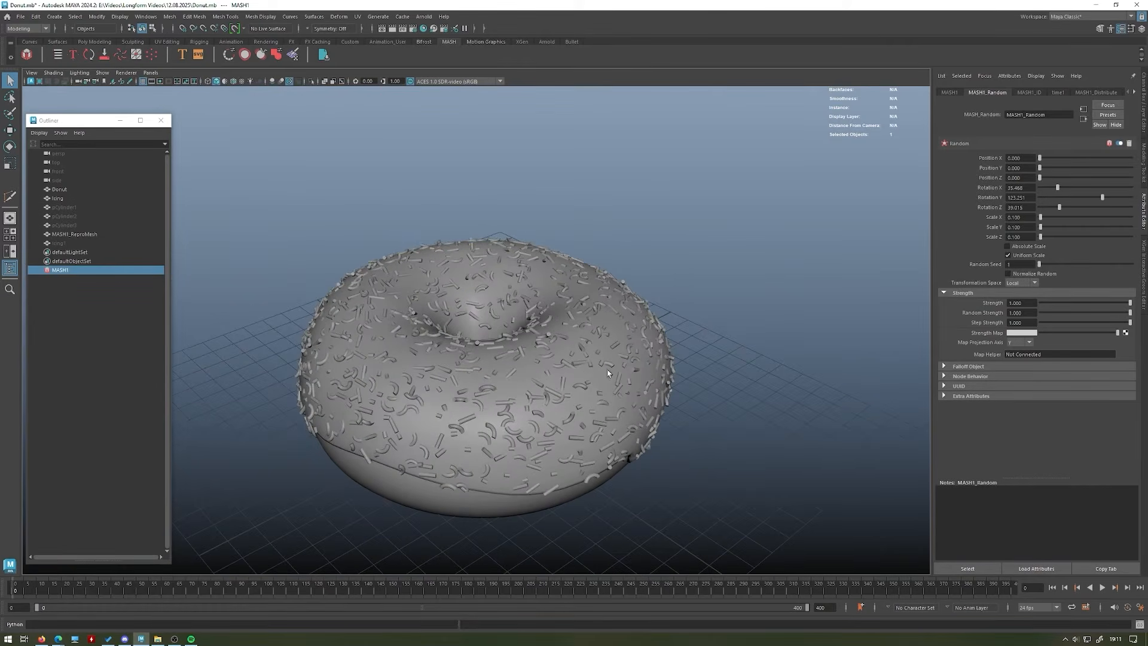
- Duplicate the MASH1_ReproMesh sprinkle mesh as a copy independent of the MASH network
{"action": "left_click", "coordinate": [86, 234]}
{"action": "left_click_drag", "start_coordinate": [197, 264], "coordinate": [300, 262], "text": "alt"}
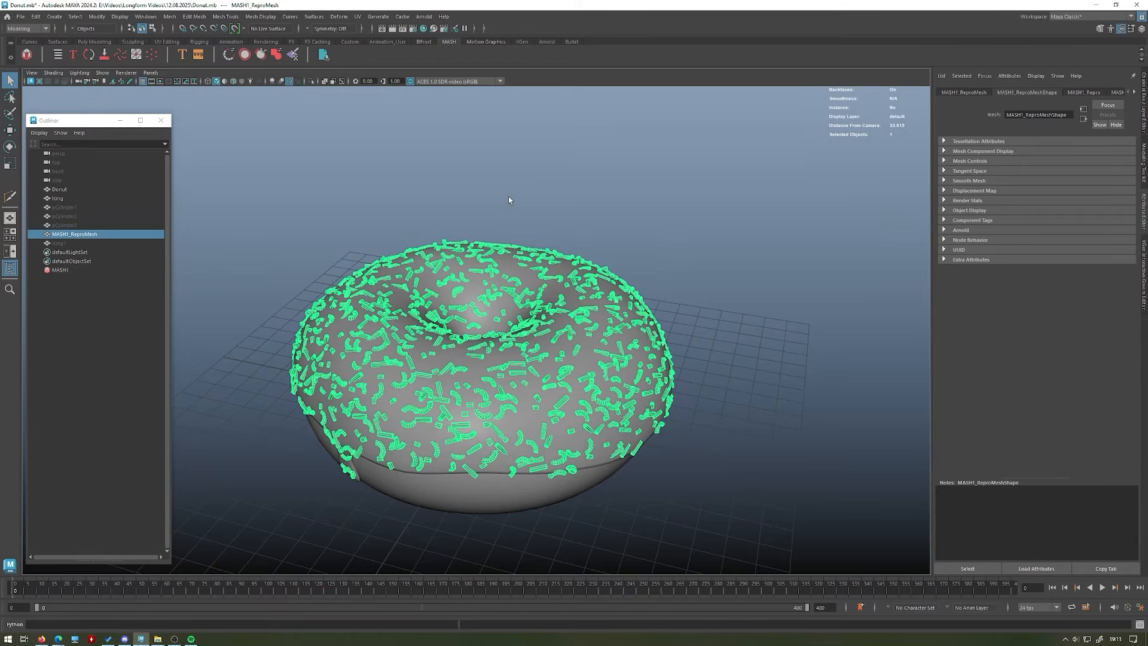
{"action": "key", "text": "ctrl+d"}
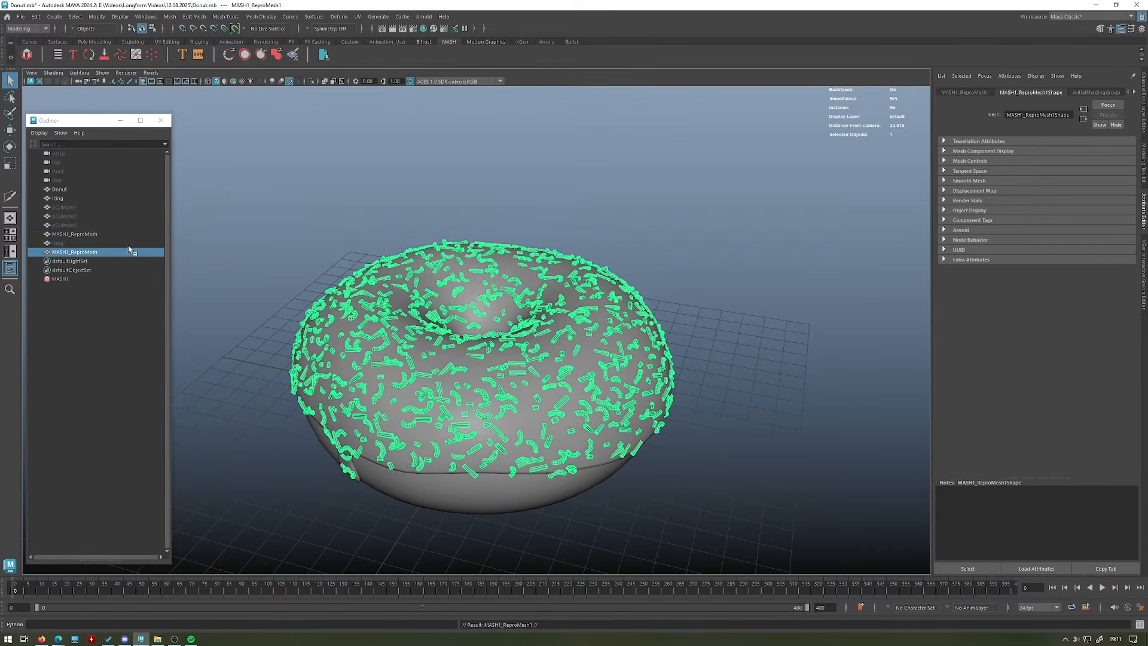
{"action": "left_click_drag", "start_coordinate": [197, 239], "coordinate": [304, 206], "text": "alt"}
{"action": "left_click", "coordinate": [304, 206]}
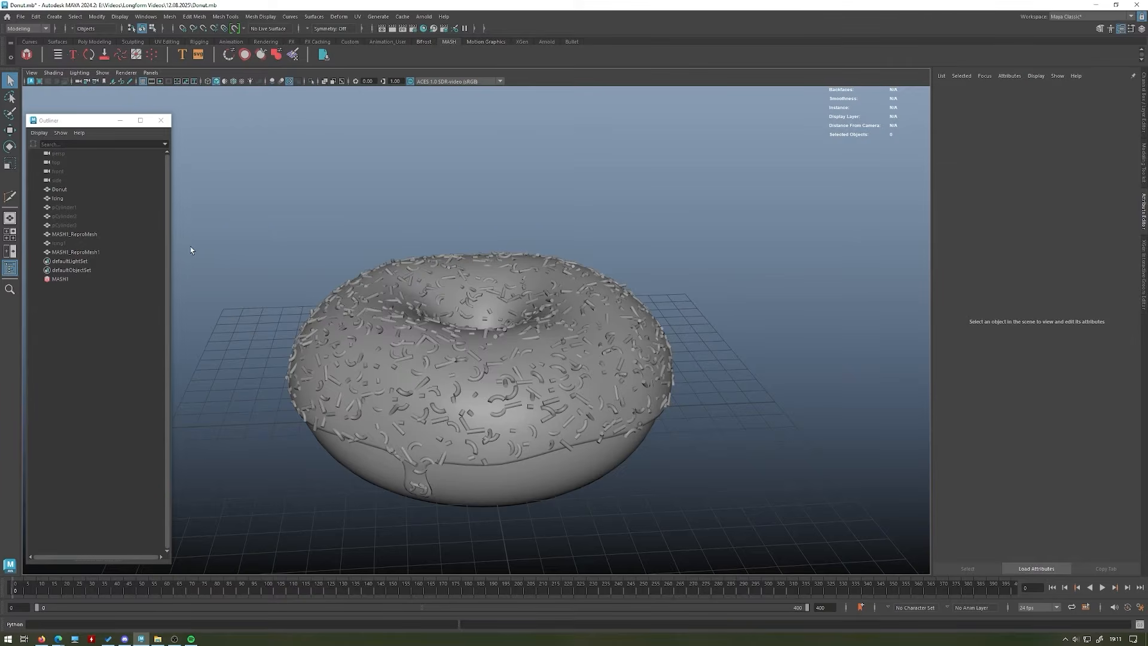
- Try deleting the MASH1 network, and select the duplicated sprinkle mesh to check that it works on its own
{"action": "left_click", "coordinate": [78, 279]}
{"action": "key", "text": "Delete"}
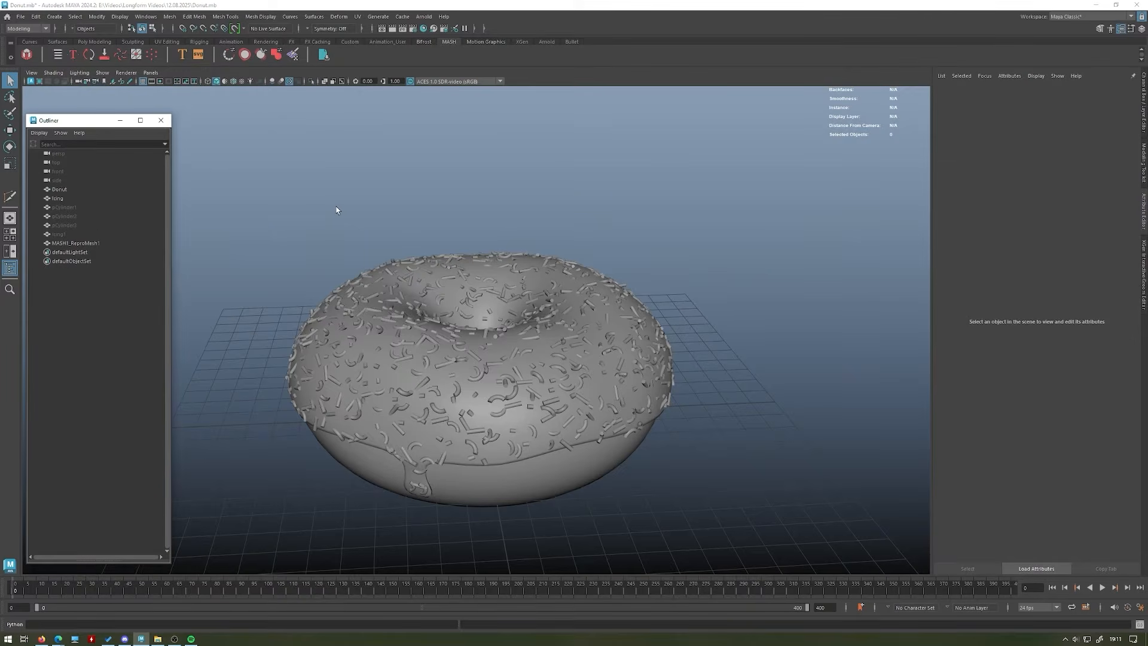
{"action": "left_click", "coordinate": [76, 245]}
{"action": "left_click_drag", "start_coordinate": [461, 134], "coordinate": [501, 135], "text": "alt"}
{"action": "key", "text": "w"}
{"action": "scroll", "coordinate": [506, 182], "scroll_direction": "up", "scroll_amount": 5}
{"action": "scroll", "coordinate": [673, 238], "scroll_direction": "down", "scroll_amount": 3}
{"action": "left_click", "coordinate": [714, 178]}
{"action": "left_click_drag", "start_coordinate": [714, 179], "coordinate": [539, 194], "text": "alt"}
- Undo the MASH1 deletion and the sprinkle mesh duplication
{"action": "key", "text": "ctrl+z"}
{"action": "key", "text": "ctrl+z"}
{"action": "key", "text": "ctrl+z"}
{"action": "key", "text": "ctrl+z"}
{"action": "key", "text": "ctrl+z"}
{"action": "key", "text": "ctrl+z"}
{"action": "key", "text": "ctrl+z"}
{"action": "key", "text": "ctrl+z"}
{"action": "key", "text": "ctrl+z"}
{"action": "key", "text": "ctrl+z"}
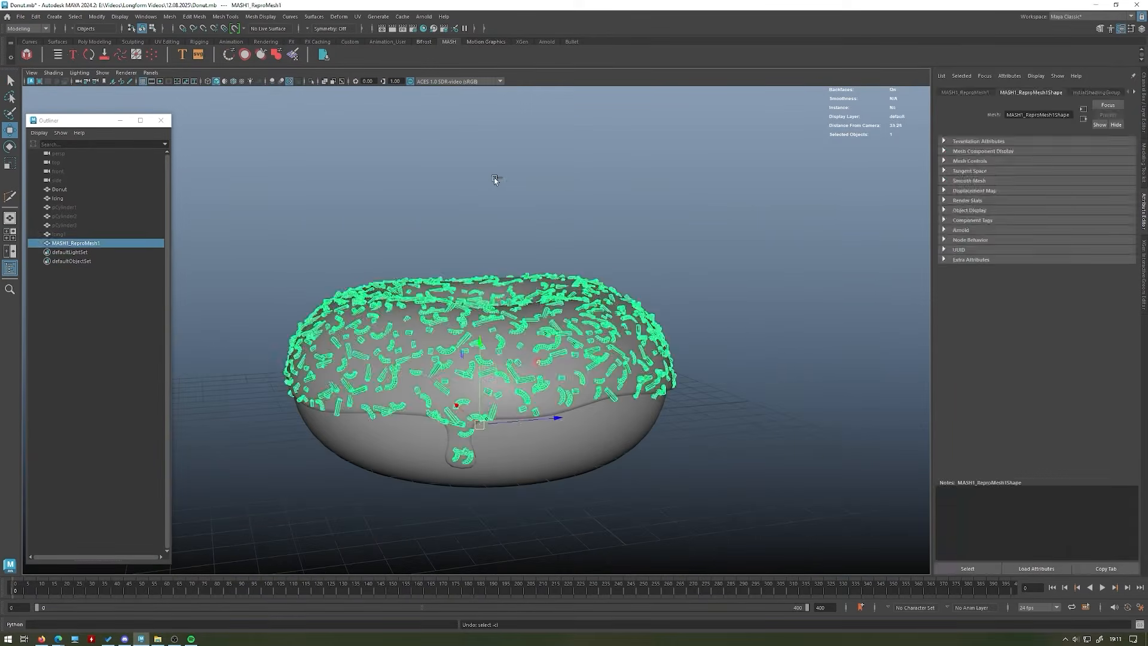
{"action": "key", "text": "ctrl+z"}
{"action": "key", "text": "ctrl+z"}
{"action": "key", "text": "ctrl+z"}
{"action": "key", "text": "ctrl+z"}
{"action": "key", "text": "ctrl+z"}
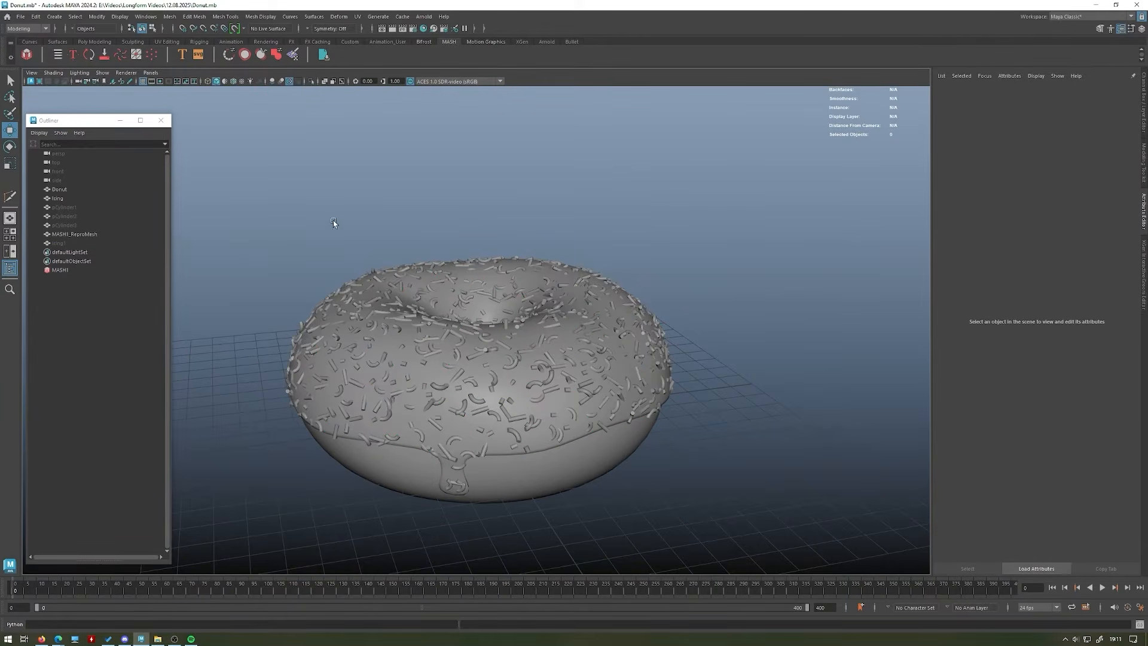
- Delete the history of all objects in the scene
{"action": "left_click", "coordinate": [36, 16]}
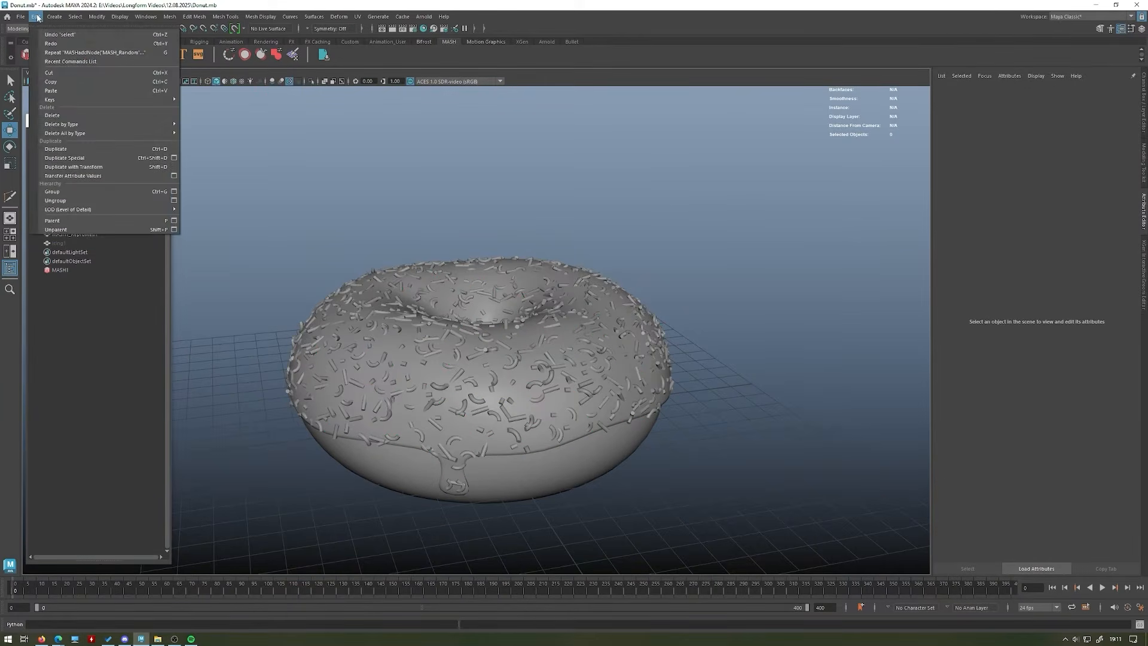
{"action": "mouse_move", "coordinate": [119, 133]}
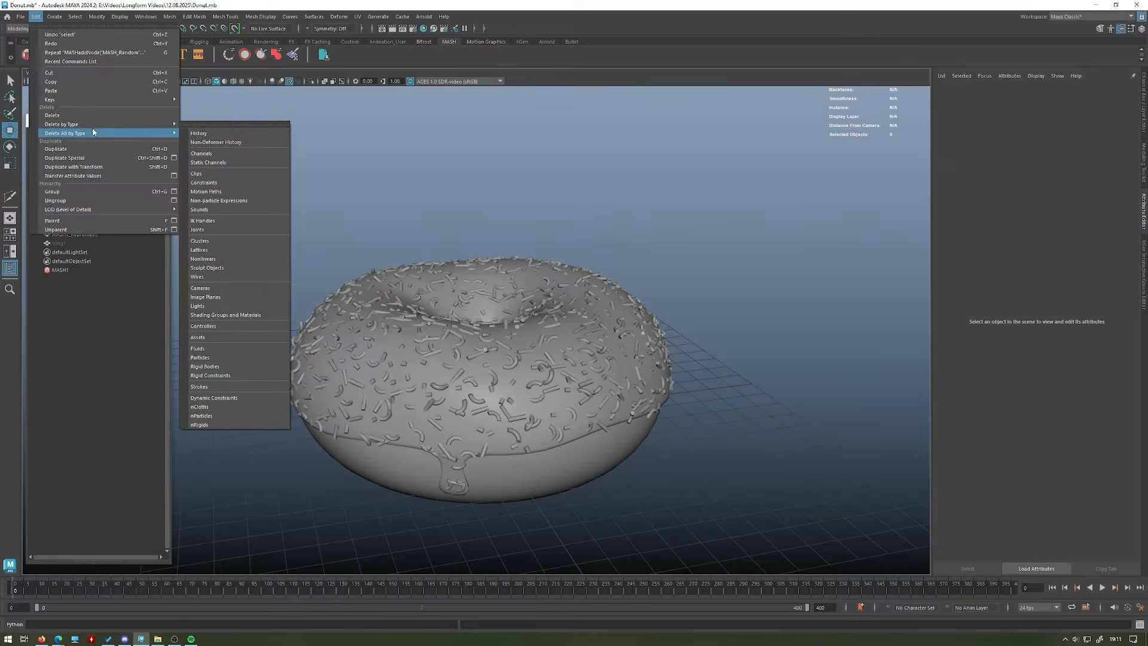
{"action": "left_click", "coordinate": [243, 133]}
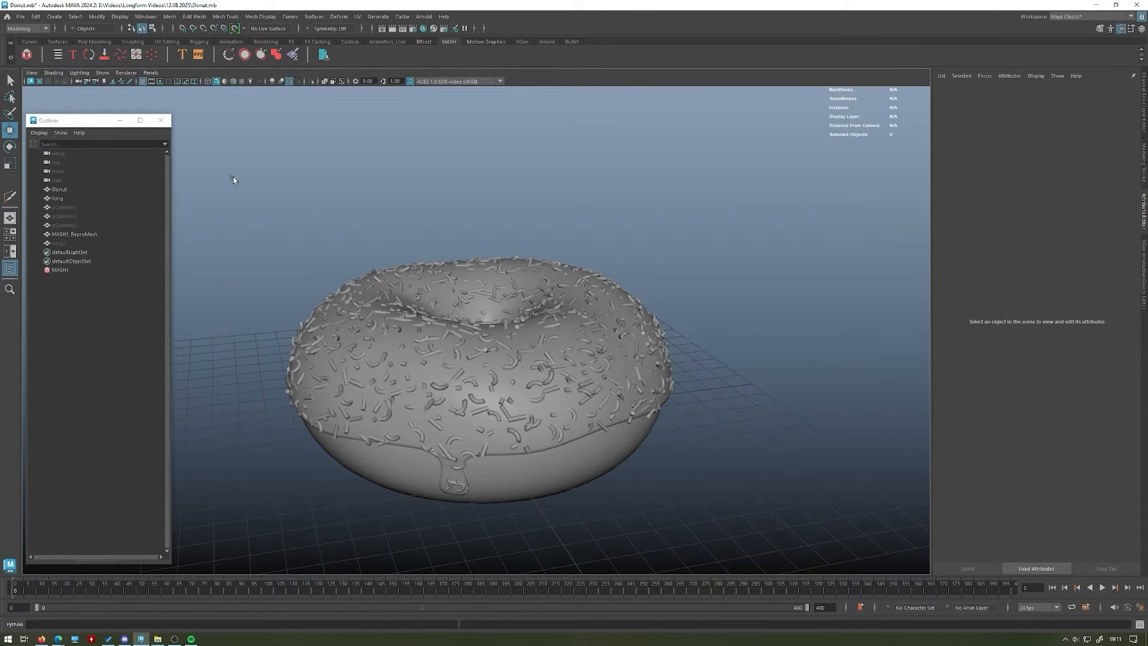
- Examine the sprinkled donut and its icing drips from several sides
{"action": "left_click_drag", "start_coordinate": [242, 106], "coordinate": [435, 244], "text": "alt"}
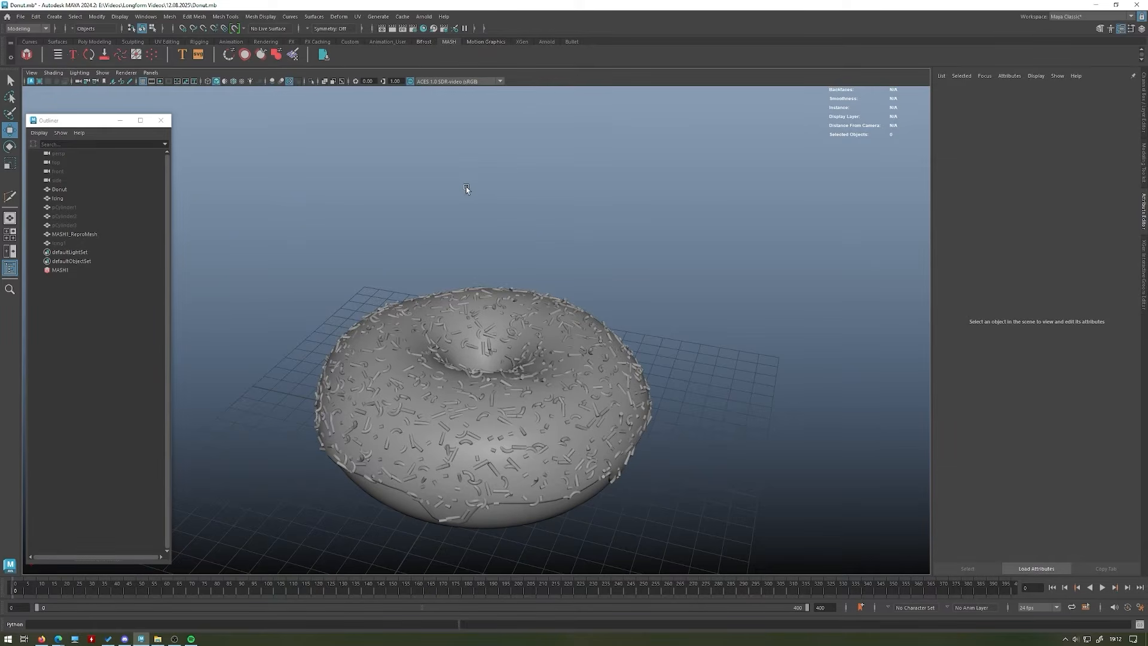
{"action": "left_click_drag", "start_coordinate": [508, 159], "coordinate": [467, 167], "text": "alt"}
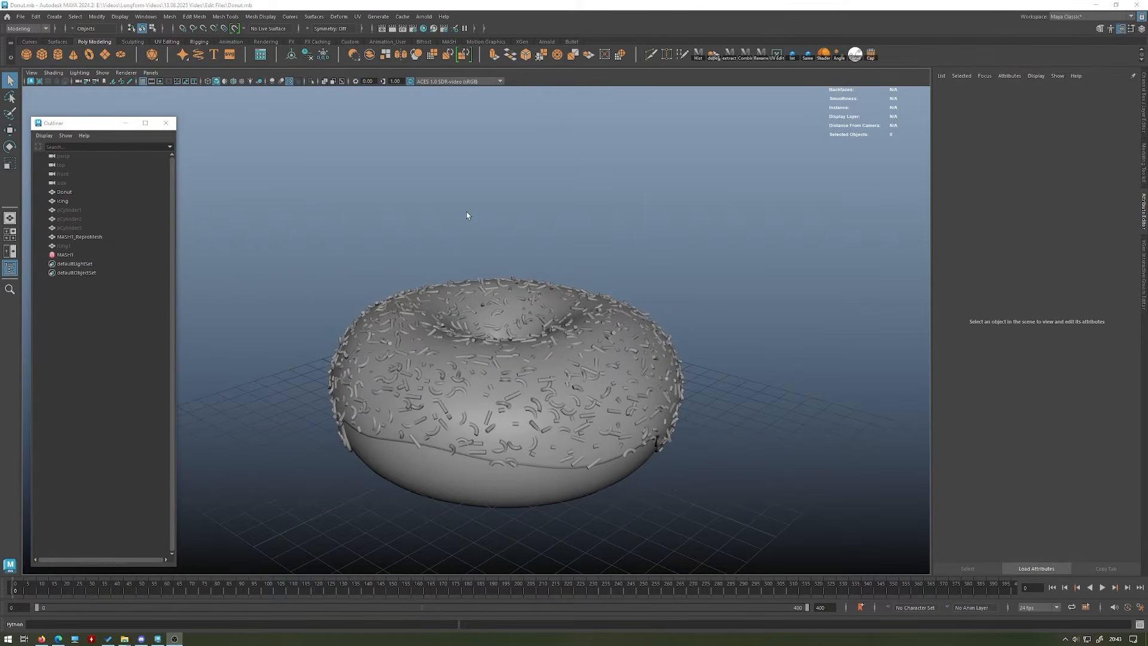
{"action": "left_click_drag", "start_coordinate": [636, 359], "coordinate": [587, 366], "text": "alt"}
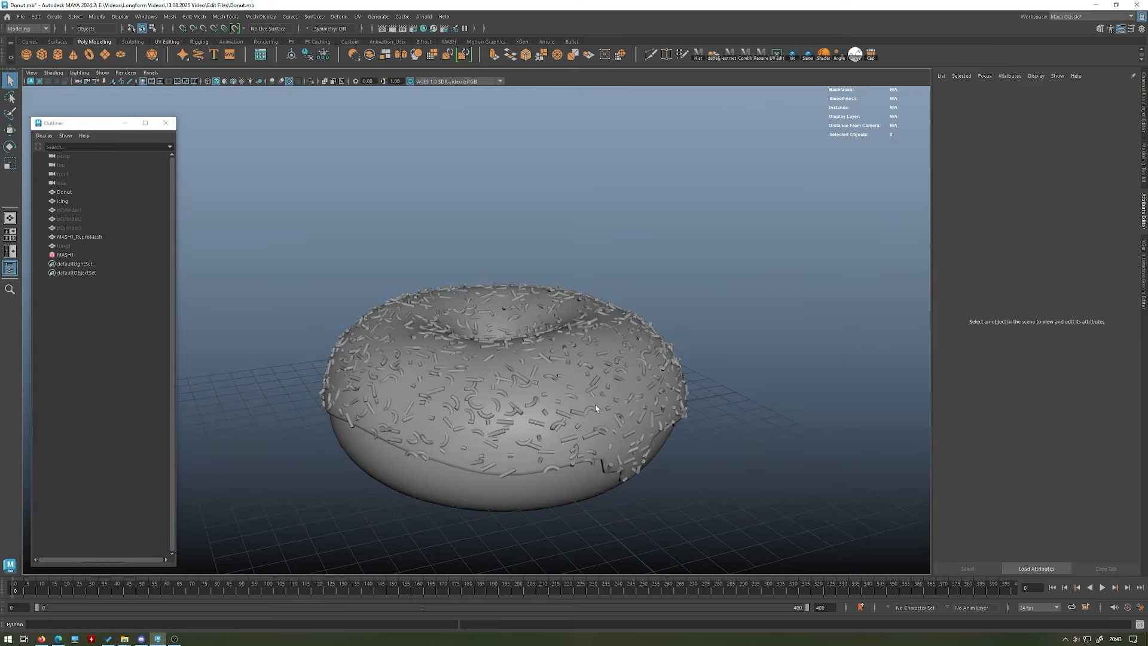
{"action": "left_click_drag", "start_coordinate": [595, 407], "coordinate": [534, 454], "text": "alt"}
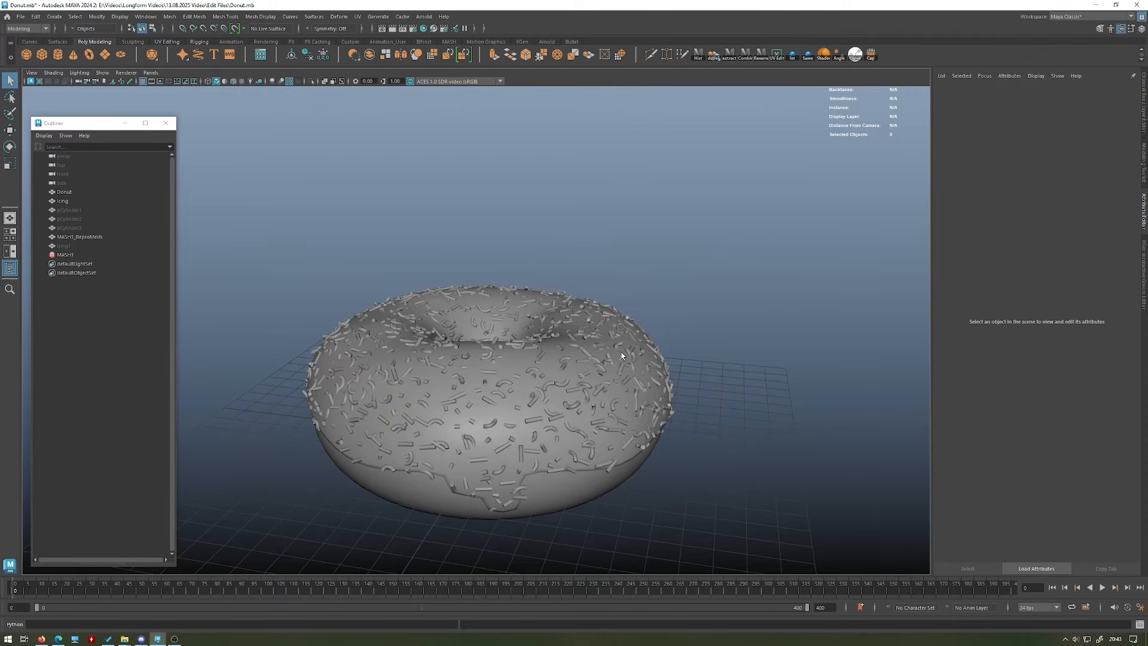
{"action": "left_click_drag", "start_coordinate": [620, 348], "coordinate": [495, 396], "text": "alt"}
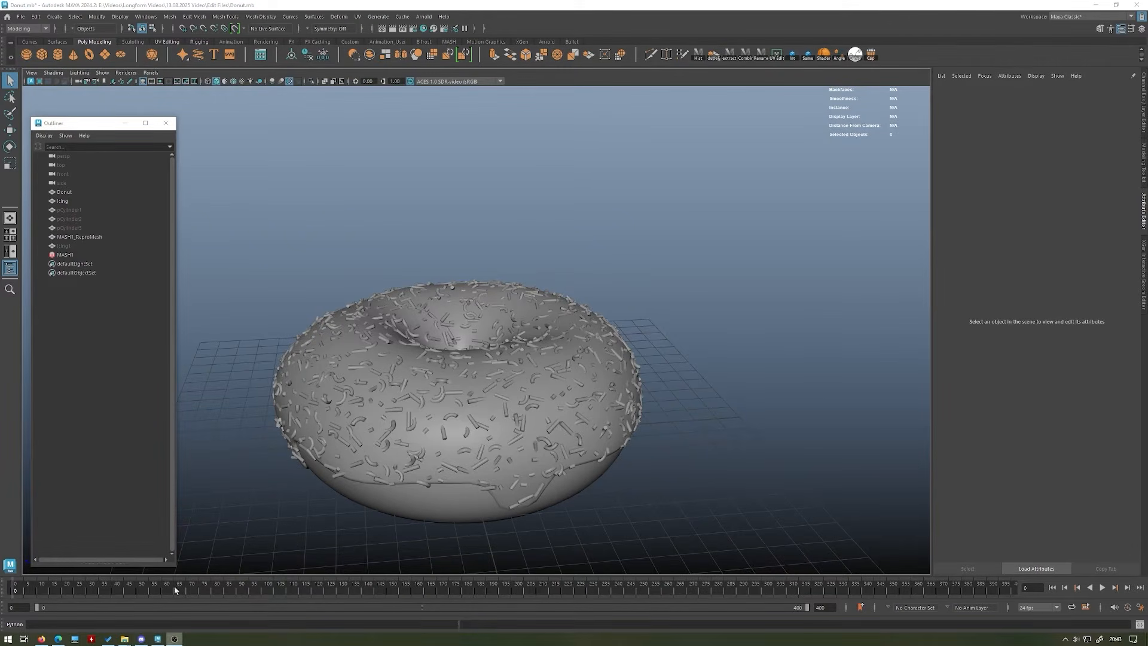
{"action": "left_click_drag", "start_coordinate": [632, 395], "coordinate": [467, 422], "text": "alt"}
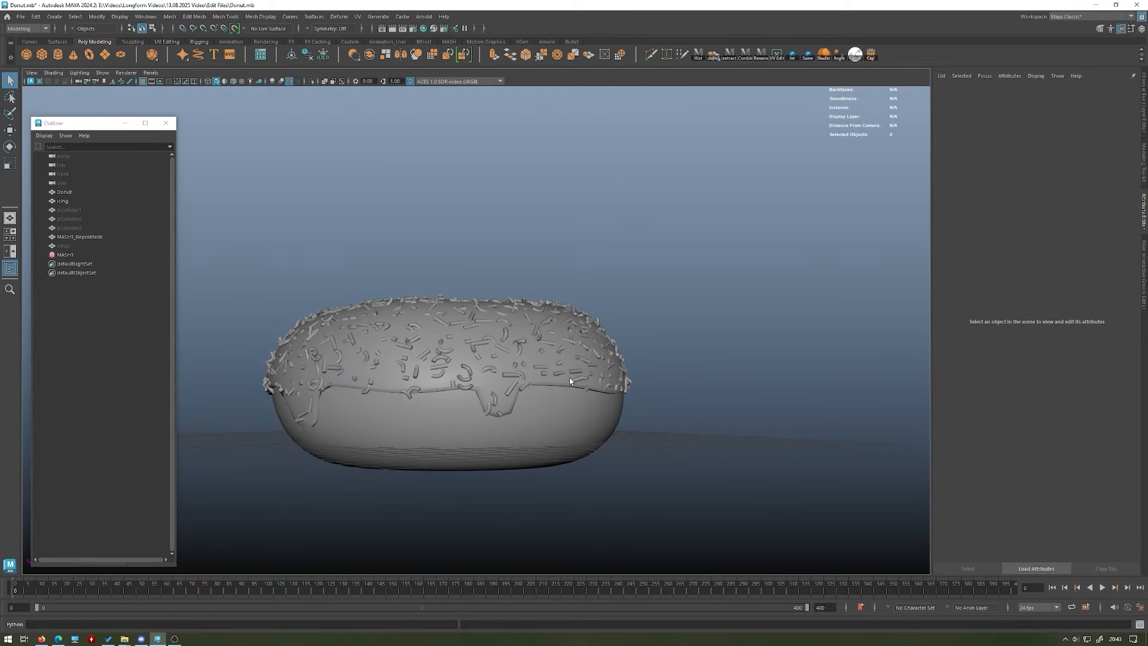
{"action": "left_click_drag", "start_coordinate": [570, 381], "coordinate": [502, 240], "text": "alt"}
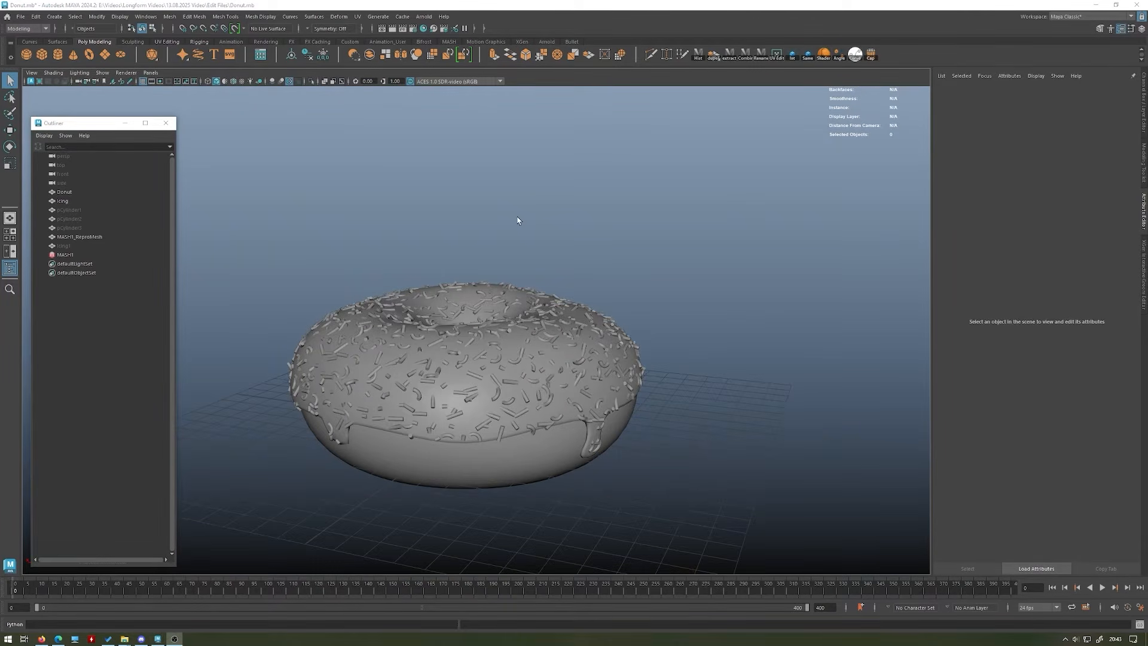
{"action": "left_click_drag", "start_coordinate": [544, 198], "coordinate": [547, 81], "text": "alt"}
{"action": "left_click_drag", "start_coordinate": [578, 209], "coordinate": [510, 174], "text": "alt"}
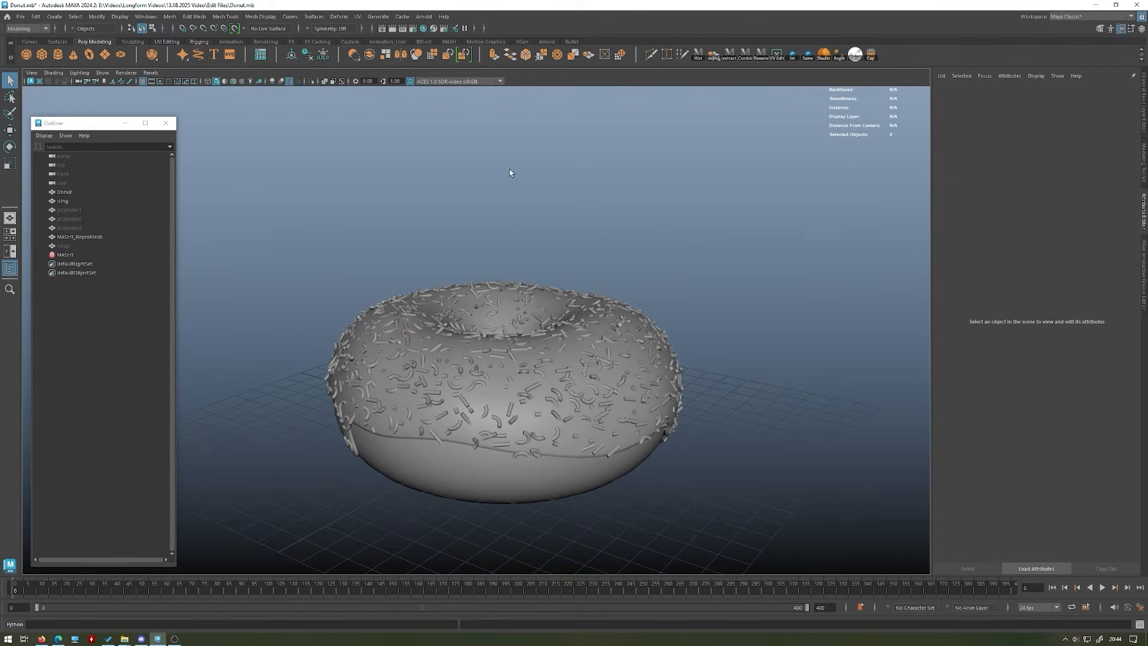
- Add an Arnold SkyDome light to the scene
{"action": "left_click", "coordinate": [546, 42]}
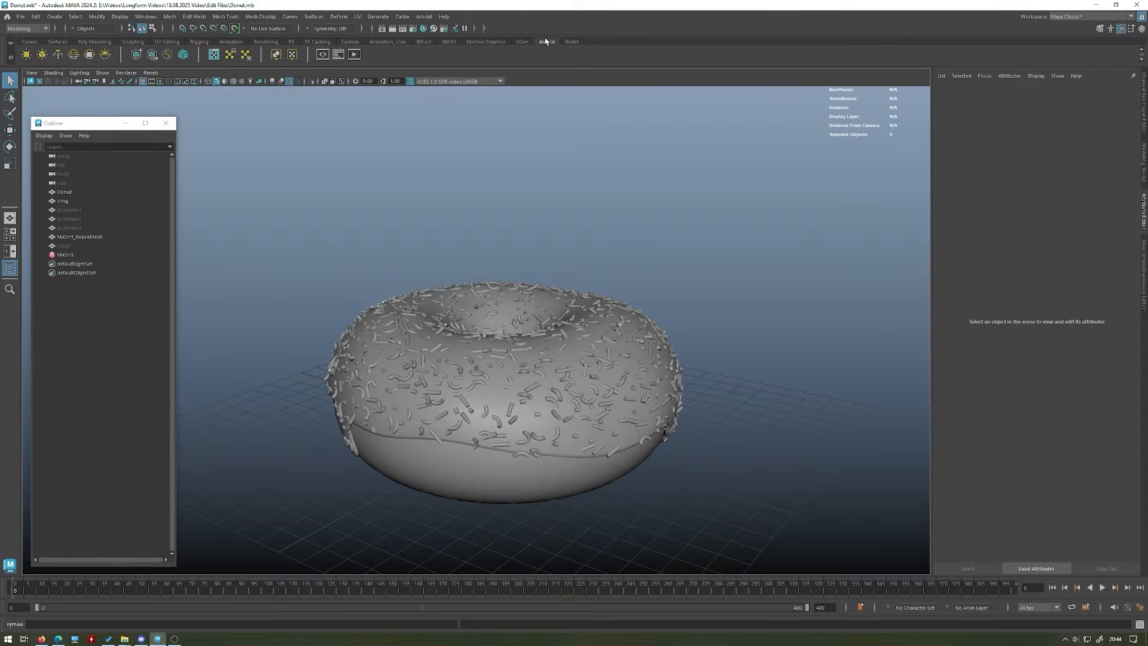
{"action": "left_click", "coordinate": [74, 55]}
{"action": "left_click", "coordinate": [122, 330]}
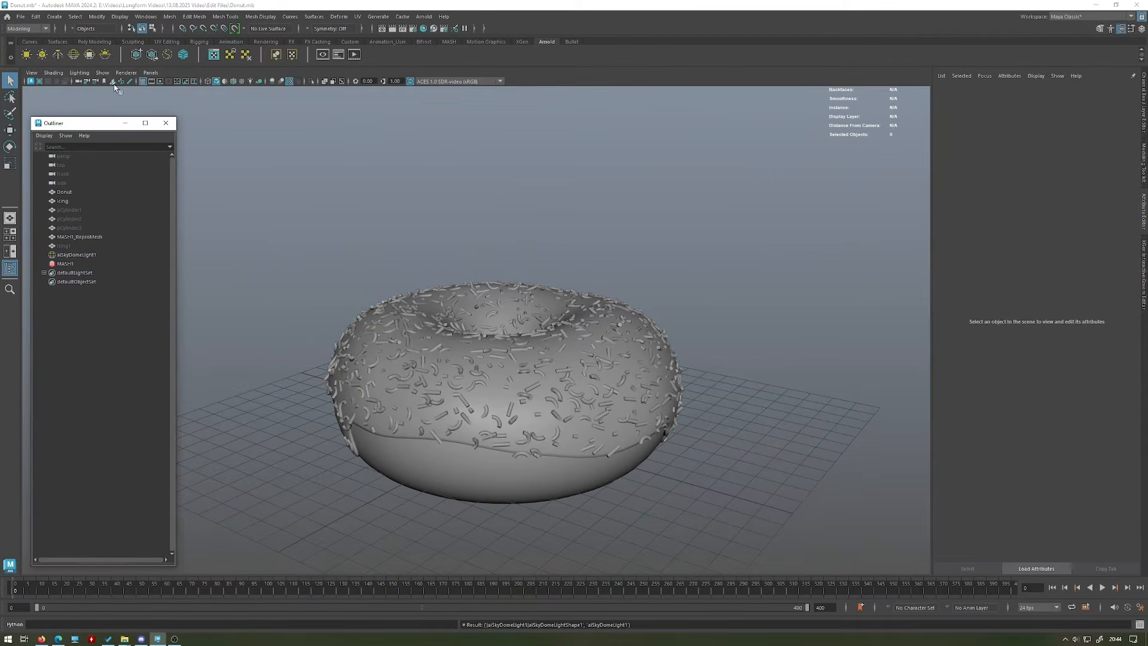
- Preview the lit donut with the Arnold viewport renderer, and return to Viewport 2.0
{"action": "left_click", "coordinate": [126, 73]}
{"action": "left_click", "coordinate": [147, 97]}
{"action": "left_click_drag", "start_coordinate": [405, 269], "coordinate": [426, 214], "text": "alt"}
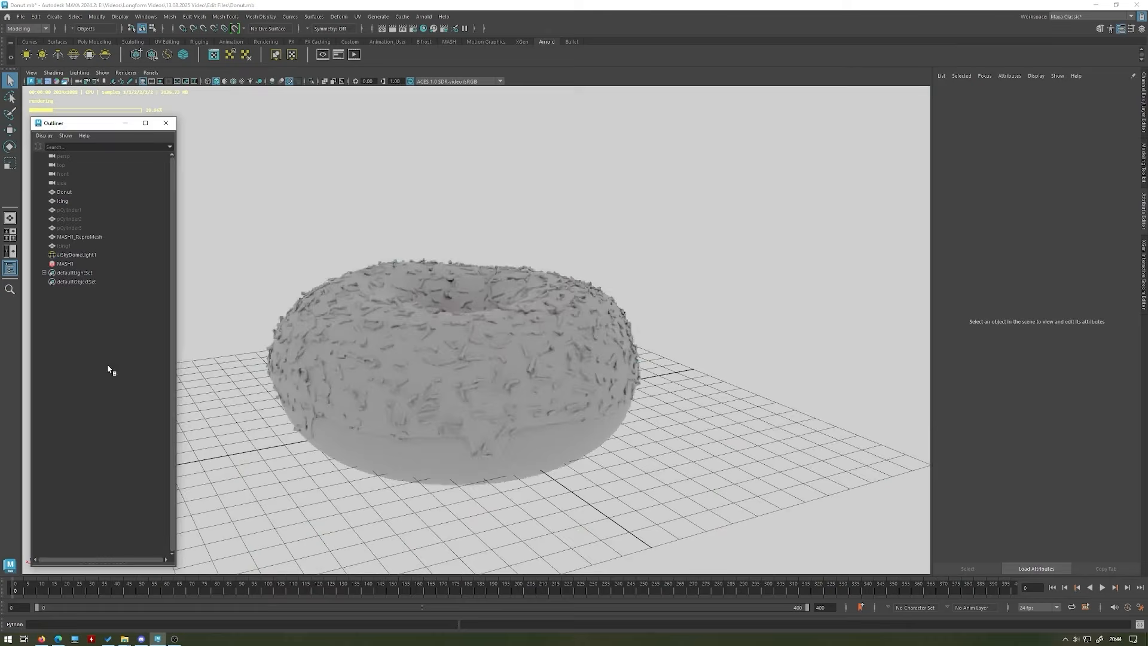
{"action": "left_click_drag", "start_coordinate": [419, 228], "coordinate": [477, 221], "text": "alt"}
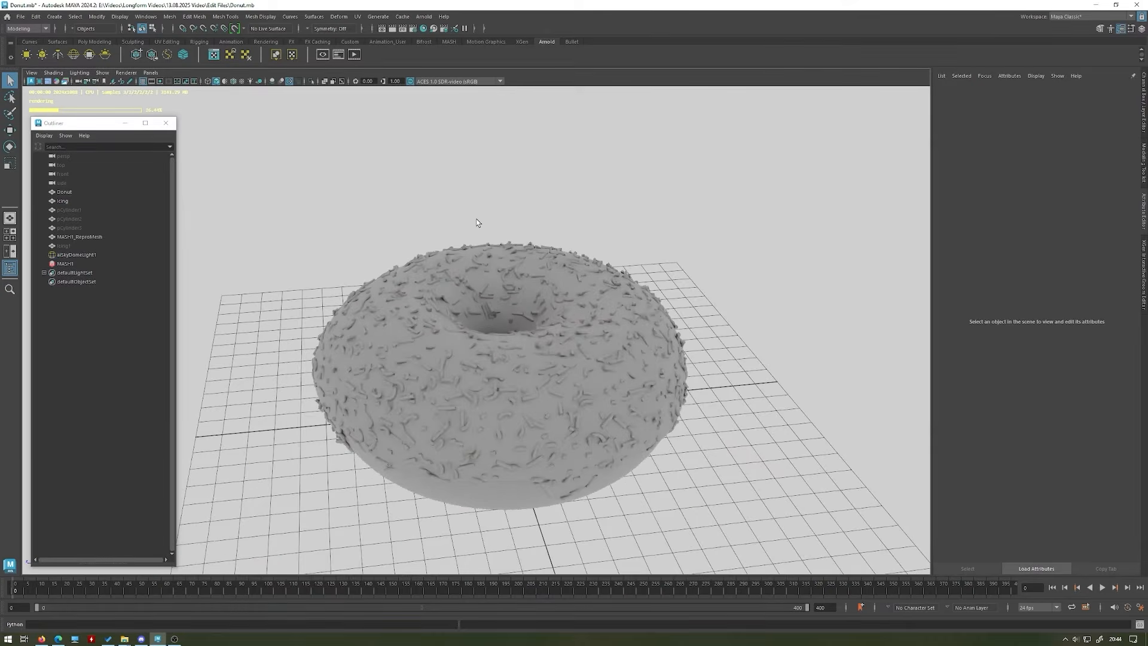
{"action": "left_click", "coordinate": [129, 73]}
{"action": "left_click", "coordinate": [144, 89]}
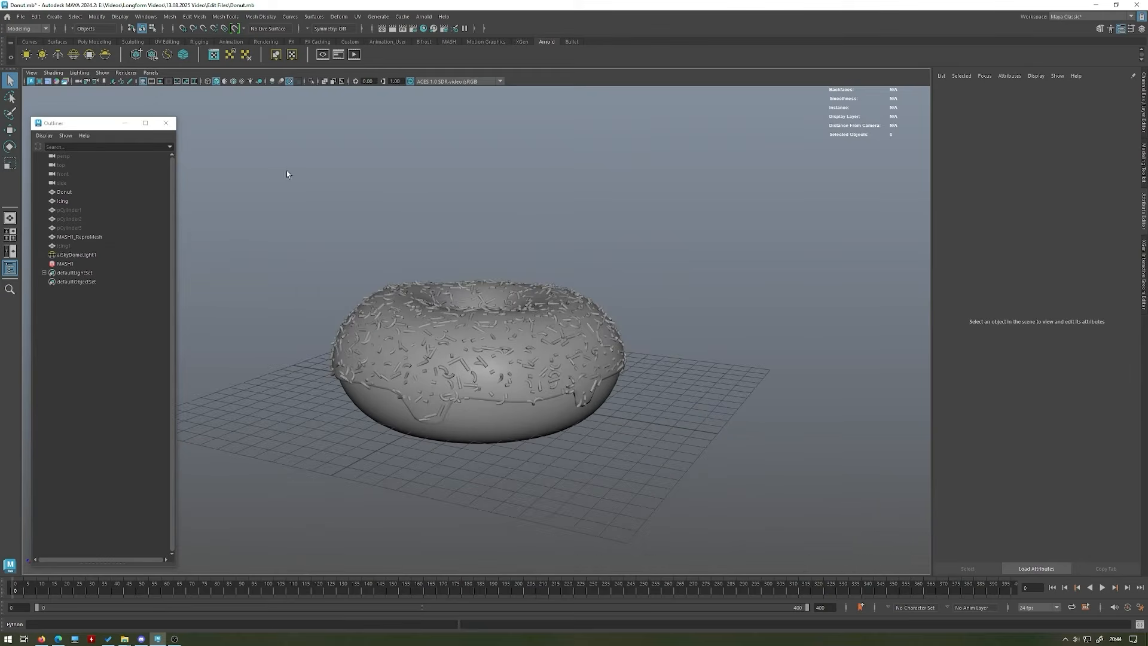
- Connect a File texture to the sky dome light's Color
{"action": "left_click", "coordinate": [84, 256]}
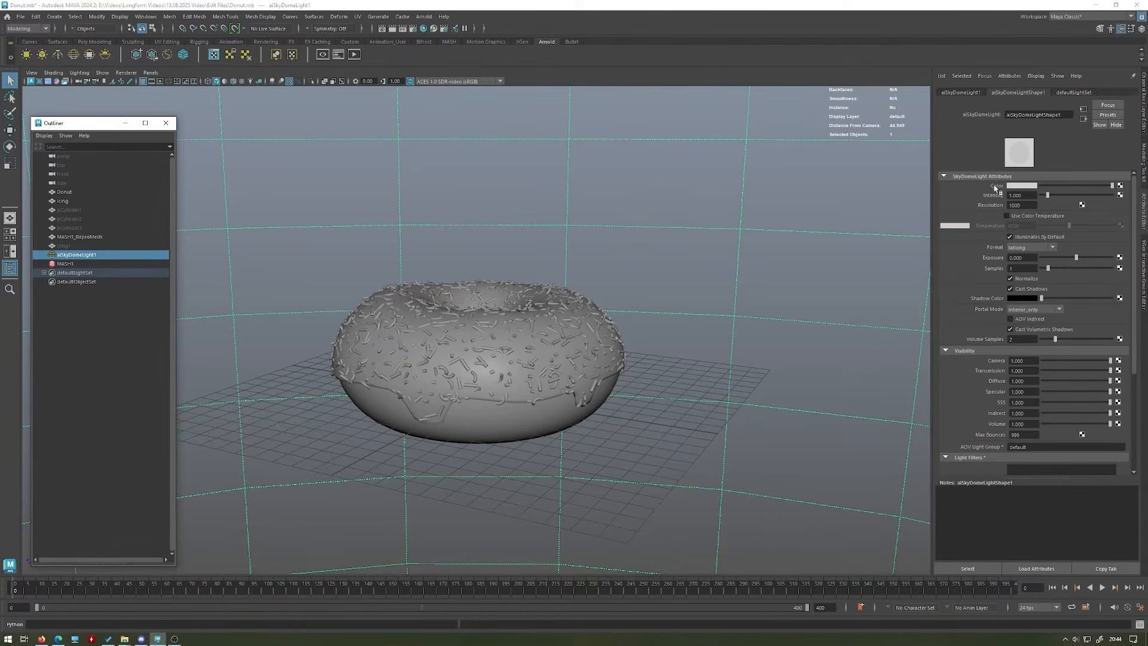
{"action": "left_click", "coordinate": [1120, 187]}
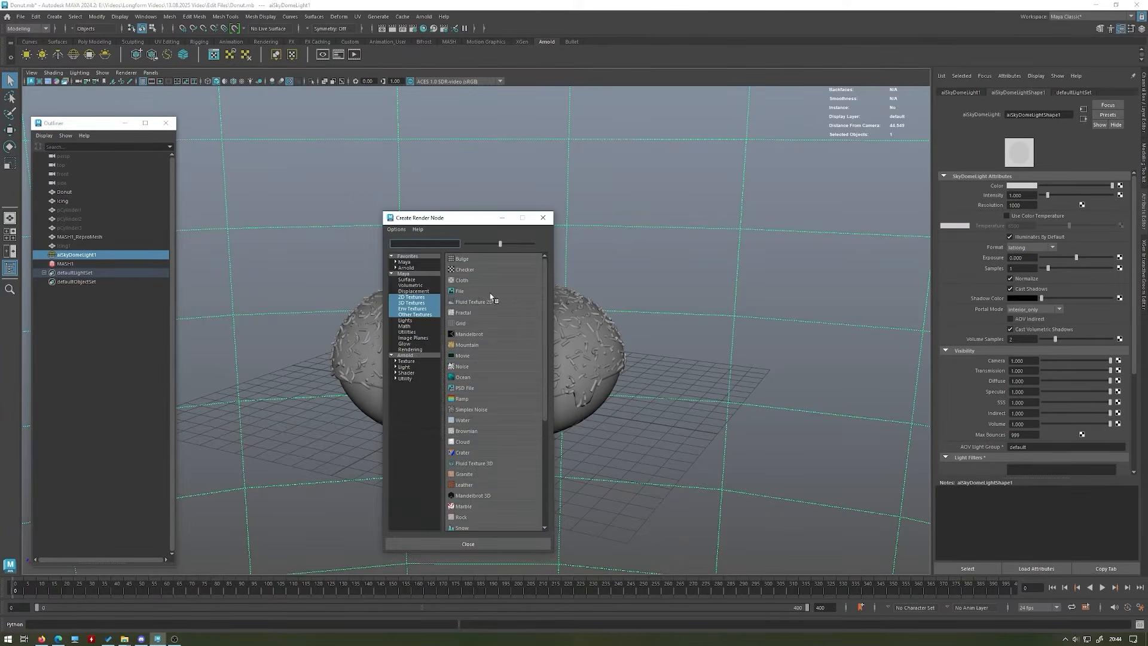
{"action": "left_click", "coordinate": [470, 291]}
- Load brown_photostudio_02_4k.exr from the project's images folder into the File texture, and check the environment around the donut
{"action": "left_click", "coordinate": [1127, 215]}
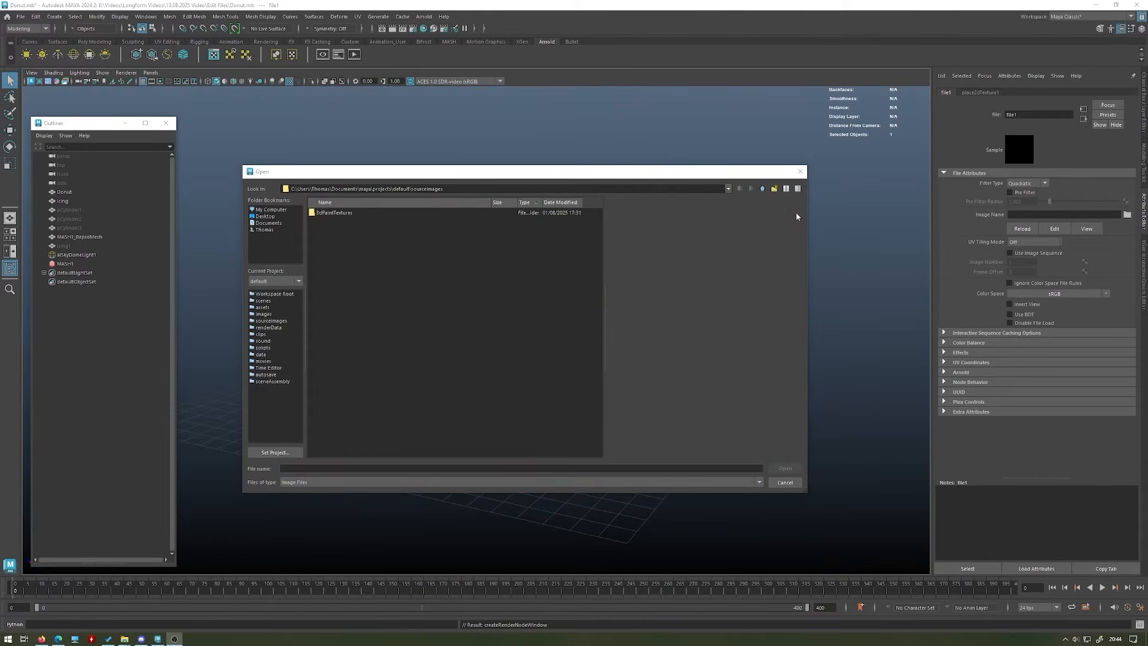
{"action": "left_click", "coordinate": [766, 189]}
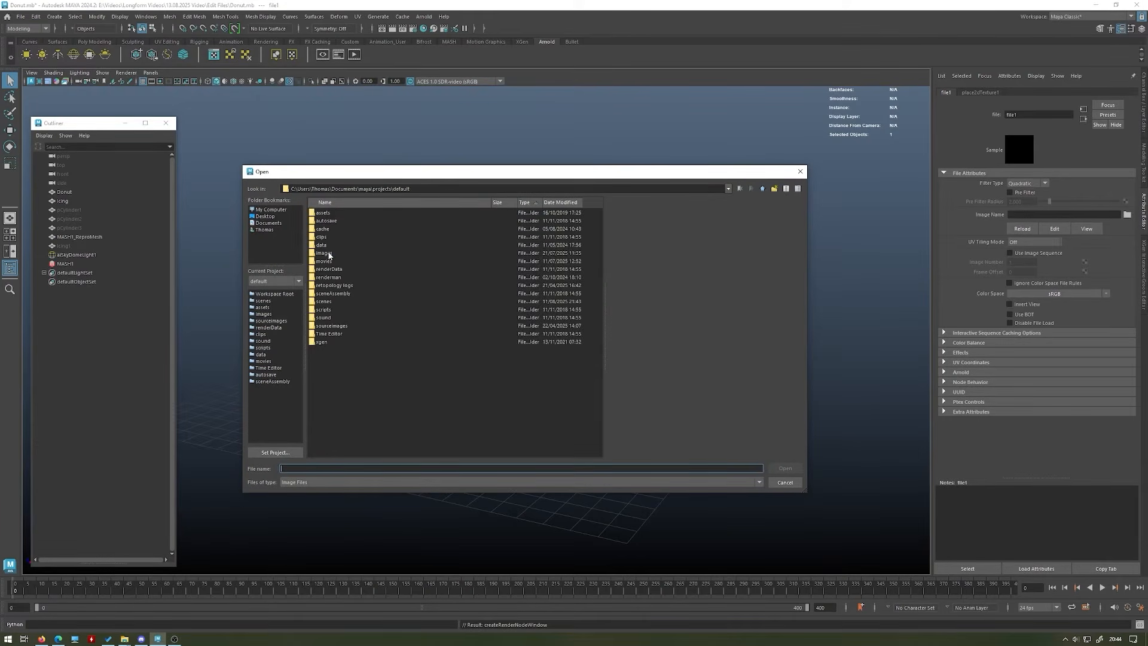
{"action": "double_click", "coordinate": [326, 254]}
{"action": "left_click", "coordinate": [358, 262]}
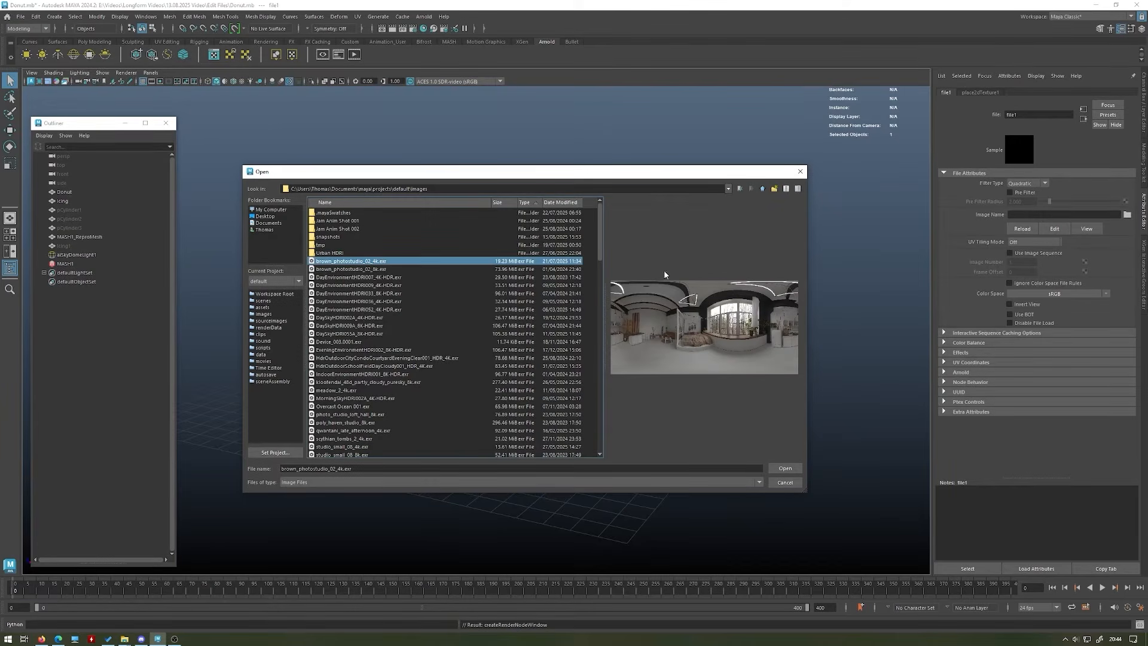
{"action": "left_click", "coordinate": [785, 469]}
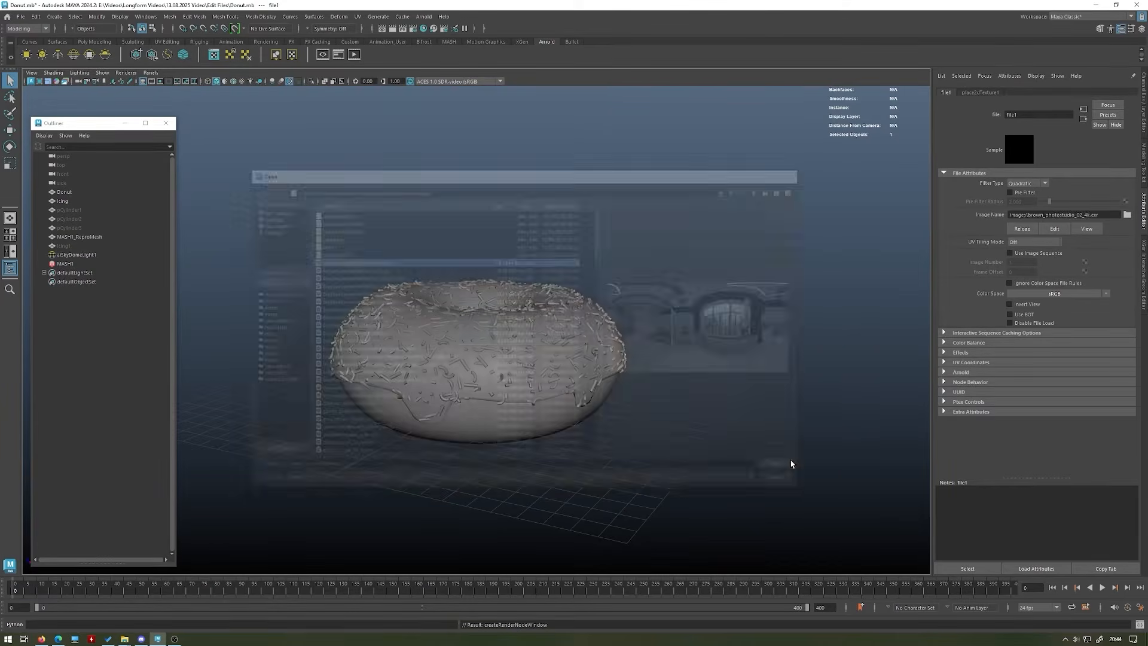
{"action": "left_click_drag", "start_coordinate": [378, 288], "coordinate": [448, 306], "text": "alt"}
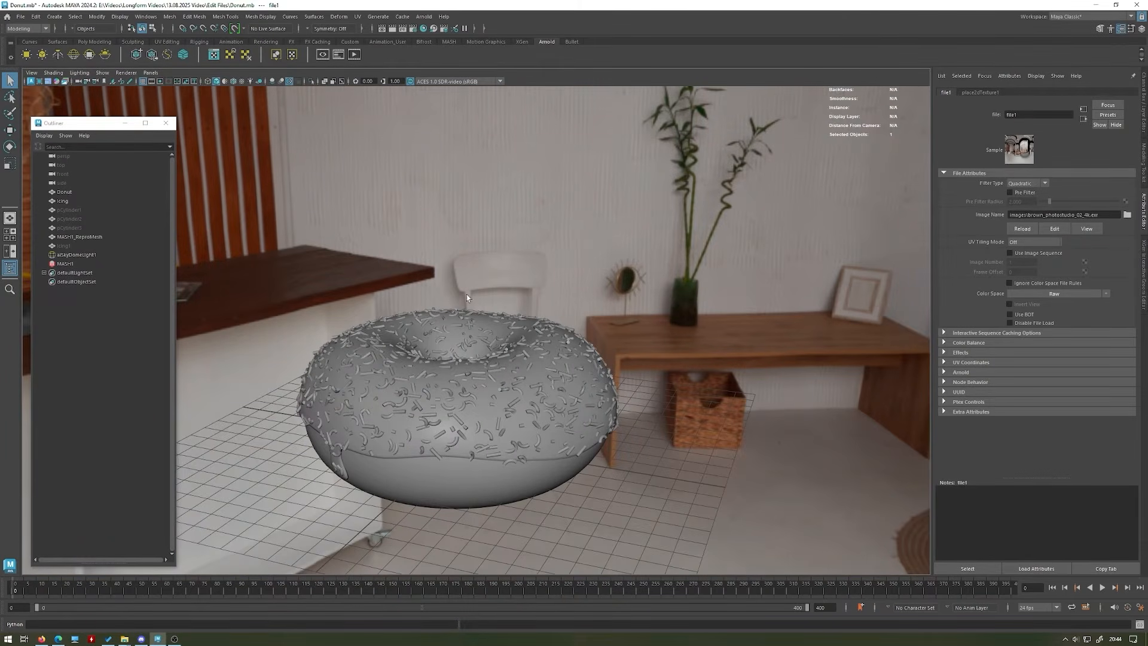
{"action": "left_click_drag", "start_coordinate": [466, 297], "coordinate": [412, 251], "text": "alt"}
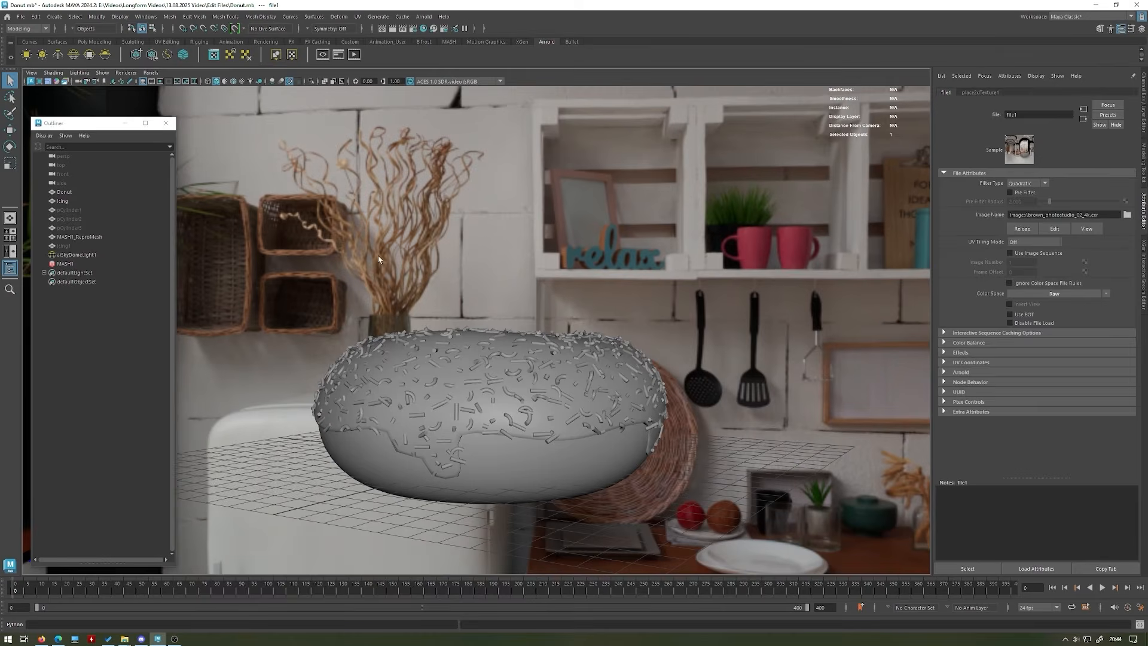
- Set the sky dome light's Max Bounces to 10
{"action": "left_click", "coordinate": [89, 254]}
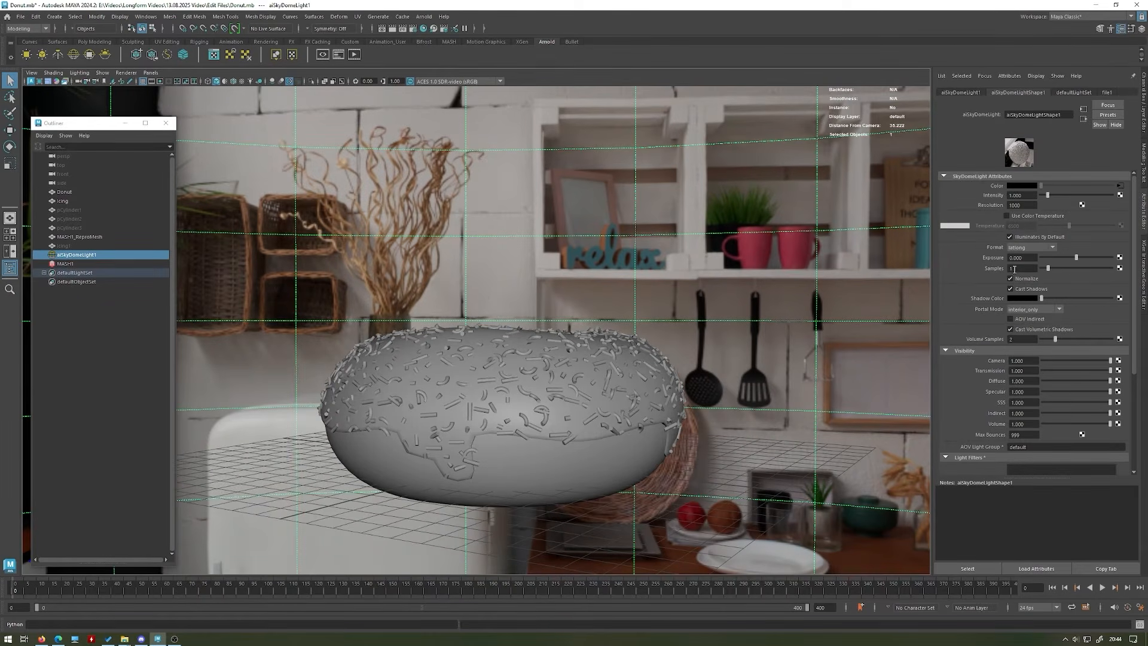
{"action": "double_click", "coordinate": [1025, 433]}
{"action": "key", "text": "Return"}
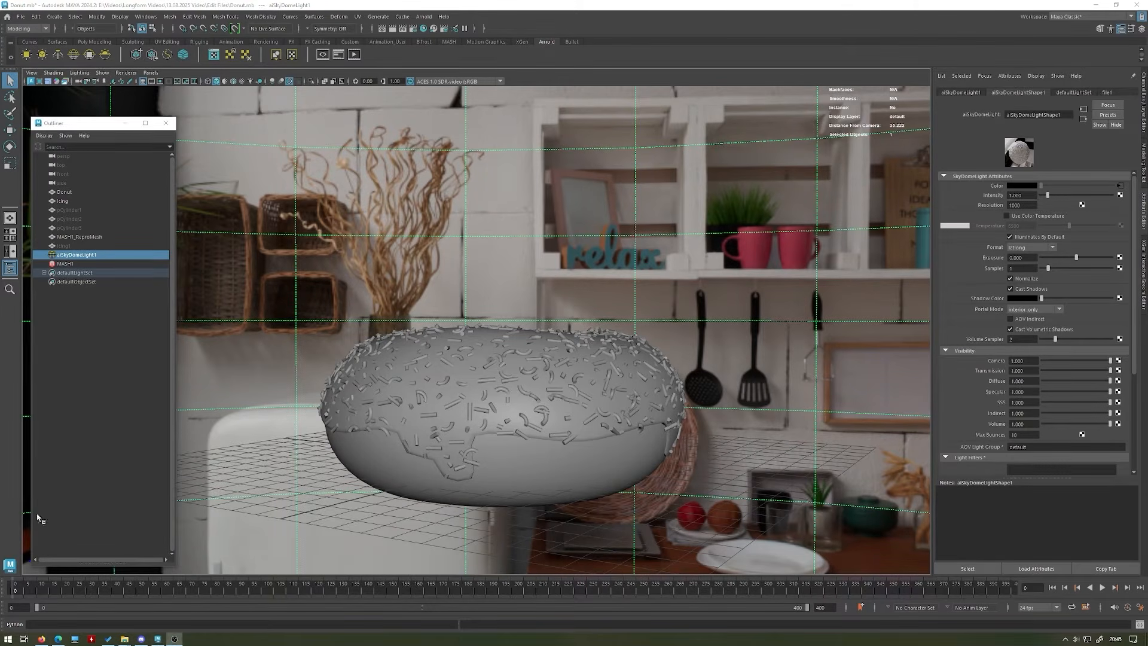
- Switch the viewport renderer to Arnold, and inspect the donut under the HDRI lighting from different angles
{"action": "left_click", "coordinate": [110, 338]}
{"action": "left_click", "coordinate": [126, 73]}
{"action": "left_click", "coordinate": [142, 95]}
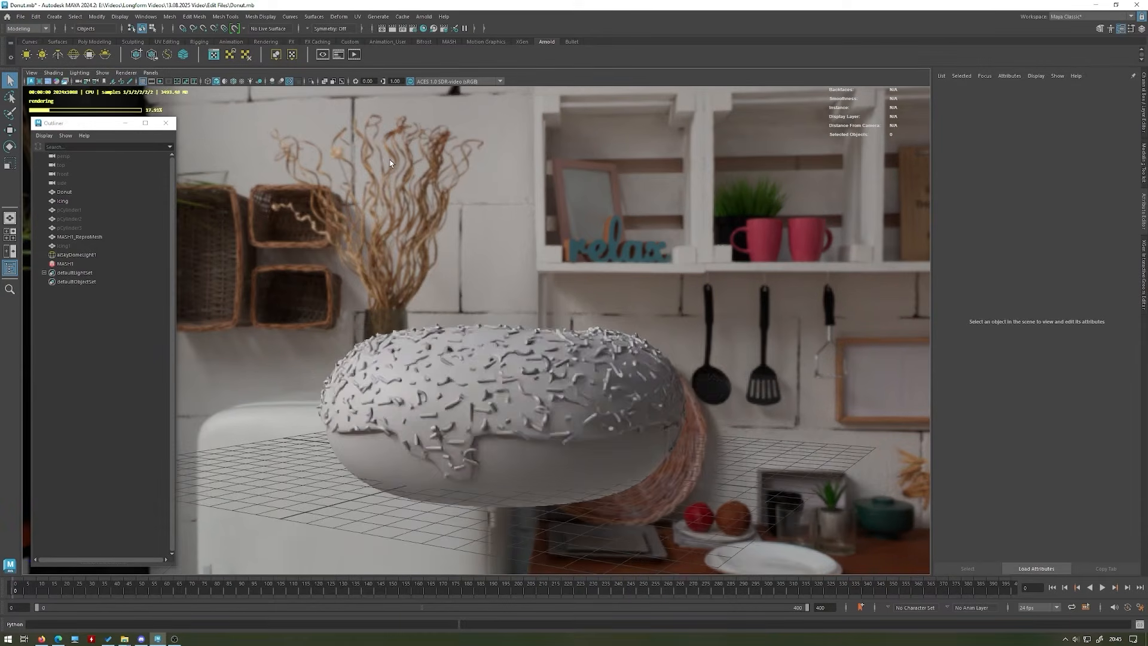
{"action": "left_click_drag", "start_coordinate": [395, 200], "coordinate": [345, 362], "text": "alt"}
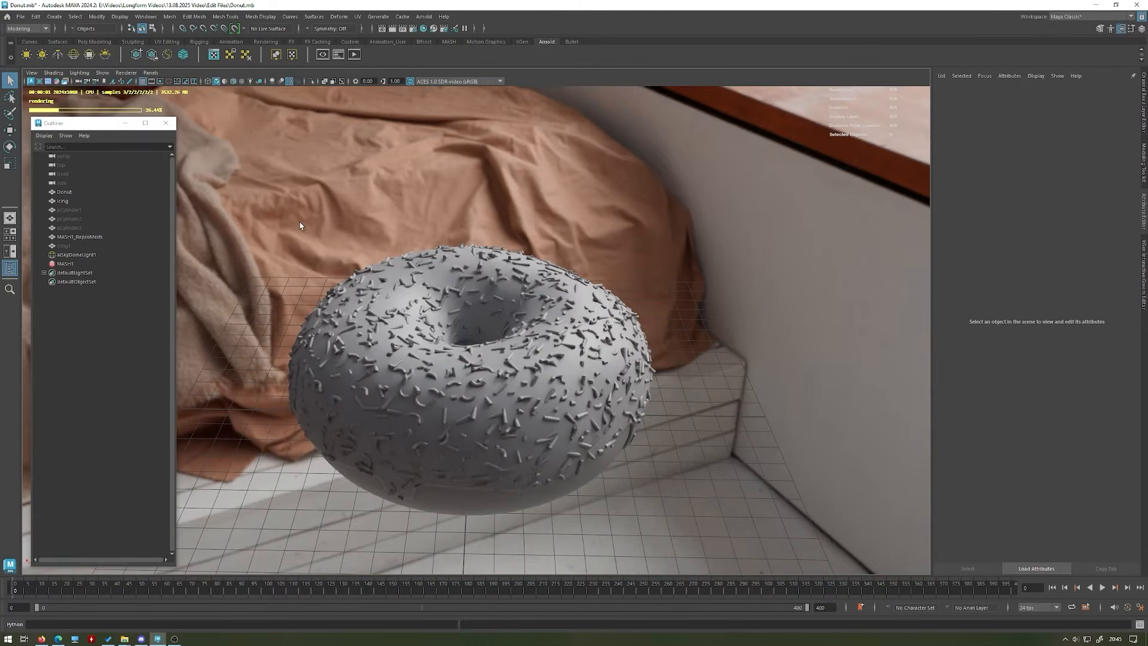
{"action": "left_click_drag", "start_coordinate": [300, 226], "coordinate": [347, 174], "text": "alt"}
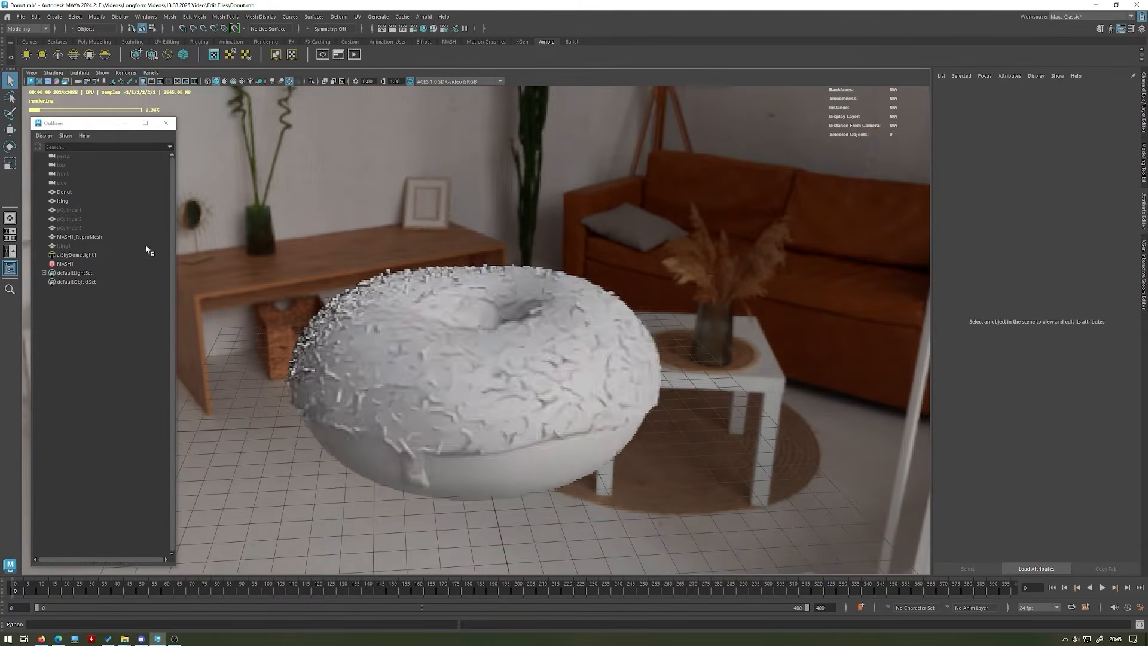
- Set the sky dome light's Camera visibility to 0, and check the donut render from another angle
{"action": "left_click", "coordinate": [81, 257]}
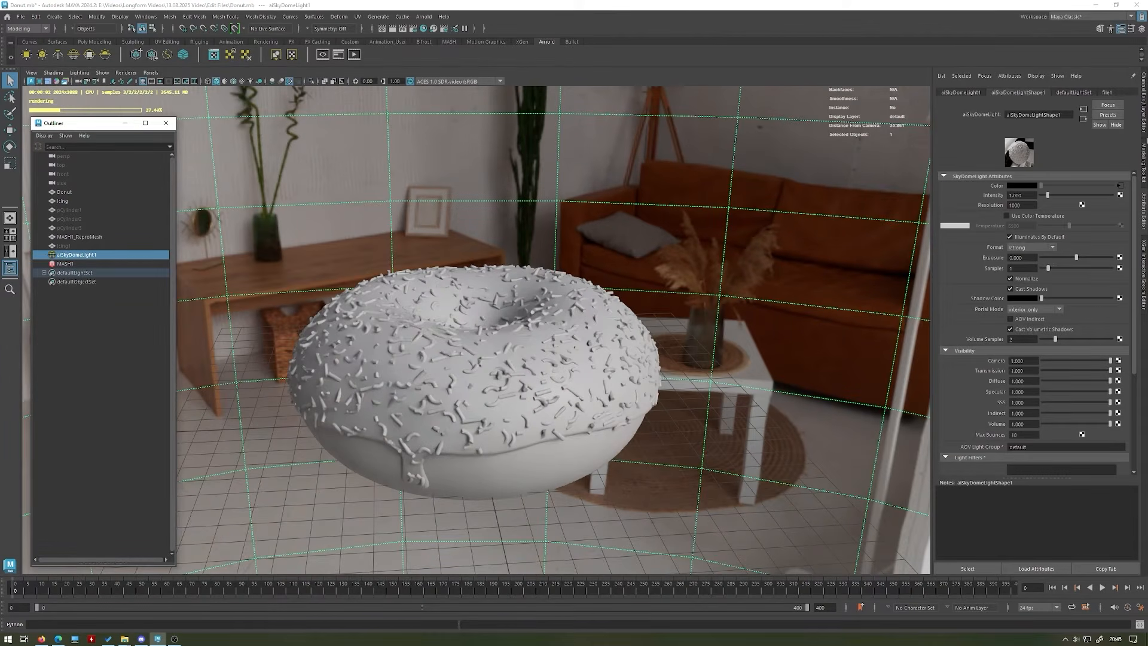
{"action": "double_click", "coordinate": [1033, 361]}
{"action": "type", "text": "0"}
{"action": "key", "text": "Return"}
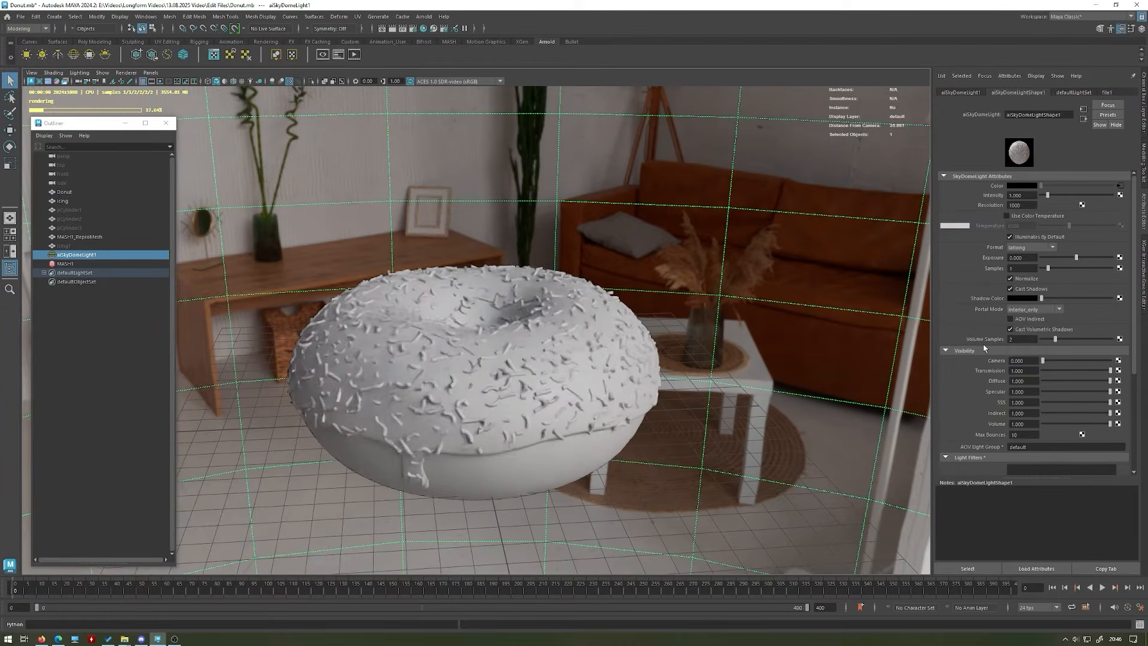
{"action": "left_click", "coordinate": [146, 305]}
{"action": "left_click_drag", "start_coordinate": [461, 264], "coordinate": [562, 254], "text": "alt"}
{"action": "left_click_drag", "start_coordinate": [395, 252], "coordinate": [444, 249], "text": "alt"}
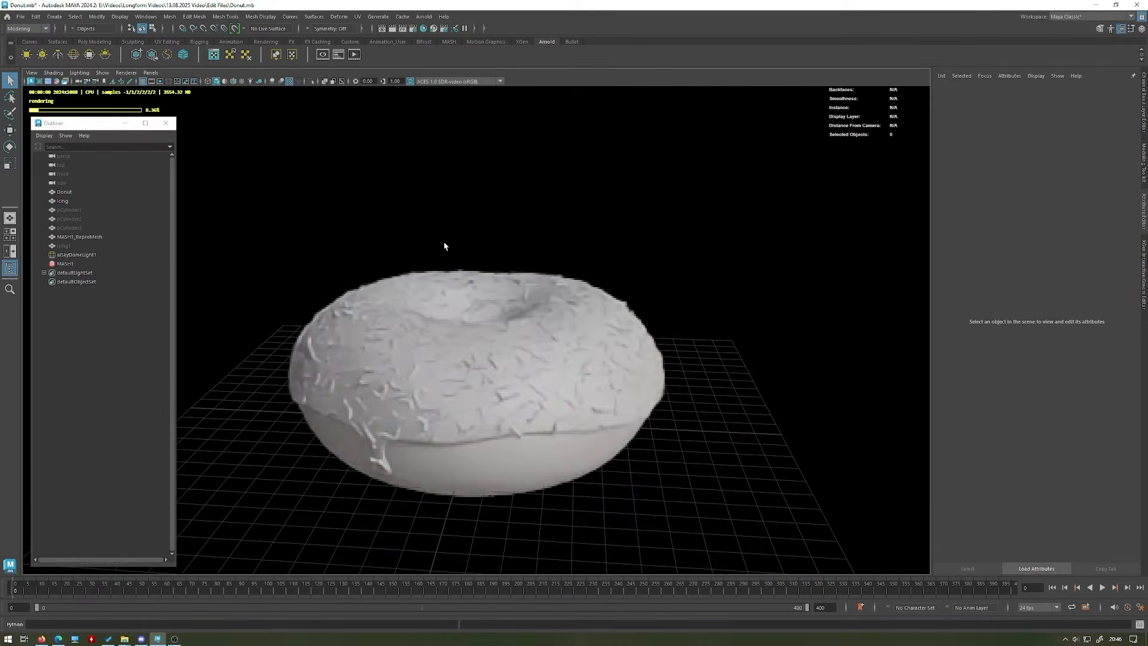
- Set the sky dome light's viewport Sky Radius to 0, and check the donut against the empty background
{"action": "left_click", "coordinate": [83, 255]}
{"action": "scroll", "coordinate": [1075, 368], "scroll_direction": "down", "scroll_amount": 2}
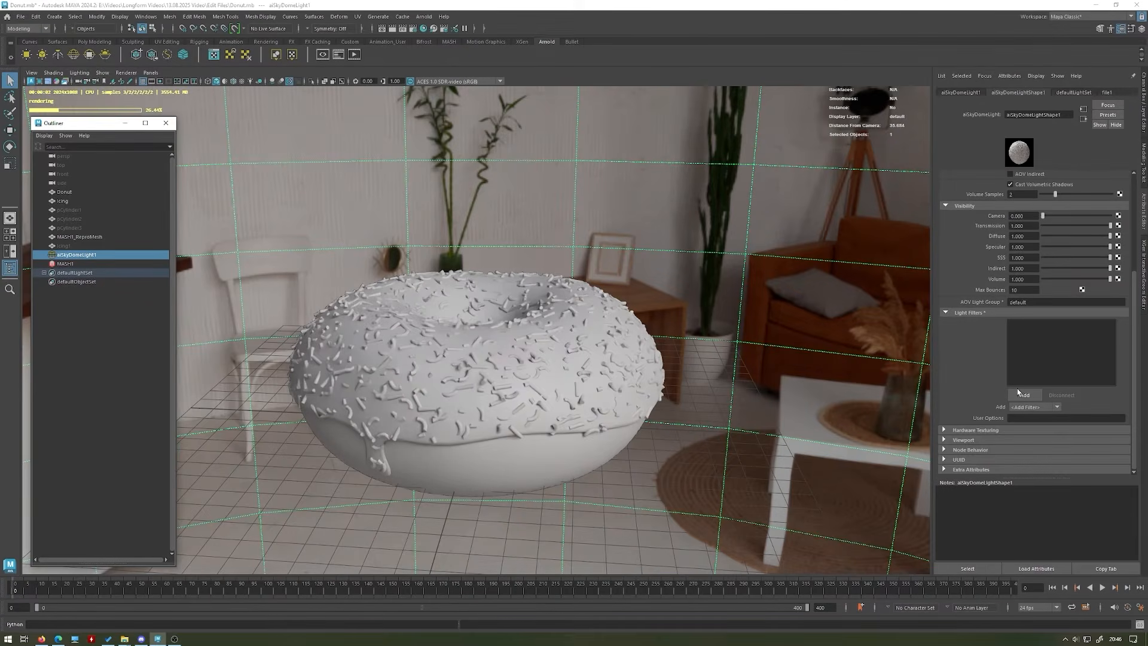
{"action": "left_click", "coordinate": [973, 443]}
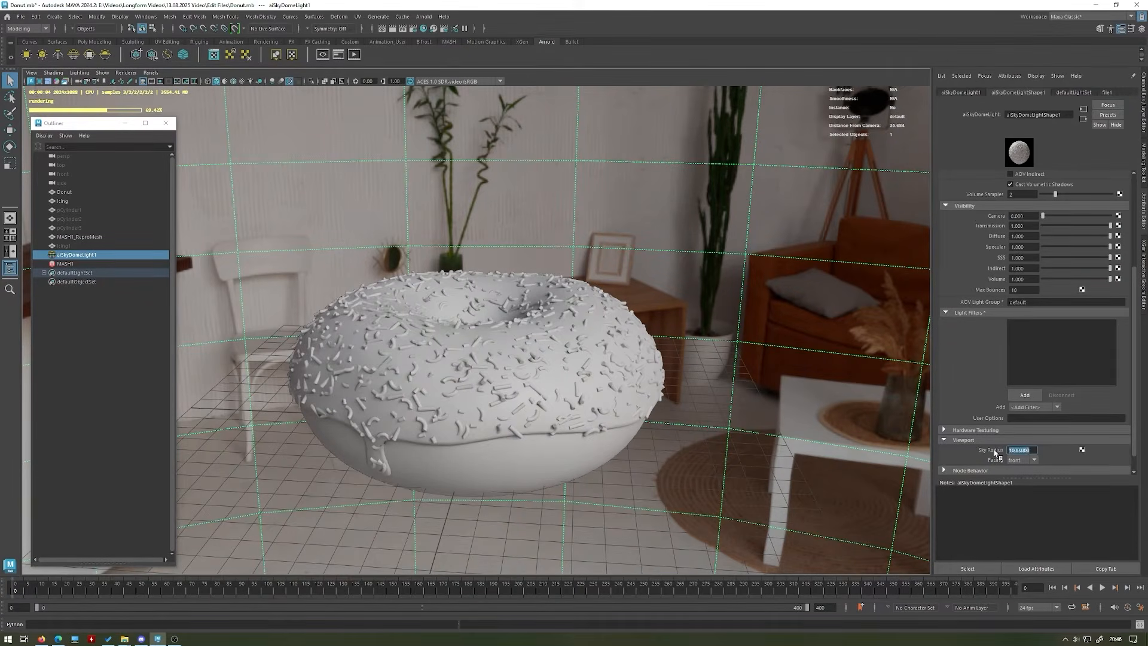
{"action": "key", "text": "Return"}
{"action": "left_click", "coordinate": [695, 238]}
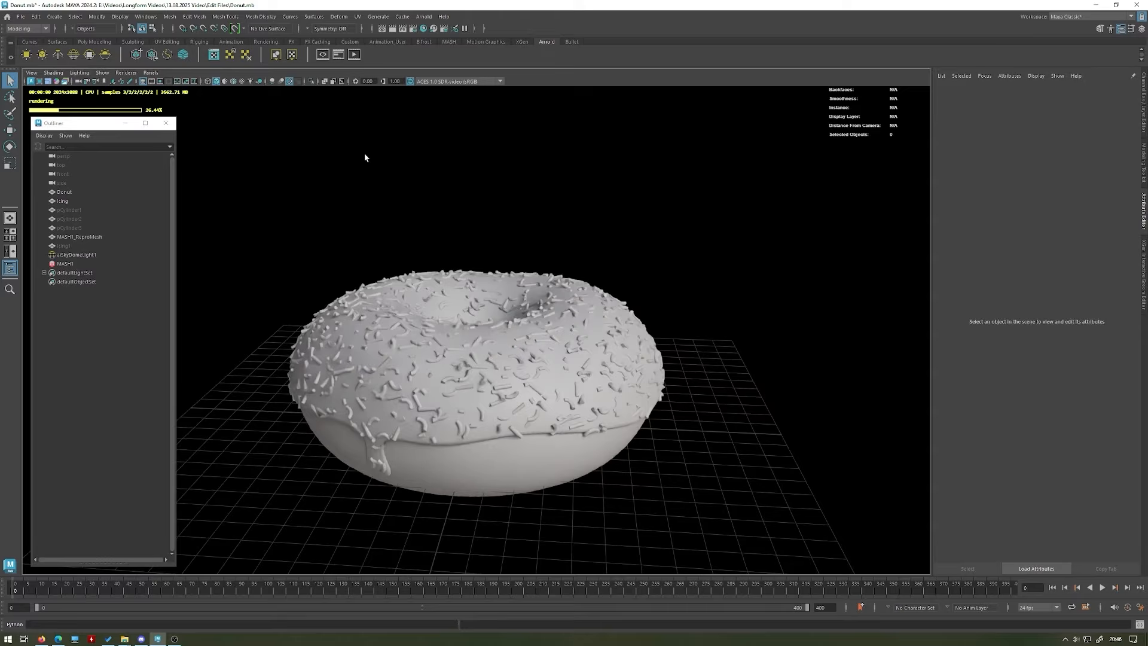
{"action": "left_click", "coordinate": [102, 255]}
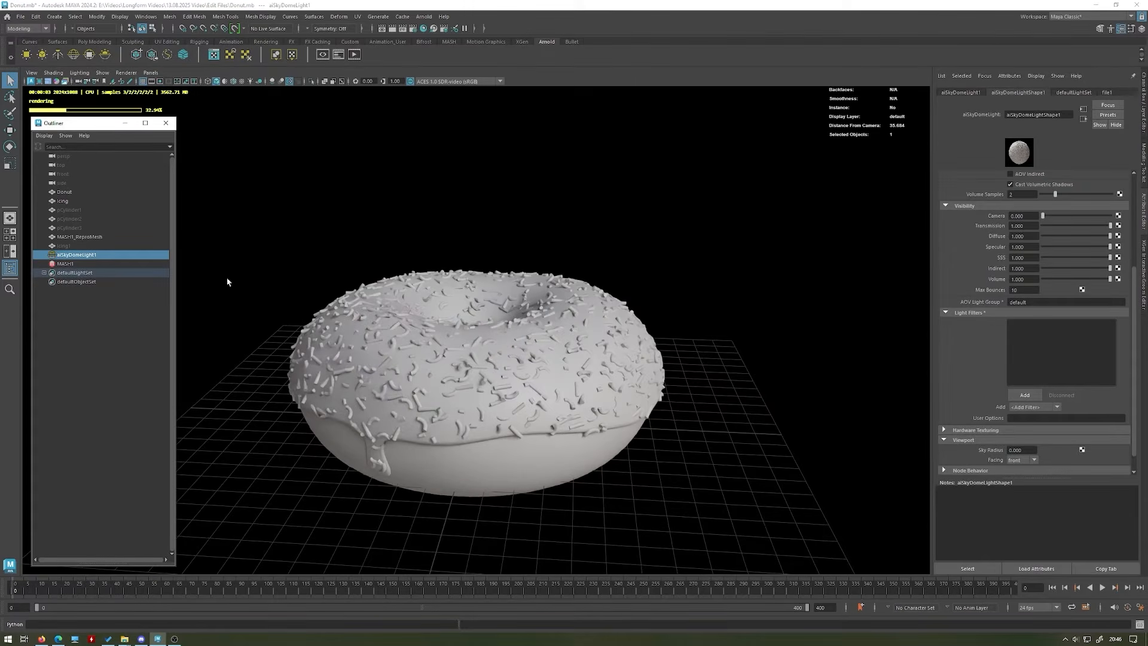
{"action": "left_click", "coordinate": [572, 202]}
{"action": "left_click_drag", "start_coordinate": [572, 202], "coordinate": [410, 225], "text": "alt"}
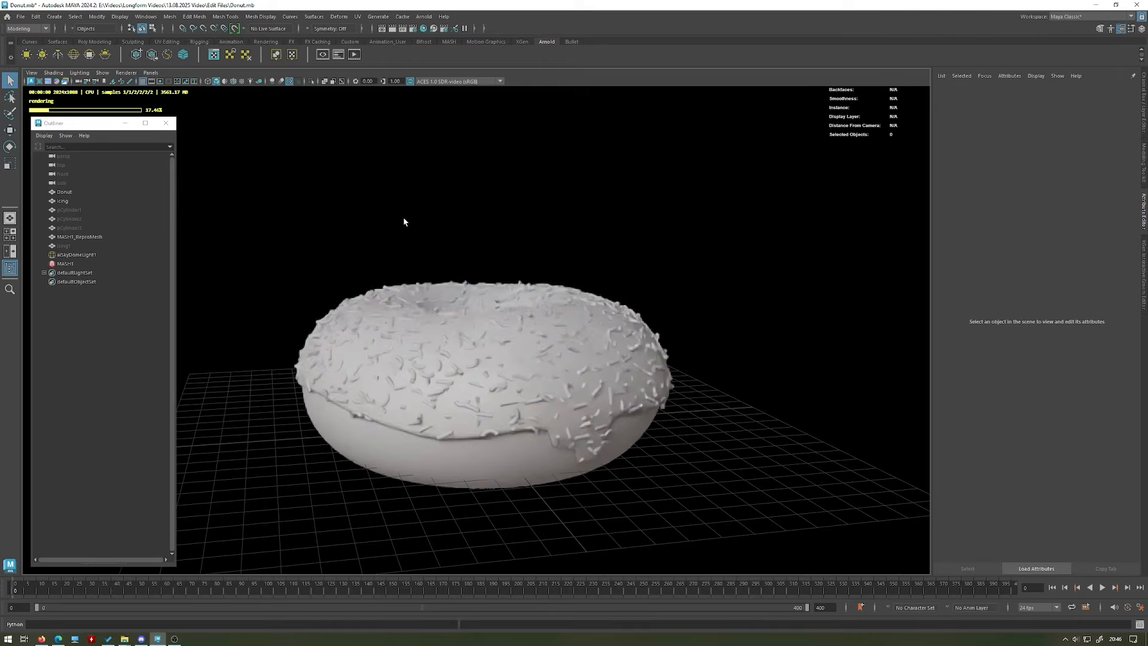
- Switch the viewport renderer back to Viewport 2.0, and view the donut from different angles
{"action": "left_click", "coordinate": [126, 72]}
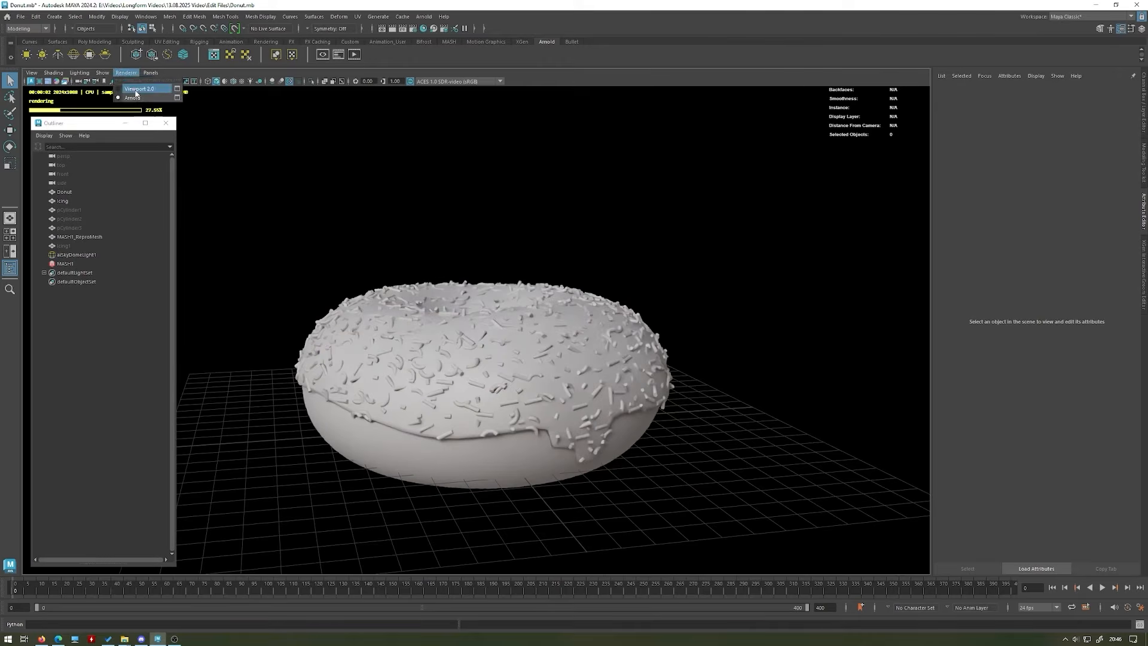
{"action": "left_click", "coordinate": [135, 90]}
{"action": "left_click", "coordinate": [579, 388]}
{"action": "left_click", "coordinate": [535, 450]}
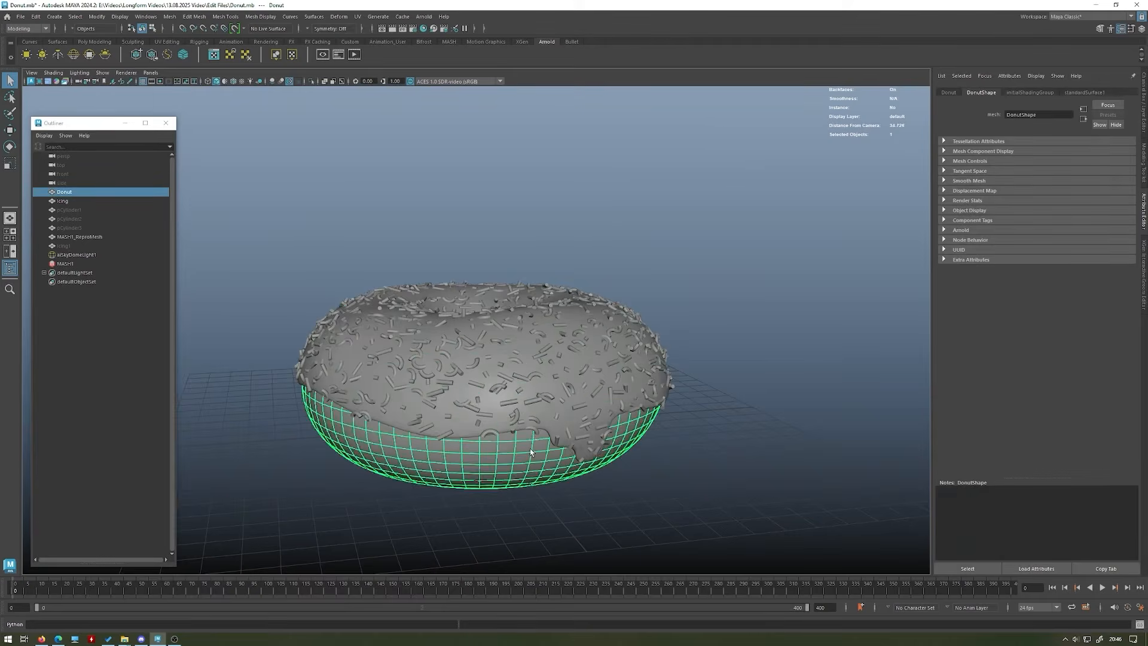
{"action": "left_click", "coordinate": [652, 266]}
{"action": "left_click_drag", "start_coordinate": [651, 266], "coordinate": [514, 406], "text": "alt"}
{"action": "left_click", "coordinate": [514, 425]}
{"action": "left_click_drag", "start_coordinate": [572, 345], "coordinate": [480, 360], "text": "alt"}
- Hide the icing and the MASH1_ReproMesh sprinkles so only the donut base is displayed
{"action": "left_click", "coordinate": [108, 201]}
{"action": "left_click_drag", "start_coordinate": [382, 281], "coordinate": [299, 260], "text": "alt"}
{"action": "key", "text": "h"}
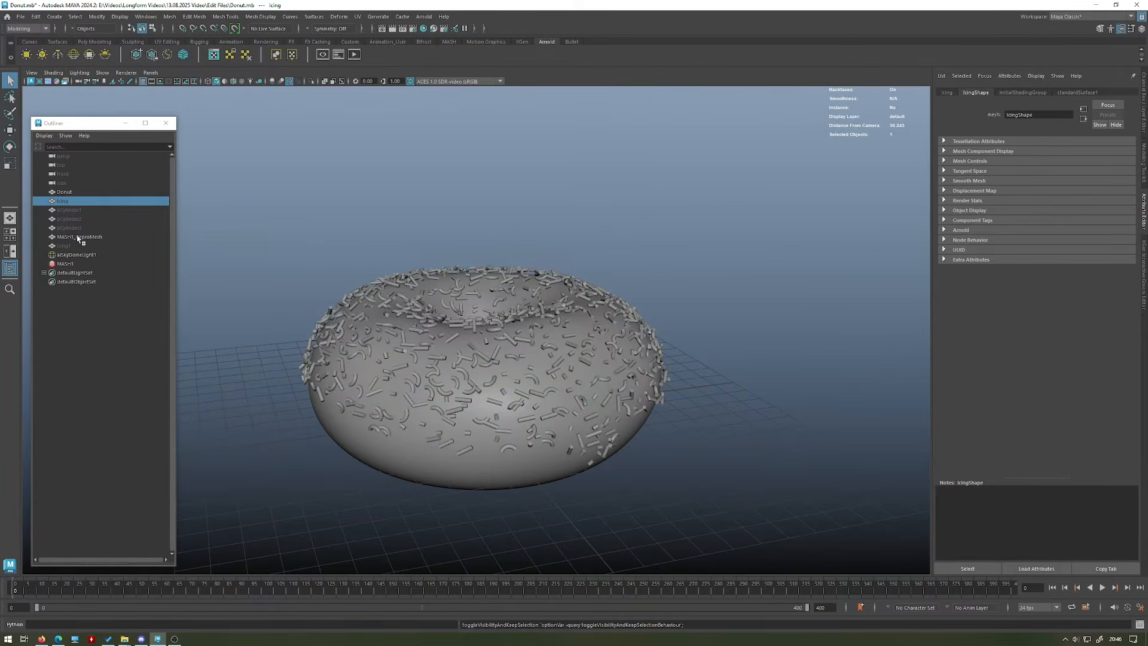
{"action": "left_click", "coordinate": [90, 238]}
{"action": "key", "text": "h"}
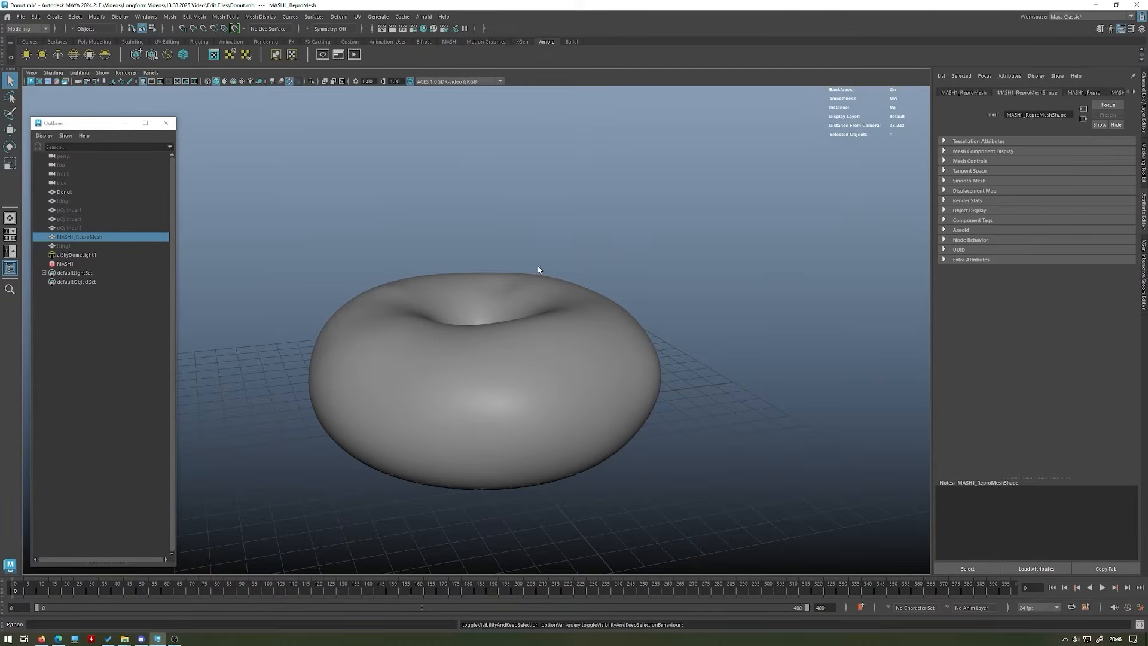
- Assign a new aiOpenPBRSurface material to the donut base, and look it over
{"action": "left_click", "coordinate": [551, 301]}
{"action": "left_click_drag", "start_coordinate": [551, 300], "coordinate": [562, 250], "text": "alt"}
{"action": "right_click_drag", "start_coordinate": [536, 282], "coordinate": [535, 500]}
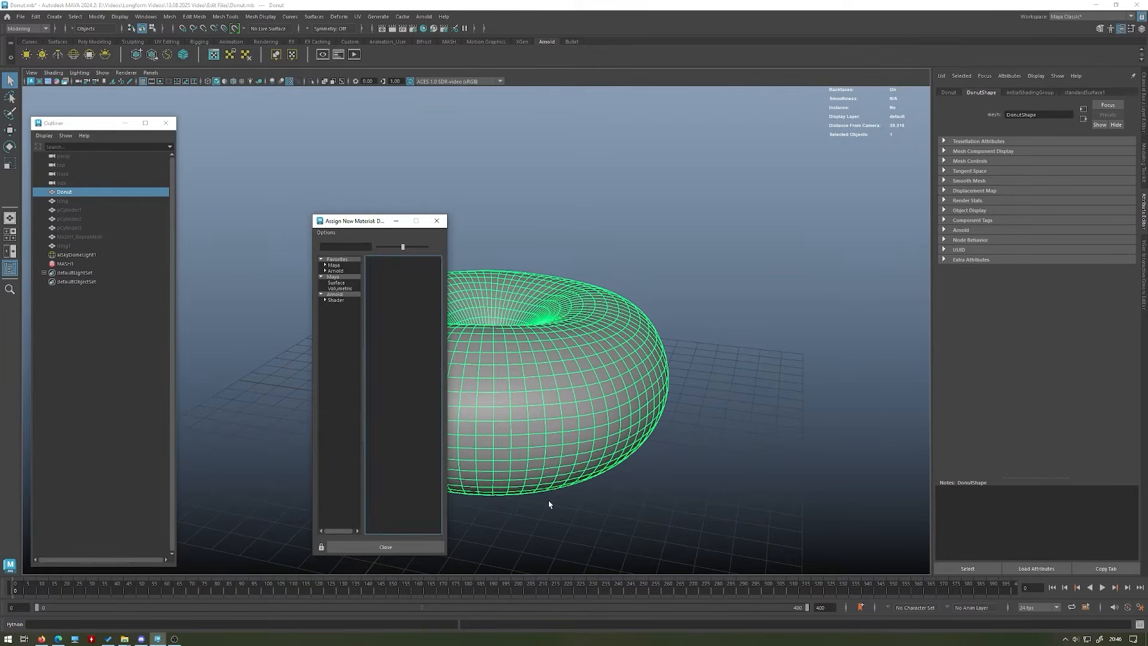
{"action": "left_click", "coordinate": [335, 294]}
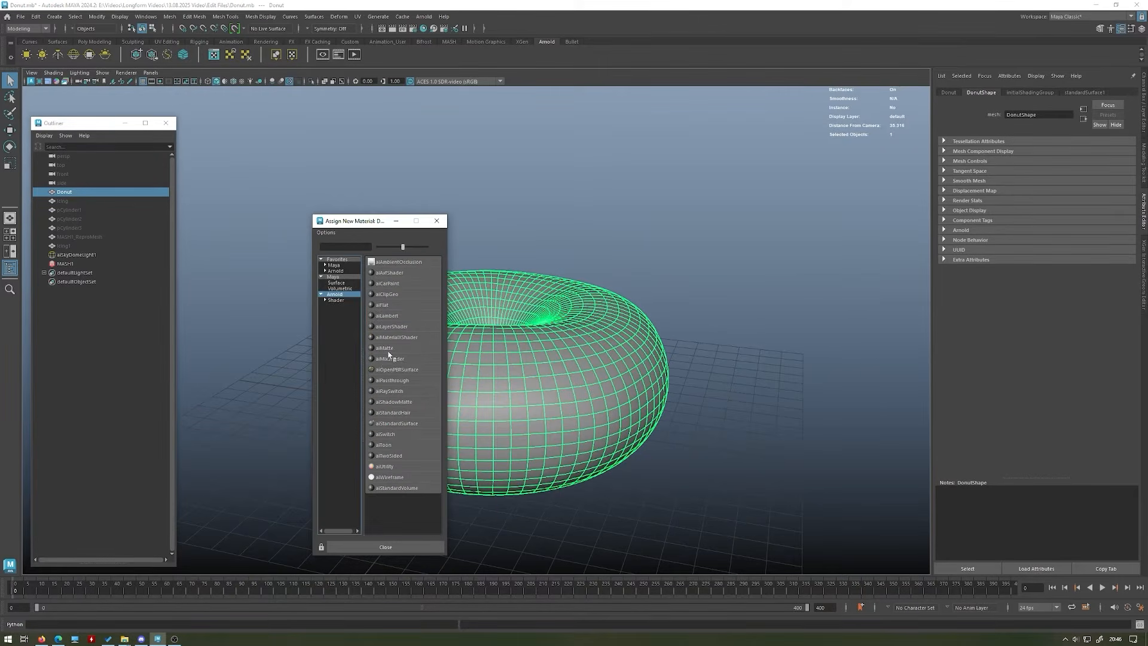
{"action": "left_click", "coordinate": [395, 370]}
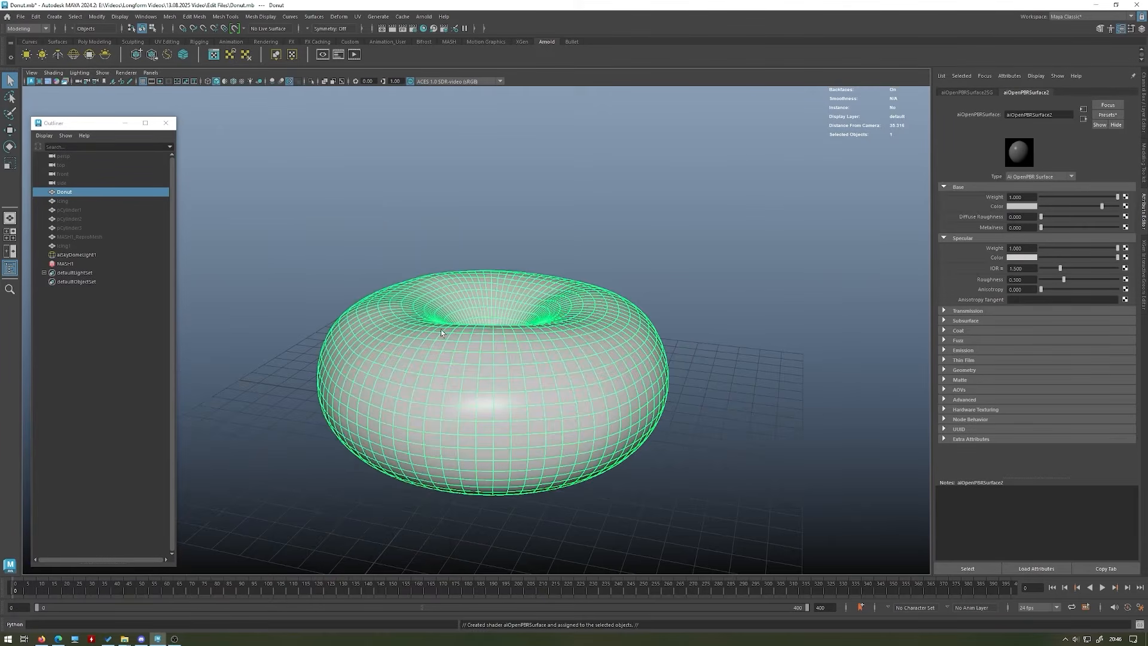
{"action": "left_click_drag", "start_coordinate": [664, 208], "coordinate": [595, 208], "text": "alt"}
{"action": "left_click", "coordinate": [666, 196]}
{"action": "left_click_drag", "start_coordinate": [665, 196], "coordinate": [583, 311], "text": "alt"}
{"action": "left_click", "coordinate": [583, 314]}
{"action": "left_click_drag", "start_coordinate": [648, 288], "coordinate": [682, 231], "text": "alt"}
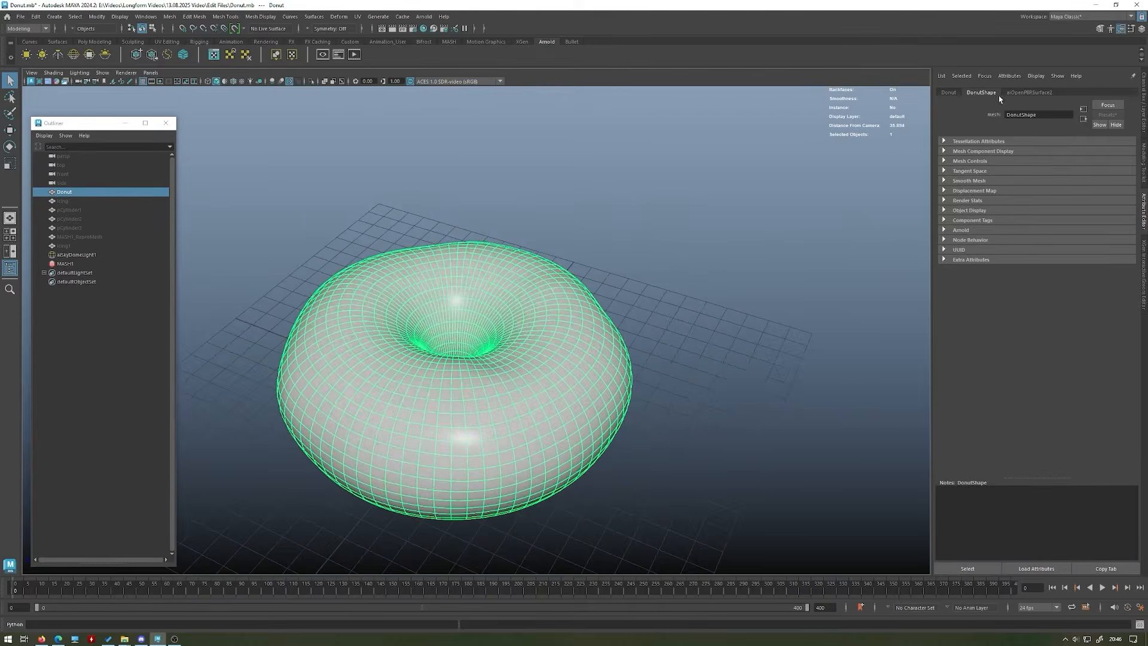
- Rename the donut's aiOpenPBRSurface material to Donut_Shader
{"action": "left_click", "coordinate": [1020, 93]}
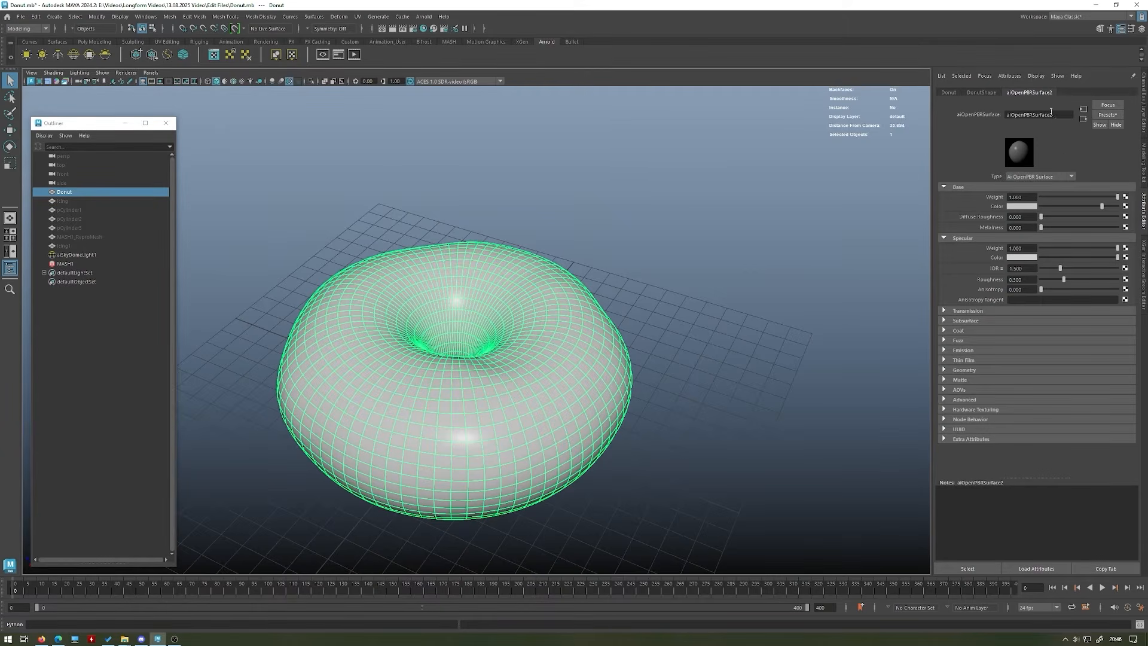
{"action": "left_click_drag", "start_coordinate": [1066, 115], "coordinate": [990, 113]}
{"action": "type", "text": "Donut Shader"}
{"action": "key", "text": "Return"}
{"action": "left_click_drag", "start_coordinate": [703, 227], "coordinate": [688, 196], "text": "alt"}
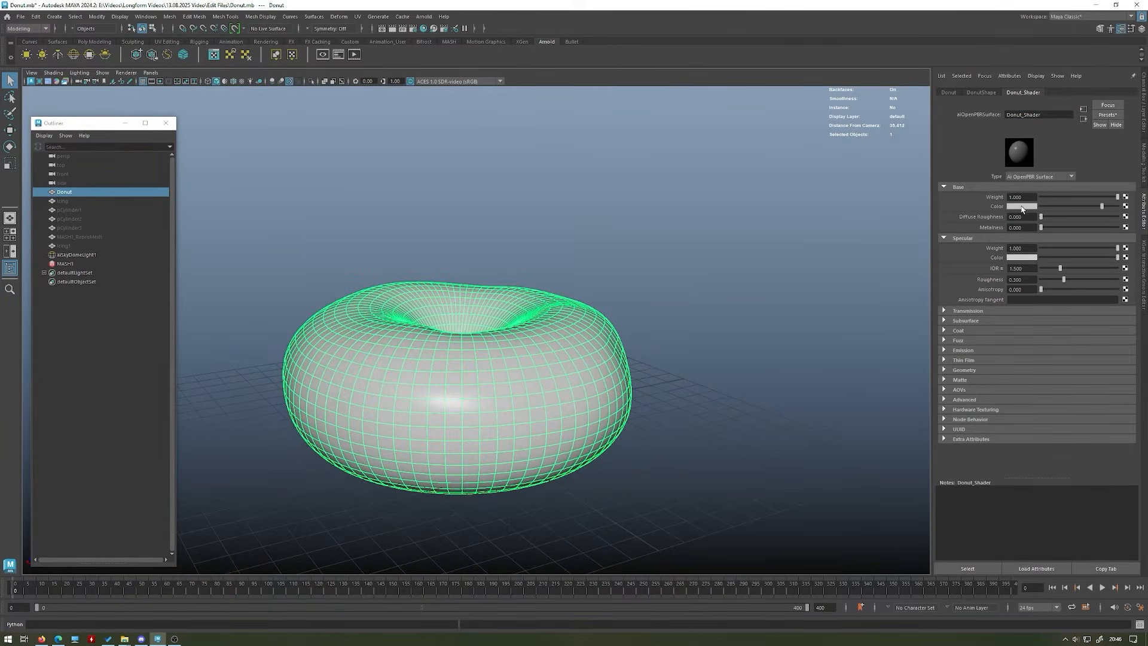
- Set Donut_Shader's base colour to a desaturated light tan with saturation 0.712, and check it on the donut
{"action": "left_click", "coordinate": [1022, 206]}
{"action": "left_click", "coordinate": [997, 182]}
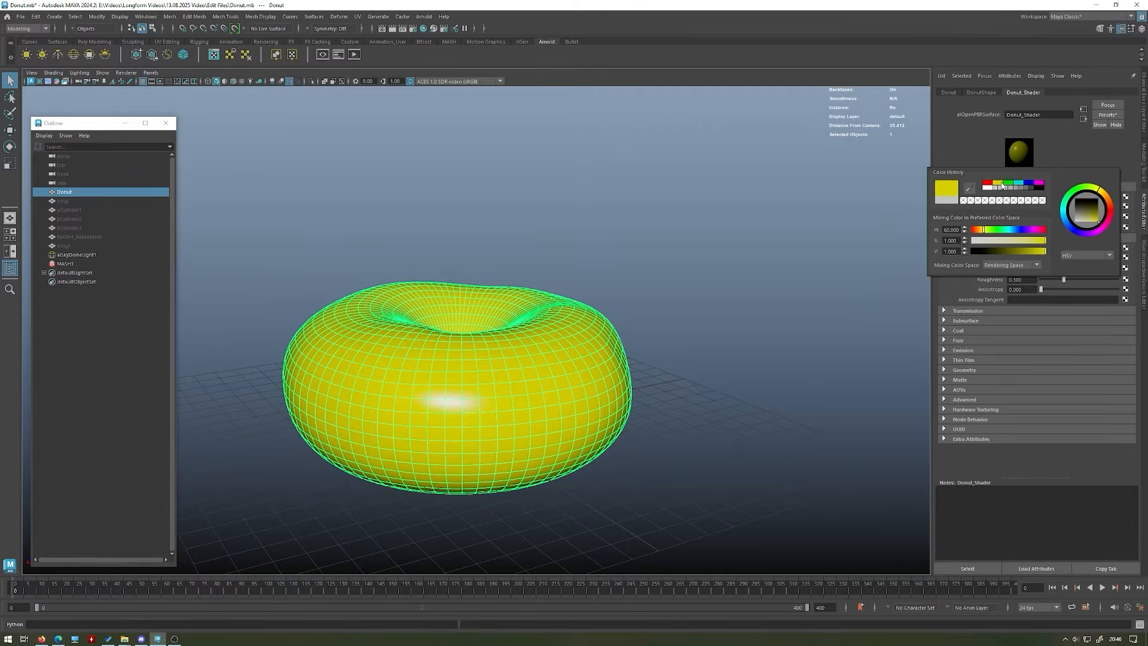
{"action": "left_click_drag", "start_coordinate": [1103, 194], "coordinate": [1111, 195]}
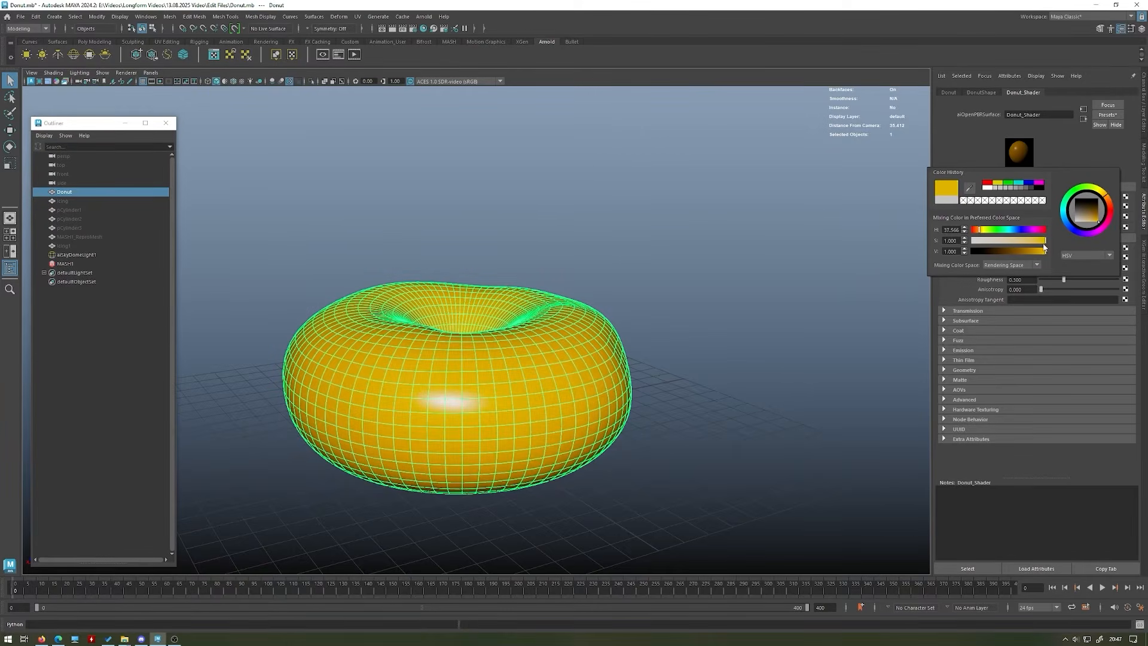
{"action": "mouse_move", "coordinate": [1043, 243]}
{"action": "left_mouse_down"}
{"action": "mouse_move", "coordinate": [1024, 241]}
{"action": "mouse_move", "coordinate": [1036, 252]}
{"action": "left_mouse_up"}
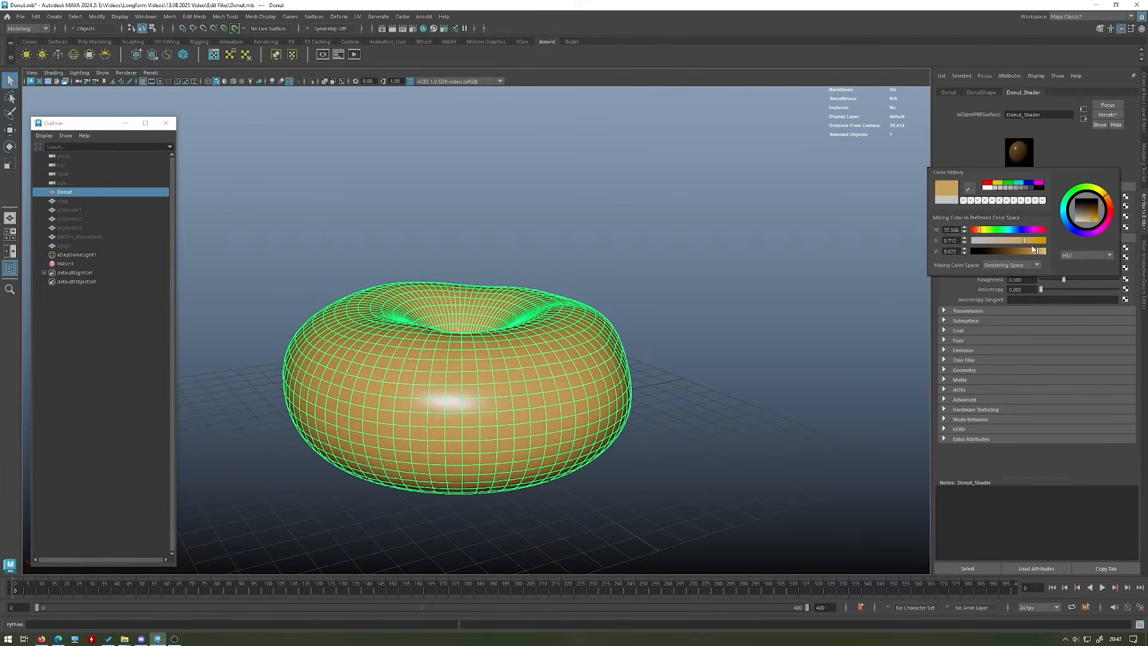
{"action": "left_click_drag", "start_coordinate": [1109, 202], "coordinate": [1108, 198]}
{"action": "left_click", "coordinate": [762, 232]}
{"action": "left_click_drag", "start_coordinate": [759, 232], "coordinate": [591, 310], "text": "alt"}
{"action": "left_click", "coordinate": [587, 315]}
{"action": "left_click_drag", "start_coordinate": [833, 247], "coordinate": [727, 260], "text": "alt"}
{"action": "left_click", "coordinate": [896, 226]}
{"action": "left_click", "coordinate": [613, 311]}
- Shift Donut_Shader's base colour to a darker, more orange brown, and check it on the donut
{"action": "left_click", "coordinate": [1017, 206]}
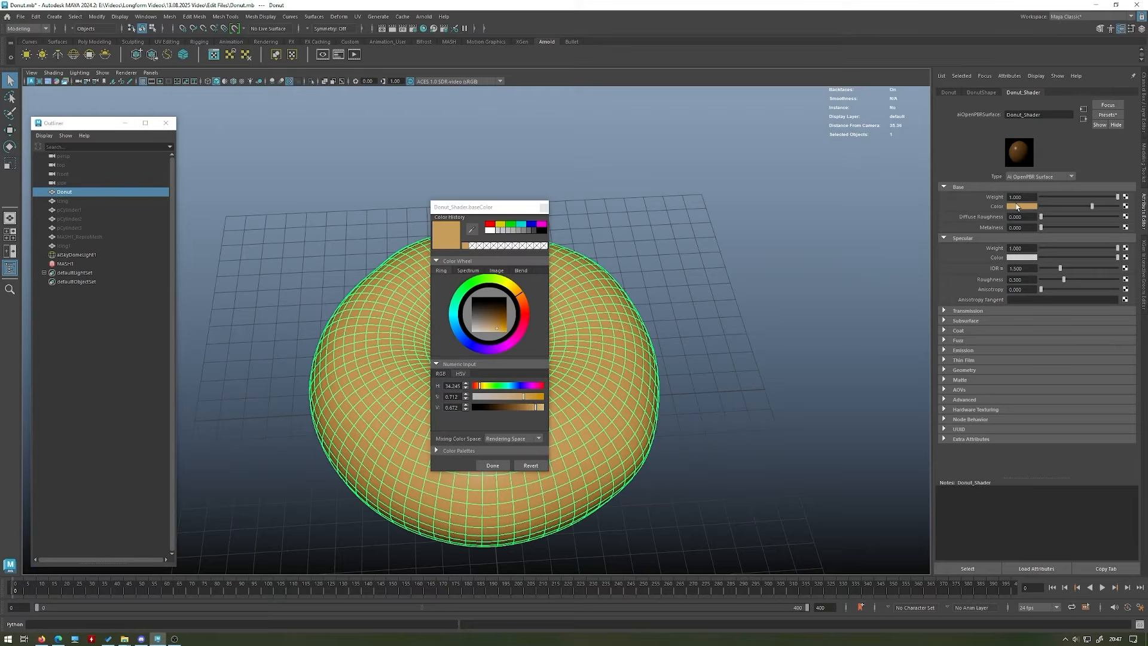
{"action": "left_click", "coordinate": [536, 208]}
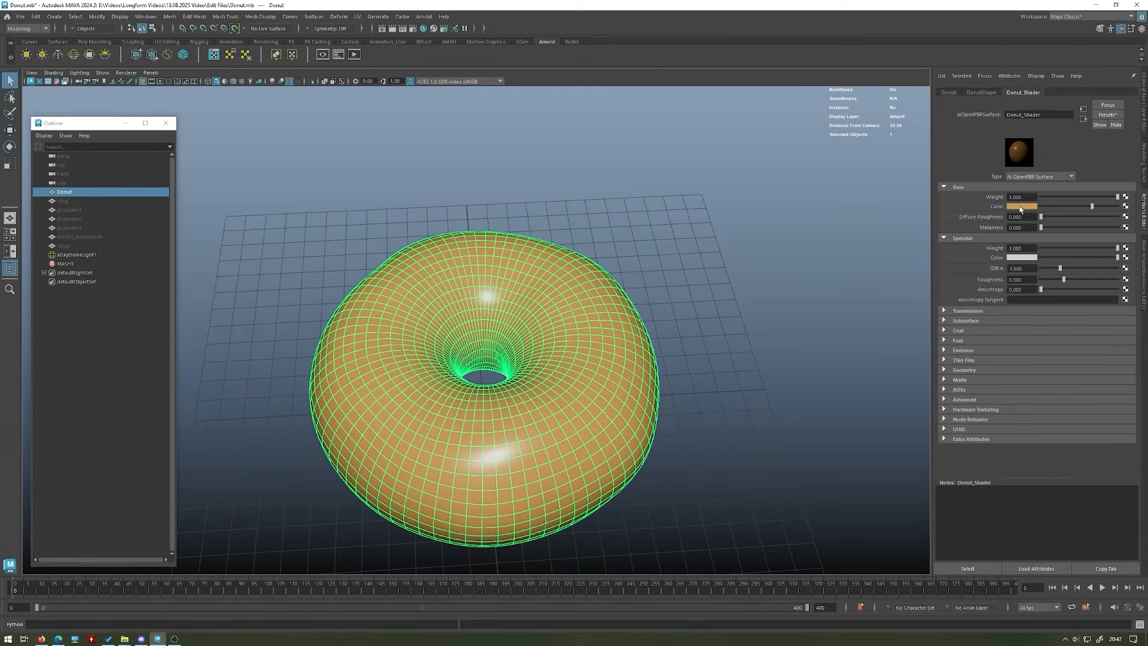
{"action": "left_click", "coordinate": [1022, 206]}
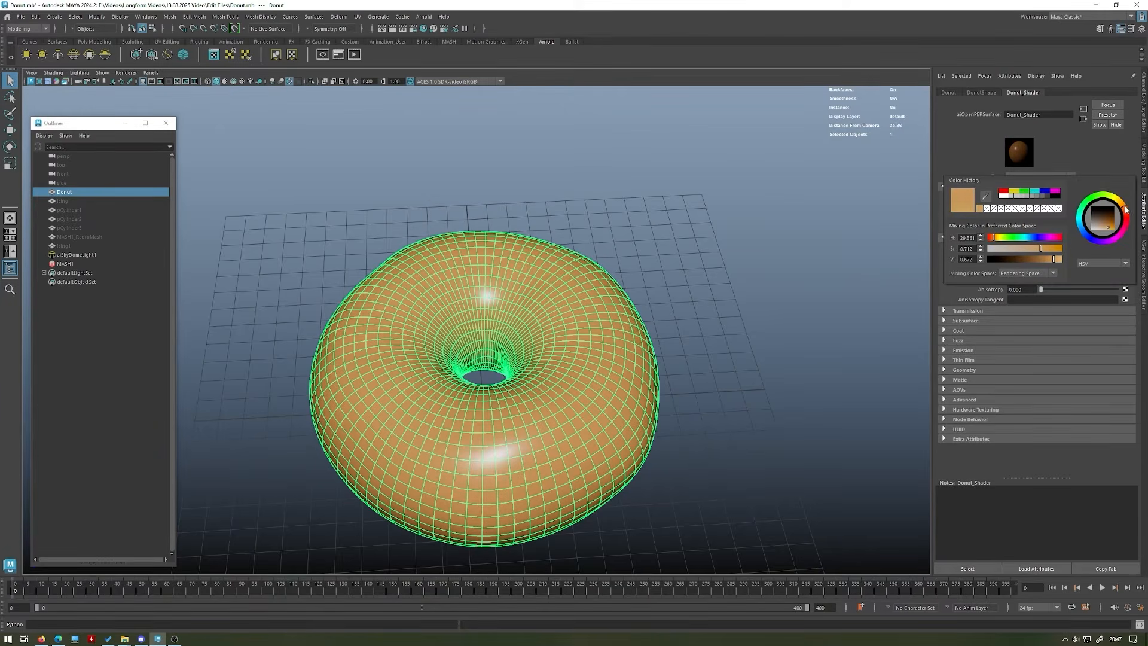
{"action": "left_click", "coordinate": [801, 248]}
{"action": "left_click_drag", "start_coordinate": [799, 251], "coordinate": [592, 250], "text": "alt"}
{"action": "left_click", "coordinate": [577, 335]}
{"action": "left_click", "coordinate": [675, 257]}
{"action": "left_click_drag", "start_coordinate": [676, 257], "coordinate": [626, 251], "text": "alt"}
{"action": "left_click", "coordinate": [551, 331]}
{"action": "left_click", "coordinate": [646, 248]}
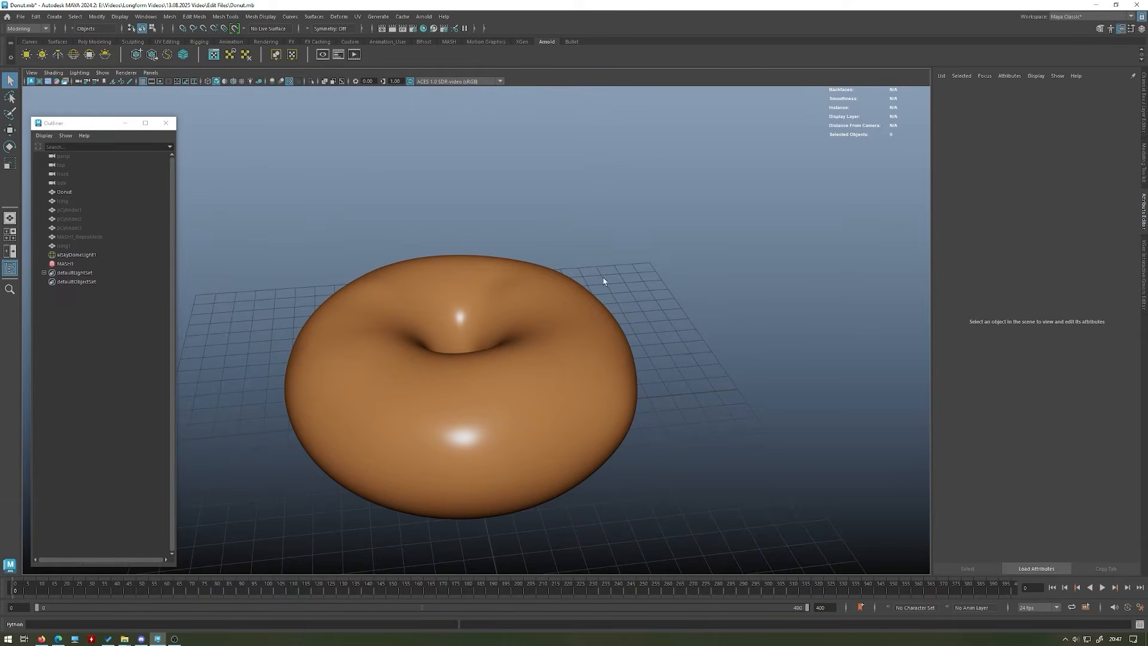
- Examine the donut's brown surface from above and around its sides
{"action": "left_click", "coordinate": [599, 316]}
{"action": "left_click_drag", "start_coordinate": [659, 311], "coordinate": [553, 325], "text": "alt"}
{"action": "left_click", "coordinate": [630, 283]}
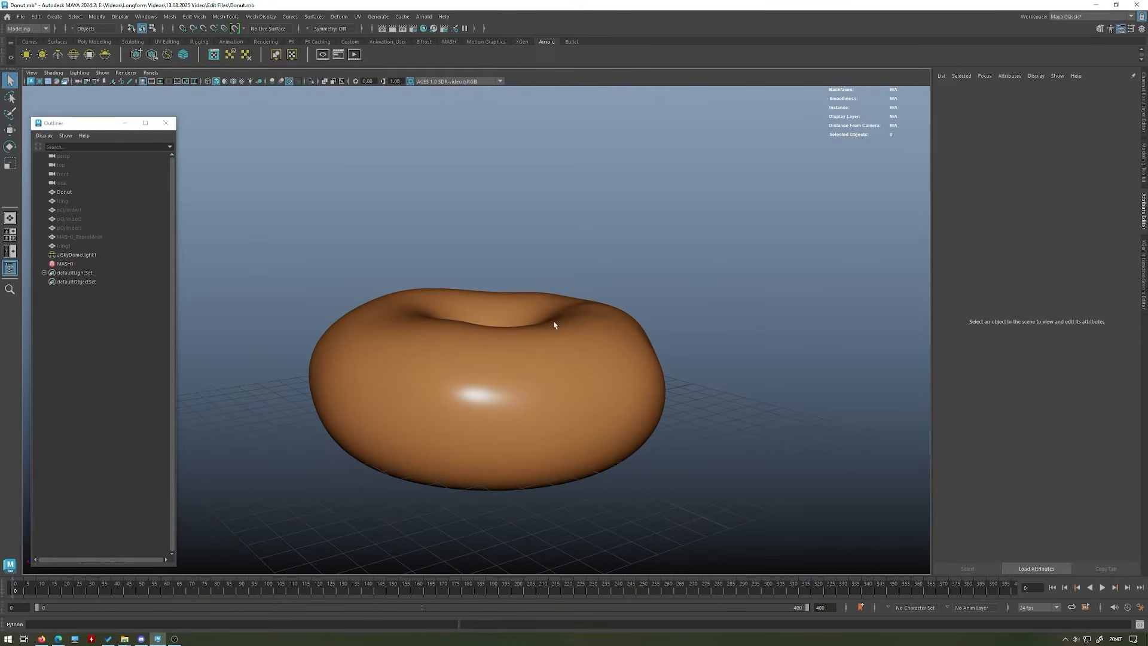
{"action": "left_click_drag", "start_coordinate": [519, 450], "coordinate": [408, 404], "text": "alt"}
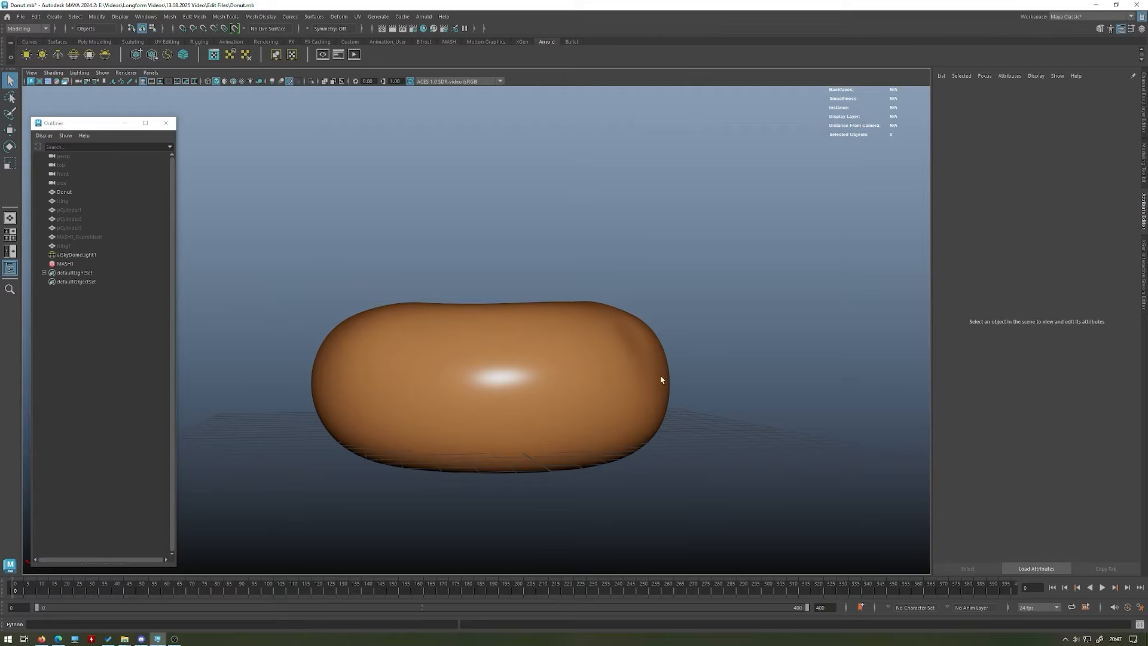
{"action": "left_click_drag", "start_coordinate": [550, 370], "coordinate": [606, 334], "text": "alt"}
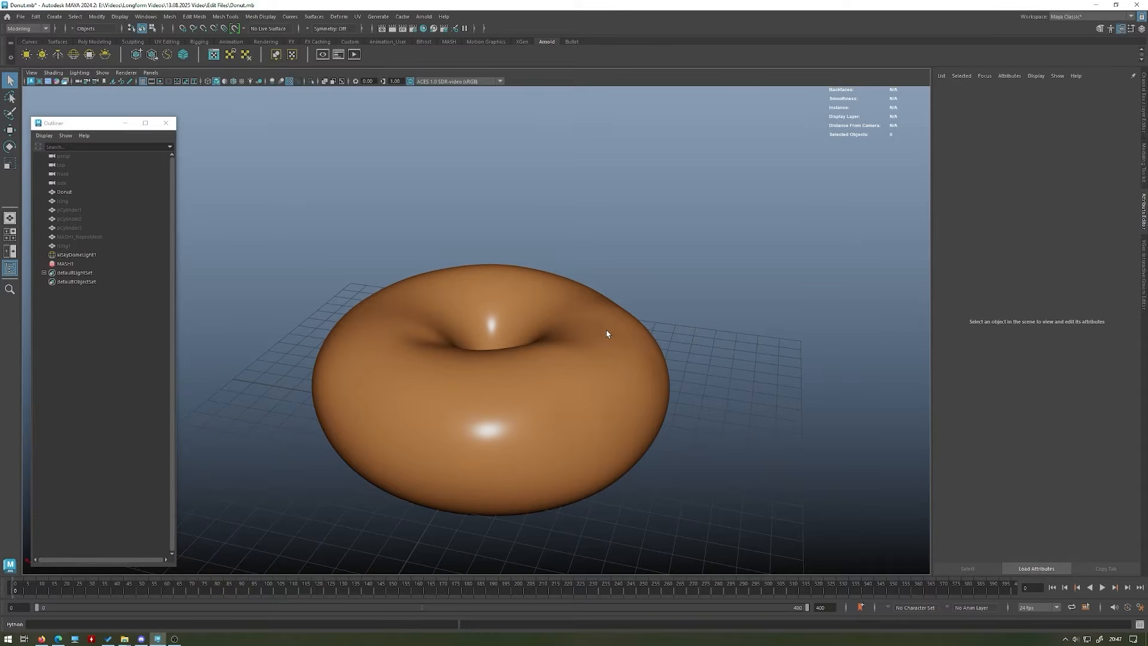
{"action": "left_click_drag", "start_coordinate": [601, 444], "coordinate": [308, 378], "text": "alt"}
{"action": "left_click", "coordinate": [500, 365]}
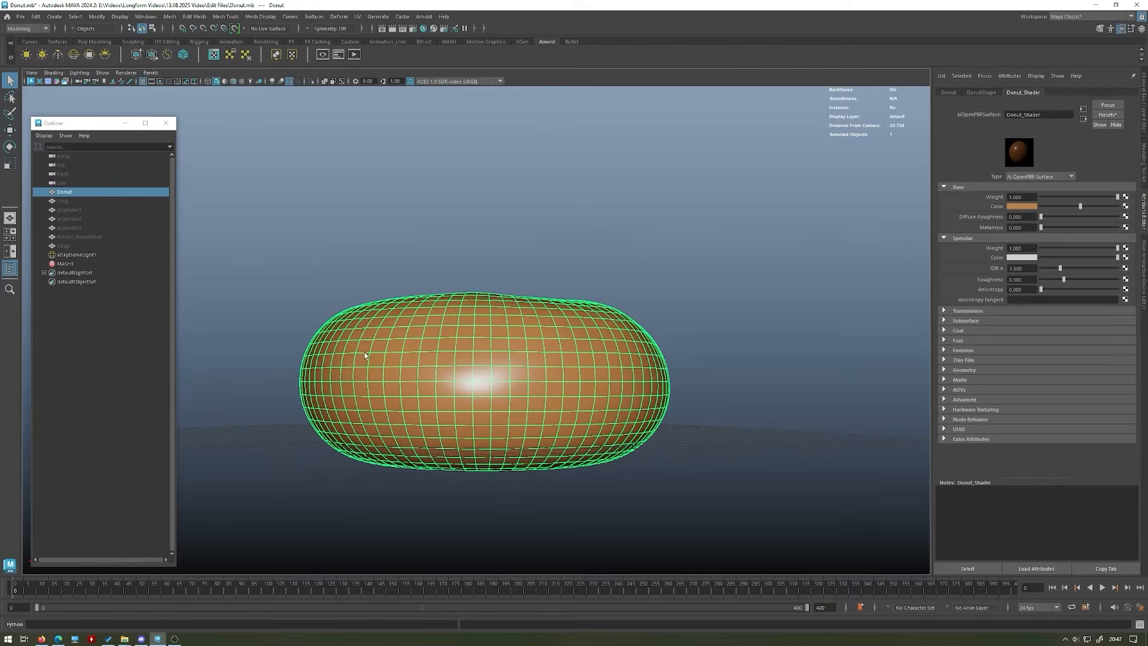
{"action": "left_click_drag", "start_coordinate": [678, 297], "coordinate": [659, 299], "text": "alt"}
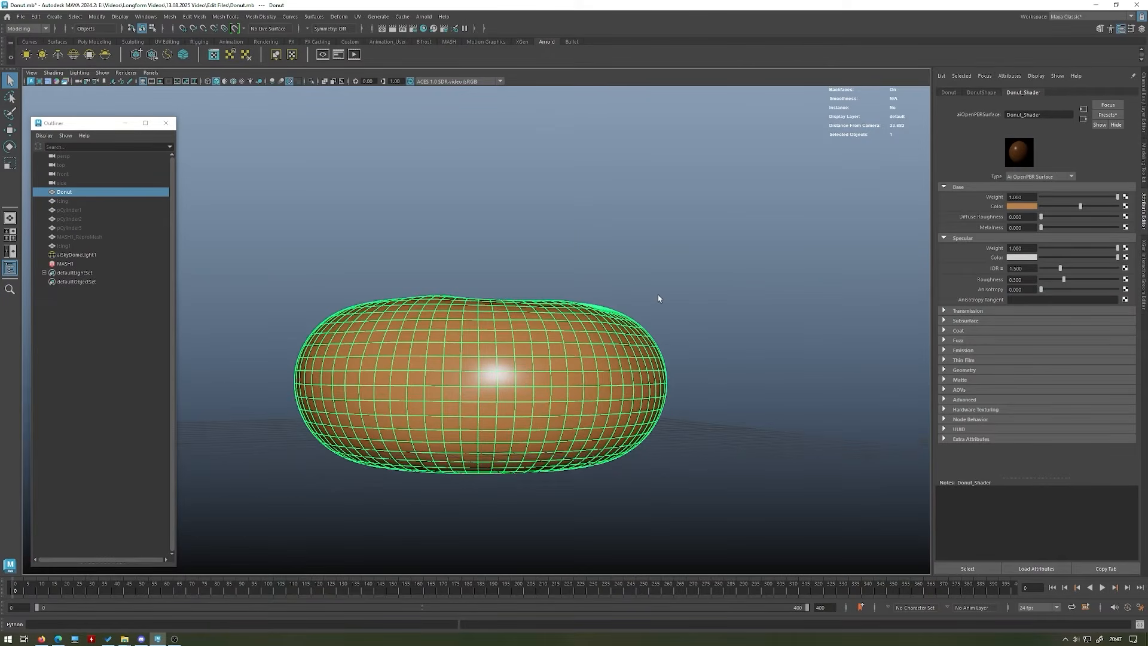
{"action": "left_click_drag", "start_coordinate": [656, 249], "coordinate": [639, 256], "text": "alt"}
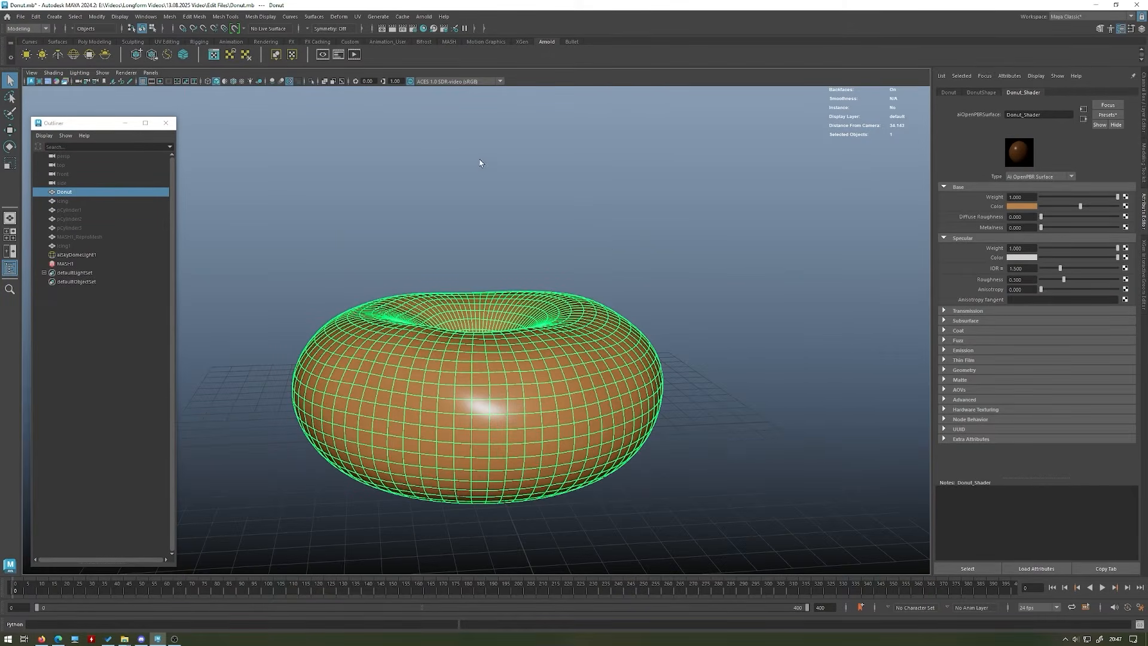
- Open the Hypershade and graph Donut_Shader's input and output connections, leaving room beside its inputs
{"action": "left_click", "coordinate": [423, 30]}
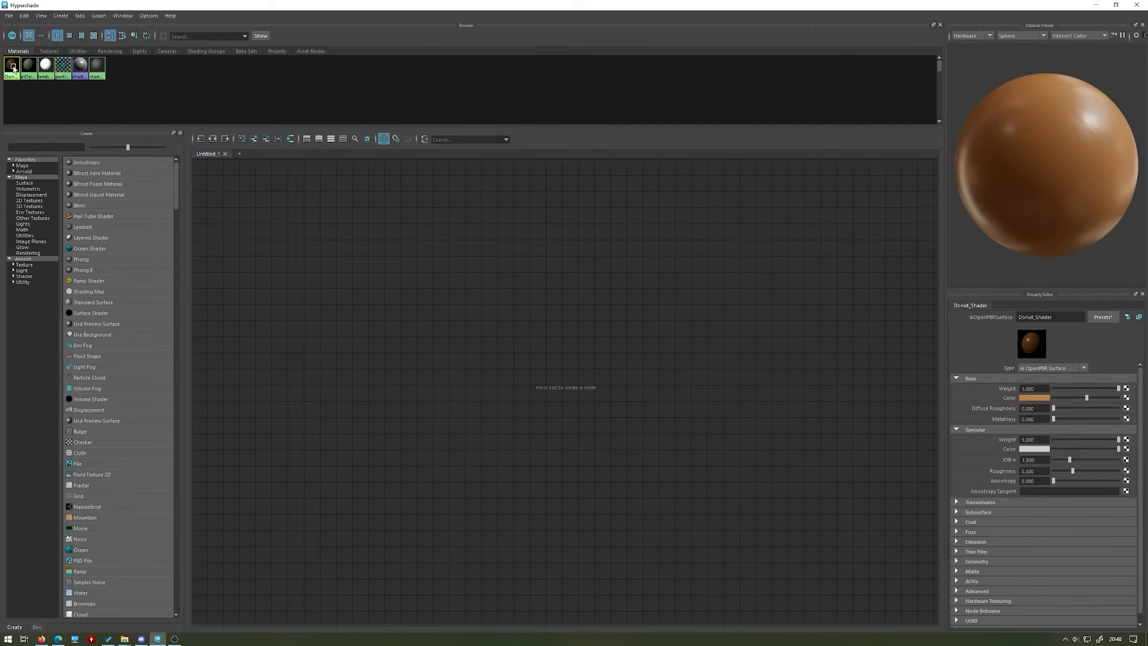
{"action": "left_click", "coordinate": [213, 139]}
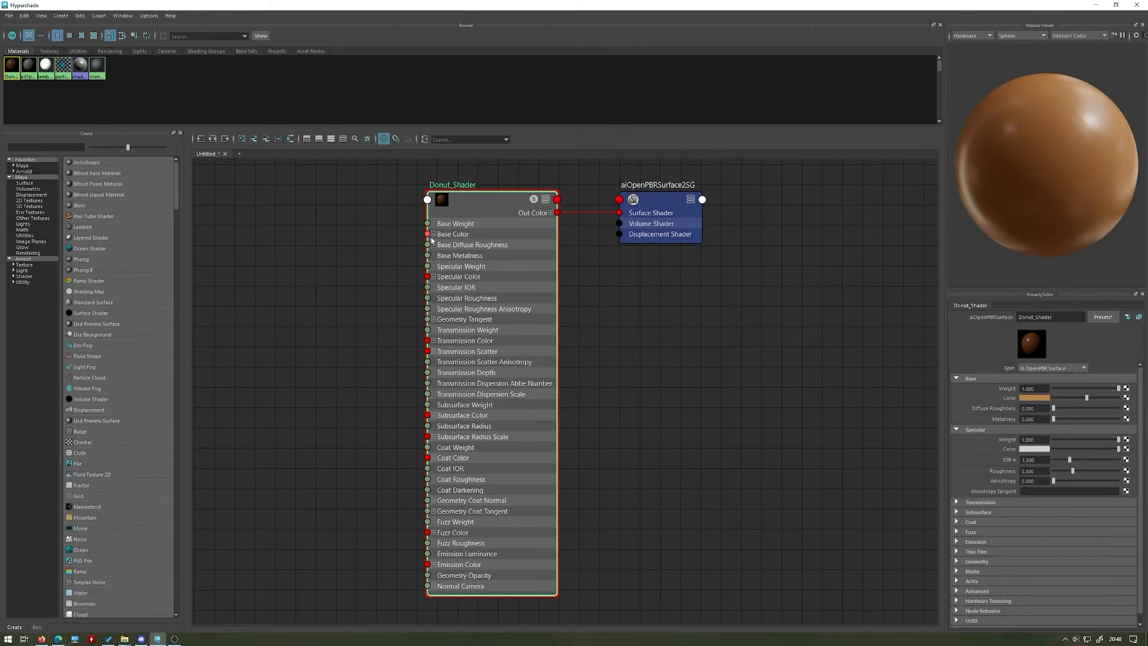
{"action": "middle_click_drag", "start_coordinate": [291, 214], "coordinate": [428, 230], "text": "alt"}
{"action": "scroll", "coordinate": [346, 225], "scroll_direction": "down", "scroll_amount": 3}
{"action": "scroll", "coordinate": [346, 225], "scroll_direction": "up", "scroll_amount": 3}
- Add an aiRampRgb node beside Donut_Shader's inputs and connect its Out Color to the shader's Base Color
{"action": "left_click", "coordinate": [386, 262]}
{"action": "key", "text": "Tab"}
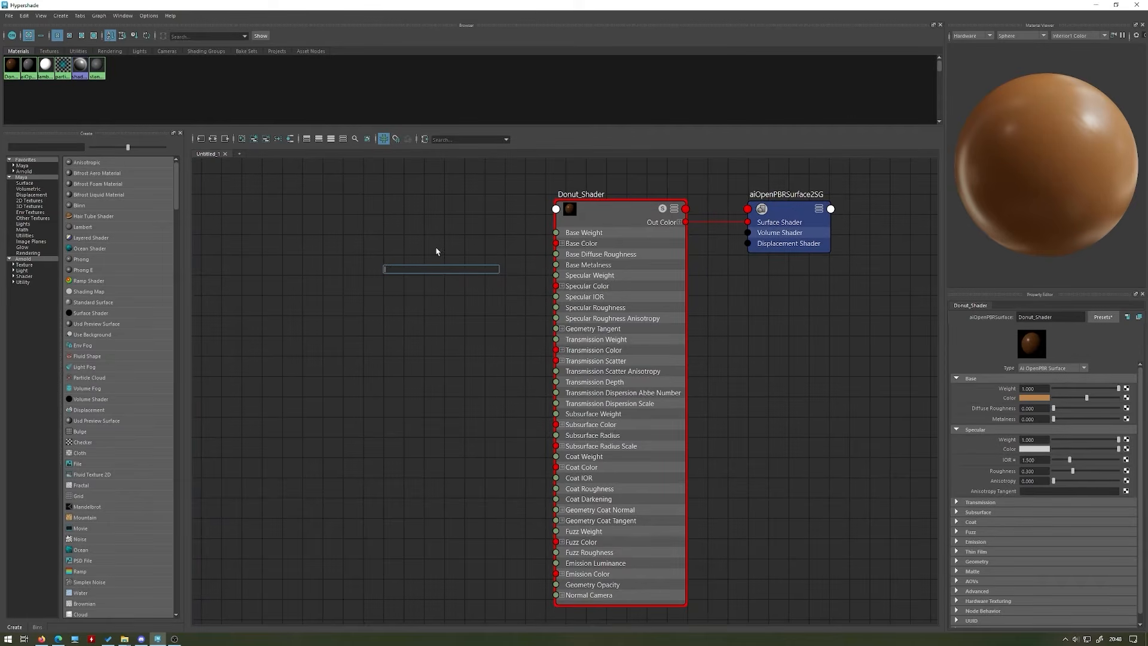
{"action": "type", "text": "ramp"}
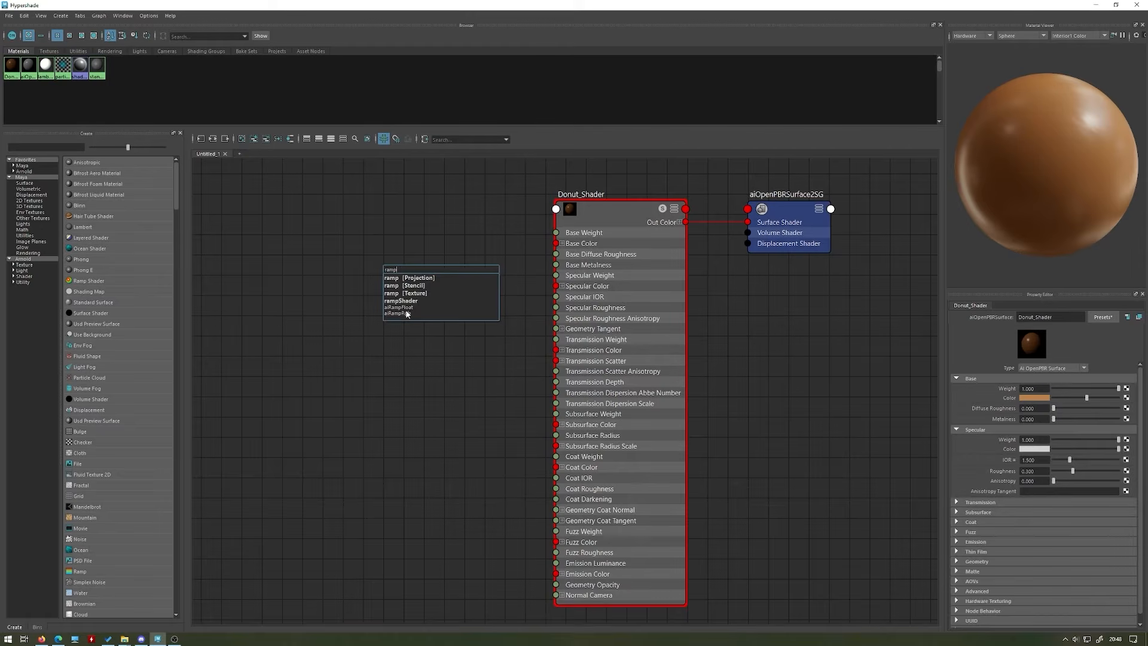
{"action": "left_click", "coordinate": [405, 315]}
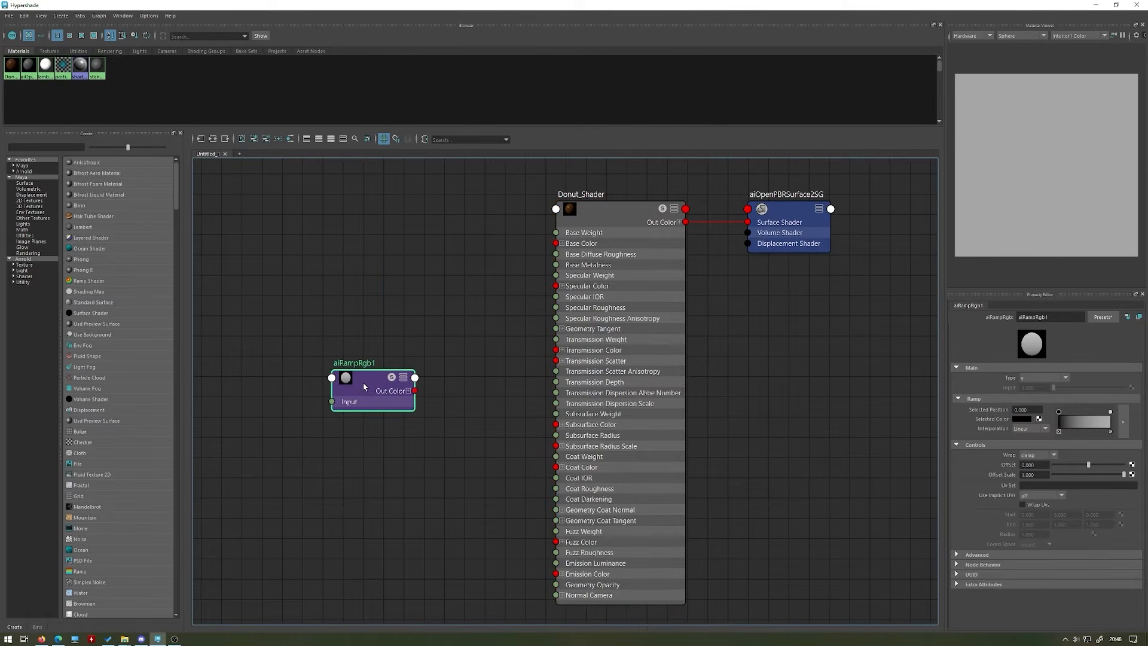
{"action": "left_click_drag", "start_coordinate": [361, 391], "coordinate": [360, 299]}
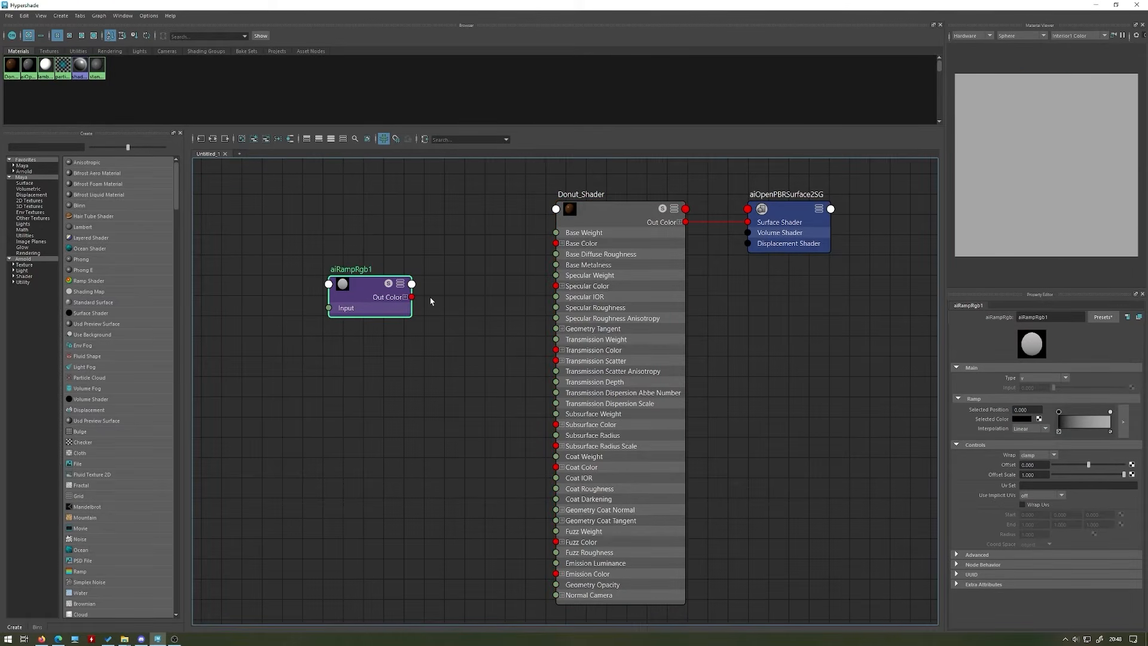
{"action": "left_click_drag", "start_coordinate": [413, 299], "coordinate": [557, 243]}
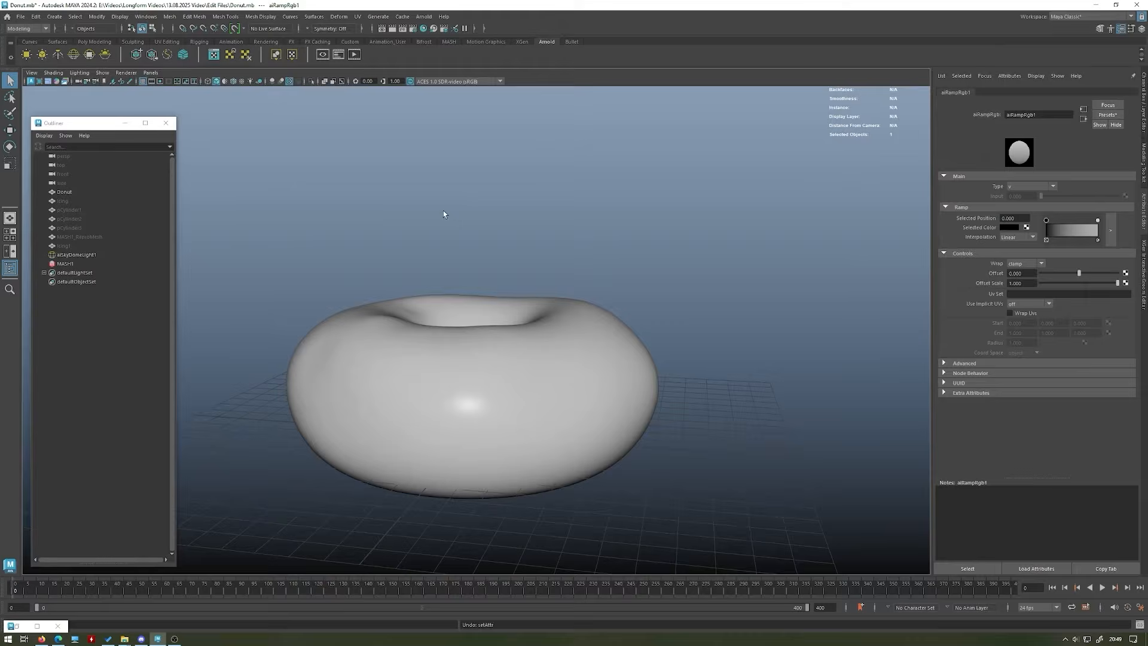
- Try moving the ramp's black stop to 0.643 and its white stop to 0 to examine the effect on the donut
{"action": "left_click_drag", "start_coordinate": [443, 210], "coordinate": [402, 198], "text": "alt"}
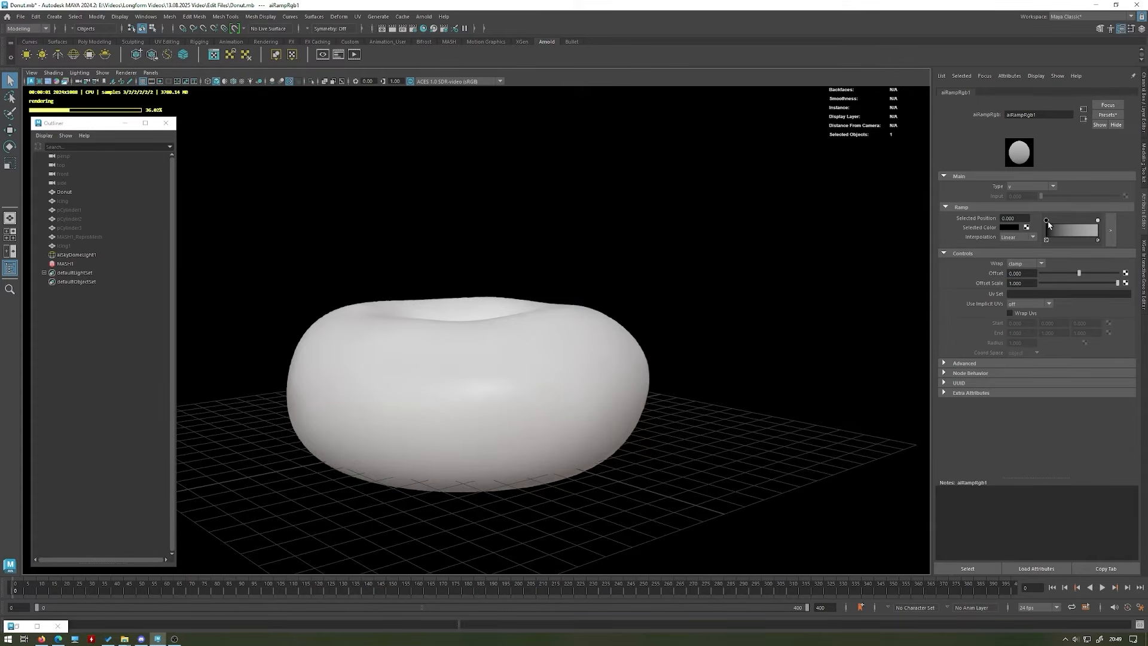
{"action": "left_click_drag", "start_coordinate": [1048, 224], "coordinate": [1080, 222]}
{"action": "left_click_drag", "start_coordinate": [656, 243], "coordinate": [599, 327], "text": "alt"}
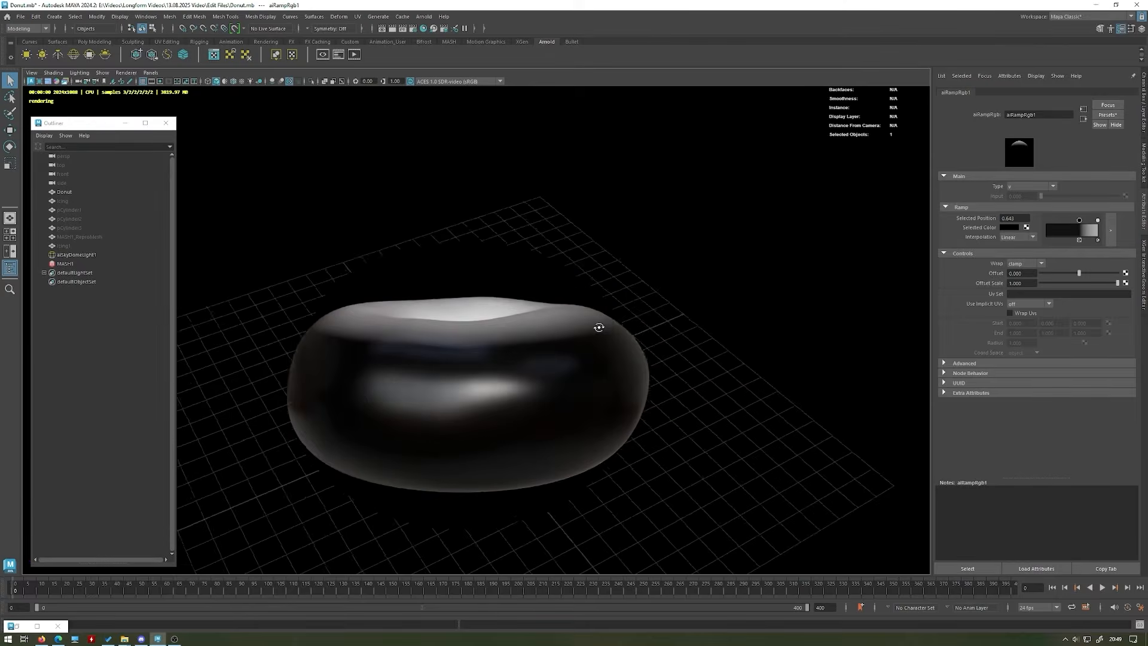
{"action": "left_click_drag", "start_coordinate": [1080, 223], "coordinate": [1044, 225]}
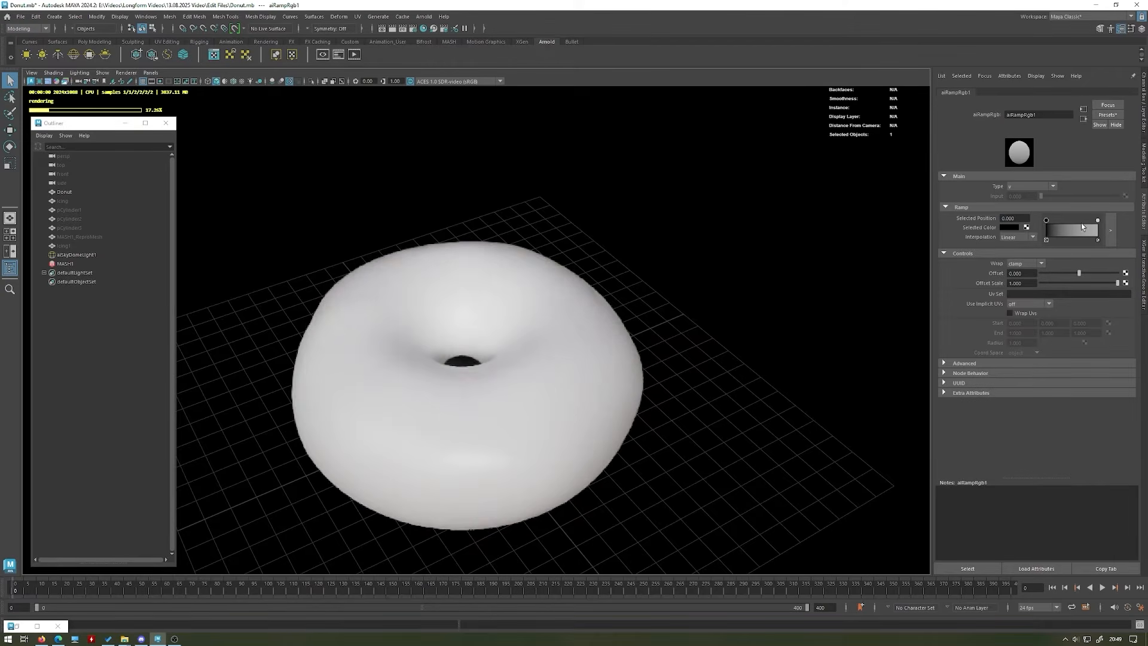
{"action": "left_click_drag", "start_coordinate": [815, 246], "coordinate": [823, 209], "text": "alt"}
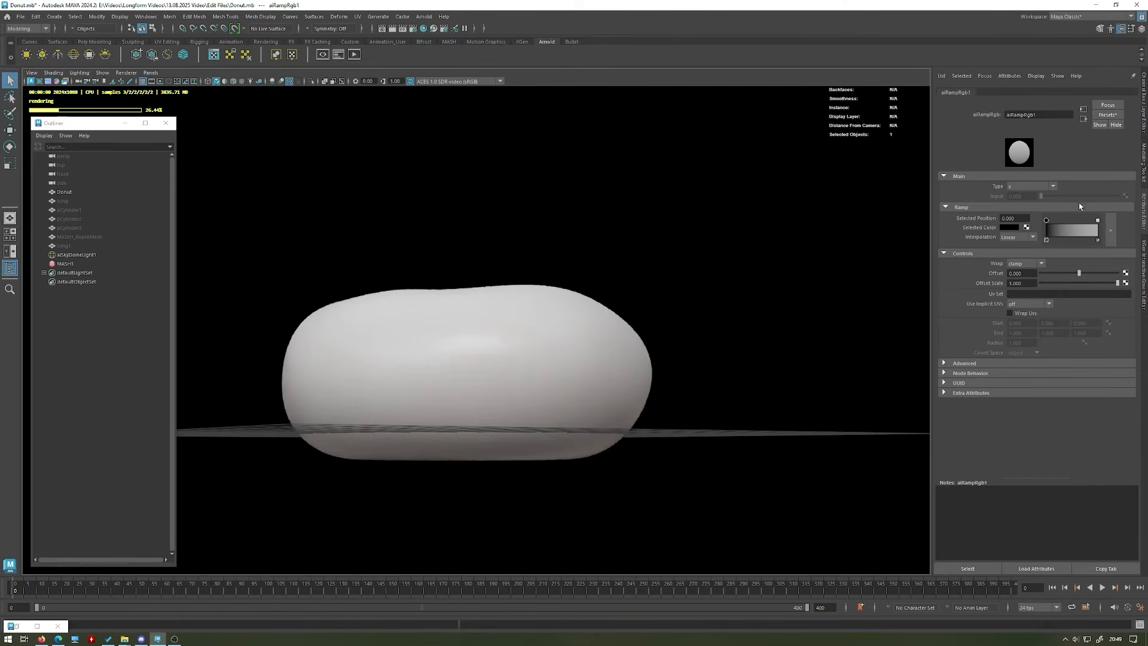
{"action": "left_click", "coordinate": [1098, 221]}
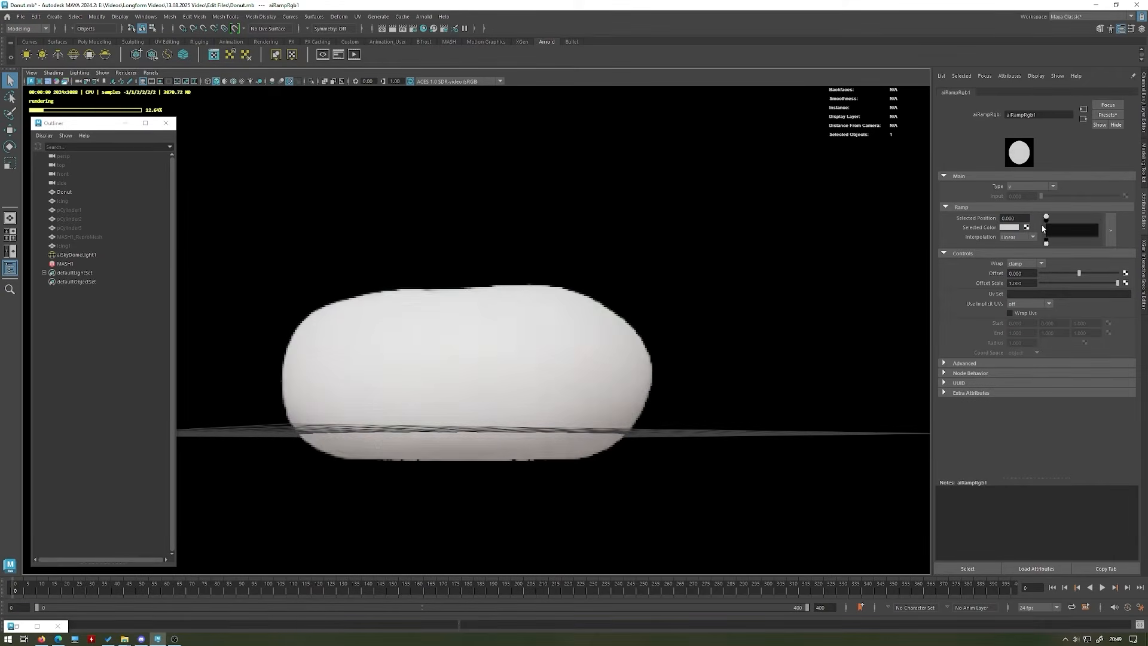
{"action": "key", "text": "ctrl+z"}
- Open the enlarged ramp editor and recolour both end stops with the previously used brown, value 0.515
{"action": "left_click", "coordinate": [1110, 230]}
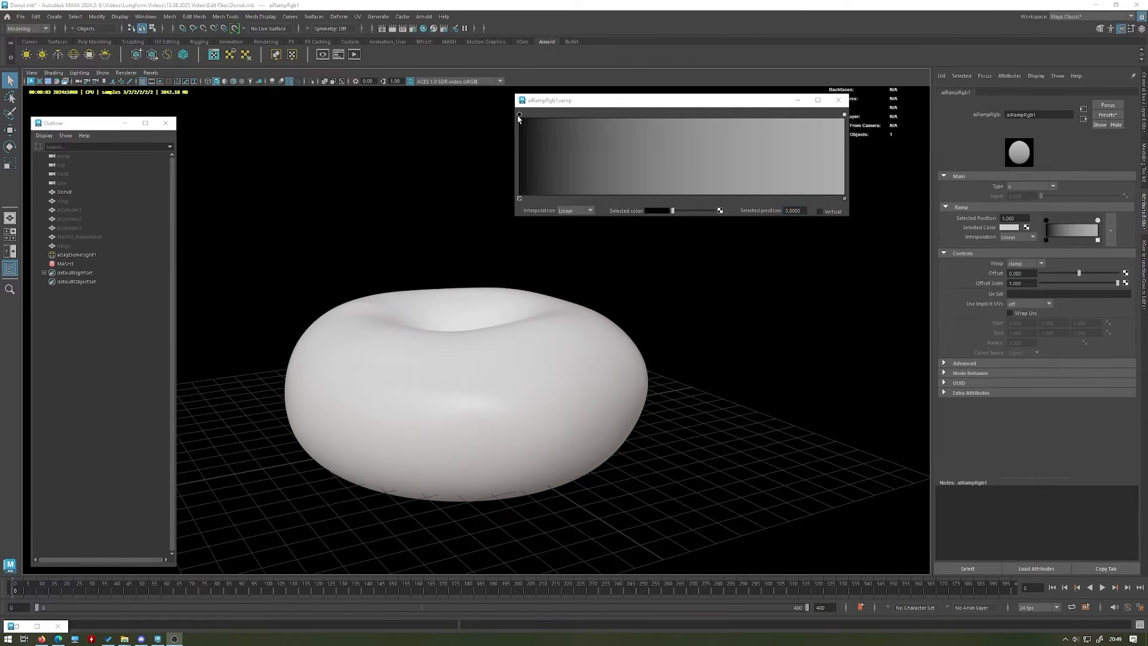
{"action": "left_click", "coordinate": [519, 115]}
{"action": "left_click", "coordinate": [655, 210]}
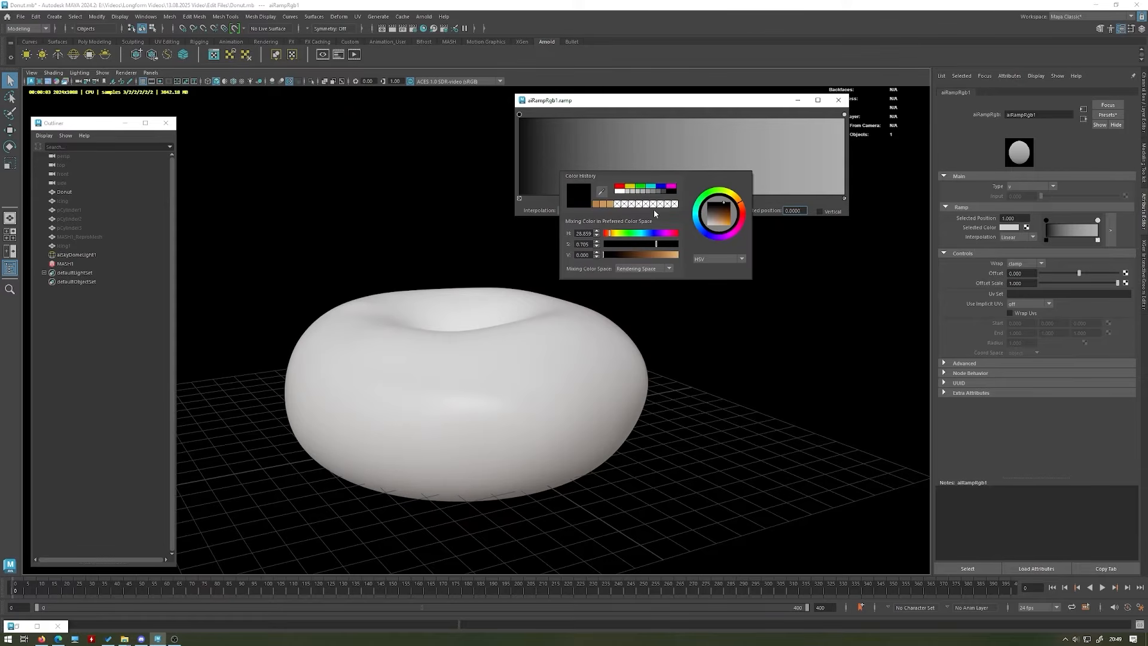
{"action": "left_click", "coordinate": [597, 207]}
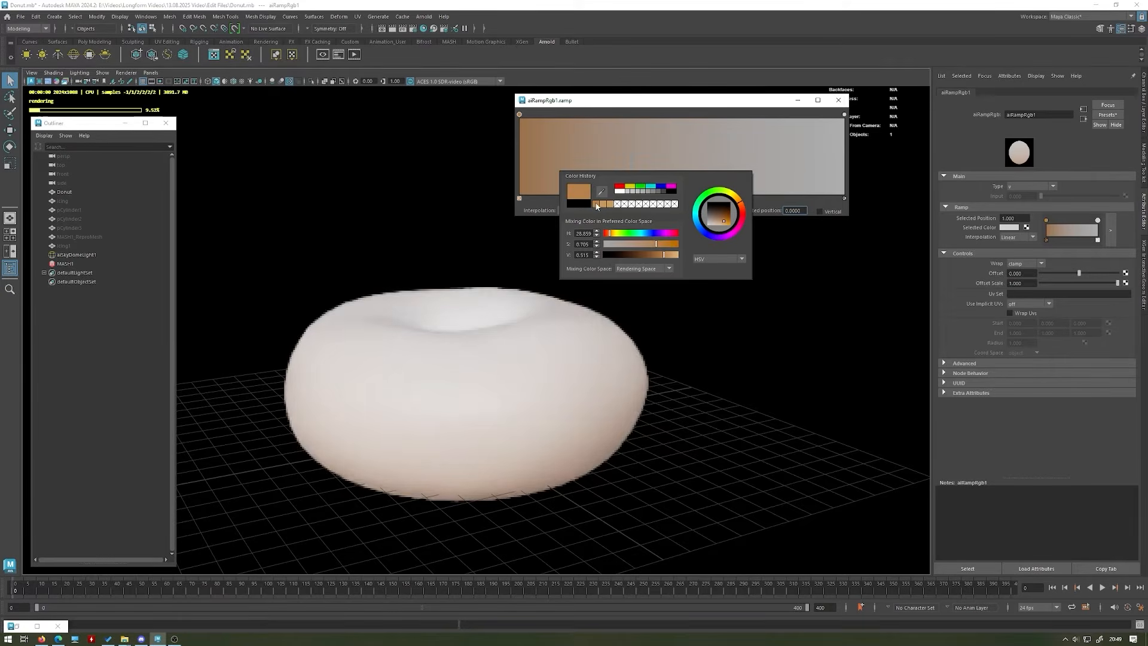
{"action": "left_click", "coordinate": [845, 115]}
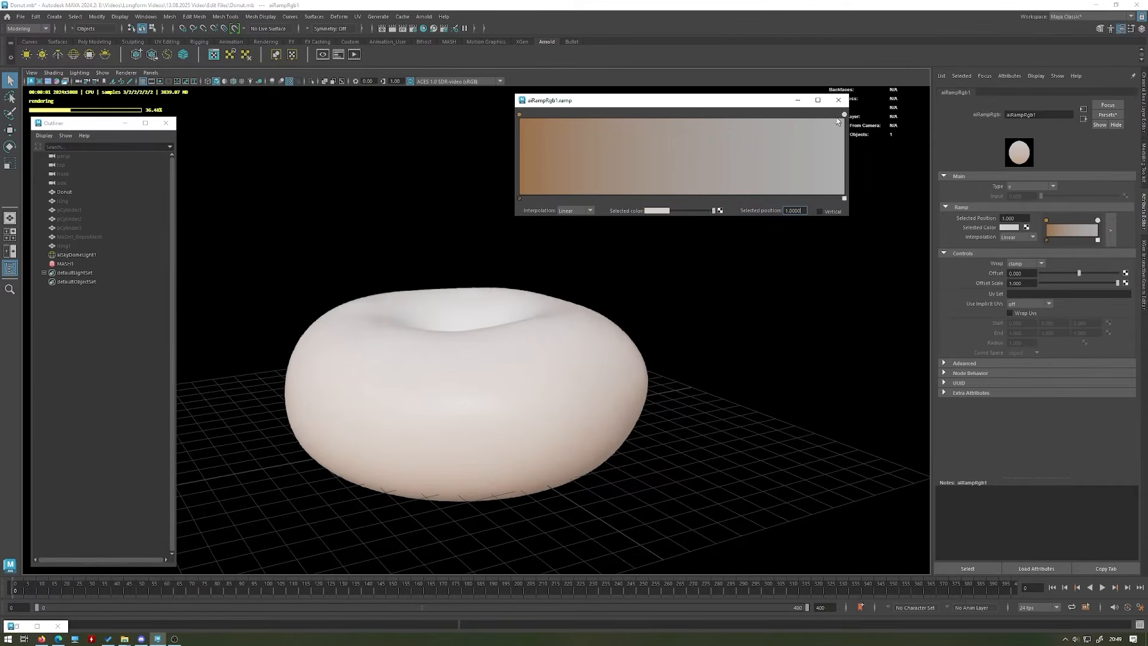
{"action": "left_click", "coordinate": [661, 210]}
{"action": "left_click", "coordinate": [605, 204]}
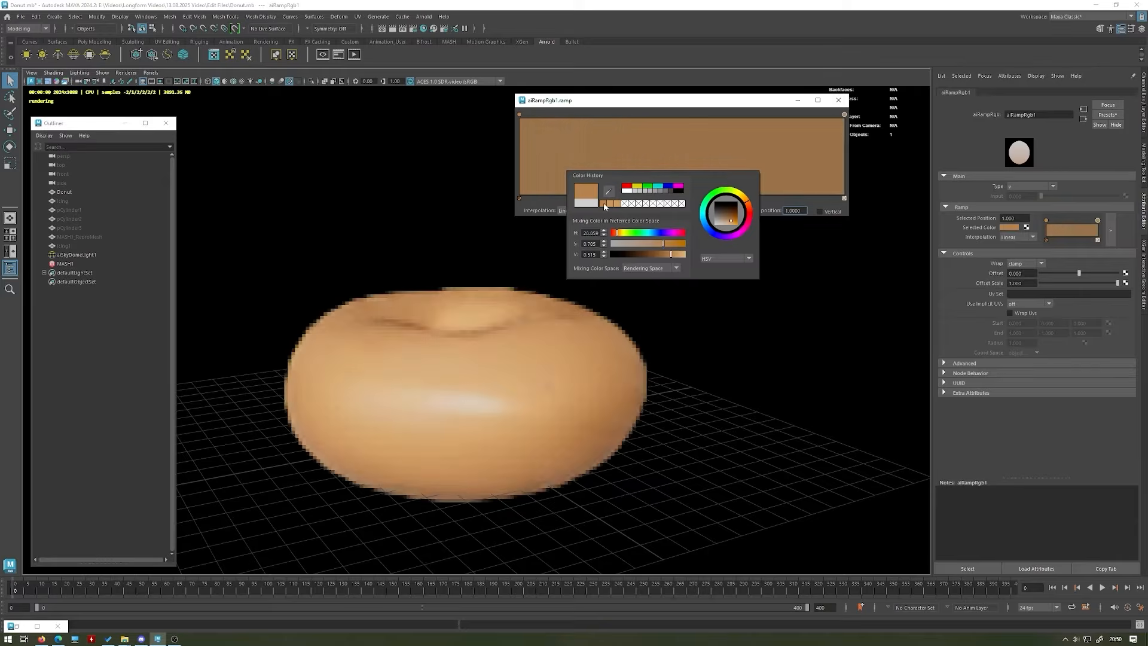
- Darken both end stops of the ramp to the same mid-brown with a colour value of 0.413
{"action": "left_click_drag", "start_coordinate": [545, 317], "coordinate": [492, 257], "text": "alt"}
{"action": "left_click", "coordinate": [519, 115]}
{"action": "left_click", "coordinate": [653, 211]}
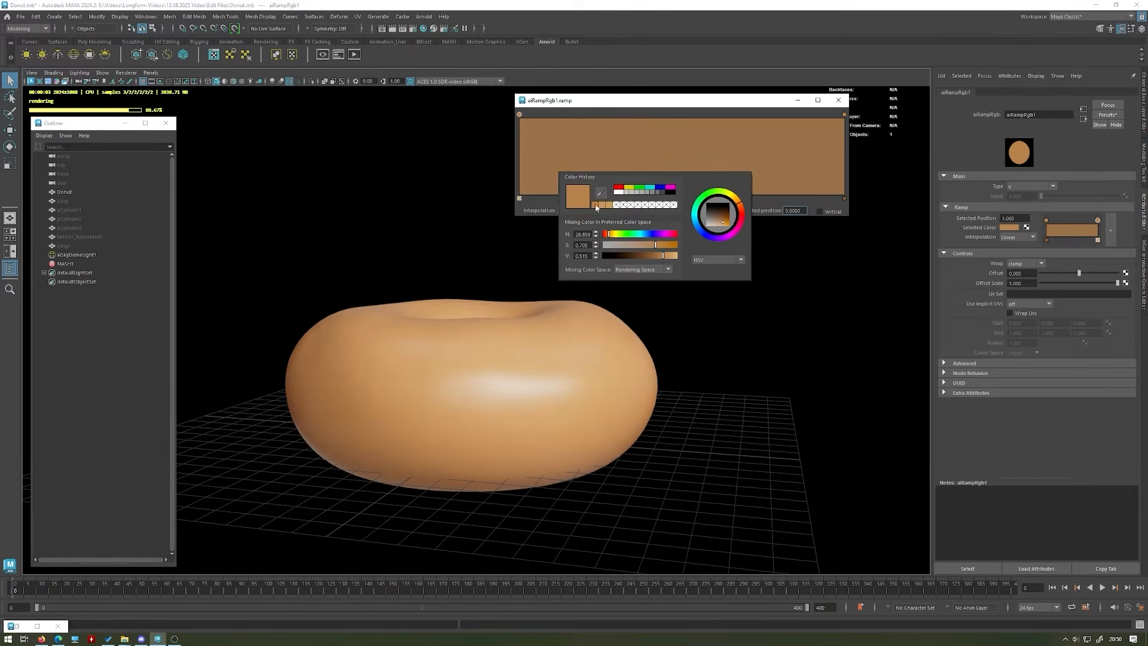
{"action": "left_click", "coordinate": [656, 255]}
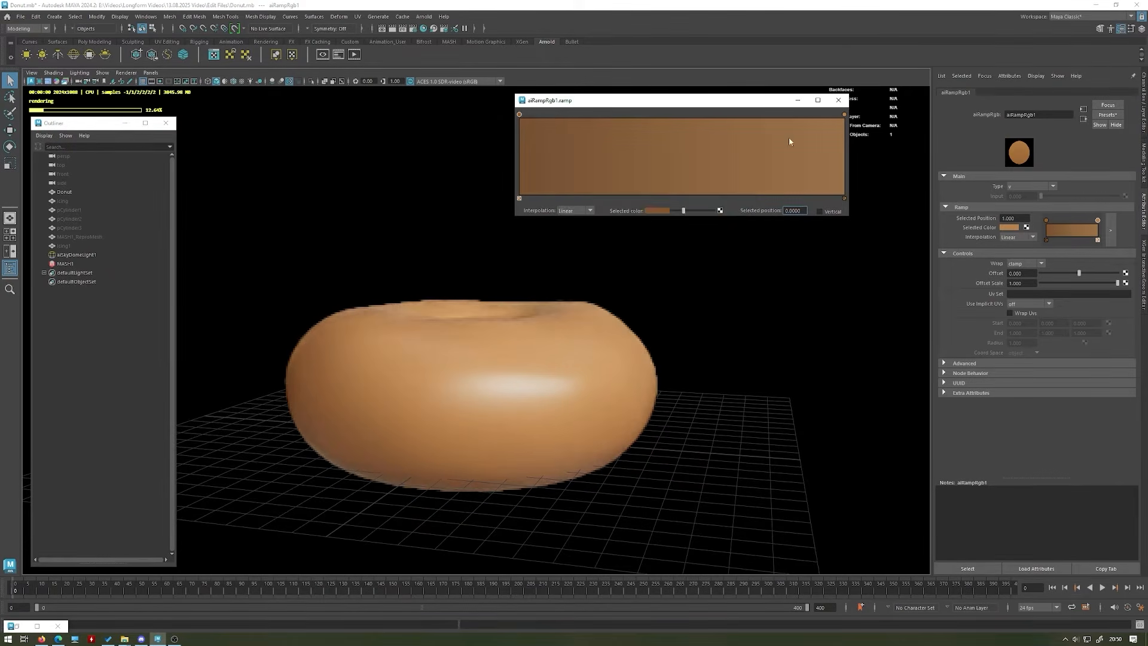
{"action": "left_click", "coordinate": [845, 114]}
{"action": "left_click", "coordinate": [666, 213]}
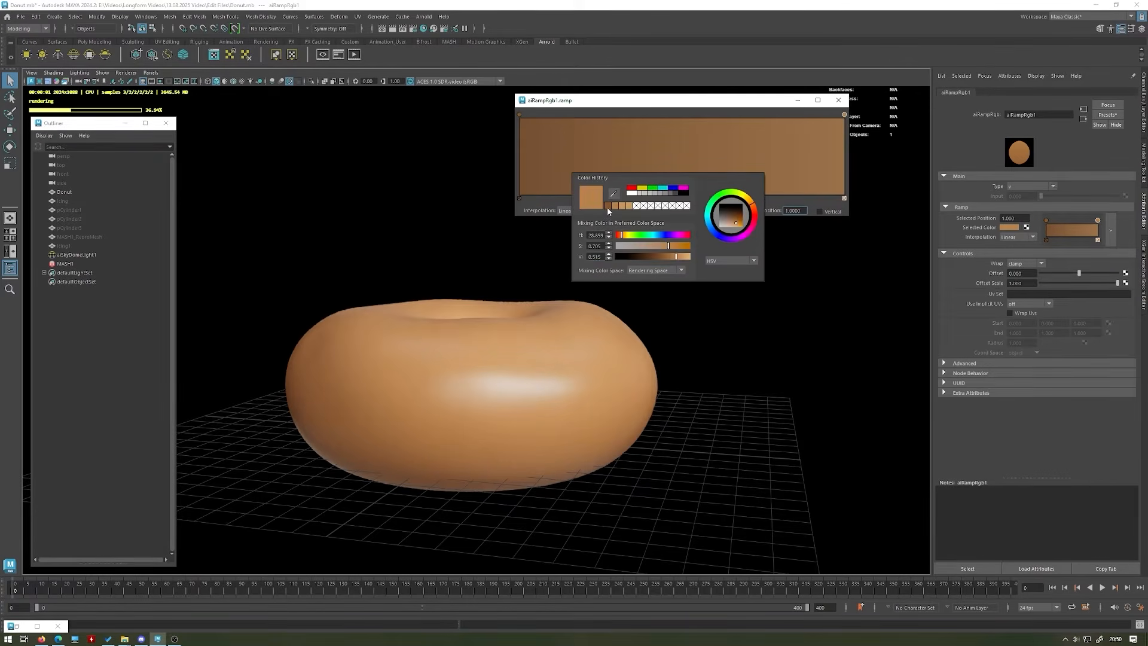
{"action": "left_click", "coordinate": [610, 207]}
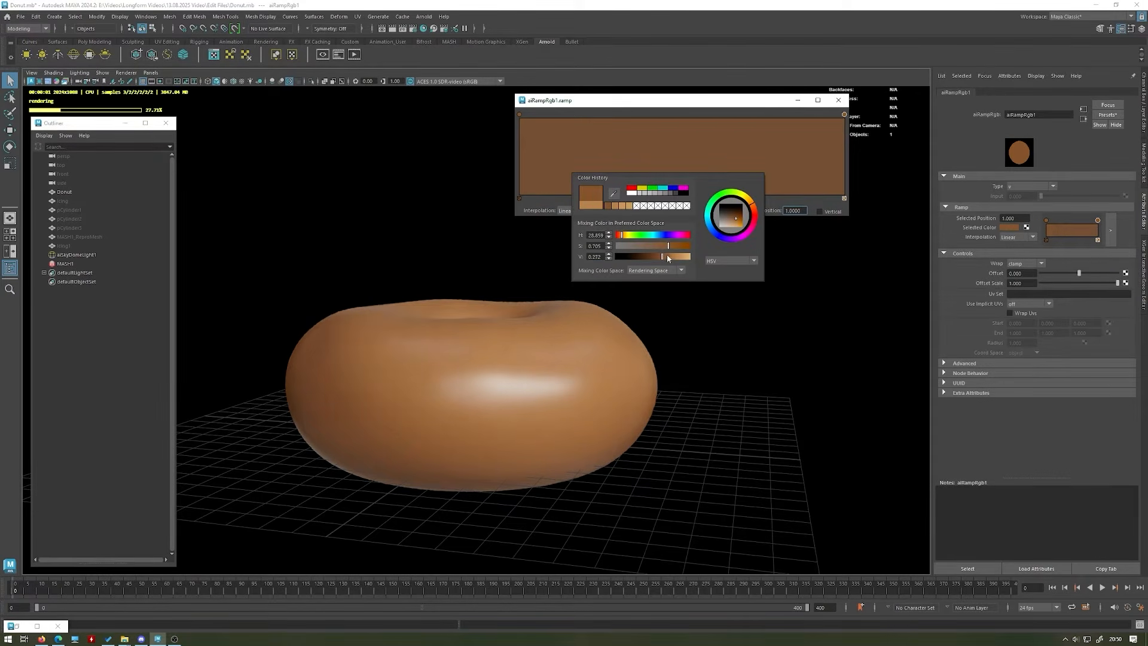
{"action": "left_click", "coordinate": [667, 257]}
{"action": "left_click", "coordinate": [519, 114]}
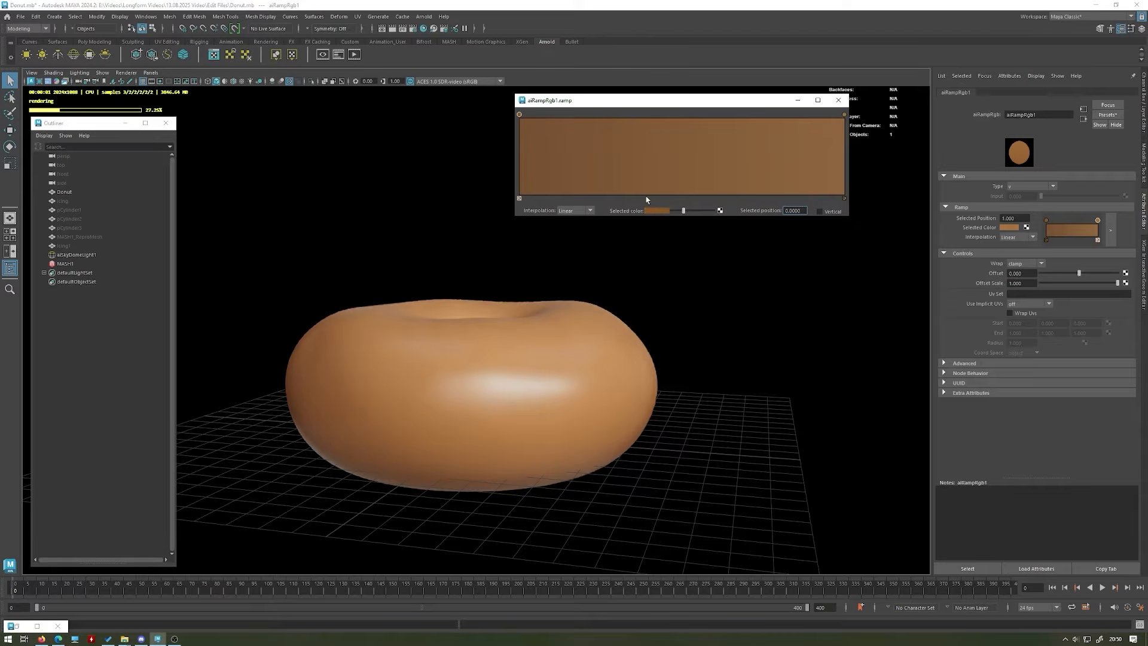
{"action": "left_click", "coordinate": [651, 213]}
{"action": "left_click", "coordinate": [670, 251]}
- Add a middle ramp stop at about 0.495 in a light tan, saturation 0.622 and value 0.672, and check the donut
{"action": "left_click_drag", "start_coordinate": [389, 236], "coordinate": [533, 313], "text": "alt"}
{"action": "left_click", "coordinate": [682, 120]}
{"action": "left_click_drag", "start_coordinate": [681, 119], "coordinate": [678, 120]}
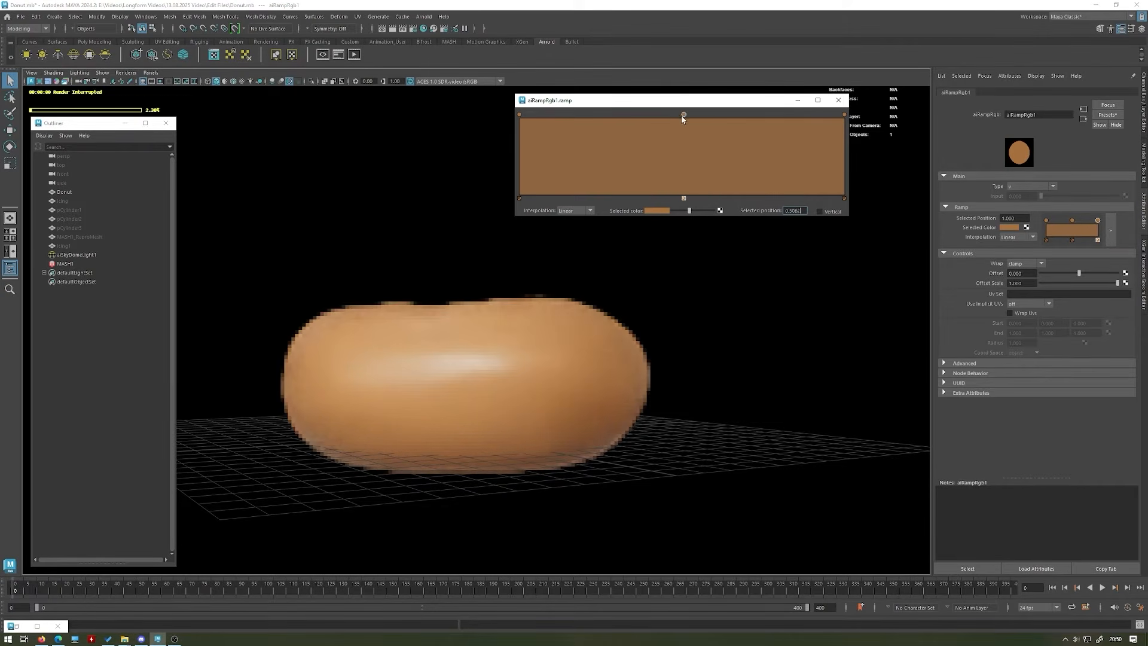
{"action": "left_click", "coordinate": [658, 211]}
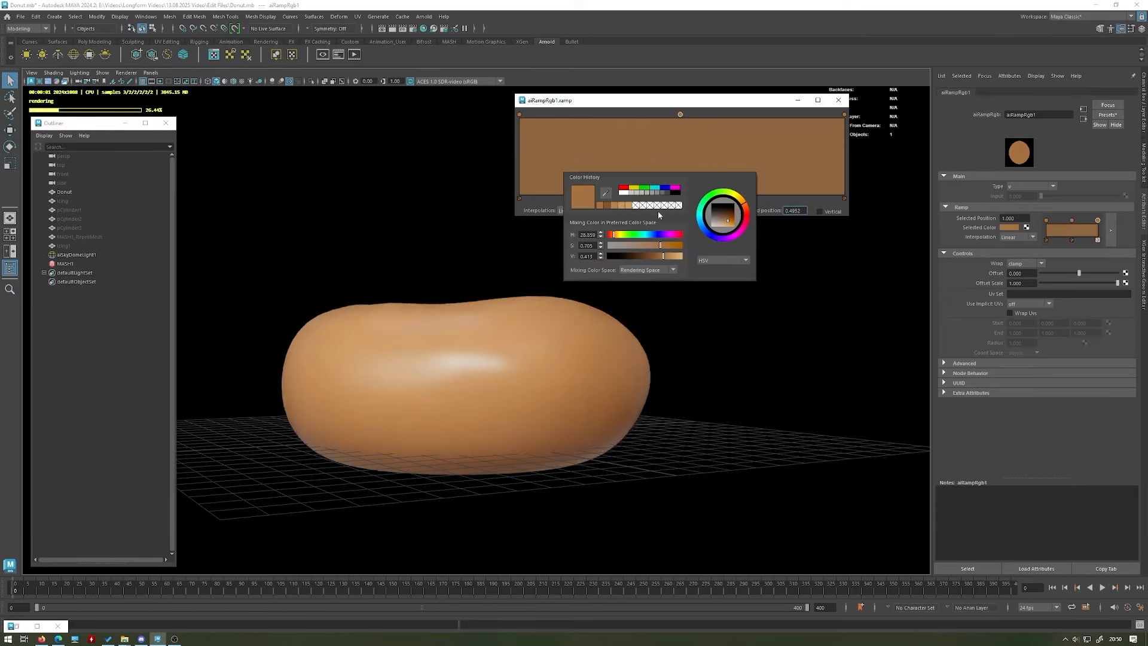
{"action": "left_click", "coordinate": [622, 206]}
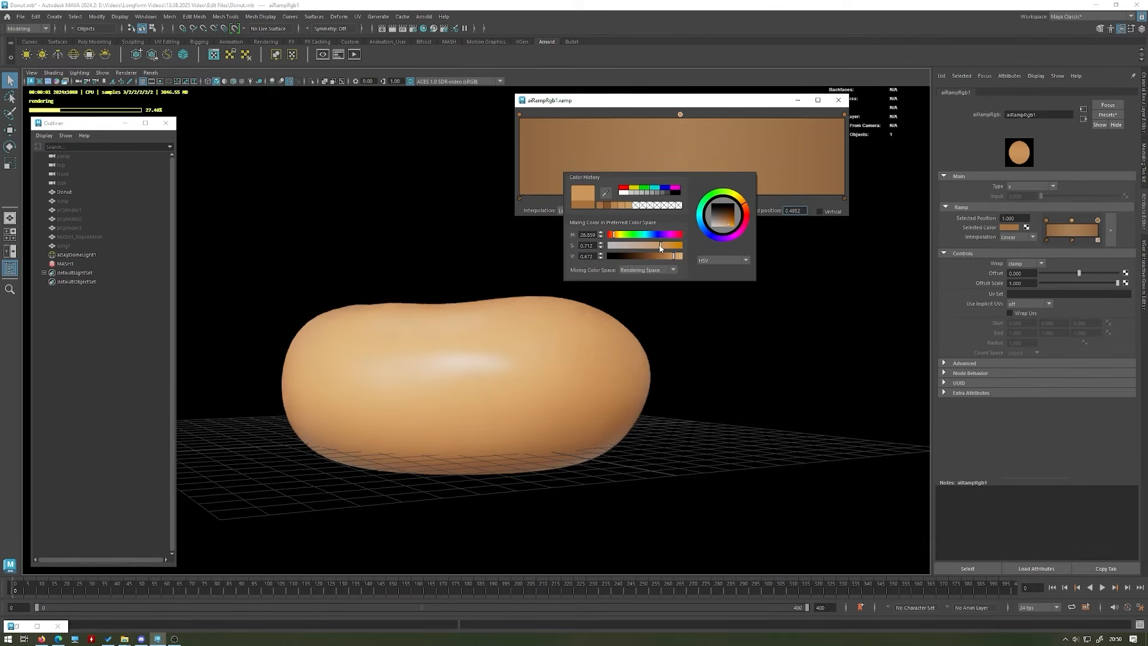
{"action": "left_click_drag", "start_coordinate": [456, 279], "coordinate": [474, 264], "text": "alt"}
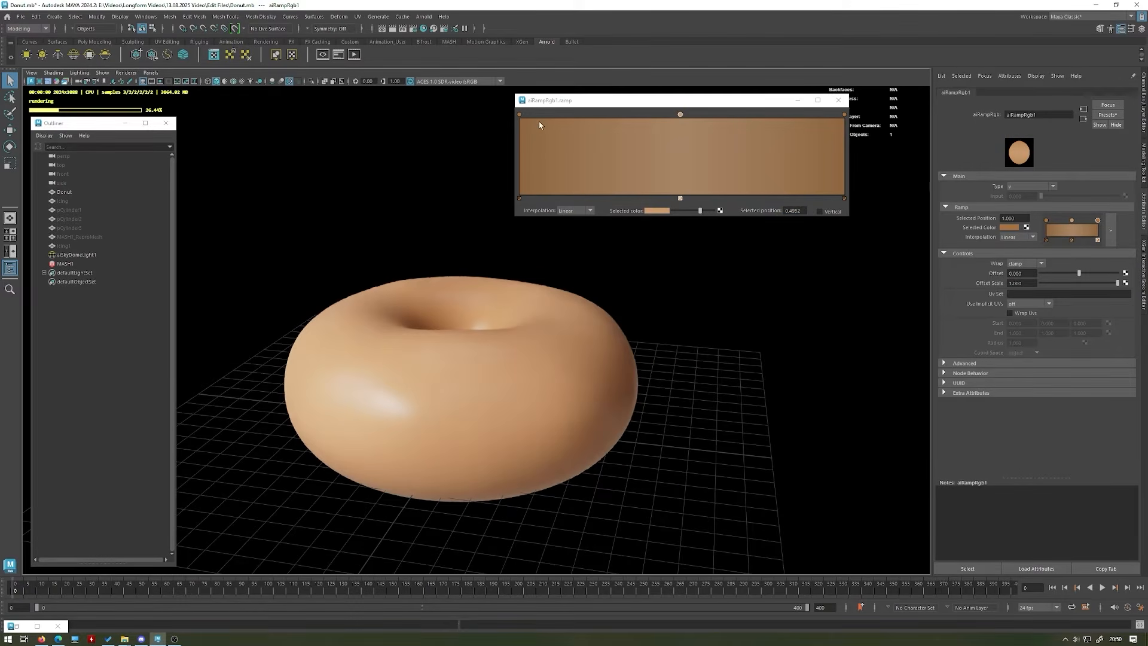
- Narrow the ramp's light band by moving the outer brown stops inward to about 0.45 and 0.55
{"action": "left_click_drag", "start_coordinate": [520, 115], "coordinate": [617, 116]}
{"action": "left_click_drag", "start_coordinate": [483, 260], "coordinate": [443, 230], "text": "alt"}
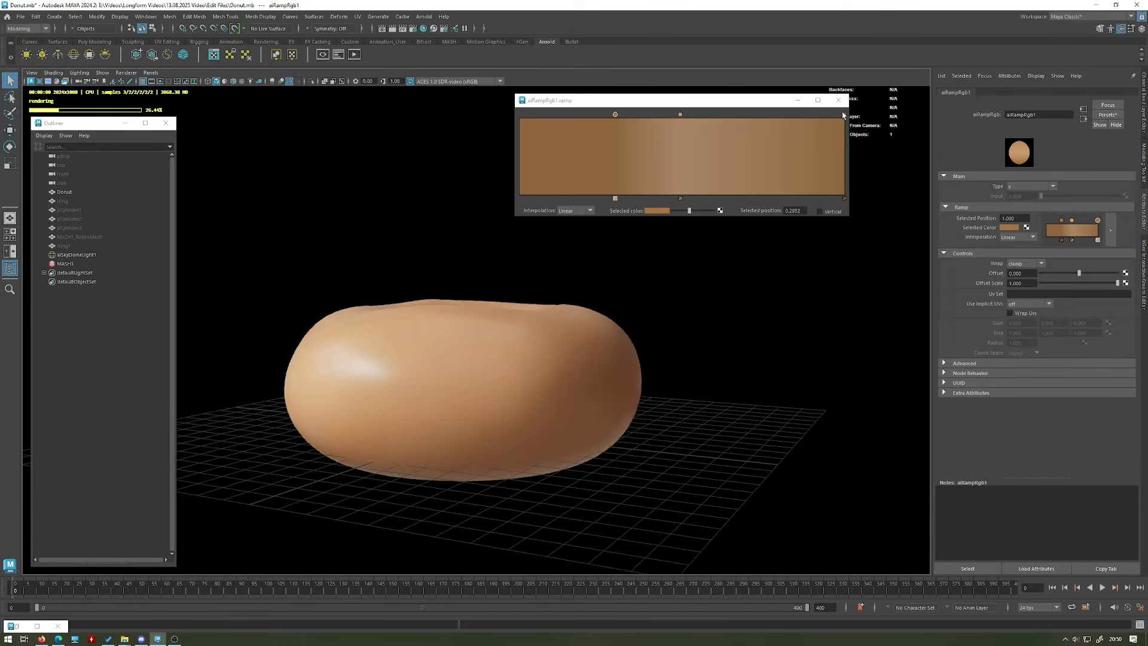
{"action": "left_click_drag", "start_coordinate": [844, 116], "coordinate": [737, 116]}
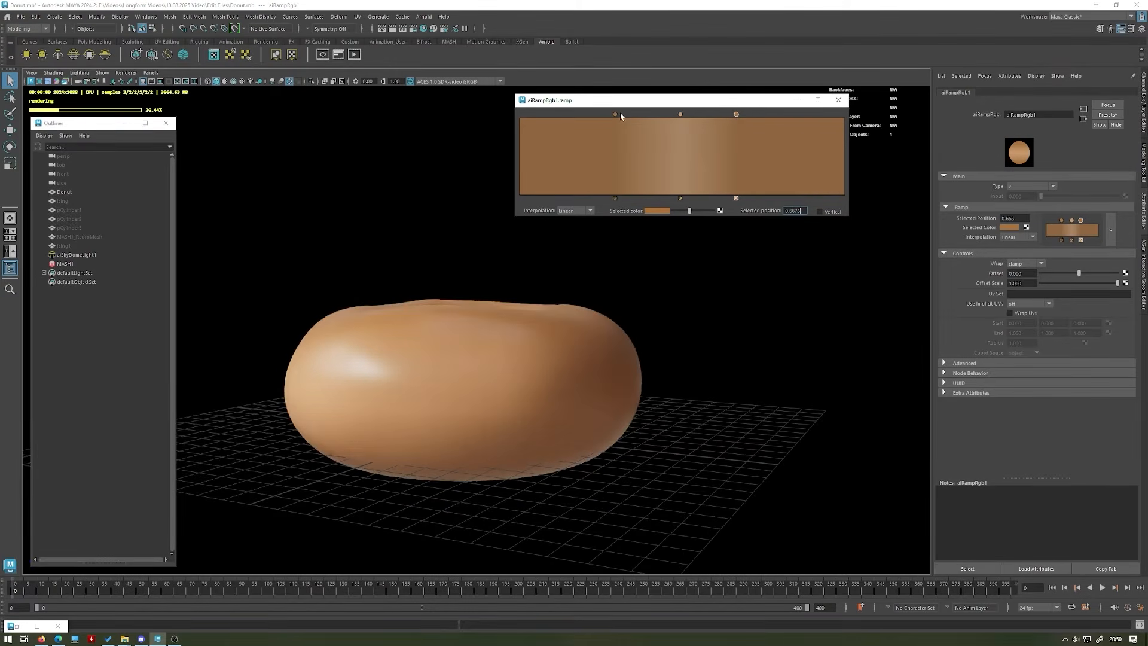
{"action": "left_click_drag", "start_coordinate": [611, 117], "coordinate": [656, 116]}
{"action": "left_click_drag", "start_coordinate": [736, 115], "coordinate": [706, 114]}
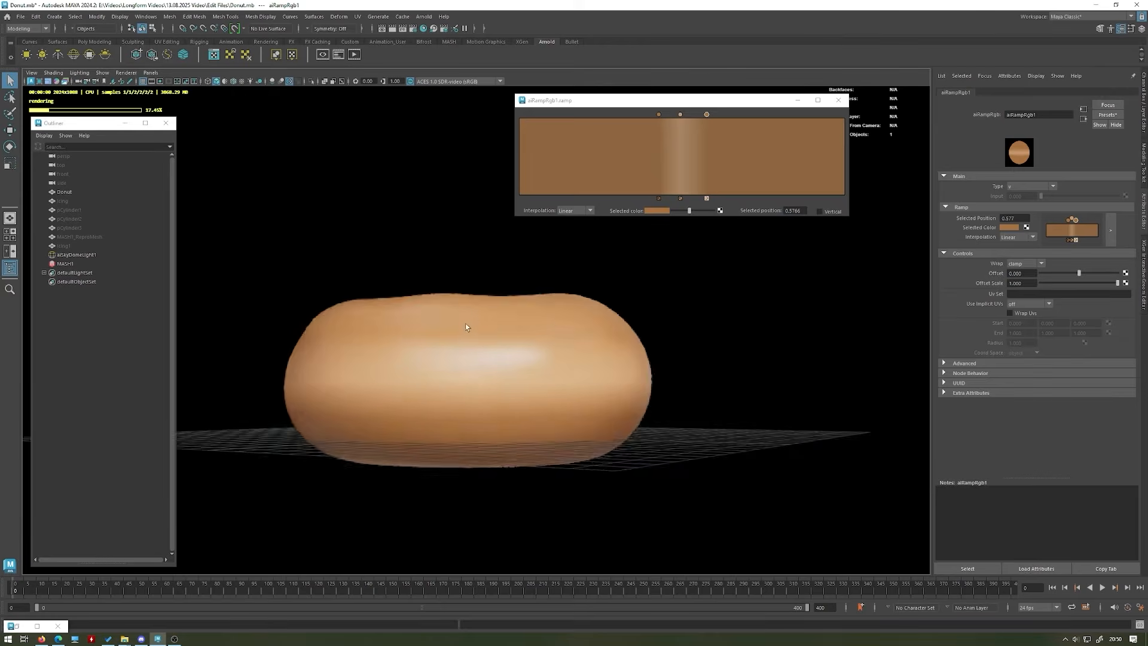
{"action": "left_click_drag", "start_coordinate": [660, 118], "coordinate": [699, 115]}
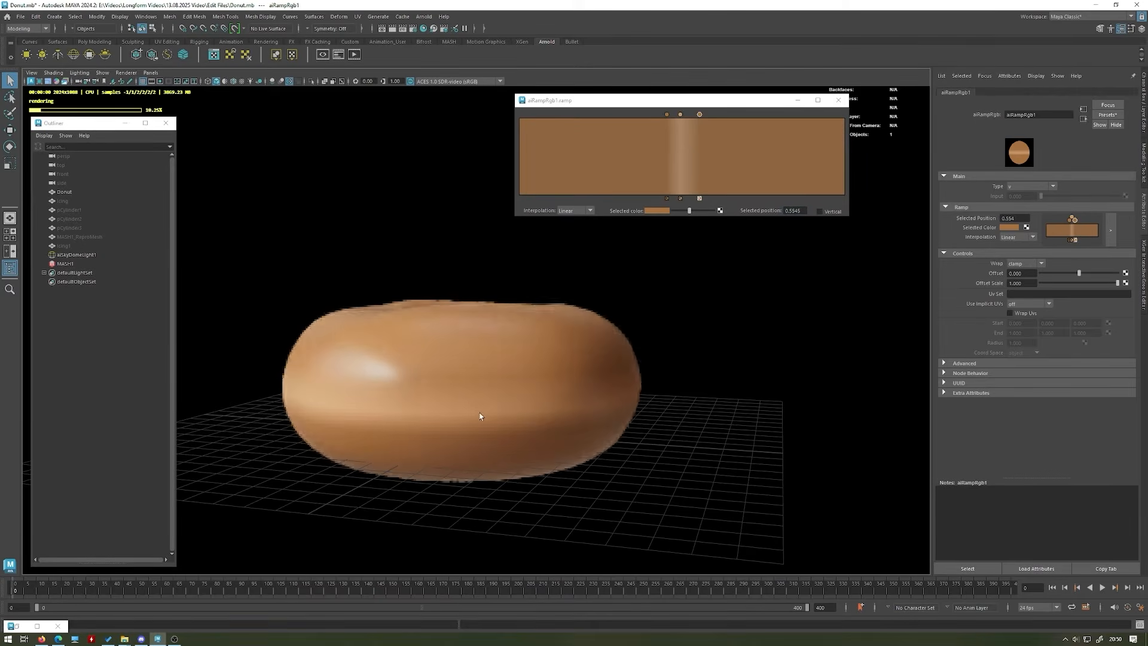
- Move the ramp's tan middle stop to about 0.506 and raise its colour saturation slightly
{"action": "left_click_drag", "start_coordinate": [682, 115], "coordinate": [684, 118]}
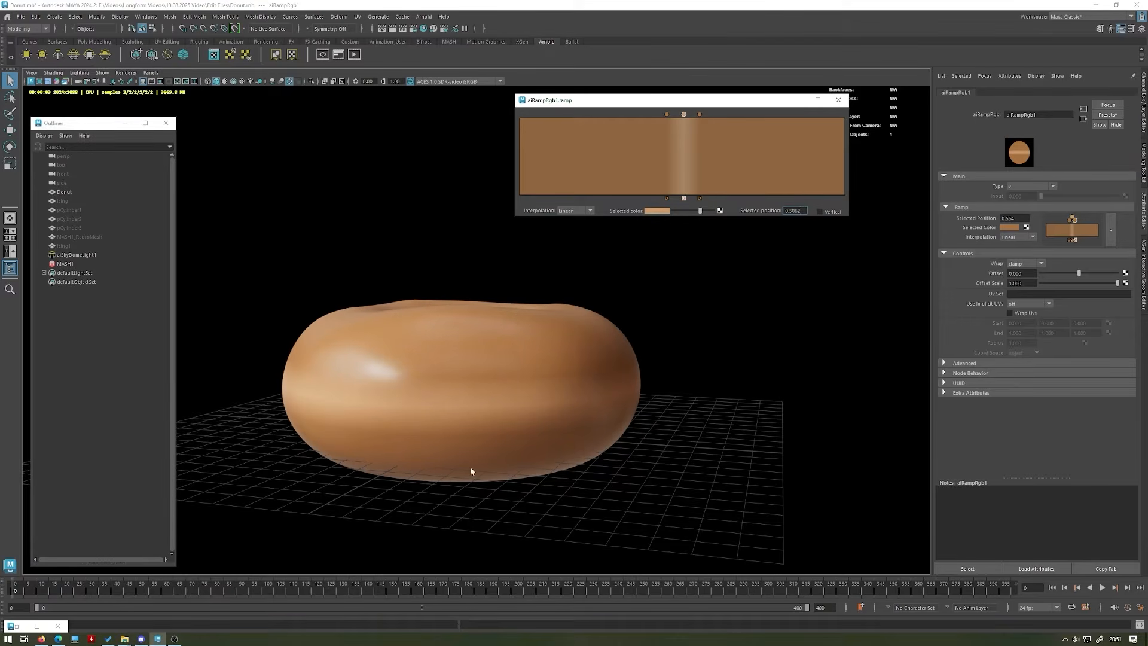
{"action": "left_click", "coordinate": [660, 211]}
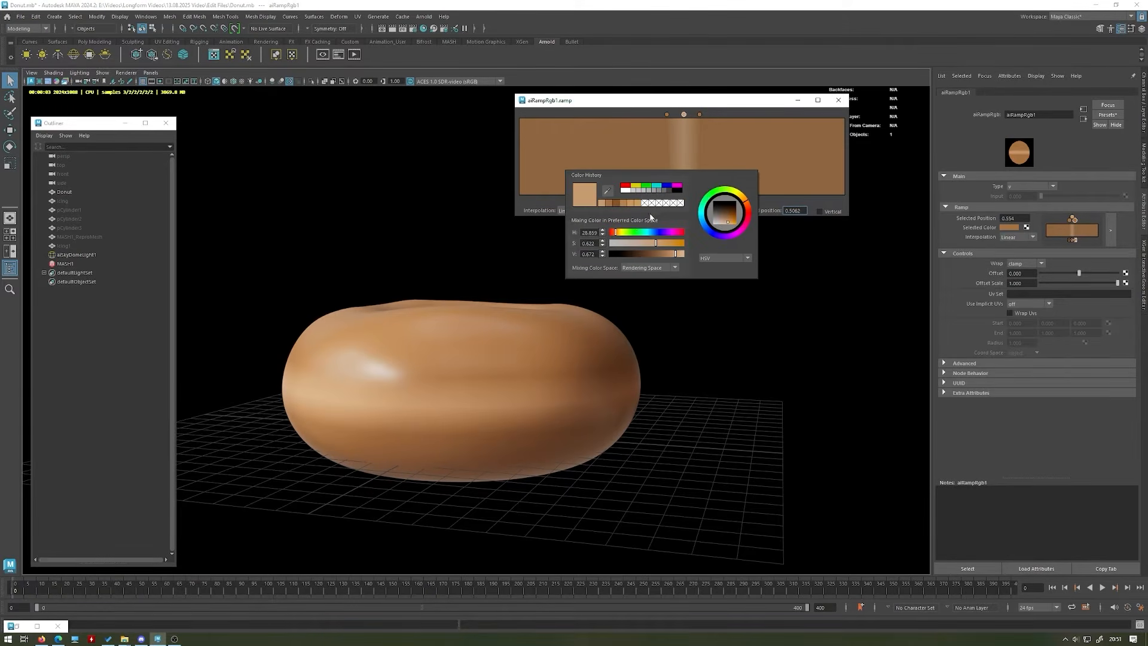
{"action": "mouse_move", "coordinate": [634, 247]}
{"action": "left_mouse_down"}
{"action": "mouse_move", "coordinate": [576, 246]}
{"action": "mouse_move", "coordinate": [657, 246]}
{"action": "left_mouse_up"}
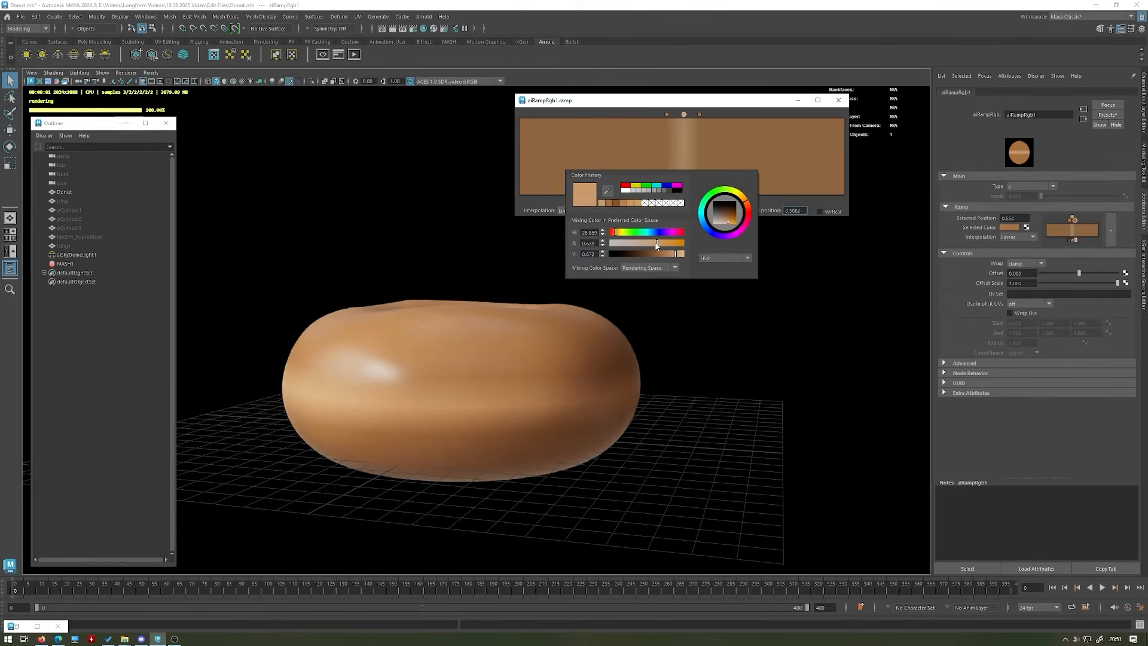
- Recolour both outer ramp stops with the same slightly brighter orange-brown, using a saturation of 0.821
{"action": "left_click", "coordinate": [667, 115]}
{"action": "left_click", "coordinate": [661, 211]}
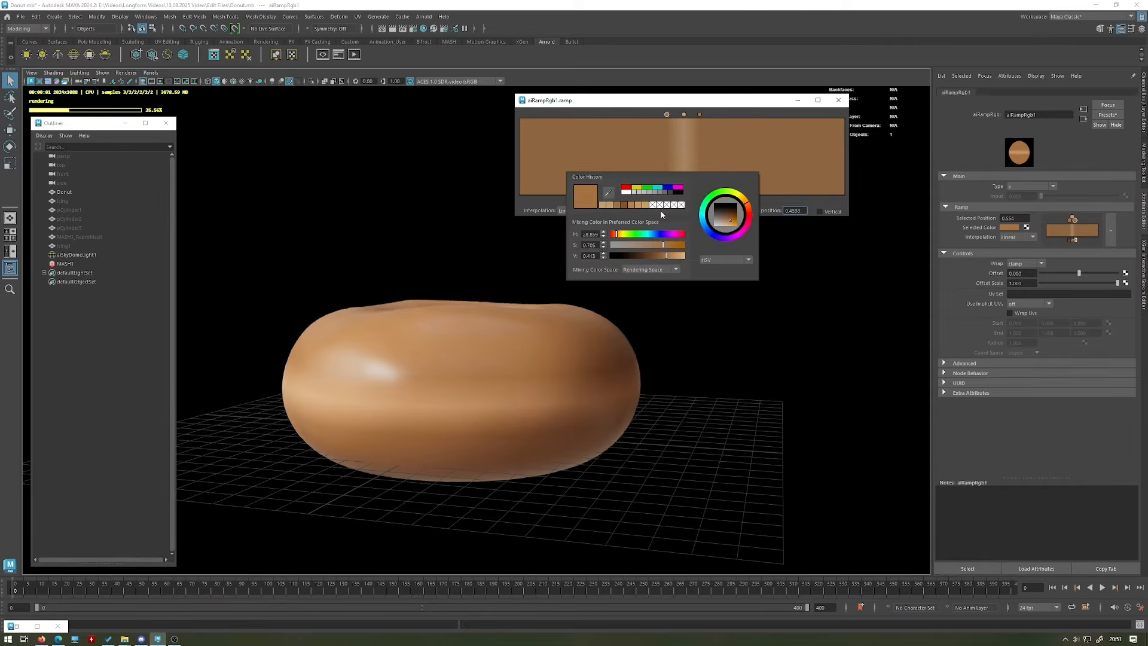
{"action": "left_click_drag", "start_coordinate": [663, 246], "coordinate": [672, 246]}
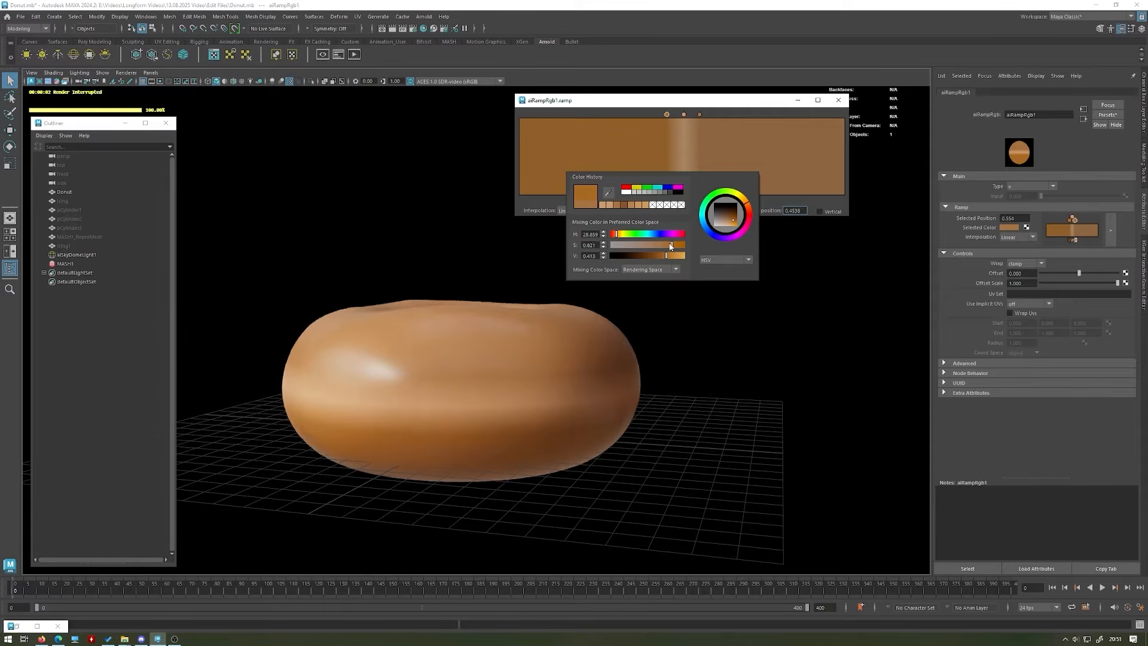
{"action": "left_click_drag", "start_coordinate": [666, 256], "coordinate": [669, 256]}
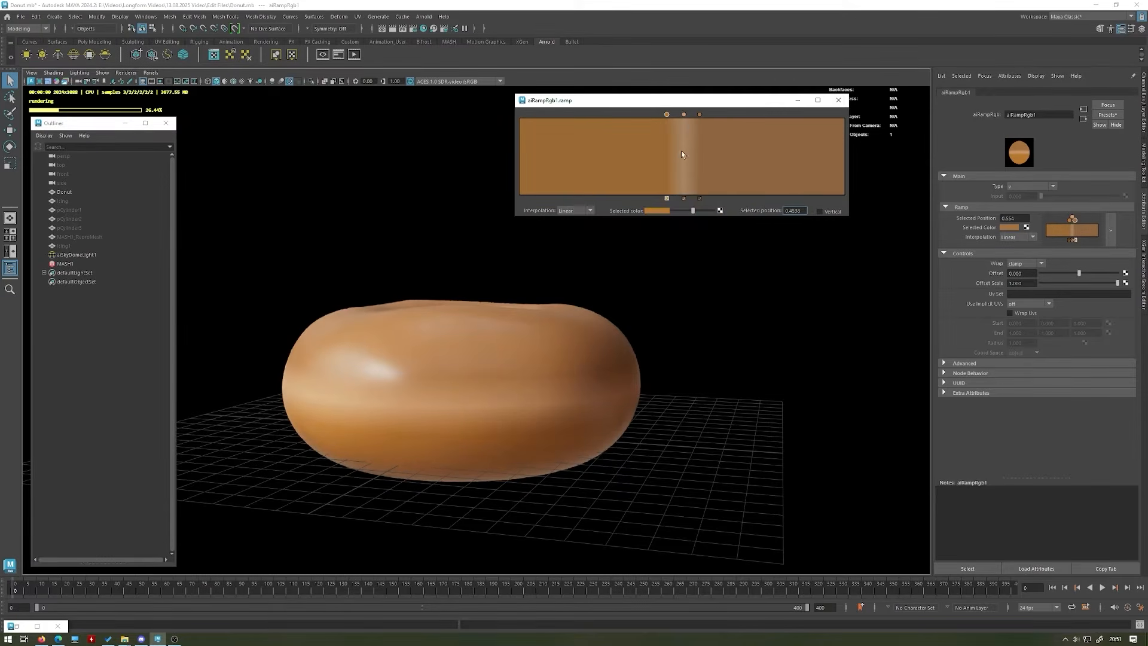
{"action": "left_click", "coordinate": [699, 116]}
{"action": "left_click", "coordinate": [664, 213]}
- Try Smooth and None interpolation on the ramp's middle stop, undoing each change
{"action": "left_click", "coordinate": [684, 115]}
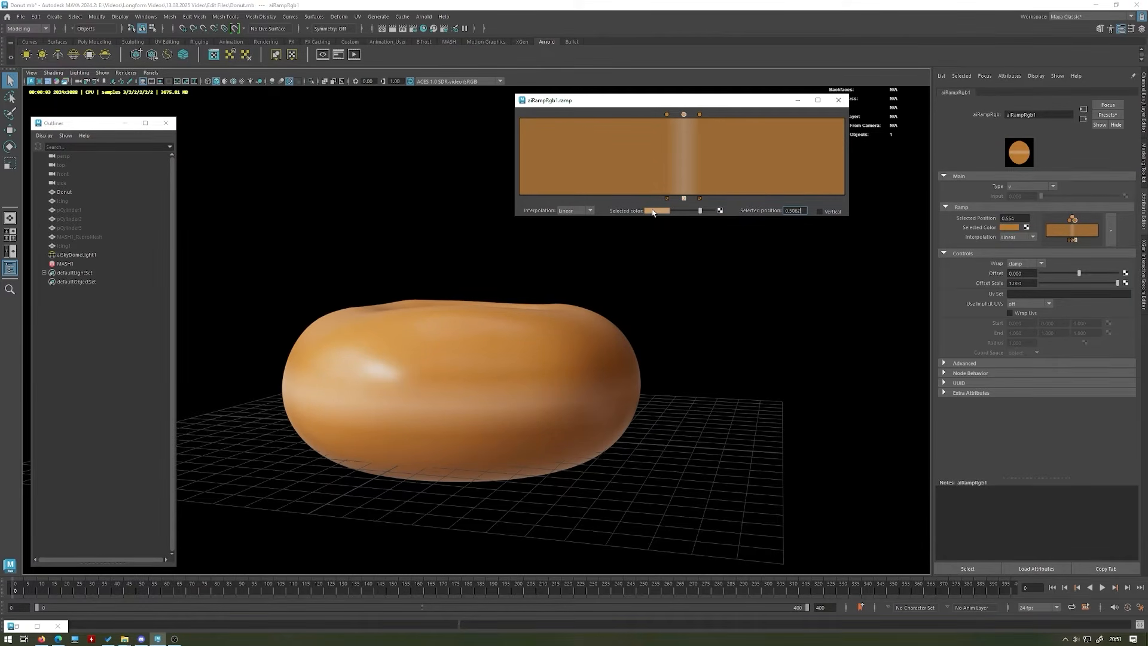
{"action": "left_click", "coordinate": [583, 212]}
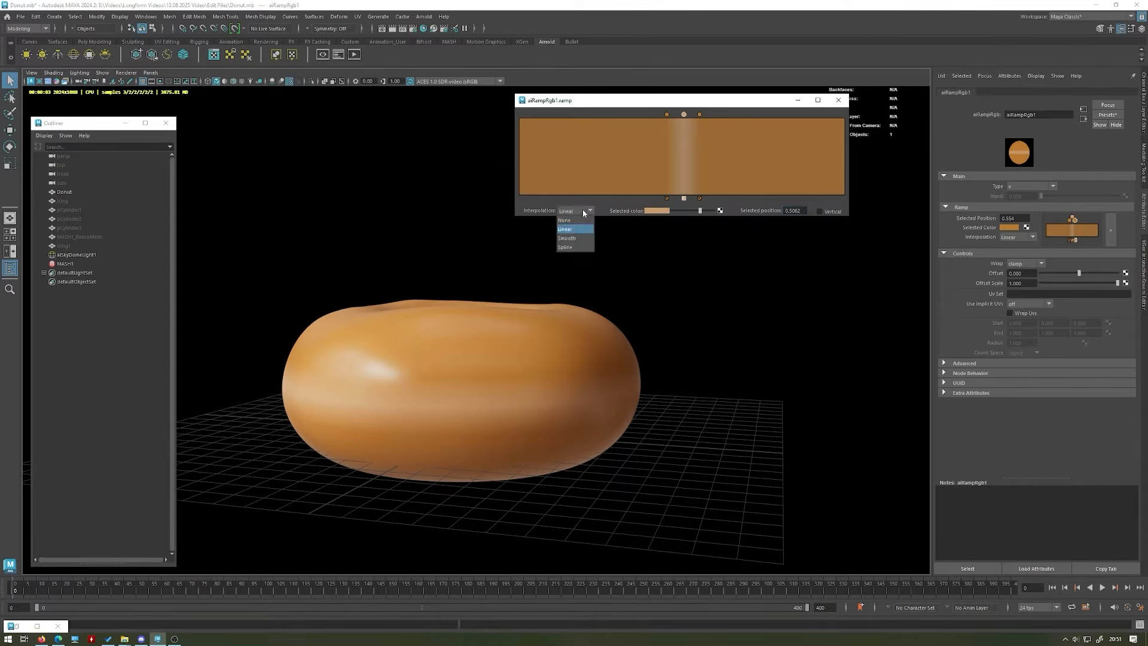
{"action": "left_click", "coordinate": [571, 239]}
{"action": "key", "text": "ctrl+z"}
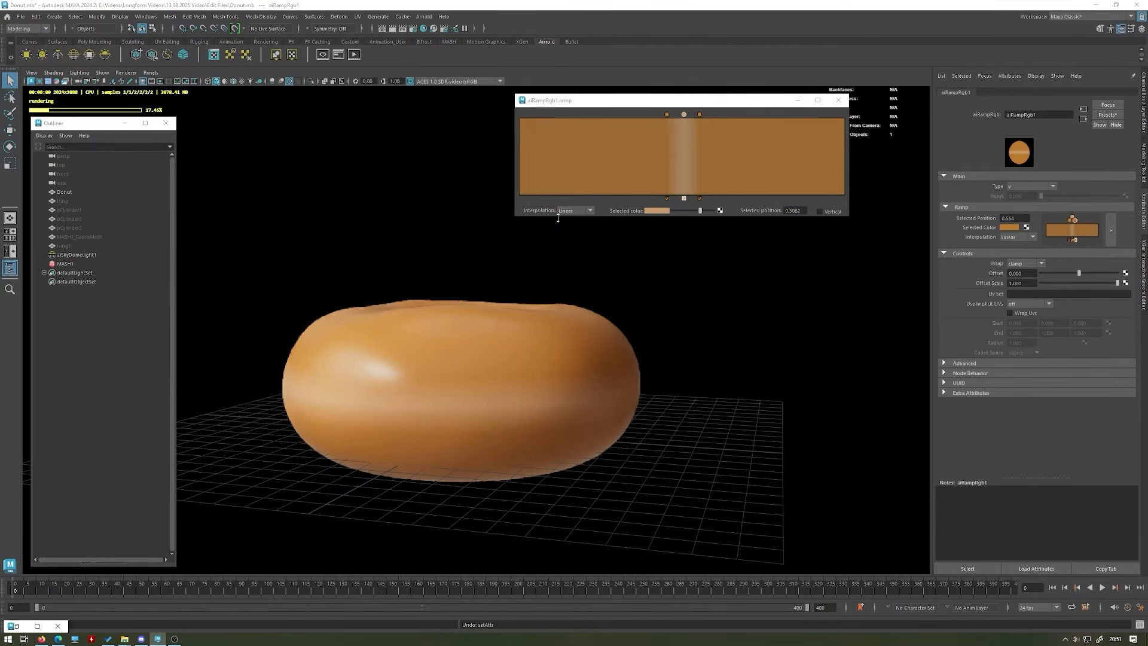
{"action": "left_click", "coordinate": [577, 211]}
{"action": "left_click", "coordinate": [573, 221]}
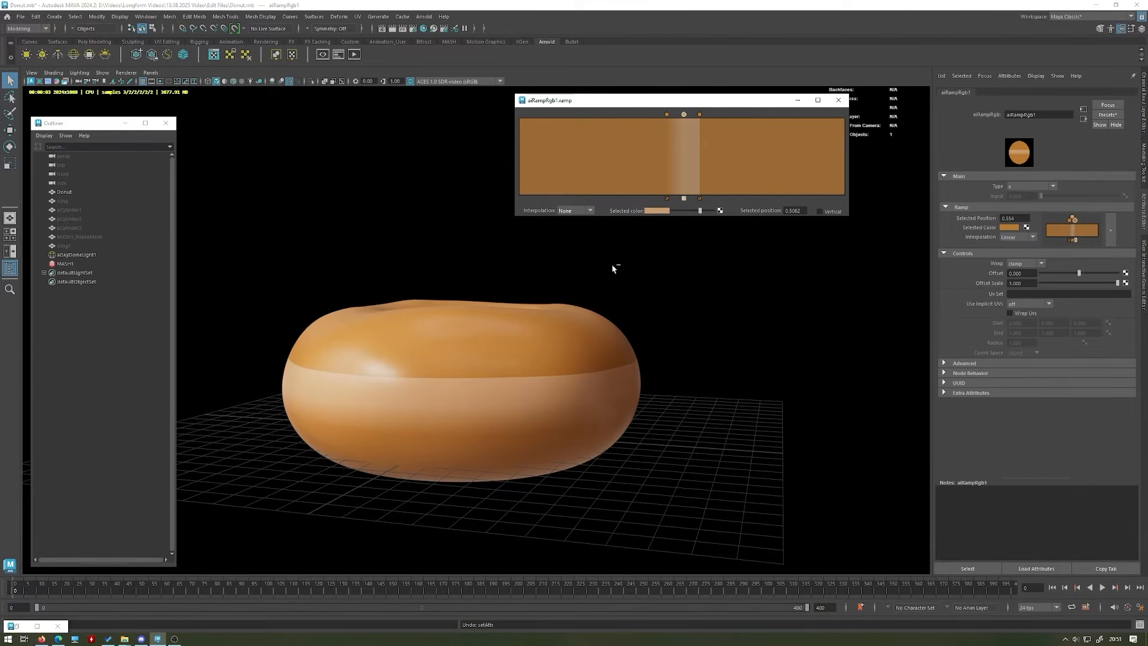
{"action": "key", "text": "ctrl+z"}
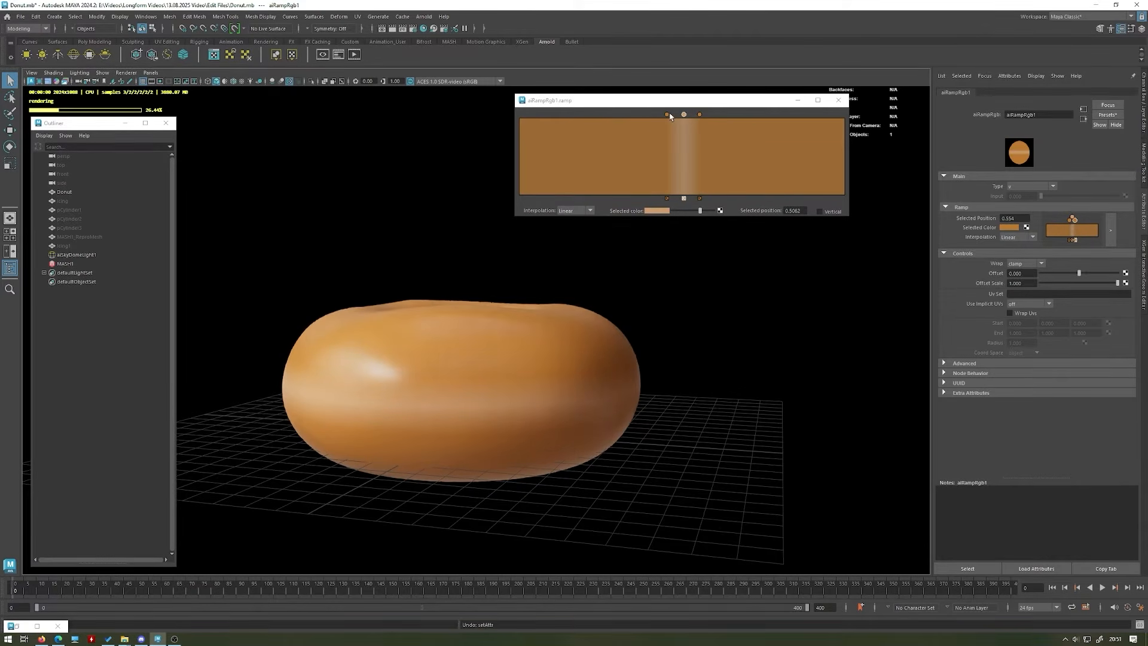
- Shift the ramp's light band slightly, placing the first brown stop at about 0.443 and the middle stop at about 0.488
{"action": "left_click_drag", "start_coordinate": [668, 116], "coordinate": [705, 115]}
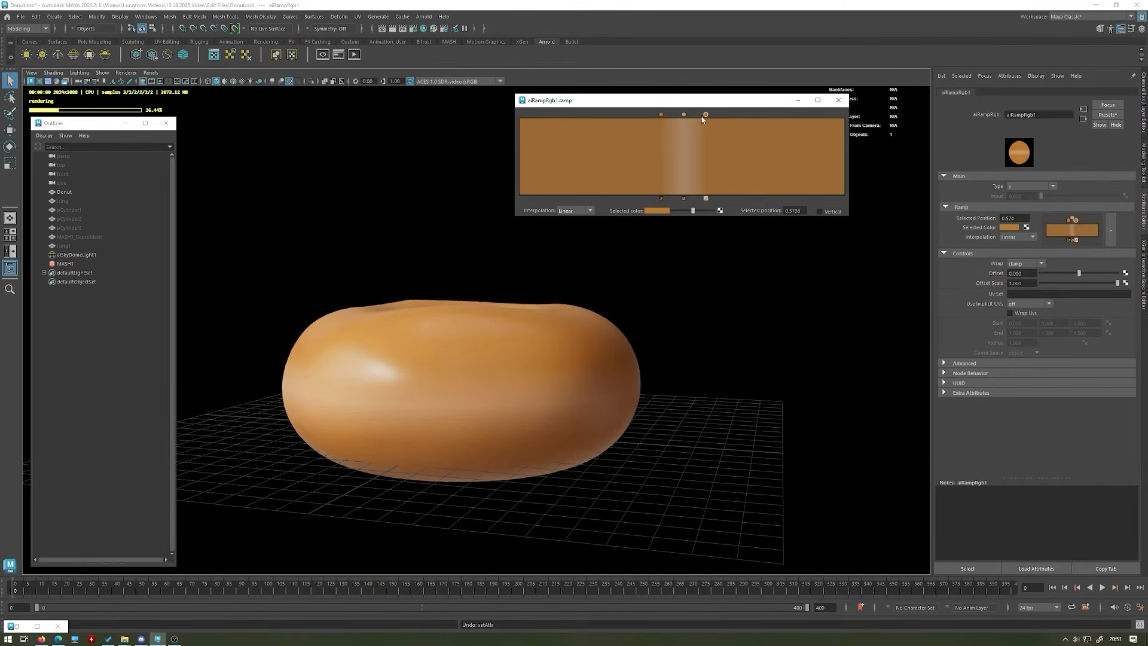
{"action": "left_click", "coordinate": [684, 115]}
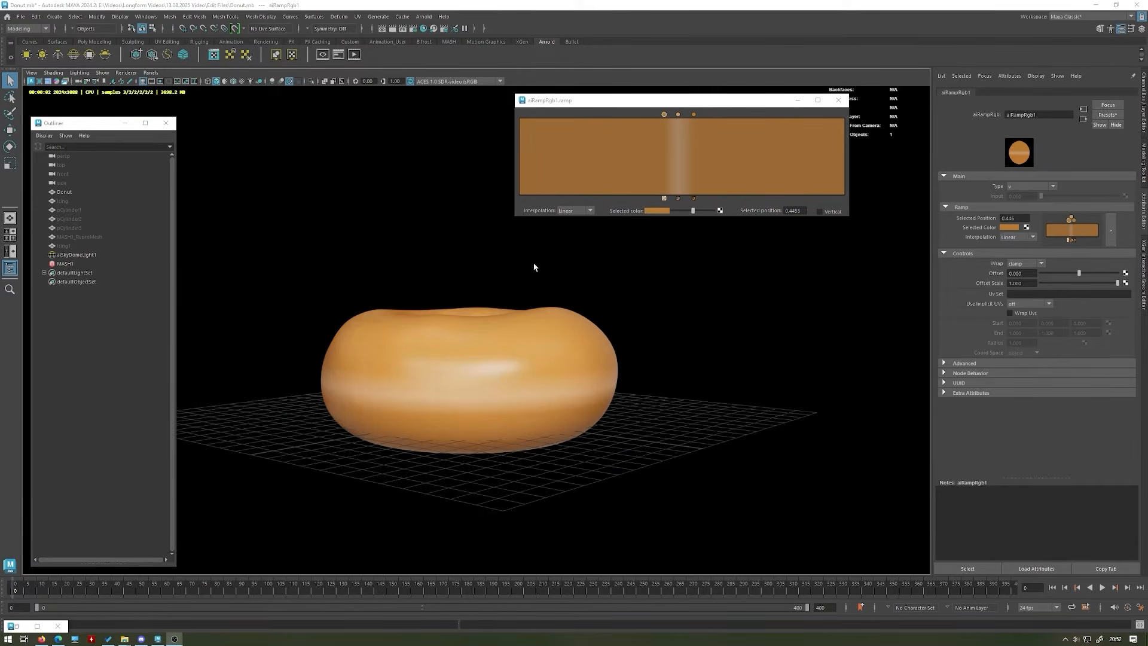
{"action": "right_click_drag", "start_coordinate": [536, 267], "coordinate": [546, 323], "text": "alt"}
{"action": "left_click_drag", "start_coordinate": [546, 323], "coordinate": [412, 405], "text": "alt"}
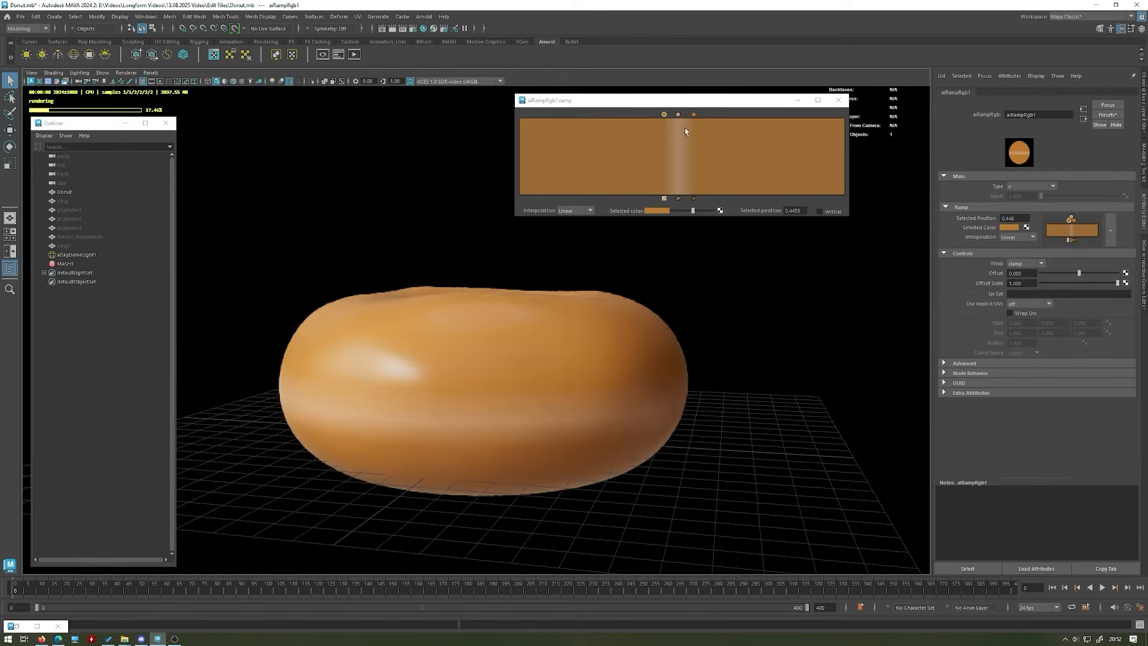
{"action": "mouse_move", "coordinate": [664, 115]}
{"action": "left_mouse_down"}
{"action": "mouse_move", "coordinate": [709, 115]}
{"action": "mouse_move", "coordinate": [663, 115]}
{"action": "left_mouse_up"}
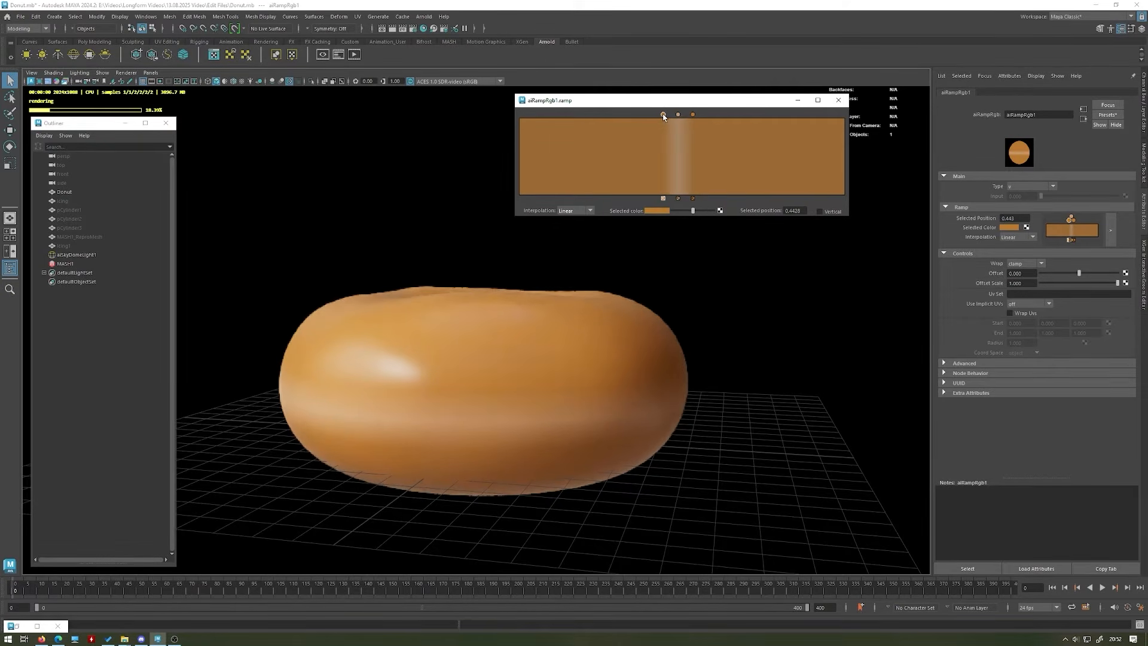
- Recolour the ramp's middle stop a lighter cream with saturation 0.519 and value 1.000, and check the donut
{"action": "left_click", "coordinate": [678, 114]}
{"action": "left_click", "coordinate": [655, 211]}
{"action": "mouse_move", "coordinate": [625, 245]}
{"action": "left_mouse_down"}
{"action": "mouse_move", "coordinate": [610, 247]}
{"action": "mouse_move", "coordinate": [686, 259]}
{"action": "mouse_move", "coordinate": [647, 246]}
{"action": "left_mouse_up"}
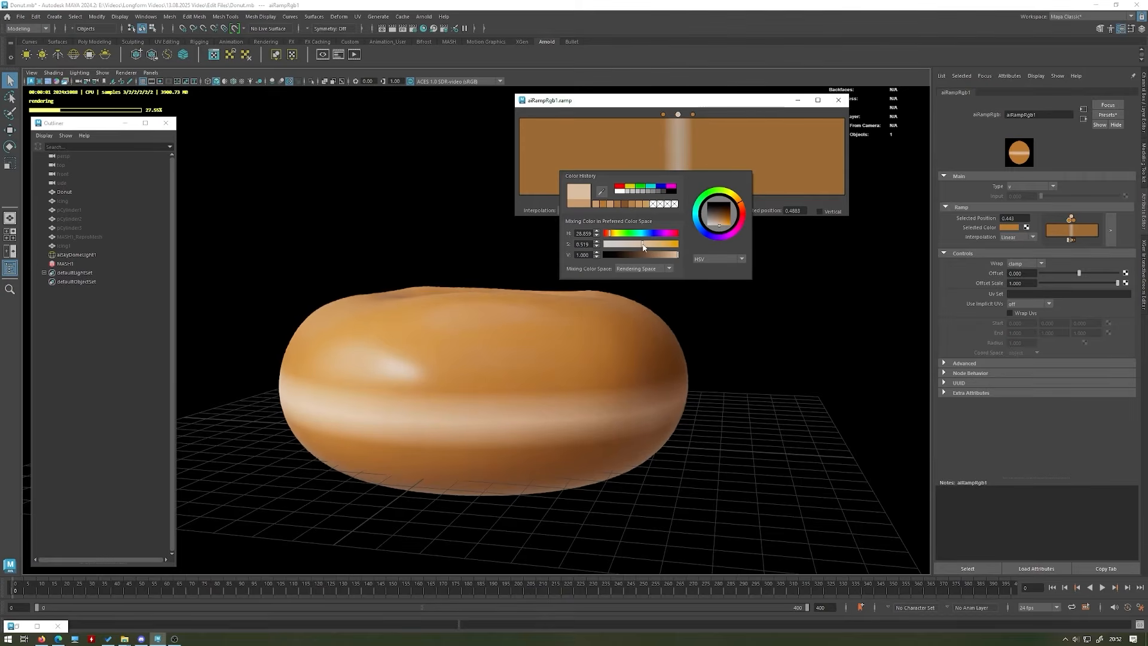
{"action": "scroll", "coordinate": [310, 257], "scroll_direction": "down", "scroll_amount": 2}
{"action": "left_click_drag", "start_coordinate": [422, 252], "coordinate": [508, 276], "text": "alt"}
{"action": "scroll", "coordinate": [310, 259], "scroll_direction": "down", "scroll_amount": 1}
{"action": "scroll", "coordinate": [505, 281], "scroll_direction": "down", "scroll_amount": 4}
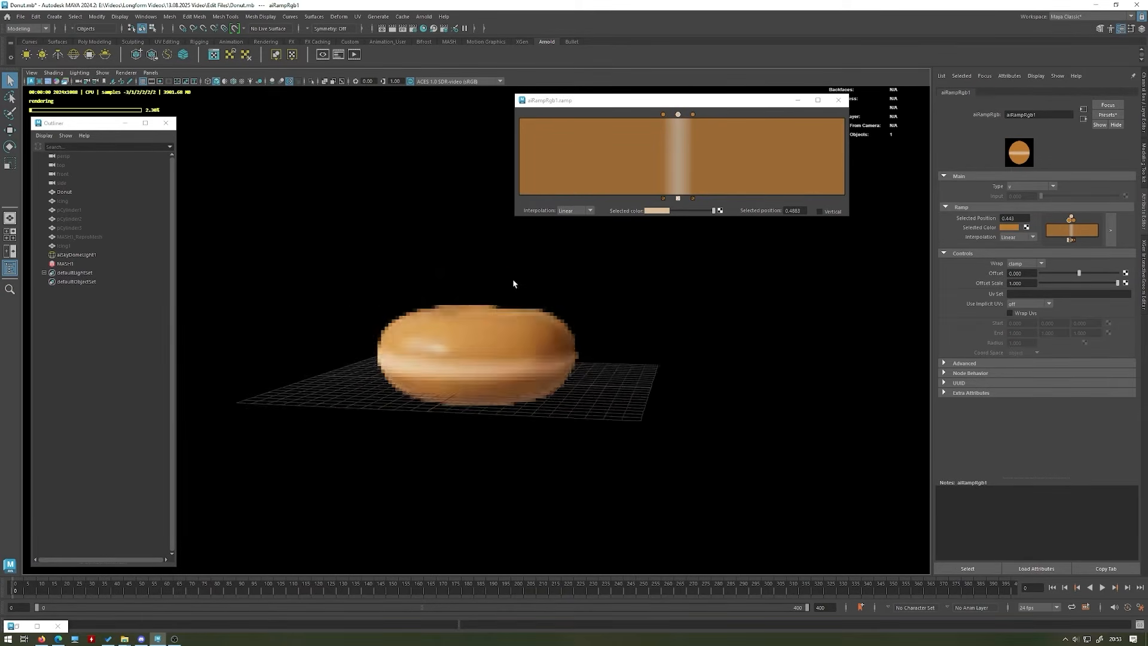
- Move the ramp's first brown stop to about 0.452 and shift the middle and last stops slightly towards the ramp's end
{"action": "scroll", "coordinate": [434, 278], "scroll_direction": "up", "scroll_amount": 5}
{"action": "left_click", "coordinate": [496, 355]}
{"action": "left_click_drag", "start_coordinate": [496, 355], "coordinate": [421, 316], "text": "alt"}
{"action": "scroll", "coordinate": [458, 329], "scroll_direction": "up", "scroll_amount": 1}
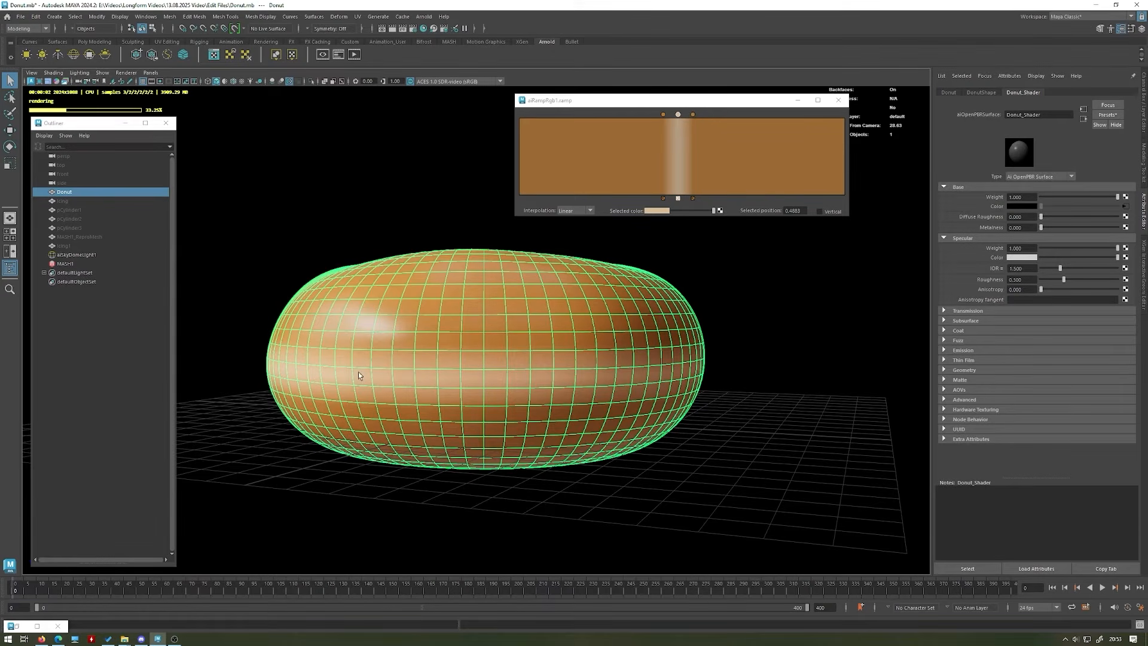
{"action": "mouse_move", "coordinate": [664, 115]}
{"action": "left_mouse_down"}
{"action": "mouse_move", "coordinate": [706, 115]}
{"action": "mouse_move", "coordinate": [667, 115]}
{"action": "left_mouse_up"}
{"action": "left_click", "coordinate": [678, 115]}
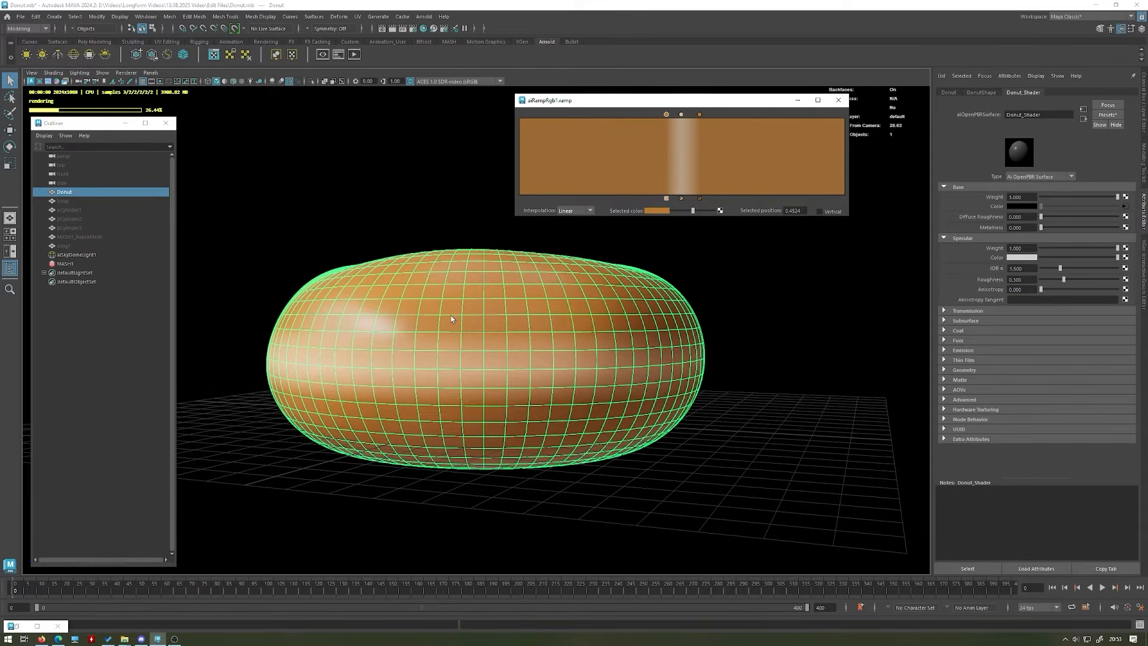
- Select the edge loop around the donut's middle and scale it slightly inward to form a shallow groove in the pale band
{"action": "right_click_drag", "start_coordinate": [441, 318], "coordinate": [439, 293]}
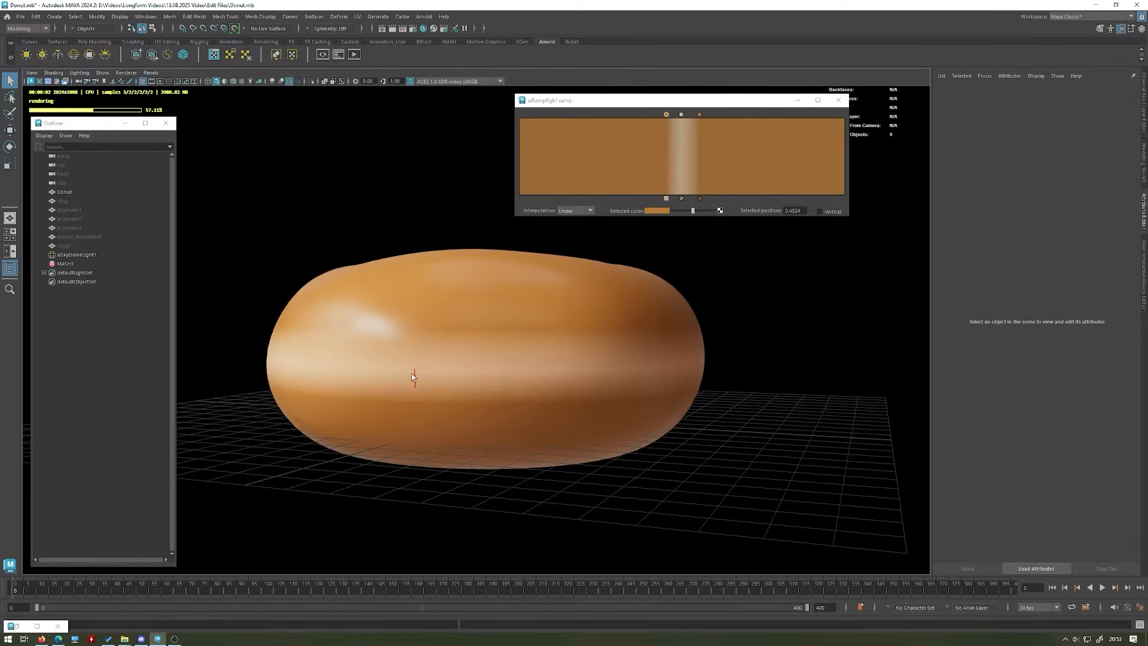
{"action": "left_click", "coordinate": [425, 373]}
{"action": "key", "text": "w"}
{"action": "key", "text": "r"}
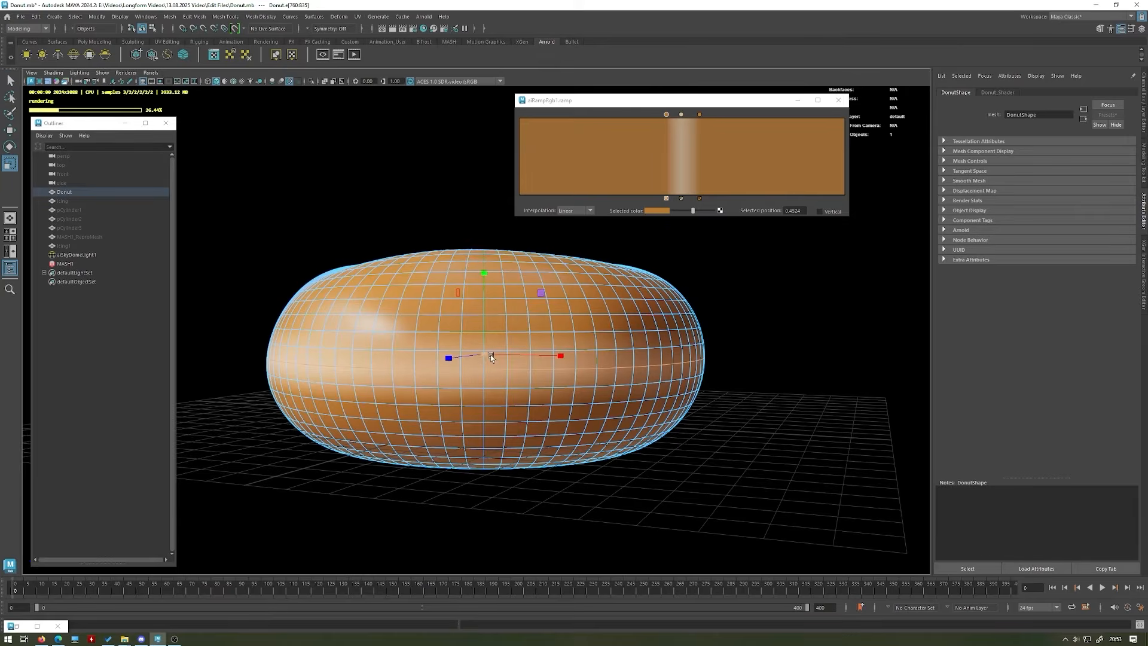
{"action": "left_click_drag", "start_coordinate": [484, 355], "coordinate": [475, 357]}
{"action": "left_click", "coordinate": [655, 289]}
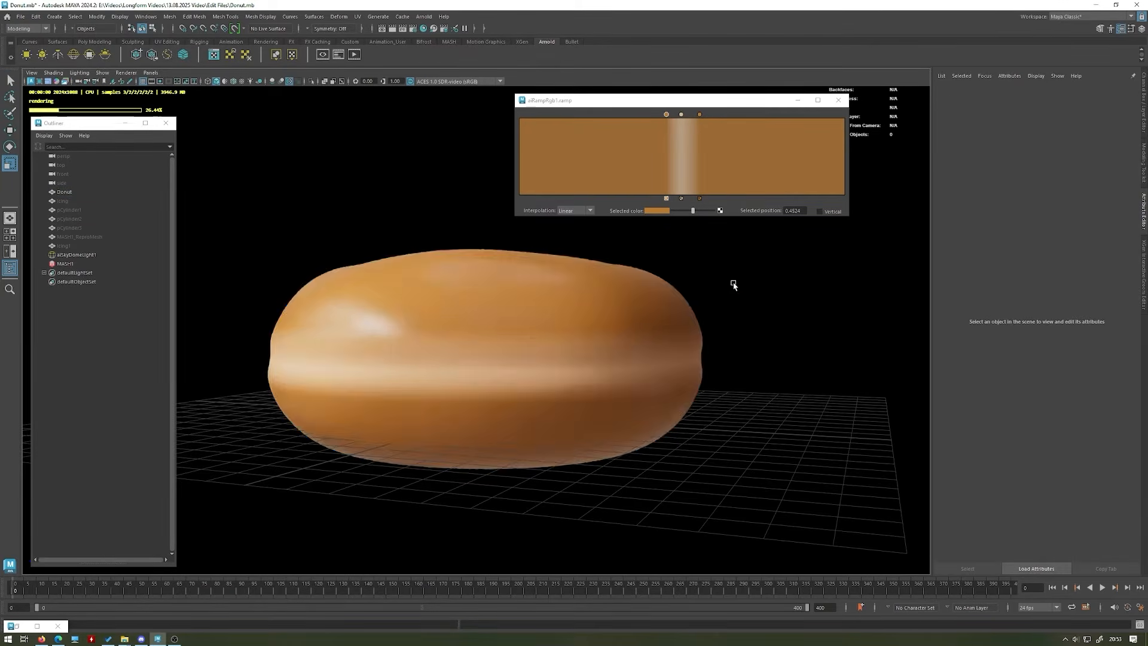
{"action": "left_click_drag", "start_coordinate": [655, 289], "coordinate": [666, 379], "text": "alt"}
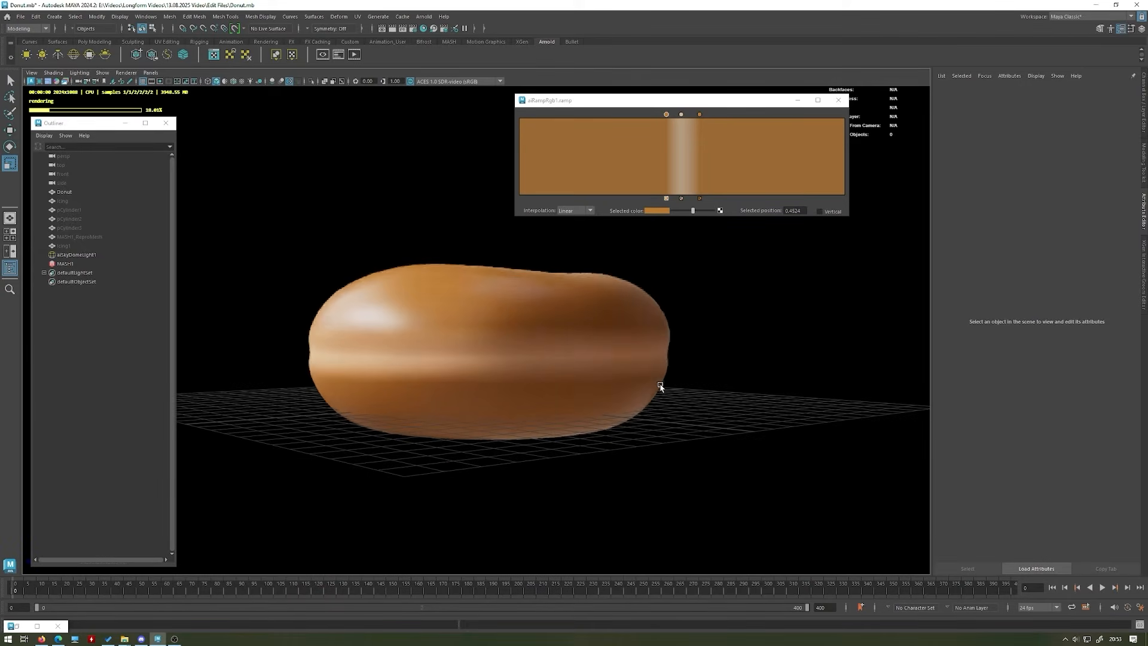
{"action": "mouse_move", "coordinate": [655, 308]}
{"action": "left_mouse_down", "text": "alt"}
{"action": "mouse_move", "coordinate": [474, 299]}
{"action": "mouse_move", "coordinate": [687, 321]}
{"action": "mouse_move", "coordinate": [698, 336]}
{"action": "mouse_move", "coordinate": [684, 359]}
{"action": "mouse_move", "coordinate": [657, 323]}
{"action": "left_mouse_up", "text": "alt"}
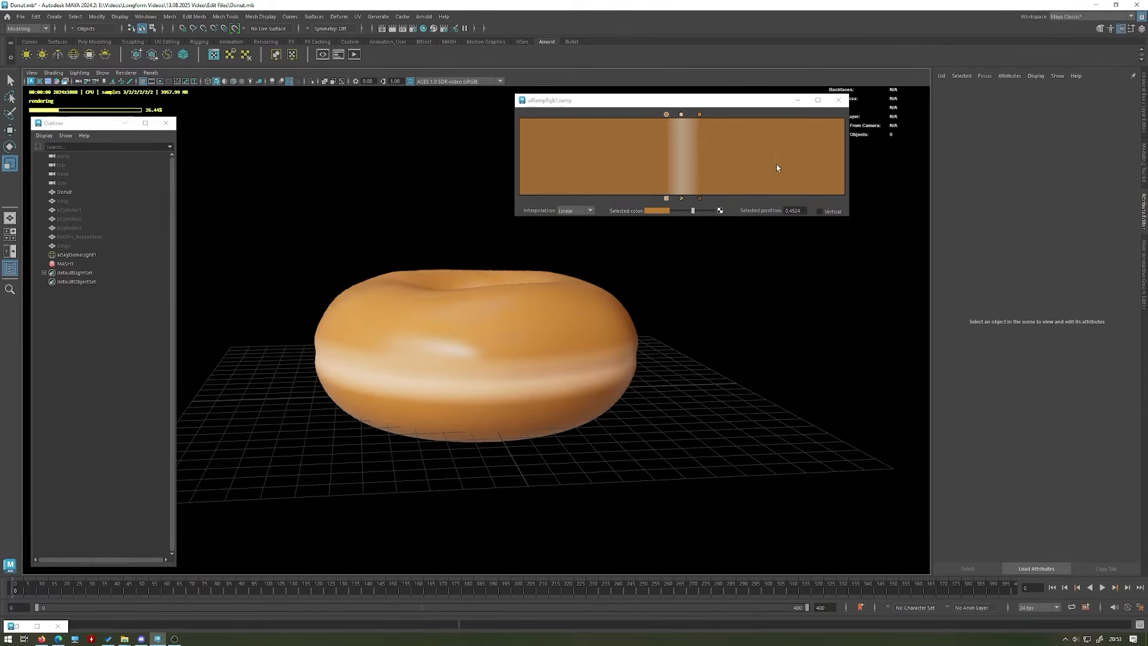
- Check the grooved donut, close the ramp editor and bring back the Hypershade with the Donut_Shader network
{"action": "left_click", "coordinate": [507, 390]}
{"action": "left_click_drag", "start_coordinate": [507, 390], "coordinate": [625, 346], "text": "alt"}
{"action": "left_click", "coordinate": [672, 303]}
{"action": "left_click", "coordinate": [841, 100]}
{"action": "left_click_drag", "start_coordinate": [664, 233], "coordinate": [477, 389], "text": "alt"}
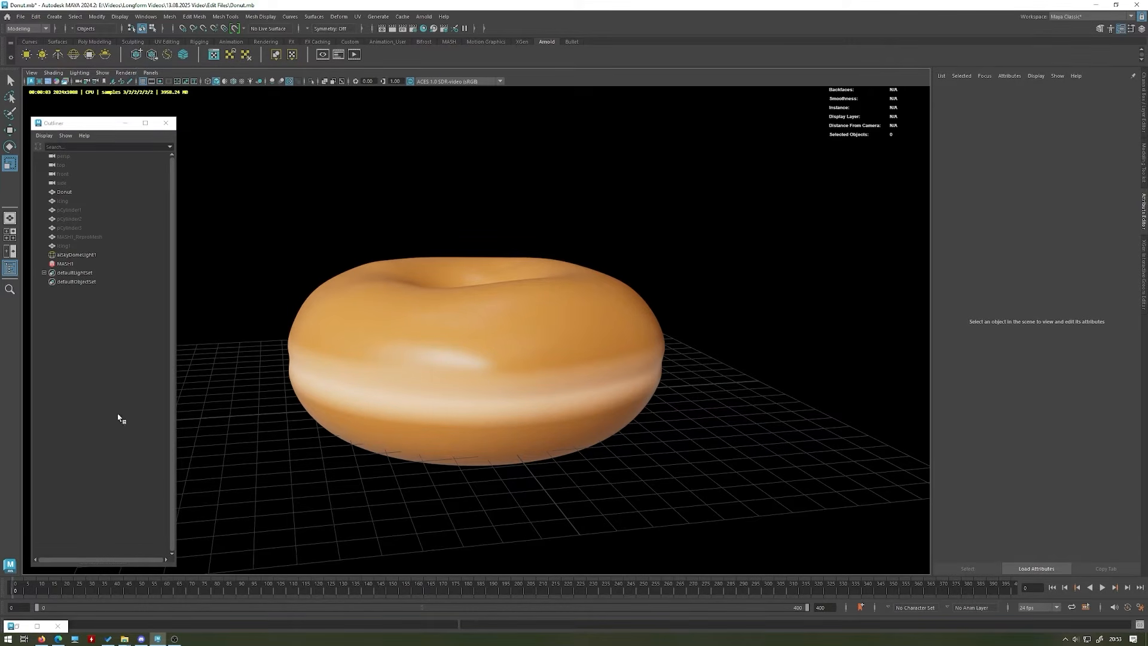
{"action": "left_click", "coordinate": [19, 627]}
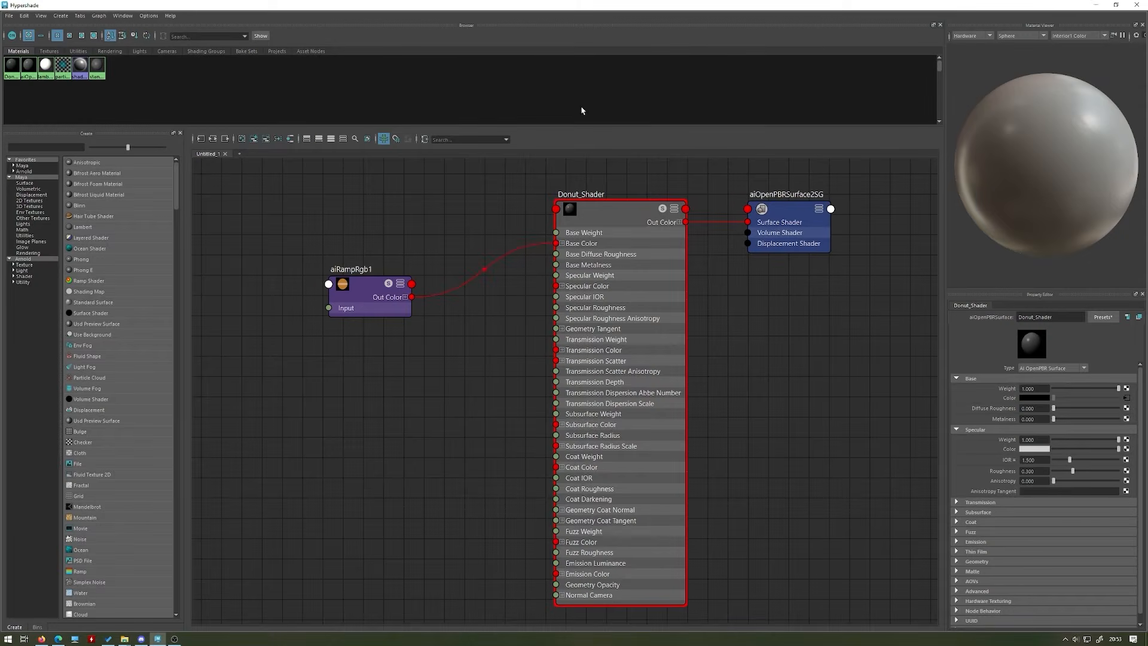
{"action": "left_click_drag", "start_coordinate": [673, 3], "coordinate": [526, 443]}
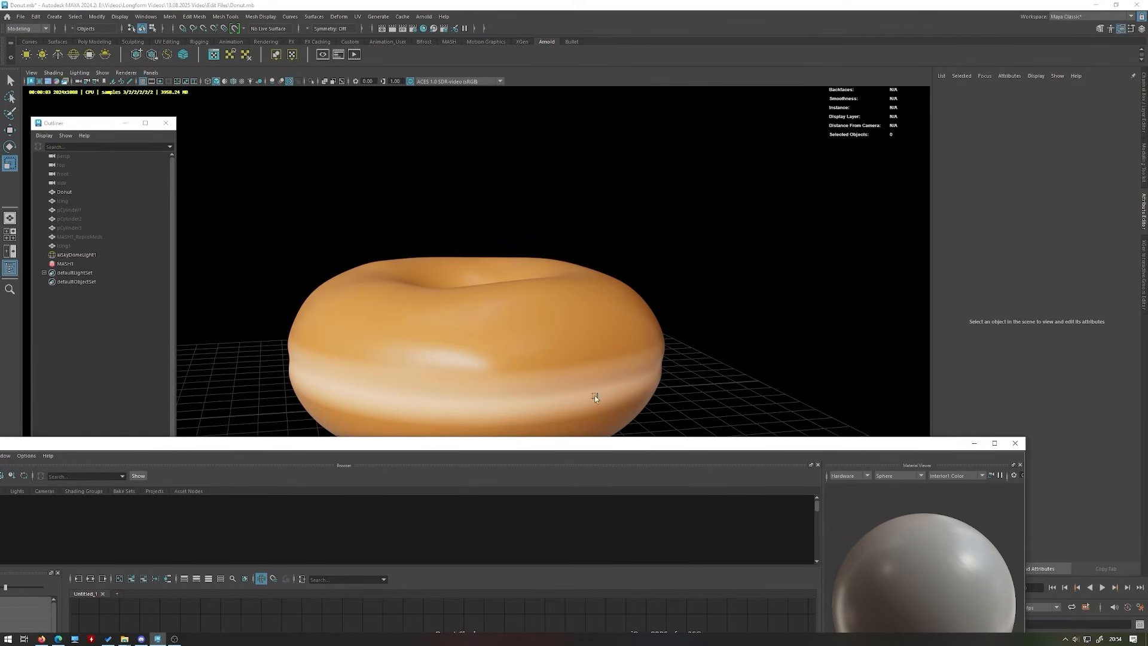
{"action": "left_click_drag", "start_coordinate": [500, 442], "coordinate": [629, 1]}
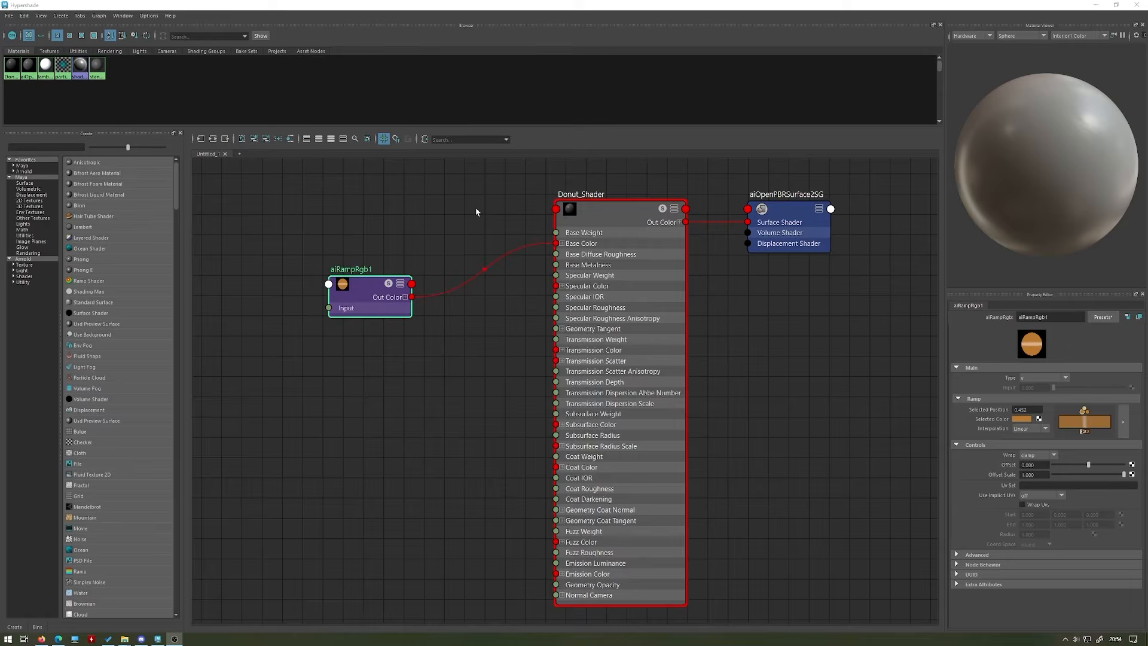
- Add a Noise texture to the Donut_Shader graph and place it with its place2dTexture node in free space before aiRampRgb1
{"action": "middle_click_drag", "start_coordinate": [412, 199], "coordinate": [466, 210], "text": "alt"}
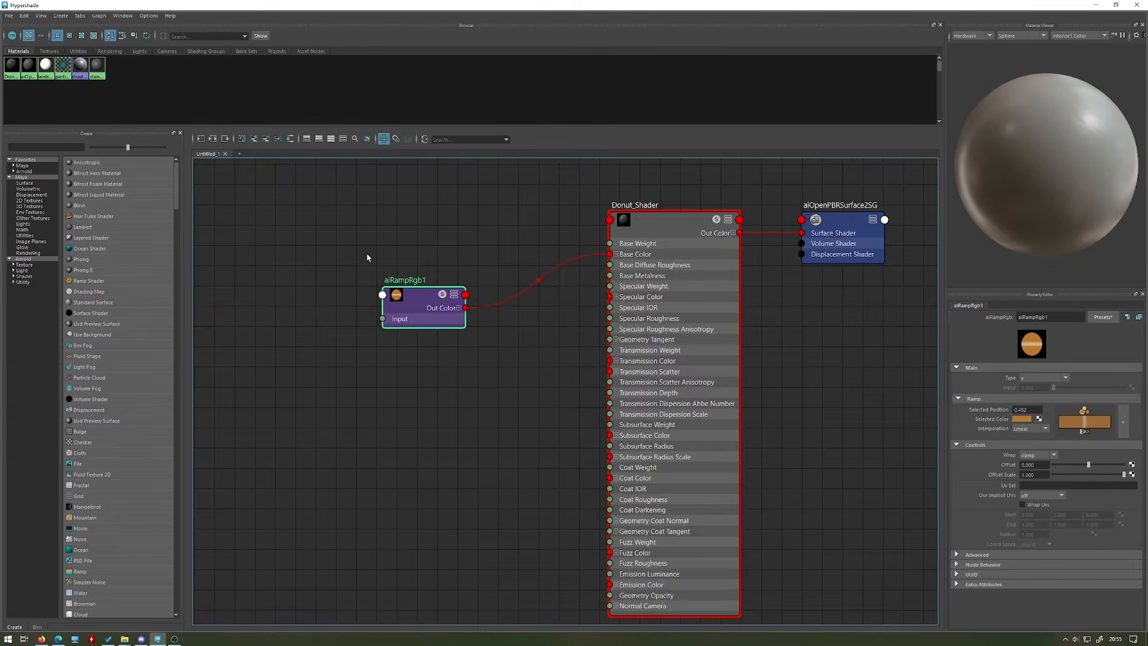
{"action": "middle_click_drag", "start_coordinate": [367, 255], "coordinate": [465, 269], "text": "alt"}
{"action": "left_click", "coordinate": [355, 311]}
{"action": "key", "text": "Tab"}
{"action": "type", "text": "noise"}
{"action": "key", "text": "Down"}
{"action": "key", "text": "Down"}
{"action": "key", "text": "Return"}
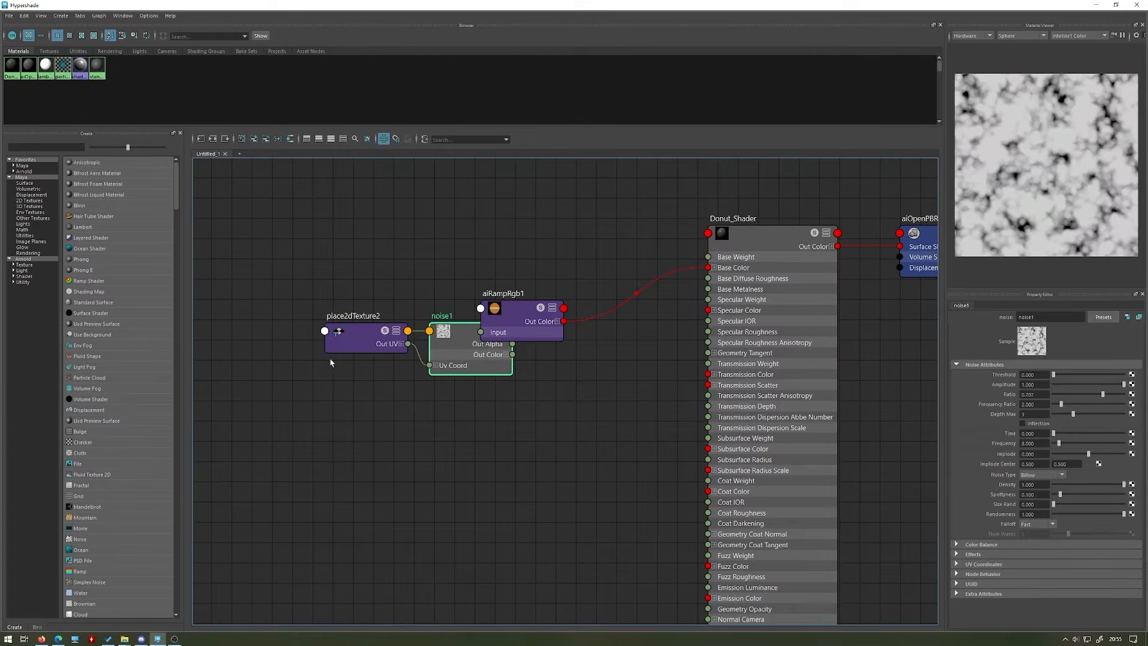
{"action": "left_click", "coordinate": [363, 350], "text": "shift"}
{"action": "left_click_drag", "start_coordinate": [460, 357], "coordinate": [356, 349]}
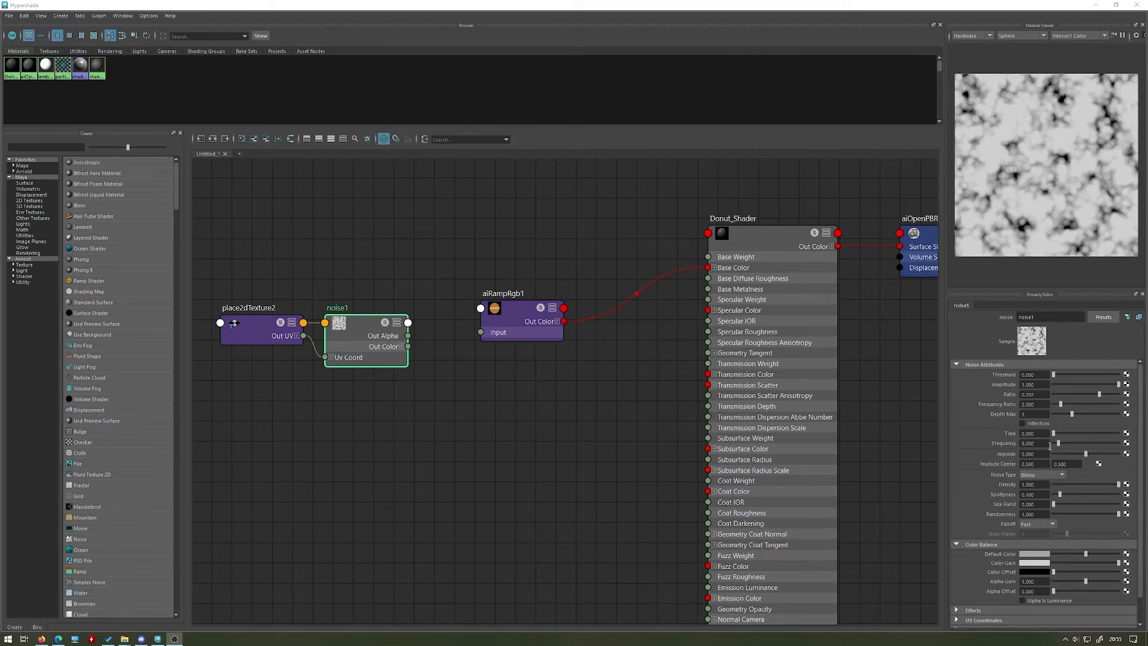
- Set the noise texture's Color Gain to the recent light orange-brown and its Color Offset to the recent darker brown
{"action": "left_click", "coordinate": [1035, 570]}
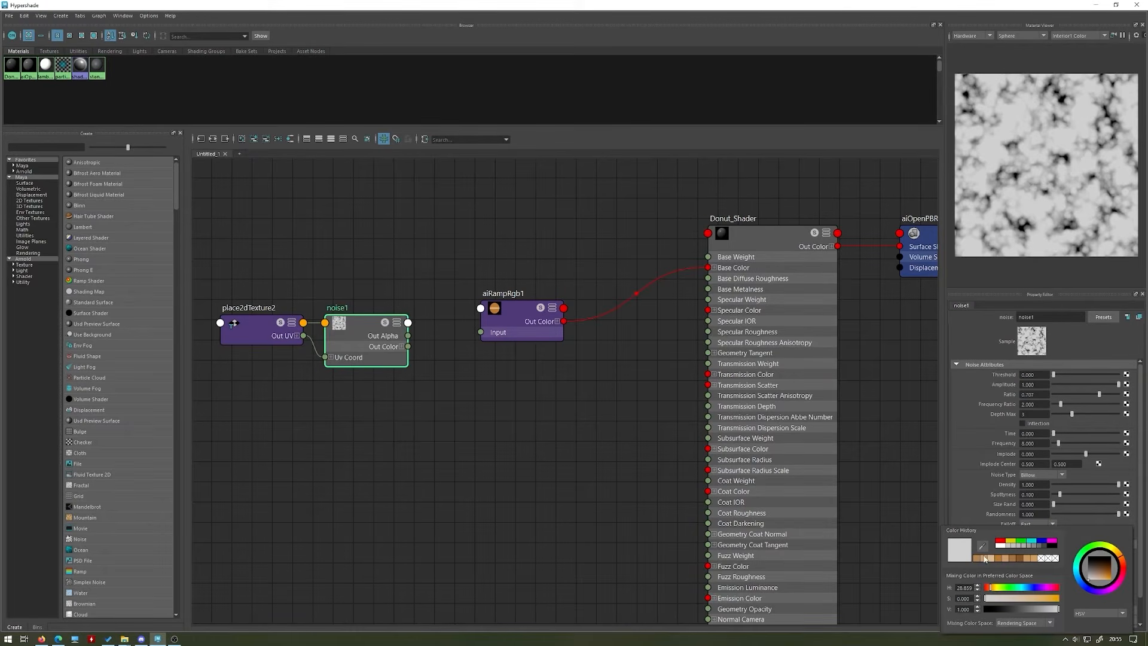
{"action": "left_click", "coordinate": [979, 559]}
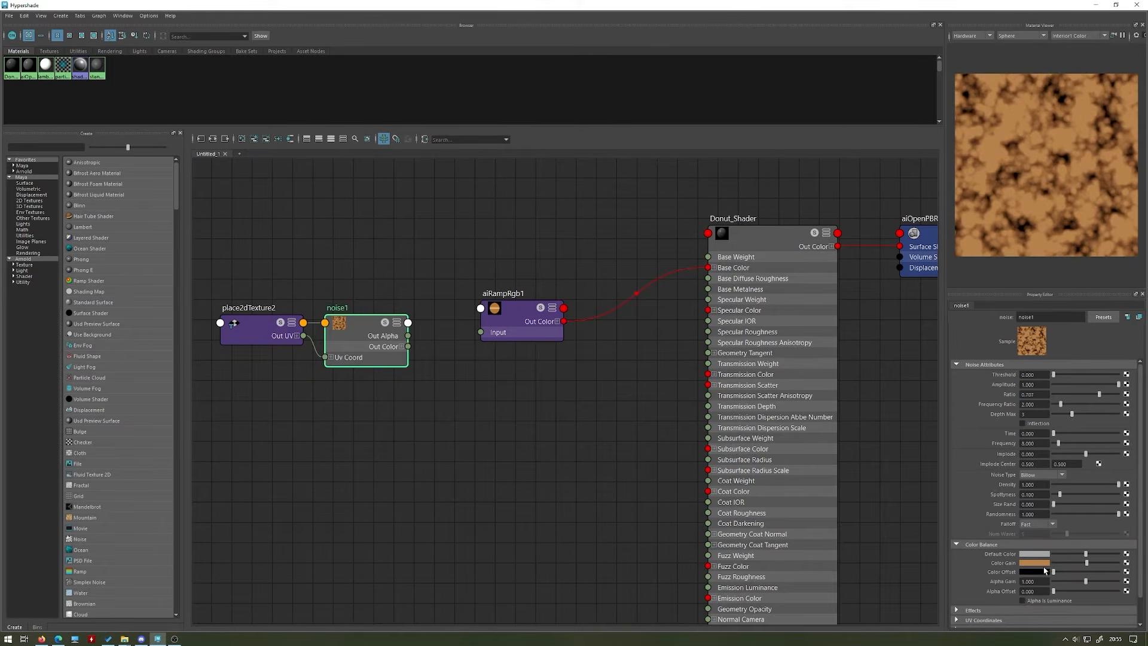
{"action": "mouse_move", "coordinate": [1055, 573]}
{"action": "left_mouse_down"}
{"action": "mouse_move", "coordinate": [1076, 574]}
{"action": "mouse_move", "coordinate": [1043, 577]}
{"action": "left_mouse_up"}
{"action": "left_click", "coordinate": [1038, 572]}
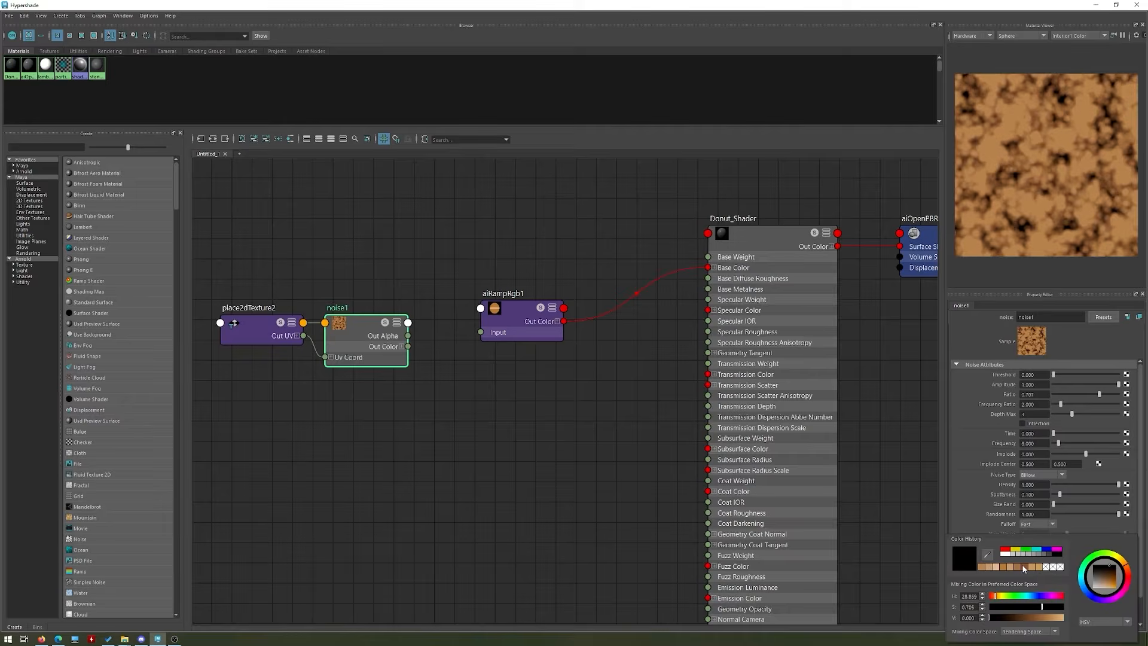
{"action": "left_click", "coordinate": [1023, 566]}
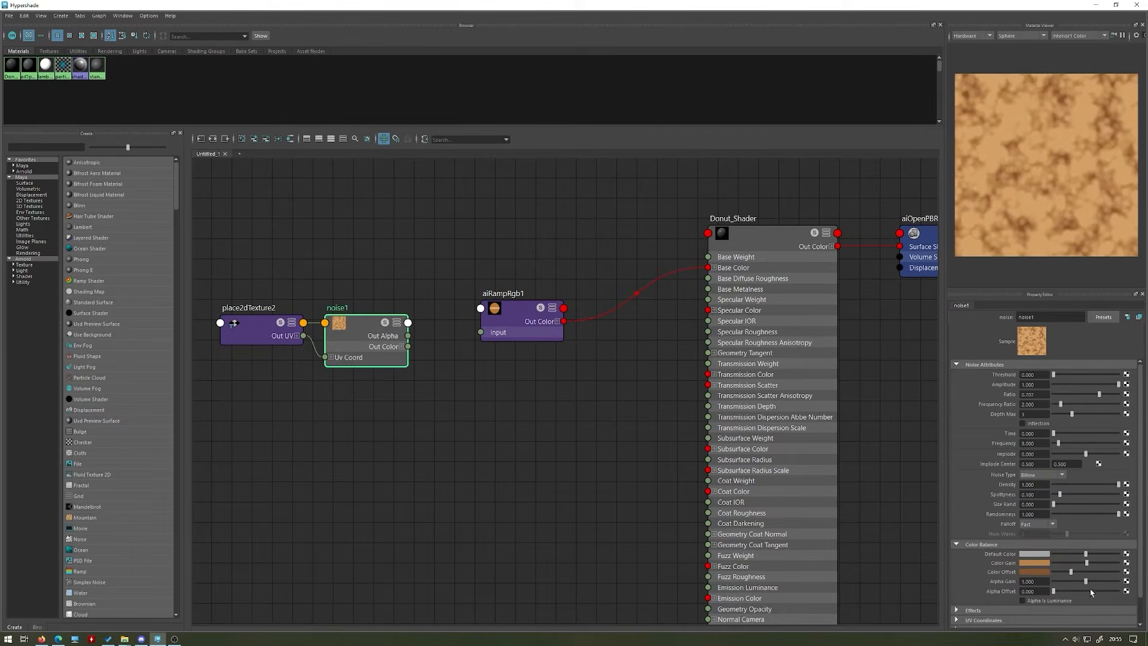
{"action": "left_click_drag", "start_coordinate": [1087, 564], "coordinate": [1075, 565]}
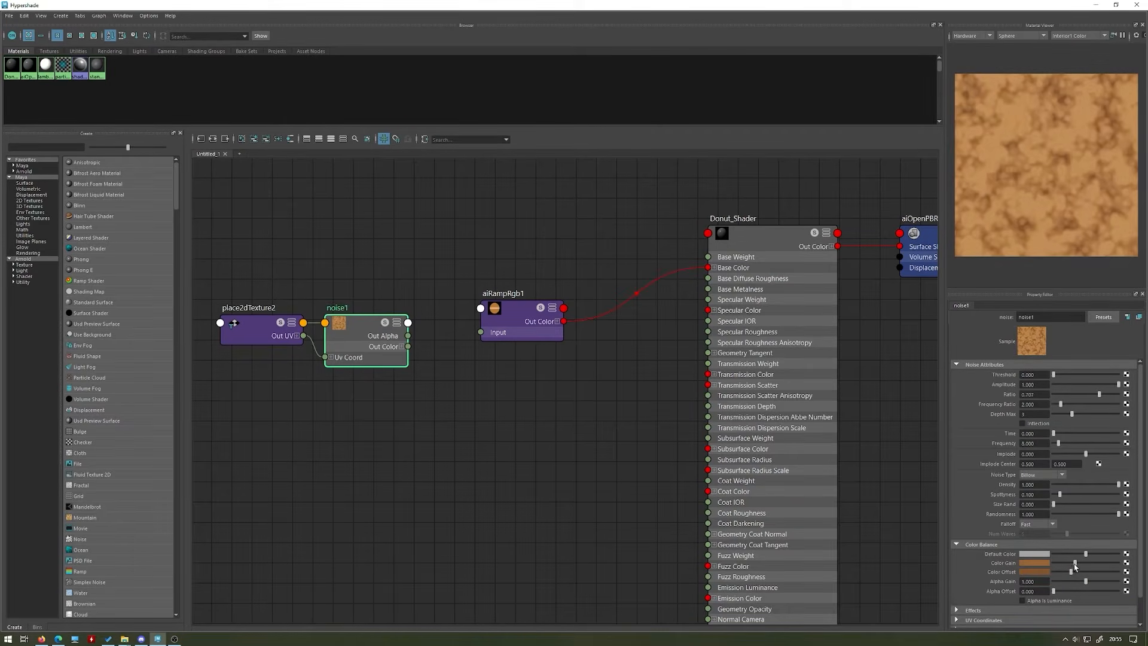
{"action": "key", "text": "ctrl+z"}
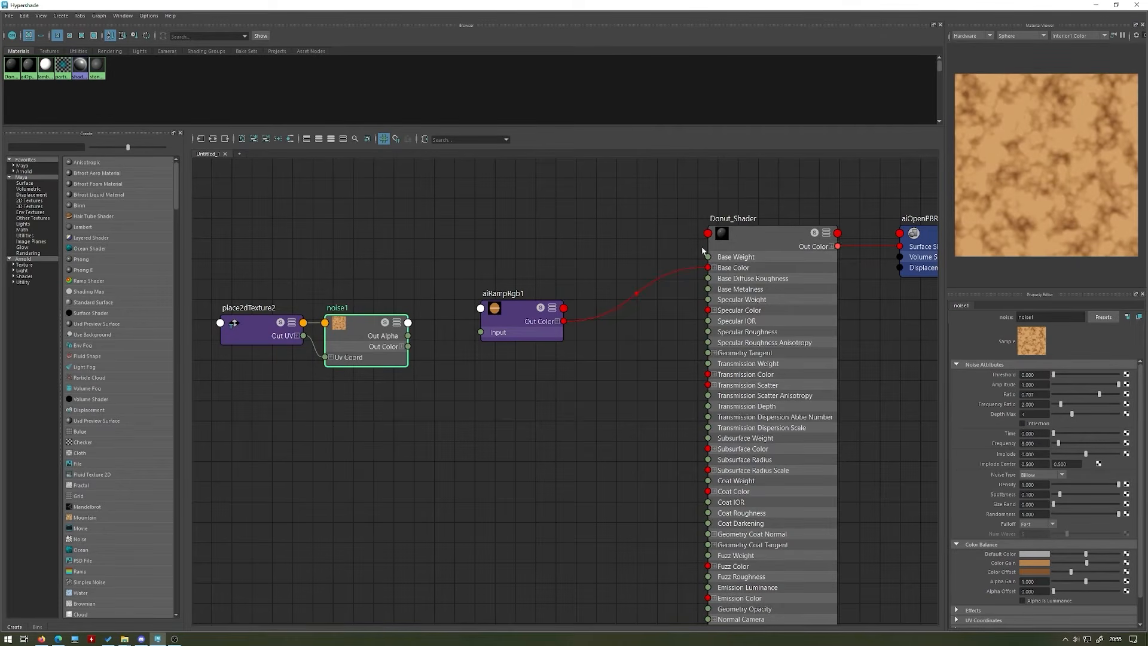
- Connect the noise1 texture's Out Color to the colours of both outer brown stops of aiRampRgb1
{"action": "left_click", "coordinate": [507, 334]}
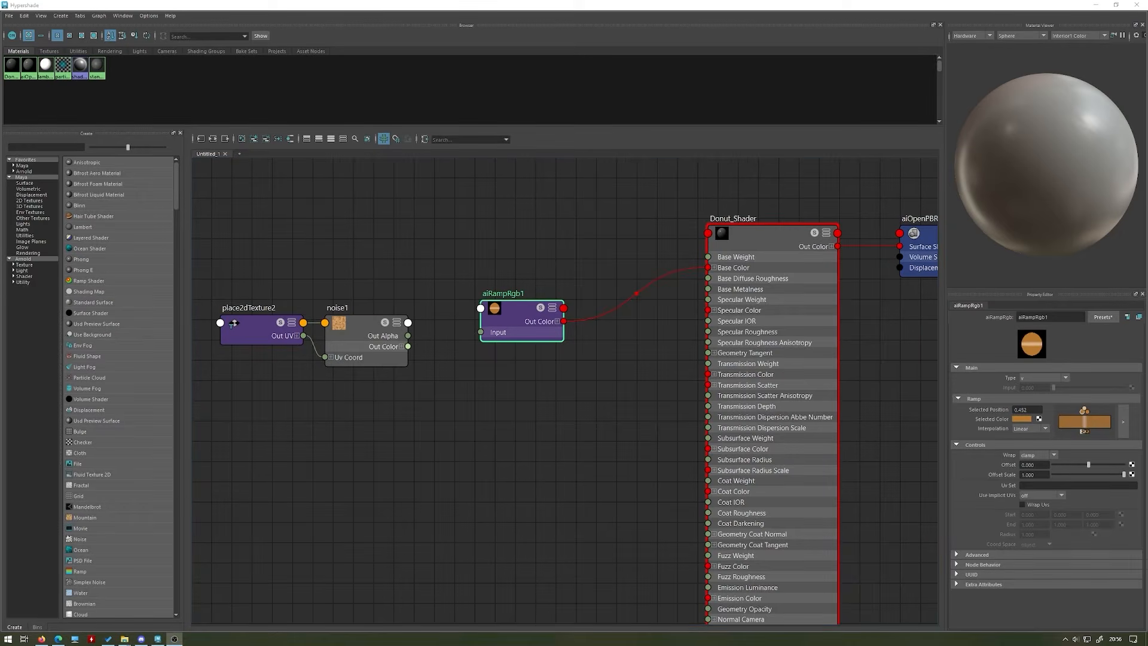
{"action": "left_click", "coordinate": [1081, 414]}
{"action": "left_click", "coordinate": [1085, 426]}
{"action": "left_click", "coordinate": [1082, 412]}
{"action": "middle_click_drag", "start_coordinate": [1001, 411], "coordinate": [1021, 419]}
{"action": "left_click", "coordinate": [1088, 412]}
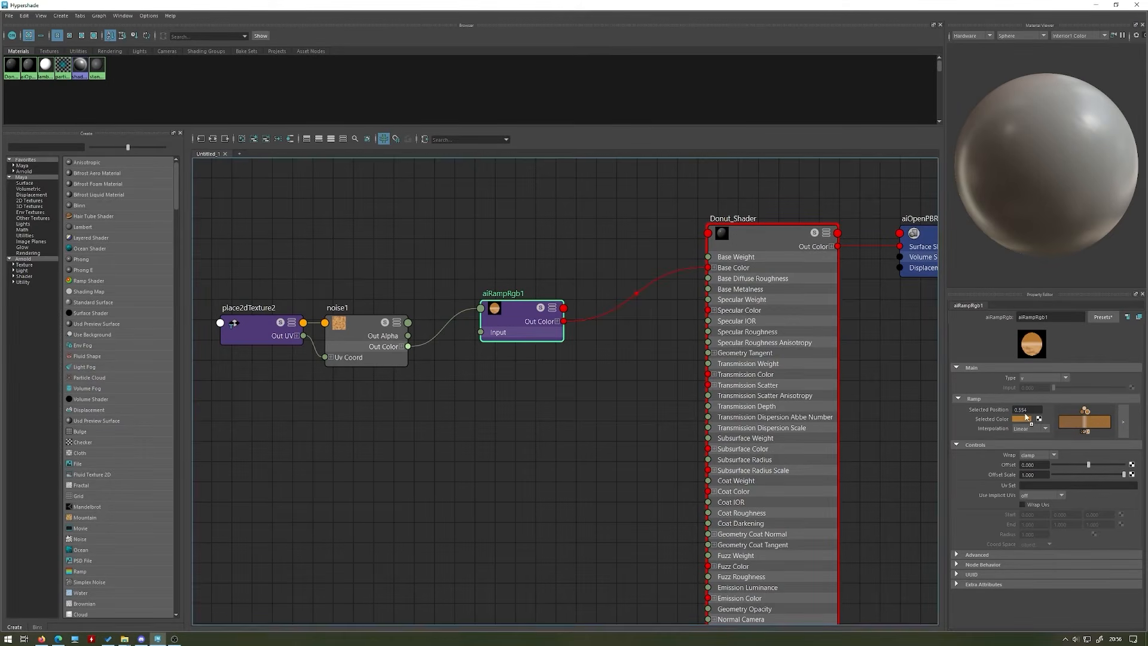
{"action": "left_click", "coordinate": [346, 335]}
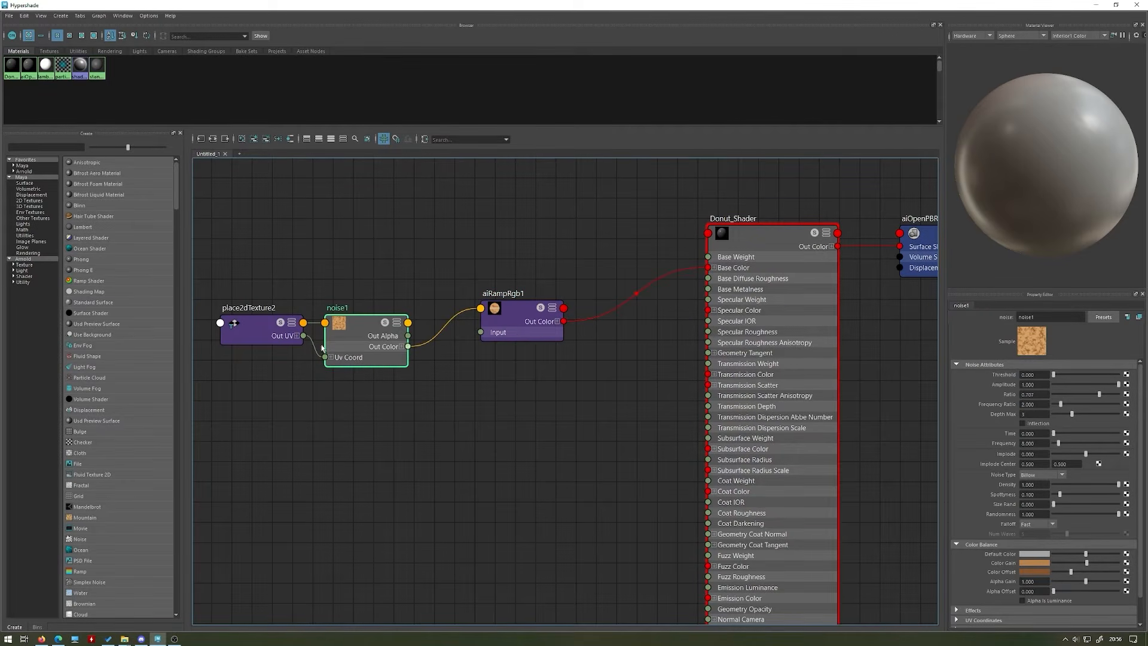
{"action": "left_click", "coordinate": [515, 326]}
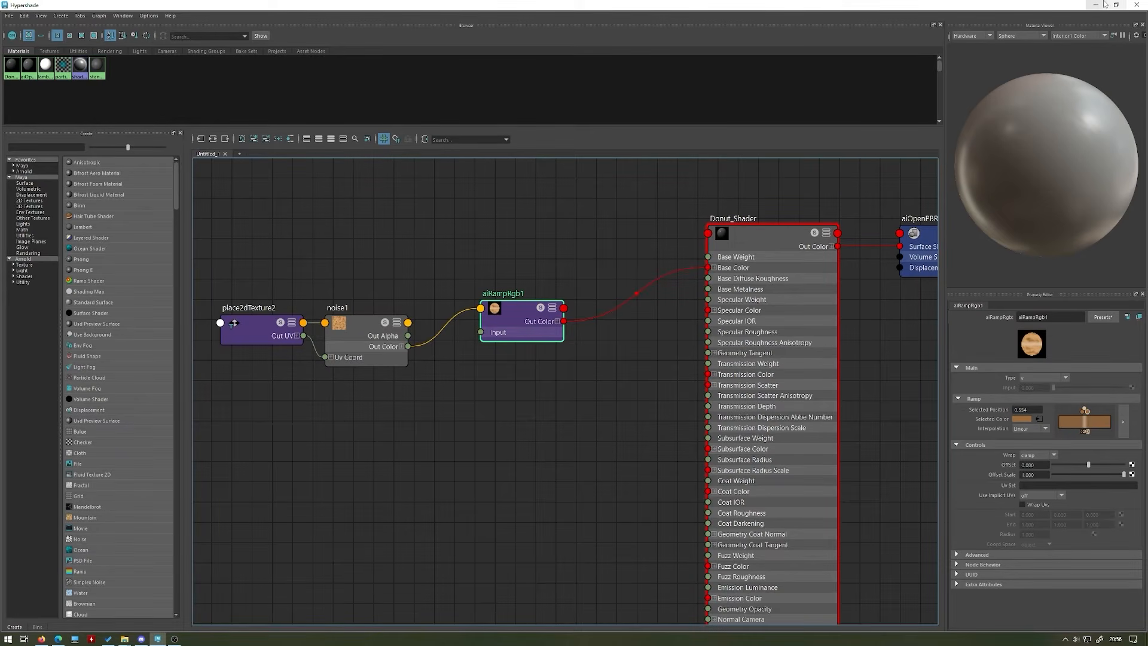
- Select the noise1 texture, minimise the Hypershade and set the noise's Color Gain to the recent darker brown
{"action": "left_click", "coordinate": [346, 333]}
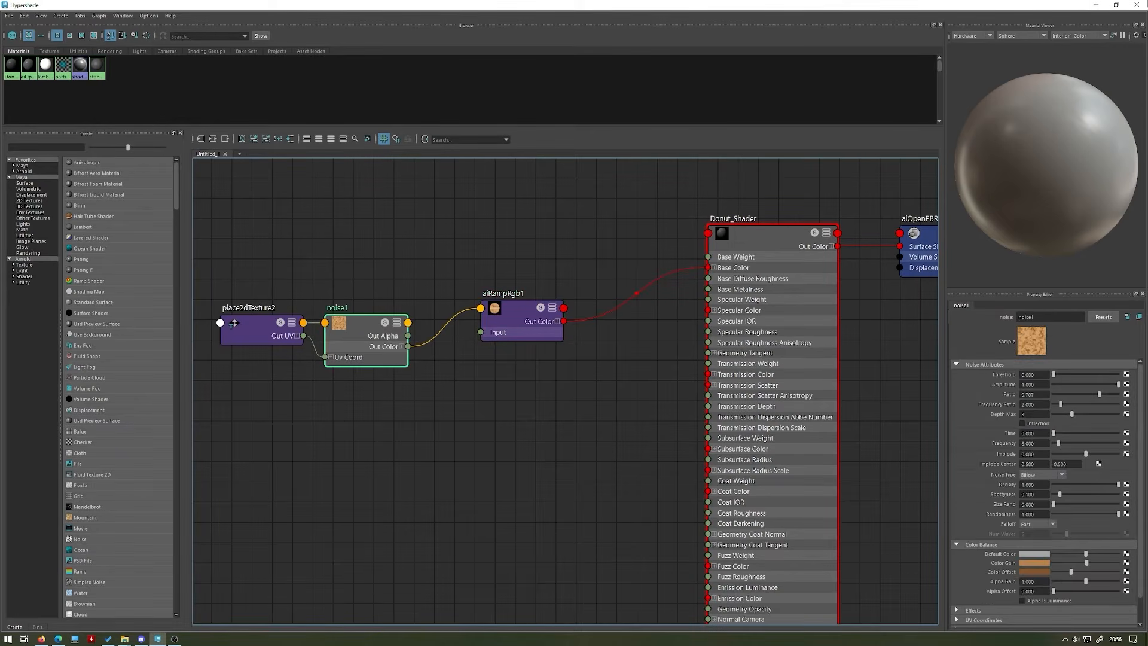
{"action": "left_click", "coordinate": [1096, 5]}
{"action": "left_click_drag", "start_coordinate": [469, 236], "coordinate": [589, 272], "text": "alt"}
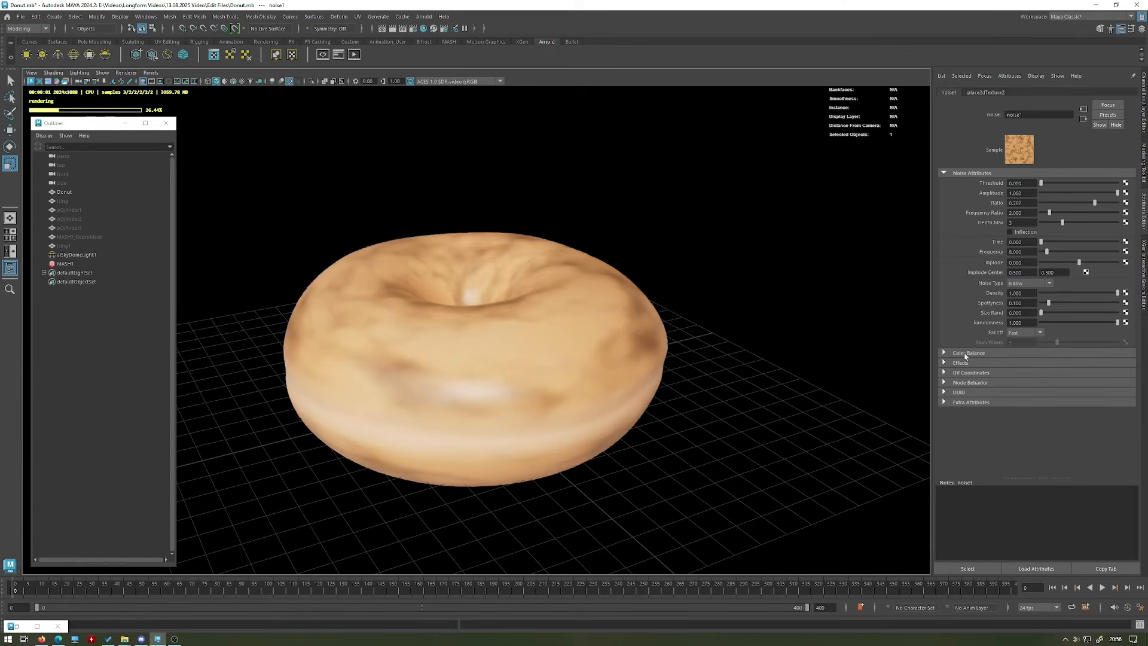
{"action": "left_click", "coordinate": [964, 355]}
{"action": "left_click", "coordinate": [1024, 368]}
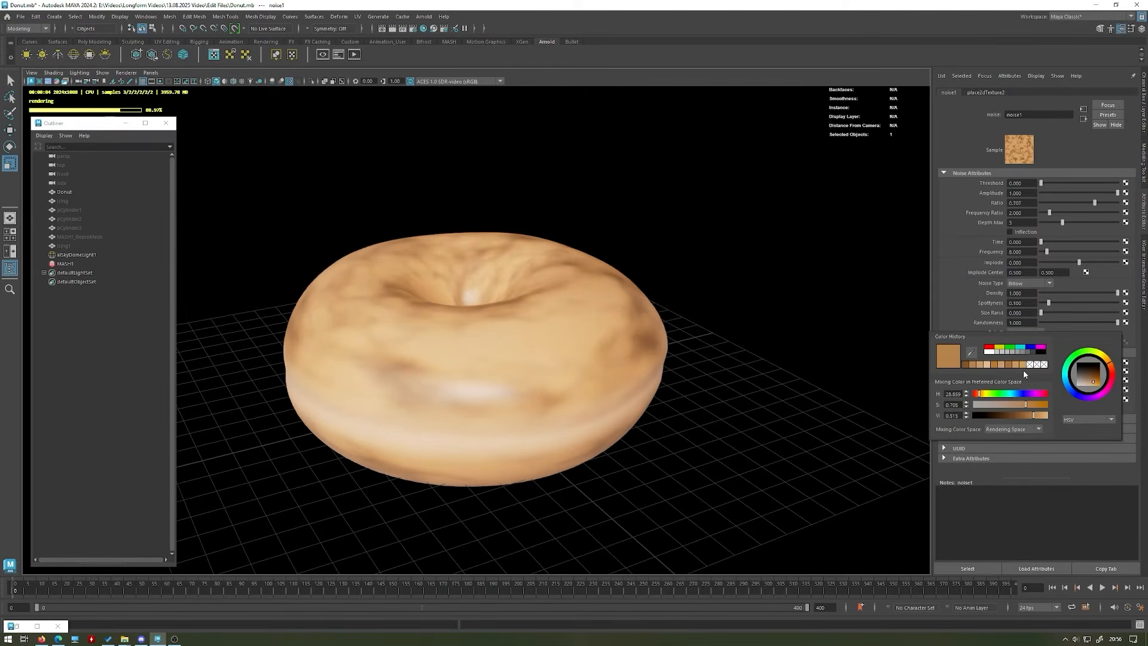
{"action": "left_click", "coordinate": [975, 366]}
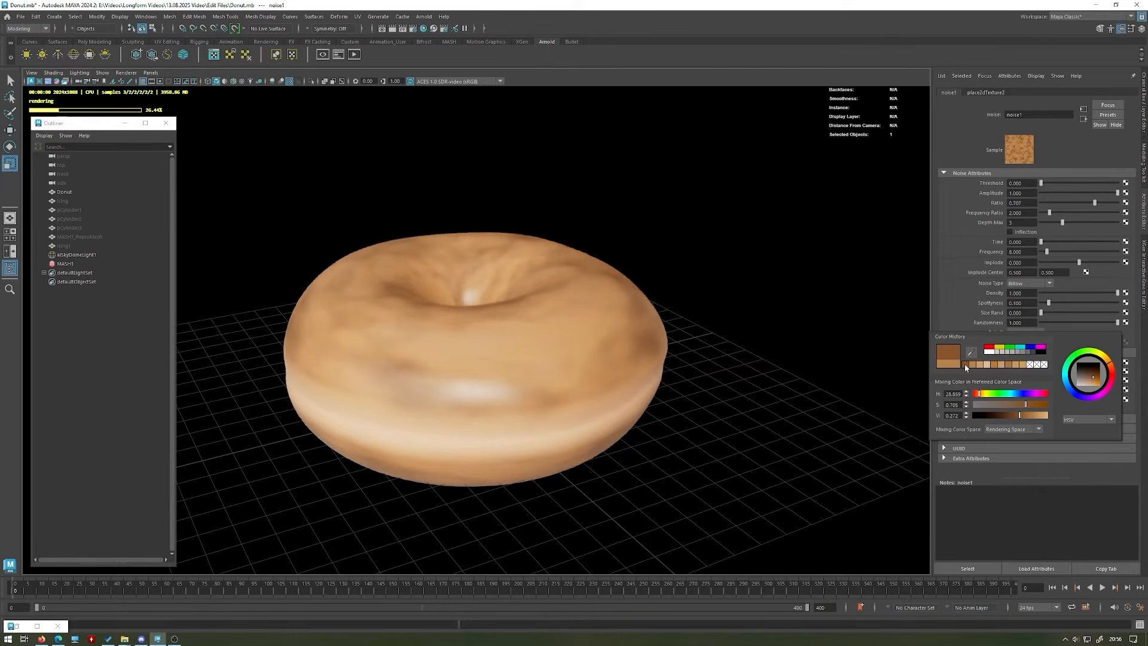
- Increase the saturation of the noise texture's Color Offset brown
{"action": "left_click", "coordinate": [1023, 380]}
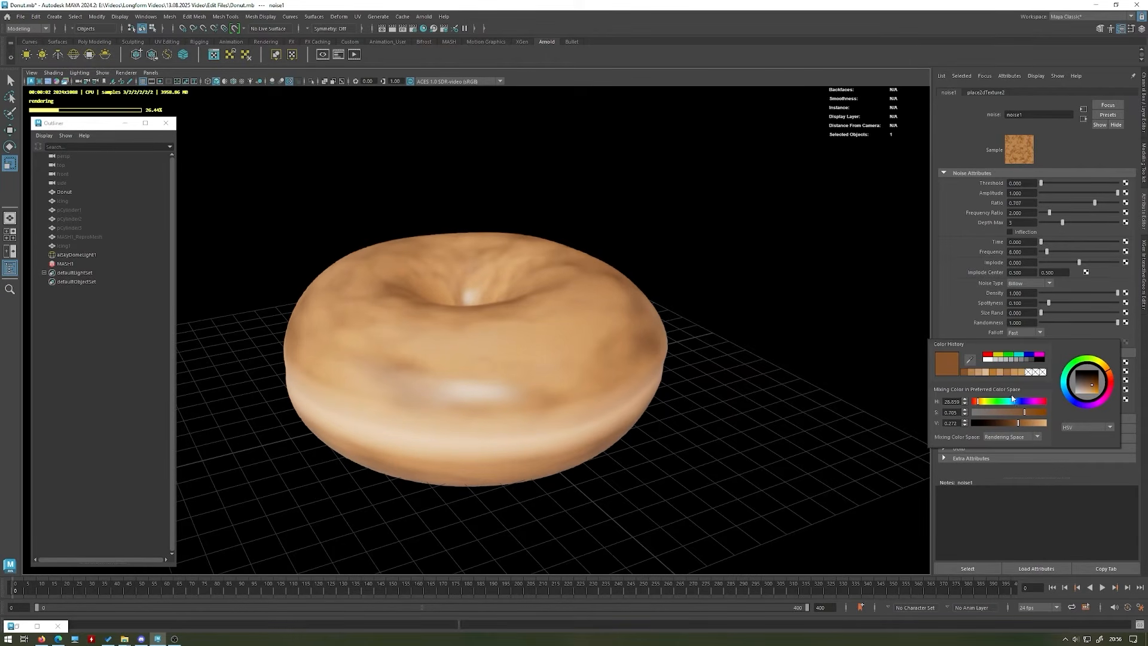
{"action": "left_click_drag", "start_coordinate": [1026, 409], "coordinate": [1036, 413]}
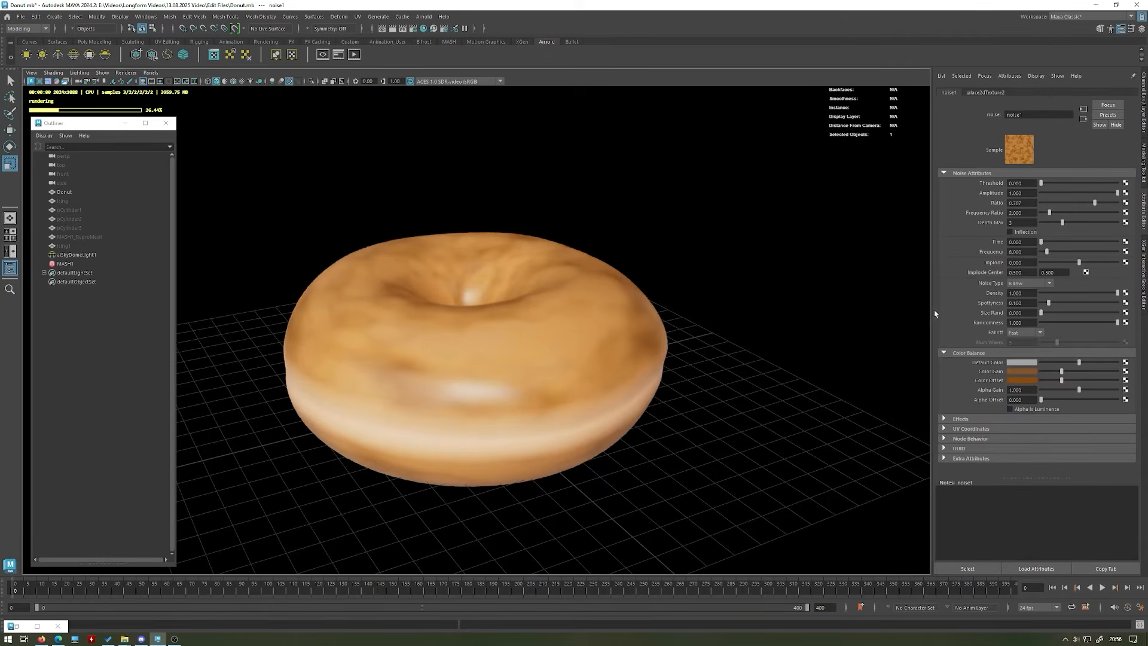
{"action": "left_click", "coordinate": [1024, 381]}
- Lower the noise texture's Frequency to 4.142 and raise its Threshold to 0.308
{"action": "mouse_move", "coordinate": [1046, 252]}
{"action": "left_mouse_down"}
{"action": "mouse_move", "coordinate": [1073, 254]}
{"action": "mouse_move", "coordinate": [1044, 252]}
{"action": "left_mouse_up"}
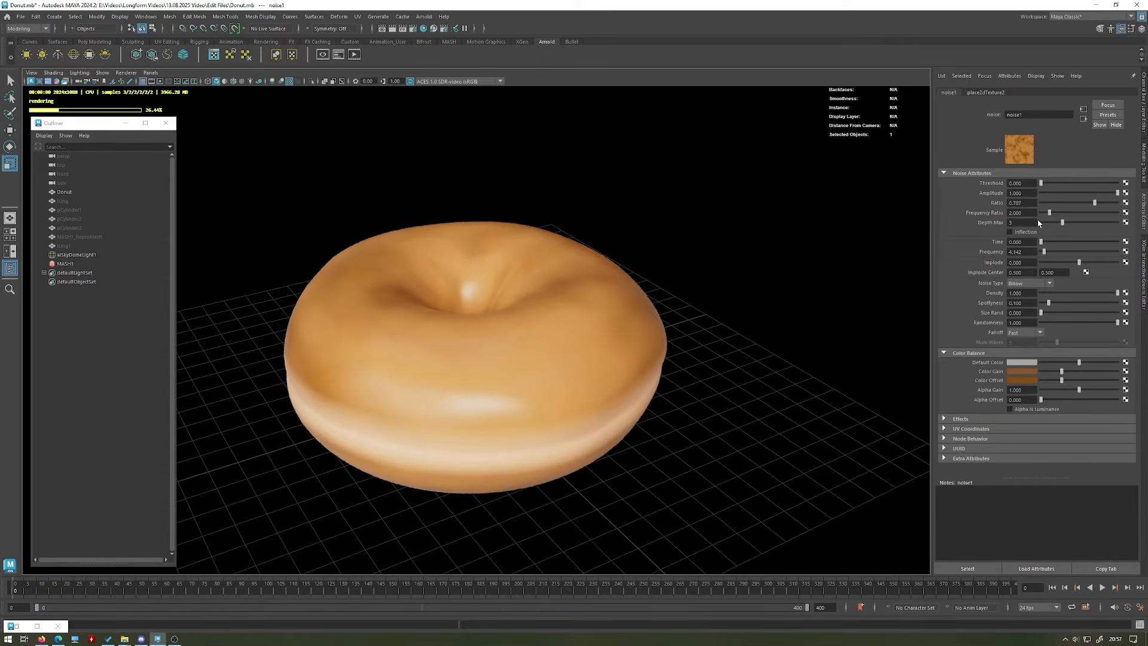
{"action": "mouse_move", "coordinate": [1043, 185]}
{"action": "left_mouse_down"}
{"action": "mouse_move", "coordinate": [1107, 184]}
{"action": "mouse_move", "coordinate": [1049, 183]}
{"action": "left_mouse_up"}
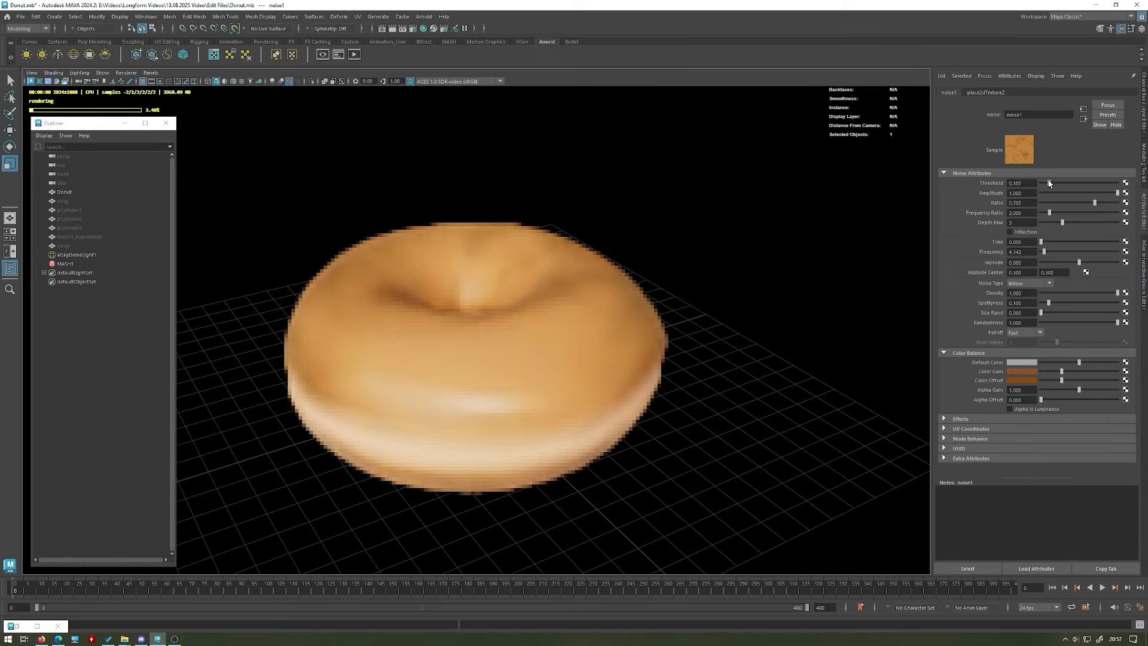
{"action": "left_click_drag", "start_coordinate": [701, 246], "coordinate": [745, 225], "text": "alt"}
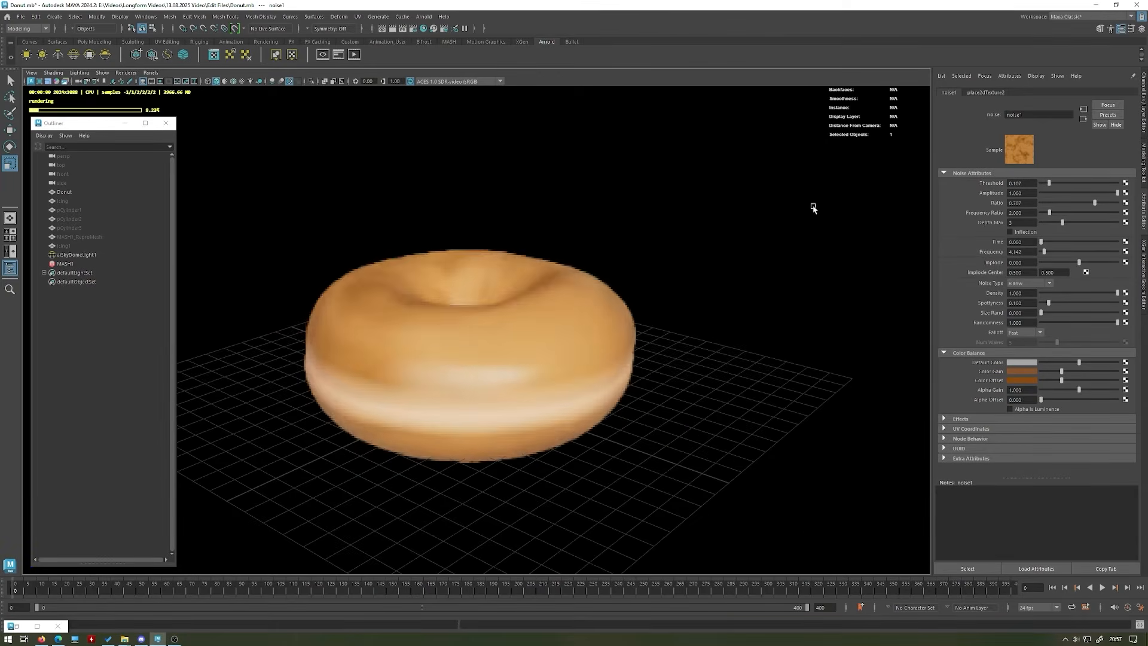
{"action": "left_click_drag", "start_coordinate": [1050, 183], "coordinate": [1147, 190]}
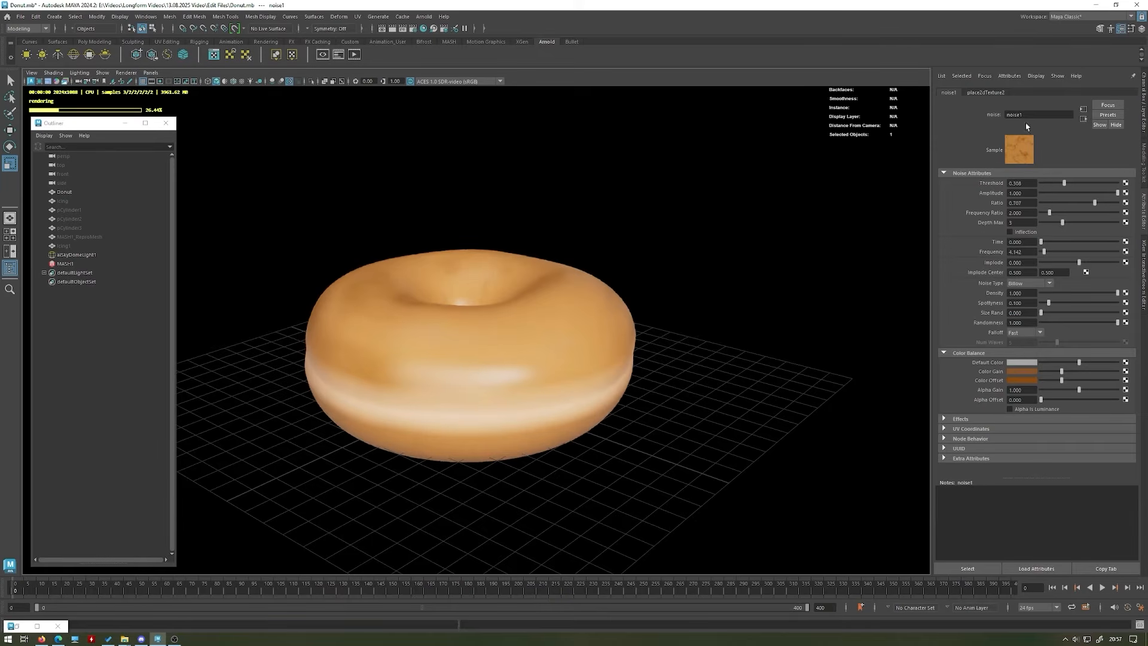
- Try a higher Frequency Ratio and the maximum Depth Max on the noise texture, undoing each change
{"action": "left_click_drag", "start_coordinate": [1051, 213], "coordinate": [1065, 214]}
{"action": "key", "text": "ctrl+z"}
{"action": "left_click_drag", "start_coordinate": [1062, 222], "coordinate": [1126, 225]}
{"action": "scroll", "coordinate": [726, 271], "scroll_direction": "up", "scroll_amount": 2}
{"action": "left_click_drag", "start_coordinate": [725, 270], "coordinate": [743, 356], "text": "alt"}
{"action": "scroll", "coordinate": [743, 355], "scroll_direction": "up", "scroll_amount": 2}
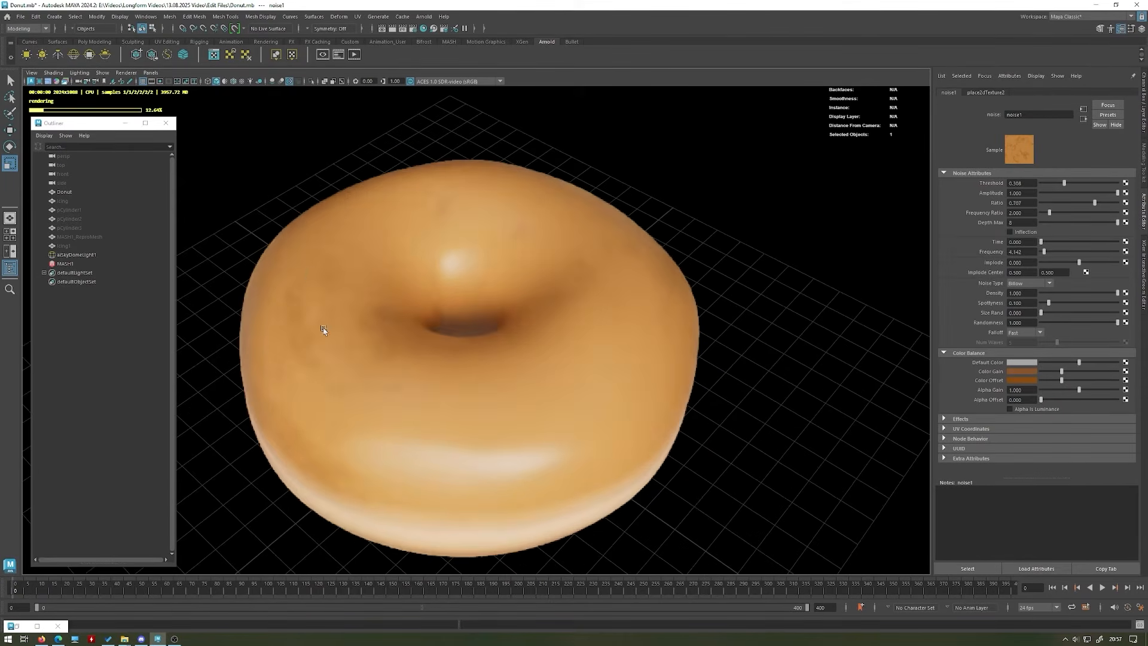
{"action": "key", "text": "ctrl+z"}
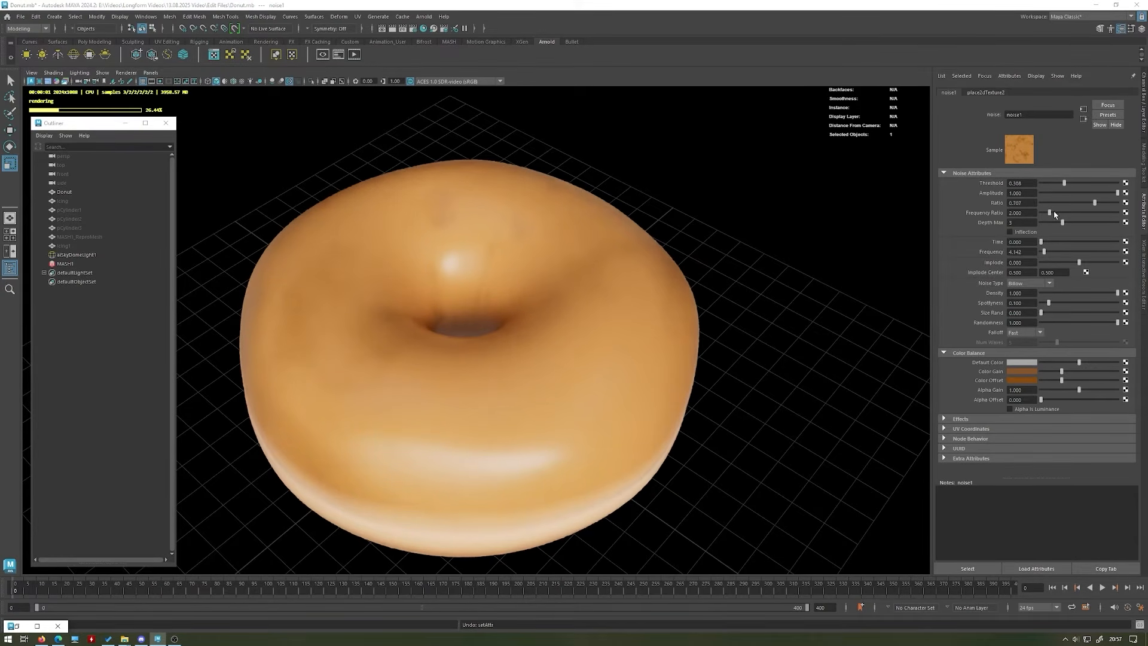
- Set the noise texture's Depth Max to 4 and shift its Color Offset to a redder brown, checking the donut
{"action": "left_click_drag", "start_coordinate": [1068, 223], "coordinate": [1077, 225]}
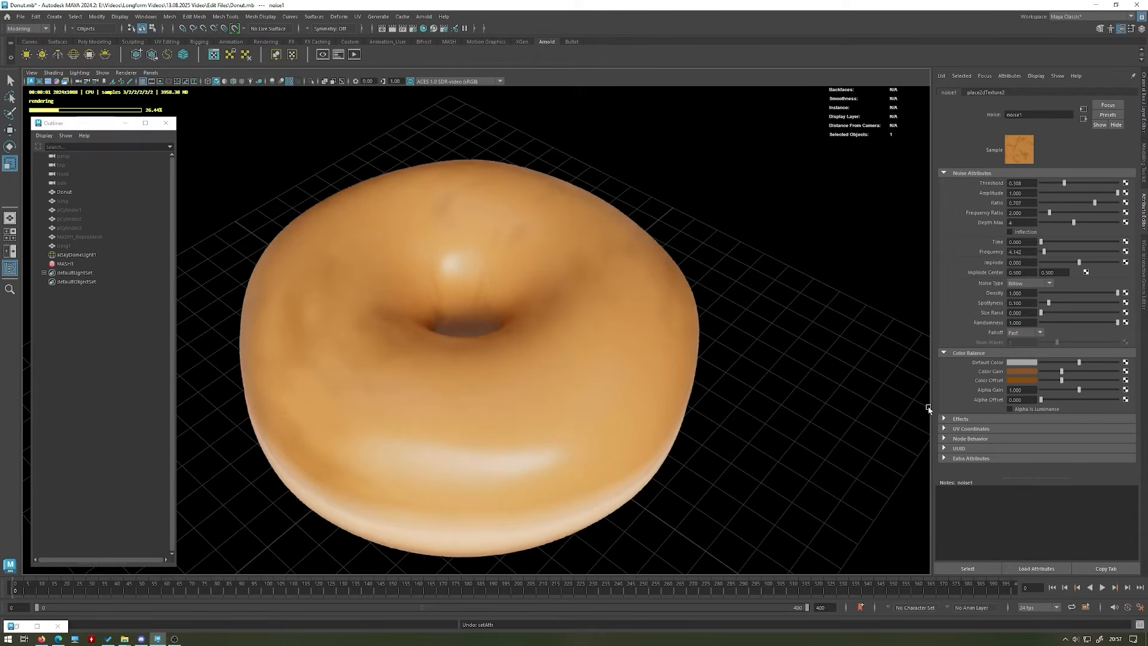
{"action": "left_click", "coordinate": [1022, 380]}
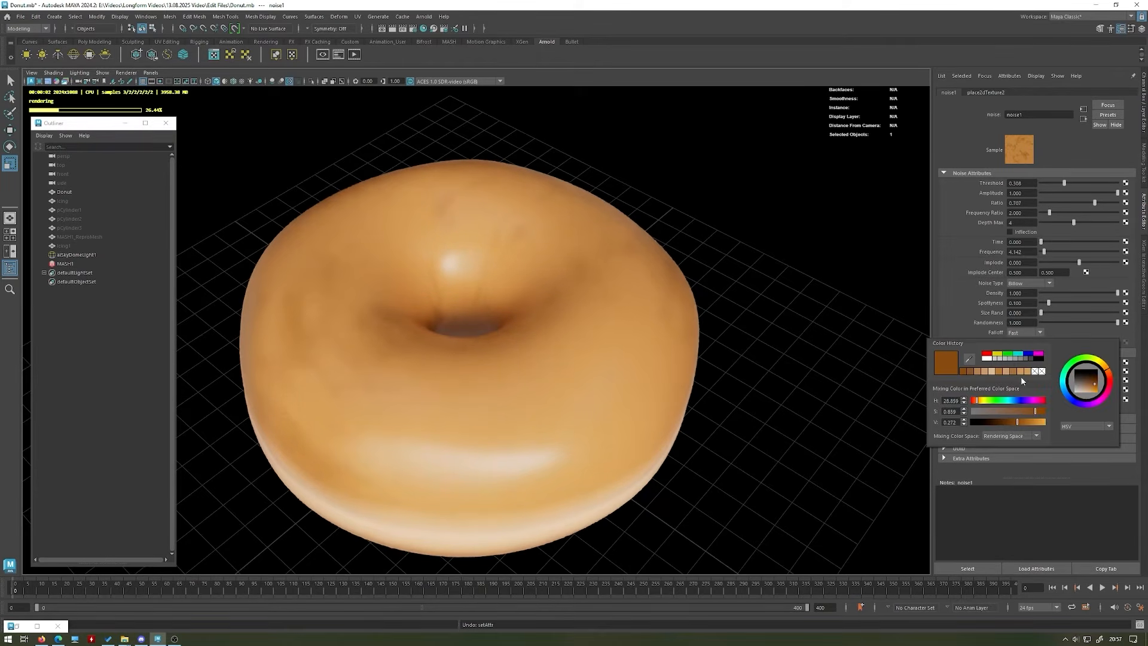
{"action": "left_click", "coordinate": [1114, 369]}
{"action": "left_click_drag", "start_coordinate": [820, 321], "coordinate": [541, 275], "text": "alt"}
{"action": "left_click_drag", "start_coordinate": [440, 252], "coordinate": [539, 246], "text": "alt"}
{"action": "scroll", "coordinate": [552, 241], "scroll_direction": "down", "scroll_amount": 3}
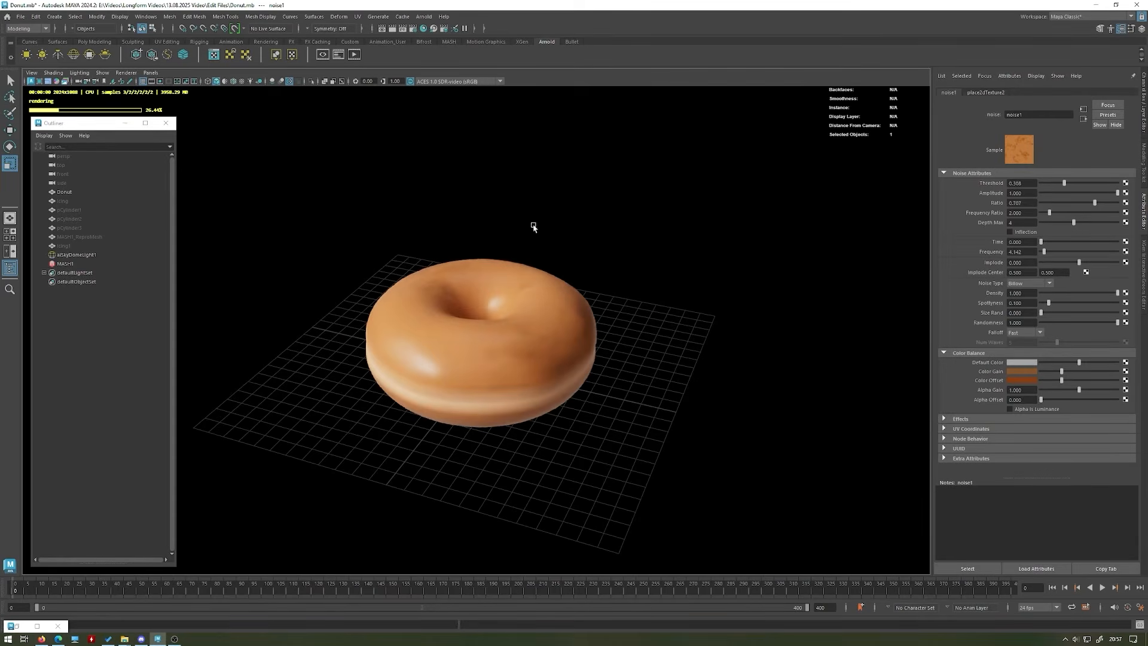
{"action": "scroll", "coordinate": [663, 346], "scroll_direction": "up", "scroll_amount": 4}
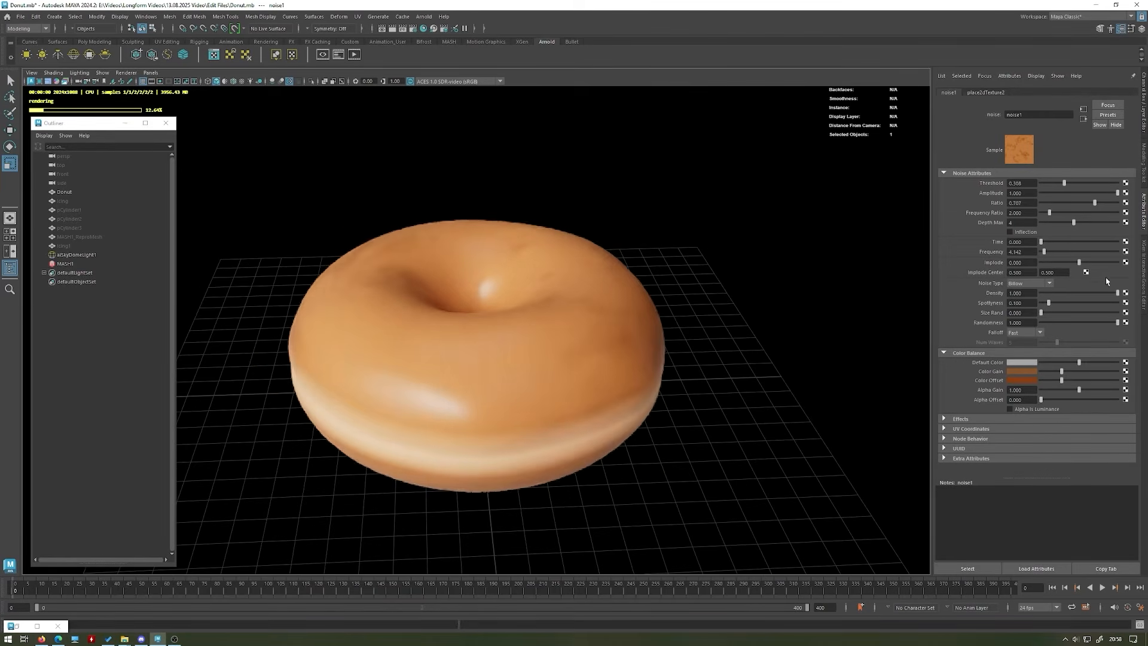
- Change the noise type to Perlin Noise and check the donut from the side, below and above
{"action": "left_click", "coordinate": [1033, 284]}
{"action": "left_click", "coordinate": [1032, 293]}
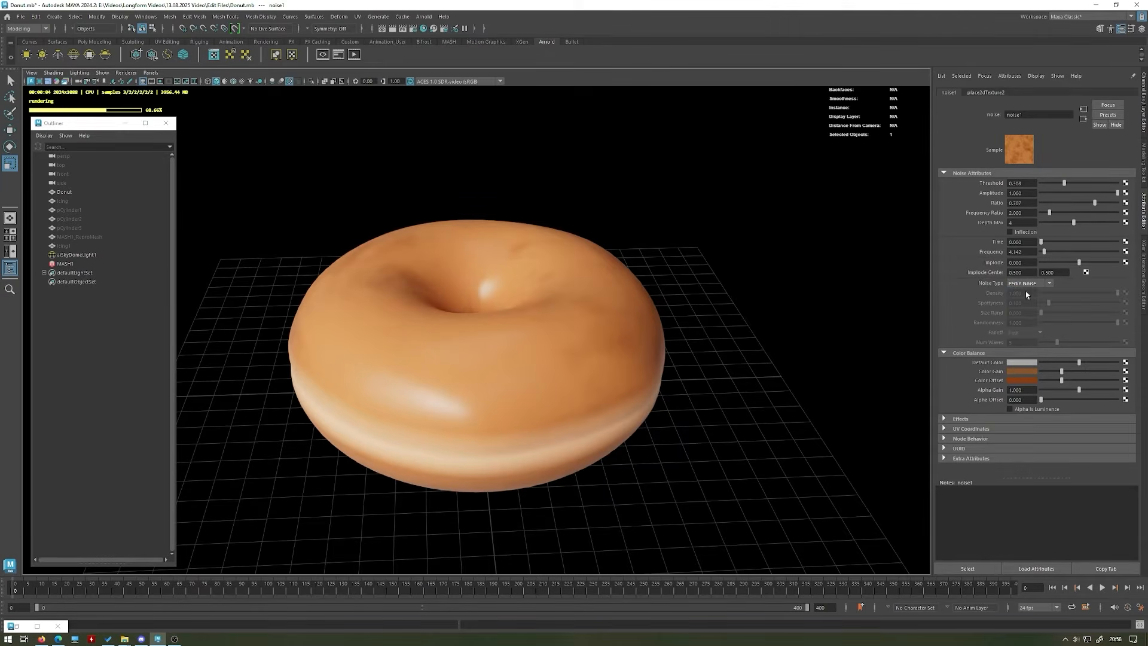
{"action": "left_click_drag", "start_coordinate": [543, 260], "coordinate": [507, 276], "text": "alt"}
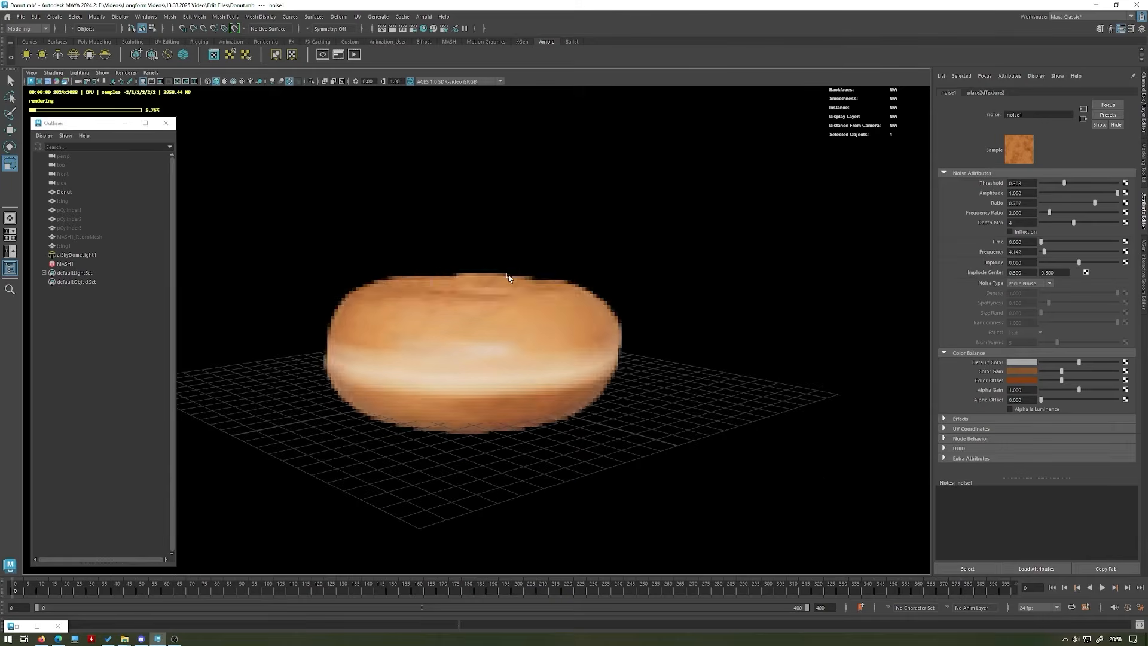
{"action": "left_click_drag", "start_coordinate": [594, 249], "coordinate": [587, 213], "text": "alt"}
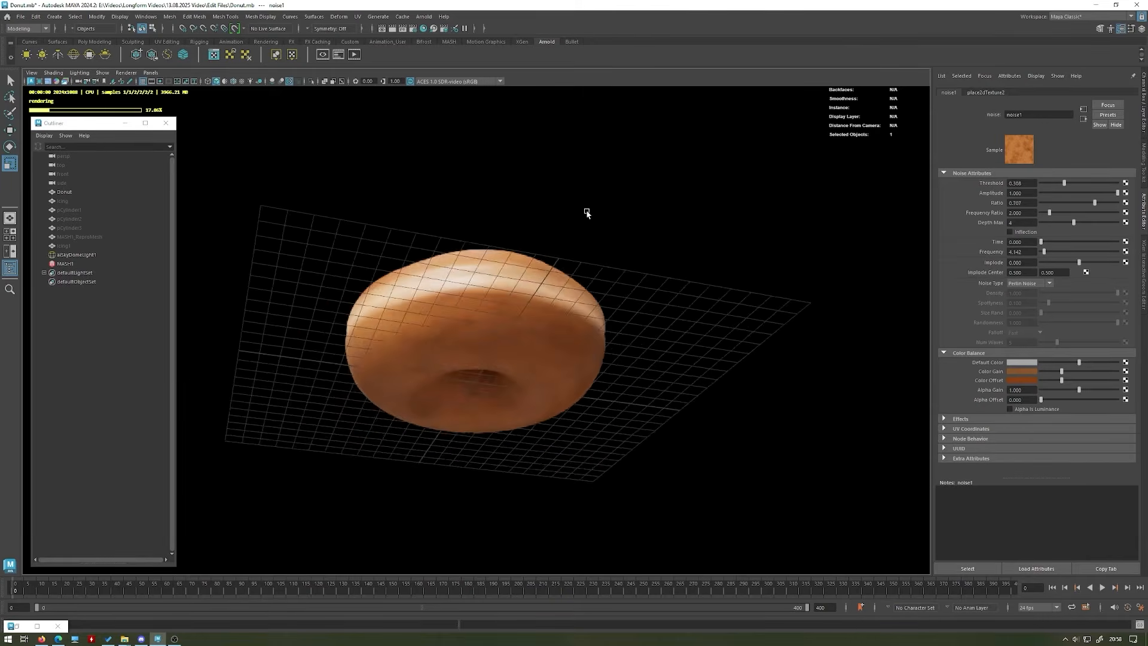
{"action": "right_click_drag", "start_coordinate": [625, 246], "coordinate": [650, 221], "text": "alt"}
{"action": "left_click_drag", "start_coordinate": [659, 185], "coordinate": [634, 277], "text": "alt"}
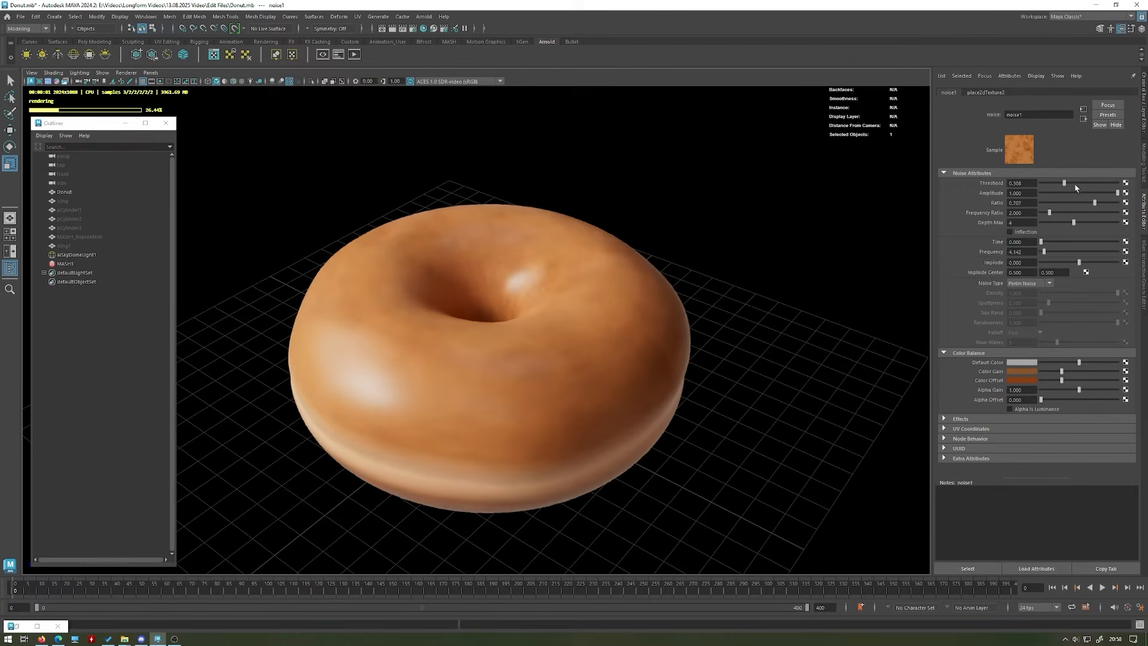
- Lower the noise texture's Amplitude to 0.420 and check the donut from several angles
{"action": "left_click_drag", "start_coordinate": [1104, 193], "coordinate": [1096, 194]}
{"action": "left_click_drag", "start_coordinate": [738, 223], "coordinate": [764, 246], "text": "alt"}
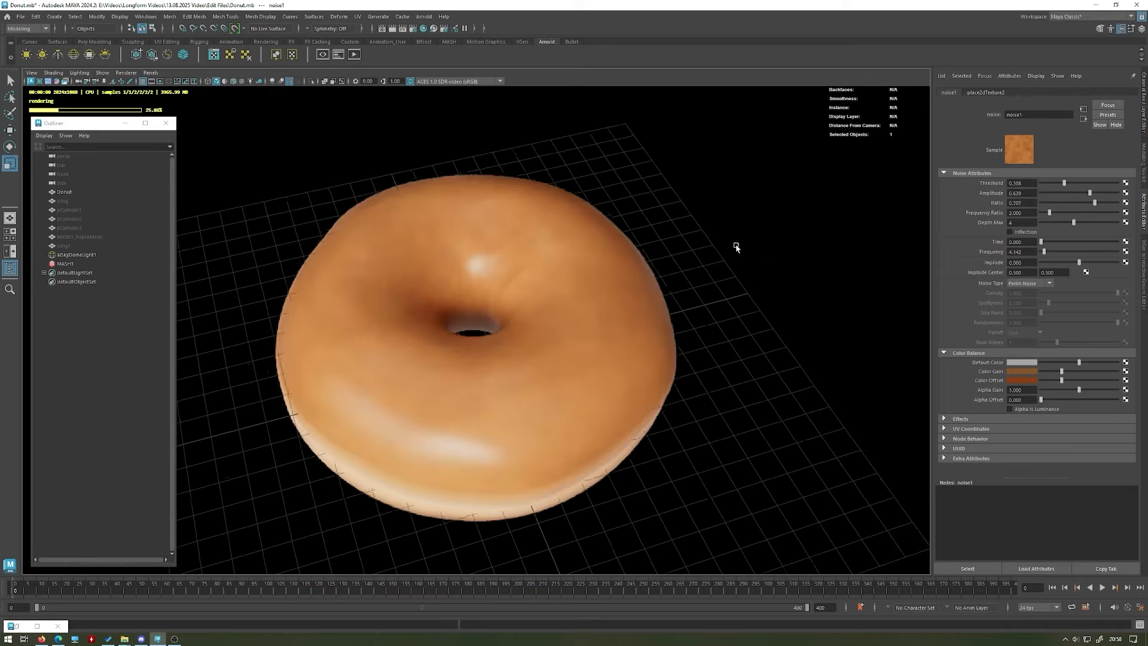
{"action": "left_click_drag", "start_coordinate": [1090, 192], "coordinate": [1074, 193]}
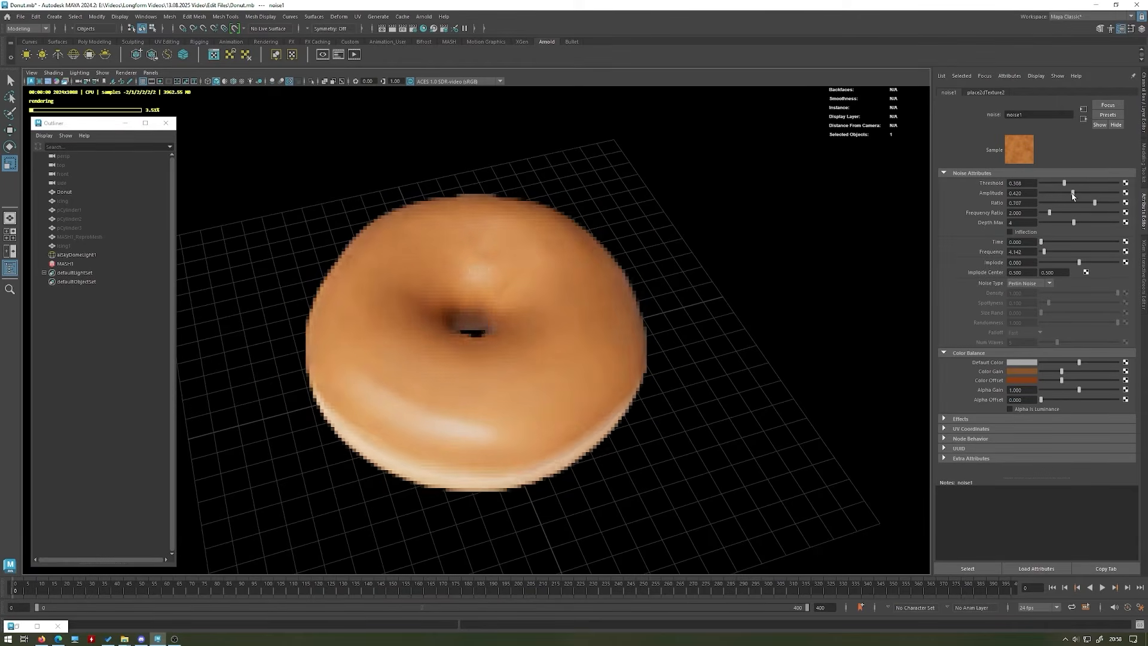
{"action": "left_click_drag", "start_coordinate": [740, 254], "coordinate": [697, 244], "text": "alt"}
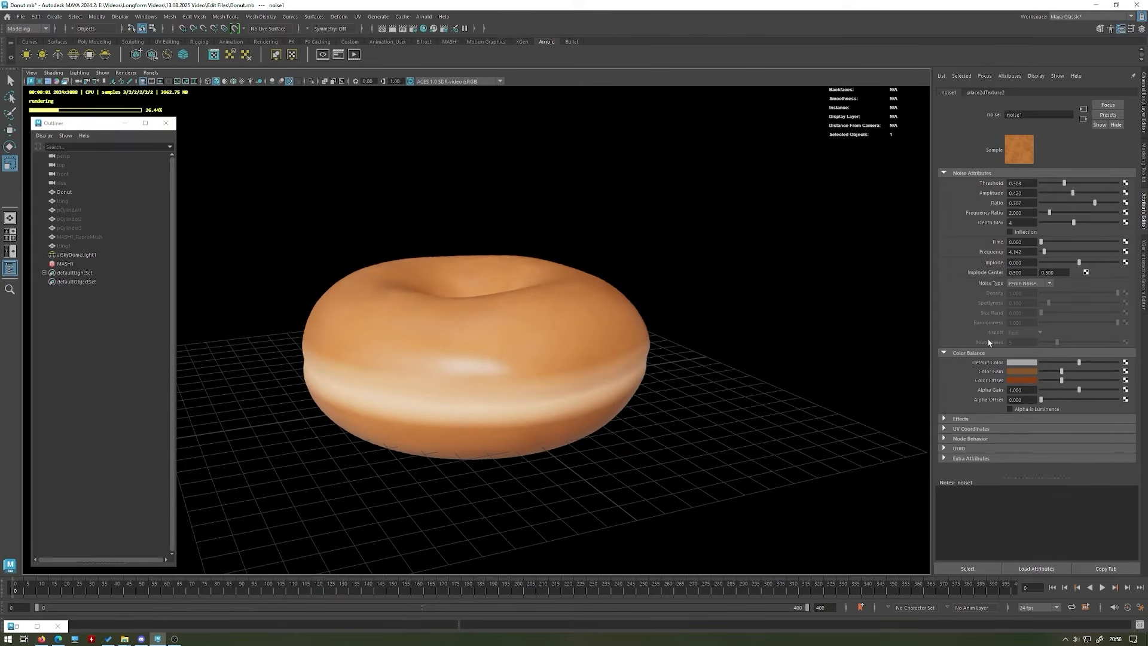
- Make the noise texture's Color Gain slightly brighter and more saturated, and deselect the texture
{"action": "left_click", "coordinate": [1029, 379]}
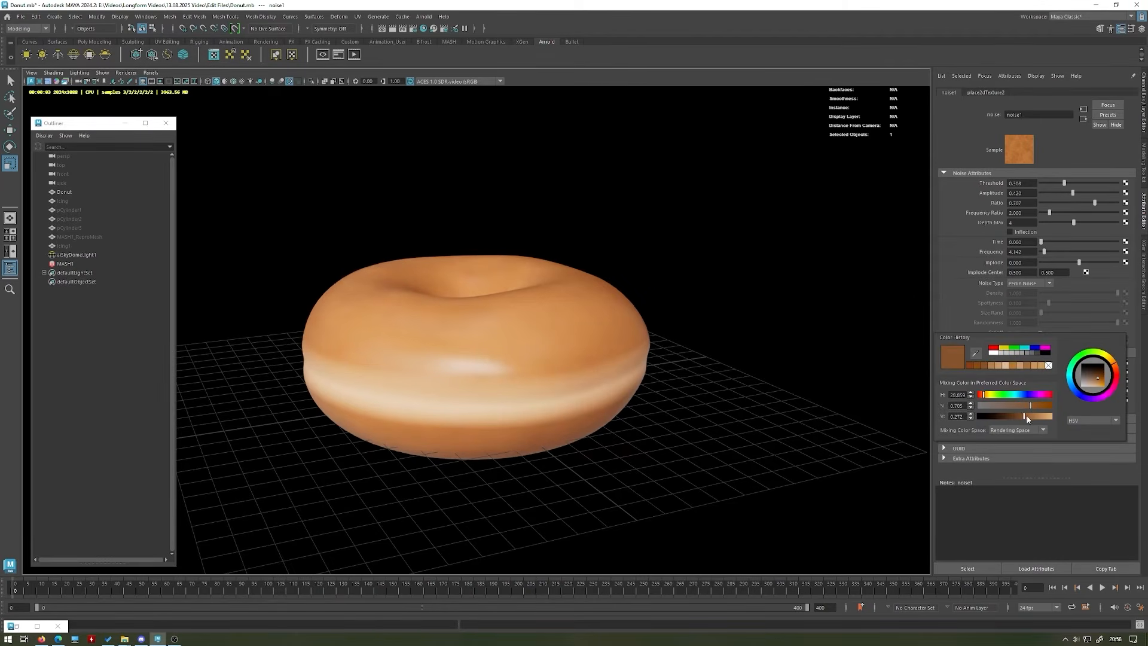
{"action": "left_click_drag", "start_coordinate": [1028, 416], "coordinate": [1039, 405]}
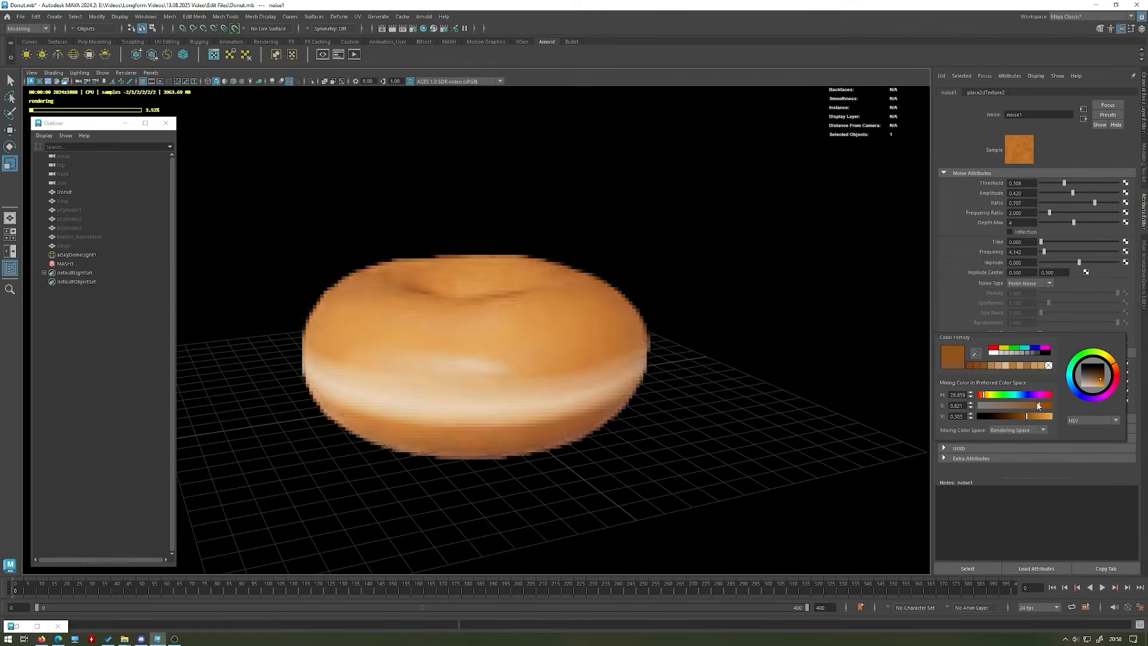
{"action": "left_click", "coordinate": [761, 300]}
- Examine the noise-coloured donut's surface and pale middle band up close and from all around
{"action": "left_click_drag", "start_coordinate": [761, 300], "coordinate": [503, 241], "text": "alt"}
{"action": "scroll", "coordinate": [592, 334], "scroll_direction": "down", "scroll_amount": 4}
{"action": "scroll", "coordinate": [493, 424], "scroll_direction": "up", "scroll_amount": 4}
{"action": "scroll", "coordinate": [587, 300], "scroll_direction": "down", "scroll_amount": 4}
{"action": "left_click_drag", "start_coordinate": [366, 239], "coordinate": [450, 282], "text": "alt"}
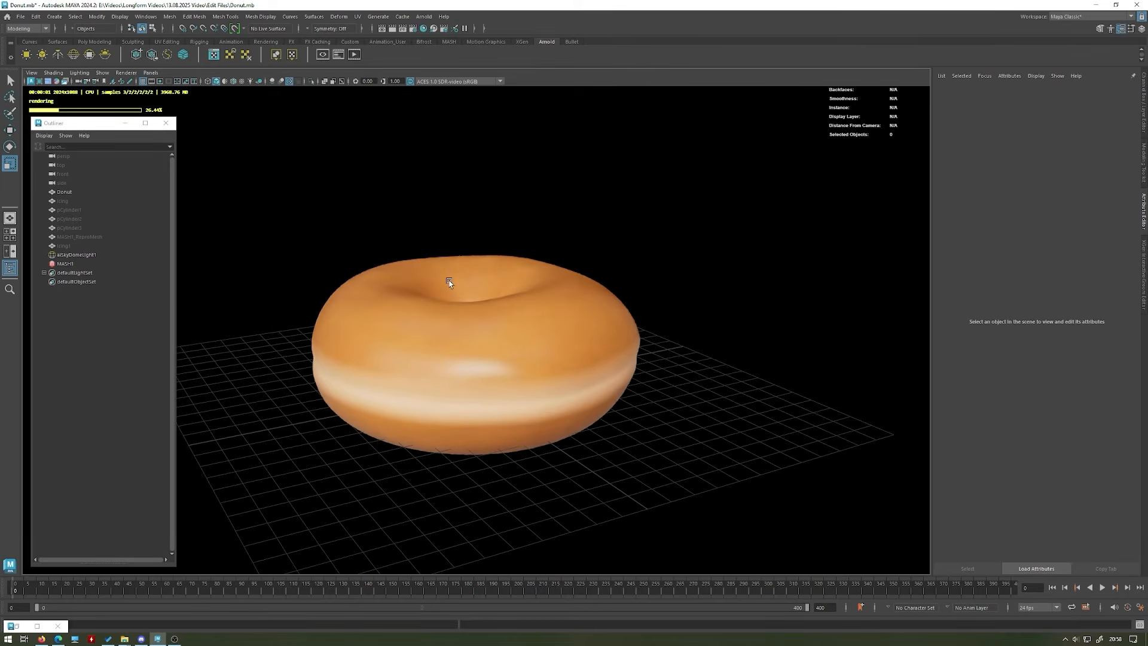
{"action": "right_click_drag", "start_coordinate": [350, 239], "coordinate": [469, 397], "text": "alt"}
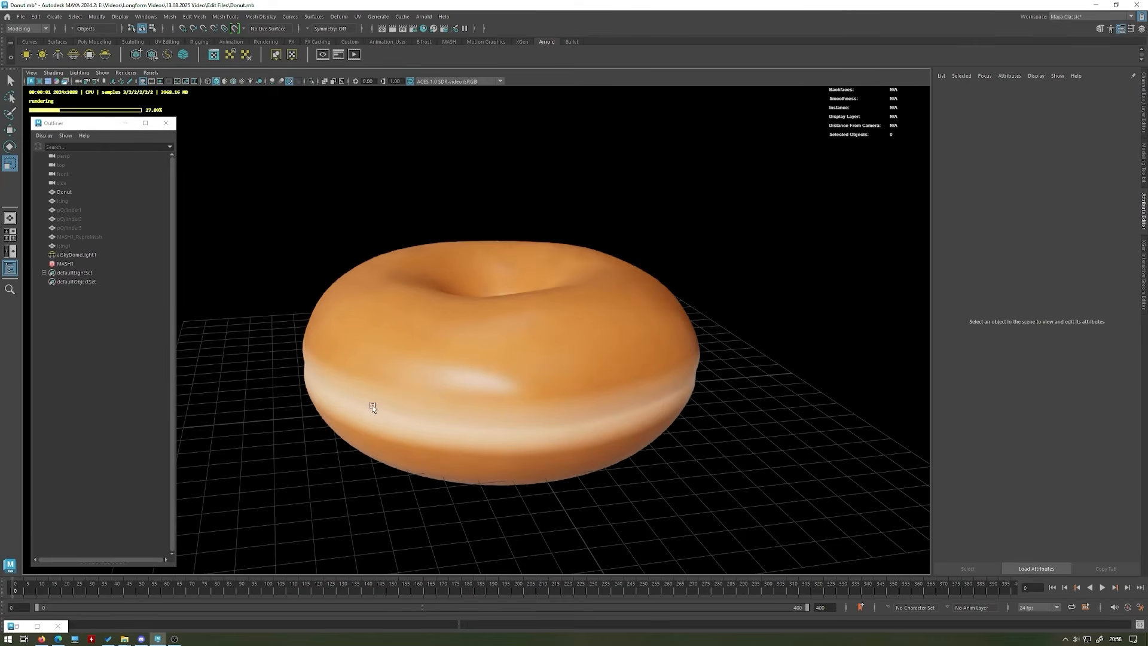
{"action": "left_click_drag", "start_coordinate": [536, 344], "coordinate": [611, 317], "text": "alt"}
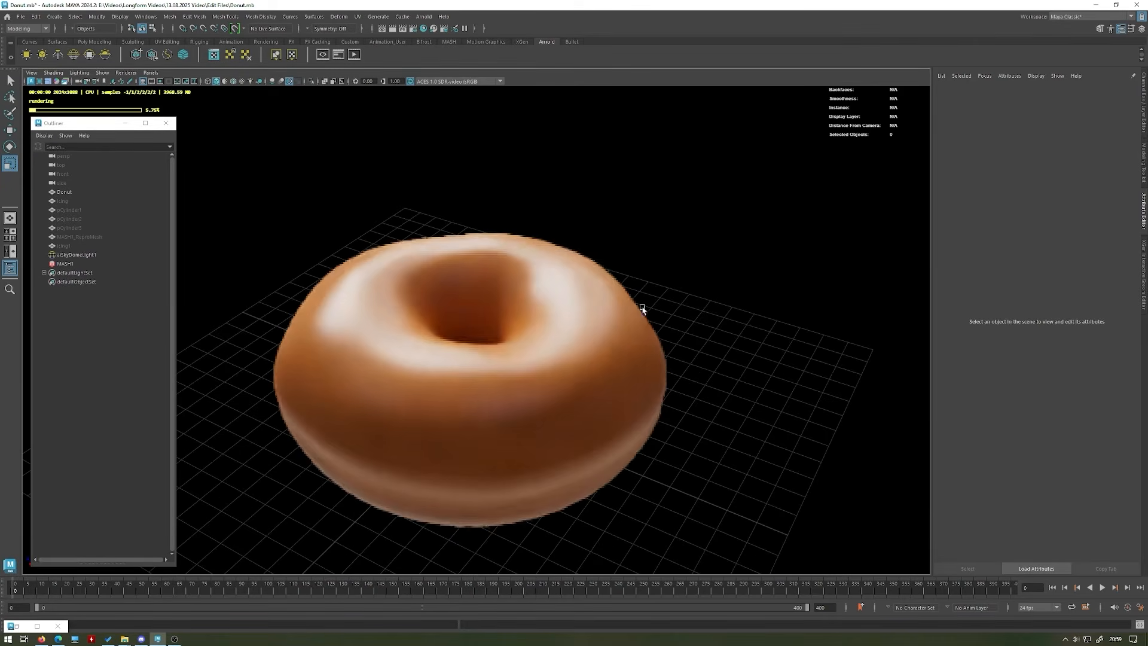
{"action": "left_click_drag", "start_coordinate": [727, 277], "coordinate": [177, 441], "text": "alt"}
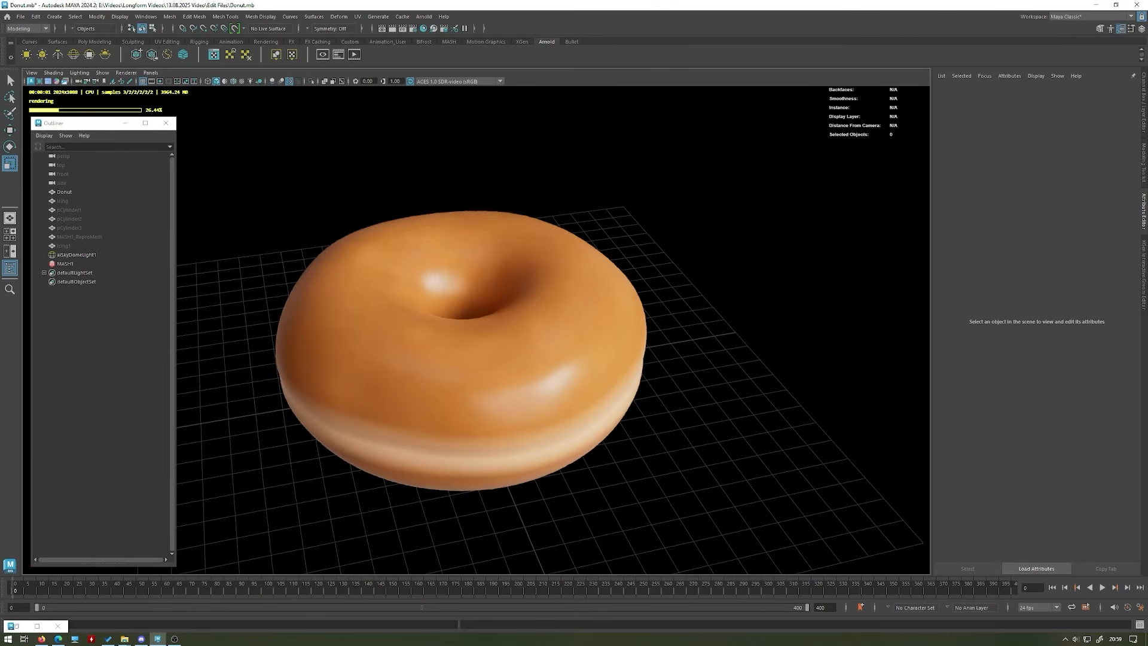
- Bring back the Hypershade and add a second Noise texture in free space below aiRampRgb1
{"action": "double_click", "coordinate": [22, 627]}
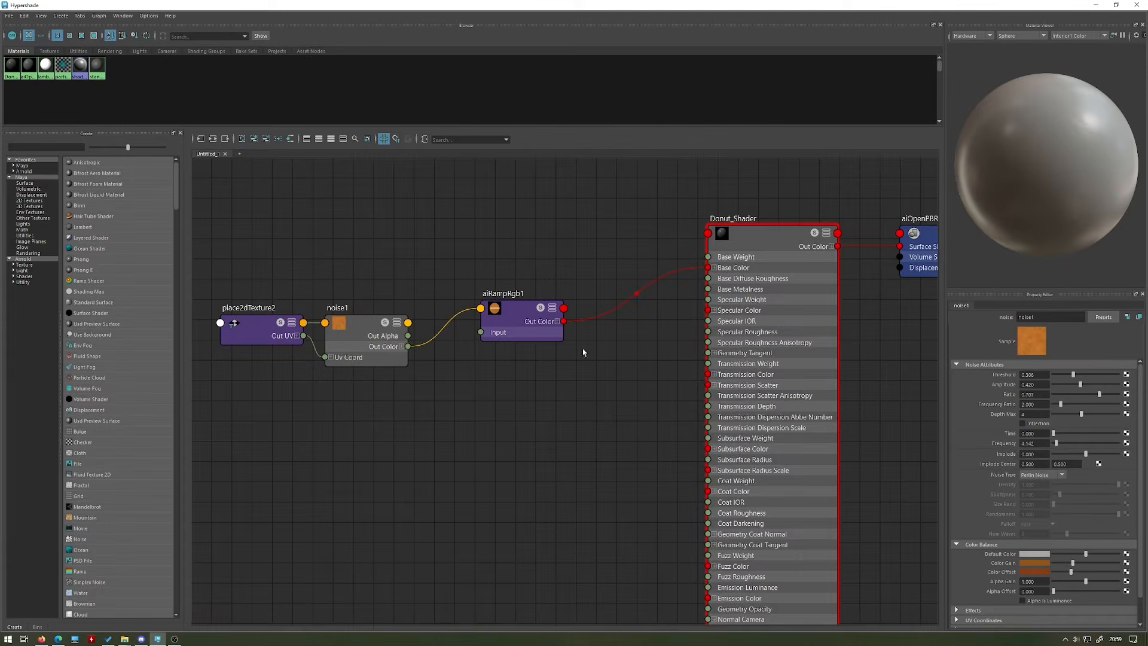
{"action": "left_click", "coordinate": [777, 366]}
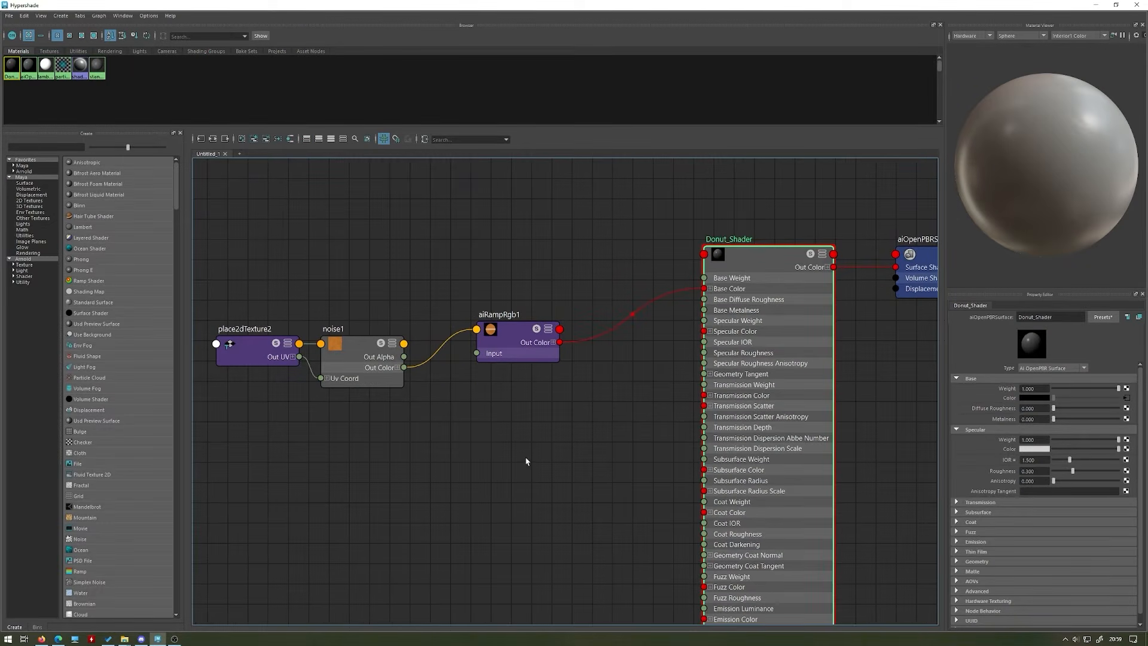
{"action": "left_click", "coordinate": [470, 476]}
{"action": "key", "text": "Tab"}
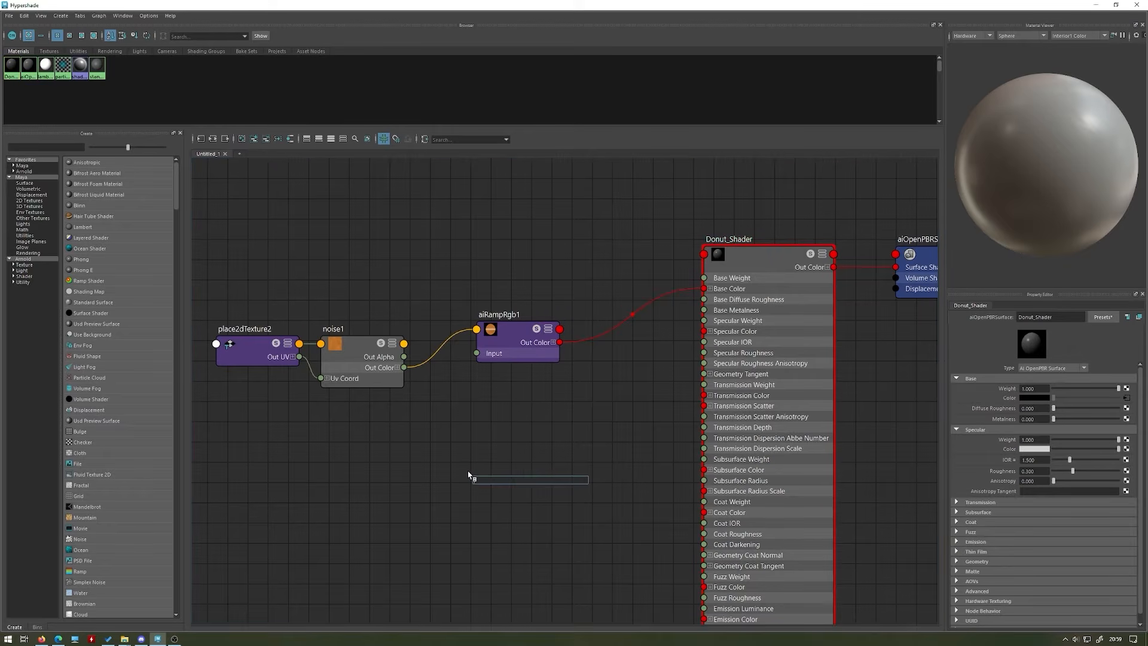
{"action": "type", "text": "noise"}
{"action": "key", "text": "Down"}
{"action": "key", "text": "Down"}
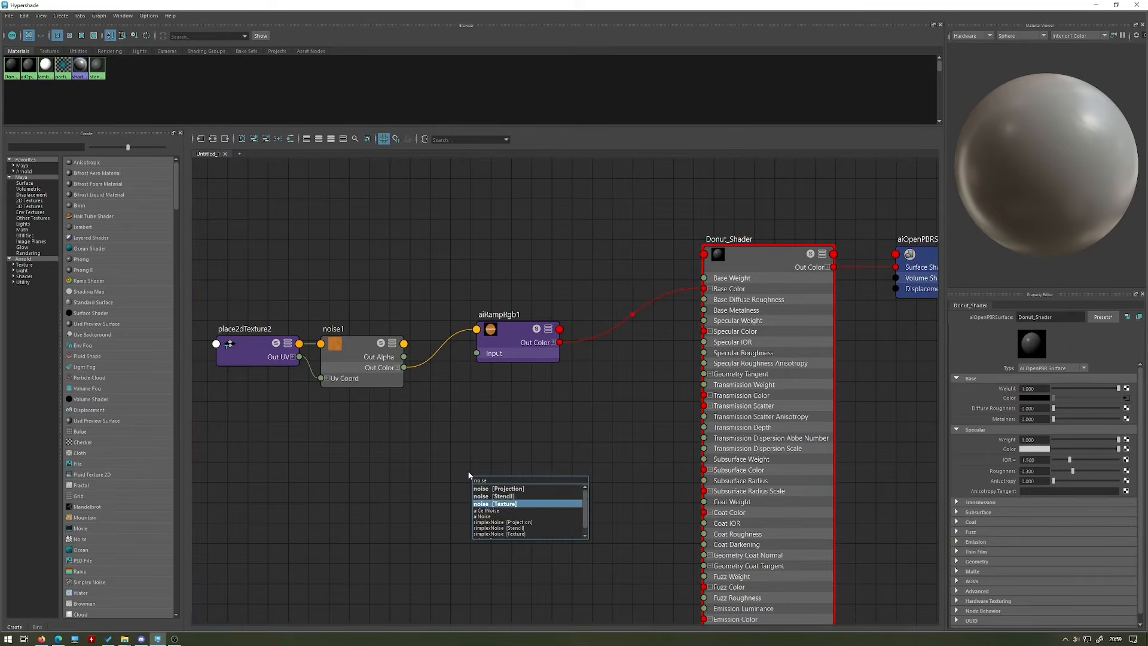
{"action": "key", "text": "Return"}
- Move the new noise texture and its placement node further from Donut_Shader, and select Donut_Shader
{"action": "middle_click_drag", "start_coordinate": [506, 449], "coordinate": [489, 444], "text": "alt"}
{"action": "left_click_drag", "start_coordinate": [647, 566], "coordinate": [445, 431]}
{"action": "left_click_drag", "start_coordinate": [589, 510], "coordinate": [530, 513]}
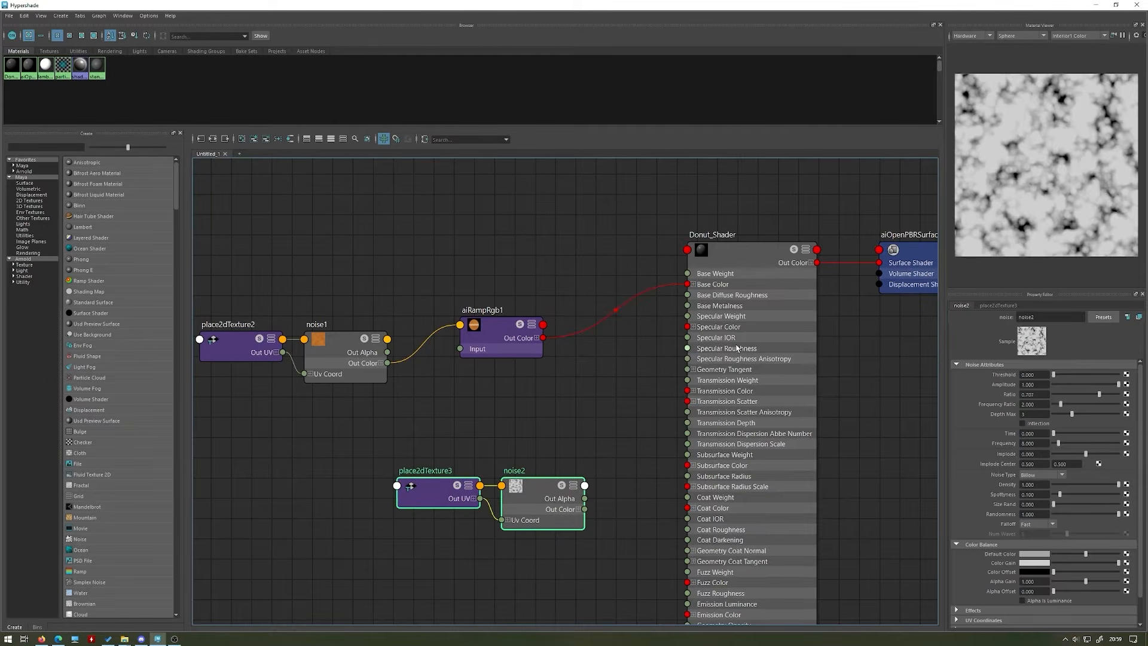
{"action": "left_click", "coordinate": [751, 348]}
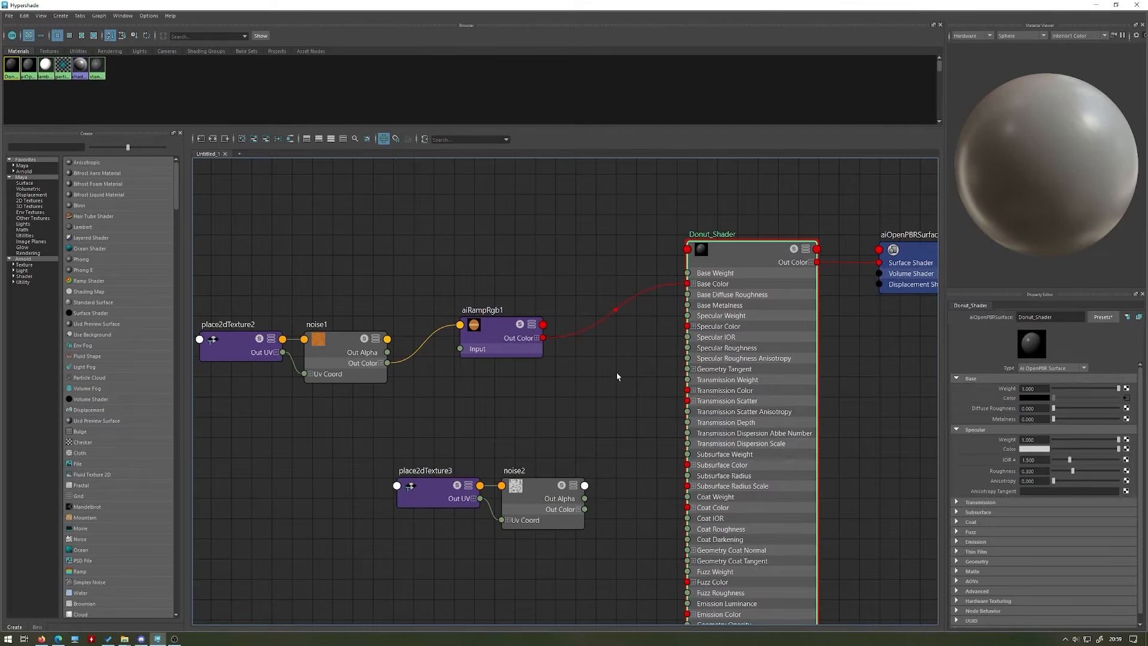
- Connect noise2's Out Color R to Donut_Shader's Specular Roughness, select noise2, and minimise the Hypershade
{"action": "left_click", "coordinate": [578, 510]}
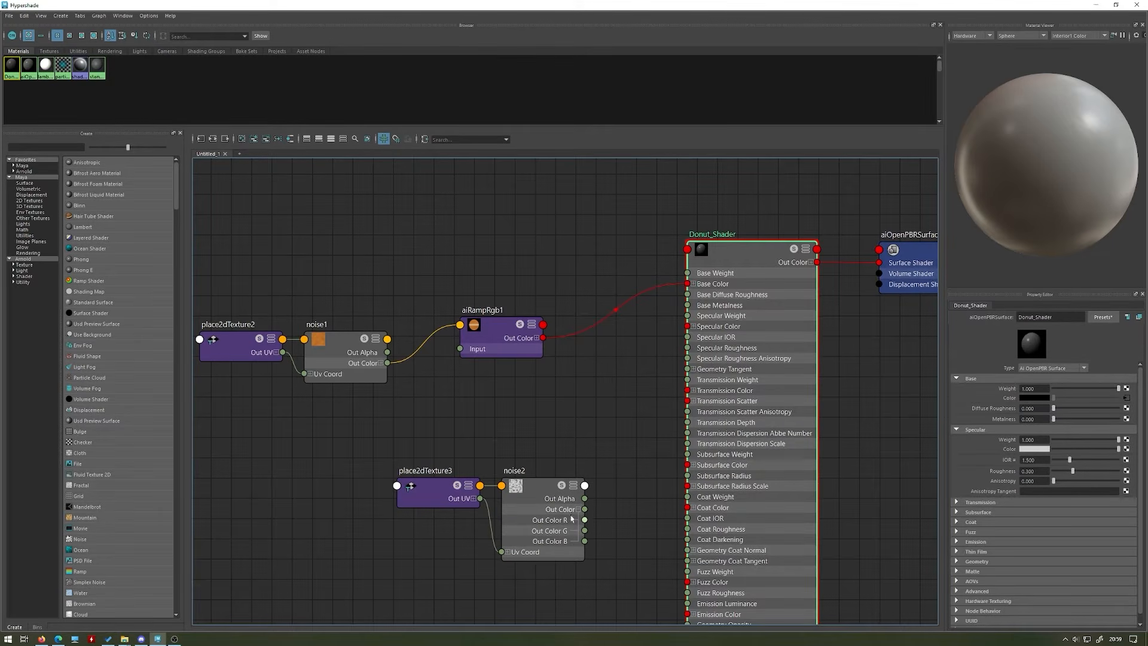
{"action": "left_click_drag", "start_coordinate": [584, 509], "coordinate": [681, 371]}
{"action": "left_click", "coordinate": [578, 509]}
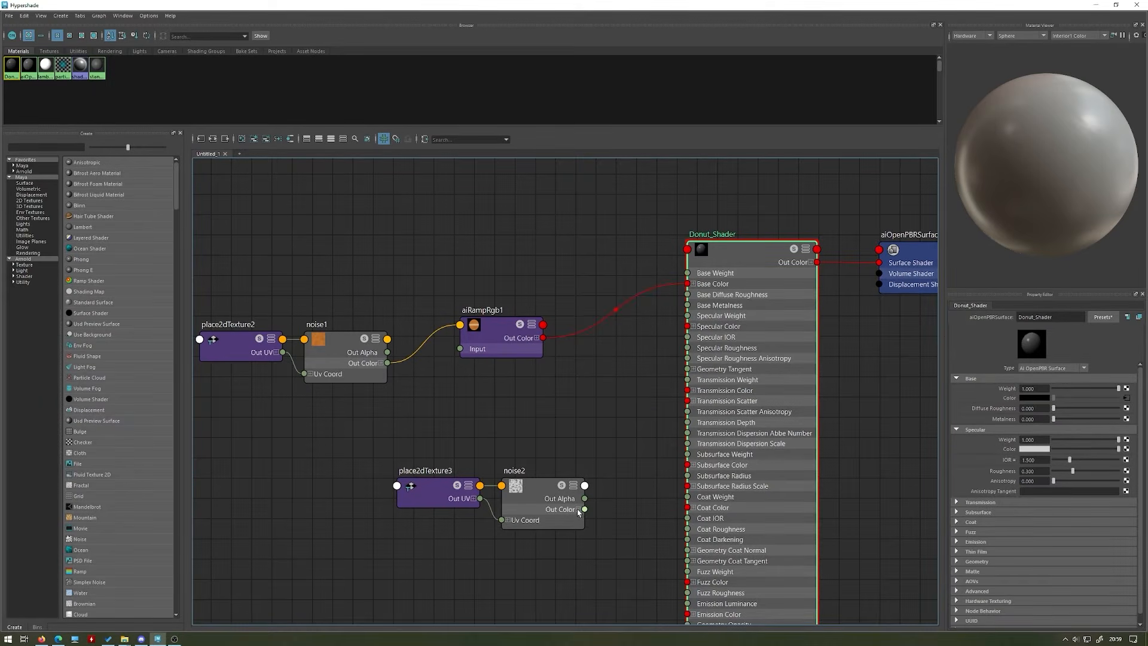
{"action": "left_click", "coordinate": [578, 509]}
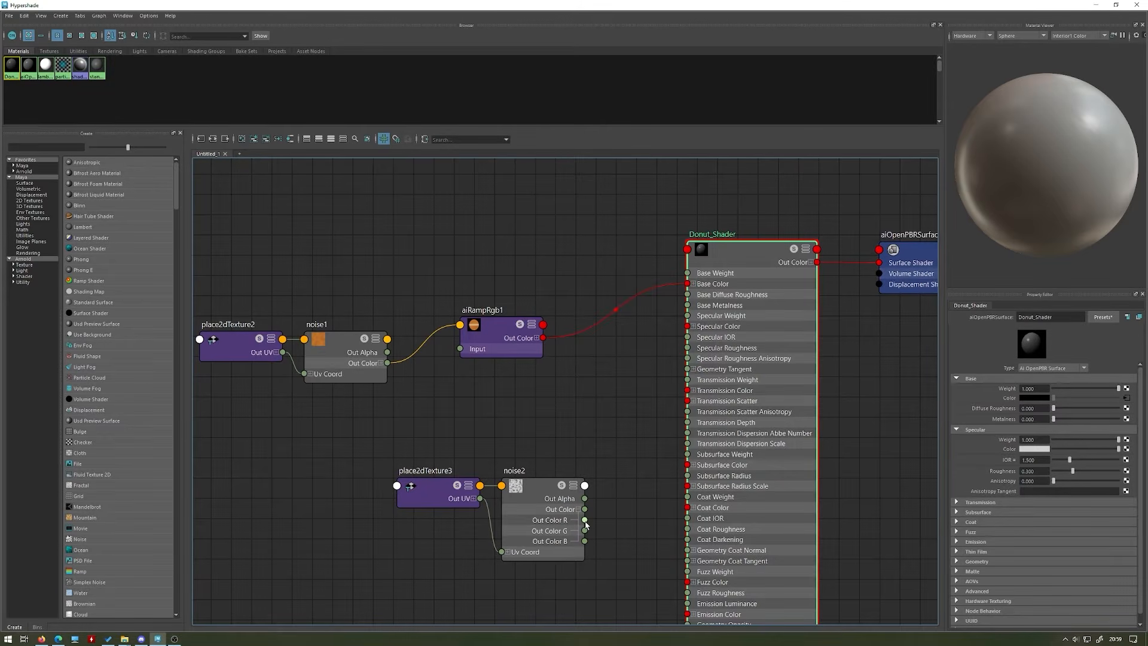
{"action": "left_click_drag", "start_coordinate": [585, 522], "coordinate": [688, 348]}
{"action": "left_click", "coordinate": [529, 492]}
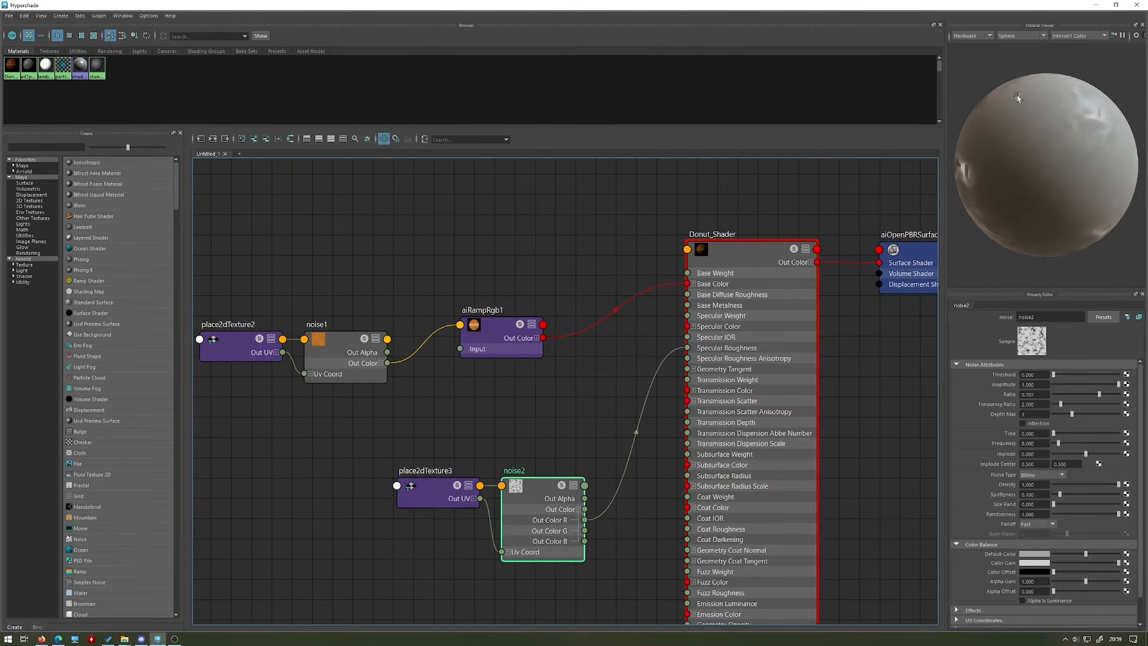
{"action": "left_click", "coordinate": [1097, 5]}
- Change noise2's Noise Type to Perlin Noise and check its effect on the donut's highlights
{"action": "left_click_drag", "start_coordinate": [556, 220], "coordinate": [469, 222], "text": "alt"}
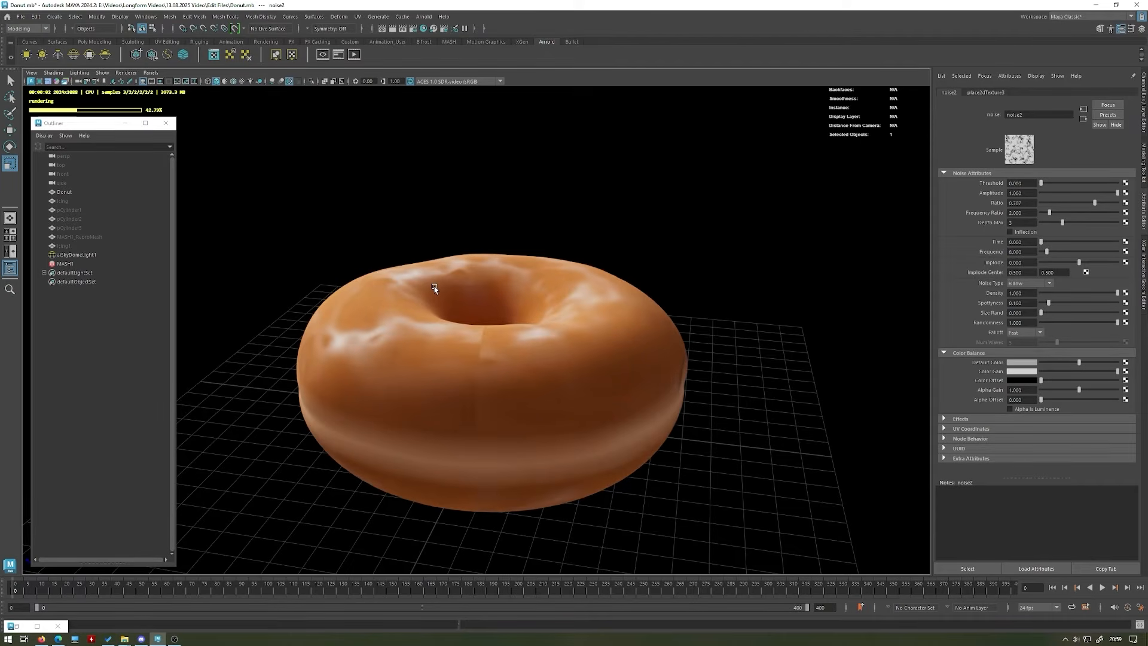
{"action": "left_click_drag", "start_coordinate": [434, 289], "coordinate": [411, 287], "text": "alt"}
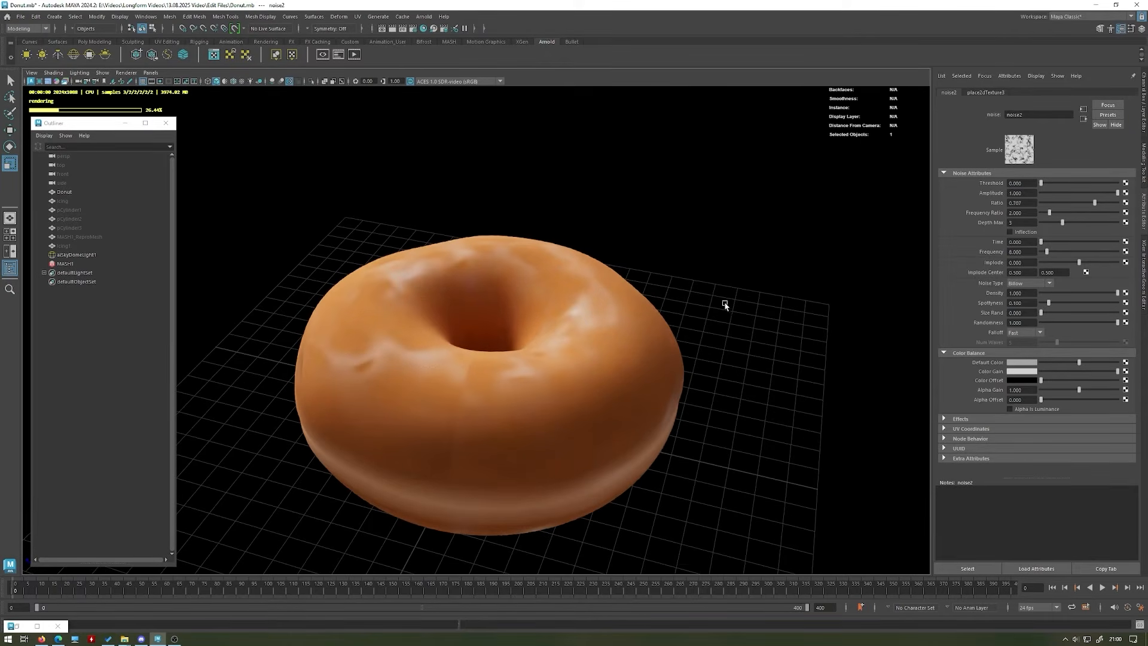
{"action": "left_click", "coordinate": [1024, 284]}
{"action": "left_click", "coordinate": [1022, 292]}
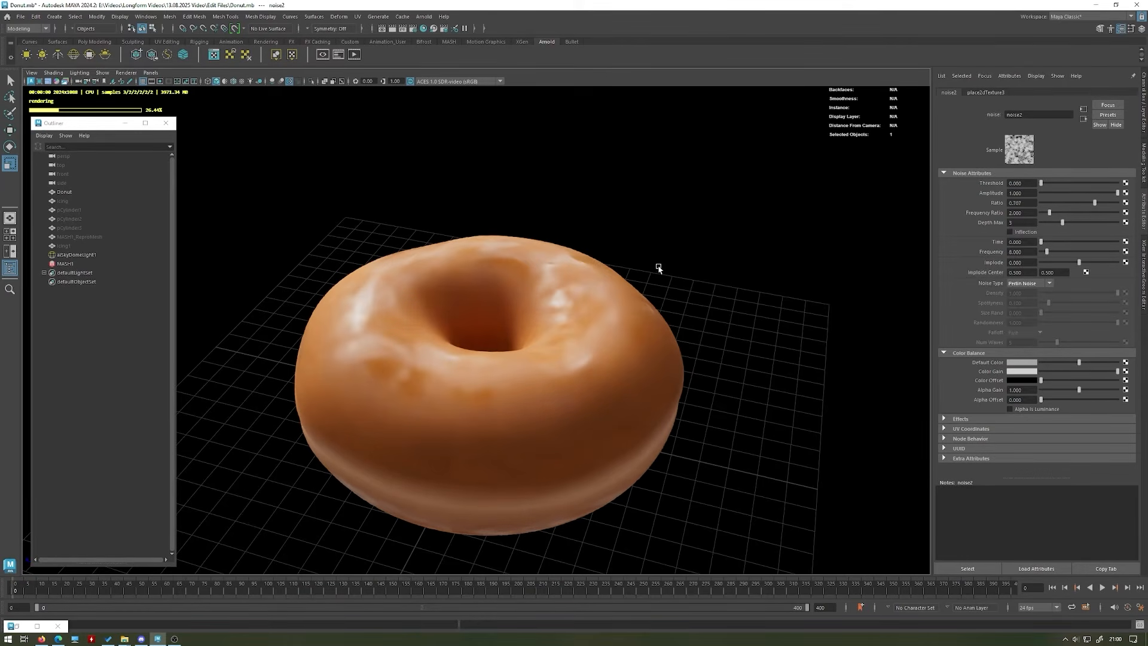
{"action": "left_click_drag", "start_coordinate": [443, 246], "coordinate": [592, 267], "text": "alt"}
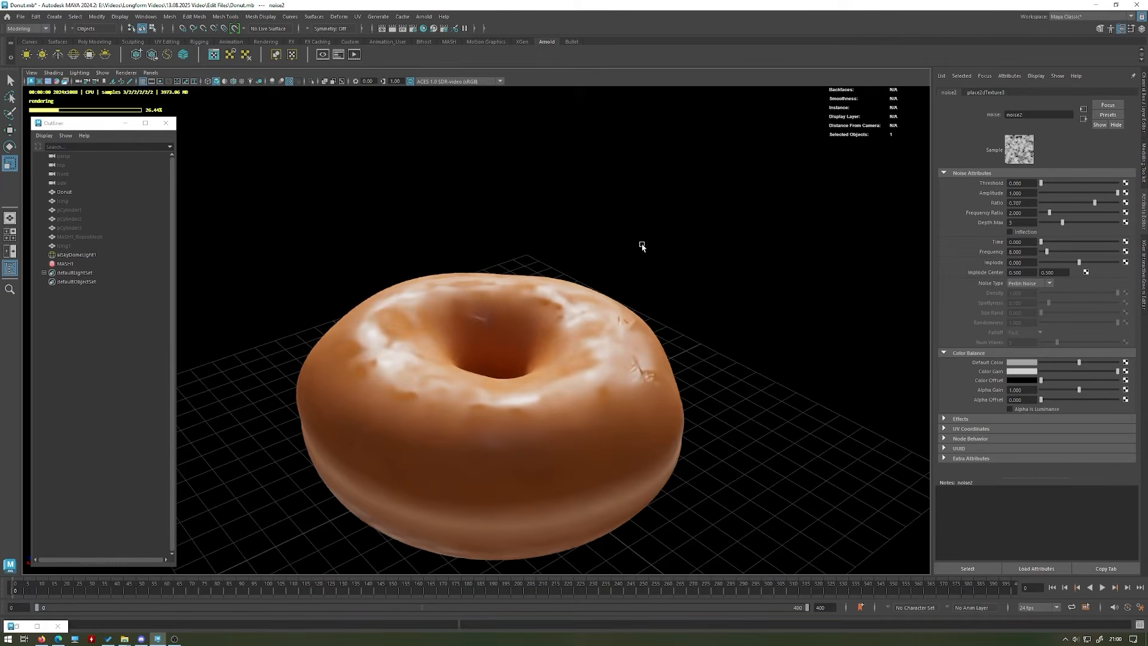
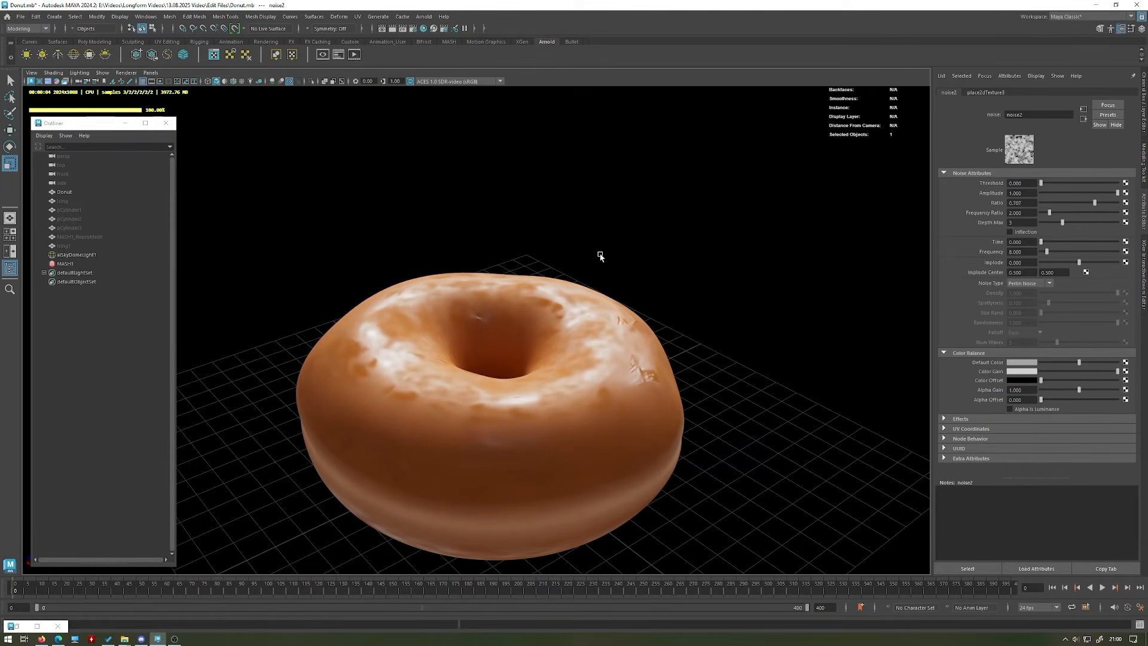
- Raise noise2's Frequency to about 55 for a finer roughness pattern on the donut
{"action": "left_click_drag", "start_coordinate": [600, 256], "coordinate": [568, 292], "text": "alt"}
{"action": "right_click_drag", "start_coordinate": [568, 292], "coordinate": [594, 313], "text": "alt"}
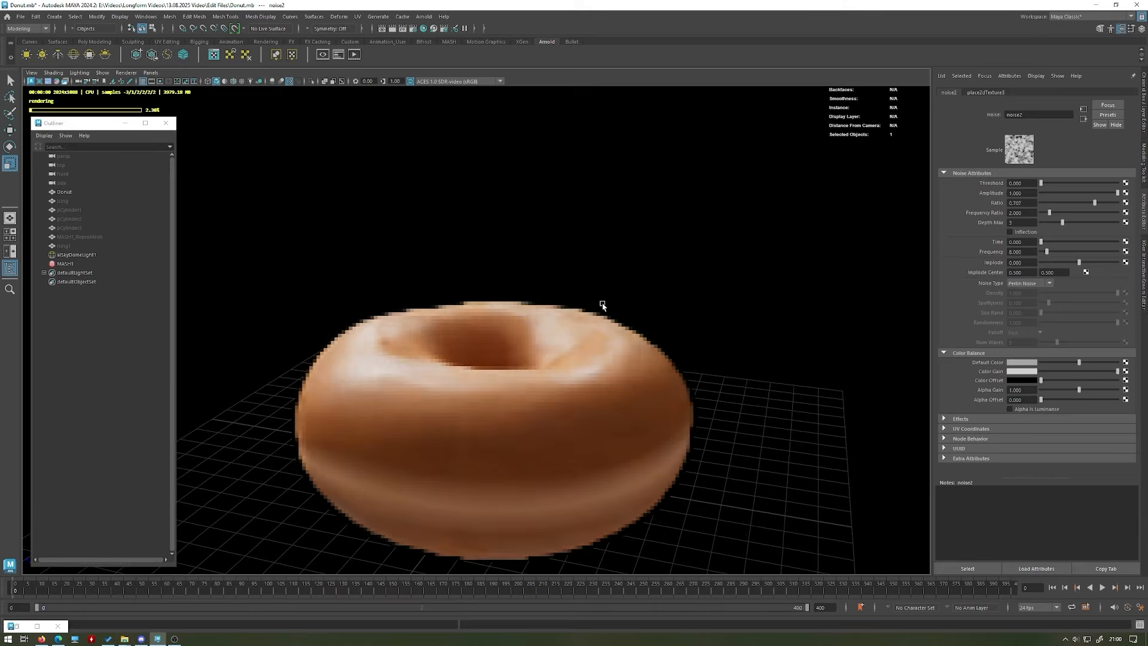
{"action": "left_click_drag", "start_coordinate": [674, 269], "coordinate": [679, 285], "text": "alt"}
{"action": "left_click_drag", "start_coordinate": [1054, 254], "coordinate": [1083, 253]}
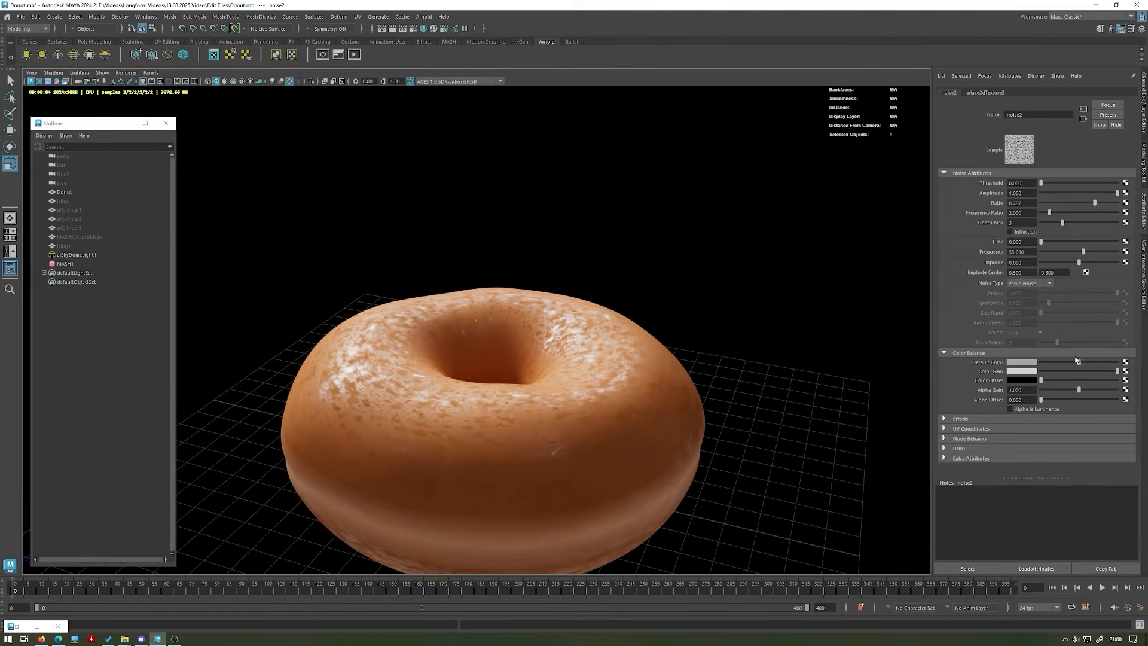
- Try darker Color Gain levels on noise2, and bring the gain back to its brightest setting
{"action": "left_click_drag", "start_coordinate": [1083, 370], "coordinate": [1080, 374]}
{"action": "left_click", "coordinate": [1049, 371]}
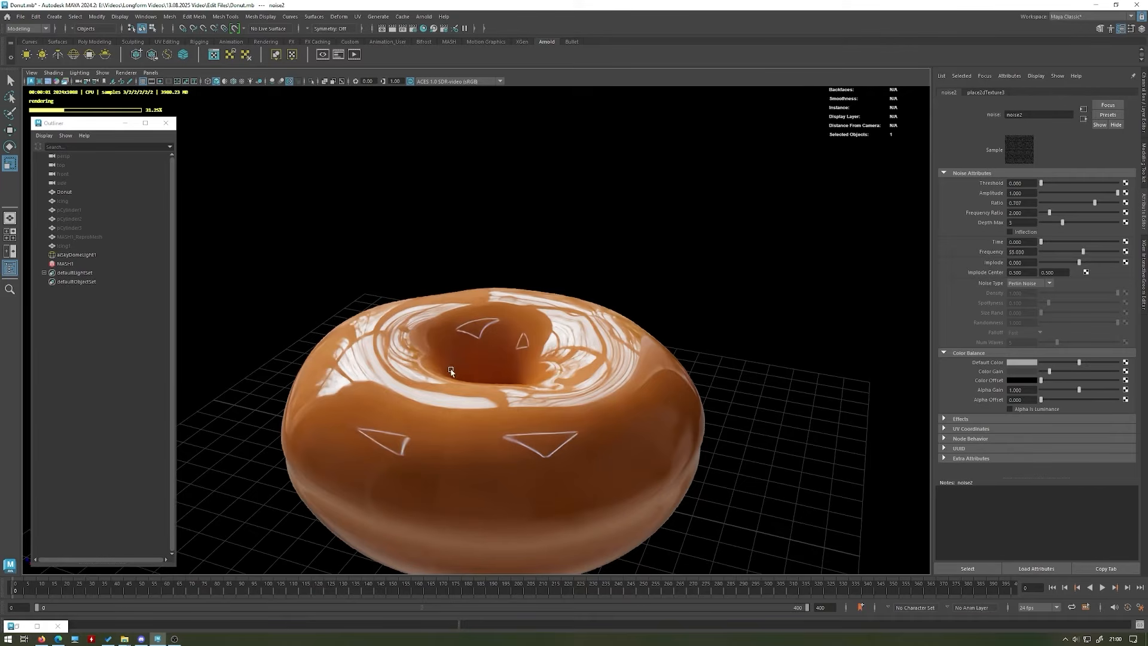
{"action": "left_click_drag", "start_coordinate": [1051, 372], "coordinate": [1077, 372]}
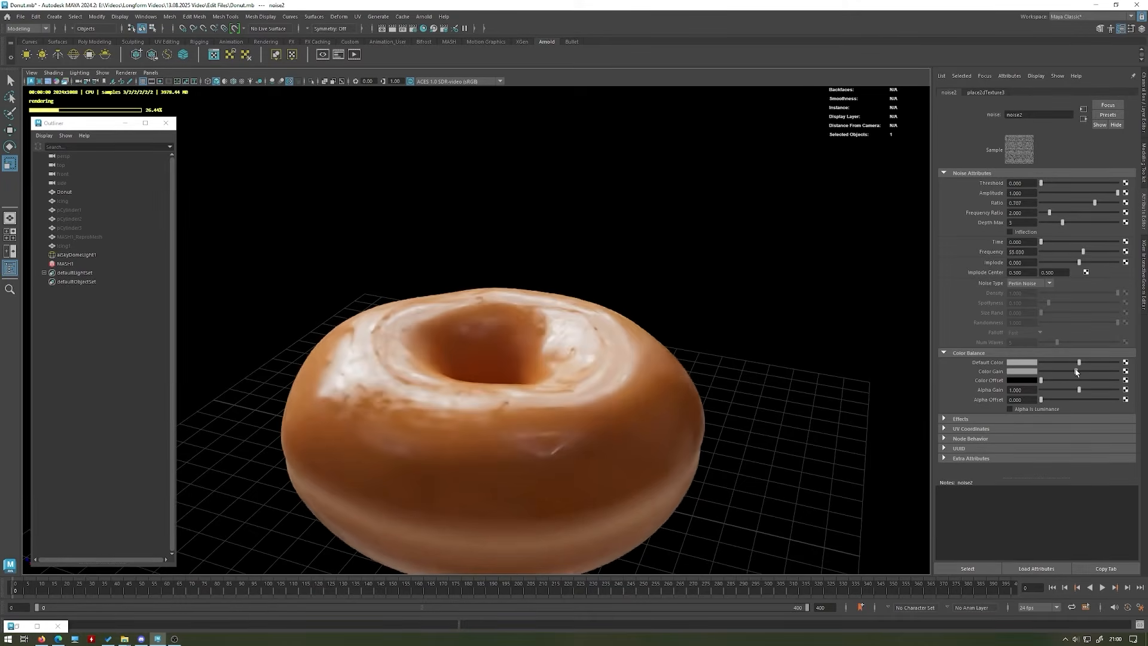
{"action": "left_click_drag", "start_coordinate": [1077, 372], "coordinate": [1117, 372]}
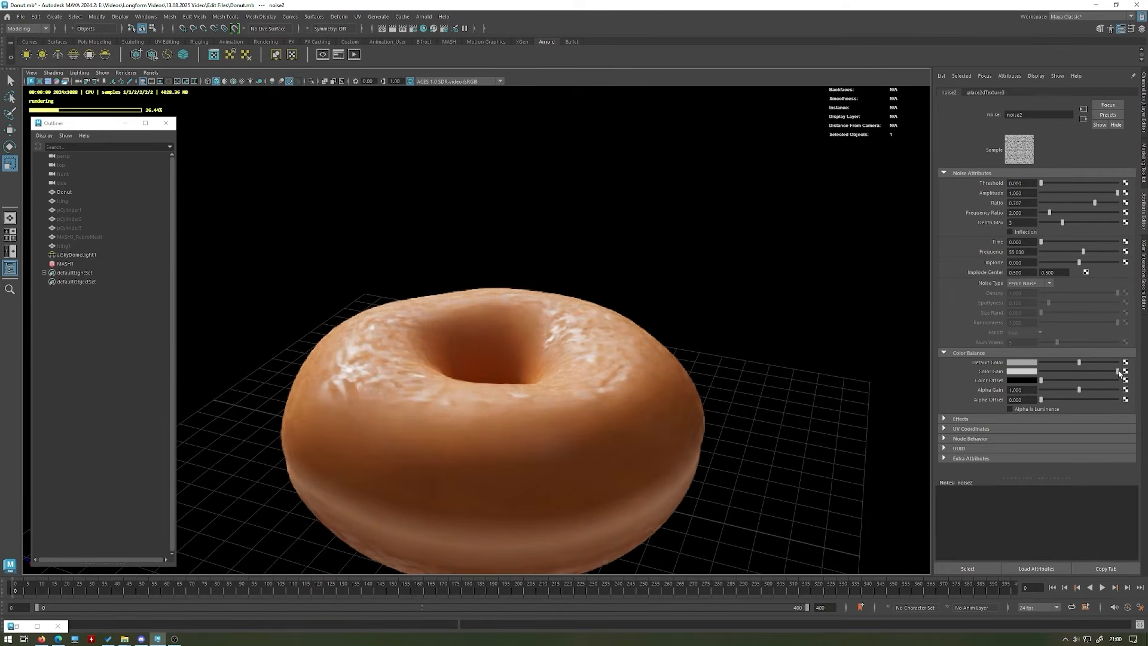
- Try a brighter Default Color and a lighter Color Offset on noise2, restoring both
{"action": "left_click_drag", "start_coordinate": [1085, 363], "coordinate": [1134, 366]}
{"action": "key", "text": "ctrl+z"}
{"action": "left_click_drag", "start_coordinate": [1041, 380], "coordinate": [1060, 381]}
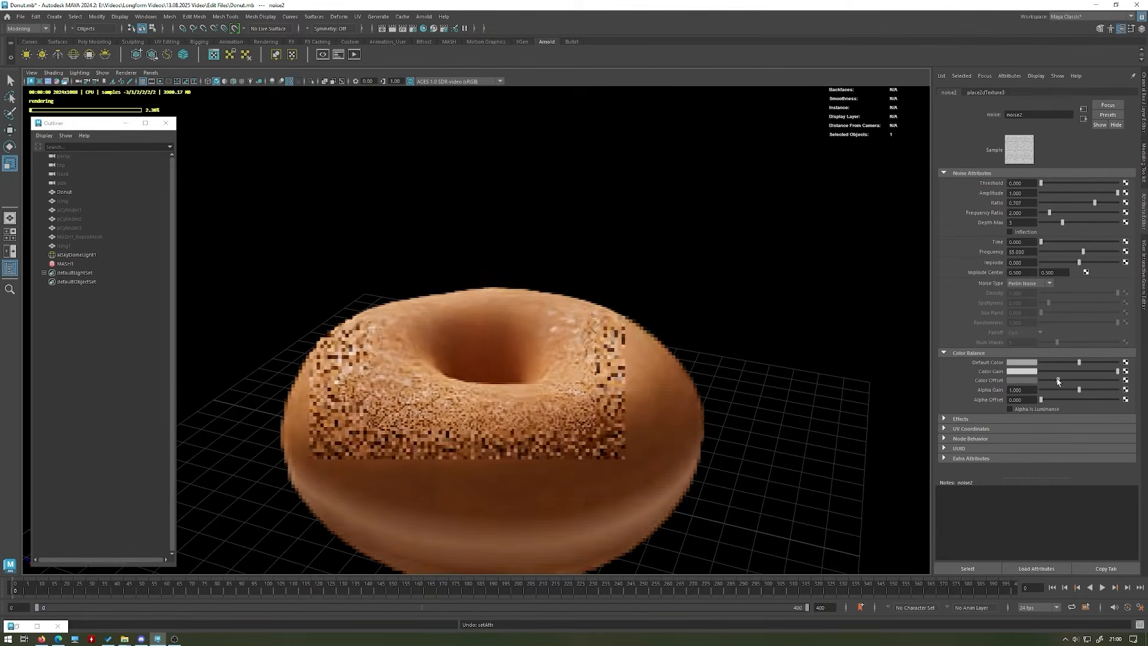
{"action": "left_click_drag", "start_coordinate": [1060, 381], "coordinate": [1041, 380]}
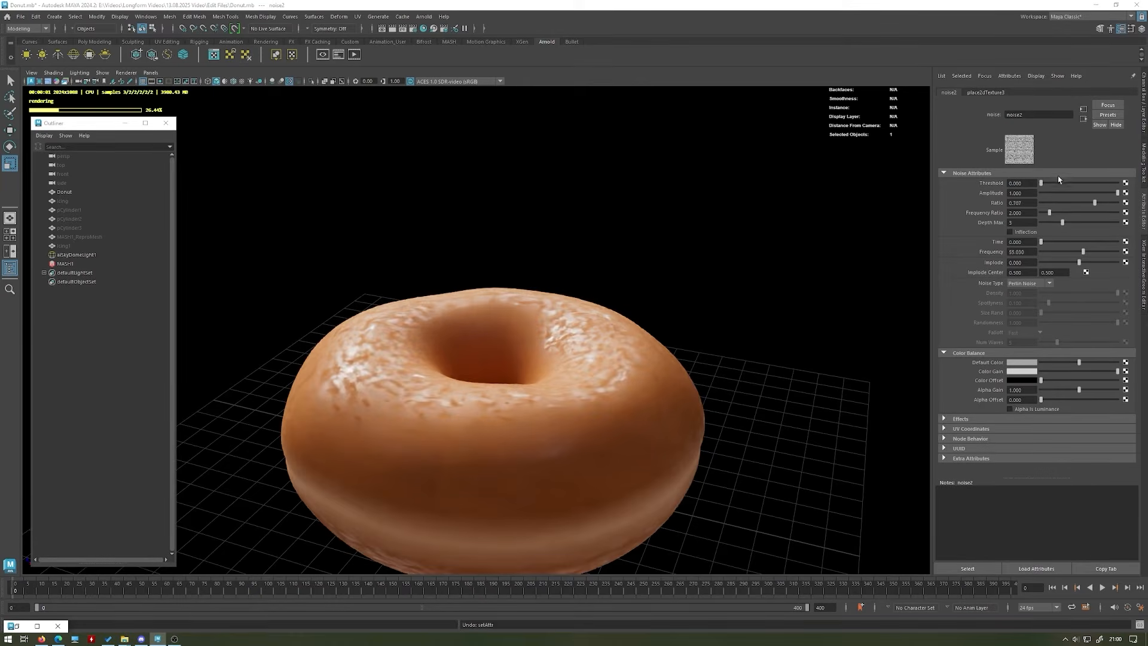
- Set noise2's Threshold to 0.178 and Frequency to 28.627, trying and undoing an Amplitude of 0.609
{"action": "left_click_drag", "start_coordinate": [1047, 184], "coordinate": [1055, 189]}
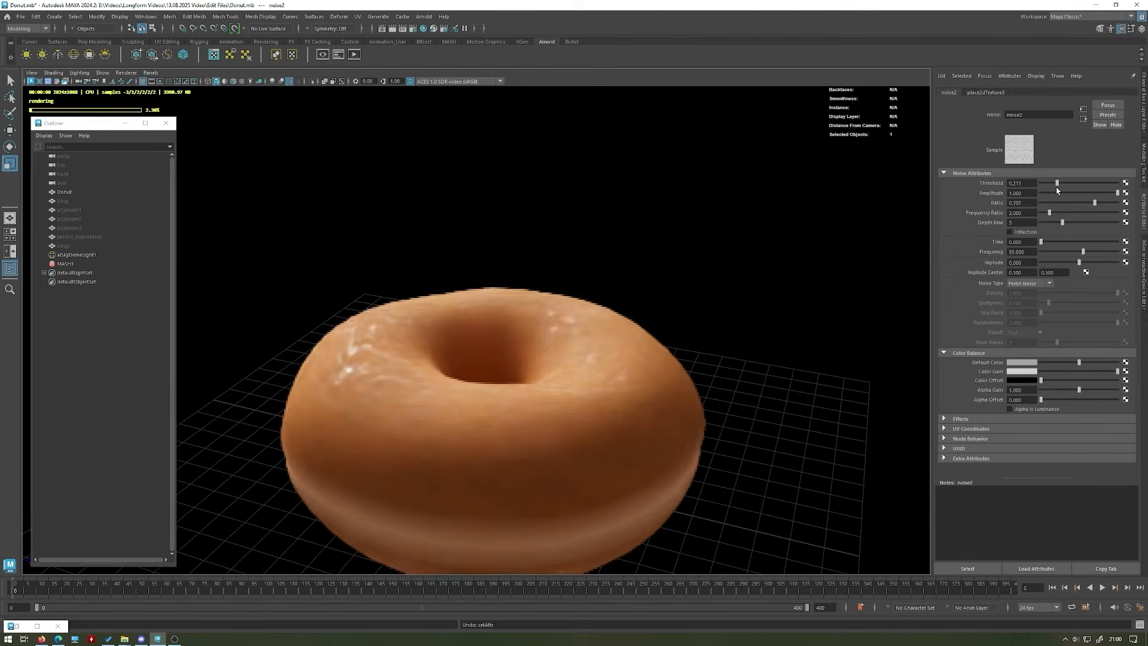
{"action": "left_click_drag", "start_coordinate": [1098, 193], "coordinate": [1087, 193]}
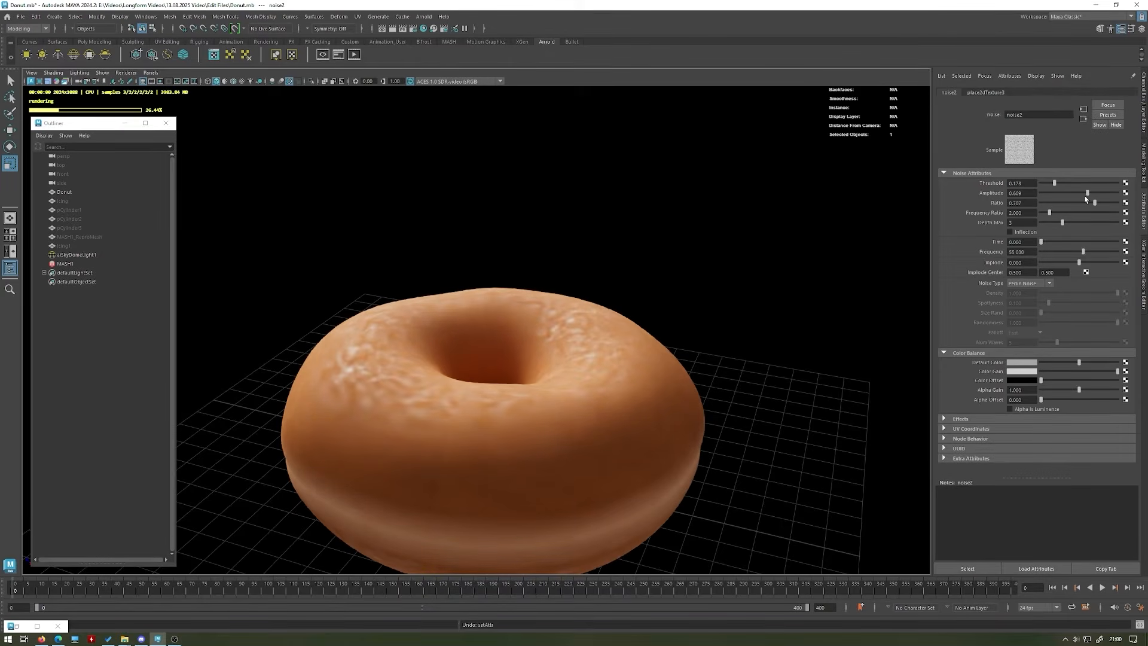
{"action": "left_click_drag", "start_coordinate": [853, 235], "coordinate": [628, 272], "text": "alt"}
{"action": "scroll", "coordinate": [612, 263], "scroll_direction": "up", "scroll_amount": 1}
{"action": "key", "text": "ctrl+z"}
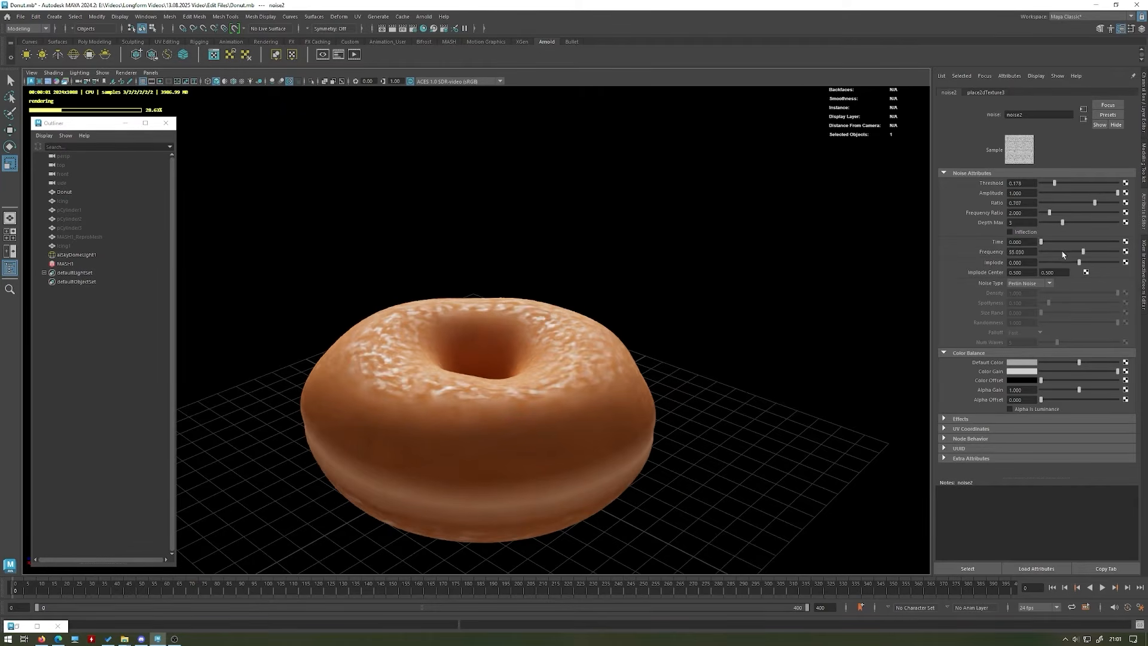
{"action": "mouse_move", "coordinate": [1083, 252]}
{"action": "left_mouse_down"}
{"action": "mouse_move", "coordinate": [1095, 252]}
{"action": "mouse_move", "coordinate": [1061, 254]}
{"action": "left_mouse_up"}
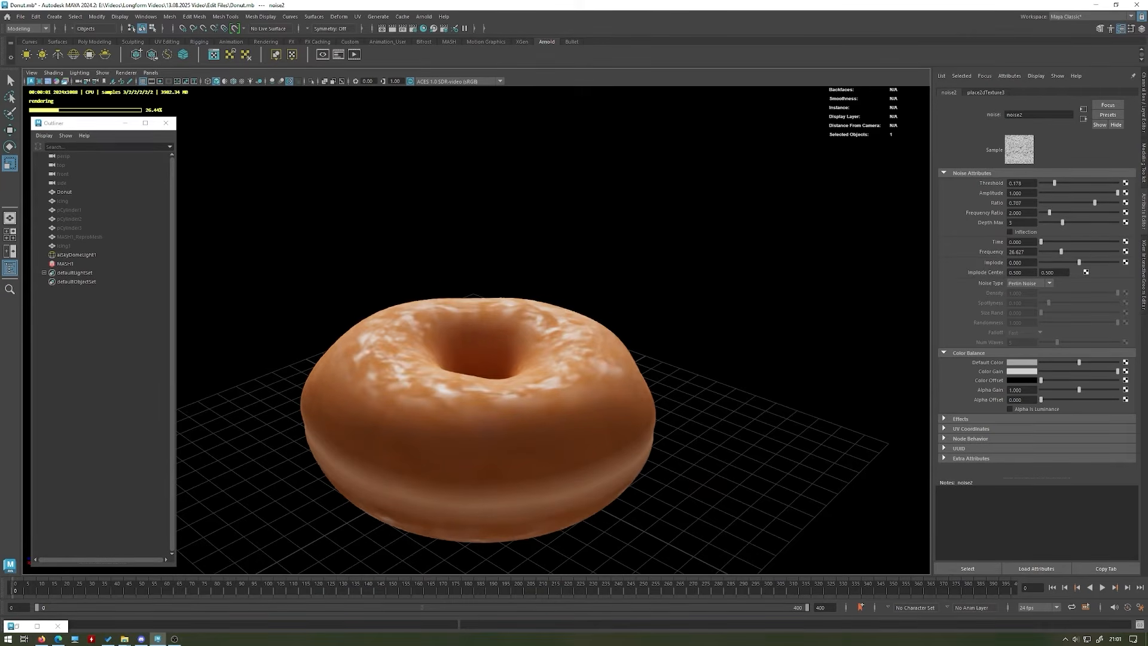
{"action": "key", "text": "ctrl+z"}
- Lighten noise2's Color Offset to a dark grey and tone its Color Gain down to a light grey
{"action": "left_click_drag", "start_coordinate": [1053, 380], "coordinate": [1082, 374]}
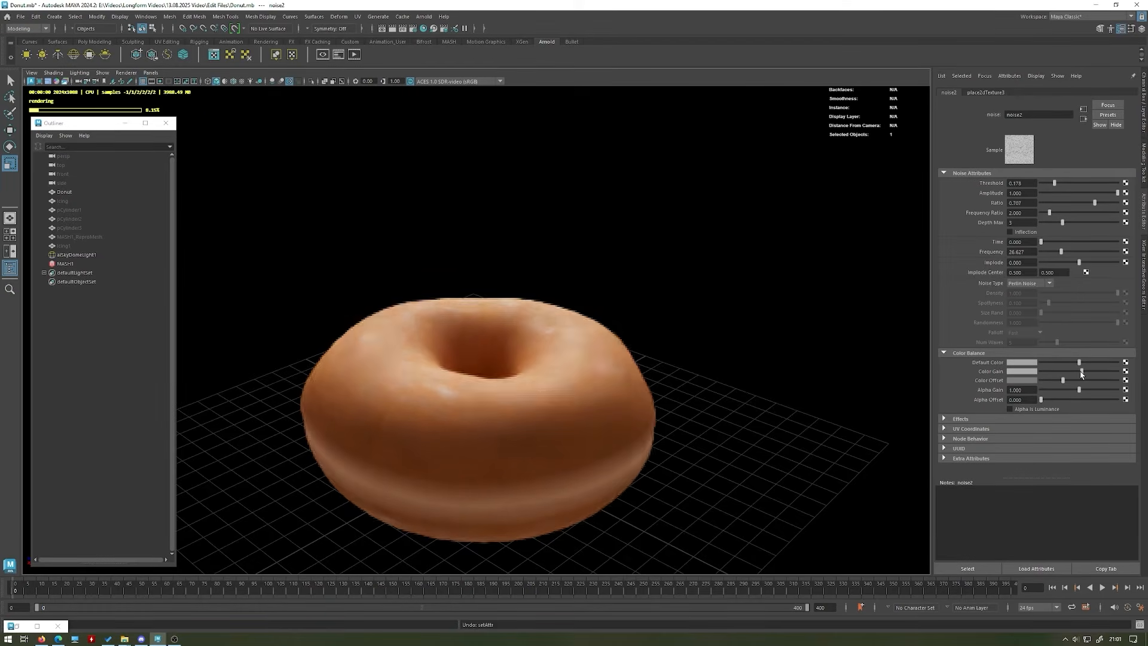
{"action": "left_click_drag", "start_coordinate": [679, 335], "coordinate": [446, 269], "text": "alt"}
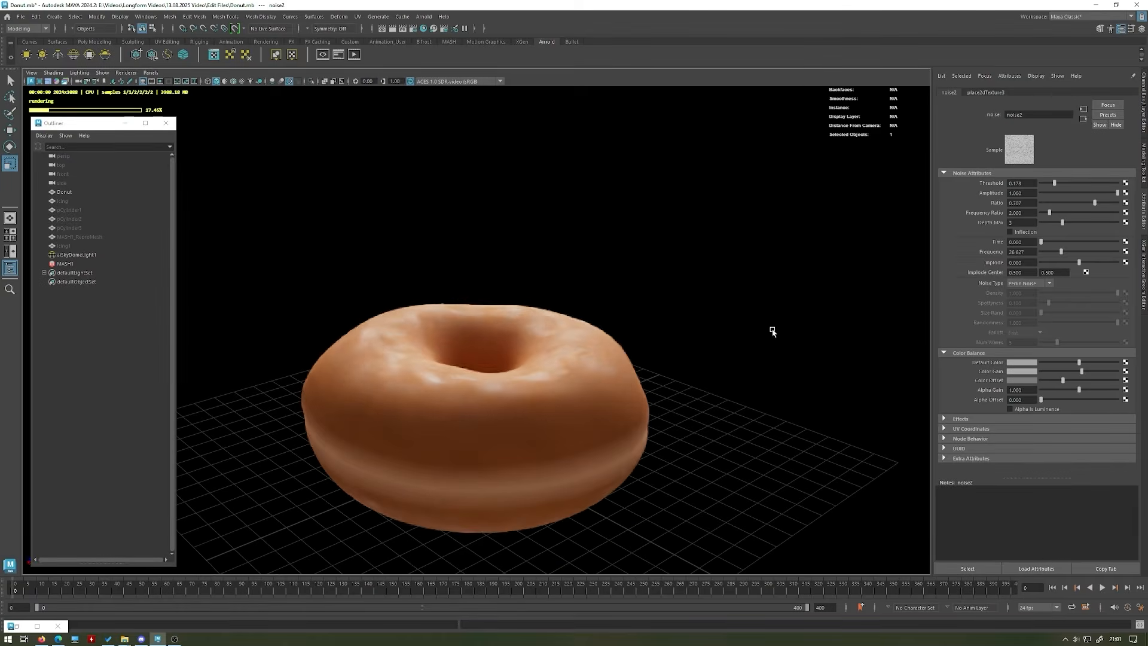
{"action": "left_click_drag", "start_coordinate": [1081, 373], "coordinate": [1048, 371]}
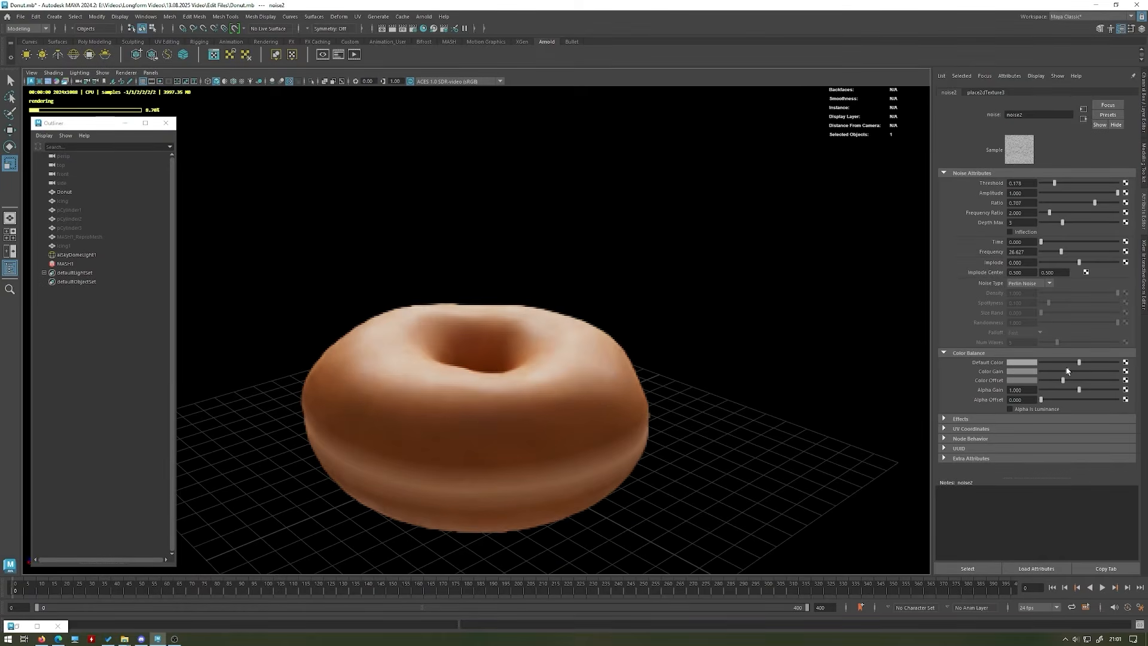
{"action": "mouse_move", "coordinate": [1047, 371]}
{"action": "left_mouse_down"}
{"action": "mouse_move", "coordinate": [1060, 371]}
{"action": "mouse_move", "coordinate": [1055, 380]}
{"action": "left_mouse_up"}
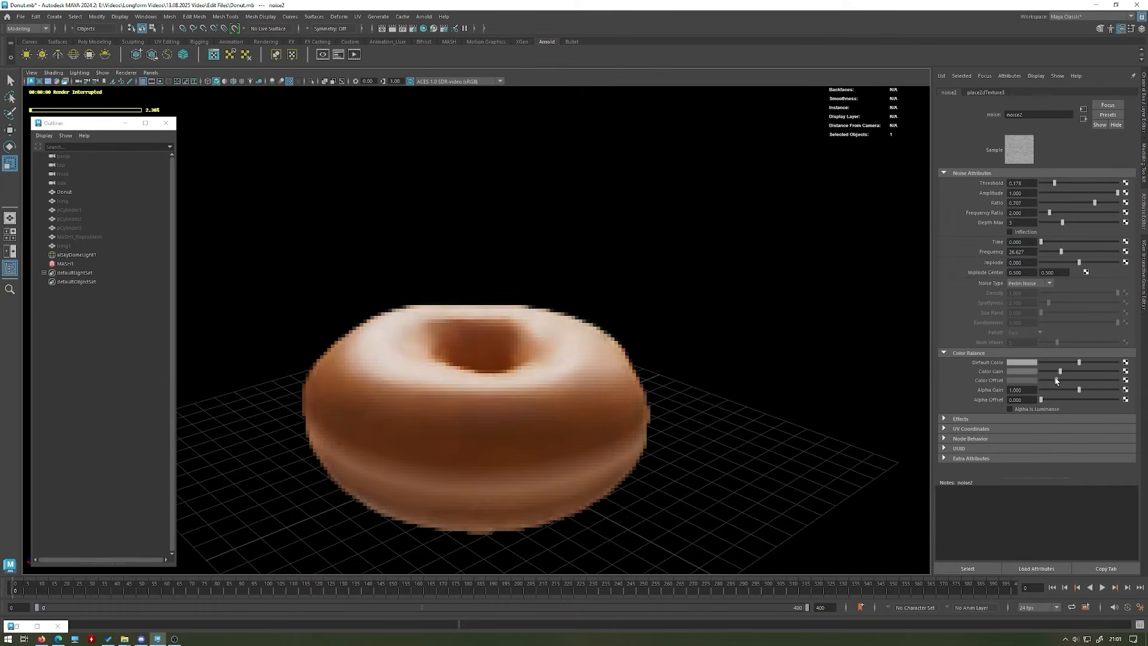
{"action": "left_click_drag", "start_coordinate": [820, 342], "coordinate": [791, 366], "text": "alt"}
{"action": "left_click_drag", "start_coordinate": [1061, 371], "coordinate": [1086, 372]}
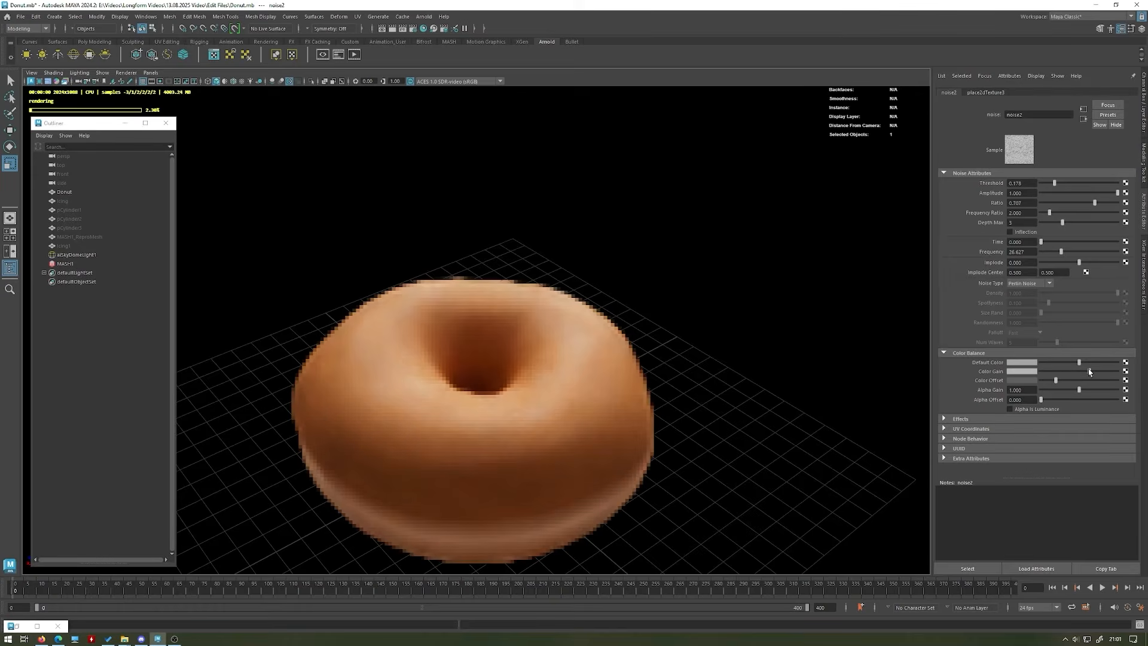
- Darken noise2's Color Gain slightly, checking the donut's highlights from several angles
{"action": "left_click_drag", "start_coordinate": [715, 347], "coordinate": [712, 323], "text": "alt"}
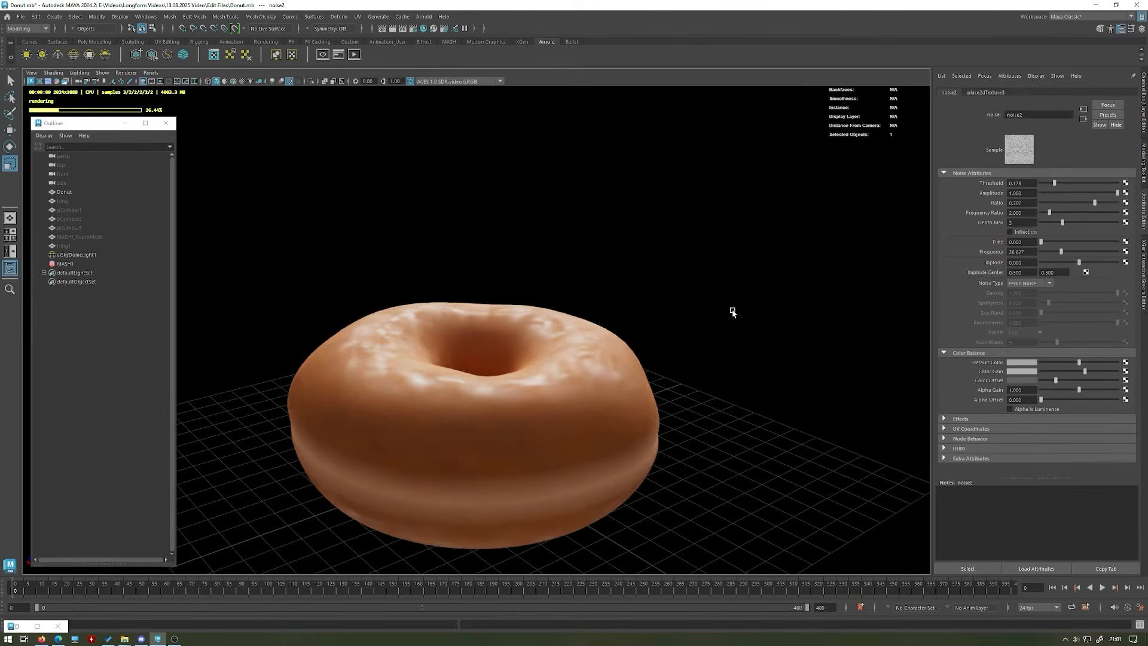
{"action": "left_click_drag", "start_coordinate": [772, 304], "coordinate": [494, 316], "text": "alt"}
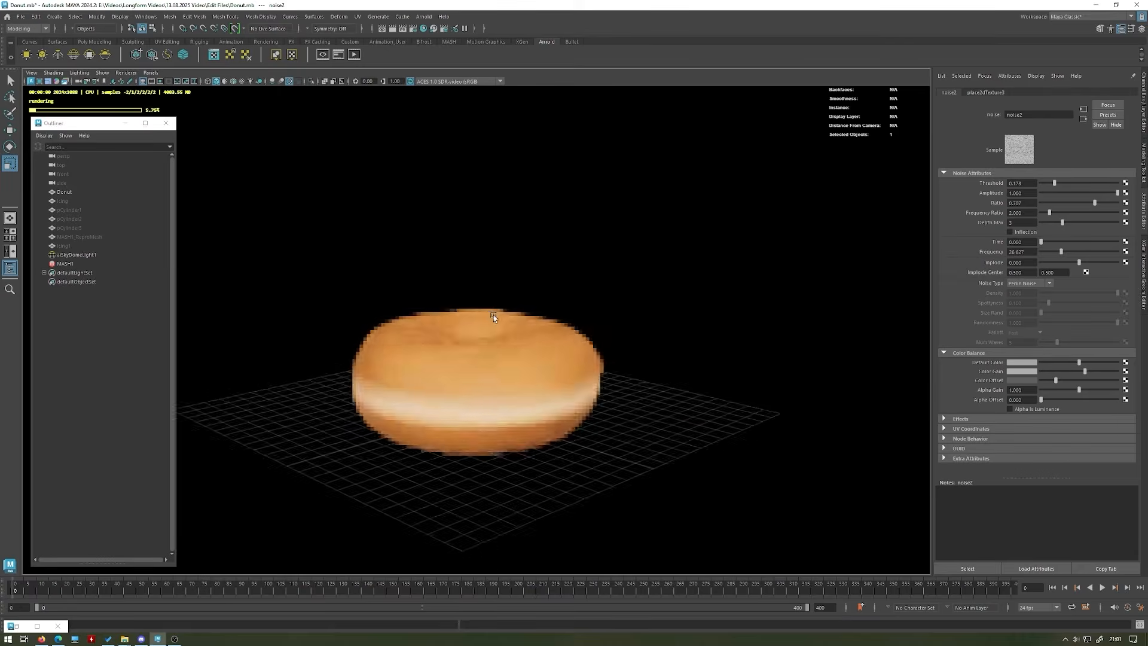
{"action": "right_click_drag", "start_coordinate": [495, 315], "coordinate": [645, 356], "text": "alt"}
{"action": "left_click_drag", "start_coordinate": [646, 356], "coordinate": [492, 347], "text": "alt"}
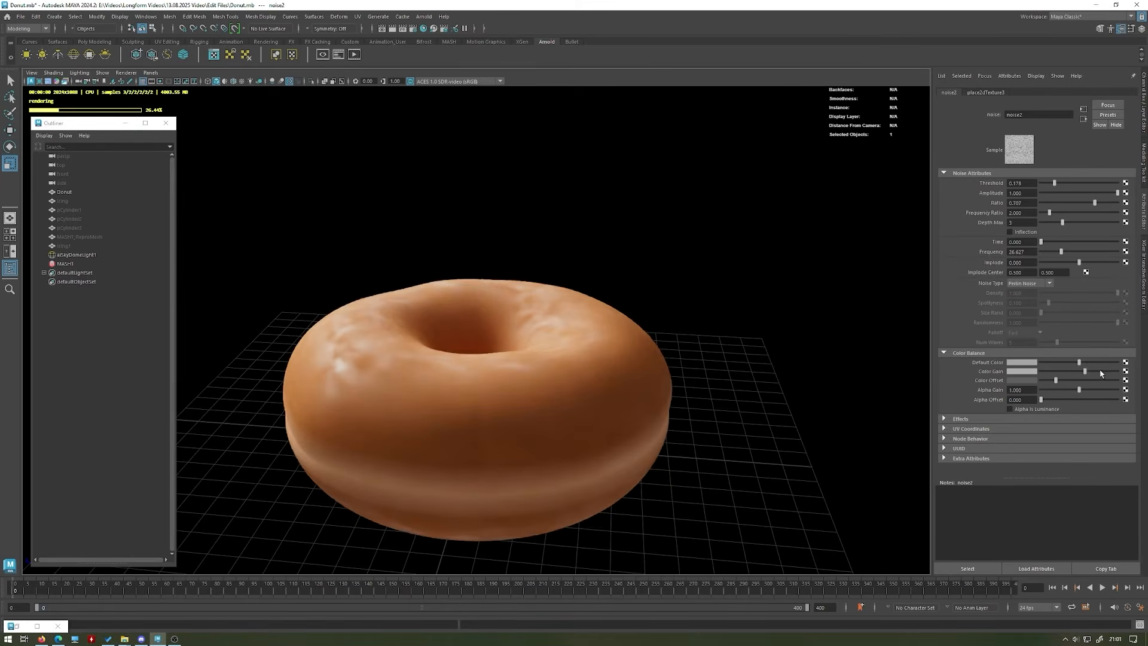
{"action": "mouse_move", "coordinate": [1085, 371]}
{"action": "left_mouse_down"}
{"action": "mouse_move", "coordinate": [1073, 372]}
{"action": "mouse_move", "coordinate": [1094, 372]}
{"action": "left_mouse_up"}
{"action": "left_click_drag", "start_coordinate": [1083, 373], "coordinate": [1077, 373]}
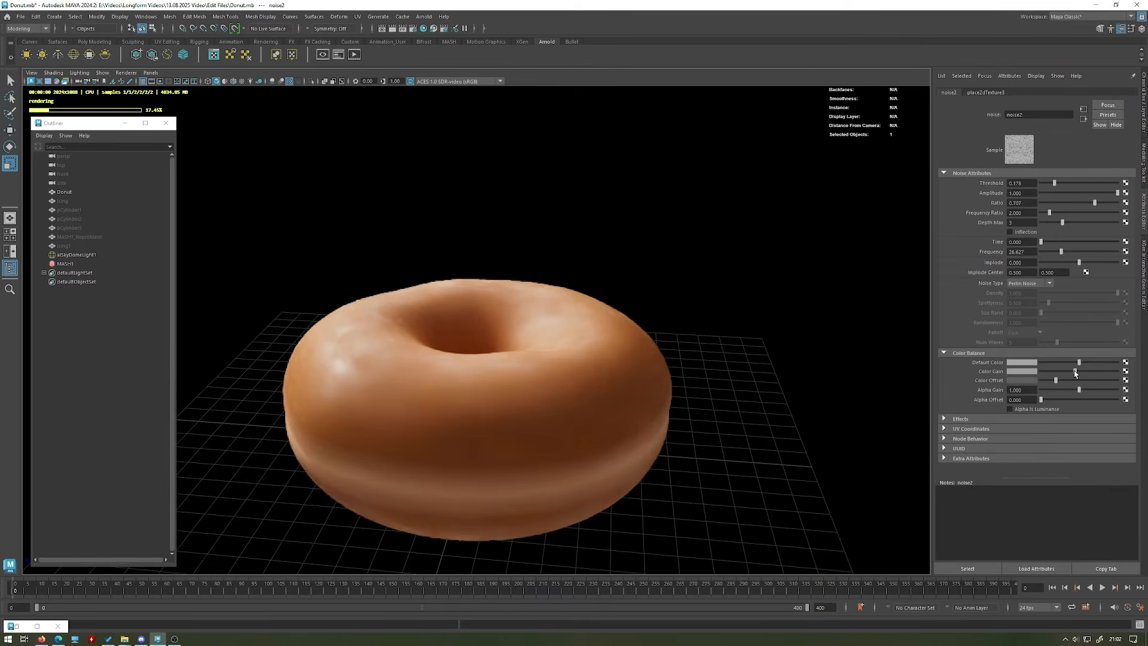
{"action": "left_click_drag", "start_coordinate": [722, 331], "coordinate": [653, 333], "text": "alt"}
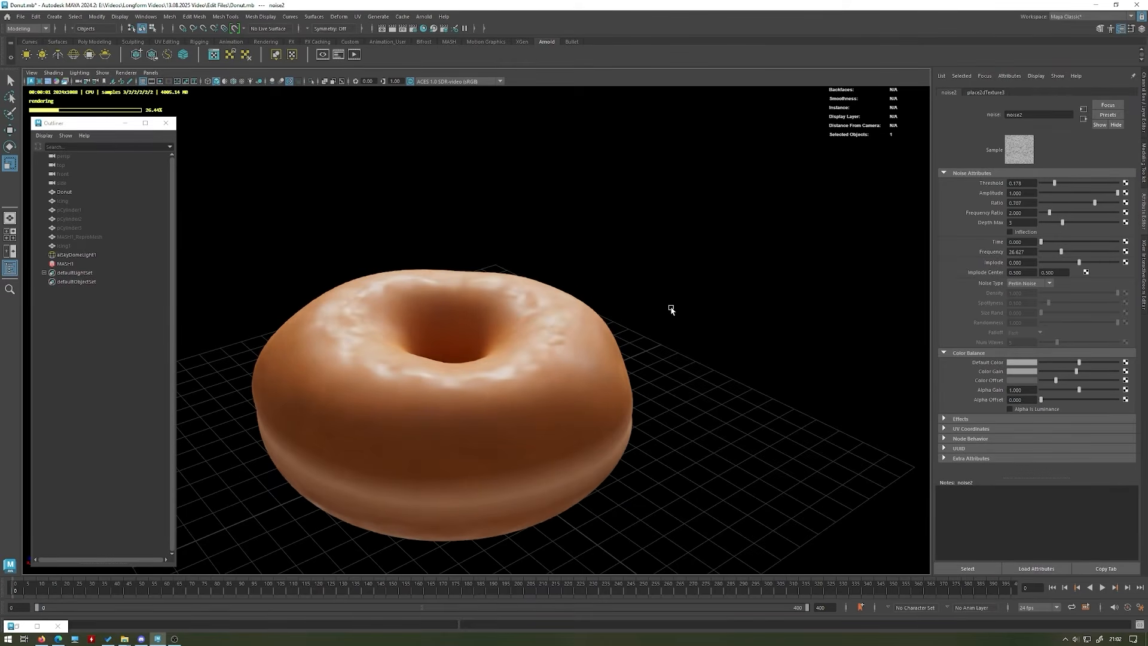
{"action": "left_click_drag", "start_coordinate": [631, 303], "coordinate": [664, 295], "text": "alt"}
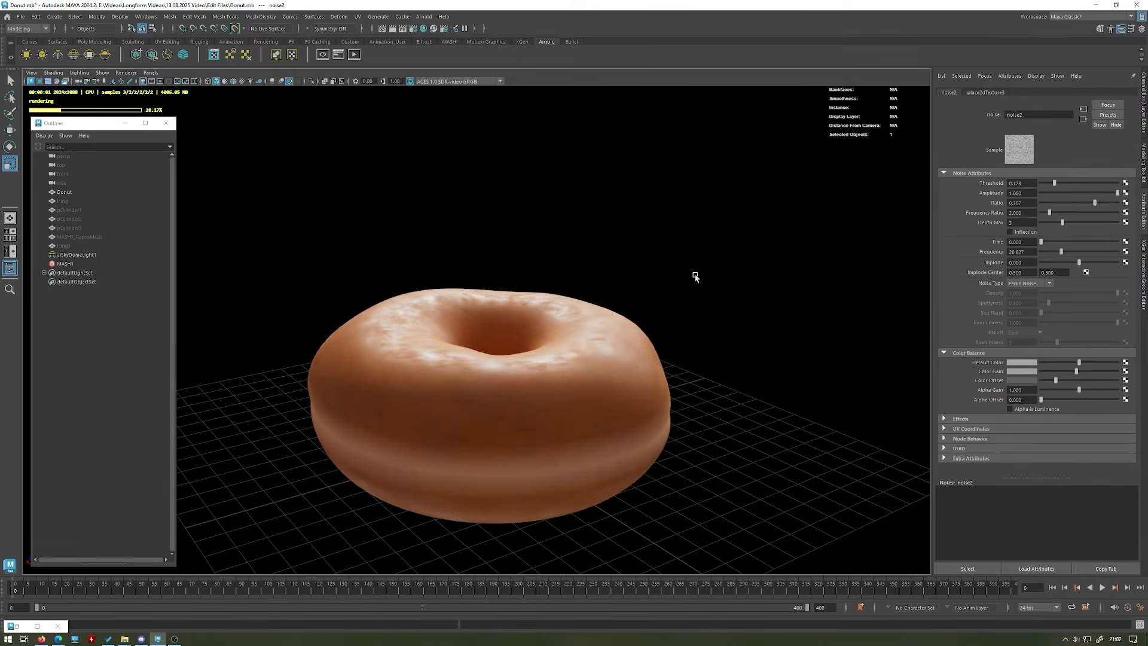
{"action": "left_click_drag", "start_coordinate": [605, 301], "coordinate": [609, 261], "text": "alt"}
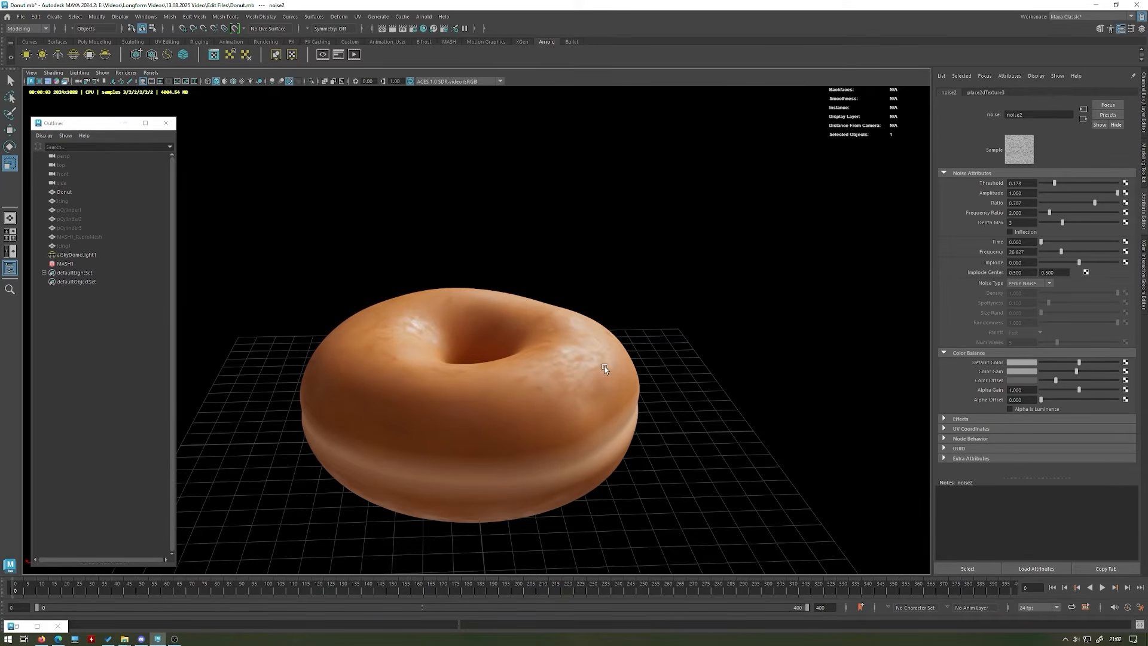
{"action": "left_click_drag", "start_coordinate": [605, 367], "coordinate": [486, 366], "text": "alt"}
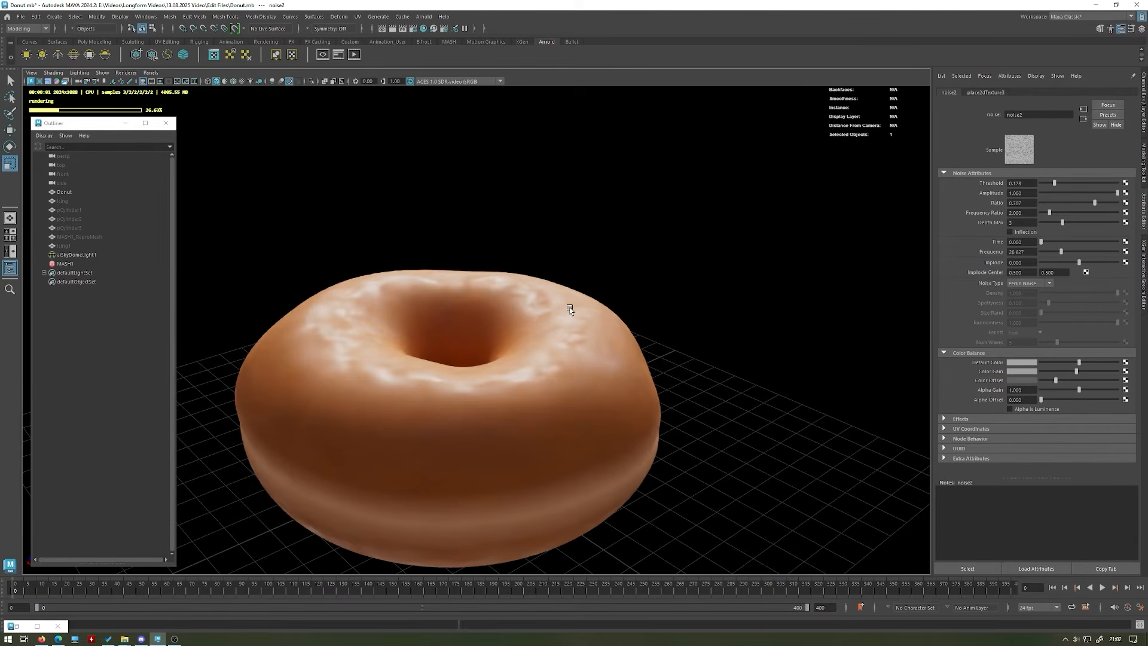
- Bring back the Hypershade graph and rearrange the donut's texture nodes closer together, leaving free space below them
{"action": "left_click_drag", "start_coordinate": [565, 286], "coordinate": [624, 367], "text": "alt"}
{"action": "left_click_drag", "start_coordinate": [543, 362], "coordinate": [436, 373], "text": "alt"}
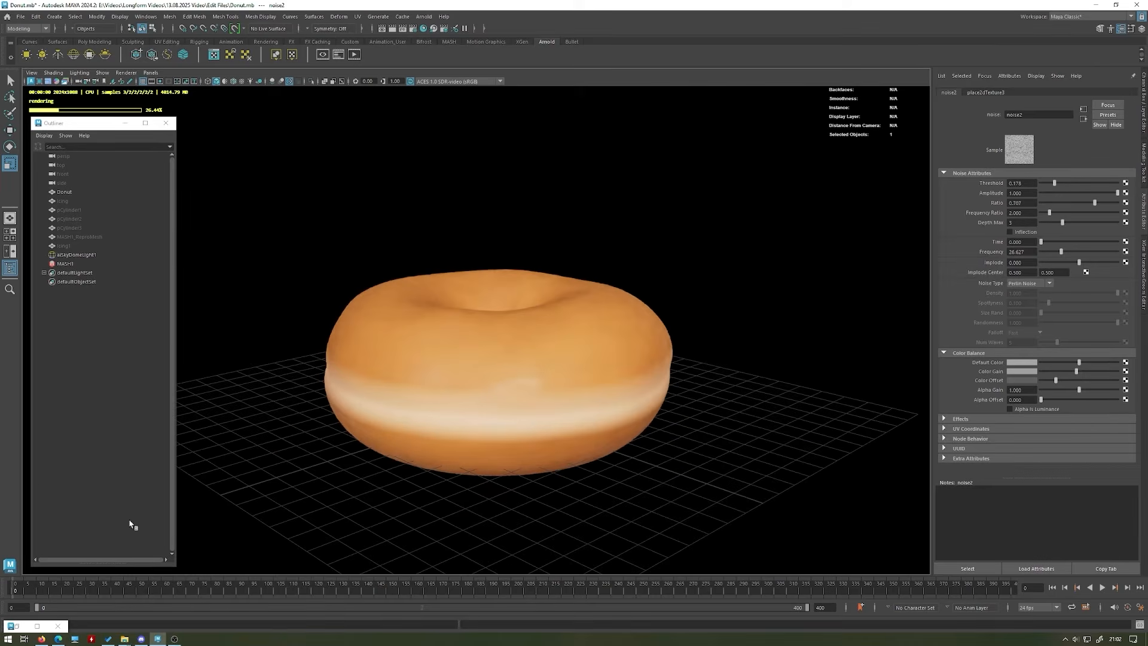
{"action": "double_click", "coordinate": [24, 626]}
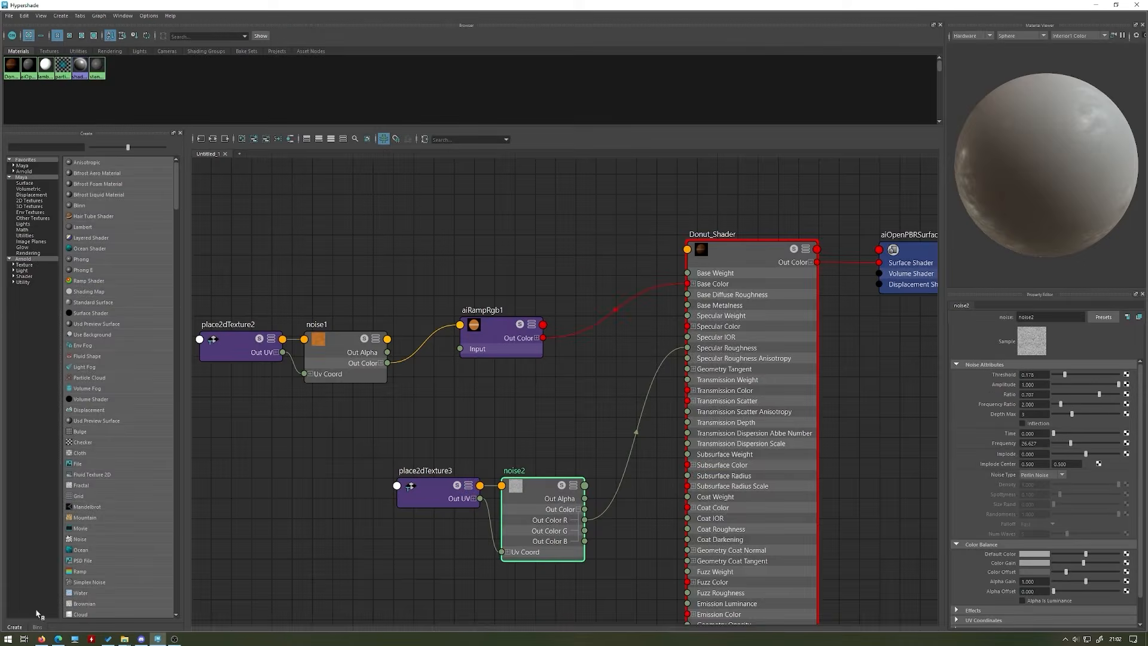
{"action": "scroll", "coordinate": [552, 418], "scroll_direction": "down", "scroll_amount": 2}
{"action": "left_click", "coordinate": [486, 473], "text": "shift"}
{"action": "left_click_drag", "start_coordinate": [530, 495], "coordinate": [512, 444]}
{"action": "left_click_drag", "start_coordinate": [549, 539], "coordinate": [323, 358]}
{"action": "left_click_drag", "start_coordinate": [510, 360], "coordinate": [515, 321]}
- Add an aiBump2d node and connect its Out Value to the Normal Camera input of Donut_Shader
{"action": "left_click", "coordinate": [475, 513]}
{"action": "key", "text": "Tab"}
{"action": "type", "text": "bump"}
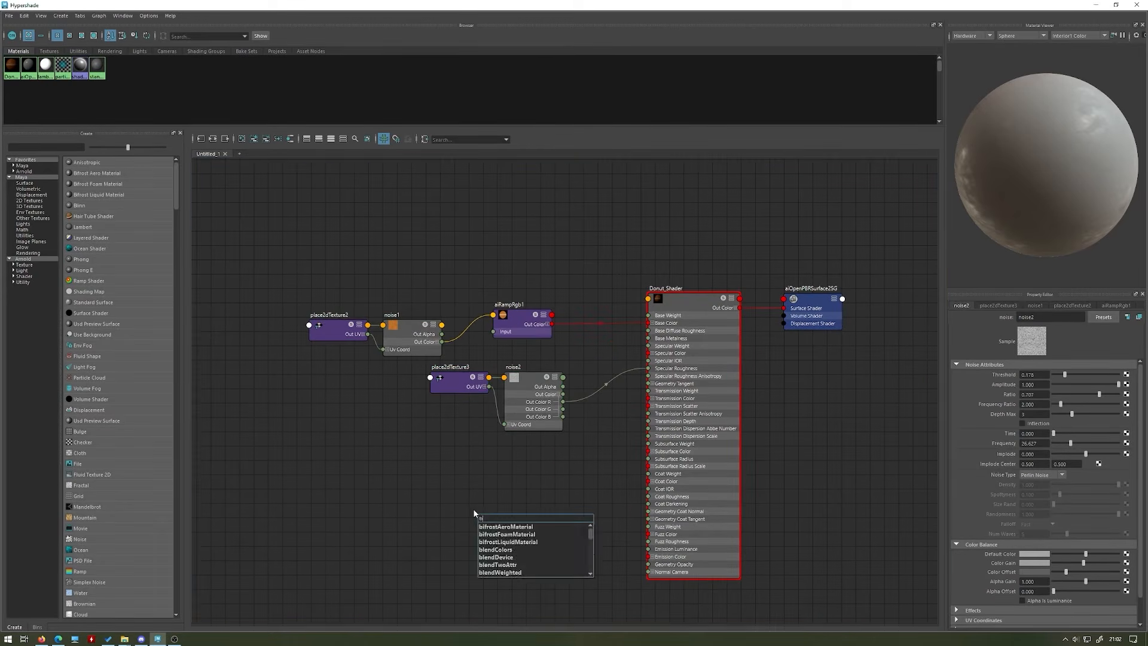
{"action": "key", "text": "Down"}
{"action": "key", "text": "Down"}
{"action": "key", "text": "Down"}
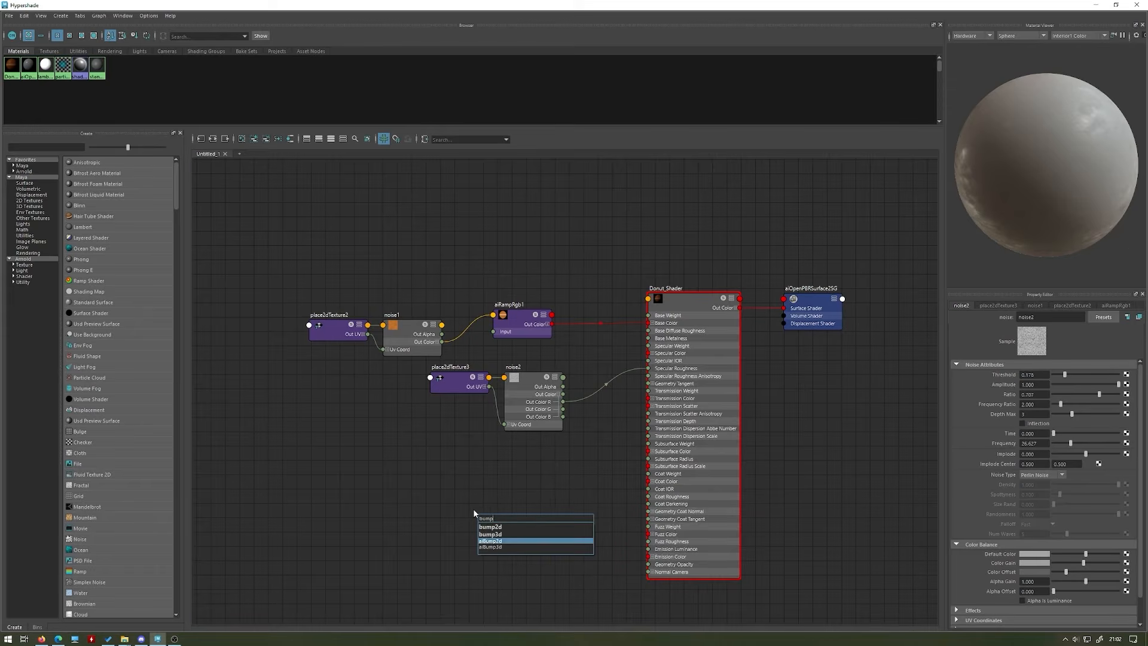
{"action": "key", "text": "Return"}
{"action": "scroll", "coordinate": [497, 509], "scroll_direction": "up", "scroll_amount": 3}
{"action": "left_click_drag", "start_coordinate": [536, 493], "coordinate": [698, 554]}
- Add a Noise texture node beside the bump node and connect its Out Color R to the Bump Map input
{"action": "left_click", "coordinate": [301, 500]}
{"action": "middle_click_drag", "start_coordinate": [301, 499], "coordinate": [341, 476]}
{"action": "key", "text": "Tab"}
{"action": "type", "text": "noise"}
{"action": "key", "text": "Down"}
{"action": "key", "text": "Down"}
{"action": "key", "text": "Down"}
{"action": "key", "text": "Return"}
{"action": "left_click_drag", "start_coordinate": [480, 540], "coordinate": [383, 448]}
{"action": "left_click_drag", "start_coordinate": [482, 478], "coordinate": [471, 504]}
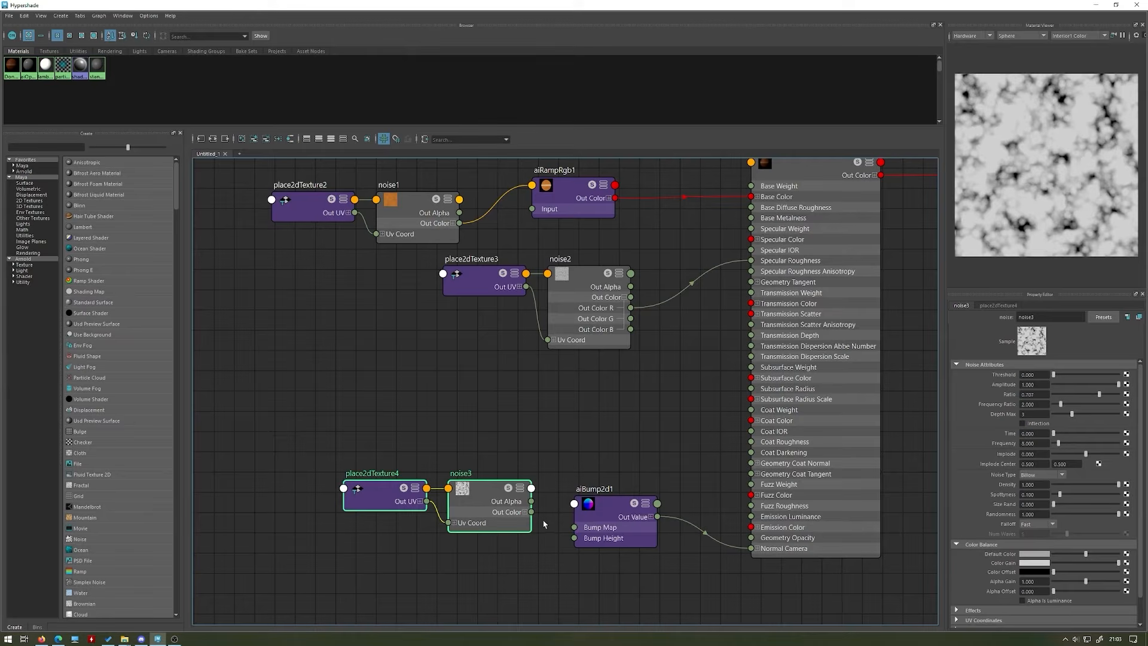
{"action": "left_click_drag", "start_coordinate": [532, 512], "coordinate": [575, 528]}
{"action": "left_click", "coordinate": [524, 512]}
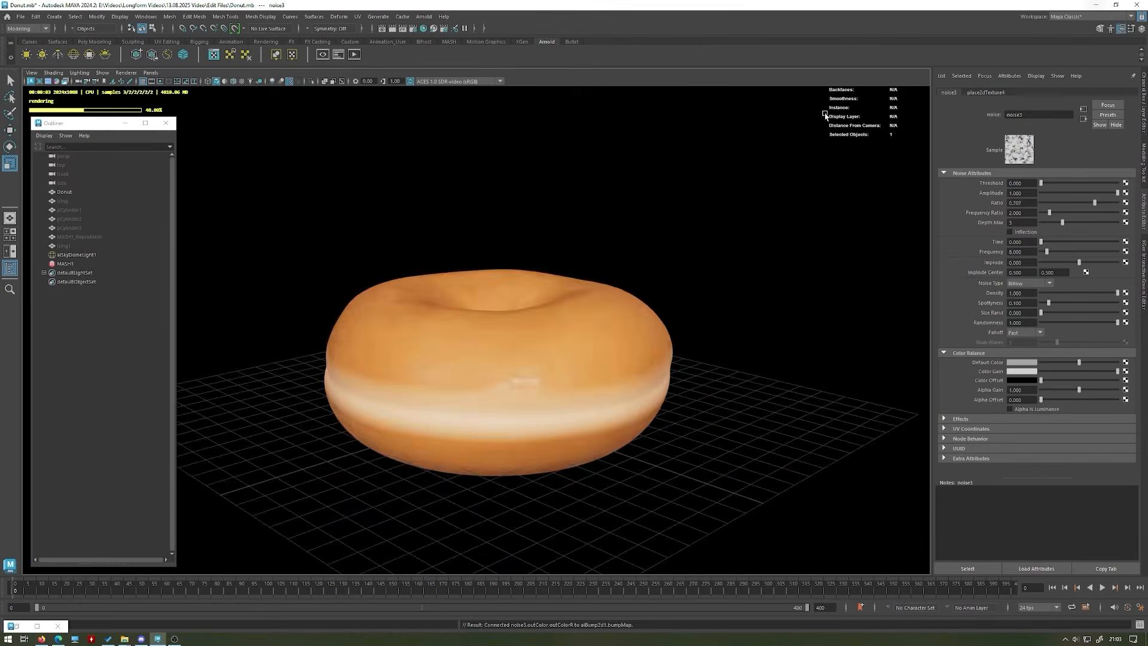
- Try a Bump Height of 1 on the aiBump2d node and check the donut's surface
{"action": "left_click_drag", "start_coordinate": [557, 261], "coordinate": [479, 285], "text": "alt"}
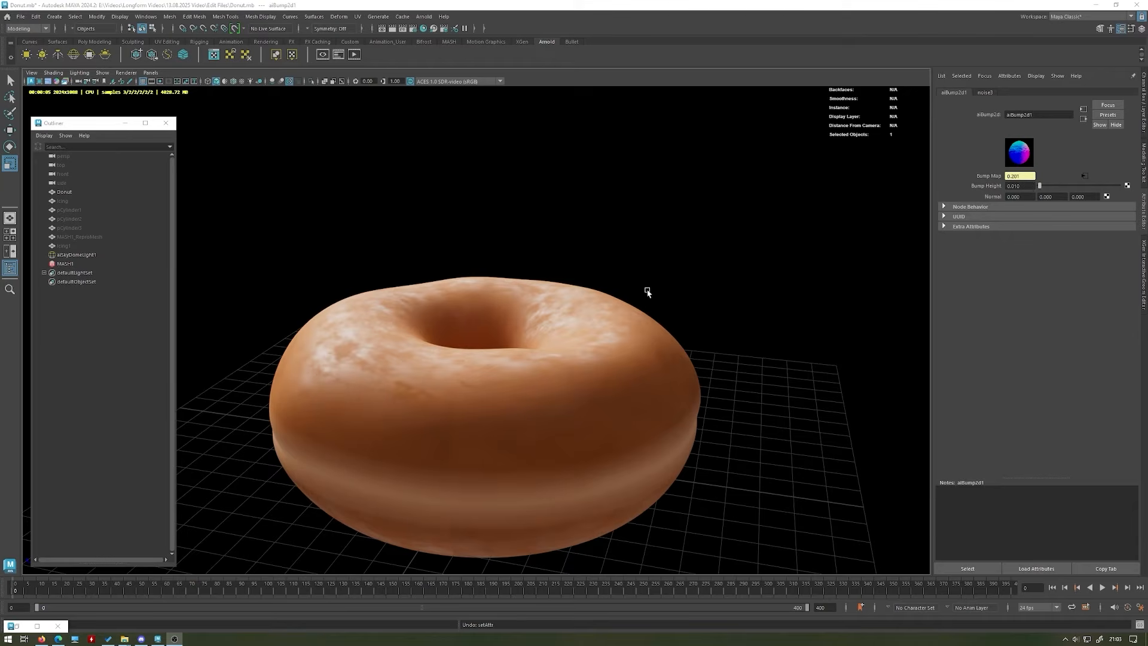
{"action": "left_click_drag", "start_coordinate": [608, 307], "coordinate": [626, 325], "text": "alt"}
{"action": "left_click_drag", "start_coordinate": [1039, 185], "coordinate": [1122, 185]}
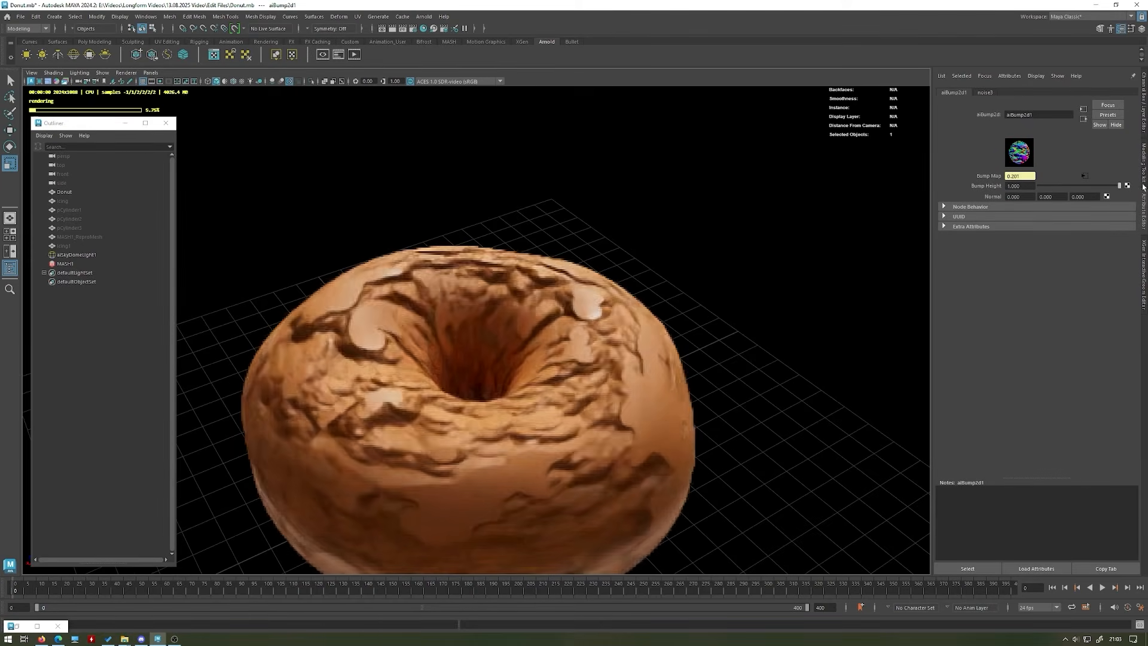
{"action": "left_click_drag", "start_coordinate": [656, 256], "coordinate": [487, 223], "text": "alt"}
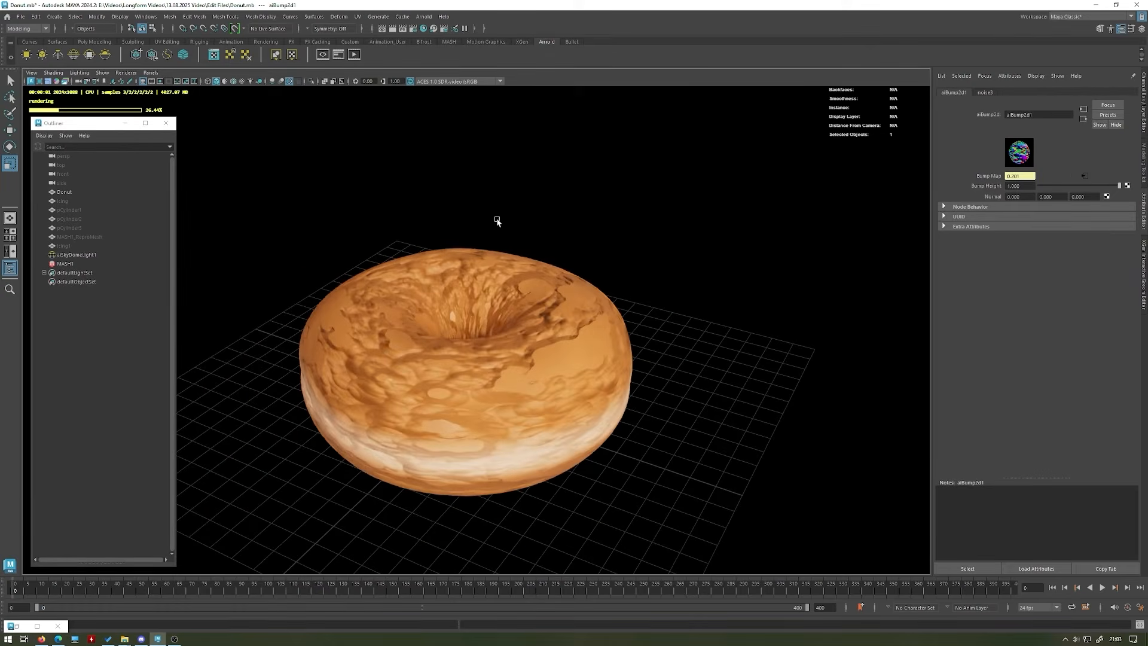
{"action": "right_click_drag", "start_coordinate": [513, 208], "coordinate": [564, 256], "text": "alt"}
{"action": "left_click_drag", "start_coordinate": [564, 256], "coordinate": [556, 287], "text": "alt"}
- Lower the Bump Height of the aiBump2d node to about 0.34
{"action": "left_click_drag", "start_coordinate": [1099, 186], "coordinate": [1066, 186]}
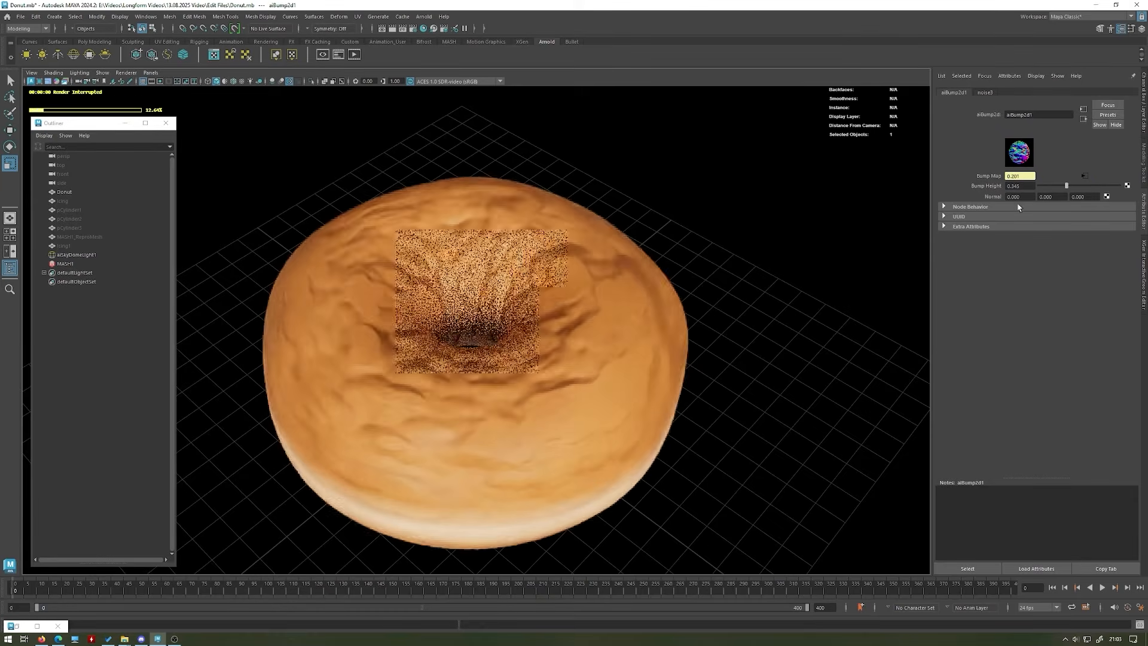
{"action": "left_click_drag", "start_coordinate": [661, 402], "coordinate": [620, 279], "text": "alt"}
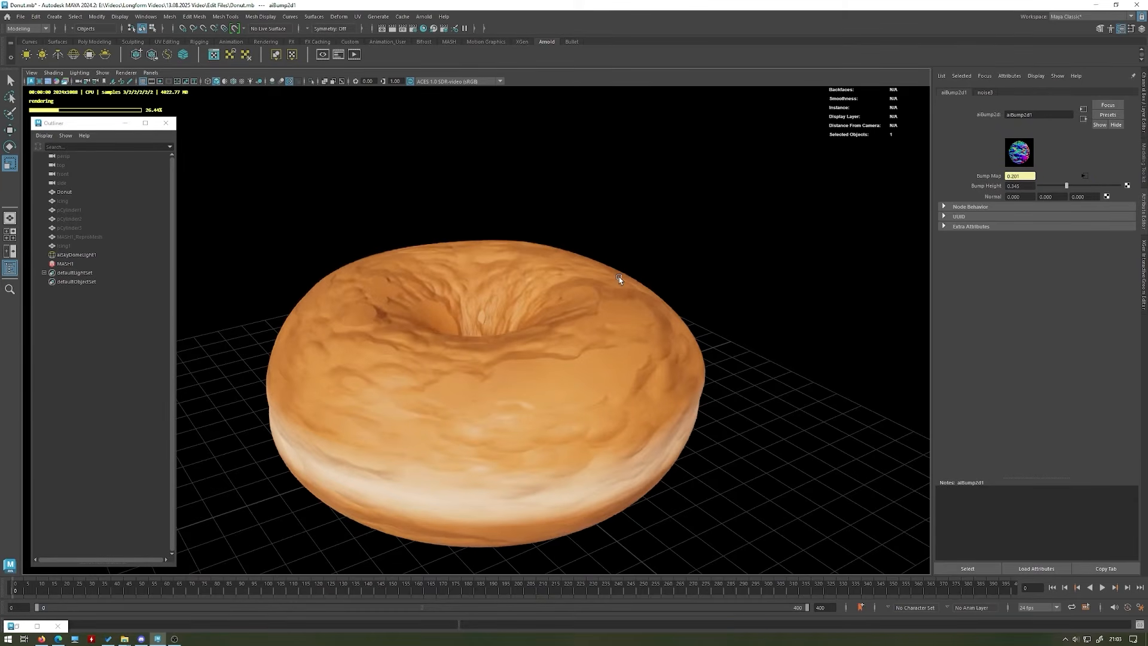
{"action": "left_click_drag", "start_coordinate": [439, 323], "coordinate": [447, 361], "text": "alt"}
{"action": "left_click_drag", "start_coordinate": [492, 318], "coordinate": [530, 384], "text": "alt"}
- Select the noise node feeding the bump and set its Noise Type to Perlin Noise
{"action": "left_click", "coordinate": [17, 627]}
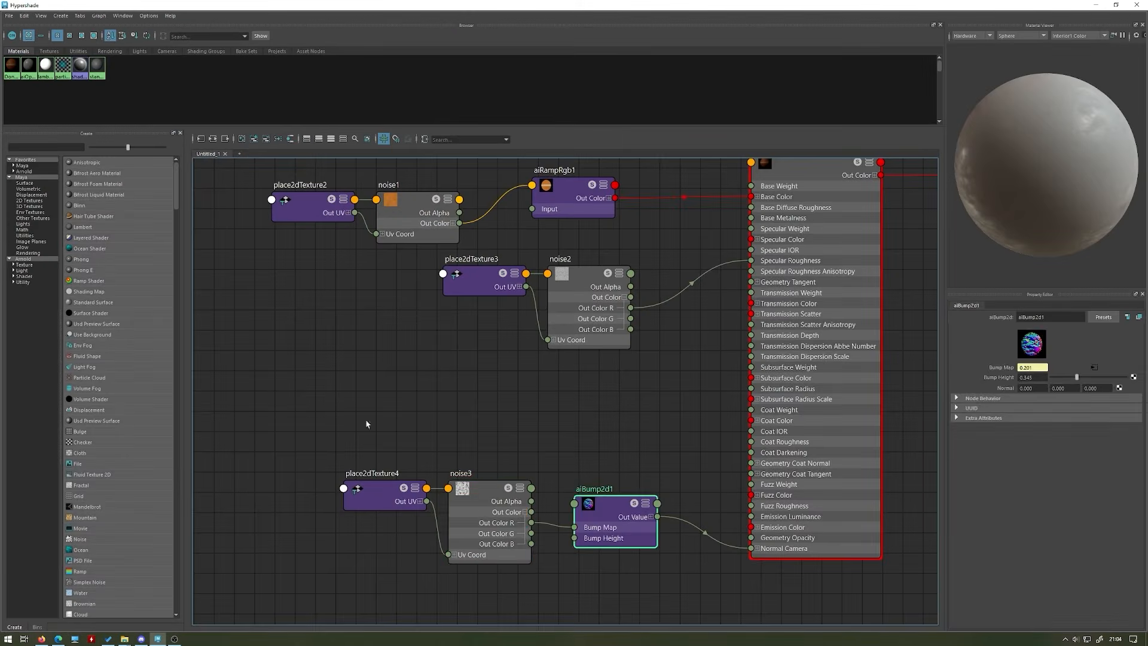
{"action": "left_click", "coordinate": [480, 514]}
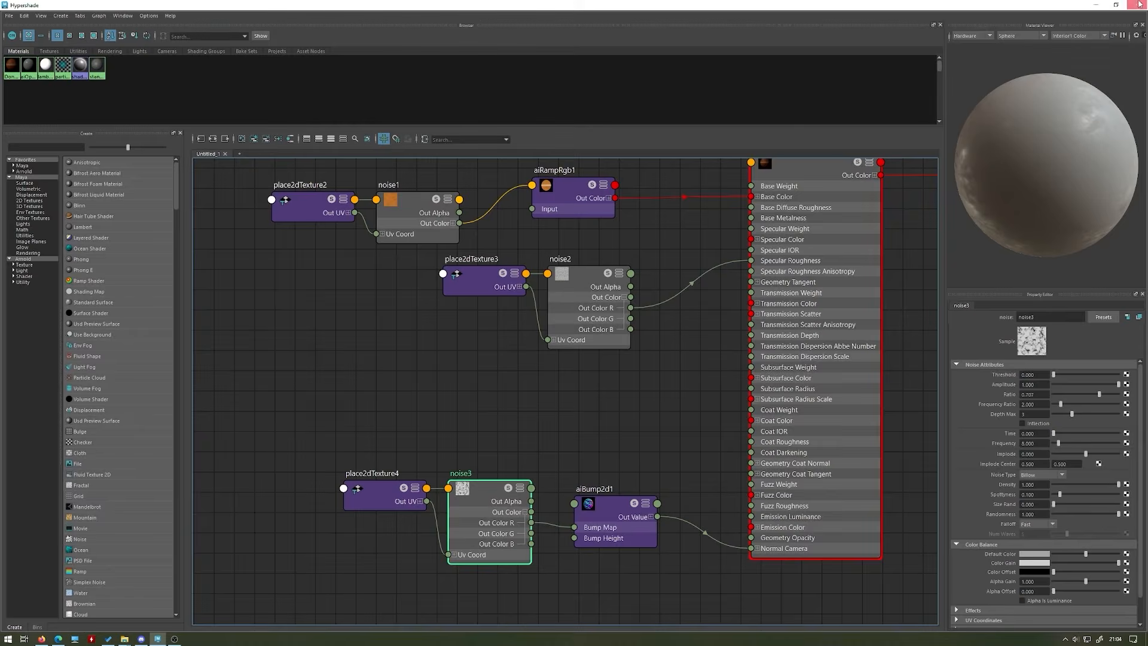
{"action": "left_click", "coordinate": [1096, 5]}
{"action": "left_click_drag", "start_coordinate": [762, 269], "coordinate": [587, 327], "text": "alt"}
{"action": "left_click_drag", "start_coordinate": [672, 274], "coordinate": [309, 370], "text": "alt"}
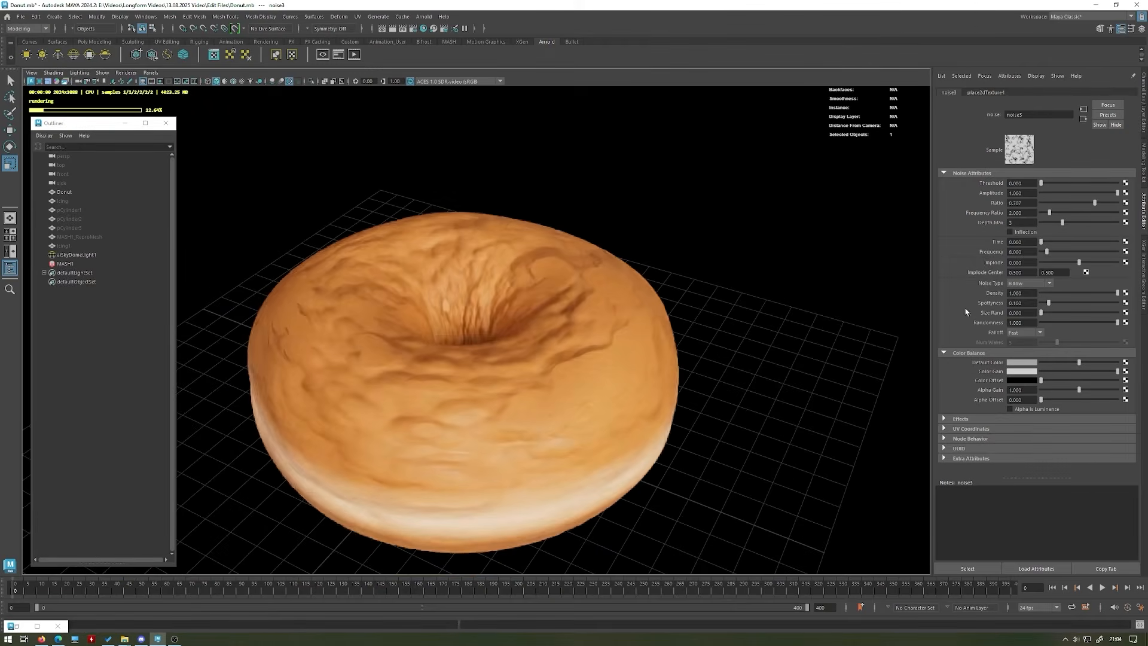
{"action": "left_click", "coordinate": [1034, 284]}
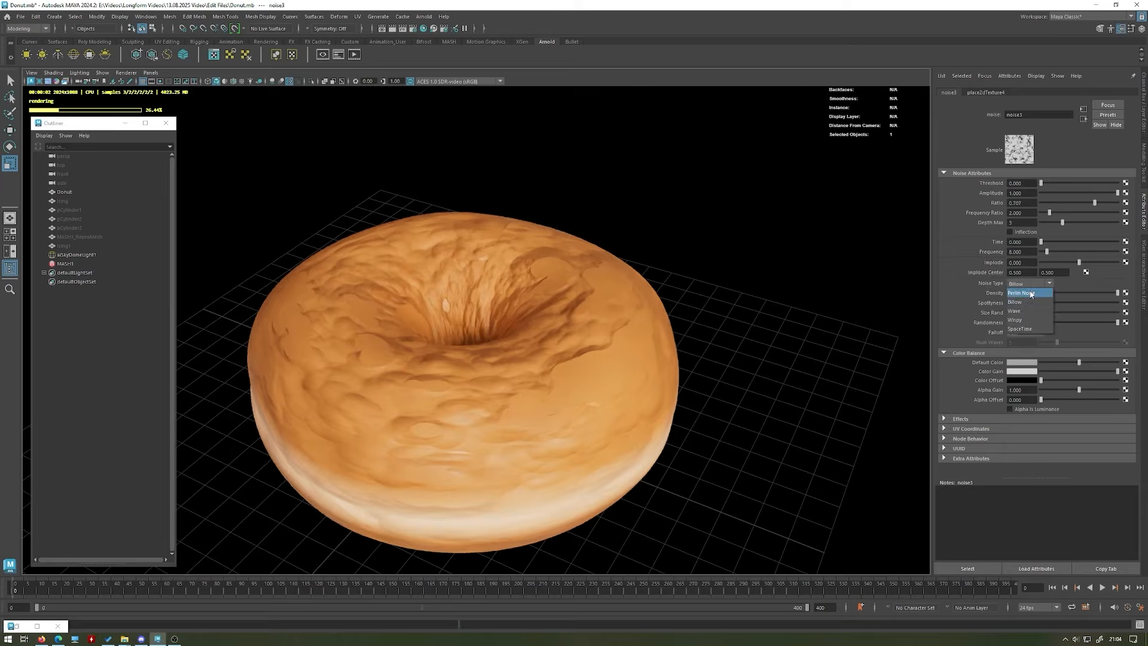
{"action": "left_click", "coordinate": [1027, 289]}
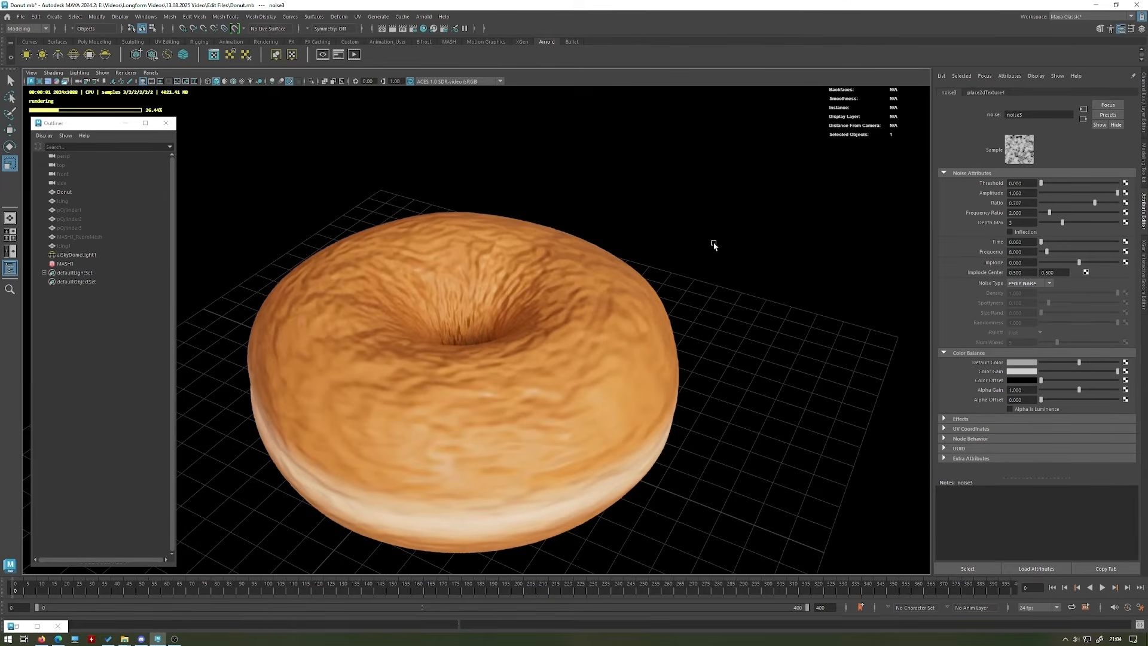
- Raise the Frequency of the bump noise to about 28.6 for a finer surface texture
{"action": "left_click_drag", "start_coordinate": [714, 245], "coordinate": [715, 259], "text": "alt"}
{"action": "left_click_drag", "start_coordinate": [1049, 255], "coordinate": [1066, 253]}
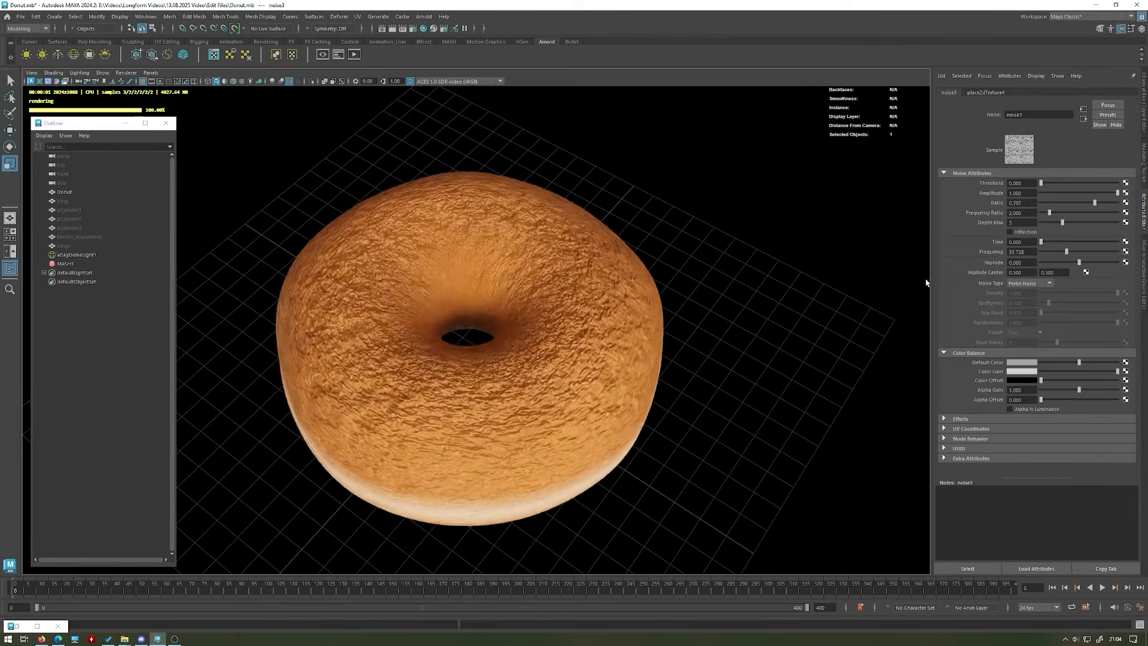
{"action": "left_click_drag", "start_coordinate": [755, 326], "coordinate": [738, 289], "text": "alt"}
{"action": "right_click_drag", "start_coordinate": [738, 290], "coordinate": [776, 331], "text": "alt"}
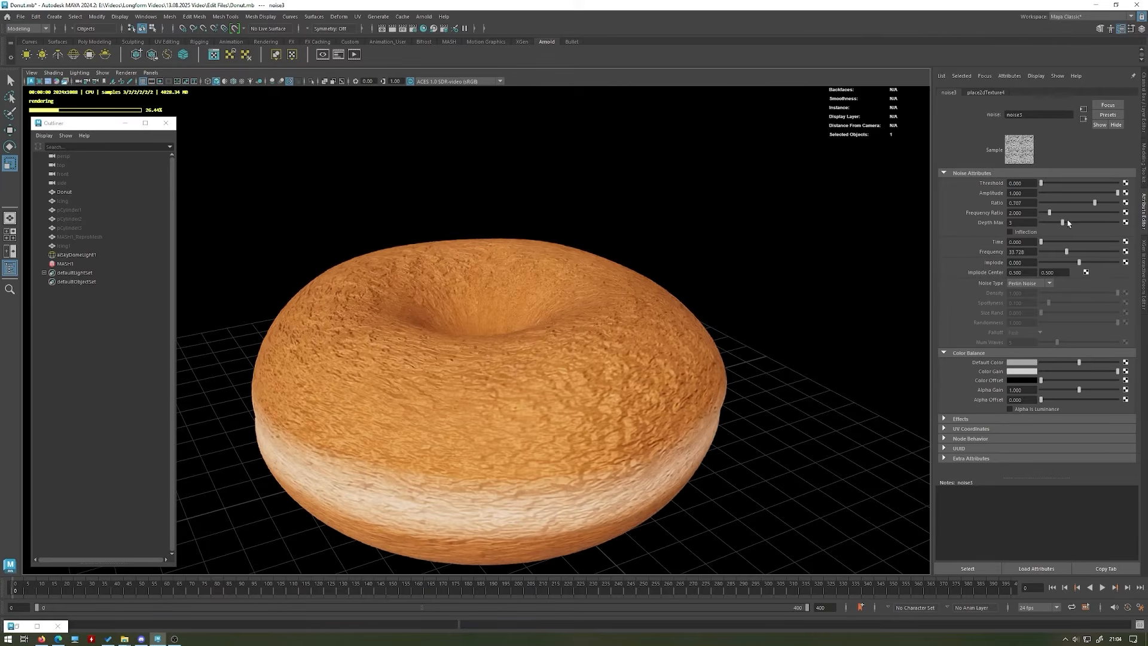
{"action": "left_click_drag", "start_coordinate": [1064, 252], "coordinate": [1061, 252]}
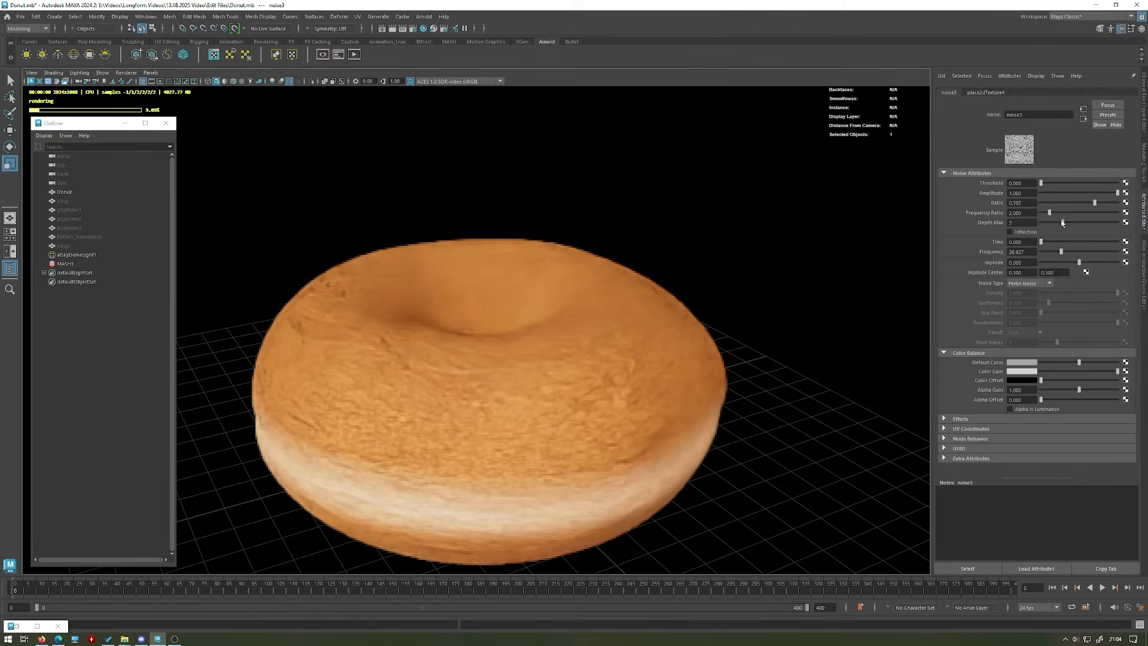
- Try a higher Threshold on the bump noise and undo the change
{"action": "left_click_drag", "start_coordinate": [1042, 183], "coordinate": [1083, 183]}
{"action": "key", "text": "ctrl+z"}
{"action": "key", "text": "ctrl+z"}
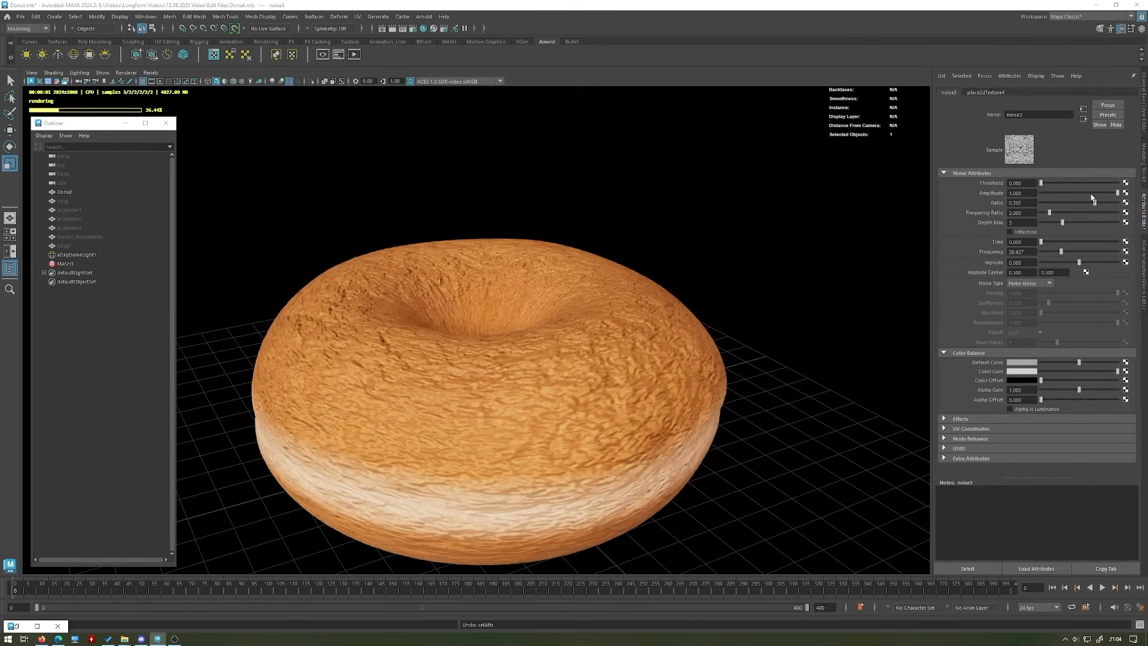
- Reduce the Amplitude of the bump noise to about 0.16
{"action": "left_click_drag", "start_coordinate": [1092, 197], "coordinate": [1046, 195]}
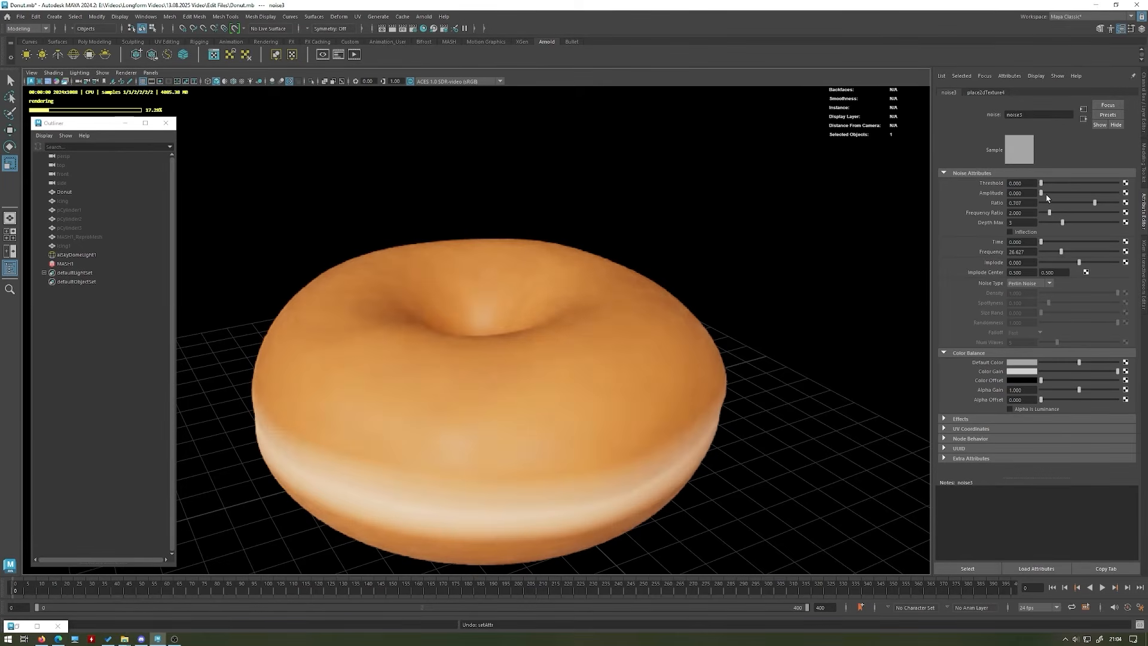
{"action": "left_click", "coordinate": [1053, 191]}
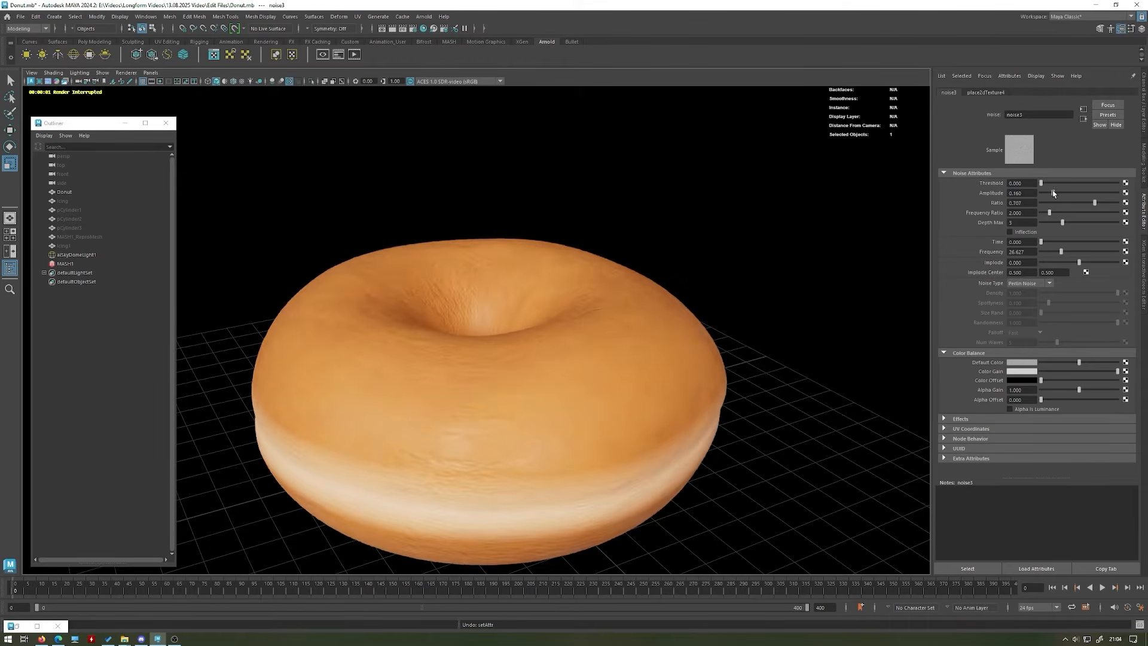
{"action": "left_click", "coordinate": [1054, 192]}
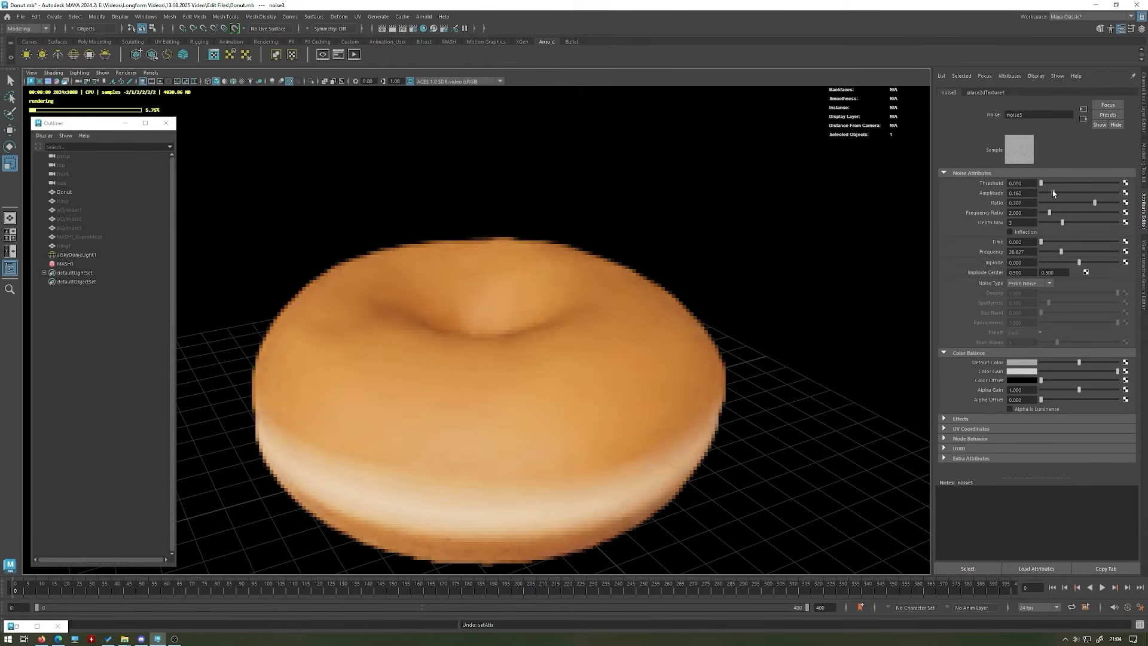
- Set the Depth Max of the bump noise to 2
{"action": "left_click_drag", "start_coordinate": [615, 312], "coordinate": [702, 320], "text": "alt"}
{"action": "mouse_move", "coordinate": [748, 274]}
{"action": "left_mouse_down", "text": "alt"}
{"action": "mouse_move", "coordinate": [695, 287]}
{"action": "mouse_move", "coordinate": [756, 290]}
{"action": "left_mouse_up", "text": "alt"}
{"action": "left_click", "coordinate": [1052, 222]}
{"action": "left_click_drag", "start_coordinate": [755, 281], "coordinate": [751, 257], "text": "alt"}
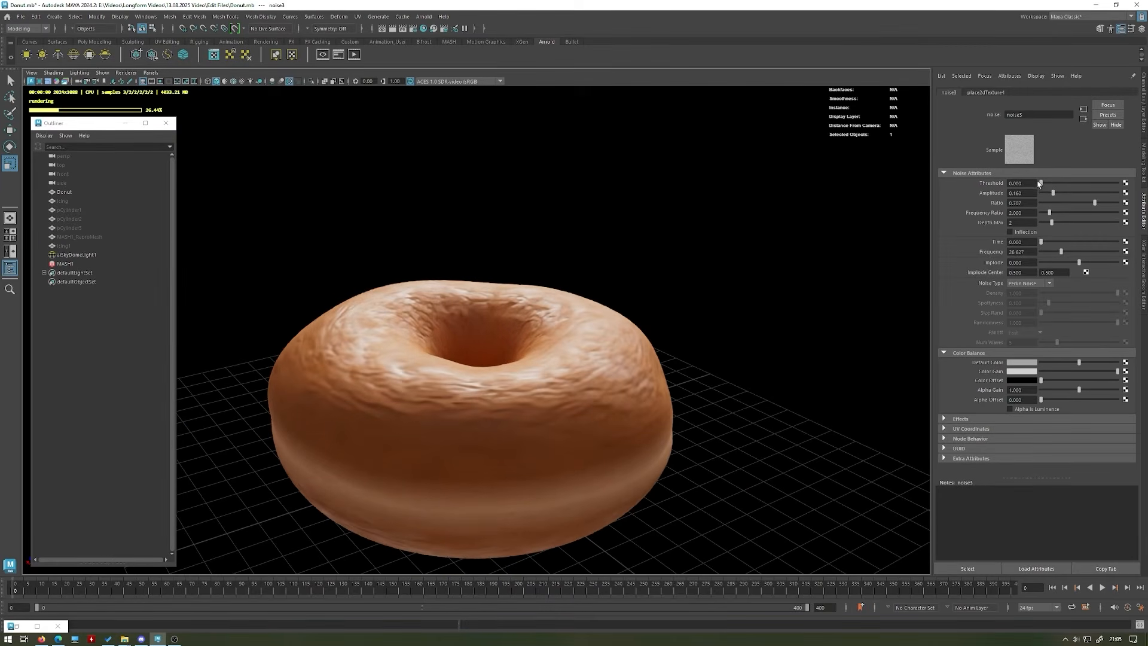
- Undo a trial increase of the bump noise's Threshold, and reduce its Amplitude to about 0.1
{"action": "left_click_drag", "start_coordinate": [1044, 185], "coordinate": [1068, 186]}
{"action": "key", "text": "ctrl+z"}
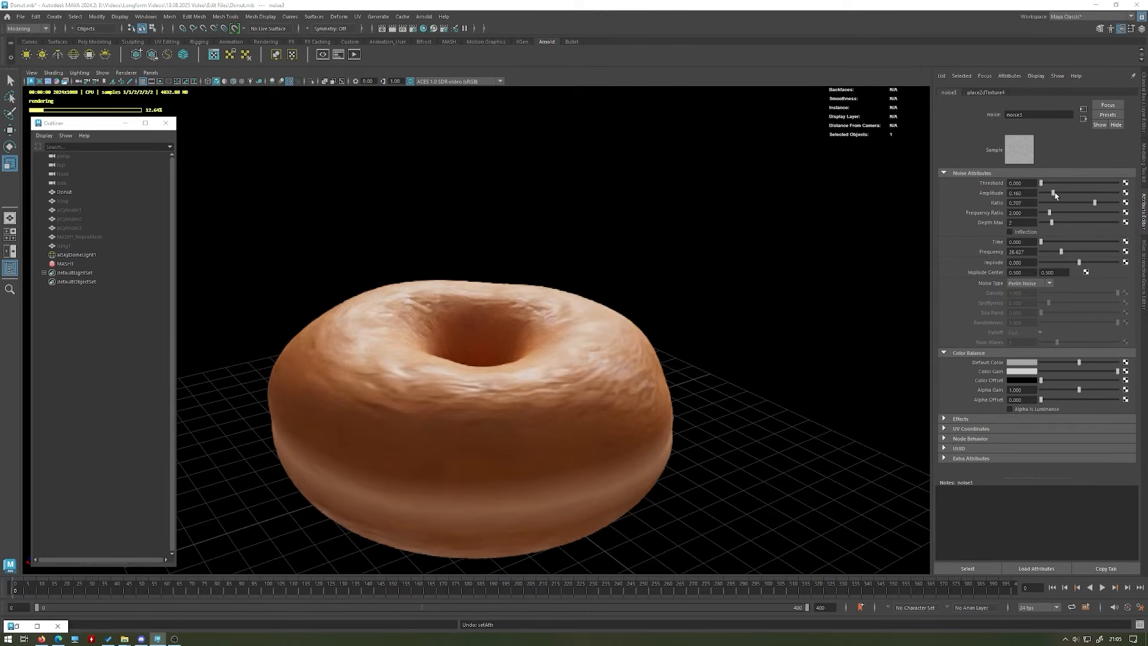
{"action": "left_click_drag", "start_coordinate": [1053, 193], "coordinate": [1049, 199]}
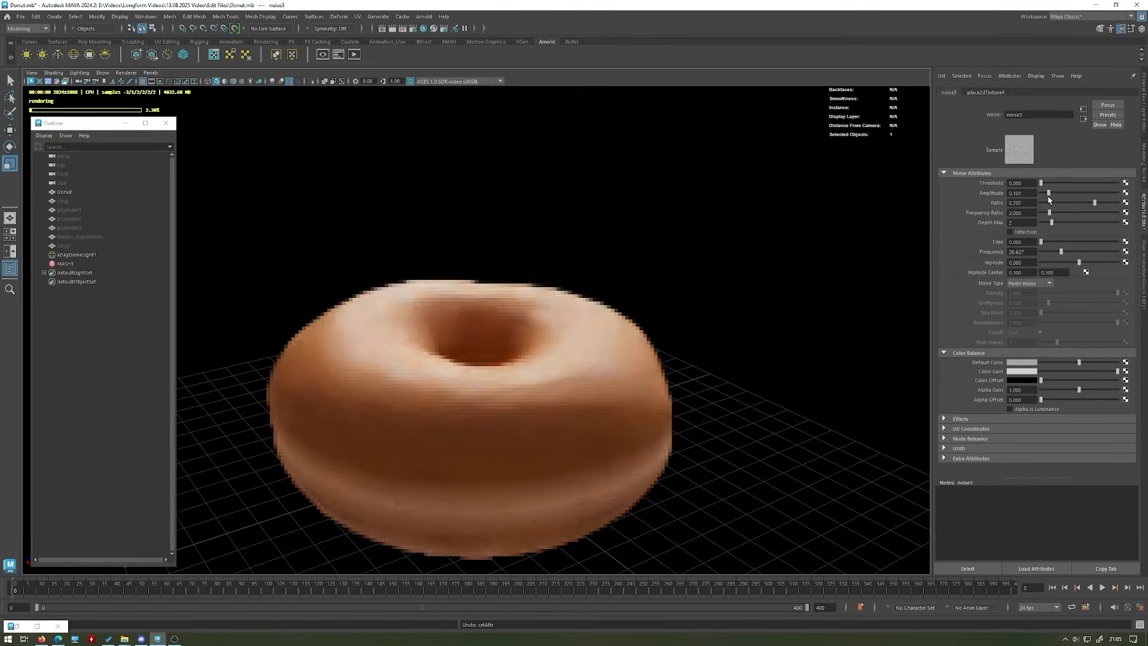
{"action": "mouse_move", "coordinate": [714, 251]}
{"action": "left_mouse_down", "text": "alt"}
{"action": "mouse_move", "coordinate": [642, 258]}
{"action": "mouse_move", "coordinate": [644, 277]}
{"action": "mouse_move", "coordinate": [716, 254]}
{"action": "mouse_move", "coordinate": [705, 251]}
{"action": "left_mouse_up", "text": "alt"}
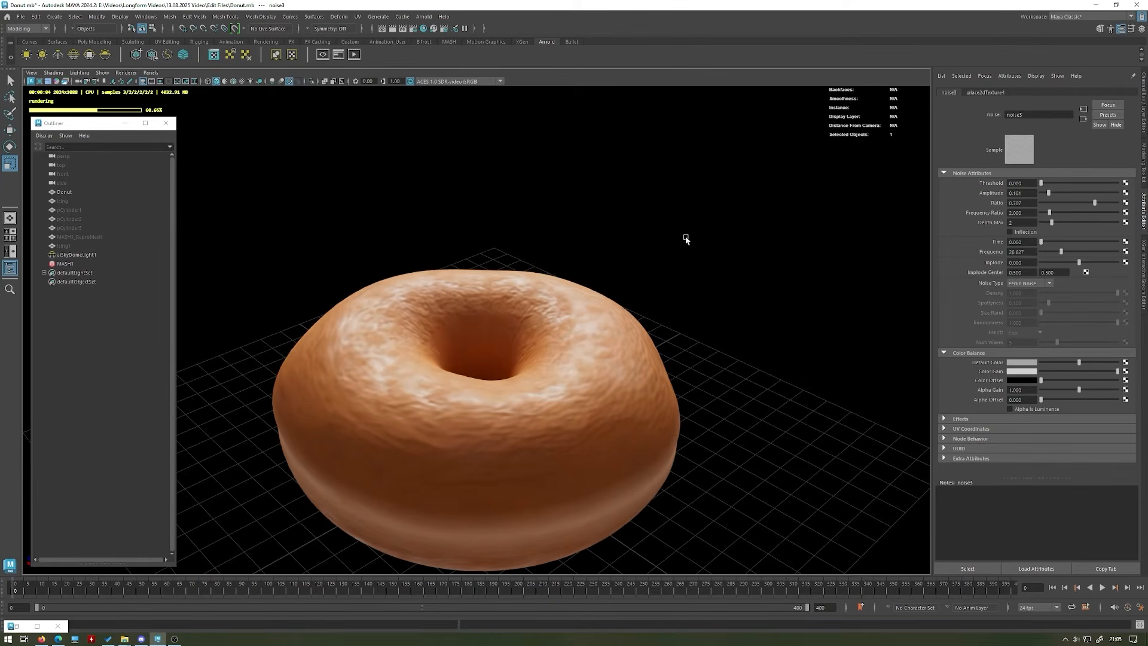
{"action": "scroll", "coordinate": [562, 231], "scroll_direction": "down", "scroll_amount": 3}
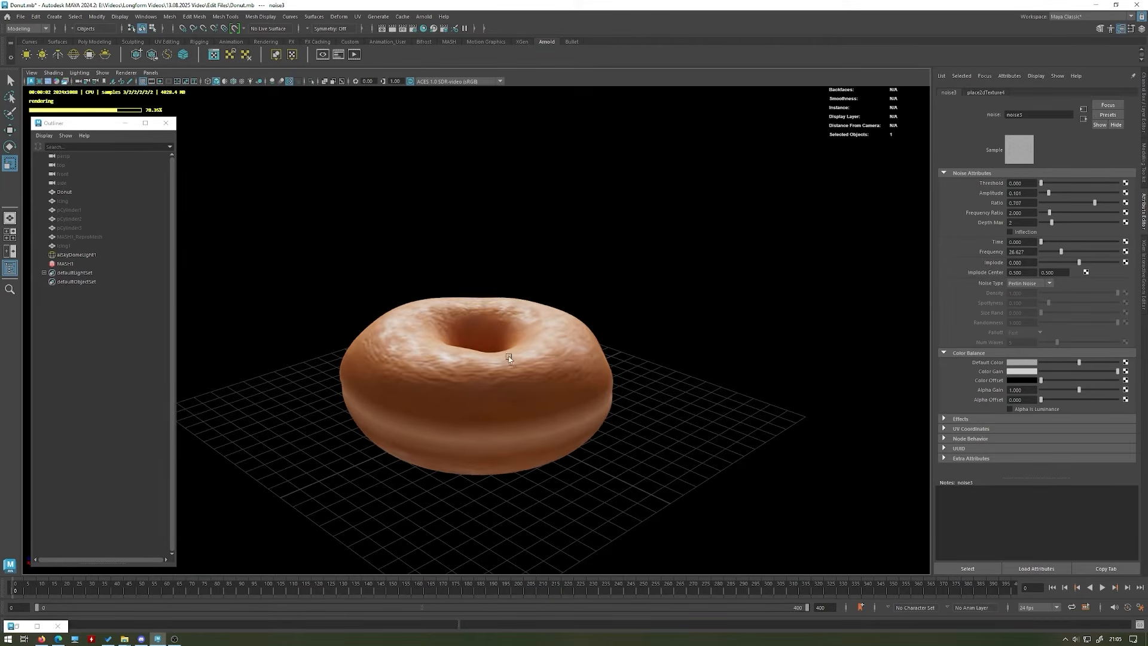
- Set the Amplitude of the bump noise to 0.05 and check the donut from several sides
{"action": "left_click_drag", "start_coordinate": [1032, 193], "coordinate": [978, 198]}
{"action": "type", "text": ".05"}
{"action": "key", "text": "Return"}
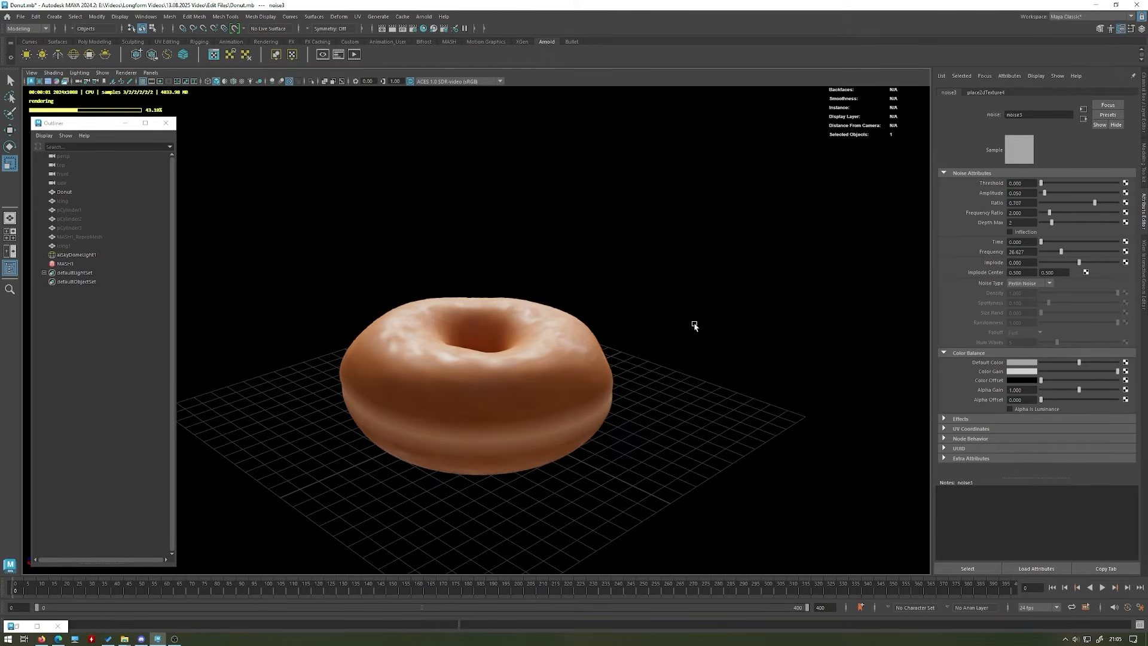
{"action": "left_click_drag", "start_coordinate": [630, 267], "coordinate": [504, 281], "text": "alt"}
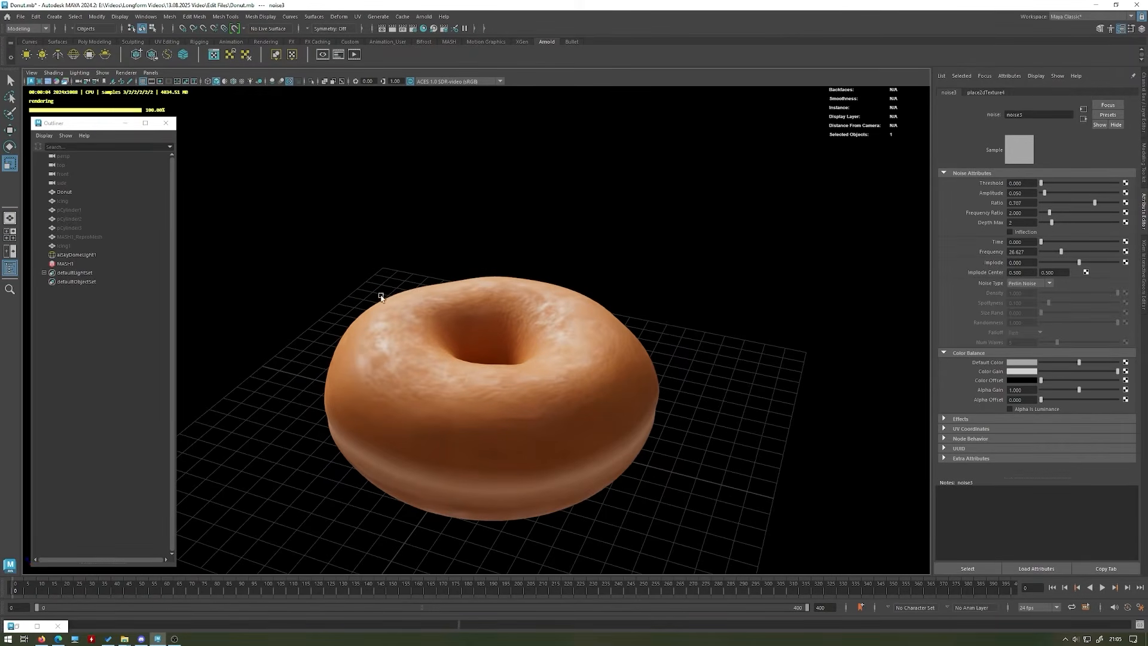
{"action": "left_click_drag", "start_coordinate": [357, 296], "coordinate": [446, 264], "text": "alt"}
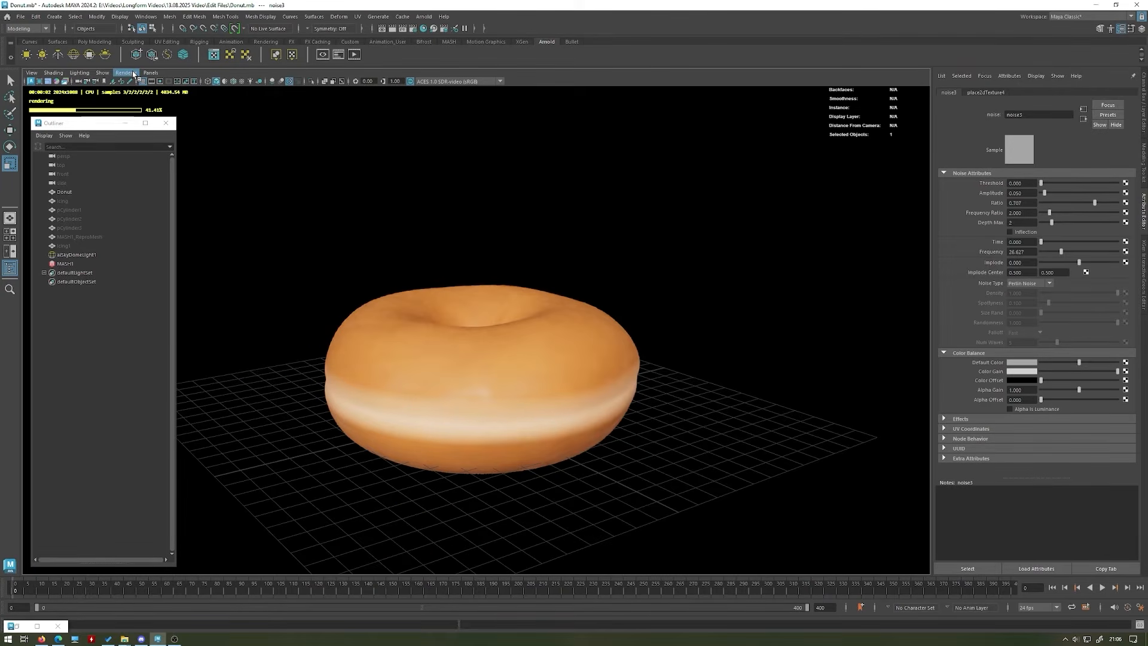
{"action": "left_click_drag", "start_coordinate": [231, 107], "coordinate": [302, 138], "text": "alt"}
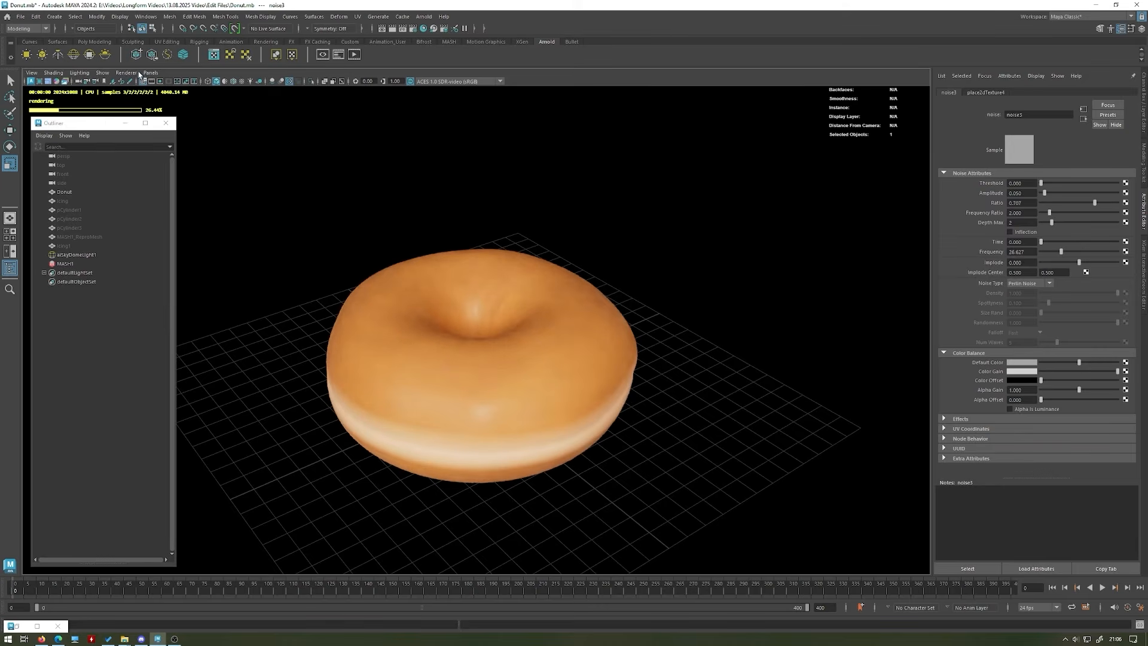
- Unhide the Icing mesh on top of the donut
{"action": "left_click", "coordinate": [82, 201]}
{"action": "key", "text": "shift+h"}
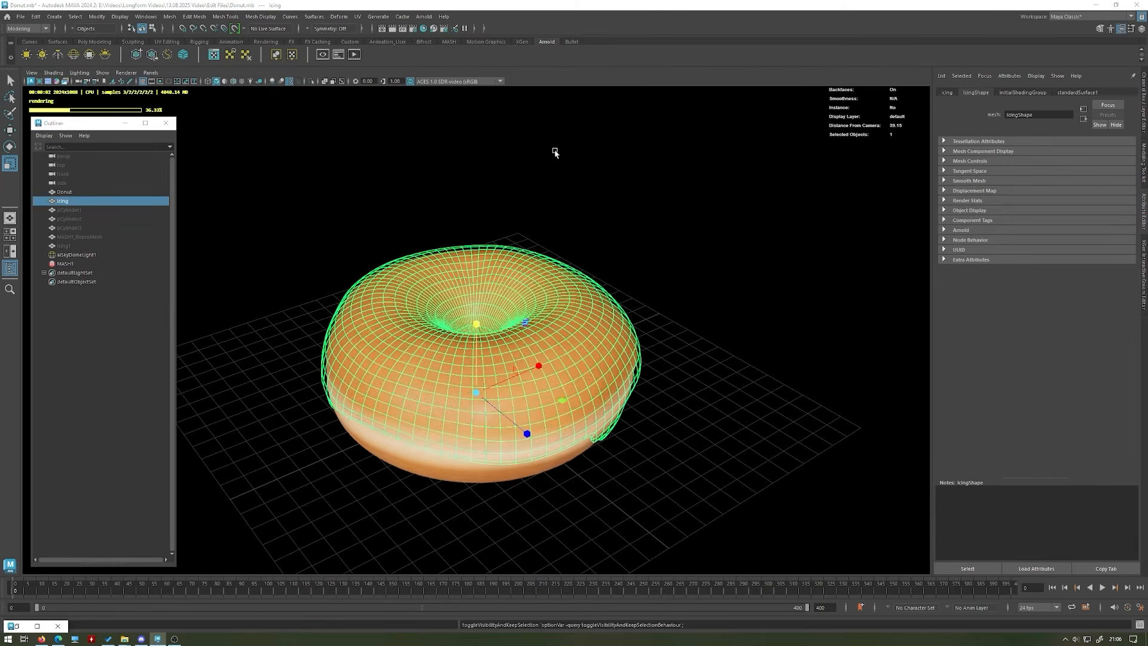
{"action": "left_click", "coordinate": [555, 223]}
{"action": "left_click_drag", "start_coordinate": [555, 224], "coordinate": [551, 351], "text": "alt"}
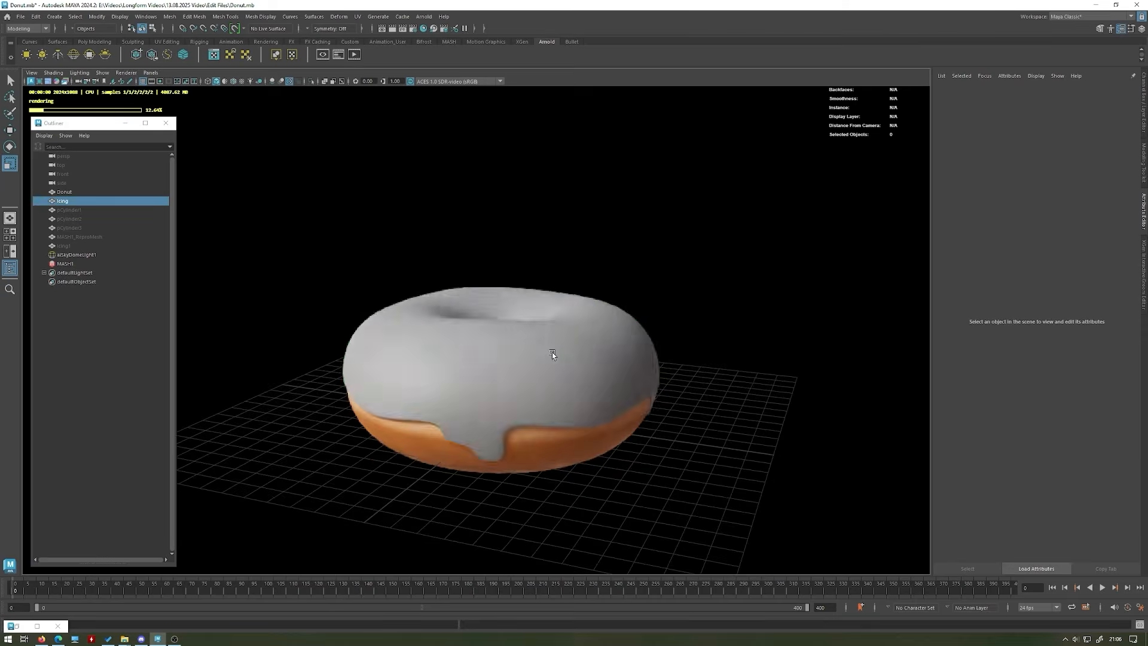
- Assign a new Arnold aiOpenPBRSurface material to the Icing mesh
{"action": "left_click", "coordinate": [552, 352]}
{"action": "key", "text": "w"}
{"action": "right_click", "coordinate": [556, 208]}
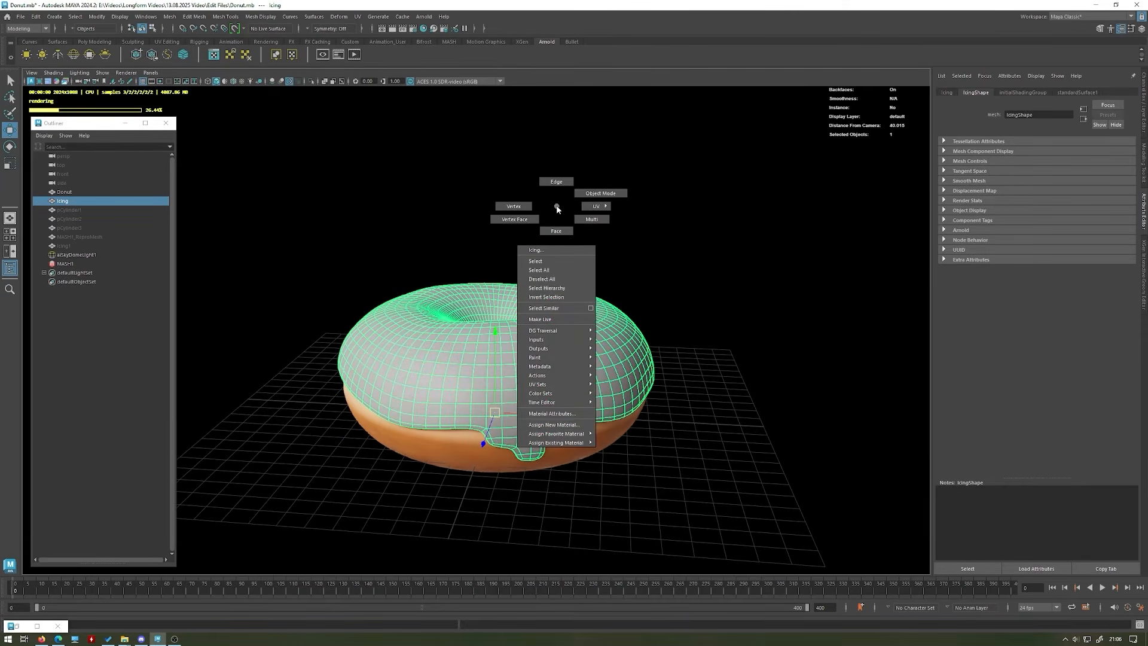
{"action": "left_click", "coordinate": [567, 425]}
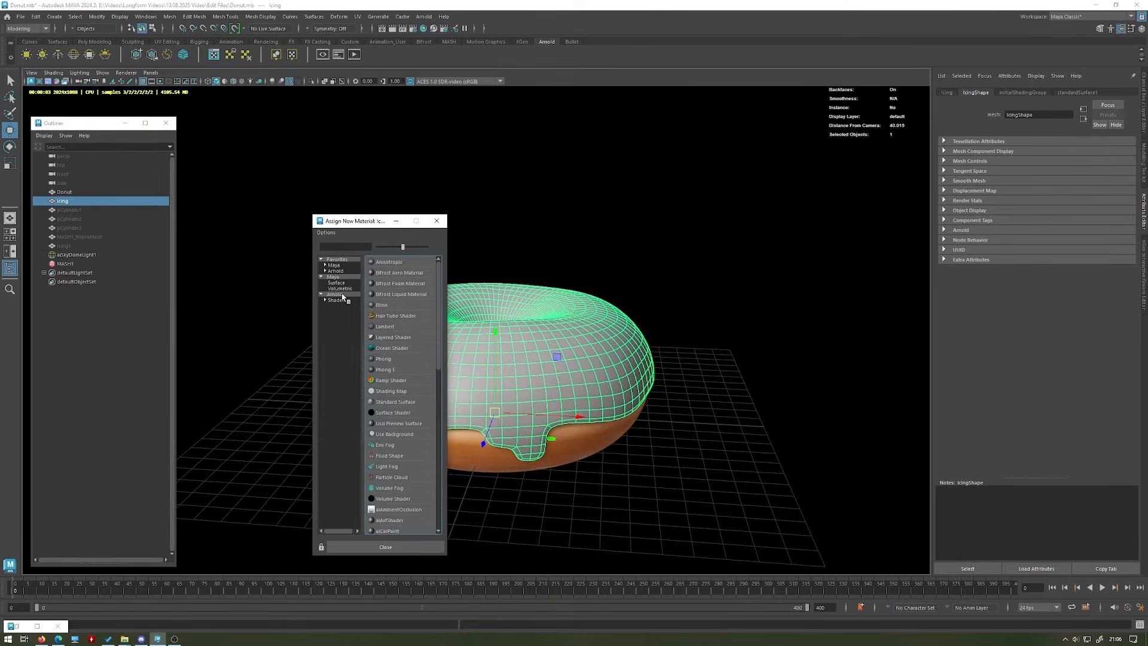
{"action": "left_click", "coordinate": [343, 295]}
{"action": "left_click", "coordinate": [415, 369]}
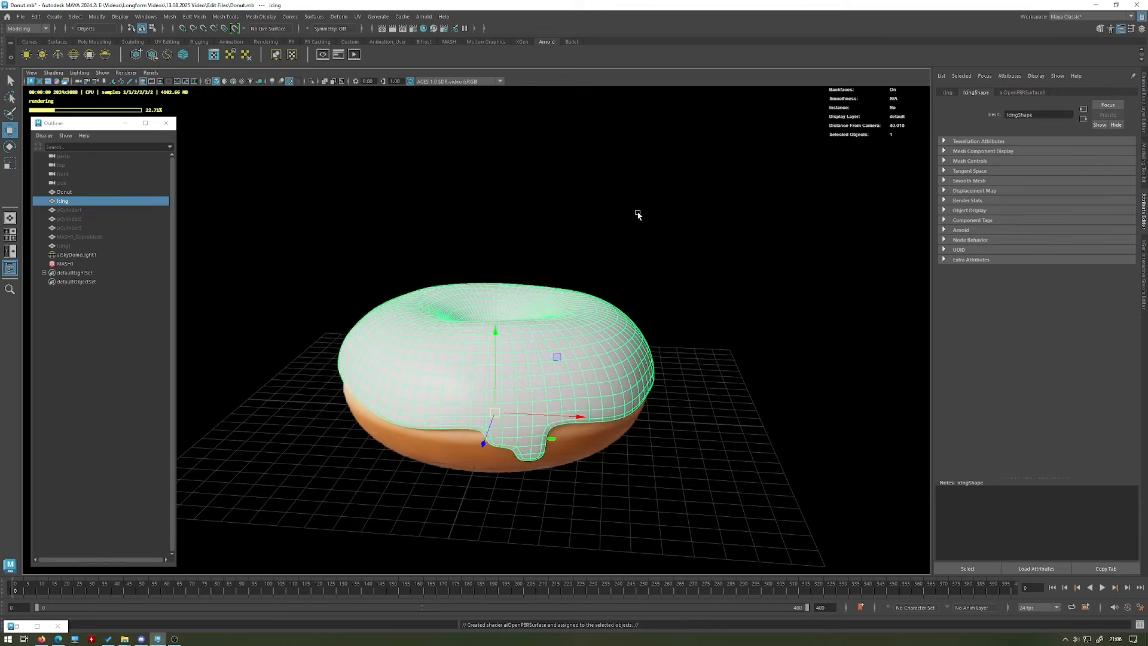
- Set the icing material's base color to a very dark chocolate brown, with a value of about 0.04
{"action": "left_click", "coordinate": [592, 332]}
{"action": "left_click", "coordinate": [717, 226]}
{"action": "left_click", "coordinate": [597, 324]}
{"action": "left_click", "coordinate": [1022, 93]}
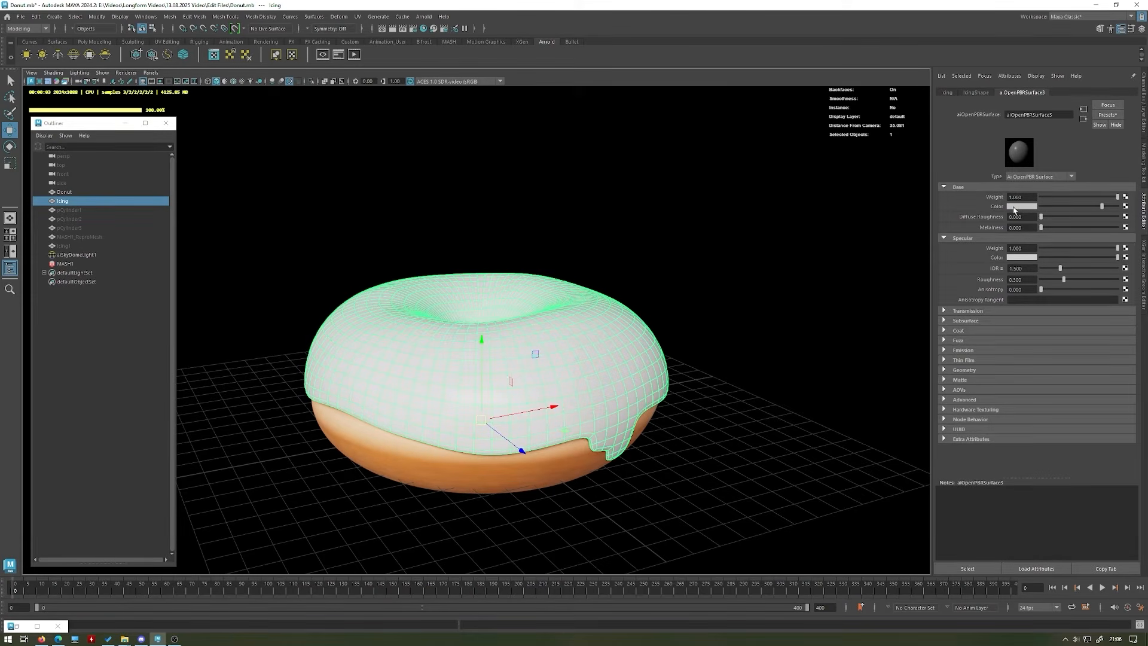
{"action": "left_click", "coordinate": [1015, 207]}
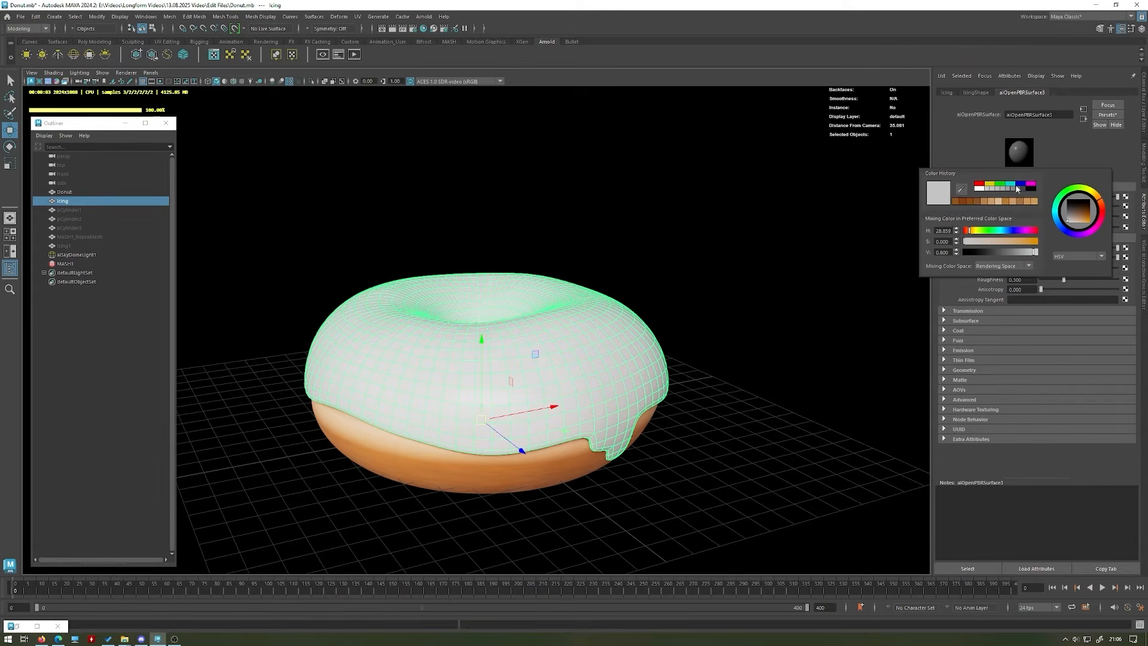
{"action": "left_click", "coordinate": [1085, 205]}
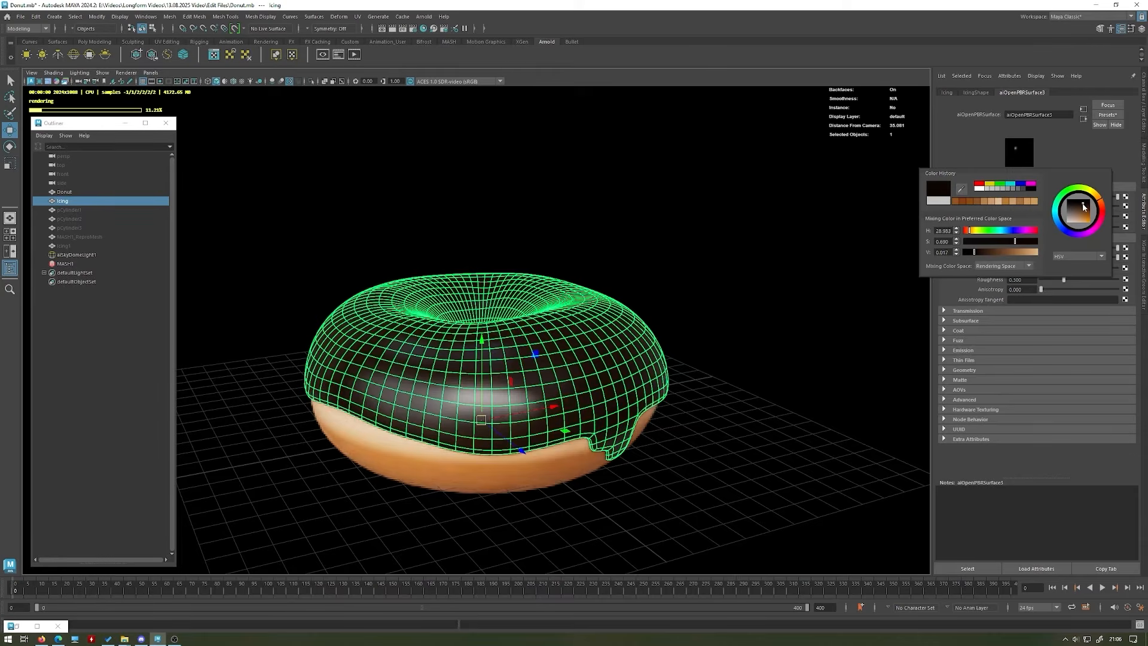
{"action": "left_click_drag", "start_coordinate": [1084, 207], "coordinate": [1087, 207]}
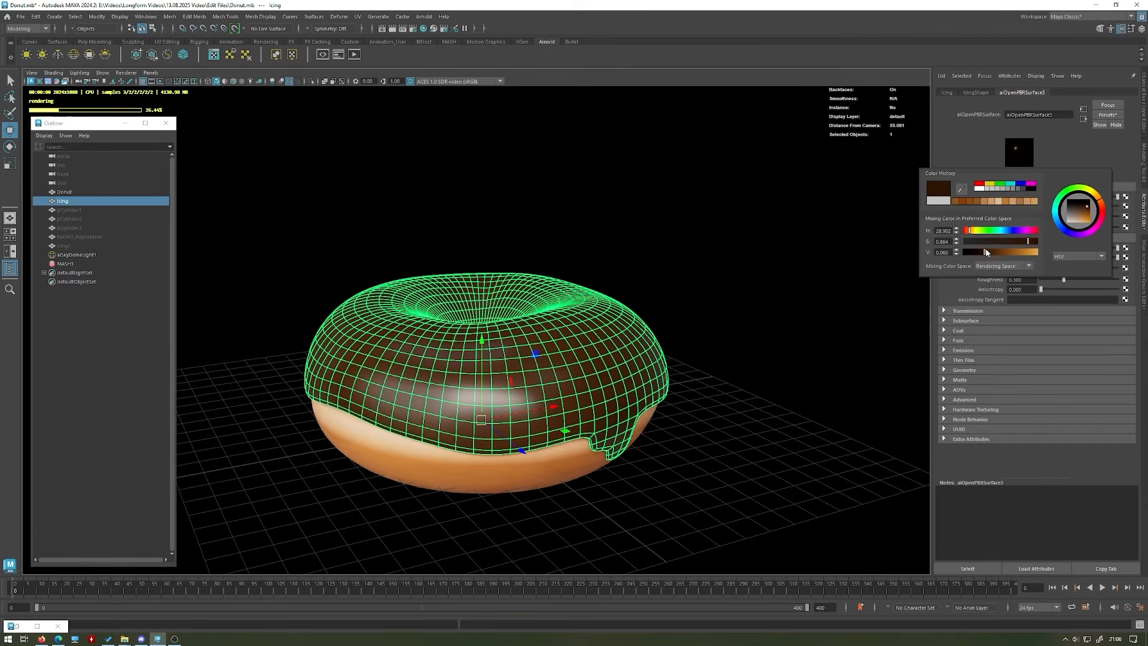
{"action": "left_click", "coordinate": [755, 272]}
{"action": "left_click_drag", "start_coordinate": [742, 299], "coordinate": [585, 323], "text": "alt"}
{"action": "scroll", "coordinate": [584, 323], "scroll_direction": "up", "scroll_amount": 3}
{"action": "left_click", "coordinate": [586, 326]}
- Try a magenta and a lighter pink as the icing material's base color
{"action": "left_click", "coordinate": [1021, 208]}
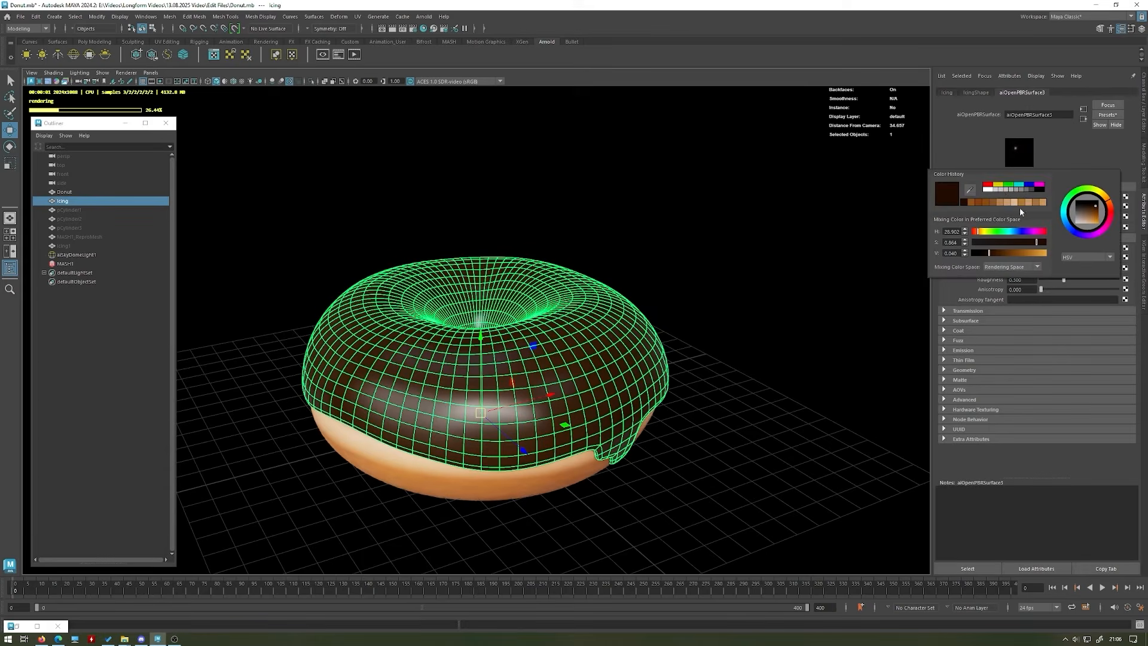
{"action": "left_click", "coordinate": [1038, 186]}
{"action": "left_click", "coordinate": [712, 249]}
{"action": "left_click_drag", "start_coordinate": [713, 249], "coordinate": [540, 325], "text": "alt"}
{"action": "left_click", "coordinate": [540, 325]}
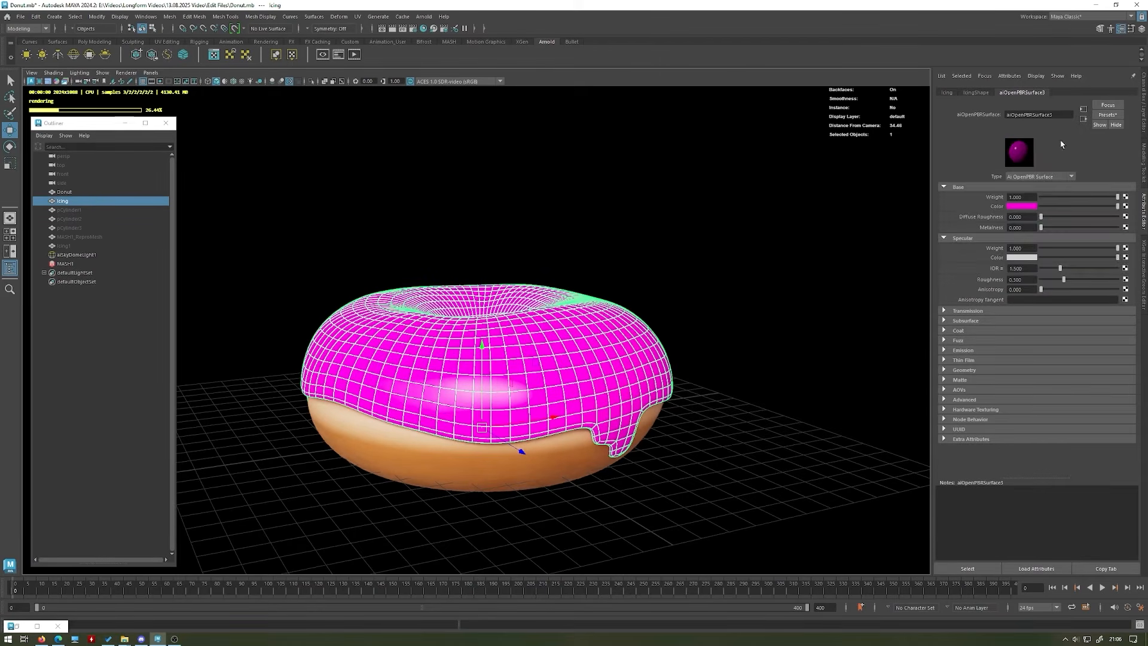
{"action": "left_click", "coordinate": [1026, 208]}
{"action": "left_click_drag", "start_coordinate": [1041, 243], "coordinate": [1017, 243]}
{"action": "left_click", "coordinate": [751, 244]}
{"action": "left_click_drag", "start_coordinate": [751, 244], "coordinate": [670, 291], "text": "alt"}
- Undo the pink color trials back to the chocolate brown icing
{"action": "key", "text": "ctrl+z"}
{"action": "key", "text": "ctrl+z"}
{"action": "key", "text": "ctrl+z"}
{"action": "key", "text": "ctrl+z"}
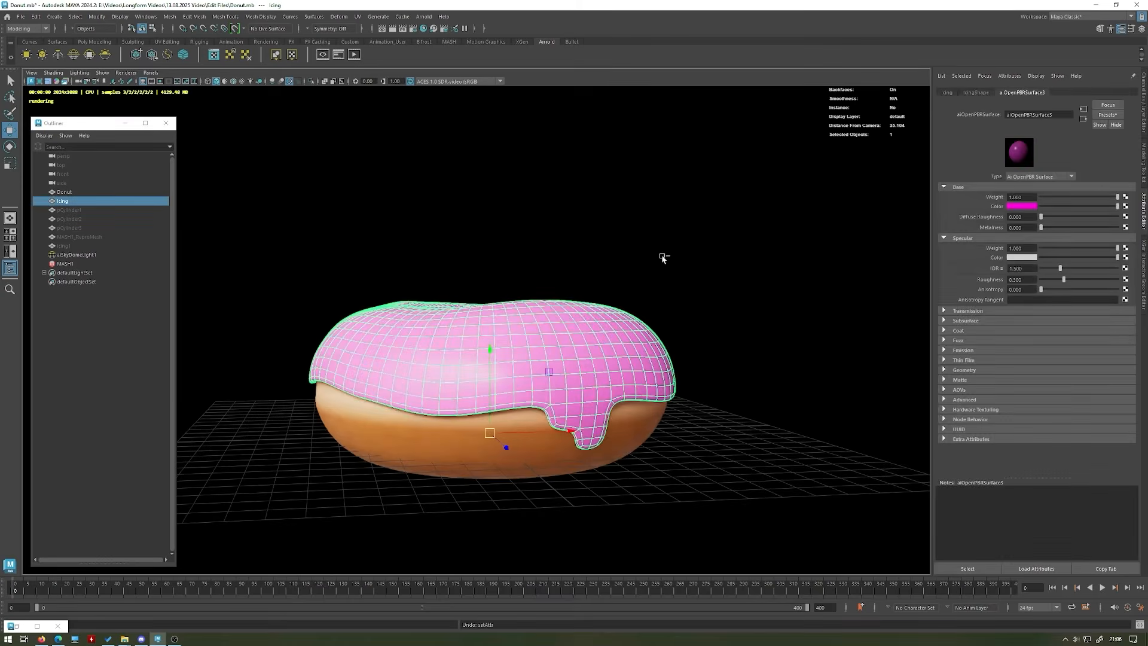
{"action": "key", "text": "ctrl+z"}
{"action": "key", "text": "ctrl+z"}
{"action": "key", "text": "ctrl+z"}
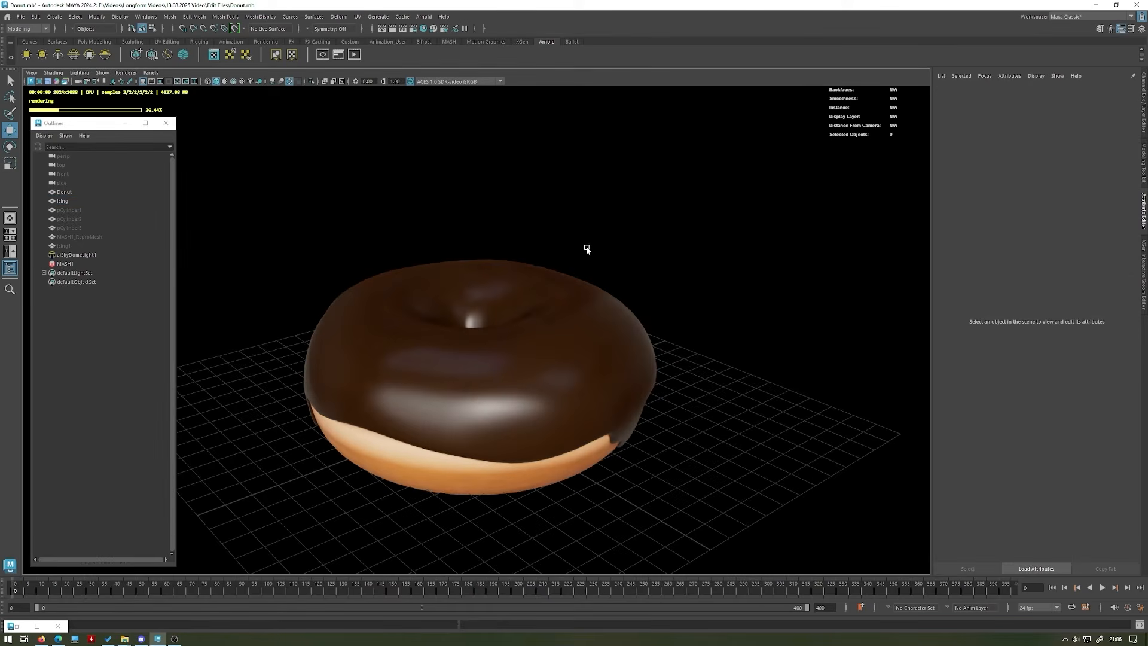
- In the Hypershade, place the icing's aiOpenPBRSurface3 node and its shading group below the donut's node network
{"action": "left_click_drag", "start_coordinate": [588, 250], "coordinate": [461, 353], "text": "alt"}
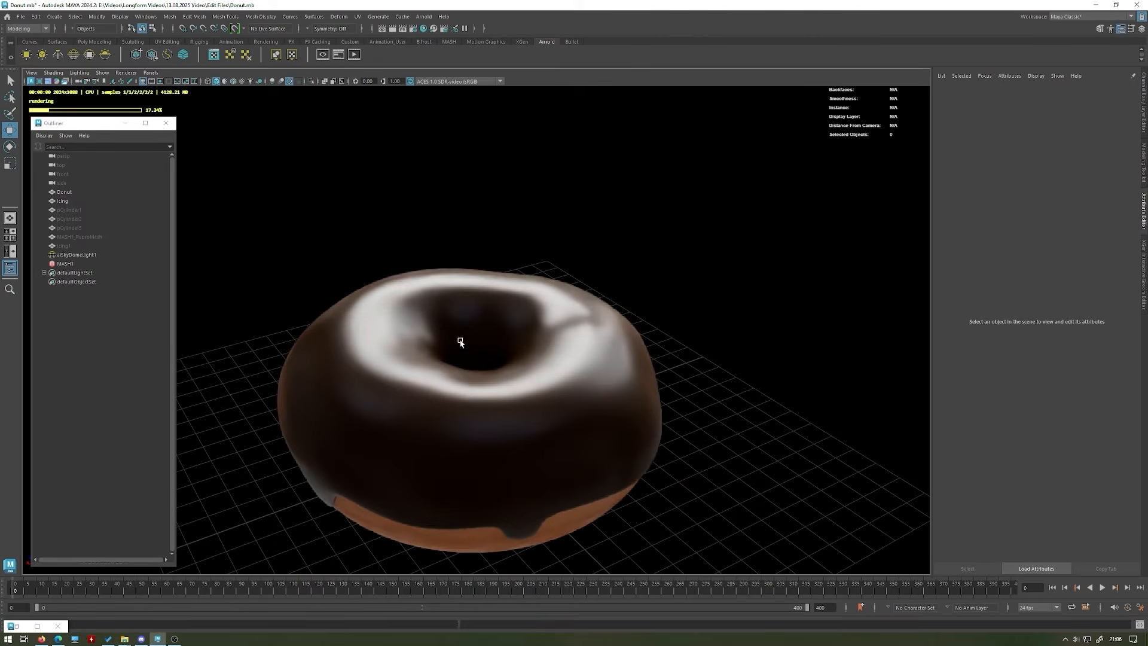
{"action": "left_click", "coordinate": [17, 626]}
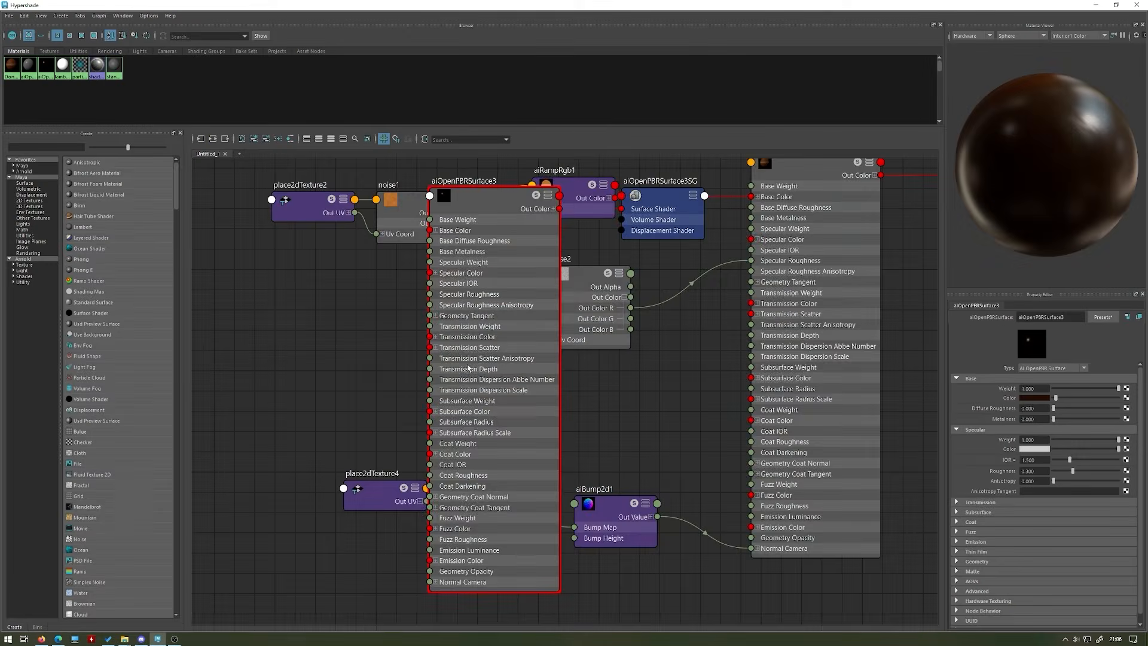
{"action": "scroll", "coordinate": [572, 283], "scroll_direction": "down", "scroll_amount": 3}
{"action": "middle_click_drag", "start_coordinate": [815, 242], "coordinate": [743, 259], "text": "alt"}
{"action": "left_click_drag", "start_coordinate": [463, 304], "coordinate": [438, 572]}
{"action": "middle_click_drag", "start_coordinate": [439, 573], "coordinate": [418, 403], "text": "alt"}
{"action": "scroll", "coordinate": [533, 321], "scroll_direction": "down", "scroll_amount": 3}
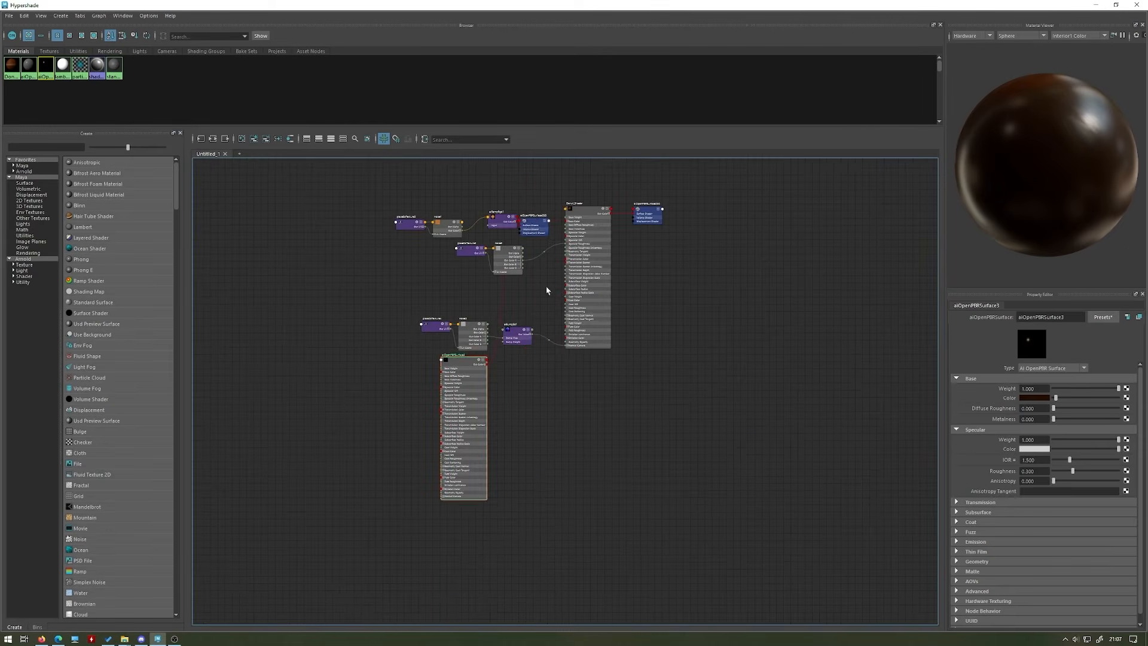
{"action": "left_click_drag", "start_coordinate": [538, 232], "coordinate": [529, 381]}
{"action": "left_click_drag", "start_coordinate": [447, 370], "coordinate": [537, 415]}
{"action": "scroll", "coordinate": [653, 379], "scroll_direction": "up", "scroll_amount": 2}
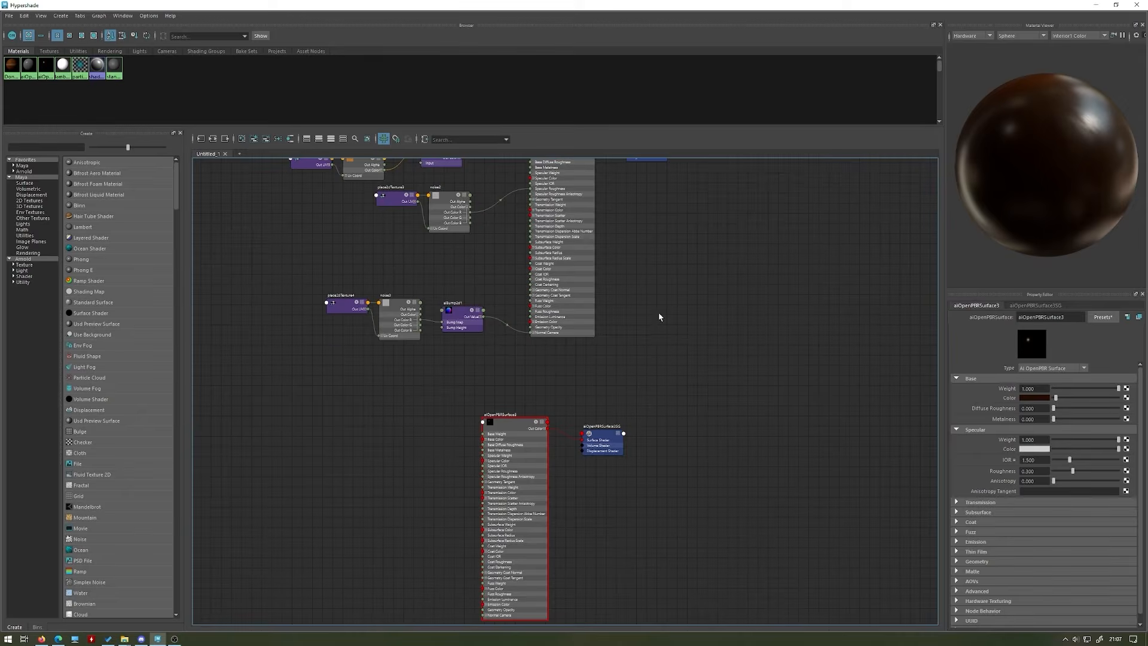
- Duplicate the noise2 shading network and place the copy beside the aiOpenPBRSurface3 node's inputs
{"action": "left_click", "coordinate": [450, 228]}
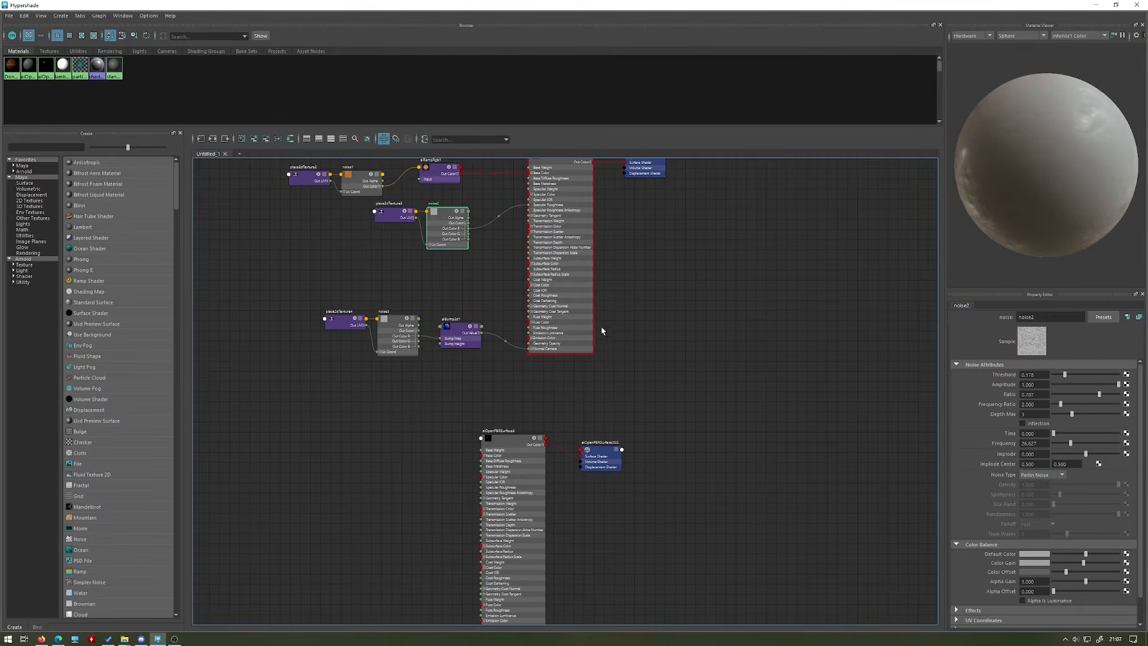
{"action": "left_click", "coordinate": [24, 16]}
{"action": "mouse_move", "coordinate": [77, 110]}
{"action": "left_click", "coordinate": [184, 114]}
{"action": "left_click_drag", "start_coordinate": [852, 432], "coordinate": [761, 381]}
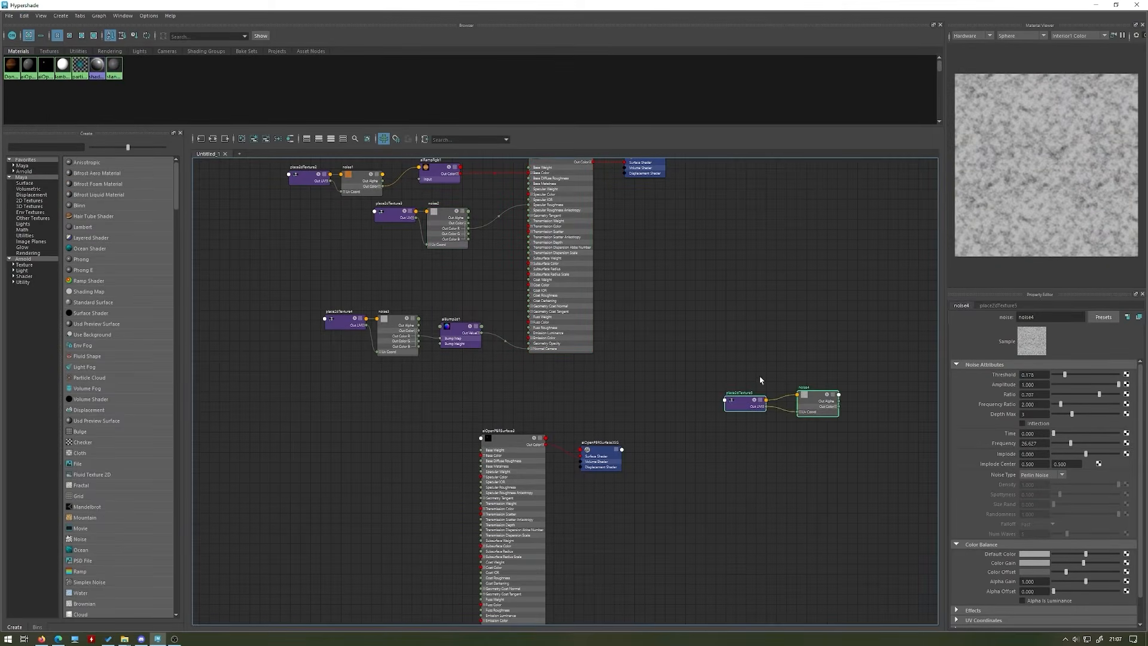
{"action": "left_click_drag", "start_coordinate": [815, 407], "coordinate": [386, 497]}
{"action": "scroll", "coordinate": [382, 499], "scroll_direction": "up", "scroll_amount": 2}
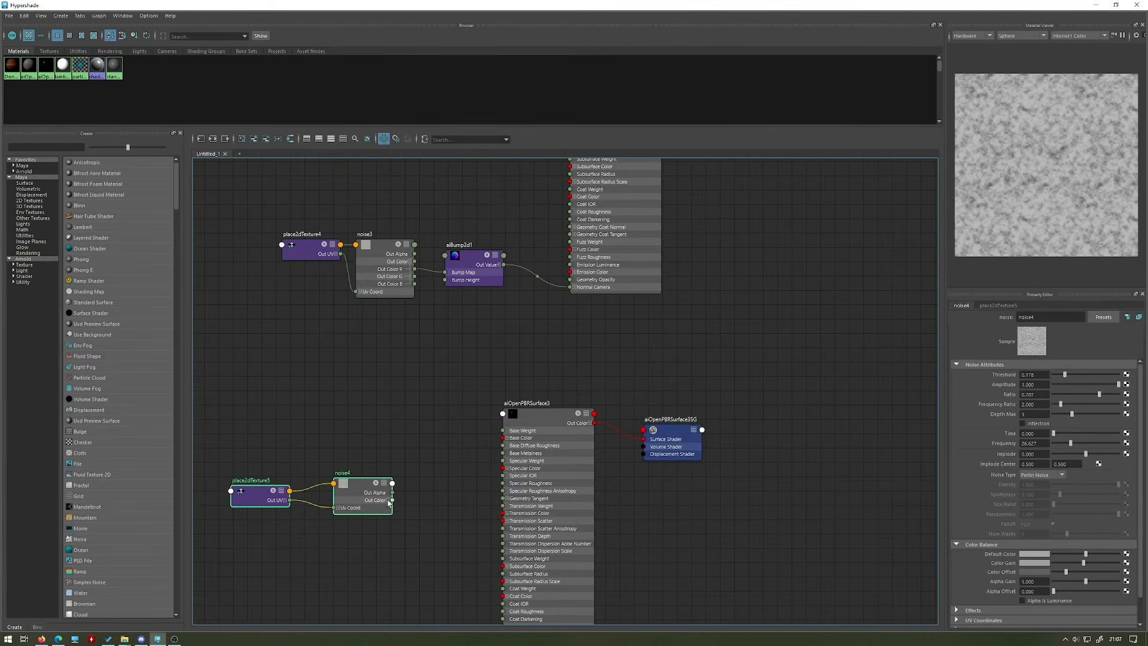
- Connect noise4's Out Color R to the Specular Roughness of aiOpenPBRSurface3 and return to the Arnold viewport
{"action": "left_click", "coordinate": [389, 501]}
{"action": "left_click_drag", "start_coordinate": [406, 509], "coordinate": [504, 483]}
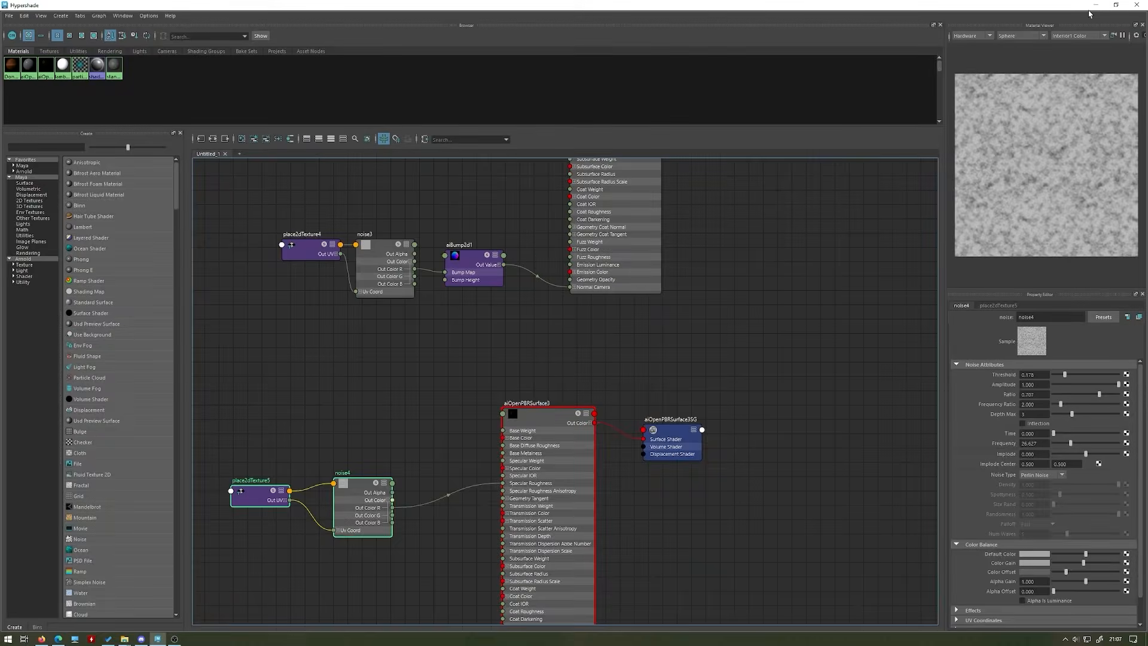
{"action": "left_click", "coordinate": [1095, 5]}
{"action": "left_click", "coordinate": [157, 639]}
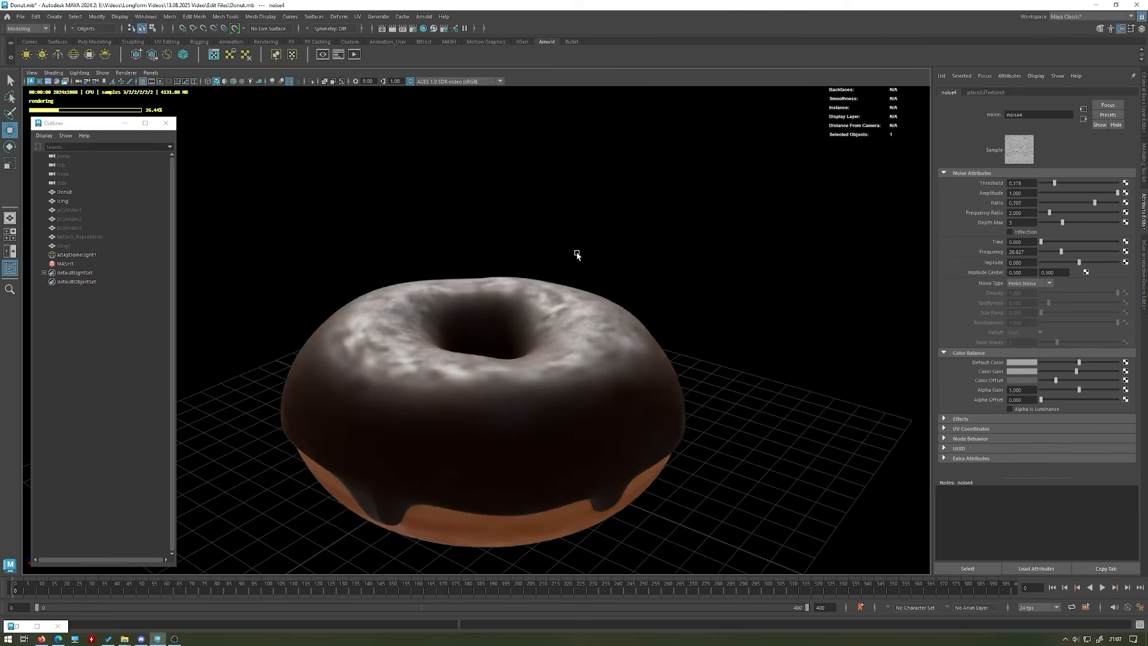
- Undo the trial change to noise4's Ratio, darken its Color Gain, and check the icing's gloss from several sides
{"action": "left_click_drag", "start_coordinate": [577, 255], "coordinate": [577, 267], "text": "alt"}
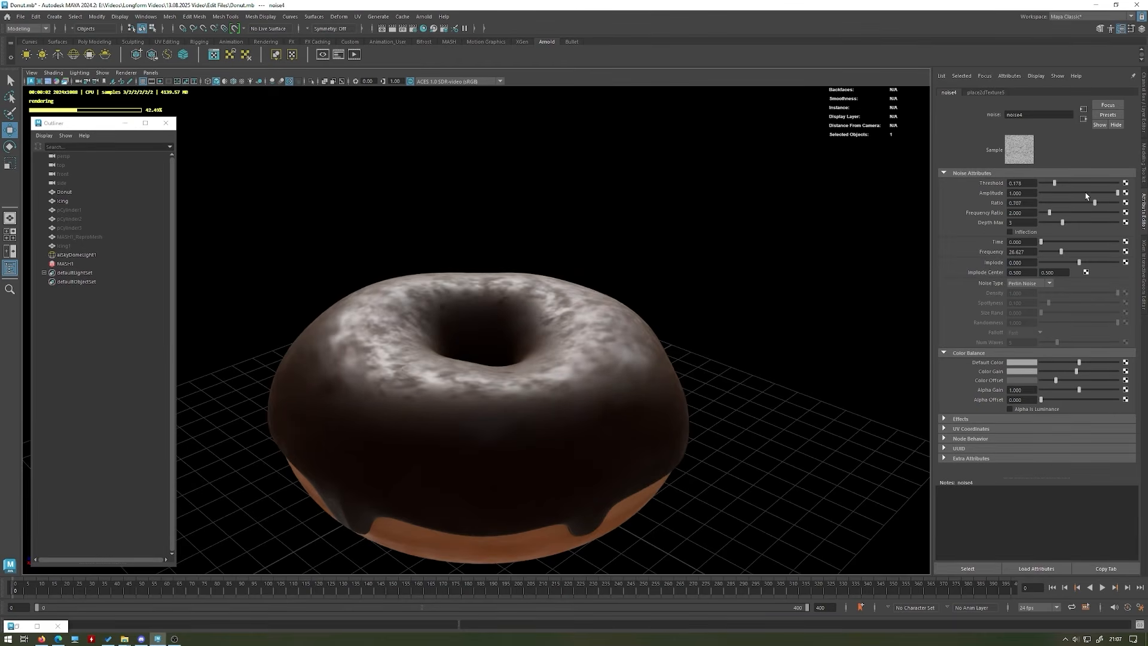
{"action": "key", "text": "ctrl+z"}
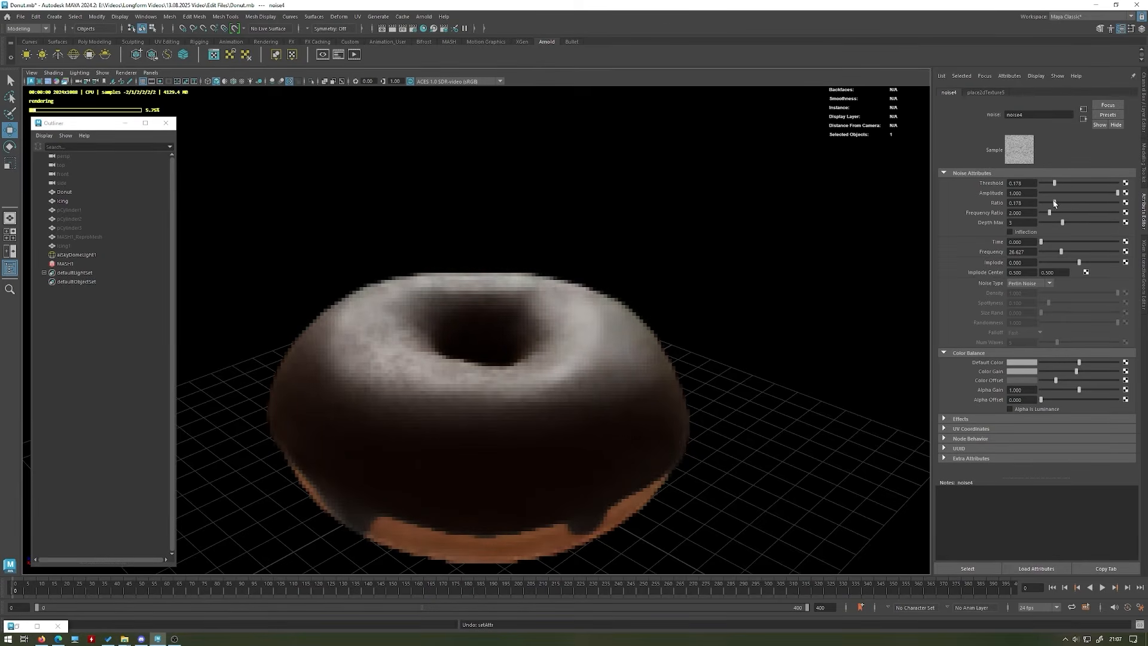
{"action": "mouse_move", "coordinate": [1077, 370]}
{"action": "left_mouse_down"}
{"action": "mouse_move", "coordinate": [1094, 366]}
{"action": "mouse_move", "coordinate": [1054, 370]}
{"action": "left_mouse_up"}
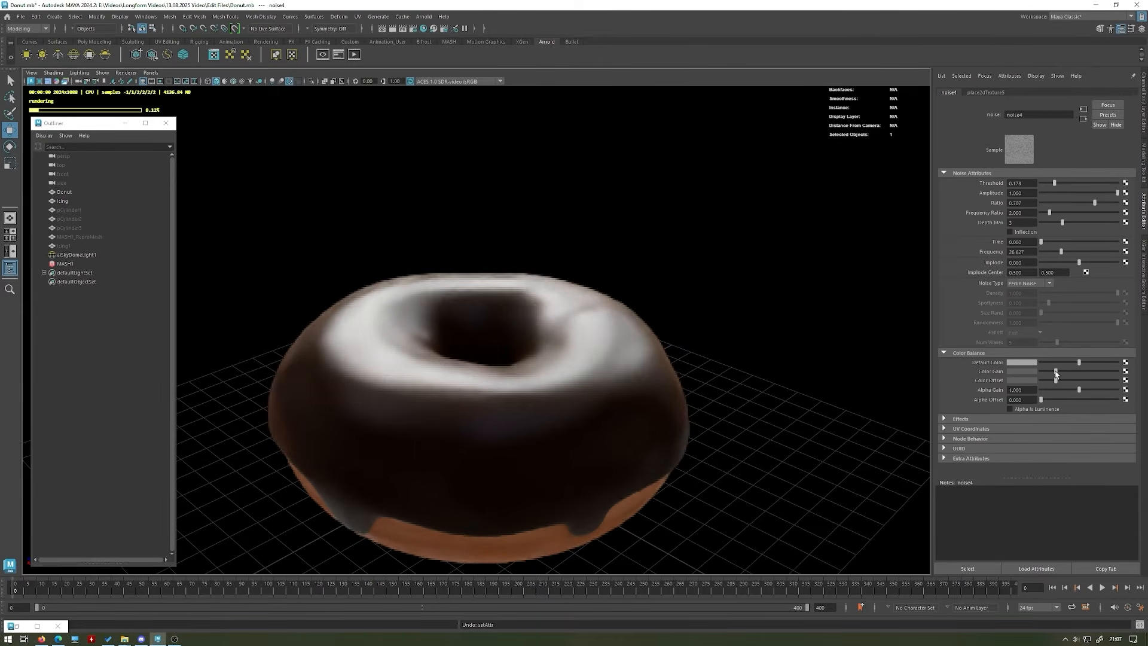
{"action": "left_click_drag", "start_coordinate": [558, 268], "coordinate": [505, 257], "text": "alt"}
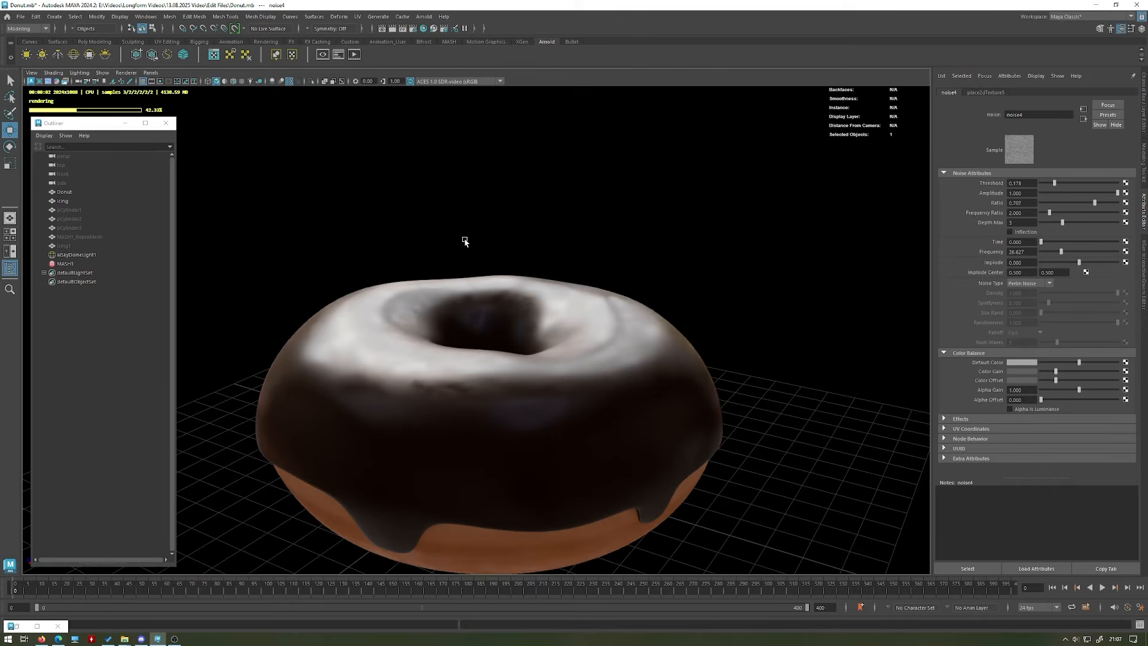
{"action": "left_click_drag", "start_coordinate": [556, 225], "coordinate": [490, 218], "text": "alt"}
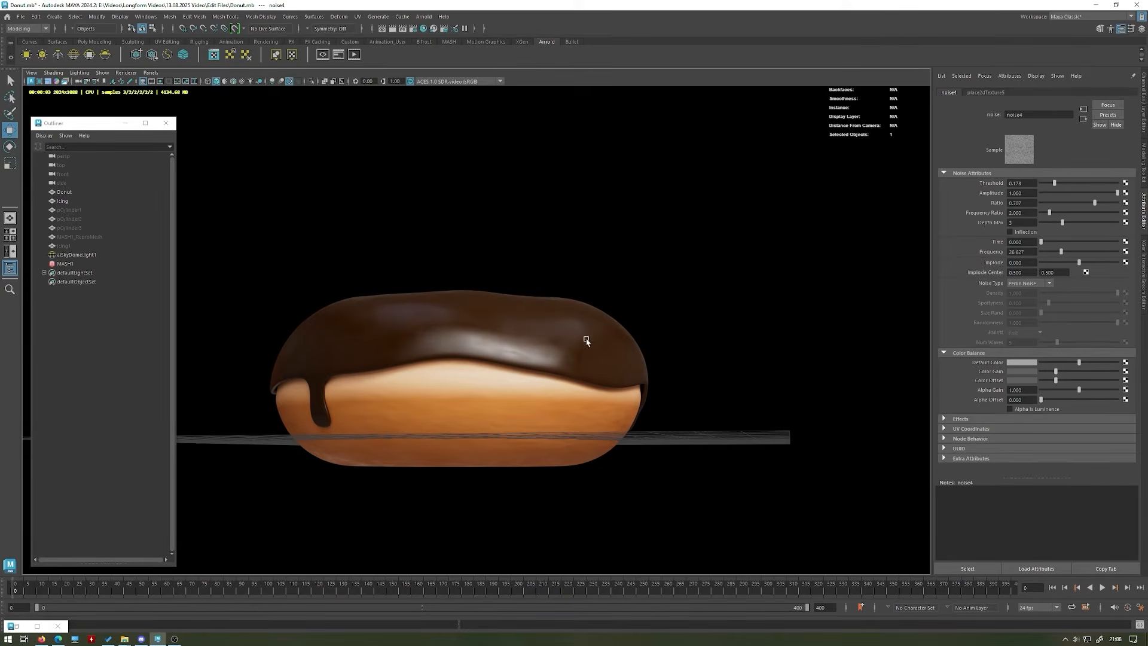
{"action": "left_click_drag", "start_coordinate": [632, 288], "coordinate": [591, 256], "text": "alt"}
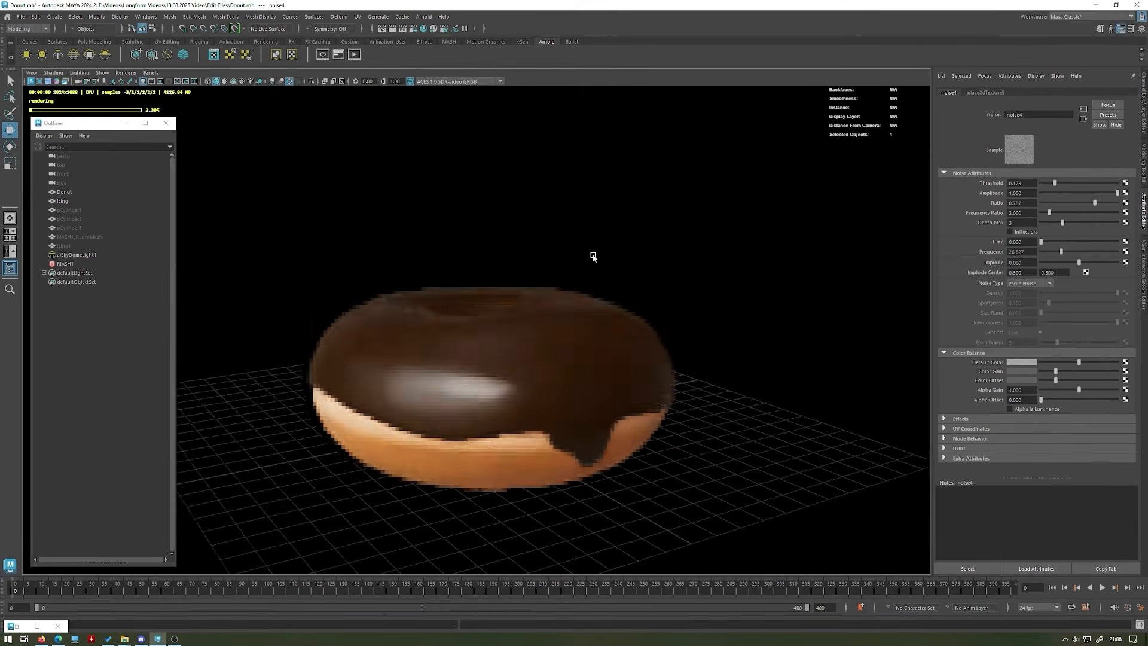
- Unhide the MASH1_ReproMesh sprinkles and inspect them on the icing
{"action": "left_click", "coordinate": [127, 73]}
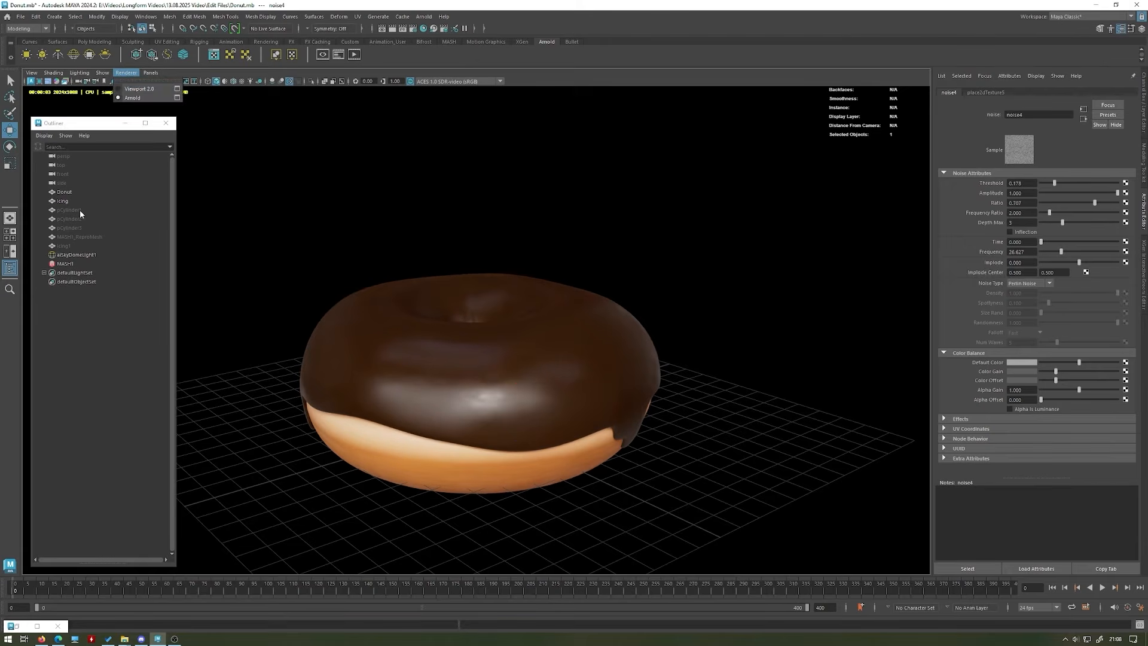
{"action": "left_click", "coordinate": [78, 237]}
{"action": "left_click", "coordinate": [526, 164]}
{"action": "left_click_drag", "start_coordinate": [574, 164], "coordinate": [525, 168], "text": "alt"}
{"action": "right_click_drag", "start_coordinate": [525, 168], "coordinate": [576, 226], "text": "alt"}
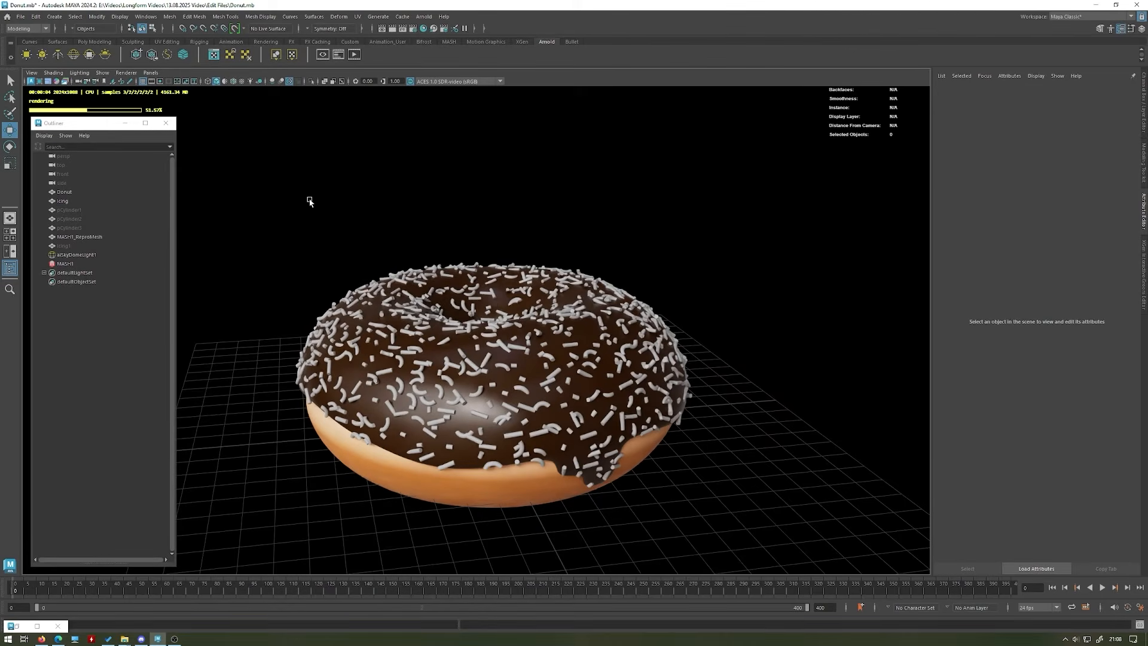
{"action": "left_click_drag", "start_coordinate": [310, 197], "coordinate": [233, 215], "text": "alt"}
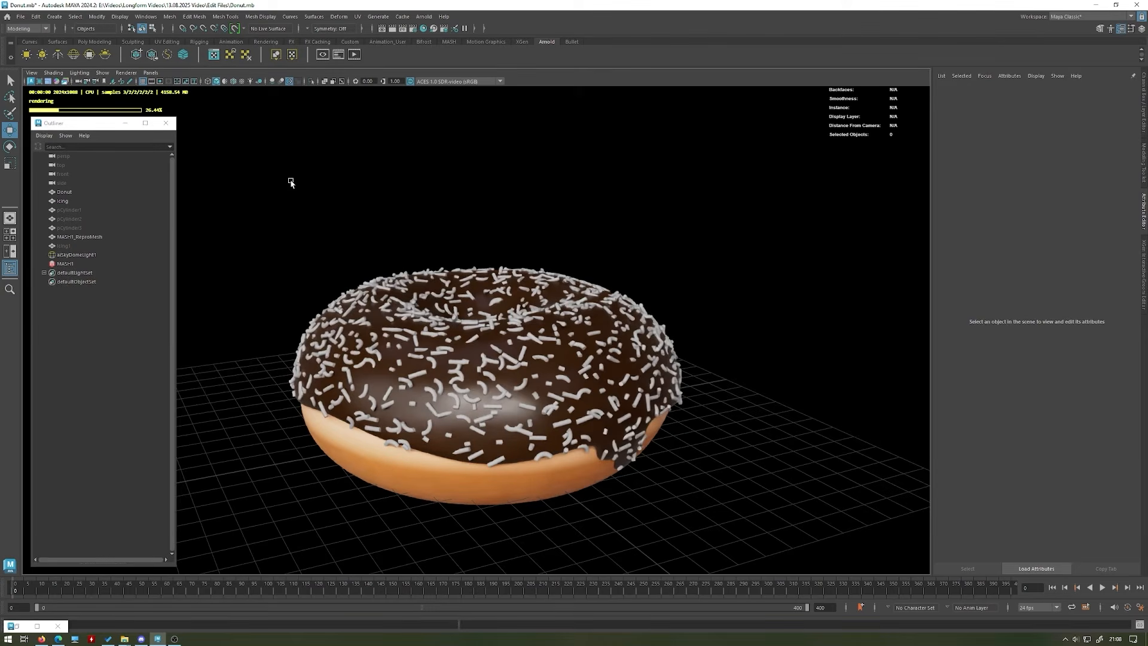
- Assign a new Arnold aiOpenPBRSurface material to the hidden pCylinder1 sprinkle mesh
{"action": "left_click", "coordinate": [96, 210]}
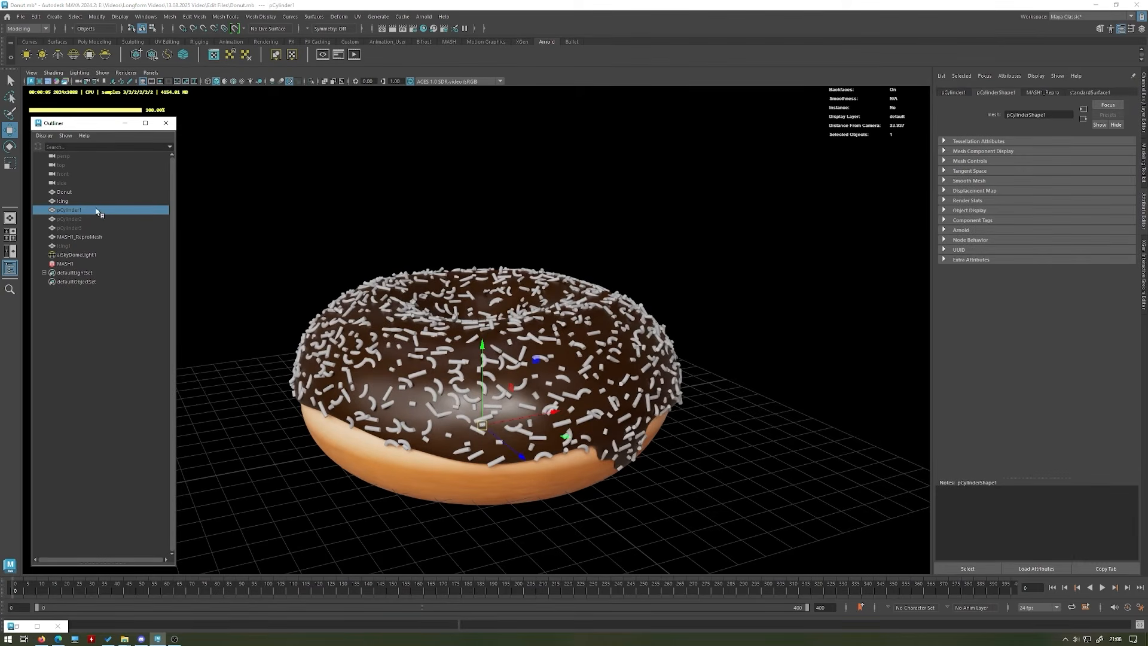
{"action": "right_click_drag", "start_coordinate": [327, 174], "coordinate": [343, 381]}
{"action": "left_click", "coordinate": [333, 294]}
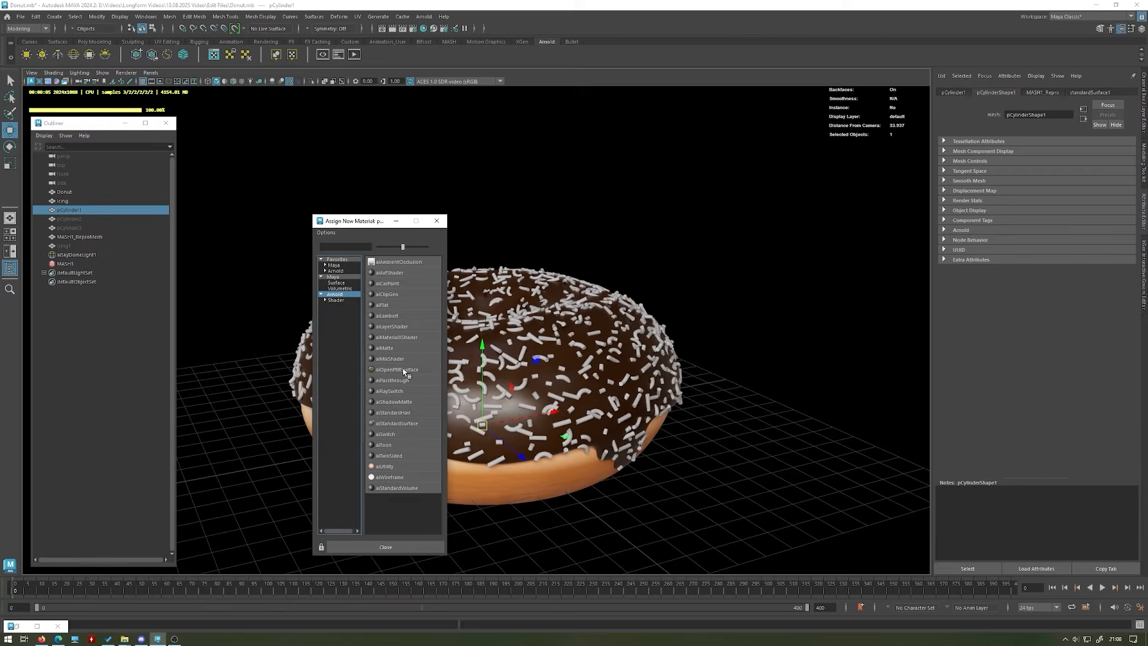
{"action": "left_click", "coordinate": [404, 371]}
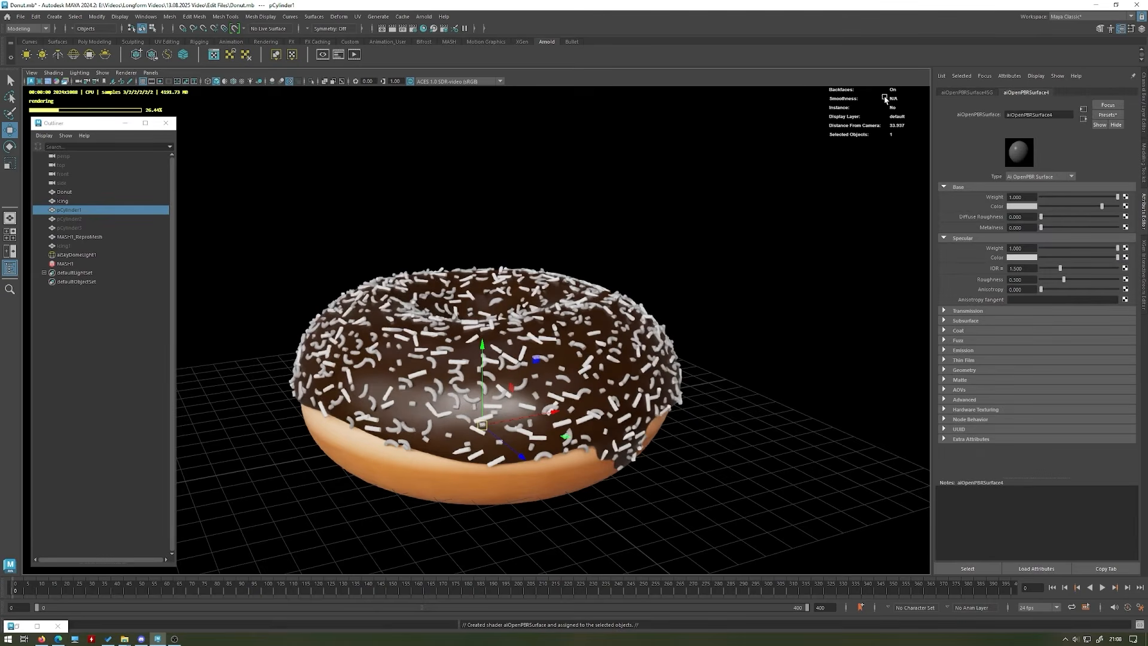
- Set the base color of pCylinder1's material to the recently used light pink and check the sprinkles
{"action": "left_click", "coordinate": [1033, 207]}
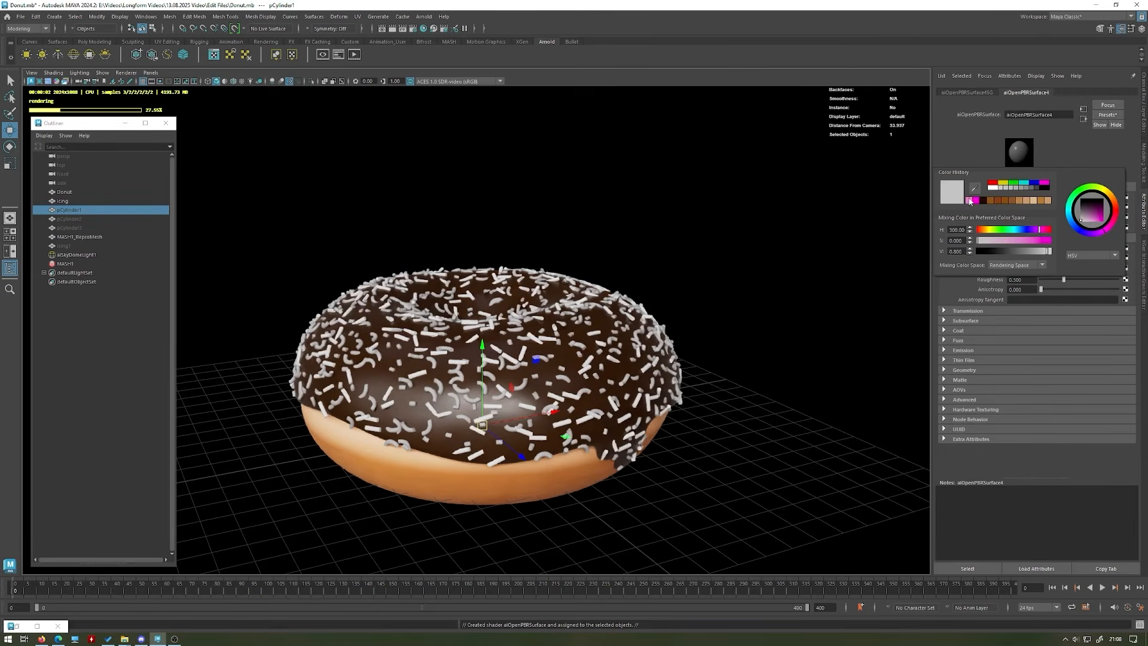
{"action": "left_click", "coordinate": [968, 202]}
{"action": "left_click_drag", "start_coordinate": [867, 224], "coordinate": [536, 318], "text": "alt"}
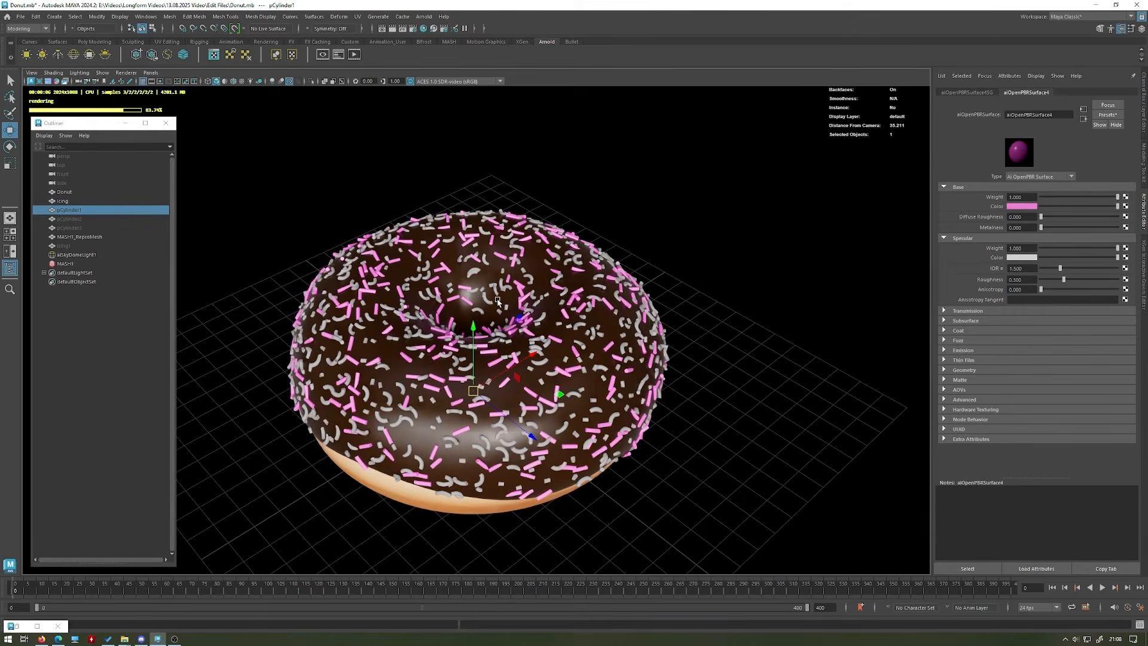
{"action": "left_click_drag", "start_coordinate": [612, 290], "coordinate": [565, 248], "text": "alt"}
- Rename pCylinder1's material to Sprinkle_Shade_1 and soften its pink base color by lowering the saturation
{"action": "left_click_drag", "start_coordinate": [1059, 114], "coordinate": [977, 111]}
{"action": "type", "text": "Spr"}
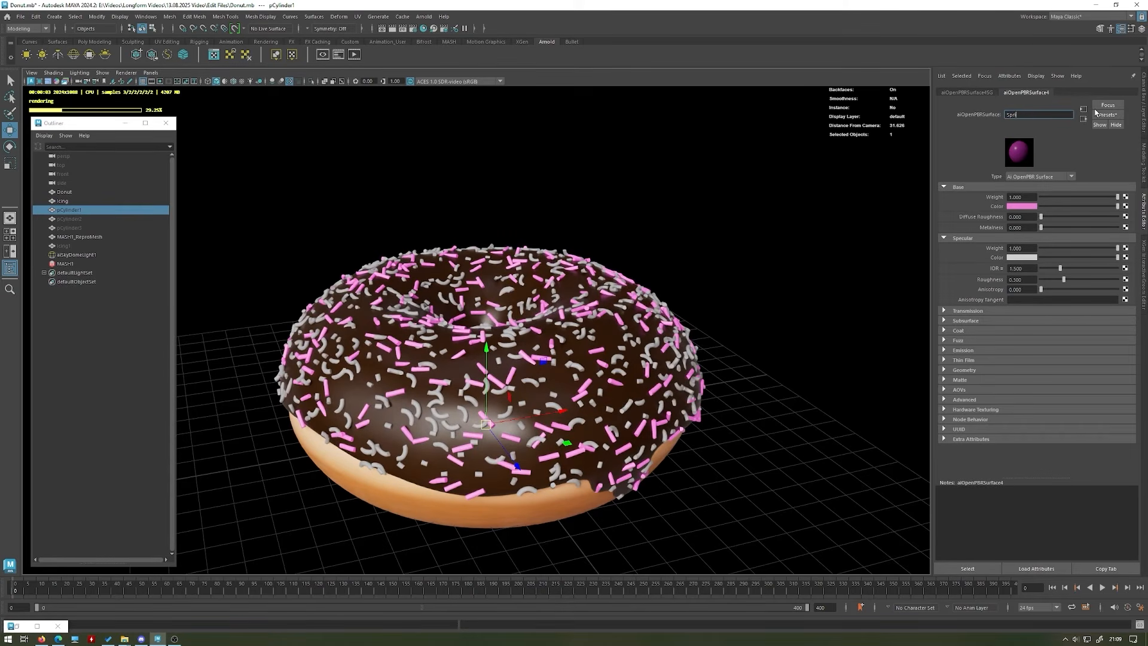
{"action": "type", "text": "inkle Shade"}
{"action": "key", "text": "Return"}
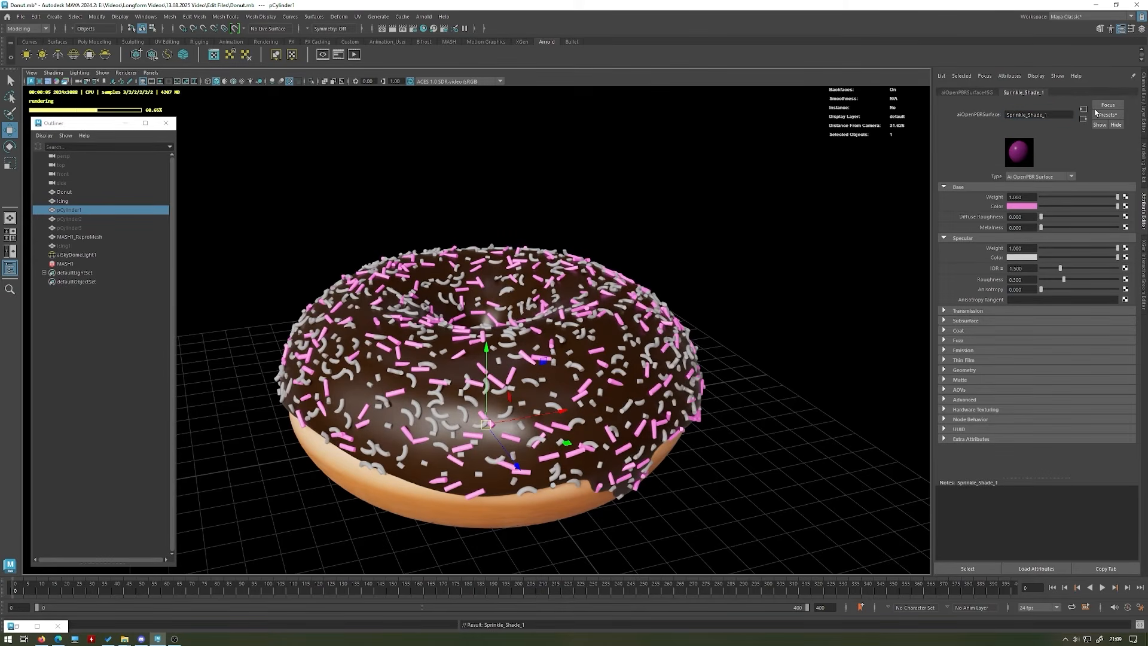
{"action": "left_click", "coordinate": [1026, 207]}
{"action": "left_click_drag", "start_coordinate": [1023, 244], "coordinate": [1015, 244]}
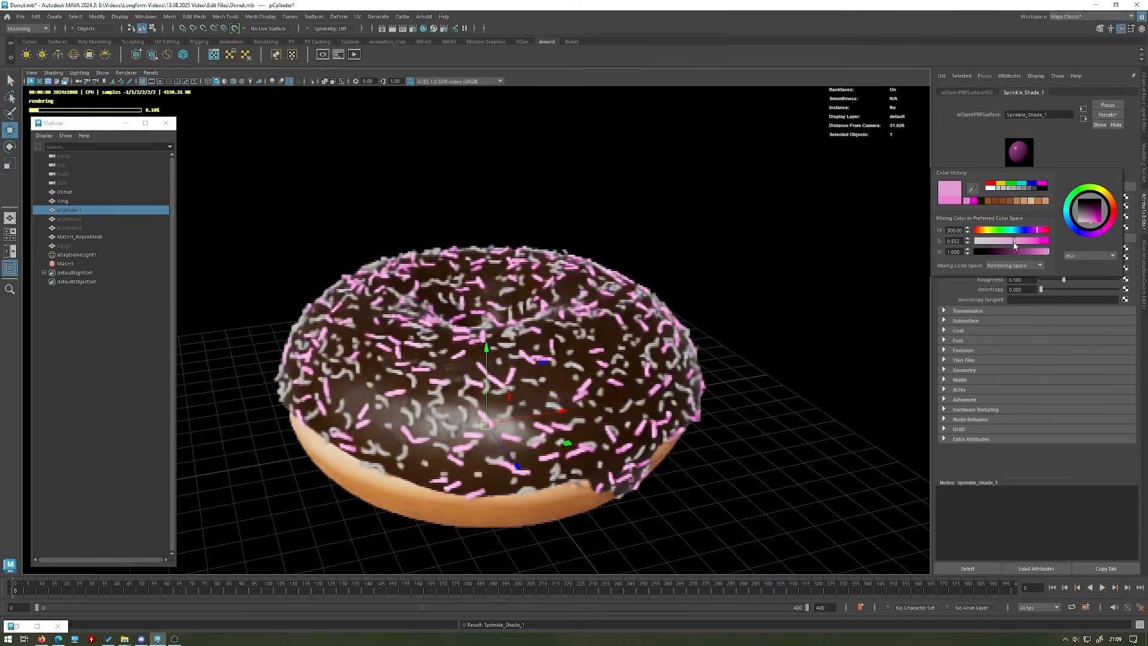
{"action": "left_click", "coordinate": [783, 229]}
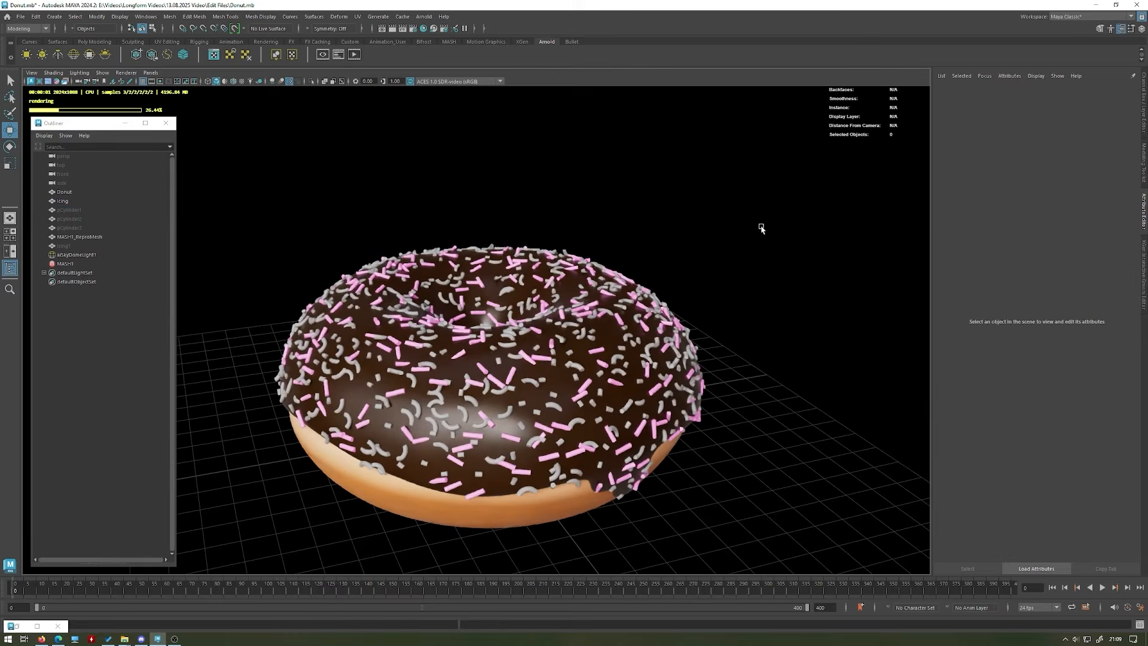
- Assign a new Arnold aiOpenPBRSurface material to pCylinder2 and rename it Sprinkle_Shader_2
{"action": "left_click", "coordinate": [98, 219]}
{"action": "right_click_drag", "start_coordinate": [489, 140], "coordinate": [499, 360]}
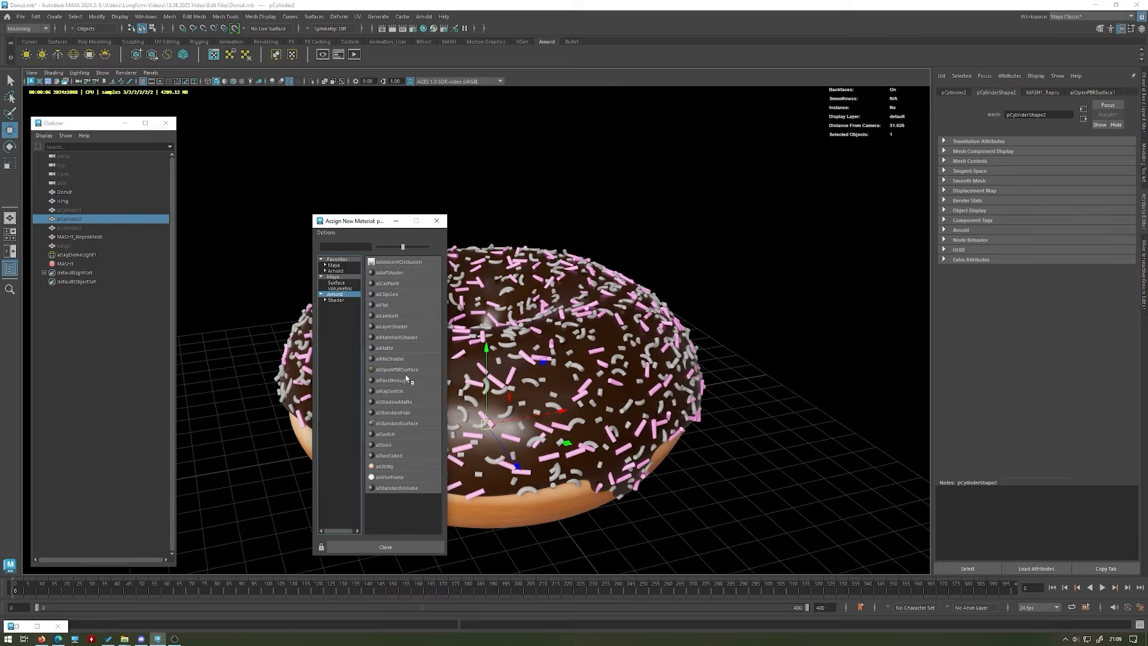
{"action": "left_click", "coordinate": [413, 370]}
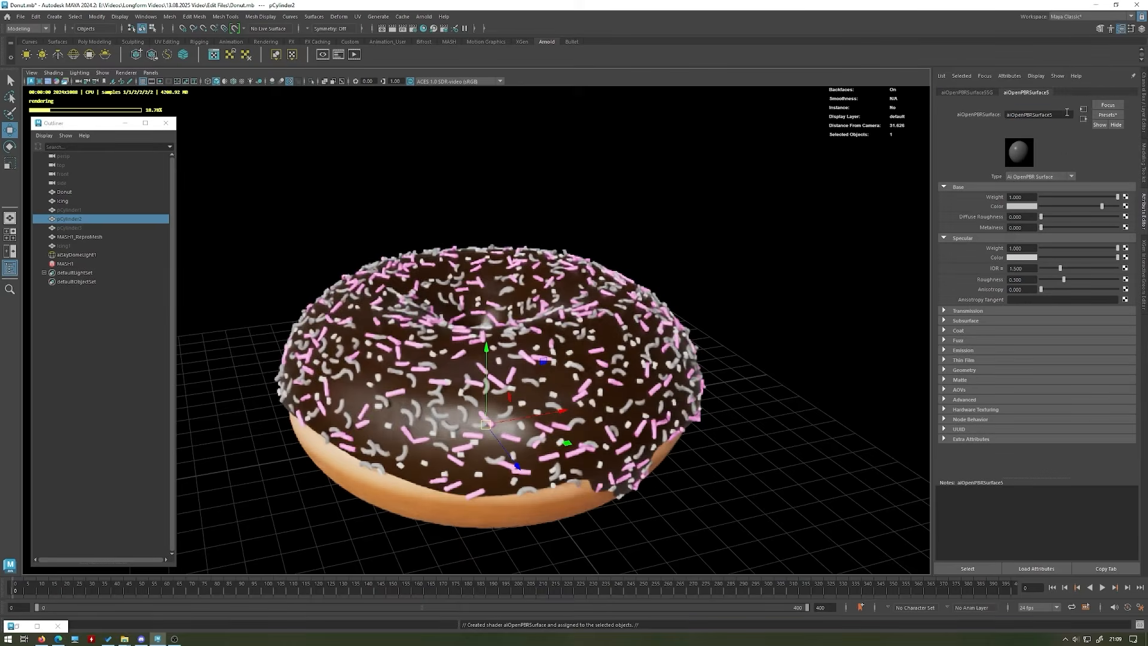
{"action": "double_click", "coordinate": [1058, 114]}
{"action": "type", "text": "Sprin"}
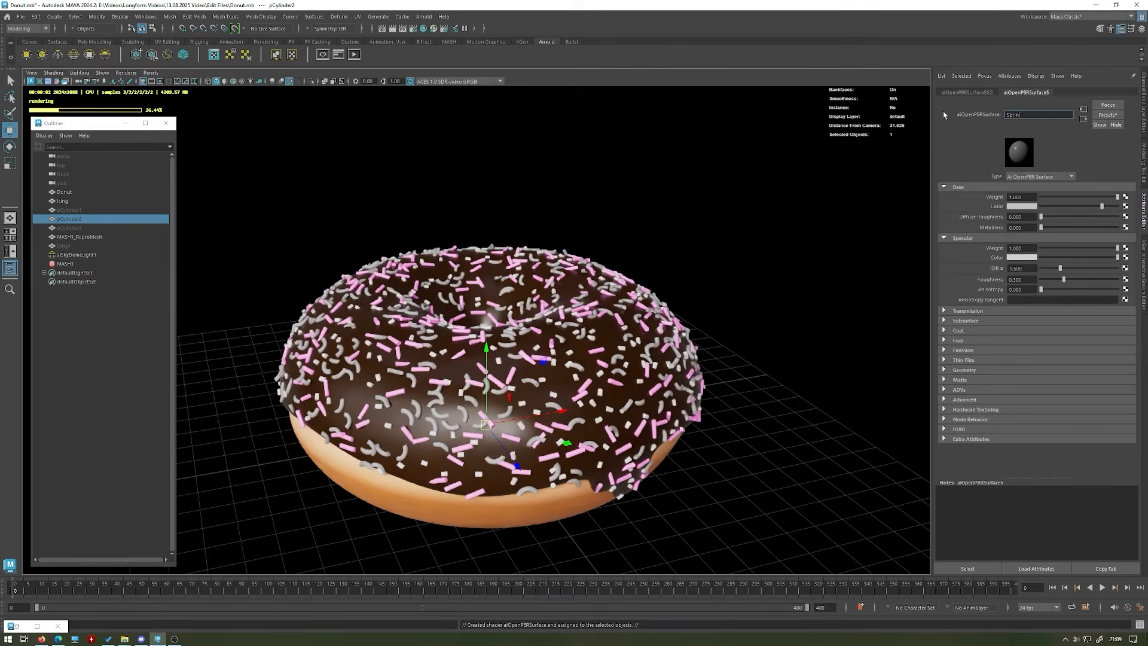
{"action": "type", "text": "kle Shader 2"}
{"action": "key", "text": "Return"}
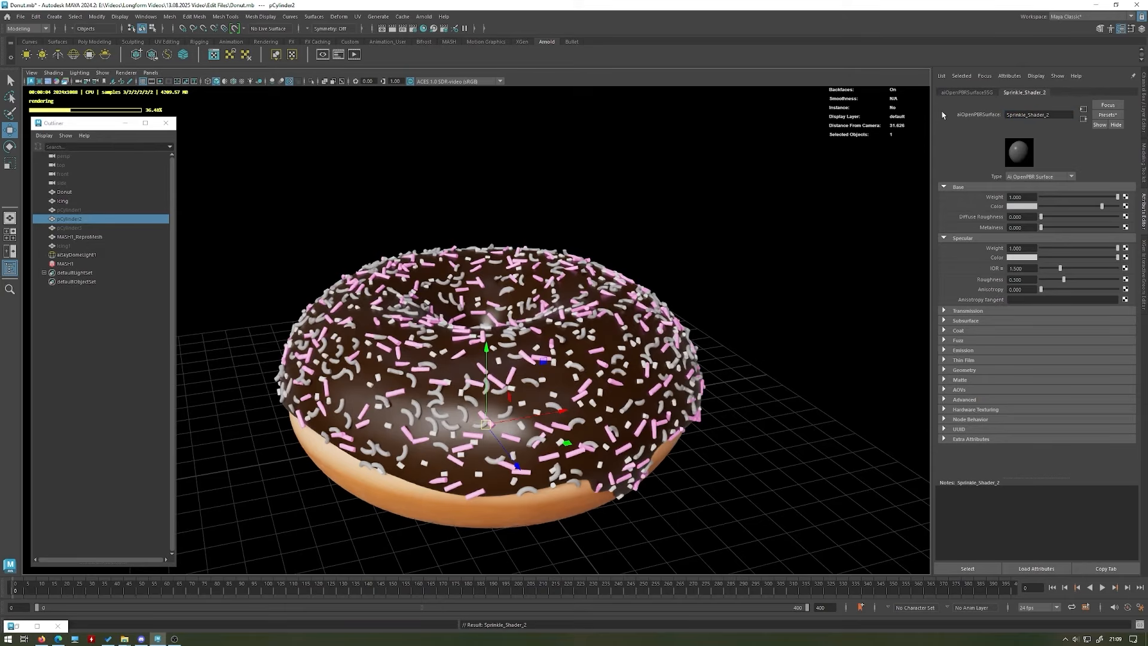
- Set Sprinkle_Shader_2's base color to cyan with the saturation reduced to about 0.61
{"action": "left_click", "coordinate": [1022, 207]}
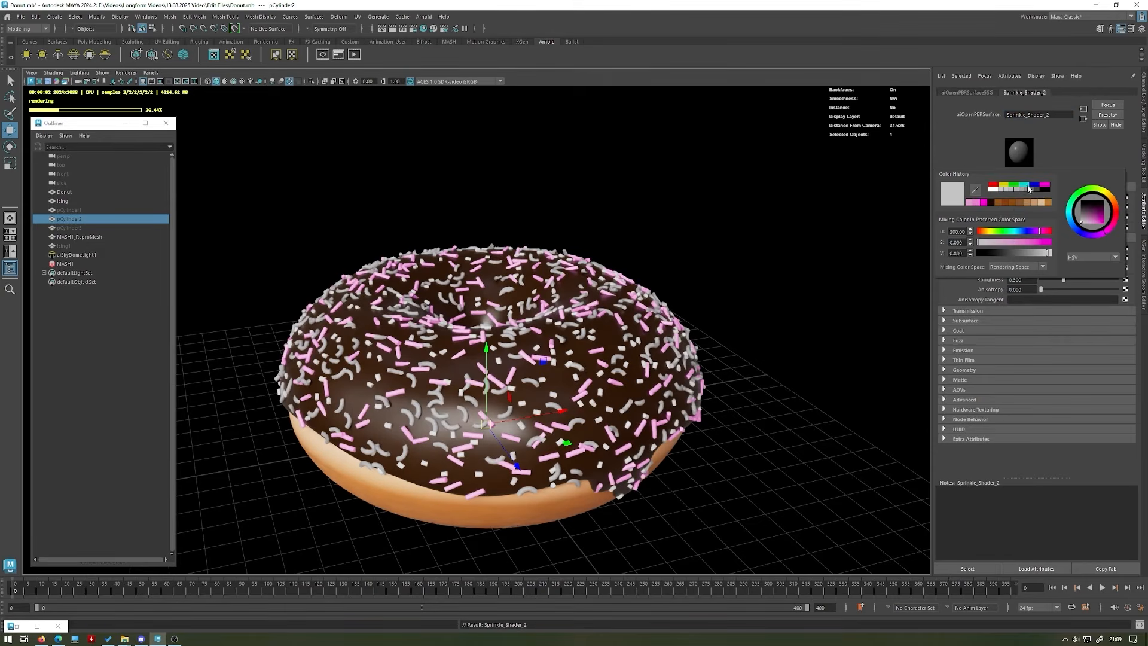
{"action": "left_click", "coordinate": [1027, 185]}
{"action": "left_click", "coordinate": [1023, 244]}
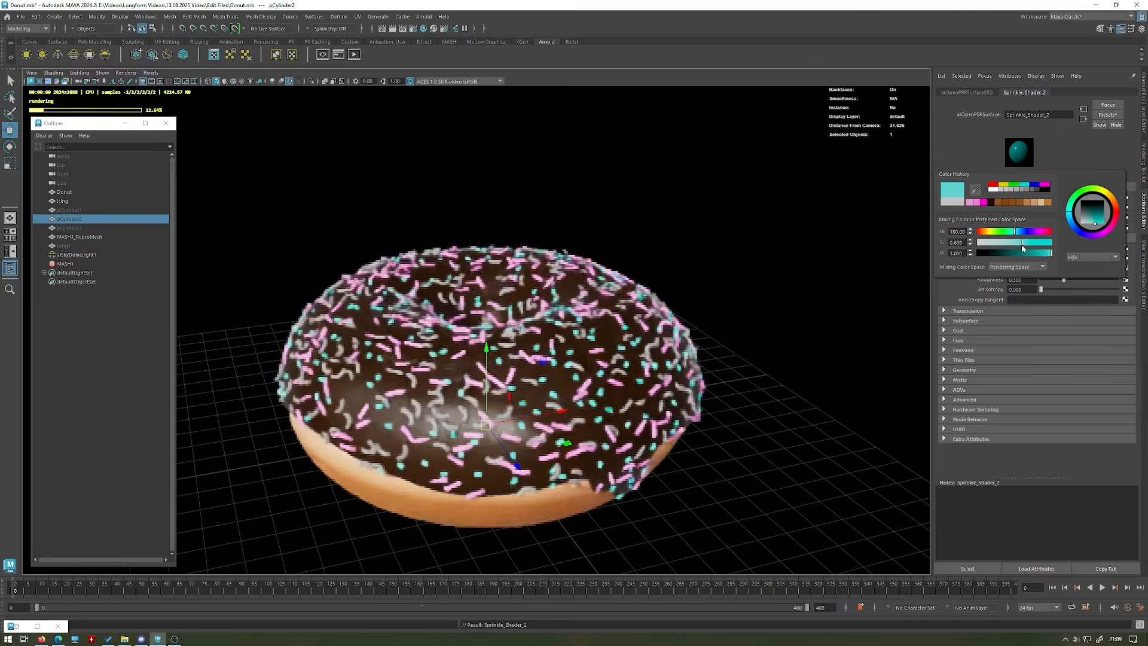
{"action": "left_click", "coordinate": [726, 212]}
{"action": "left_click_drag", "start_coordinate": [572, 226], "coordinate": [590, 249], "text": "alt"}
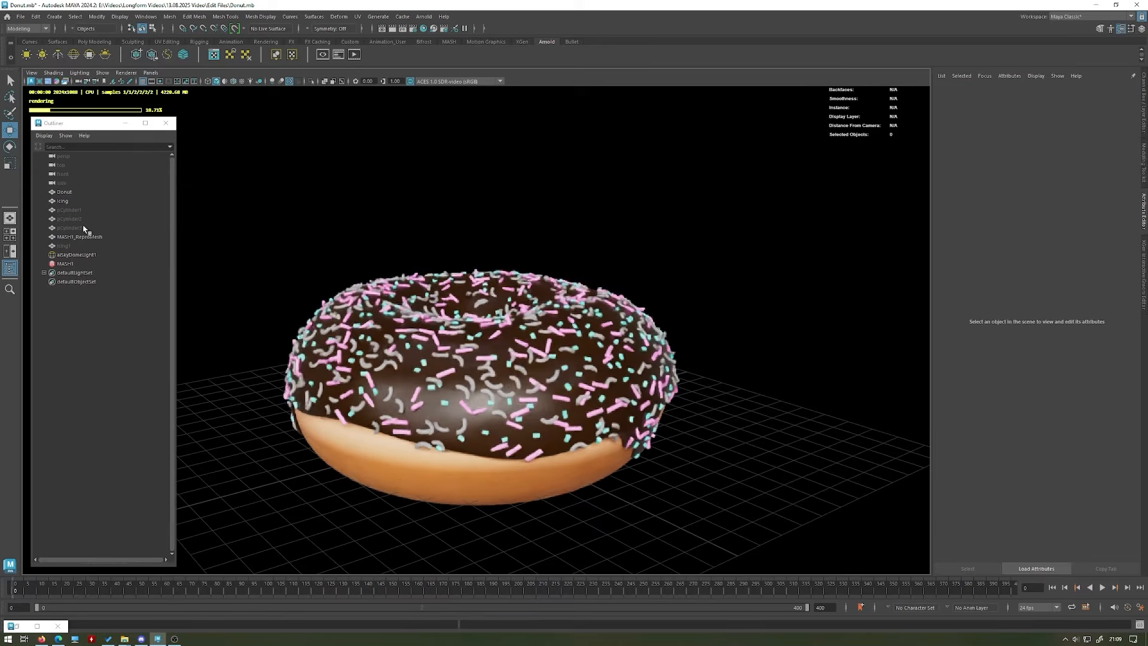
- Assign a new Arnold aiOpenPBRSurface material to pCylinder3 and rename it Sprinkle_Shader_3
{"action": "left_click", "coordinate": [83, 228]}
{"action": "right_click_drag", "start_coordinate": [536, 193], "coordinate": [533, 409]}
{"action": "left_click", "coordinate": [335, 294]}
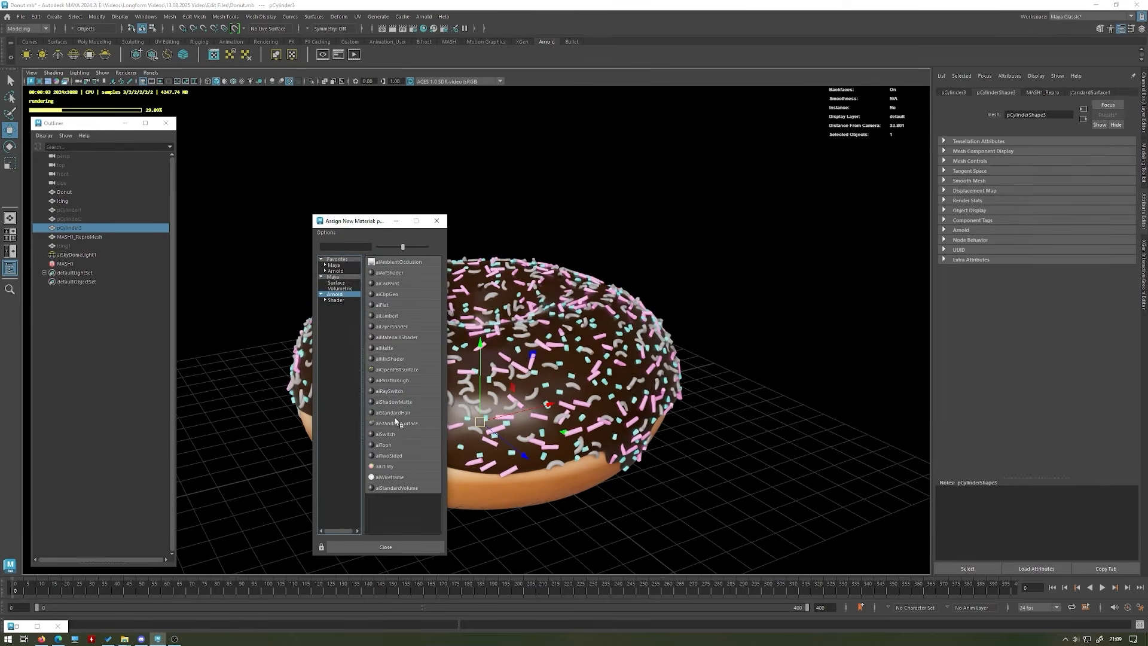
{"action": "left_click", "coordinate": [397, 370]}
{"action": "left_click", "coordinate": [1092, 92]}
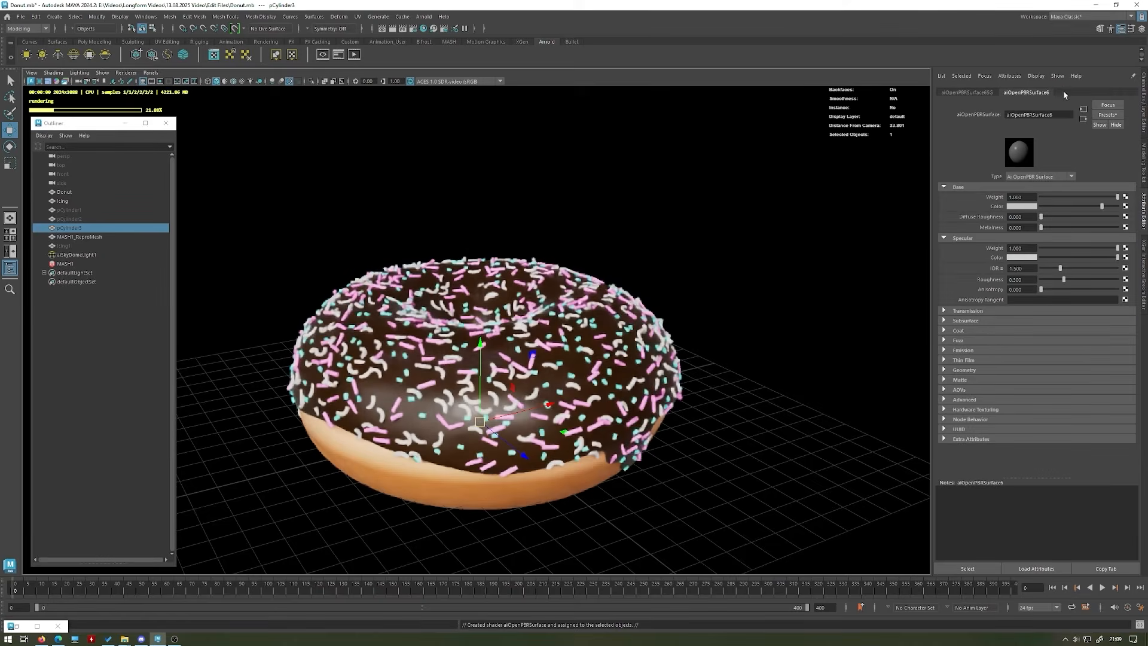
{"action": "double_click", "coordinate": [1040, 114]}
{"action": "type", "text": "Sprinkle_Shader_3"}
{"action": "key", "text": "Return"}
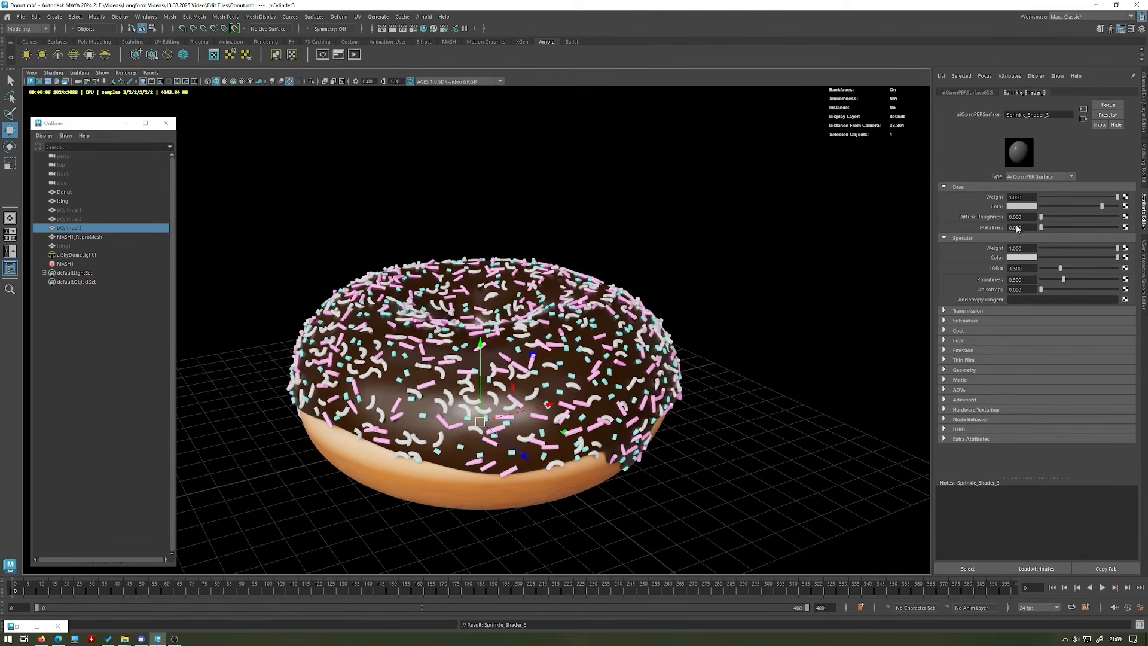
- Set Sprinkle_Shader_3's base color to red, softened to a saturation of about 0.56
{"action": "left_click", "coordinate": [1022, 206]}
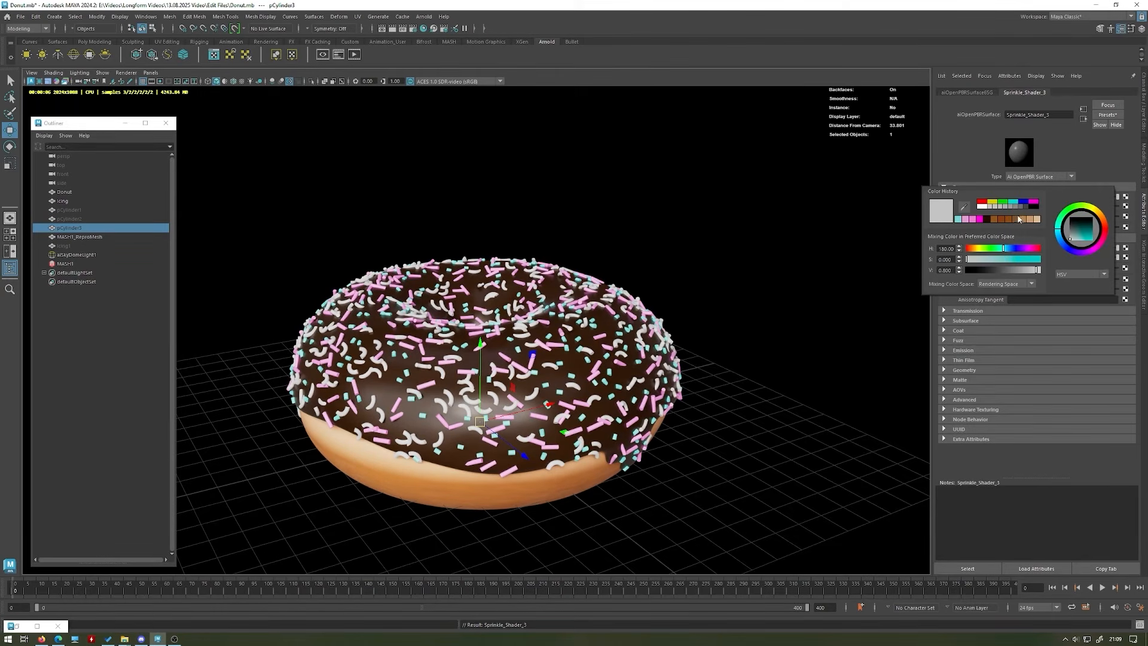
{"action": "left_click", "coordinate": [982, 203]}
{"action": "left_click_drag", "start_coordinate": [1022, 263], "coordinate": [1008, 262]}
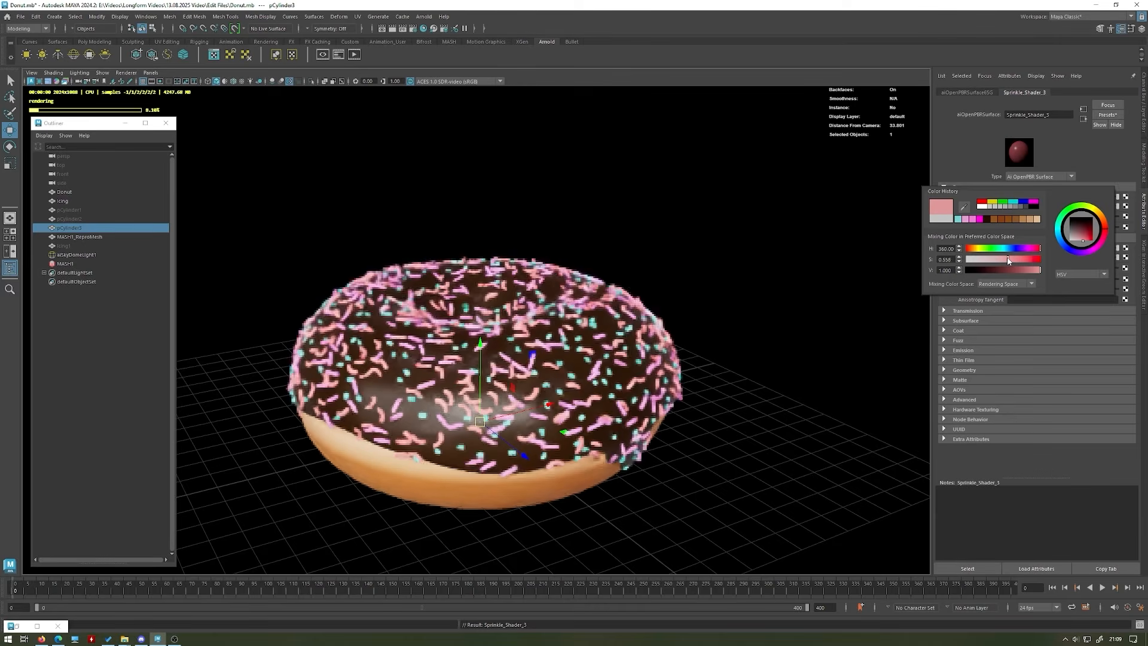
{"action": "left_click", "coordinate": [725, 222]}
{"action": "scroll", "coordinate": [693, 232], "scroll_direction": "down", "scroll_amount": 4}
{"action": "left_click_drag", "start_coordinate": [694, 232], "coordinate": [402, 259], "text": "alt"}
{"action": "scroll", "coordinate": [492, 256], "scroll_direction": "up", "scroll_amount": 2}
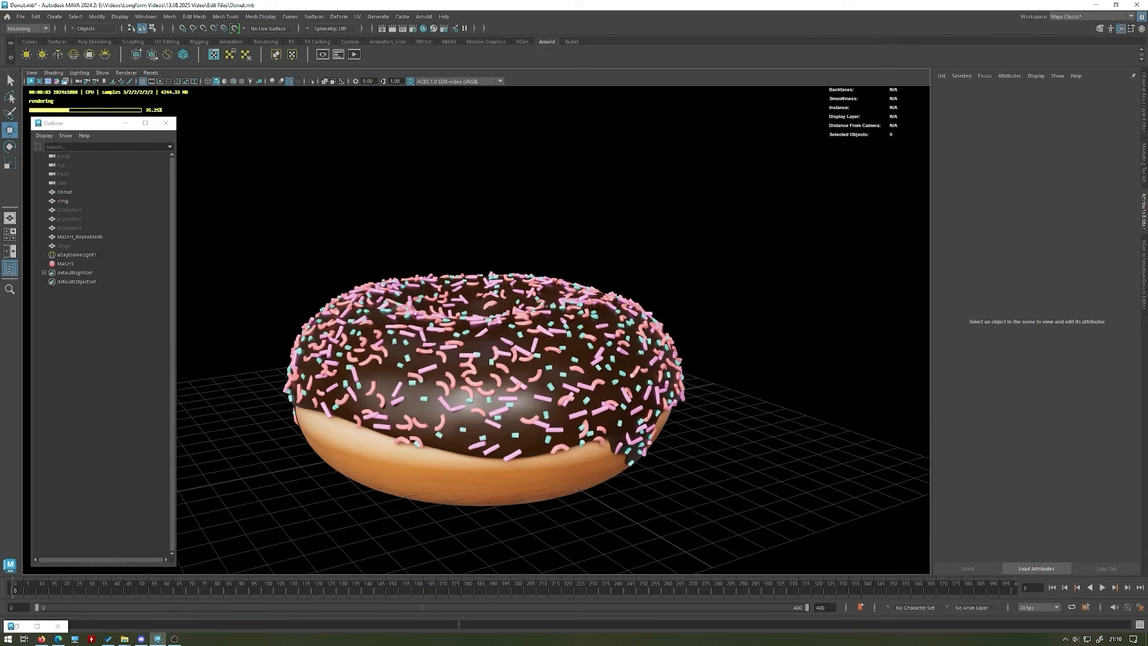
- Lower the saturation of Sprinkle_Shader_3's base color until pCylinder3's curved sprinkles are a pale off-white pink
{"action": "left_click", "coordinate": [70, 228]}
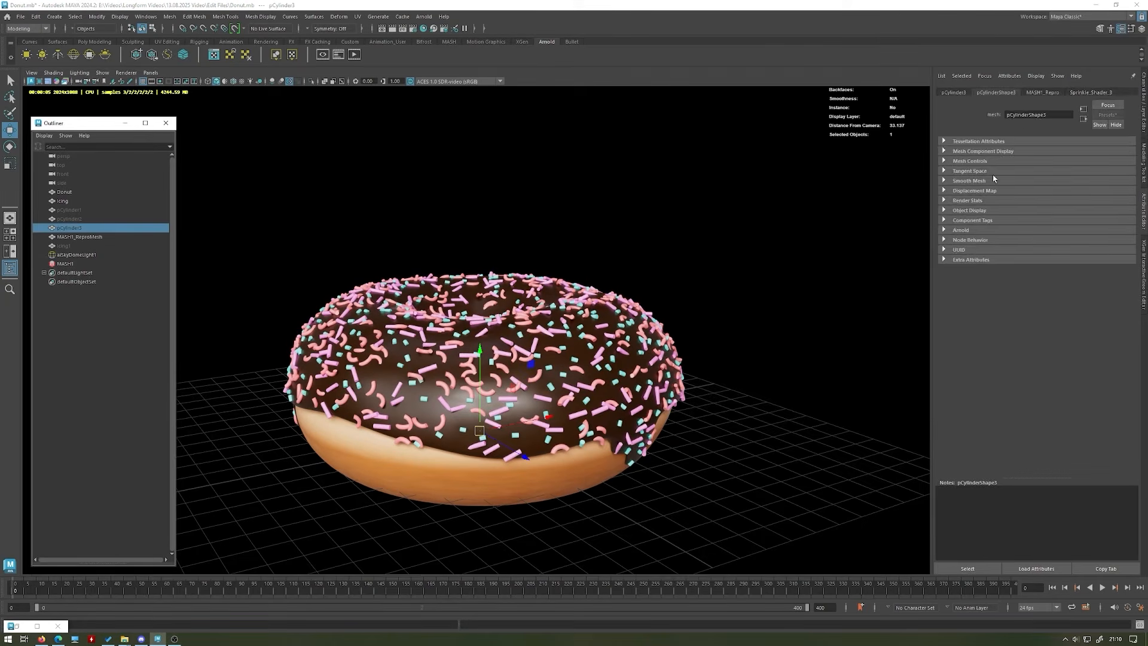
{"action": "left_click", "coordinate": [1102, 95]}
{"action": "left_click", "coordinate": [1029, 207]}
{"action": "left_click_drag", "start_coordinate": [1018, 243], "coordinate": [992, 244]}
{"action": "left_click", "coordinate": [691, 231]}
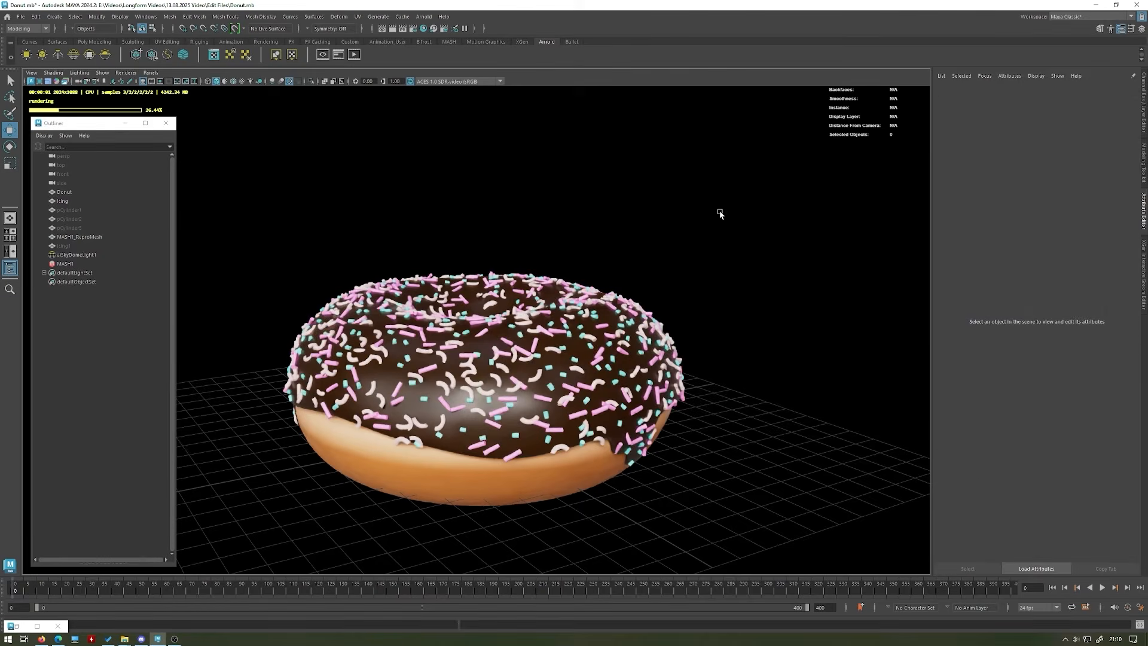
{"action": "left_click_drag", "start_coordinate": [593, 232], "coordinate": [538, 248], "text": "alt"}
{"action": "right_click_drag", "start_coordinate": [538, 248], "coordinate": [654, 215], "text": "alt"}
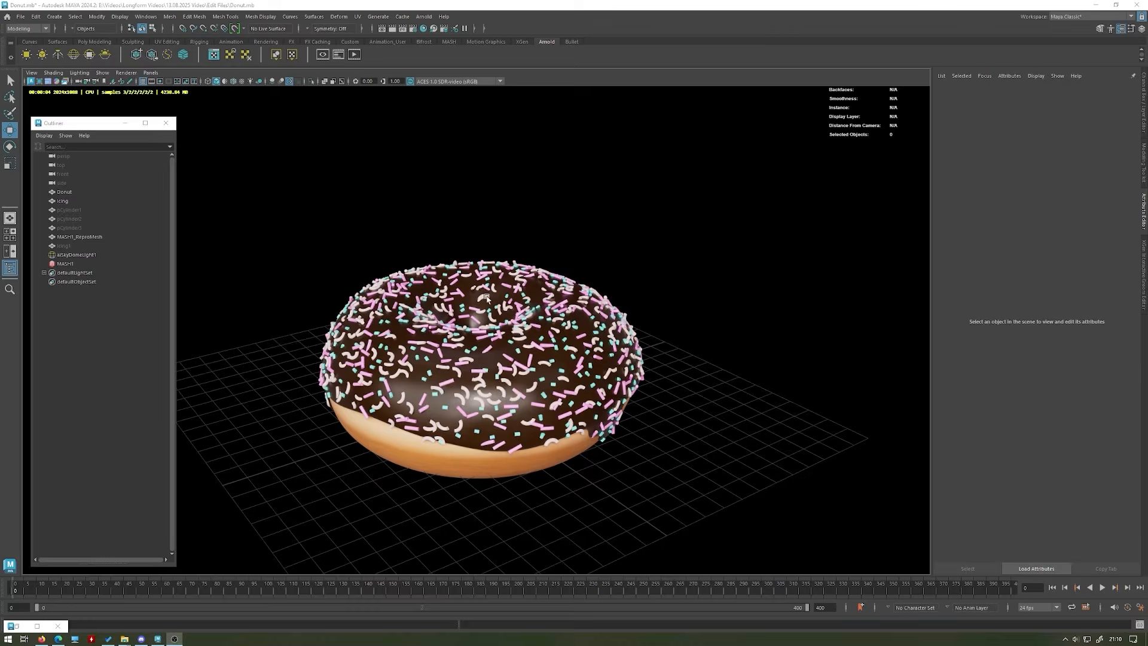
- In the Hypershade, move the Sprinkle_Shade_1 material and its shading group clear of the other nodes
{"action": "right_click_drag", "start_coordinate": [519, 376], "coordinate": [628, 384], "text": "alt"}
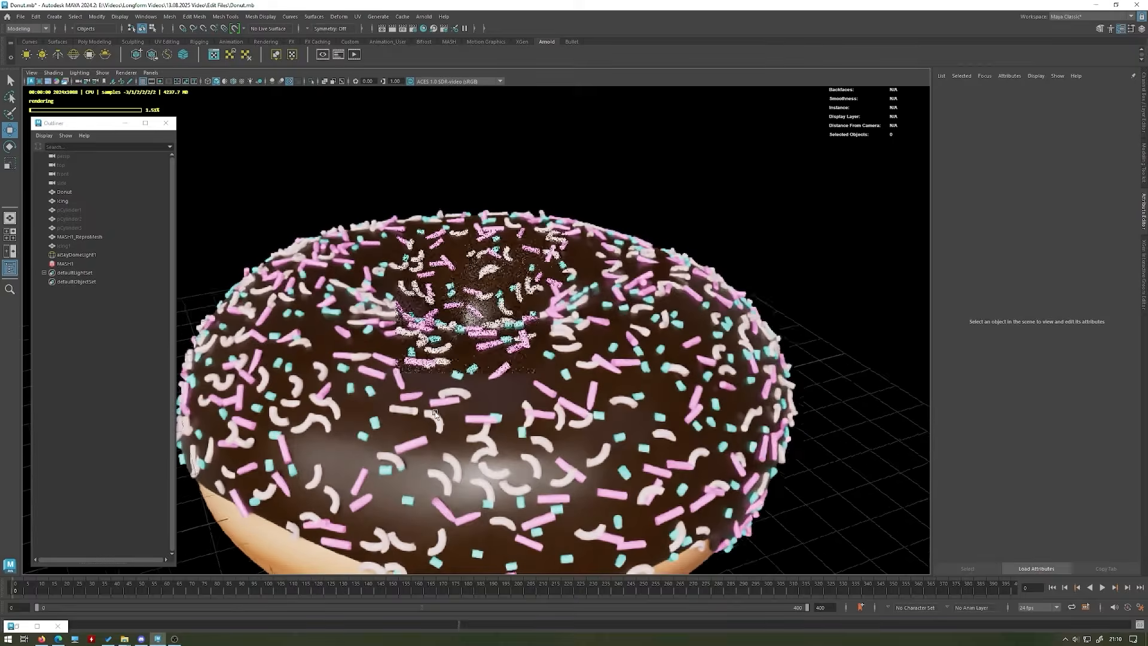
{"action": "left_click_drag", "start_coordinate": [577, 417], "coordinate": [536, 432], "text": "alt"}
{"action": "right_click_drag", "start_coordinate": [536, 432], "coordinate": [664, 443], "text": "alt"}
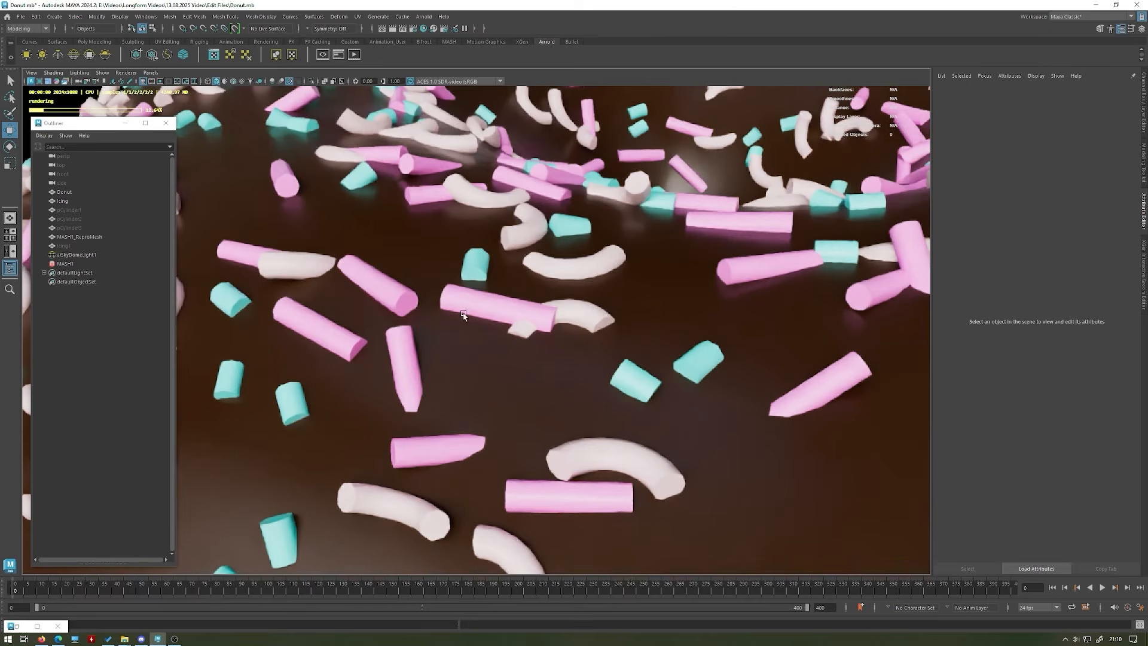
{"action": "right_click_drag", "start_coordinate": [504, 352], "coordinate": [298, 497], "text": "alt"}
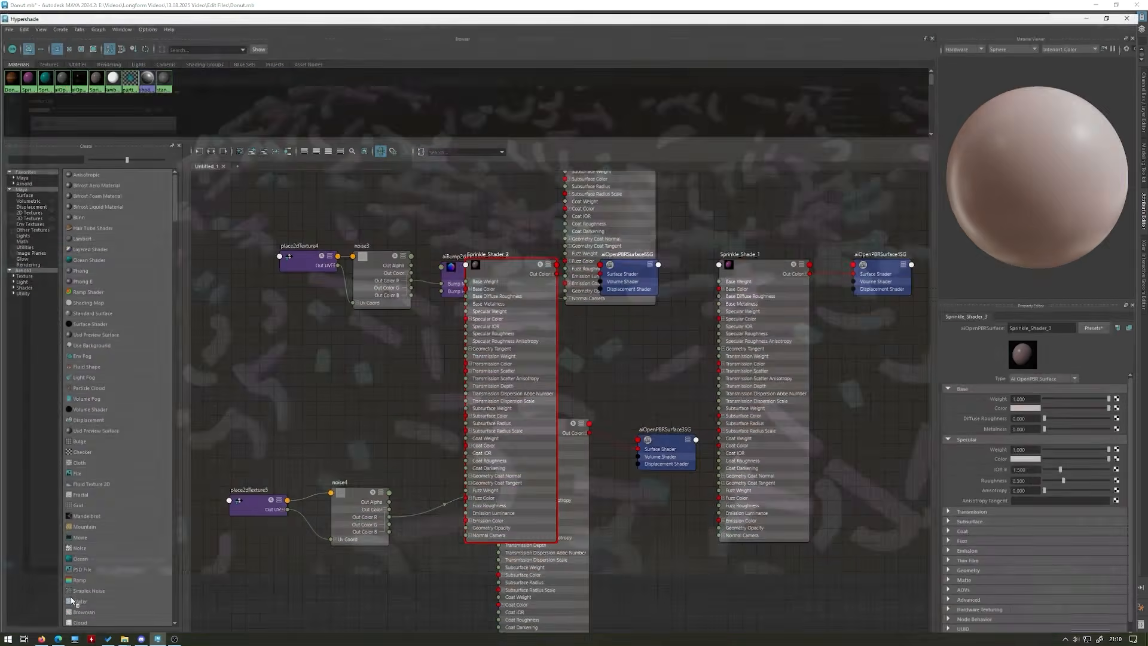
{"action": "scroll", "coordinate": [538, 460], "scroll_direction": "down", "scroll_amount": 2}
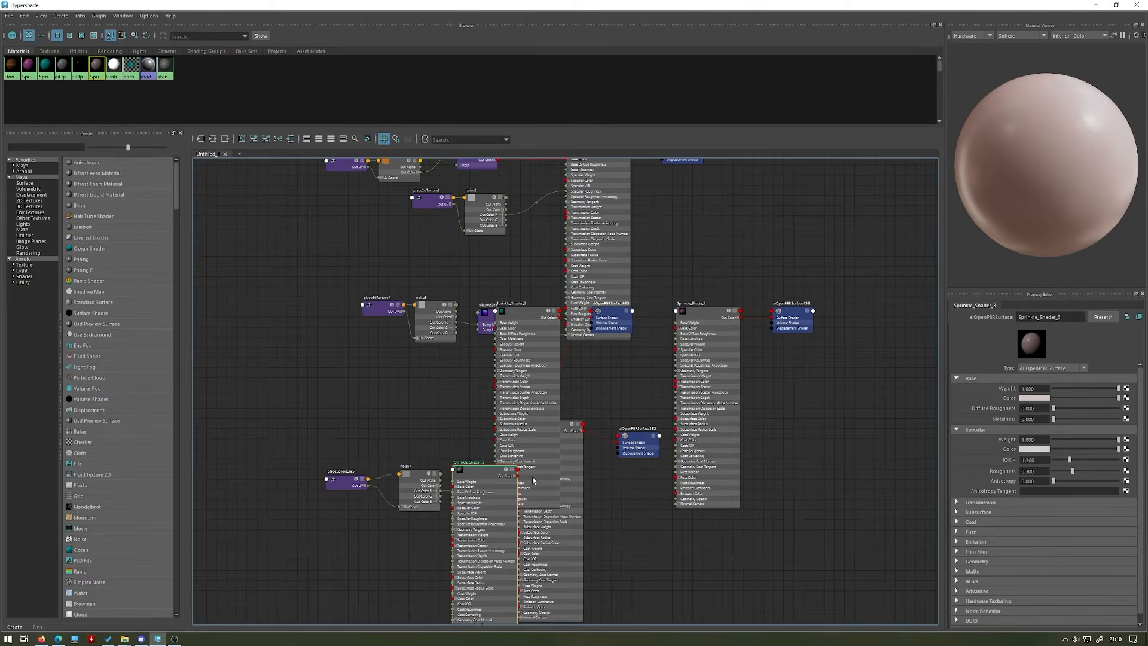
{"action": "left_click", "coordinate": [735, 372]}
{"action": "middle_click_drag", "start_coordinate": [808, 380], "coordinate": [607, 369], "text": "alt"}
{"action": "left_click_drag", "start_coordinate": [709, 424], "coordinate": [511, 277]}
{"action": "left_click_drag", "start_coordinate": [537, 366], "coordinate": [688, 396]}
{"action": "middle_click_drag", "start_coordinate": [552, 434], "coordinate": [486, 413], "text": "alt"}
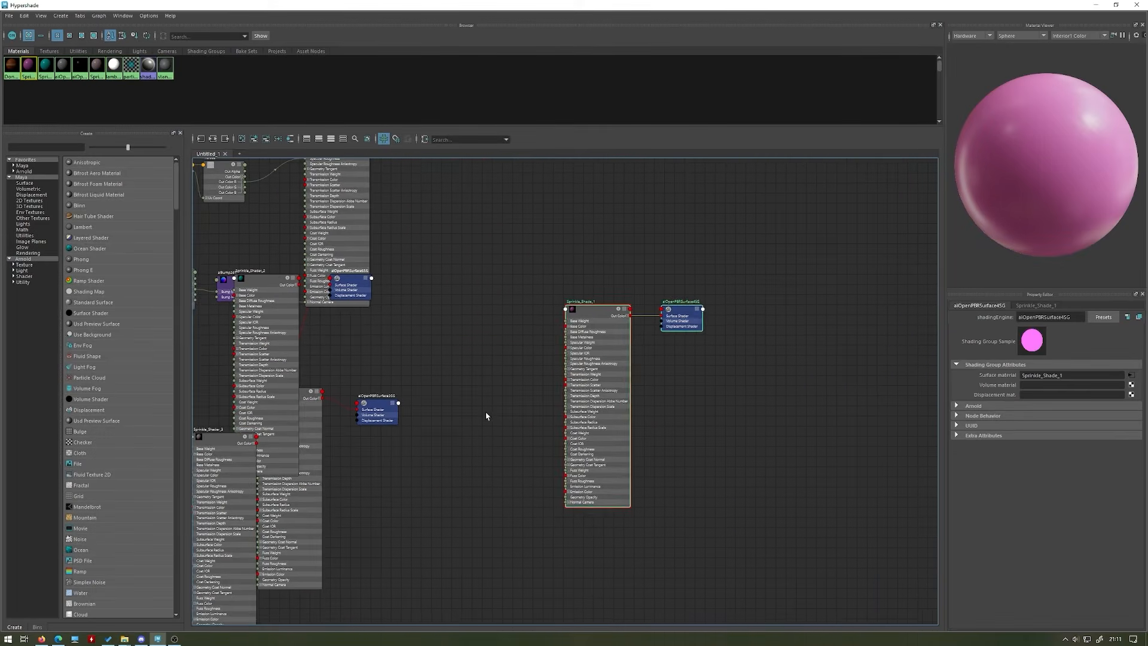
- Add an aiBump2d node and connect its Out Value to Sprinkle_Shade_1's Normal Camera
{"action": "left_click", "coordinate": [485, 415]}
{"action": "scroll", "coordinate": [479, 434], "scroll_direction": "up", "scroll_amount": 5}
{"action": "middle_click_drag", "start_coordinate": [477, 453], "coordinate": [373, 390], "text": "alt"}
{"action": "key", "text": "Tab"}
{"action": "type", "text": "aibum"}
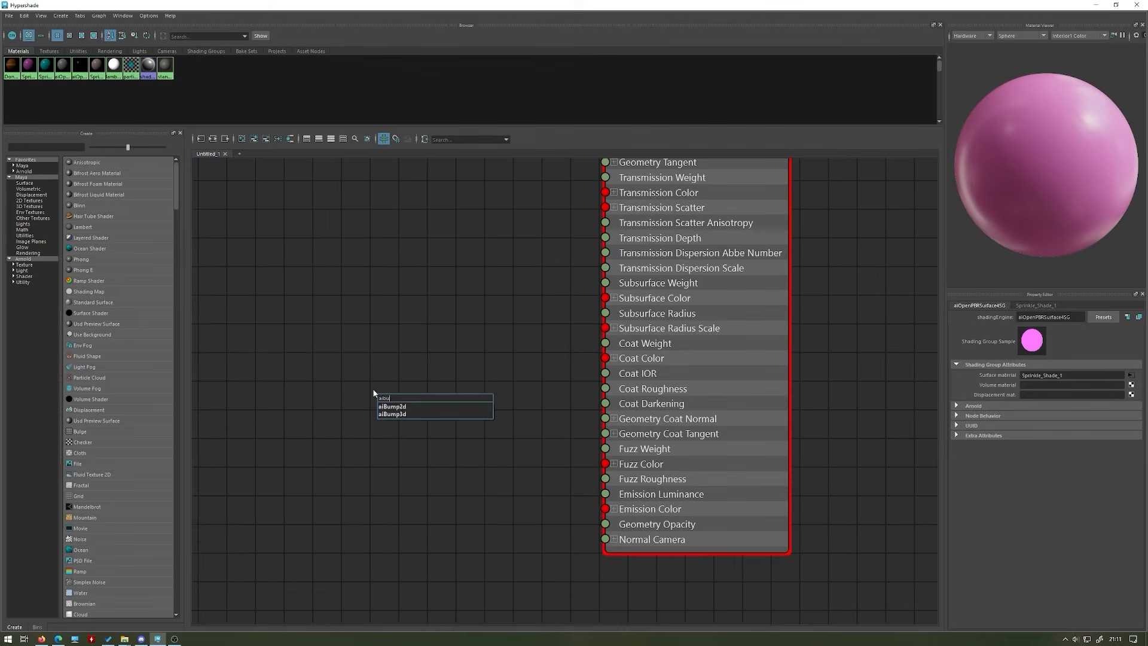
{"action": "key", "text": "Return"}
{"action": "left_click_drag", "start_coordinate": [454, 427], "coordinate": [605, 539]}
- Add a noise texture beside the bump node and connect its Out Color R to the Bump Map
{"action": "middle_click_drag", "start_coordinate": [198, 421], "coordinate": [340, 409], "text": "alt"}
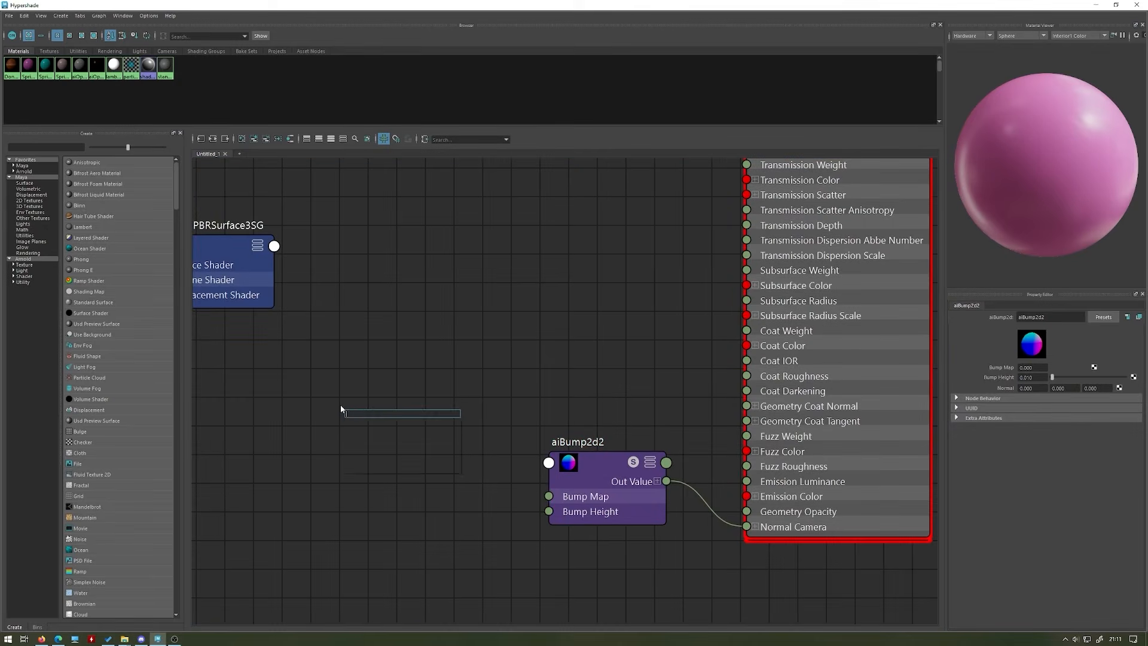
{"action": "key", "text": "Tab"}
{"action": "type", "text": "noise"}
{"action": "key", "text": "Down"}
{"action": "key", "text": "Down"}
{"action": "key", "text": "Down"}
{"action": "key", "text": "Return"}
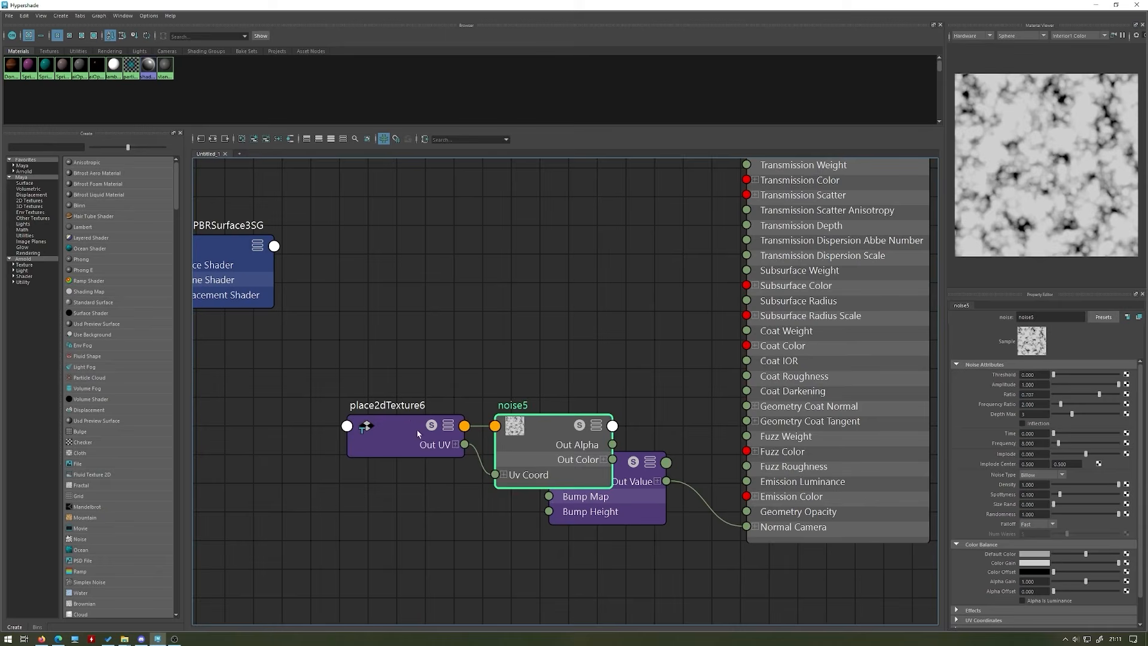
{"action": "left_click_drag", "start_coordinate": [537, 459], "coordinate": [368, 495]}
{"action": "left_click", "coordinate": [433, 496]}
{"action": "left_click_drag", "start_coordinate": [442, 512], "coordinate": [573, 502]}
- Raise aiBump2d2's Bump Height to about 0.27 and check the pink sprinkles' surface in the render
{"action": "left_click", "coordinate": [599, 486]}
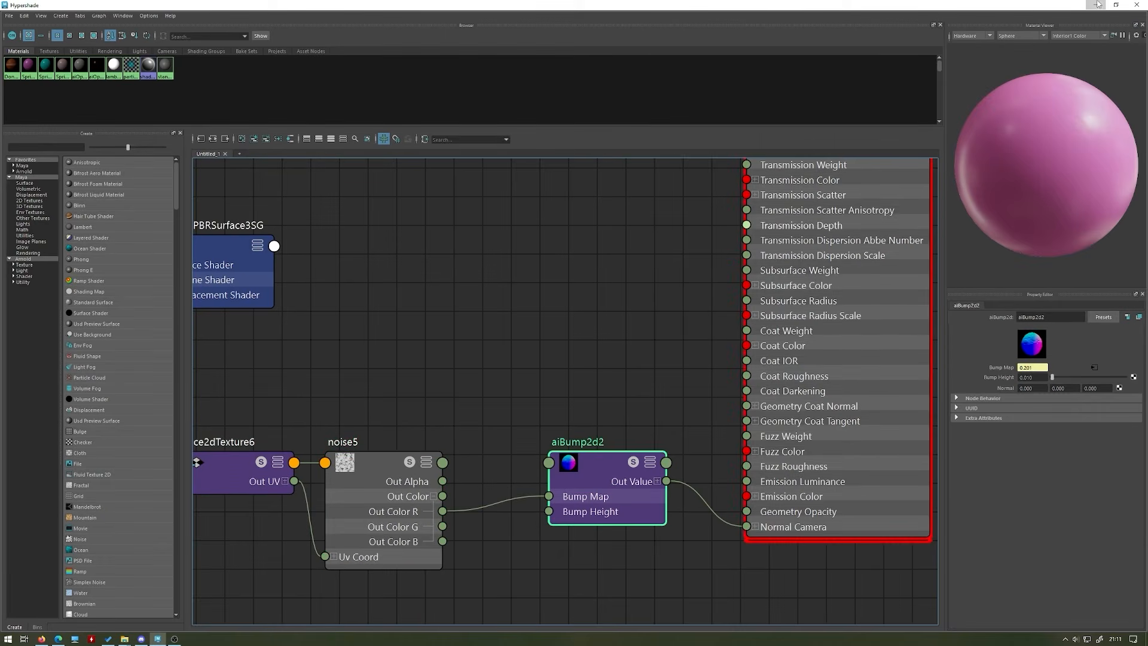
{"action": "left_click", "coordinate": [1096, 4]}
{"action": "left_click_drag", "start_coordinate": [1042, 189], "coordinate": [1061, 187]}
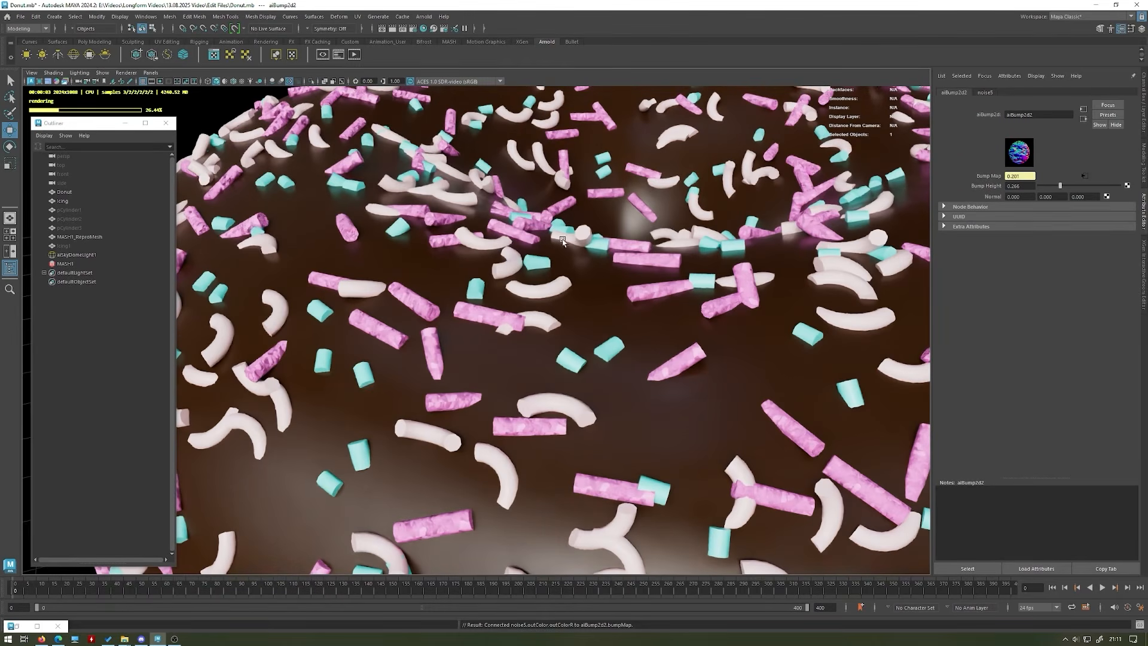
{"action": "right_click_drag", "start_coordinate": [714, 268], "coordinate": [590, 254], "text": "alt"}
{"action": "right_click_drag", "start_coordinate": [535, 308], "coordinate": [430, 239], "text": "alt"}
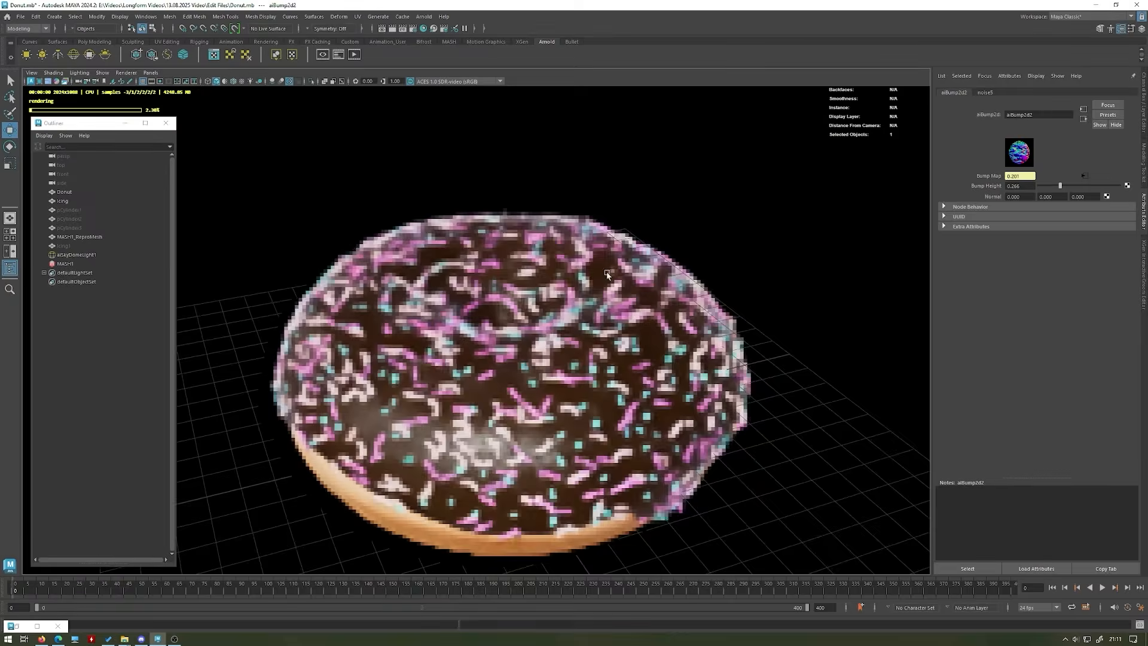
{"action": "left_click_drag", "start_coordinate": [502, 257], "coordinate": [551, 242], "text": "alt"}
{"action": "right_click_drag", "start_coordinate": [550, 257], "coordinate": [520, 254], "text": "alt"}
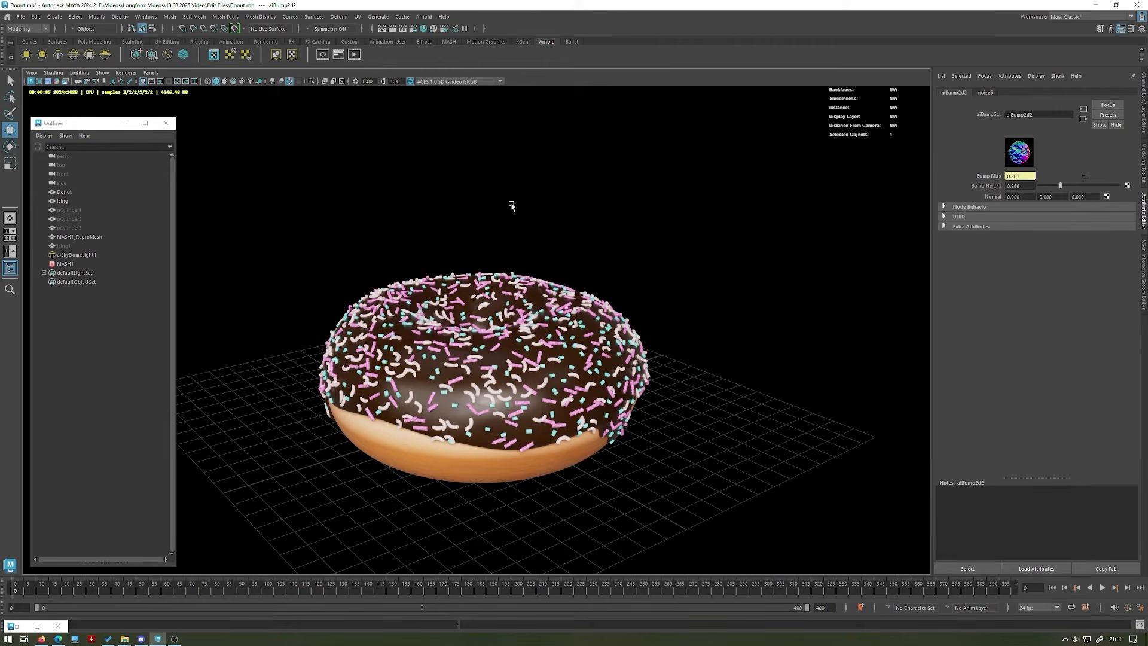
{"action": "left_click_drag", "start_coordinate": [546, 230], "coordinate": [515, 281], "text": "alt"}
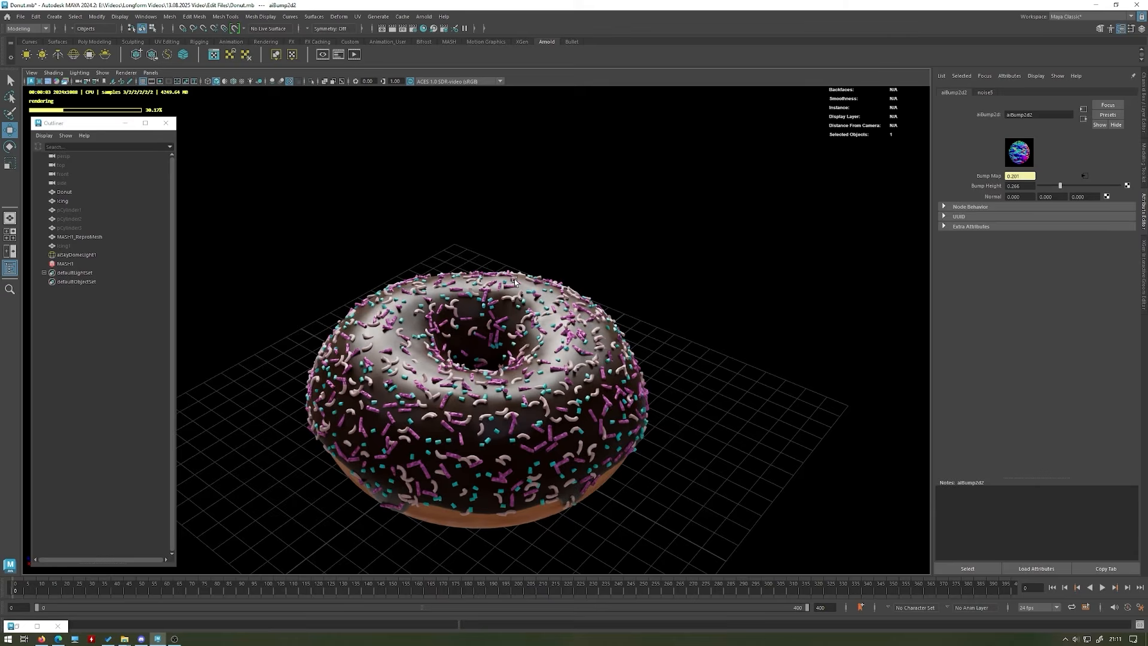
{"action": "mouse_move", "coordinate": [536, 238]}
{"action": "left_mouse_down", "text": "alt"}
{"action": "mouse_move", "coordinate": [580, 231]}
{"action": "mouse_move", "coordinate": [497, 233]}
{"action": "mouse_move", "coordinate": [526, 223]}
{"action": "left_mouse_up", "text": "alt"}
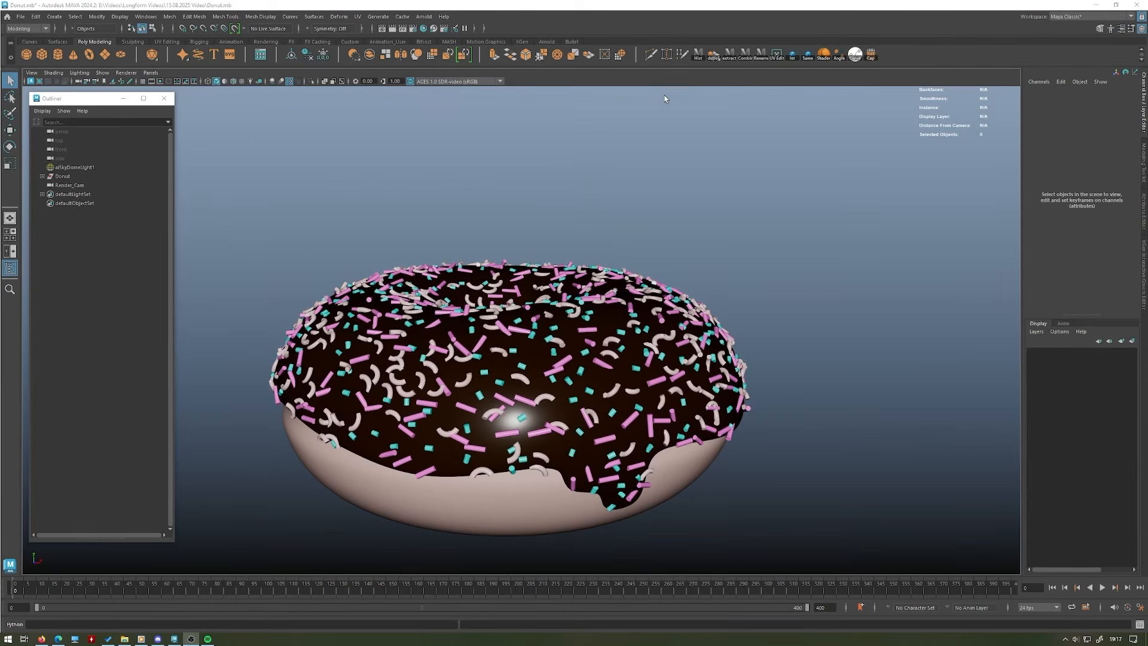
{"action": "left_click_drag", "start_coordinate": [567, 289], "coordinate": [578, 363], "text": "alt"}
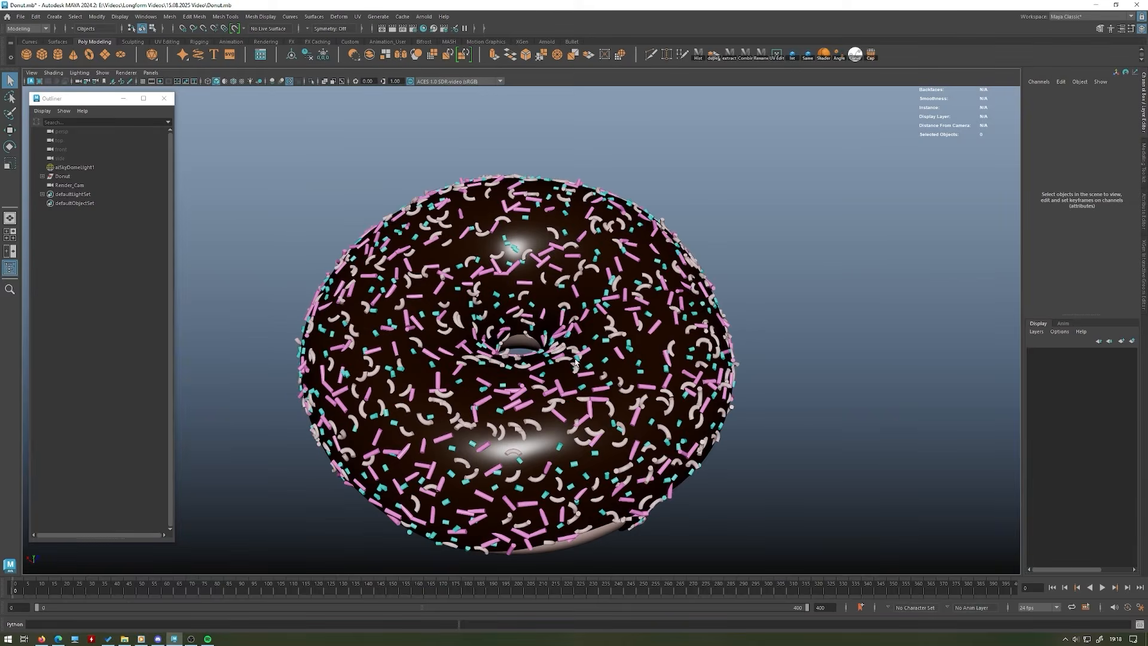
{"action": "left_click_drag", "start_coordinate": [714, 366], "coordinate": [479, 334], "text": "alt"}
{"action": "left_click", "coordinate": [453, 336]}
{"action": "left_click_drag", "start_coordinate": [318, 204], "coordinate": [431, 191], "text": "alt"}
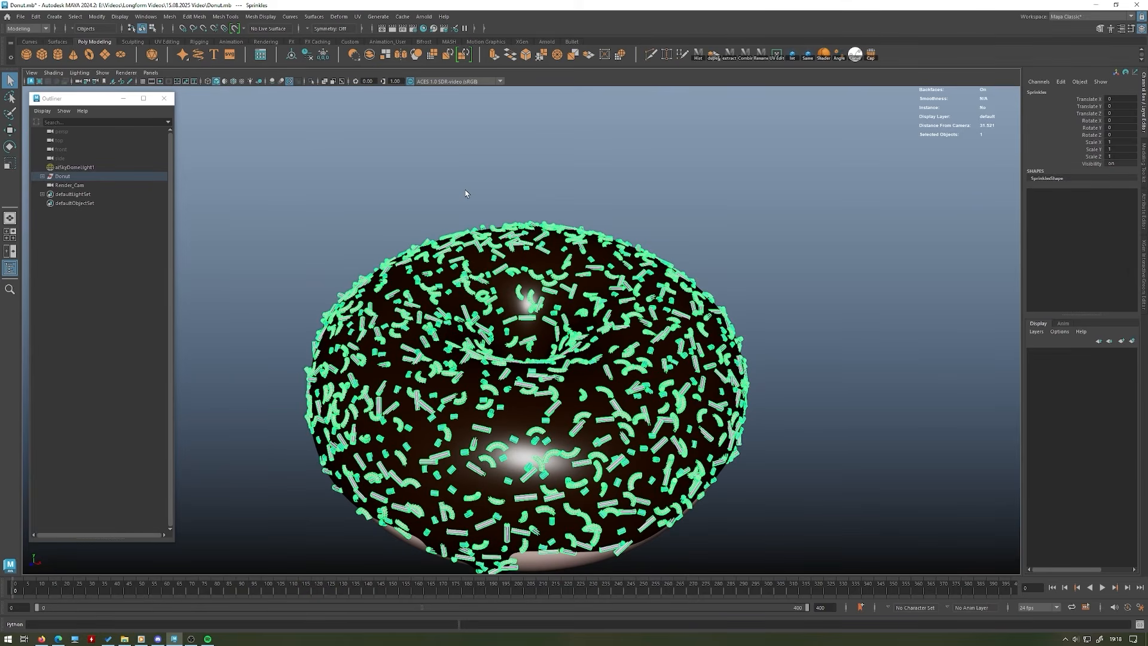
{"action": "left_click", "coordinate": [767, 258]}
{"action": "scroll", "coordinate": [767, 259], "scroll_direction": "down", "scroll_amount": 3}
{"action": "left_click_drag", "start_coordinate": [767, 259], "coordinate": [578, 309], "text": "alt"}
{"action": "left_click_drag", "start_coordinate": [649, 234], "coordinate": [609, 259], "text": "alt"}
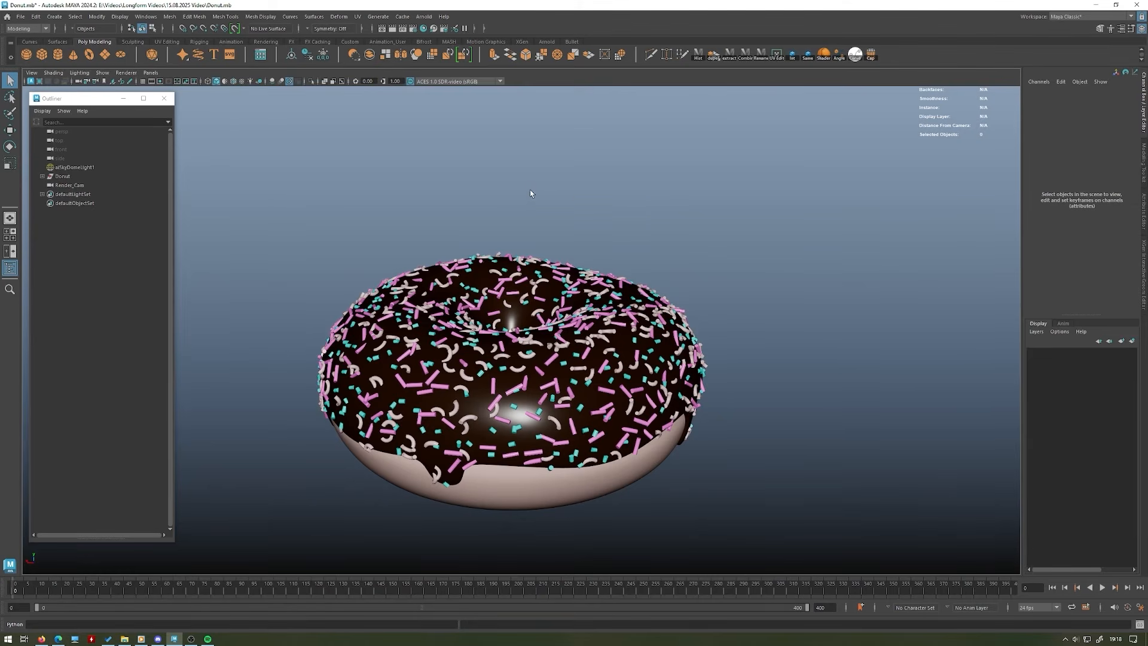
- Delete the sky dome light from the scene
{"action": "left_click_drag", "start_coordinate": [577, 197], "coordinate": [604, 167], "text": "alt"}
{"action": "left_click", "coordinate": [75, 167]}
{"action": "key", "text": "Delete"}
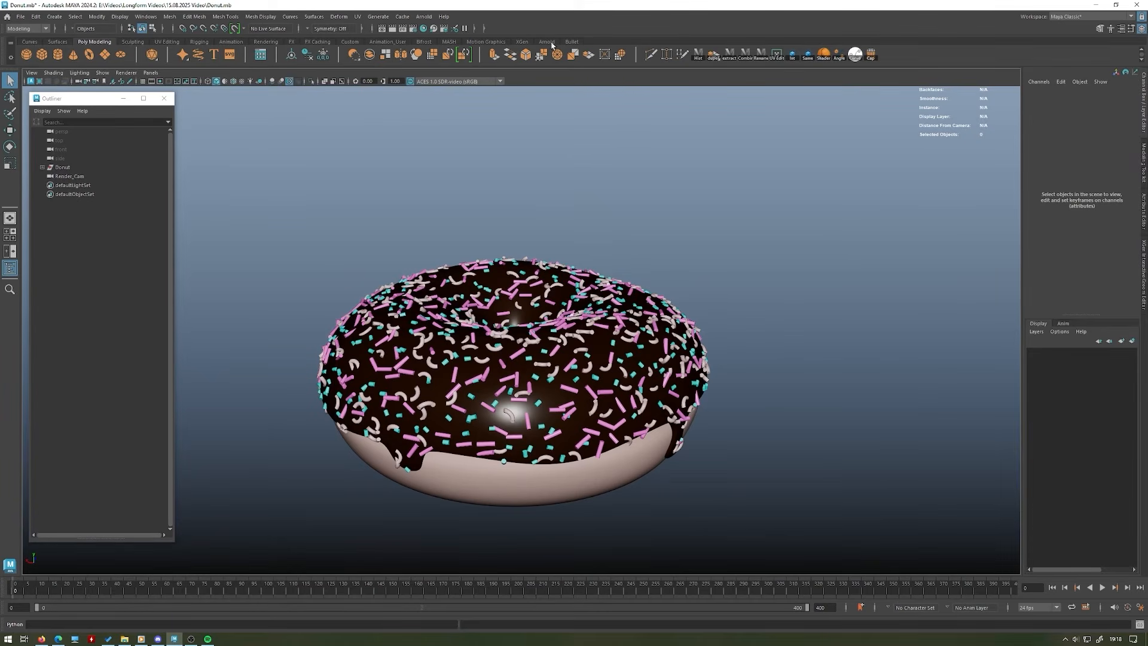
- Create an Arnold area light and raise it above the donut to about 9.85 on Y
{"action": "left_click", "coordinate": [546, 42]}
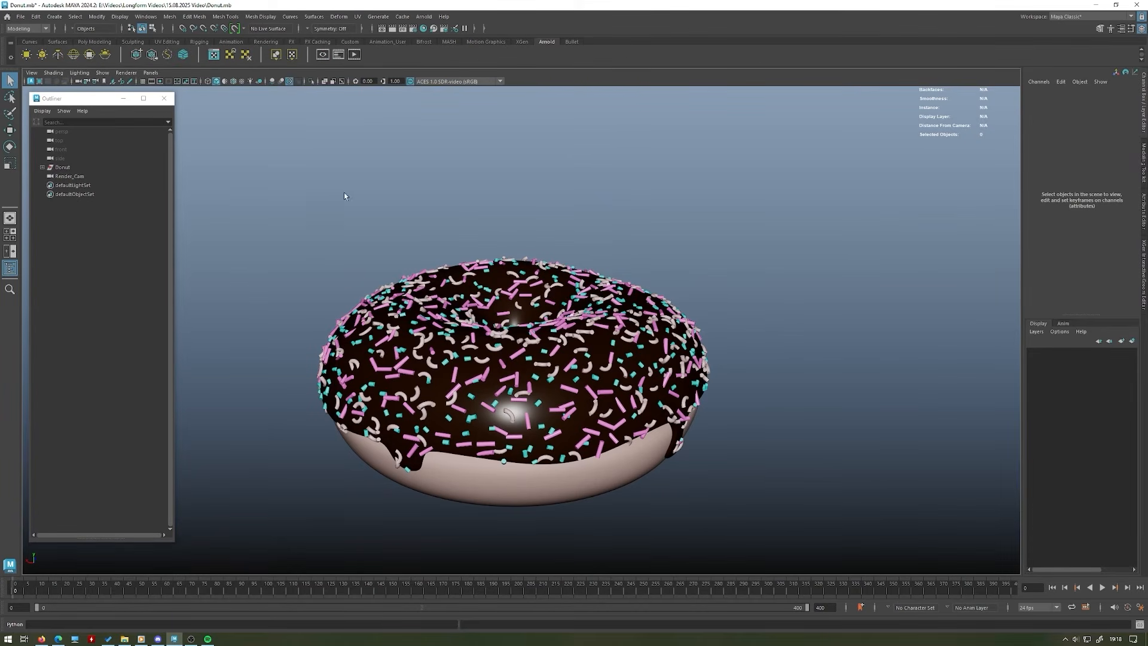
{"action": "left_click", "coordinate": [28, 58]}
{"action": "scroll", "coordinate": [665, 242], "scroll_direction": "down", "scroll_amount": 2}
{"action": "key", "text": "w"}
{"action": "left_click_drag", "start_coordinate": [512, 338], "coordinate": [499, 96]}
{"action": "left_click", "coordinate": [656, 143]}
- View the area light above the donut and show its attributes for editing
{"action": "left_click_drag", "start_coordinate": [656, 144], "coordinate": [591, 147], "text": "alt"}
{"action": "middle_click_drag", "start_coordinate": [591, 147], "coordinate": [575, 223], "text": "alt"}
{"action": "left_click_drag", "start_coordinate": [574, 224], "coordinate": [508, 221], "text": "alt"}
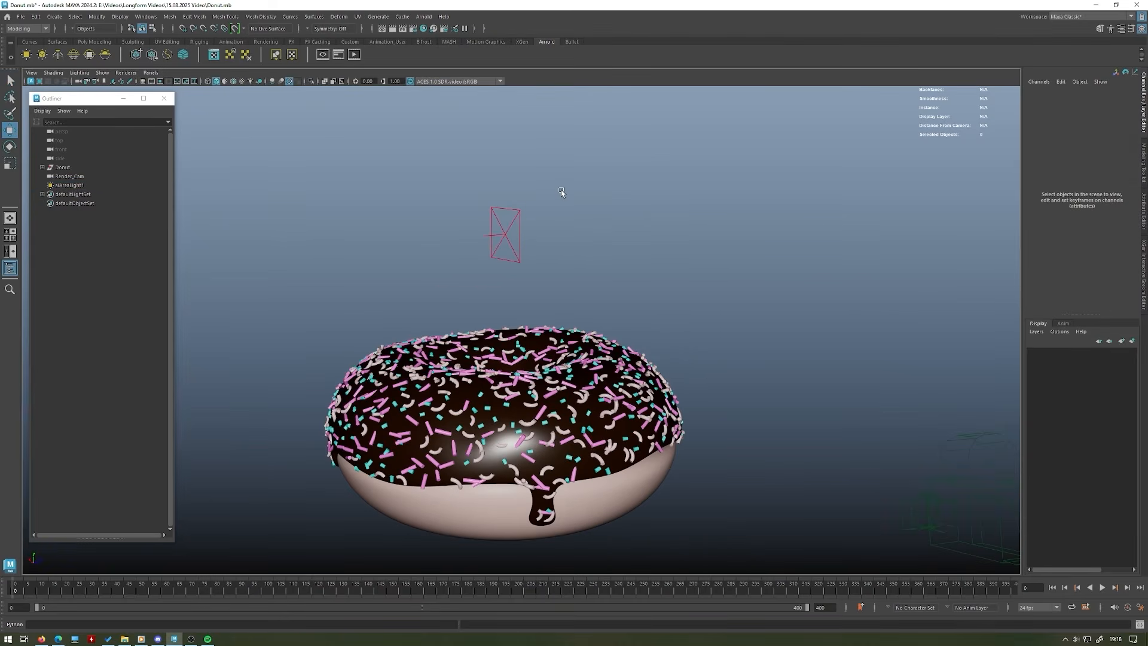
{"action": "left_click_drag", "start_coordinate": [558, 195], "coordinate": [536, 247], "text": "alt"}
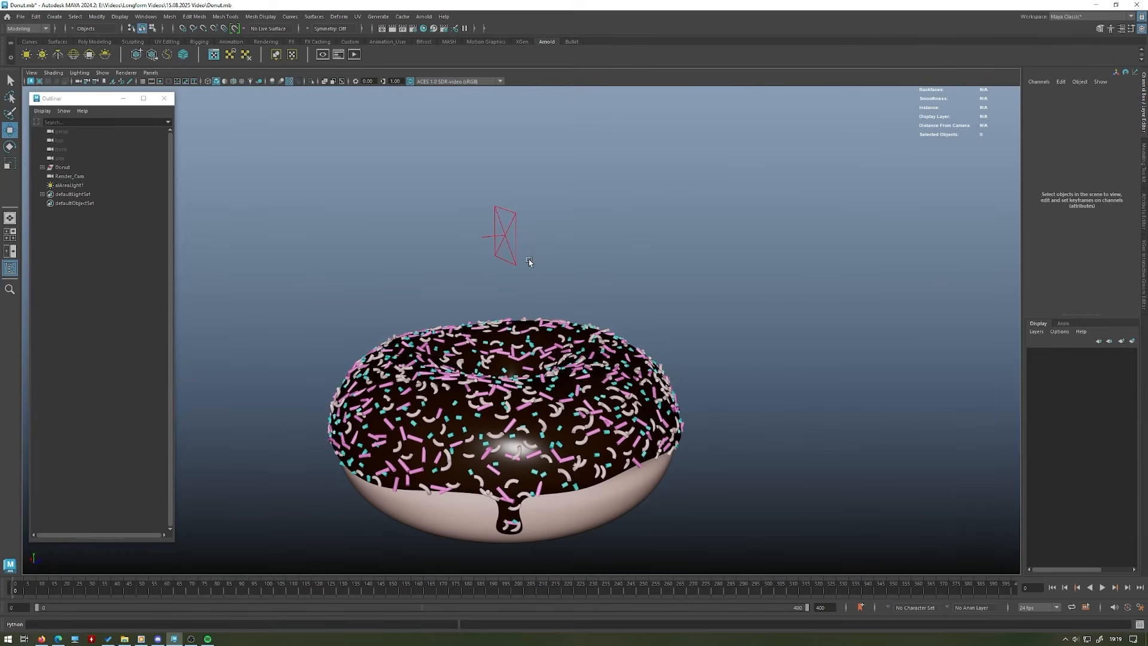
{"action": "left_click_drag", "start_coordinate": [530, 296], "coordinate": [490, 192], "text": "alt"}
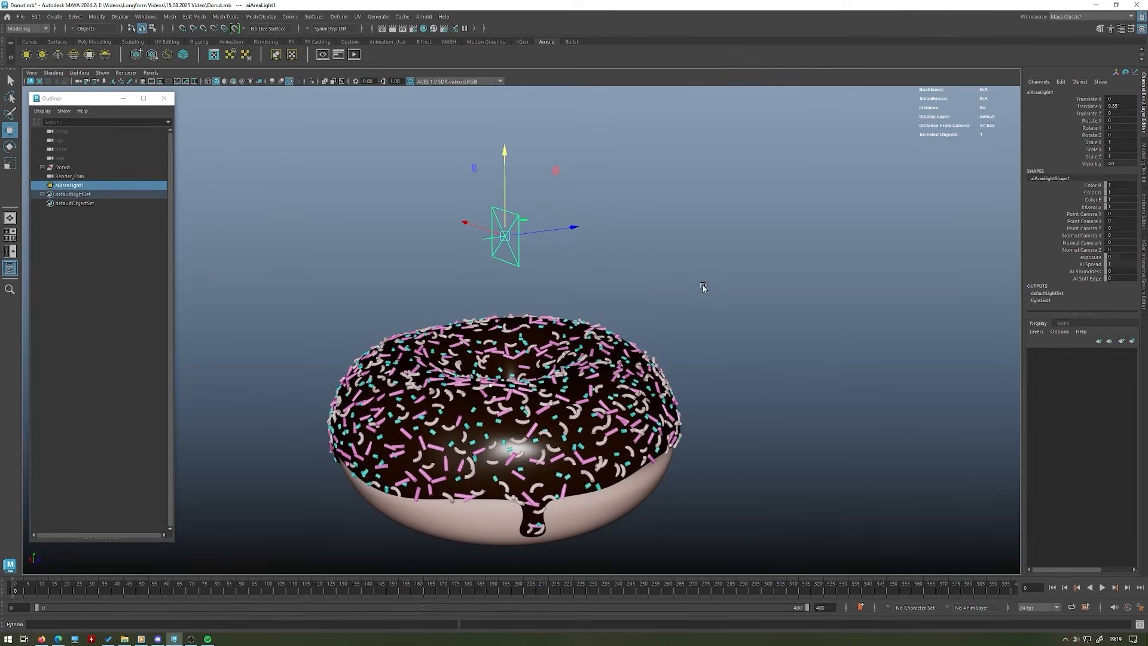
{"action": "left_click", "coordinate": [1144, 205]}
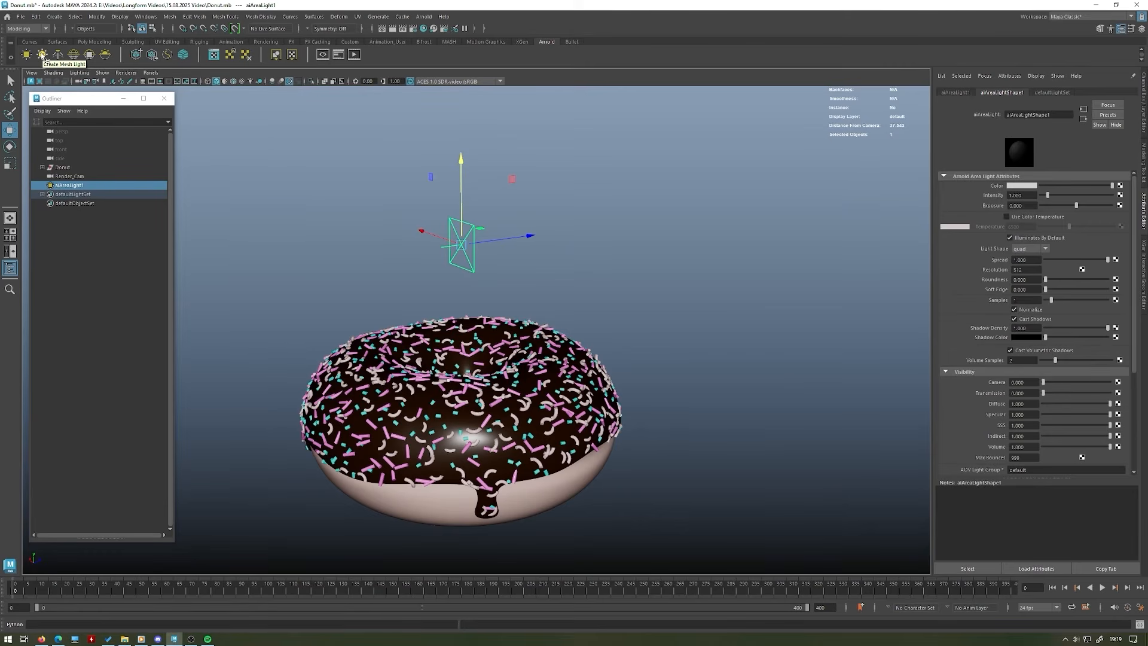
- Try turning the icing mesh into an Arnold mesh light, and undo it
{"action": "left_click", "coordinate": [390, 525]}
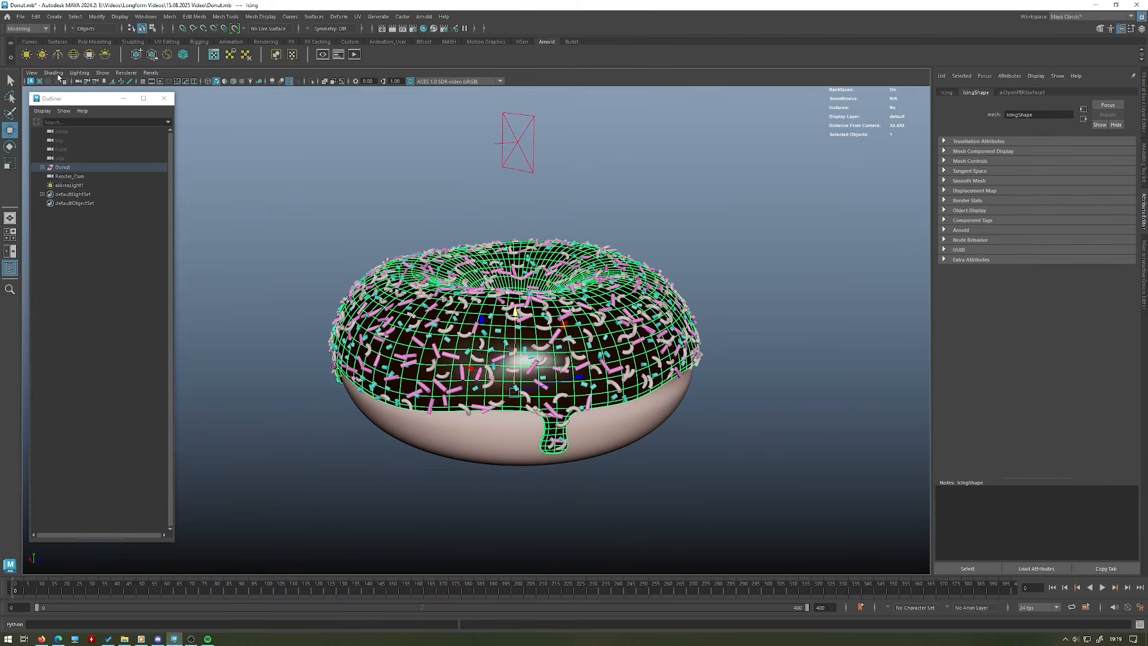
{"action": "left_click_drag", "start_coordinate": [670, 359], "coordinate": [334, 437], "text": "alt"}
{"action": "scroll", "coordinate": [464, 412], "scroll_direction": "up", "scroll_amount": 4}
{"action": "scroll", "coordinate": [464, 206], "scroll_direction": "down", "scroll_amount": 5}
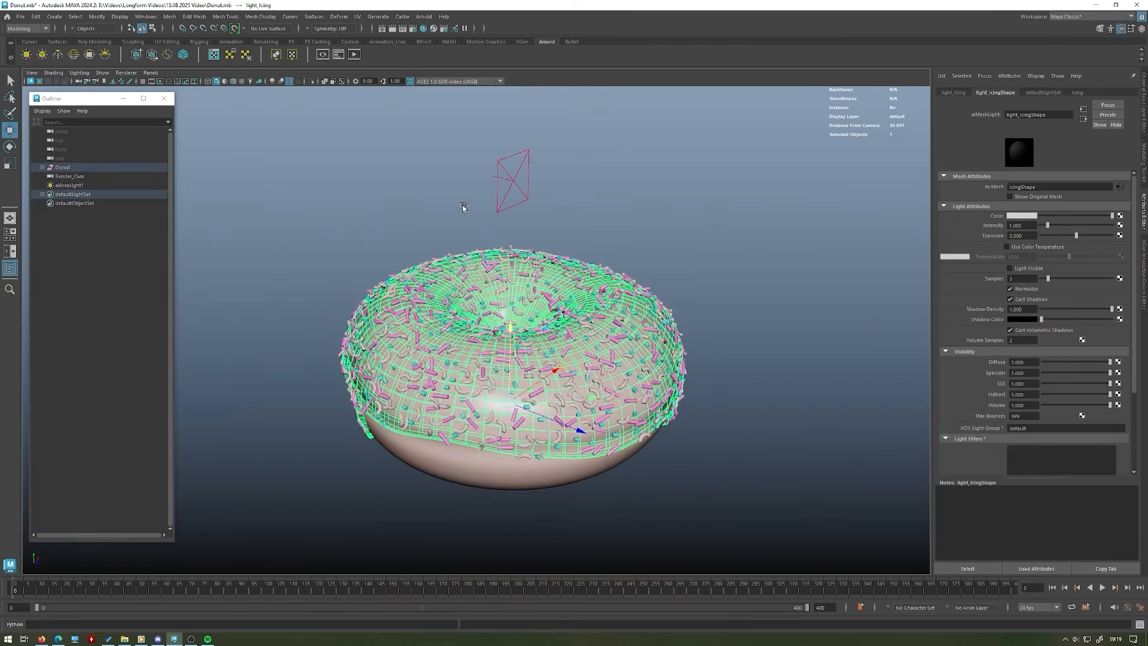
{"action": "key", "text": "ctrl+z"}
{"action": "left_click", "coordinate": [375, 203]}
{"action": "left_click_drag", "start_coordinate": [375, 203], "coordinate": [377, 258], "text": "alt"}
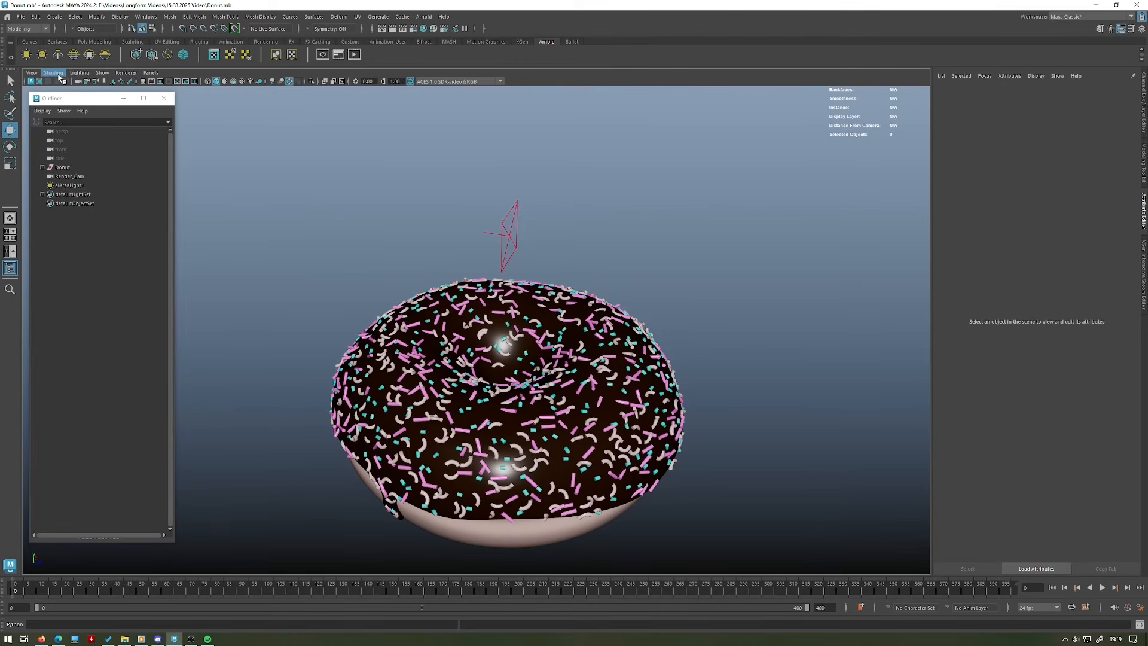
{"action": "left_click_drag", "start_coordinate": [644, 153], "coordinate": [638, 169], "text": "alt"}
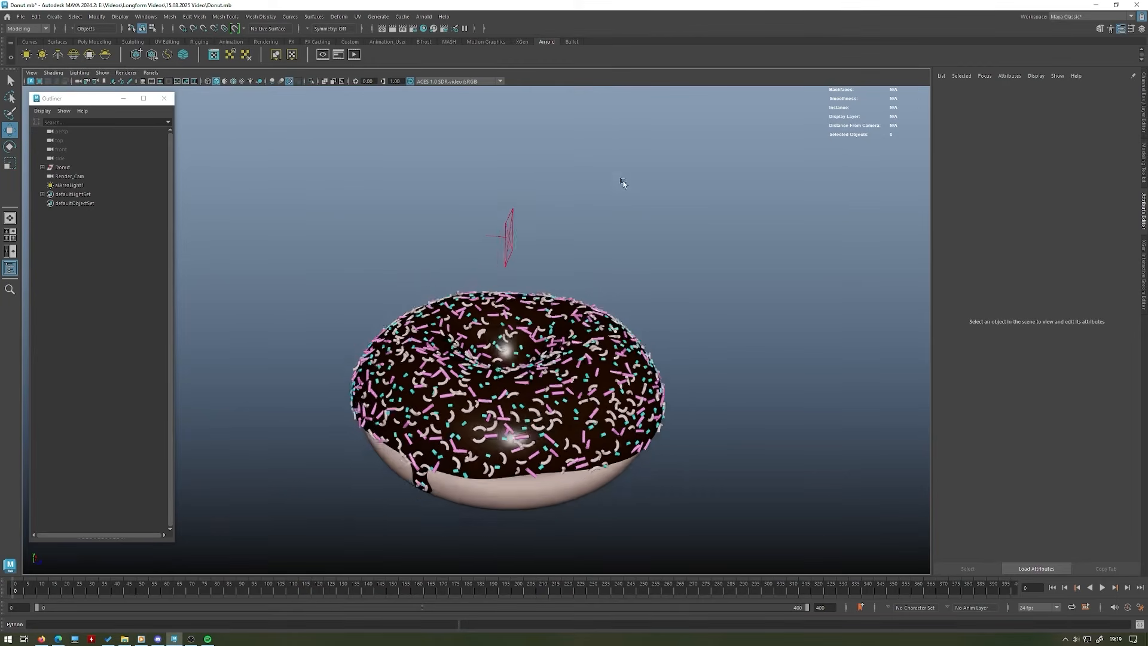
- Select the area light and slide it horizontally from above the donut's centre to beside the donut
{"action": "left_click", "coordinate": [535, 245]}
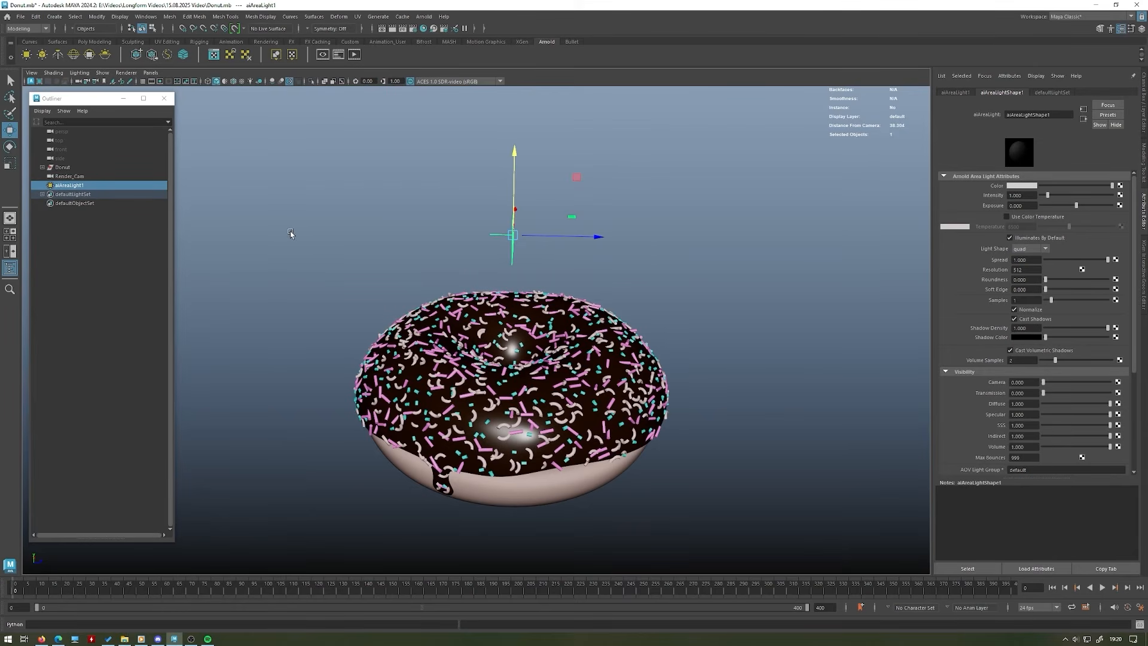
{"action": "left_click_drag", "start_coordinate": [360, 241], "coordinate": [353, 274], "text": "alt"}
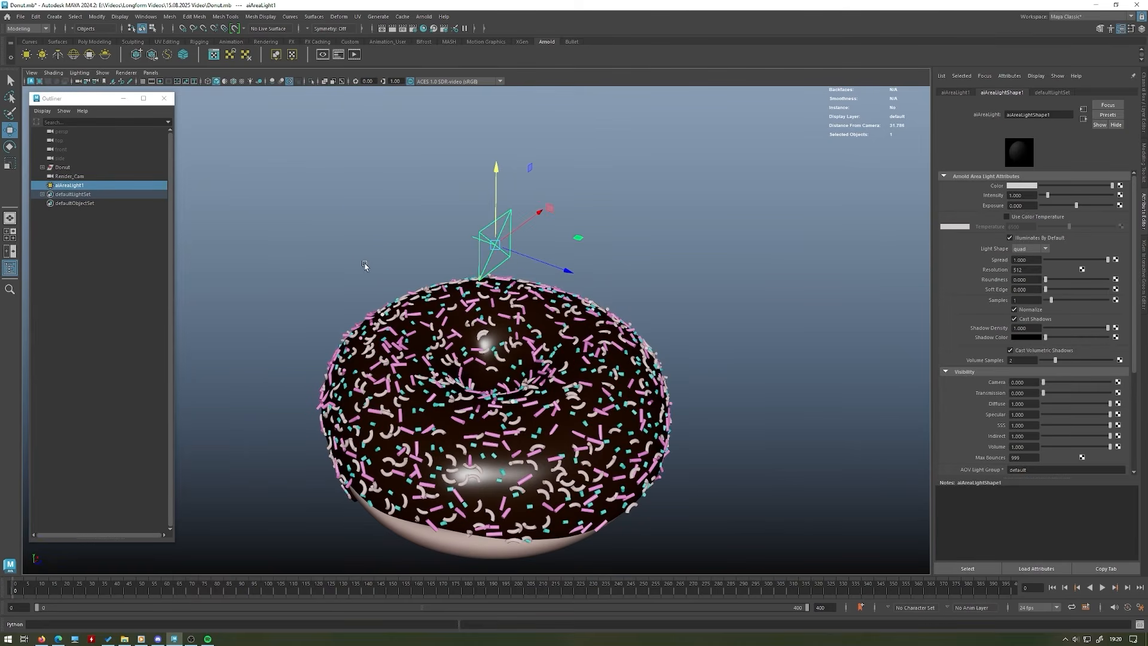
{"action": "left_click_drag", "start_coordinate": [410, 271], "coordinate": [396, 264], "text": "alt"}
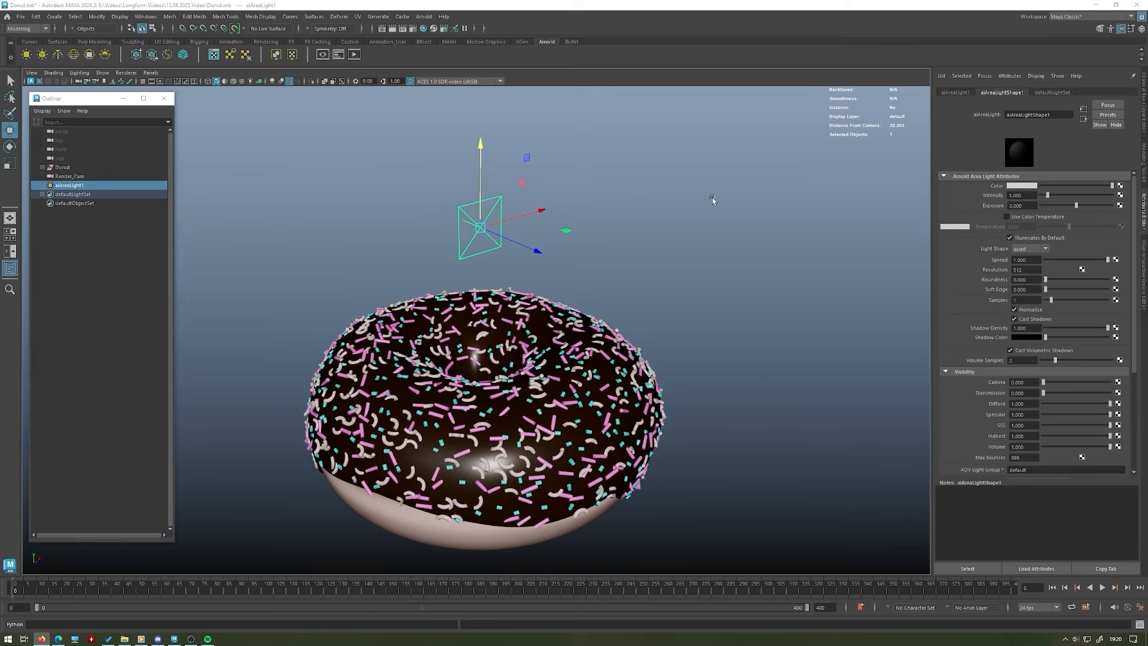
{"action": "right_click_drag", "start_coordinate": [712, 197], "coordinate": [595, 197], "text": "alt"}
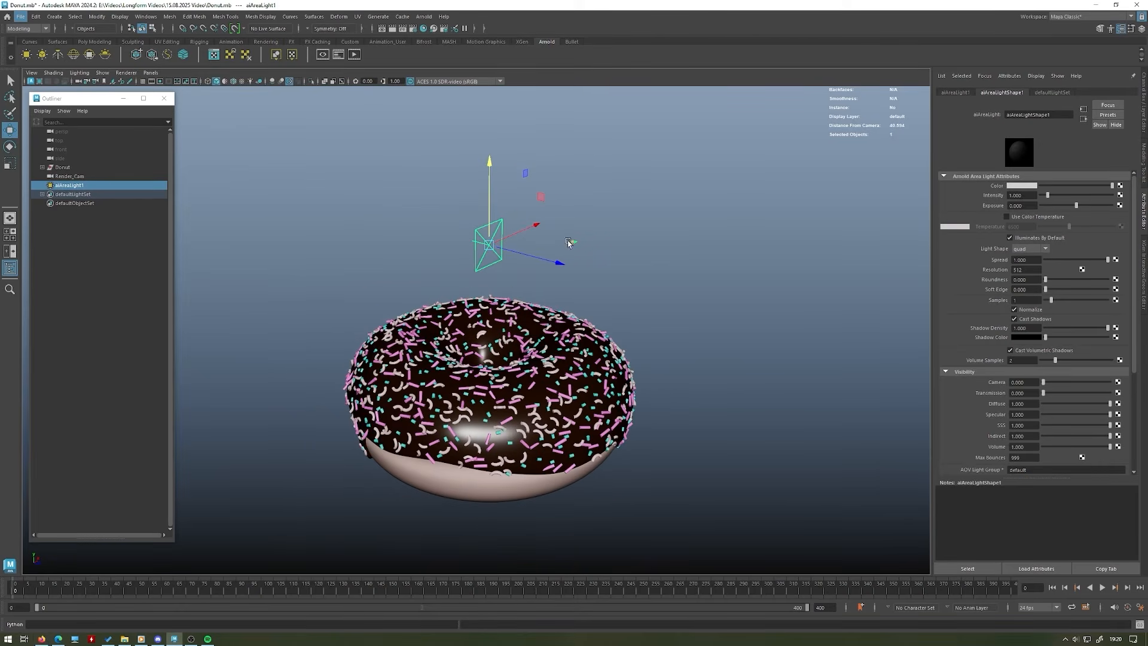
{"action": "left_click_drag", "start_coordinate": [554, 236], "coordinate": [600, 273], "text": "alt"}
{"action": "right_click_drag", "start_coordinate": [600, 273], "coordinate": [545, 254], "text": "alt"}
{"action": "left_click_drag", "start_coordinate": [568, 258], "coordinate": [455, 498]}
{"action": "middle_click_drag", "start_coordinate": [512, 482], "coordinate": [517, 356], "text": "alt"}
{"action": "key", "text": "e"}
{"action": "mouse_move", "coordinate": [518, 356]}
{"action": "left_mouse_down", "text": "alt"}
{"action": "mouse_move", "coordinate": [494, 412]}
{"action": "mouse_move", "coordinate": [533, 359]}
{"action": "left_mouse_up", "text": "alt"}
{"action": "key", "text": "w"}
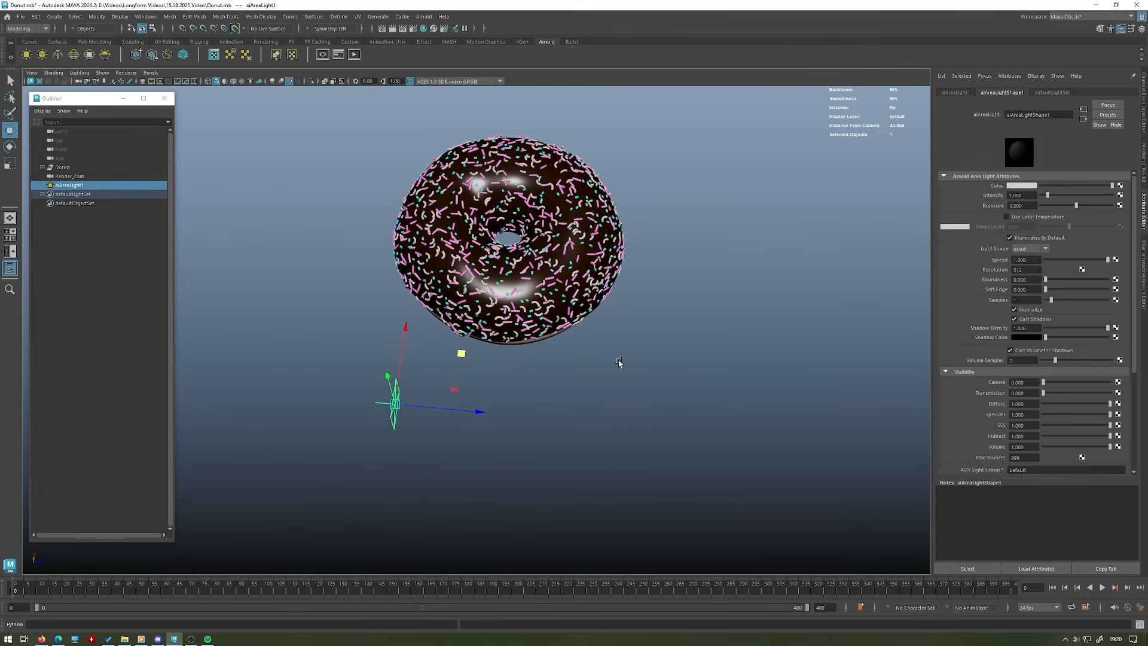
- Reposition the area light well away from the donut, standing clear of its side
{"action": "left_click_drag", "start_coordinate": [622, 363], "coordinate": [629, 307], "text": "alt"}
{"action": "middle_click_drag", "start_coordinate": [628, 307], "coordinate": [631, 393], "text": "alt"}
{"action": "left_click_drag", "start_coordinate": [633, 401], "coordinate": [628, 366], "text": "alt"}
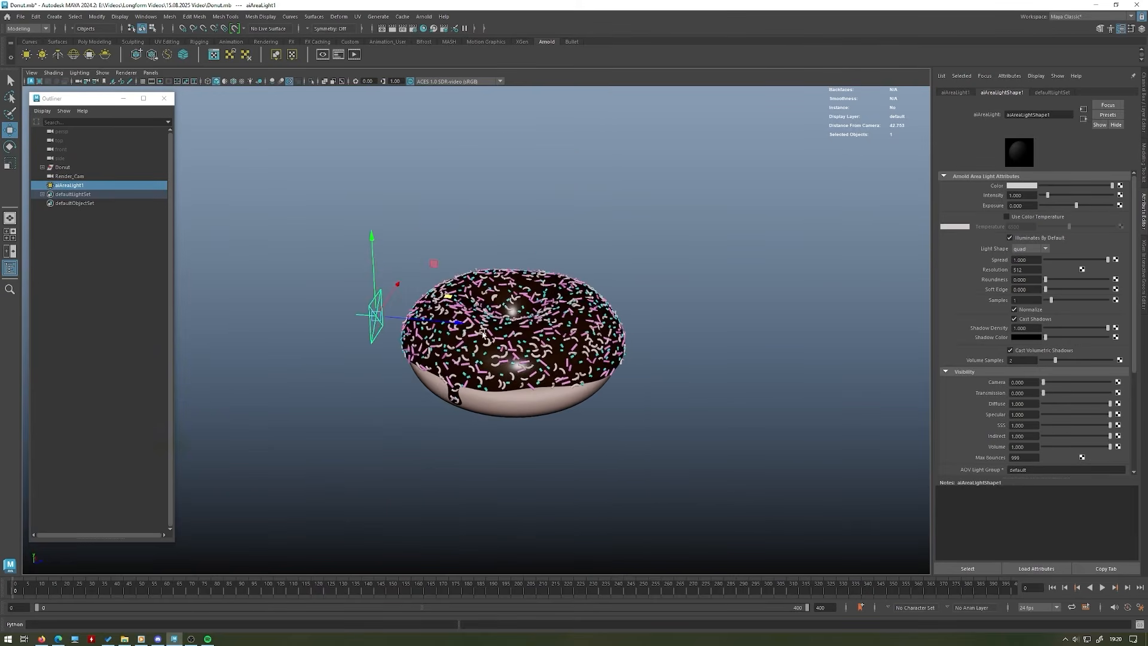
{"action": "left_click_drag", "start_coordinate": [430, 318], "coordinate": [668, 375]}
{"action": "left_click_drag", "start_coordinate": [668, 376], "coordinate": [584, 339], "text": "alt"}
{"action": "key", "text": "f"}
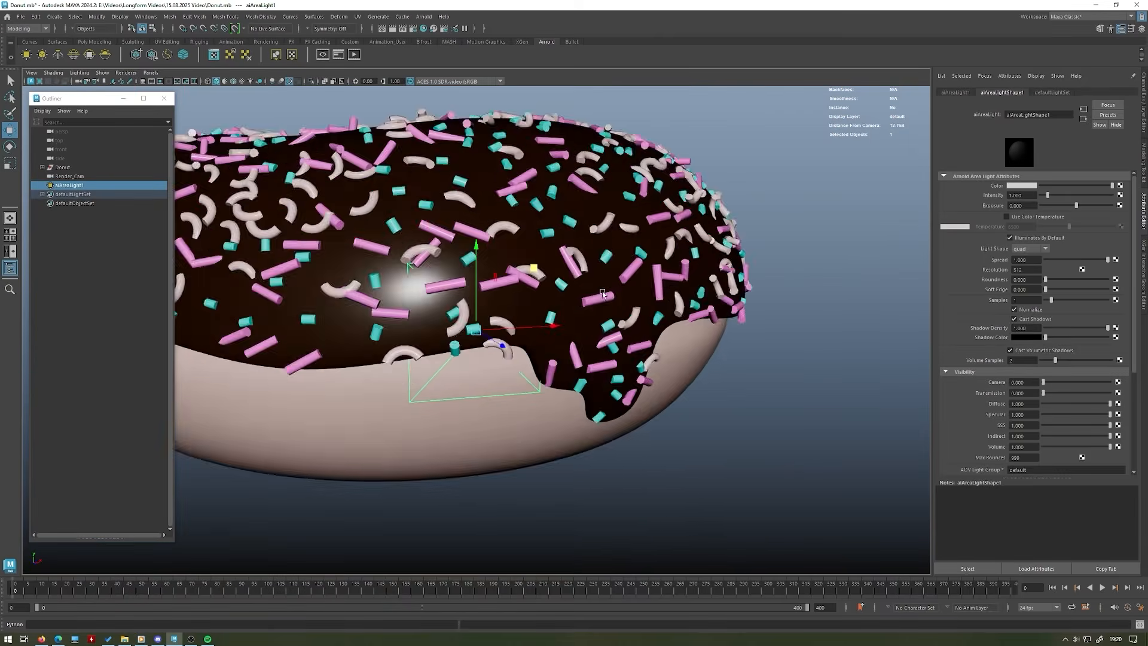
{"action": "scroll", "coordinate": [573, 313], "scroll_direction": "down", "scroll_amount": 3}
{"action": "left_click_drag", "start_coordinate": [456, 372], "coordinate": [333, 508]}
{"action": "scroll", "coordinate": [446, 418], "scroll_direction": "down", "scroll_amount": 3}
{"action": "left_click_drag", "start_coordinate": [471, 397], "coordinate": [381, 549], "text": "alt"}
{"action": "key", "text": "e"}
{"action": "key", "text": "w"}
{"action": "left_click_drag", "start_coordinate": [379, 482], "coordinate": [494, 291], "text": "alt"}
{"action": "scroll", "coordinate": [494, 292], "scroll_direction": "up", "scroll_amount": 1}
{"action": "middle_click_drag", "start_coordinate": [494, 292], "coordinate": [491, 306], "text": "alt"}
- Switch the viewport renderer to Arnold and move the Outliner window clear of the render status
{"action": "left_click", "coordinate": [127, 73]}
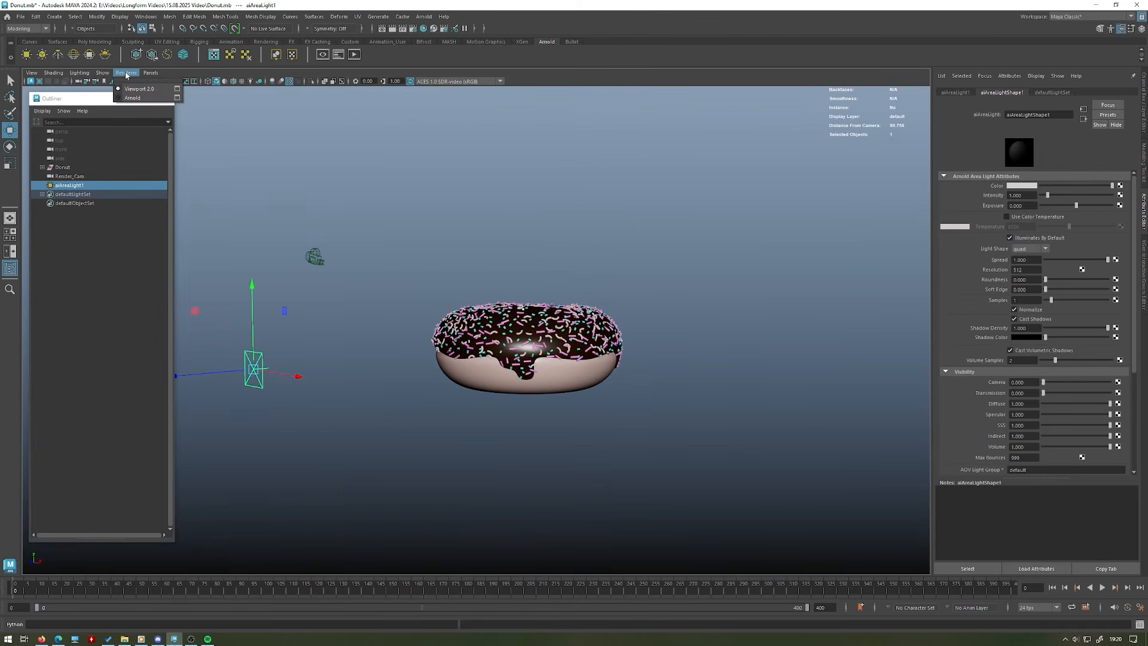
{"action": "left_click", "coordinate": [140, 99]}
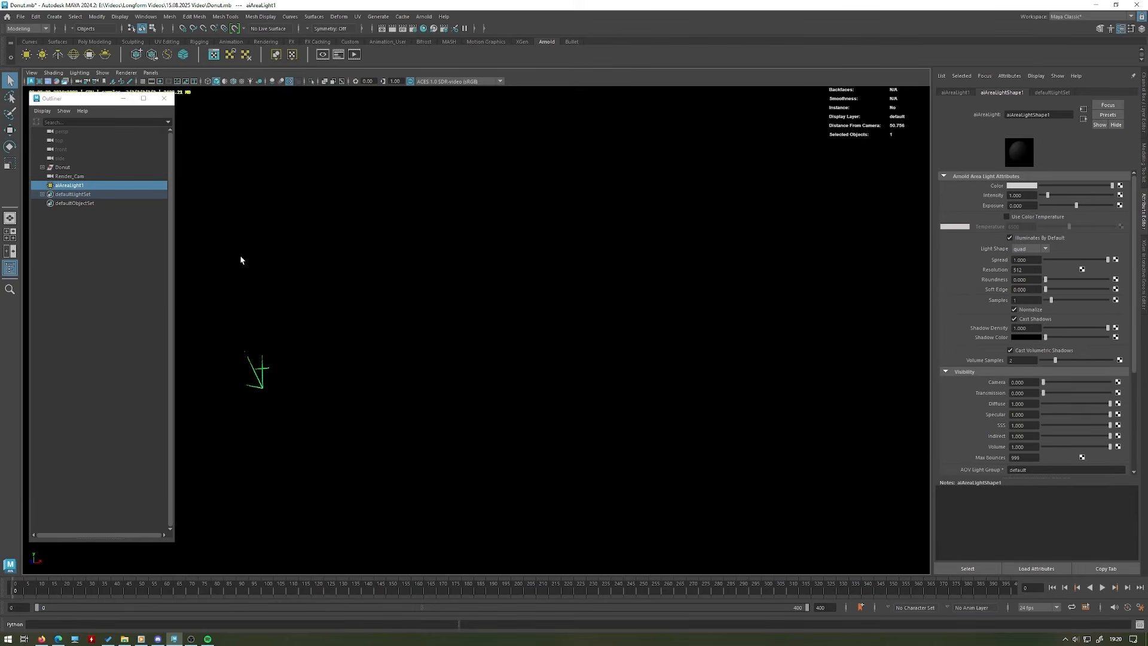
{"action": "left_click_drag", "start_coordinate": [95, 103], "coordinate": [91, 134]}
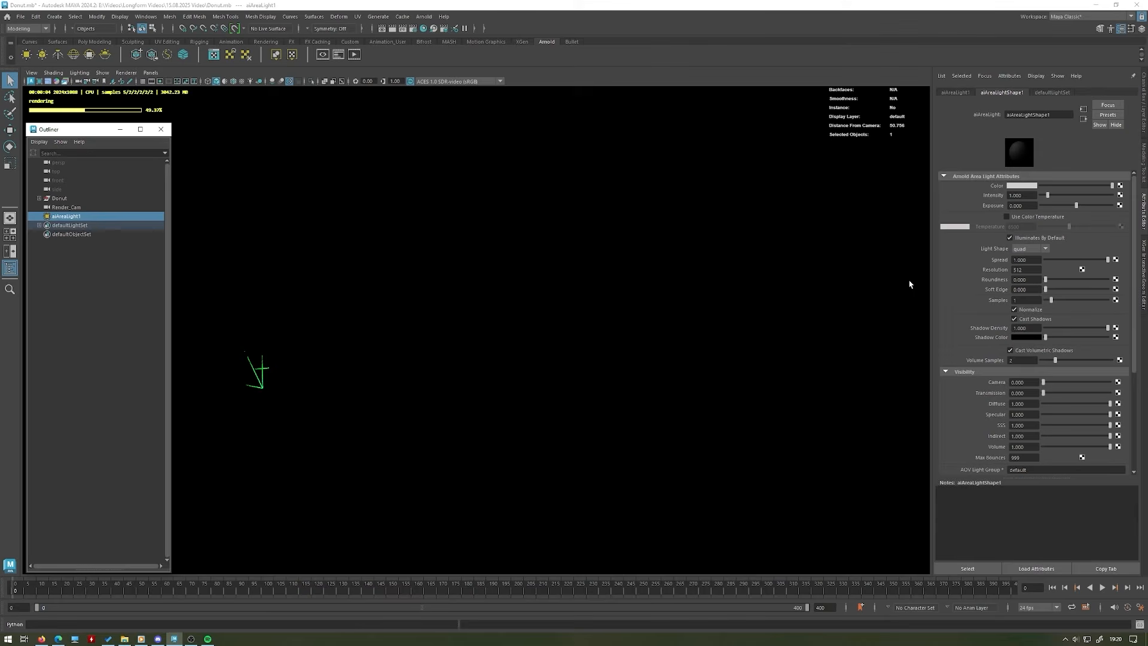
- Try moving the area light toward the donut, and undo the move
{"action": "left_click_drag", "start_coordinate": [420, 290], "coordinate": [418, 305], "text": "alt"}
{"action": "key", "text": "w"}
{"action": "left_click_drag", "start_coordinate": [222, 410], "coordinate": [418, 341]}
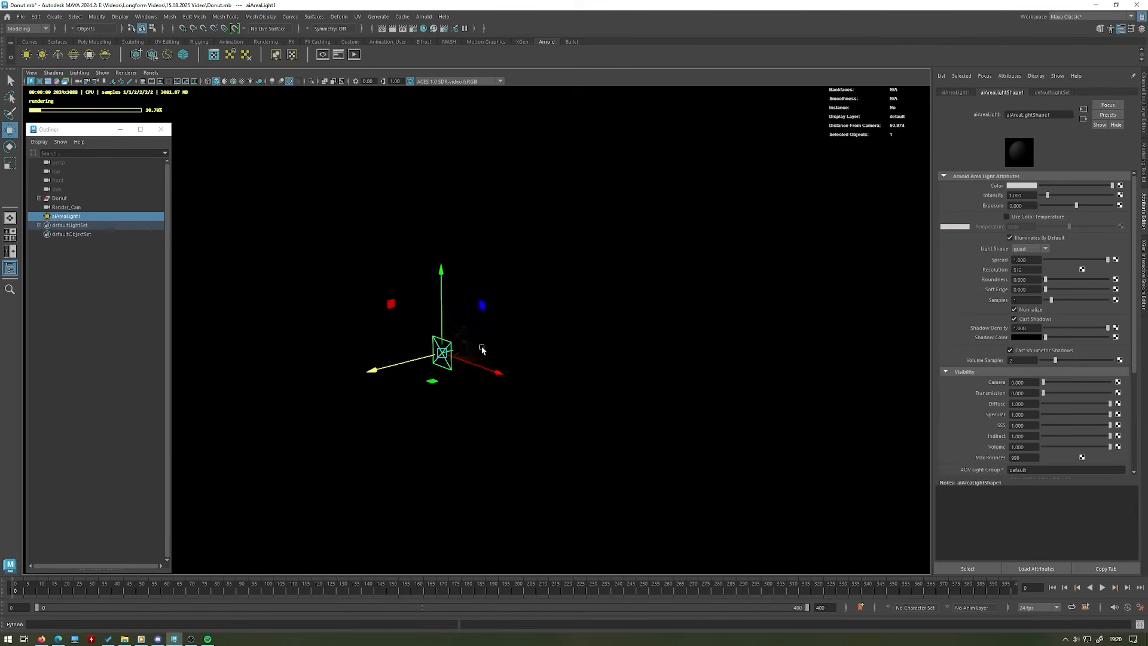
{"action": "right_click_drag", "start_coordinate": [482, 349], "coordinate": [643, 402], "text": "alt"}
{"action": "right_click_drag", "start_coordinate": [616, 350], "coordinate": [333, 343], "text": "alt"}
{"action": "key", "text": "ctrl+z"}
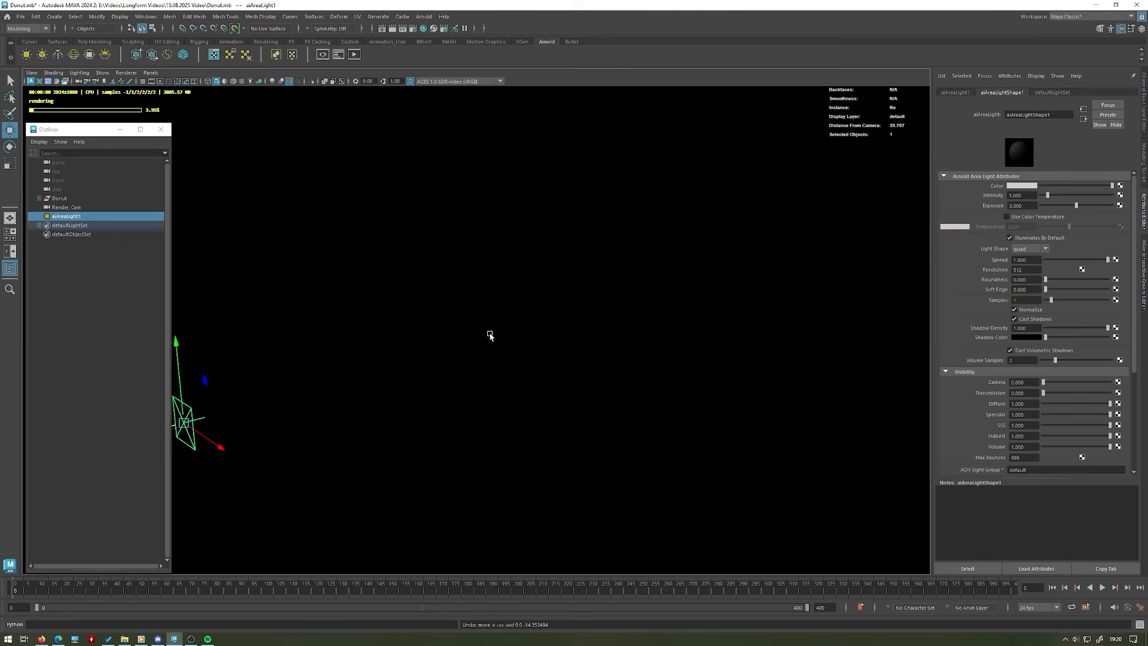
{"action": "right_click_drag", "start_coordinate": [490, 336], "coordinate": [391, 312], "text": "alt"}
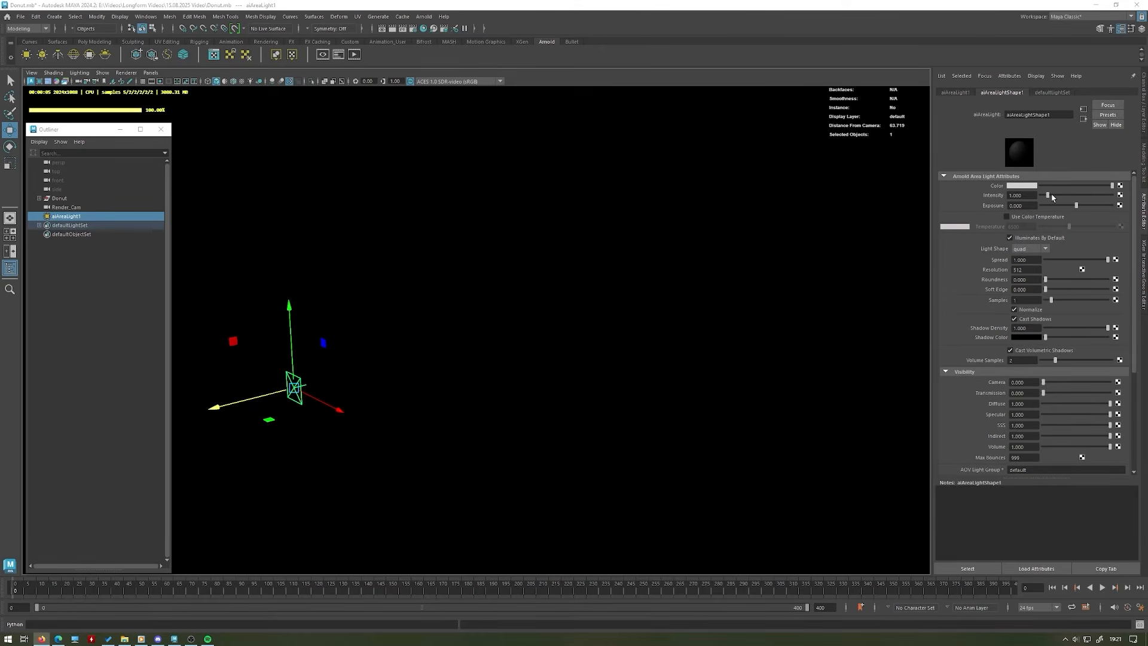
- Try an area light Intensity of 10 with the light closer to the donut, and undo both changes
{"action": "left_click_drag", "start_coordinate": [1048, 195], "coordinate": [1120, 201]}
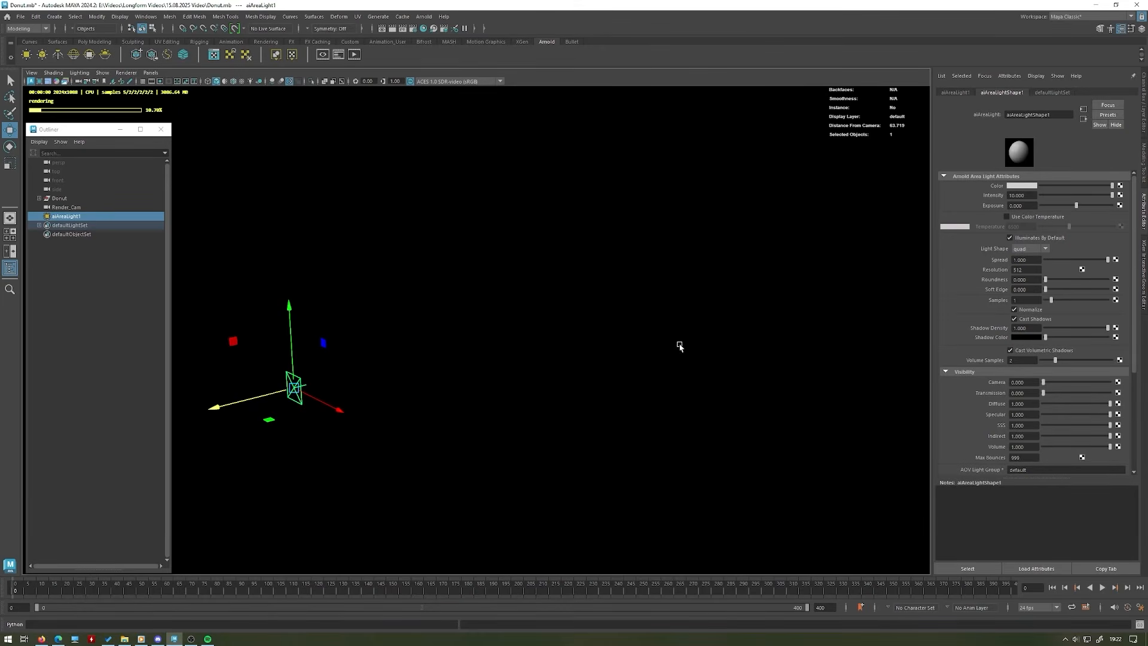
{"action": "middle_click_drag", "start_coordinate": [420, 241], "coordinate": [497, 228], "text": "alt"}
{"action": "scroll", "coordinate": [497, 228], "scroll_direction": "up", "scroll_amount": 3}
{"action": "left_click_drag", "start_coordinate": [285, 403], "coordinate": [433, 349]}
{"action": "left_click_drag", "start_coordinate": [513, 377], "coordinate": [535, 375], "text": "alt"}
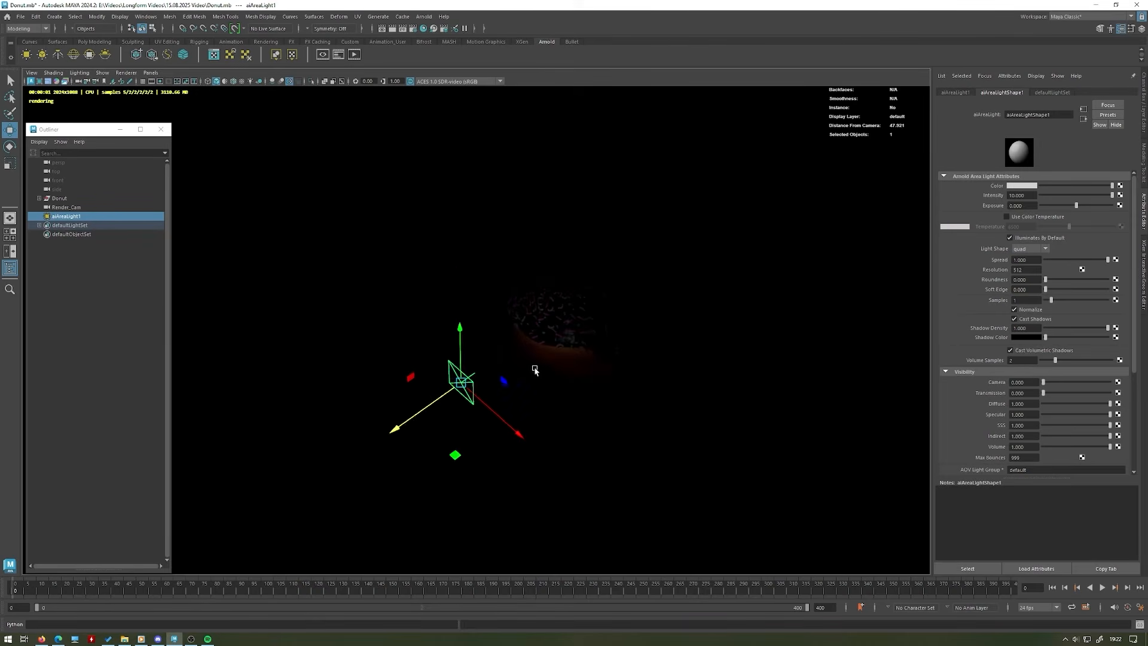
{"action": "scroll", "coordinate": [596, 302], "scroll_direction": "up", "scroll_amount": 3}
{"action": "left_click_drag", "start_coordinate": [625, 368], "coordinate": [610, 304], "text": "alt"}
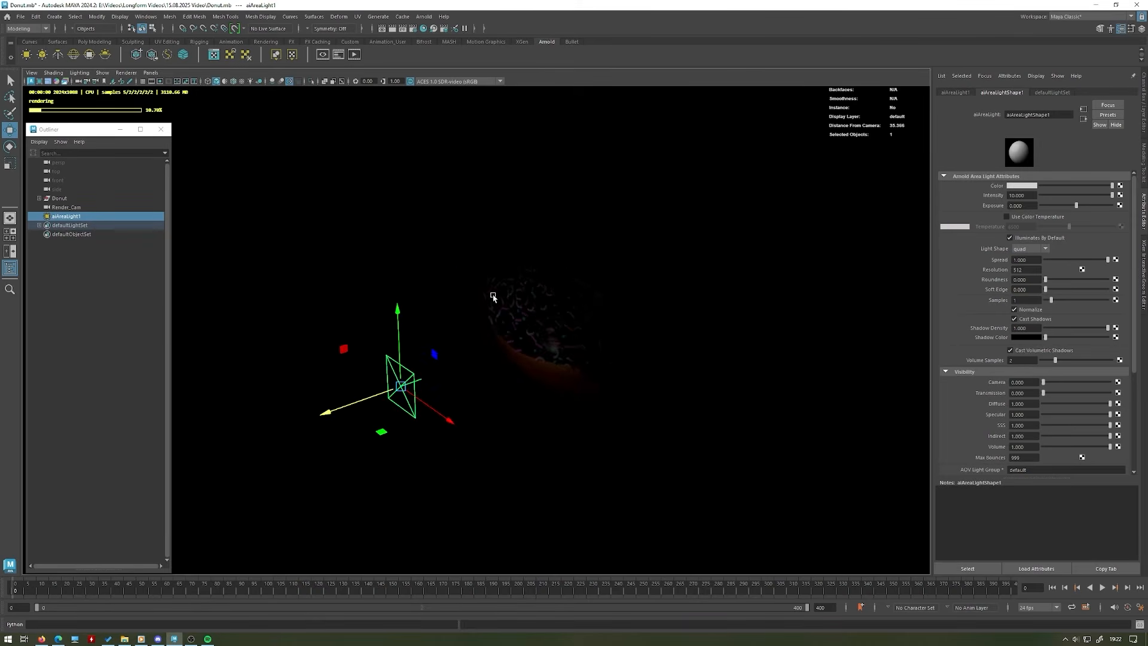
{"action": "key", "text": "ctrl+z"}
{"action": "key", "text": "ctrl+z"}
{"action": "key", "text": "ctrl+z"}
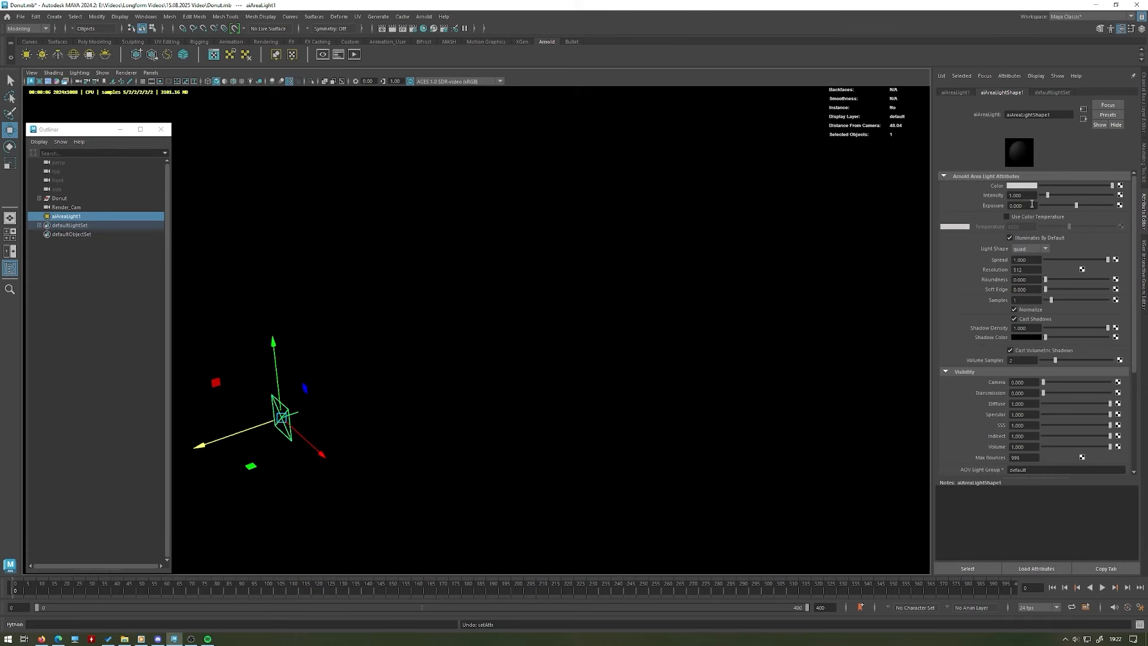
- Set the area light's Exposure to 1 and move the light close to the donut
{"action": "left_click", "coordinate": [1020, 205]}
{"action": "type", "text": "1"}
{"action": "key", "text": "Return"}
{"action": "left_click_drag", "start_coordinate": [260, 429], "coordinate": [453, 362]}
- Test the area light's Exposure at 10 and at 15 with the light close to the donut
{"action": "double_click", "coordinate": [1031, 206]}
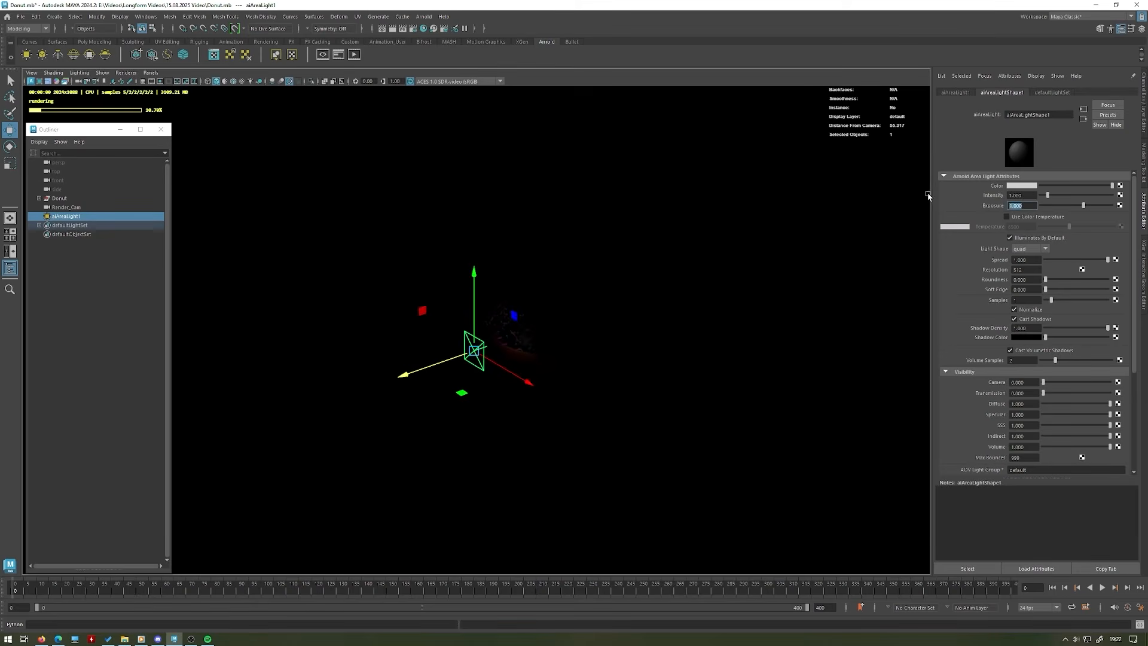
{"action": "type", "text": "10"}
{"action": "key", "text": "Return"}
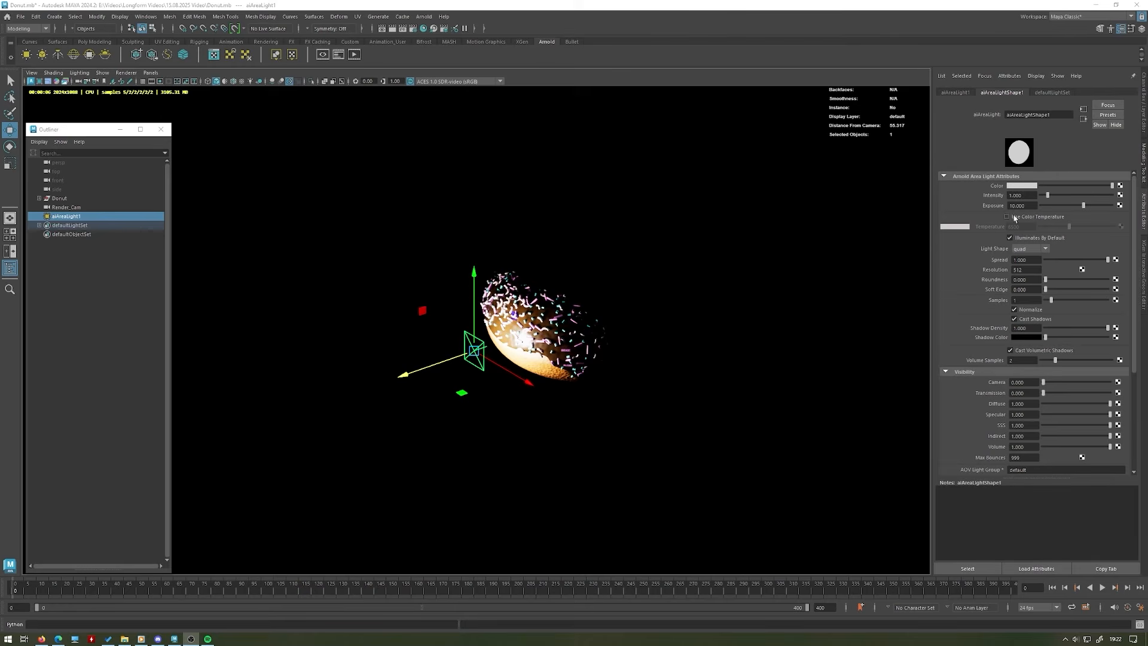
{"action": "left_click_drag", "start_coordinate": [1028, 206], "coordinate": [932, 196]}
{"action": "type", "text": "15"}
{"action": "key", "text": "Return"}
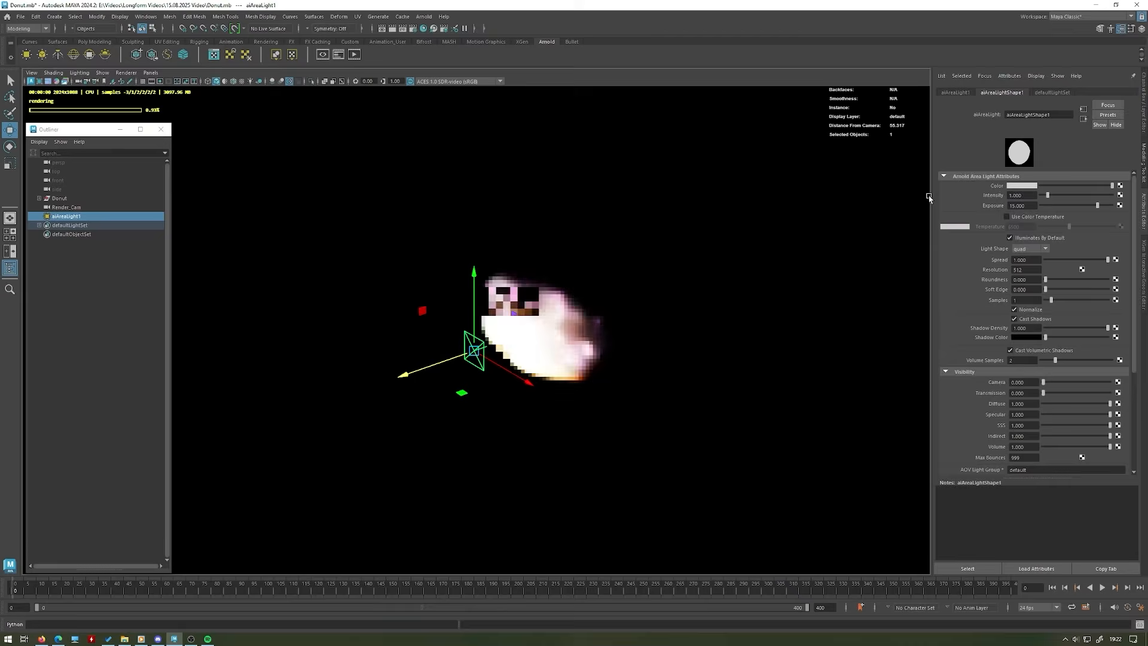
- Pull the area light far back from the donut and set its Exposure to 13
{"action": "left_click_drag", "start_coordinate": [421, 368], "coordinate": [146, 474]}
{"action": "scroll", "coordinate": [480, 366], "scroll_direction": "down", "scroll_amount": 4}
{"action": "mouse_move", "coordinate": [479, 366]}
{"action": "middle_mouse_down"}
{"action": "mouse_move", "coordinate": [399, 390]}
{"action": "mouse_move", "coordinate": [482, 363]}
{"action": "middle_mouse_up"}
{"action": "left_click_drag", "start_coordinate": [1027, 205], "coordinate": [945, 199]}
{"action": "type", "text": "13"}
{"action": "key", "text": "Return"}
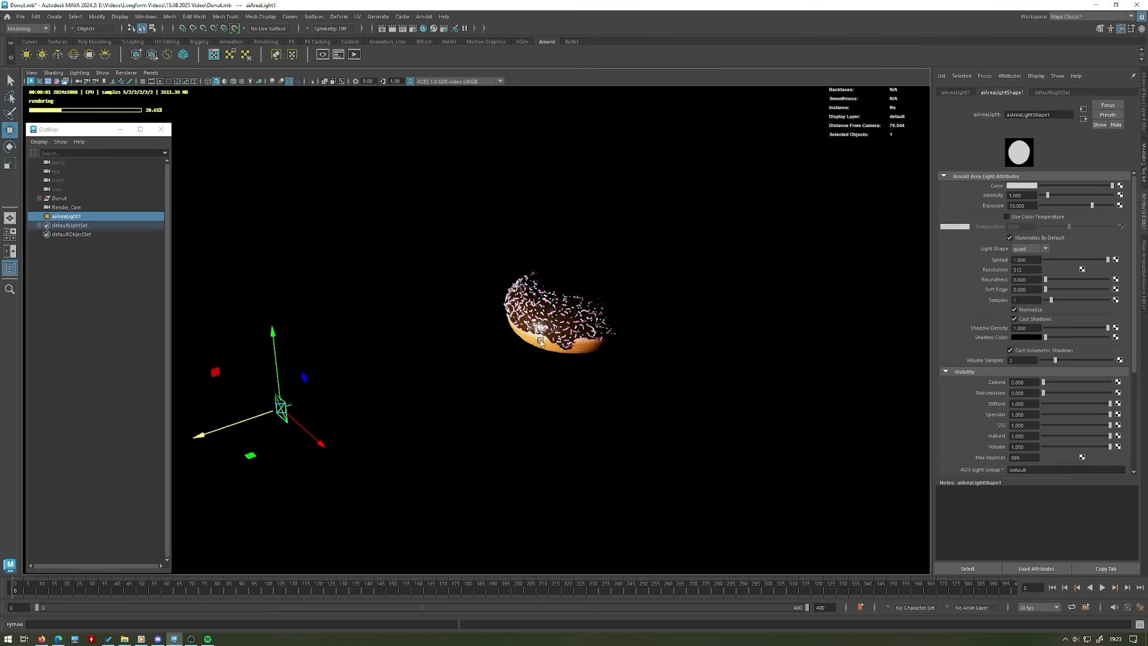
- Deselect the area light and examine how it lights the icing and sprinkles in the Arnold render
{"action": "left_click_drag", "start_coordinate": [551, 316], "coordinate": [556, 280], "text": "alt"}
{"action": "scroll", "coordinate": [570, 360], "scroll_direction": "up", "scroll_amount": 3}
{"action": "left_click_drag", "start_coordinate": [490, 328], "coordinate": [321, 417], "text": "alt"}
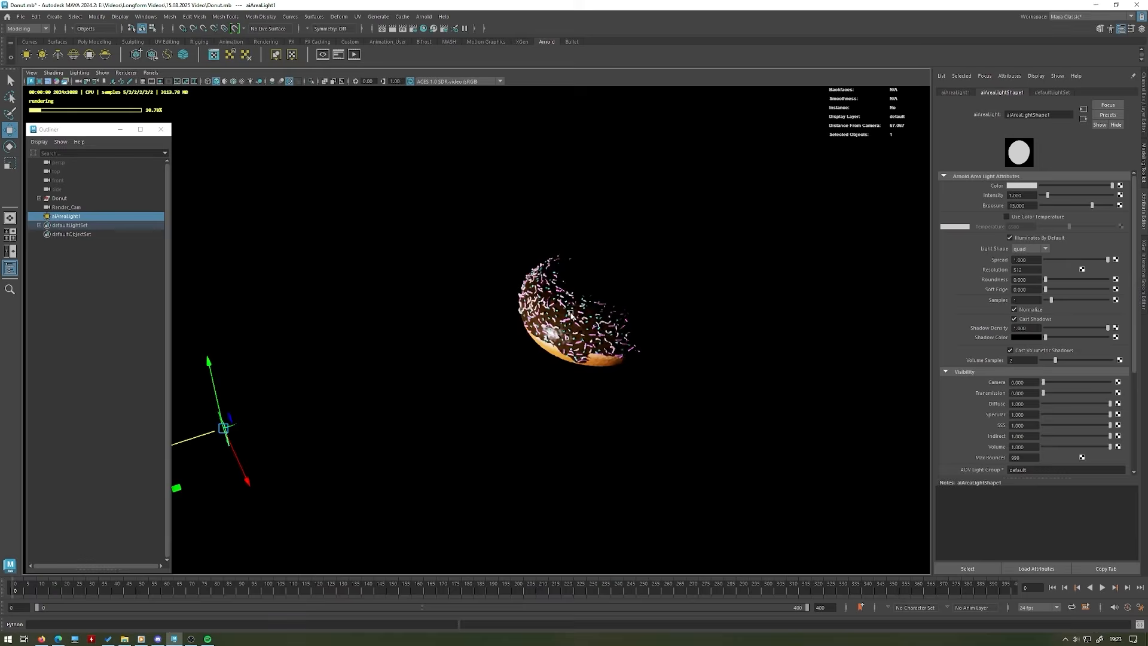
{"action": "scroll", "coordinate": [571, 314], "scroll_direction": "up", "scroll_amount": 5}
{"action": "middle_click_drag", "start_coordinate": [571, 314], "coordinate": [418, 369], "text": "alt"}
{"action": "left_click", "coordinate": [694, 295]}
{"action": "left_click_drag", "start_coordinate": [638, 425], "coordinate": [640, 383], "text": "alt"}
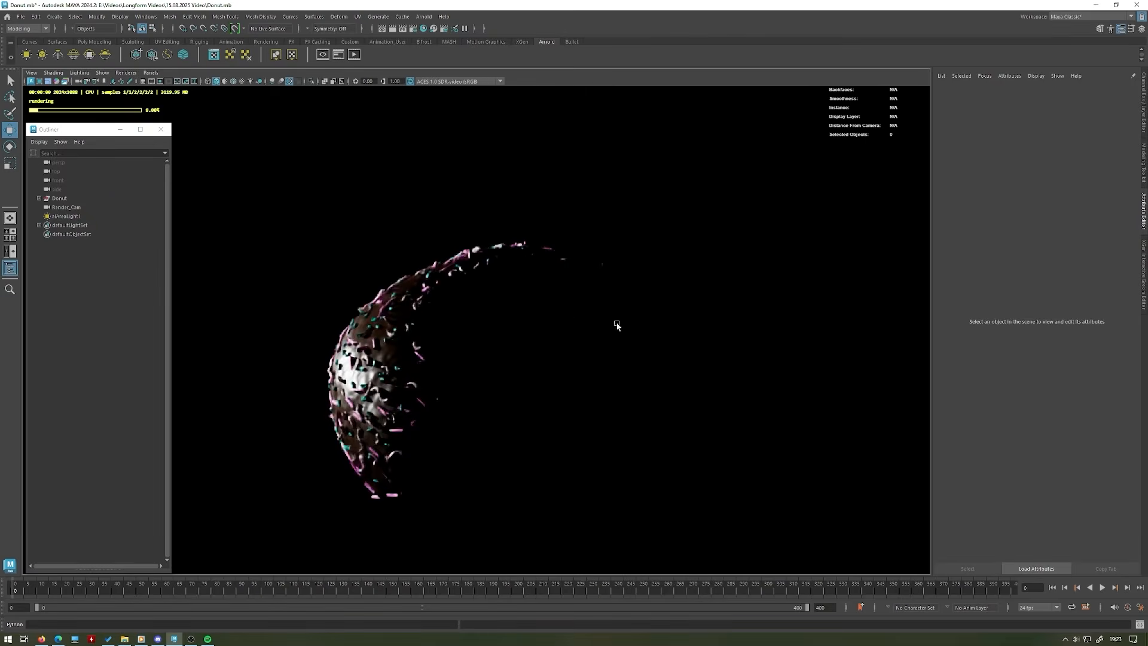
- Examine from several angles how the area light sits relative to the donut
{"action": "scroll", "coordinate": [334, 305], "scroll_direction": "down", "scroll_amount": 8}
{"action": "middle_click_drag", "start_coordinate": [322, 350], "coordinate": [485, 305], "text": "alt"}
{"action": "scroll", "coordinate": [486, 305], "scroll_direction": "down", "scroll_amount": 3}
{"action": "left_click_drag", "start_coordinate": [486, 305], "coordinate": [414, 339], "text": "alt"}
{"action": "left_click_drag", "start_coordinate": [487, 326], "coordinate": [431, 293], "text": "alt"}
{"action": "left_click", "coordinate": [93, 215]}
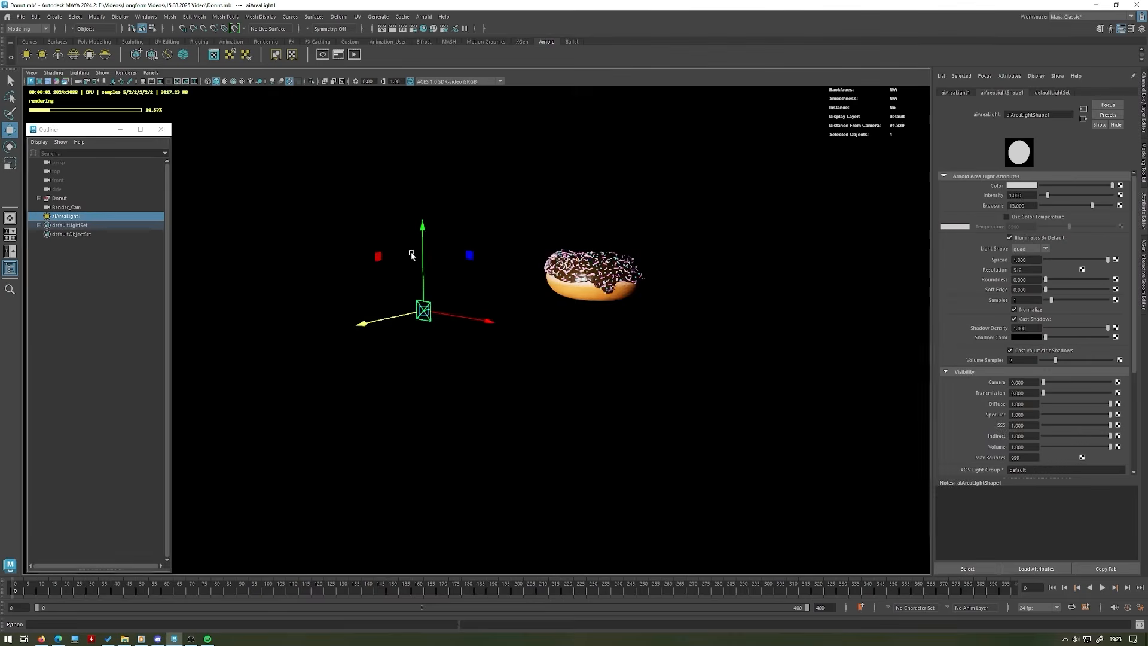
{"action": "left_click_drag", "start_coordinate": [411, 253], "coordinate": [503, 382], "text": "alt"}
{"action": "scroll", "coordinate": [503, 382], "scroll_direction": "up", "scroll_amount": 2}
{"action": "left_click", "coordinate": [42, 640]}
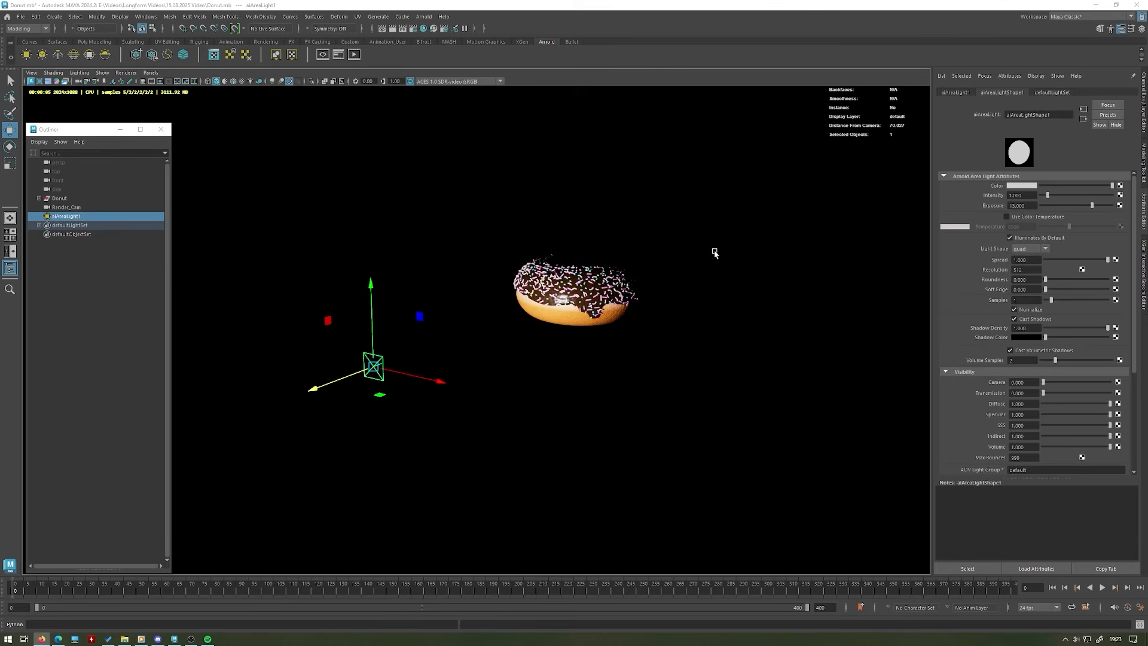
- Duplicate the area light, place the copy at the opposite front side of the donut and rotate it towards the donut
{"action": "left_click_drag", "start_coordinate": [655, 247], "coordinate": [264, 210], "text": "alt"}
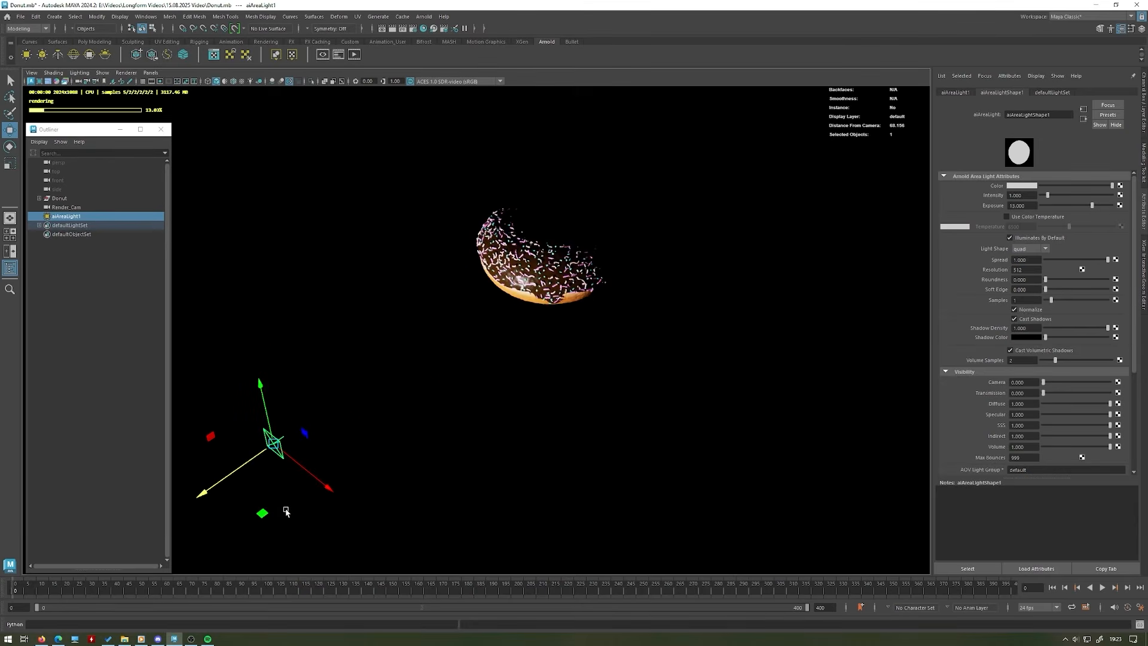
{"action": "key", "text": "ctrl+d"}
{"action": "left_click_drag", "start_coordinate": [267, 512], "coordinate": [688, 359]}
{"action": "key", "text": "e"}
{"action": "key", "text": "w"}
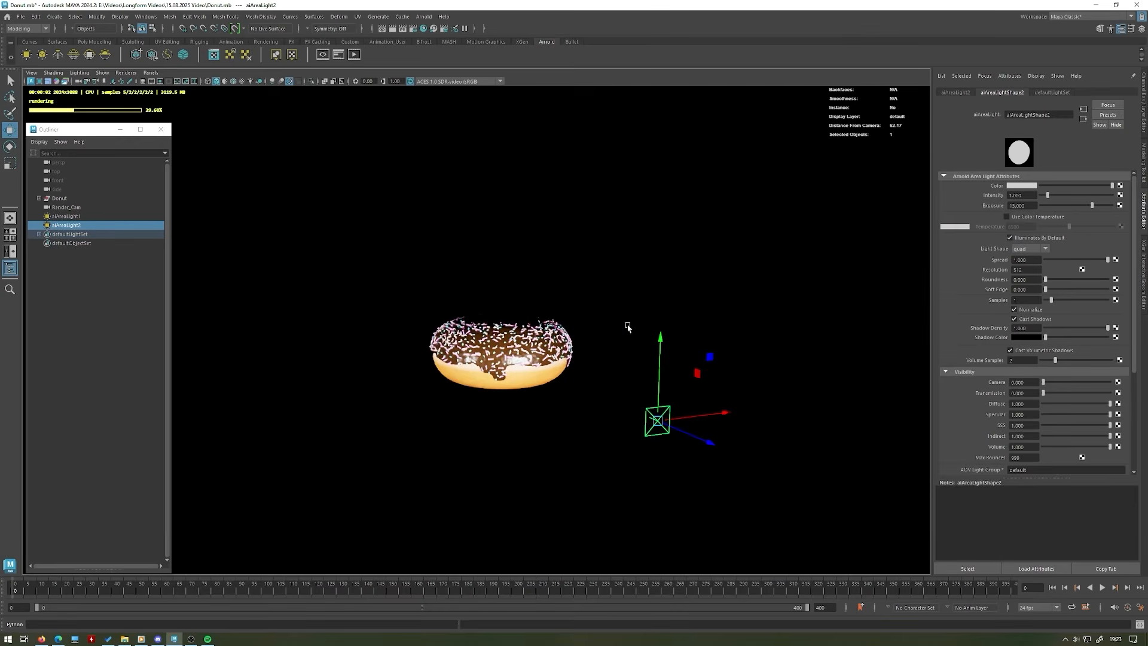
- Set the second area light's Exposure to 10 and check the balance between both front lights
{"action": "left_click_drag", "start_coordinate": [557, 301], "coordinate": [445, 414], "text": "alt"}
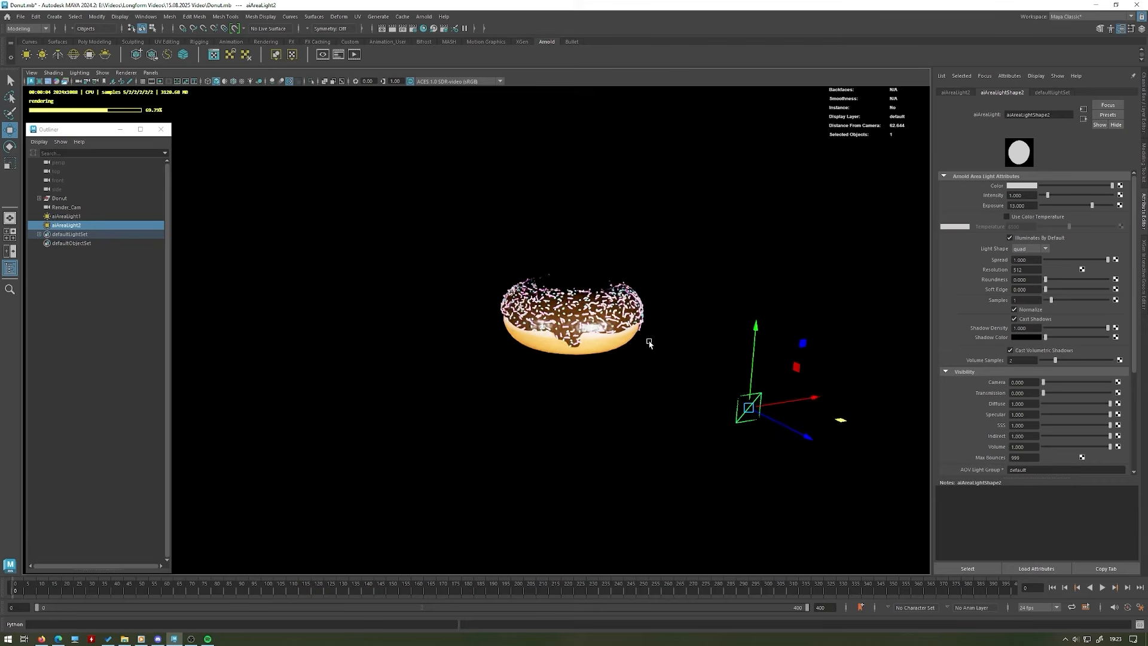
{"action": "left_click_drag", "start_coordinate": [843, 213], "coordinate": [520, 428], "text": "alt"}
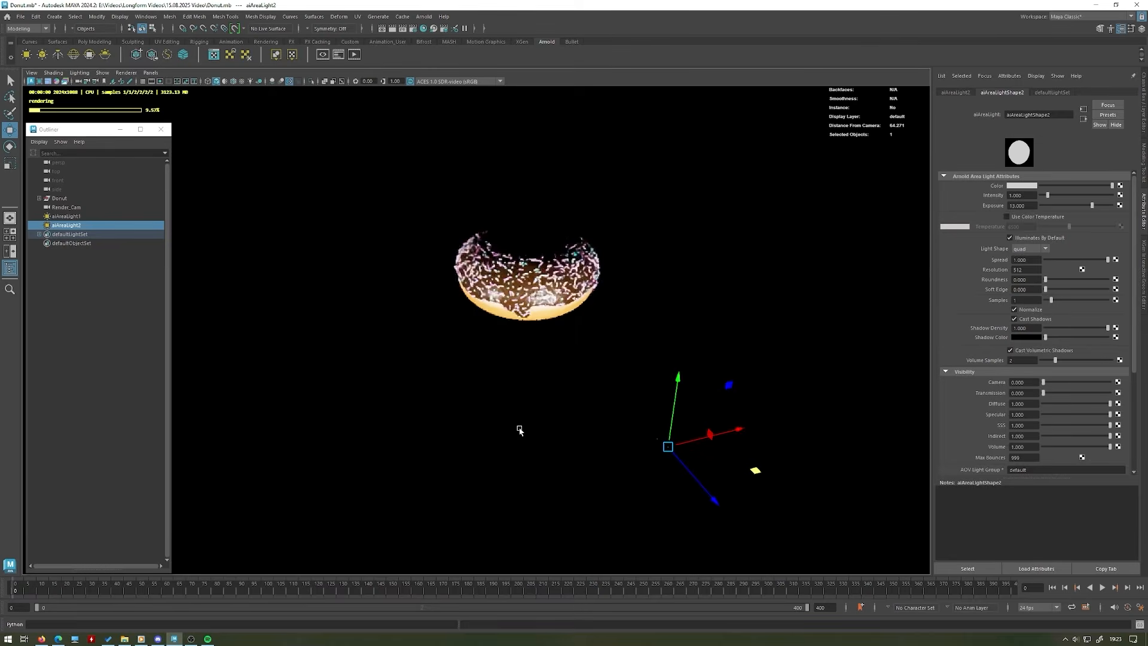
{"action": "left_click_drag", "start_coordinate": [794, 459], "coordinate": [754, 506], "text": "alt"}
{"action": "left_click", "coordinate": [1020, 206]}
{"action": "type", "text": "10"}
{"action": "key", "text": "Return"}
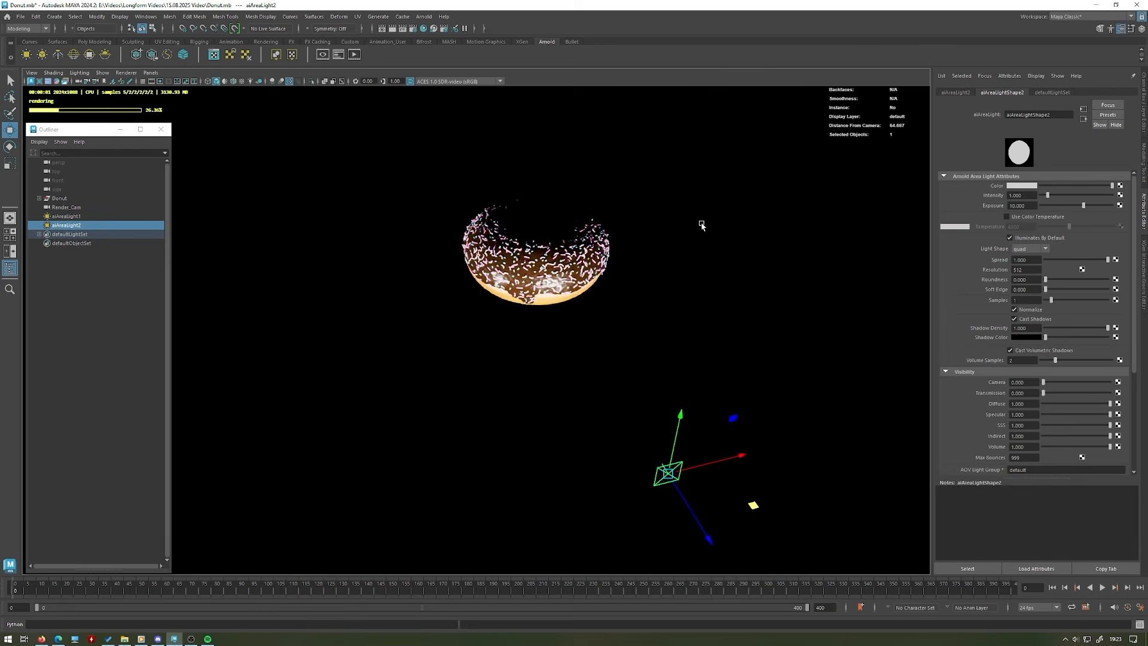
{"action": "left_click_drag", "start_coordinate": [749, 287], "coordinate": [730, 274], "text": "alt"}
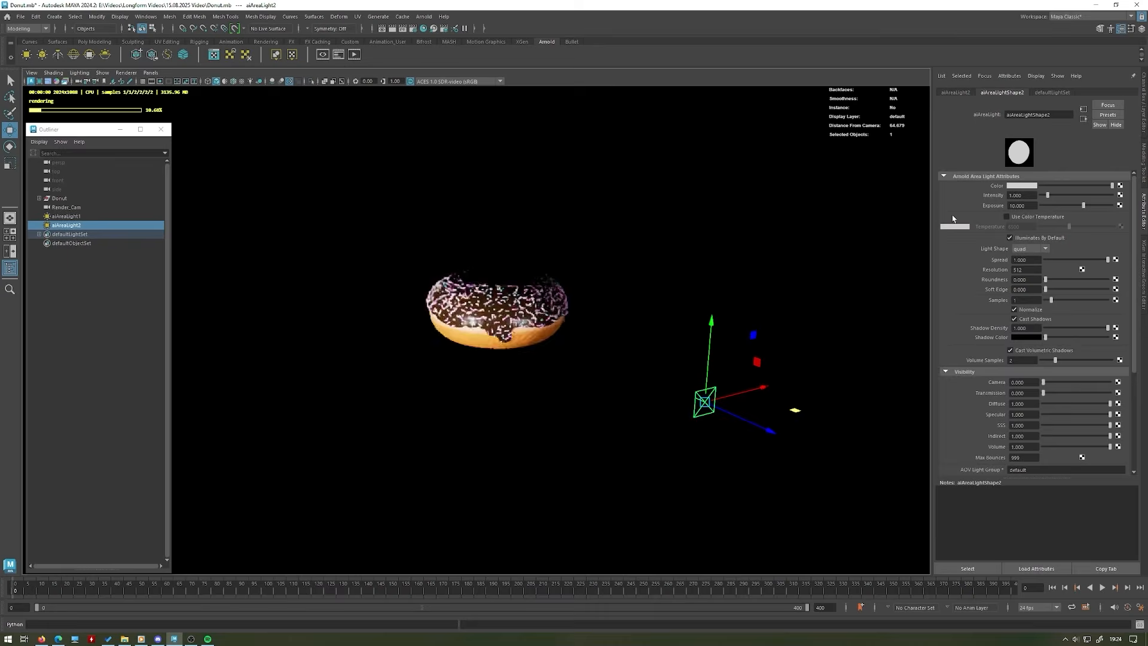
{"action": "left_click_drag", "start_coordinate": [876, 211], "coordinate": [887, 225], "text": "alt"}
{"action": "left_click_drag", "start_coordinate": [707, 266], "coordinate": [692, 256], "text": "alt"}
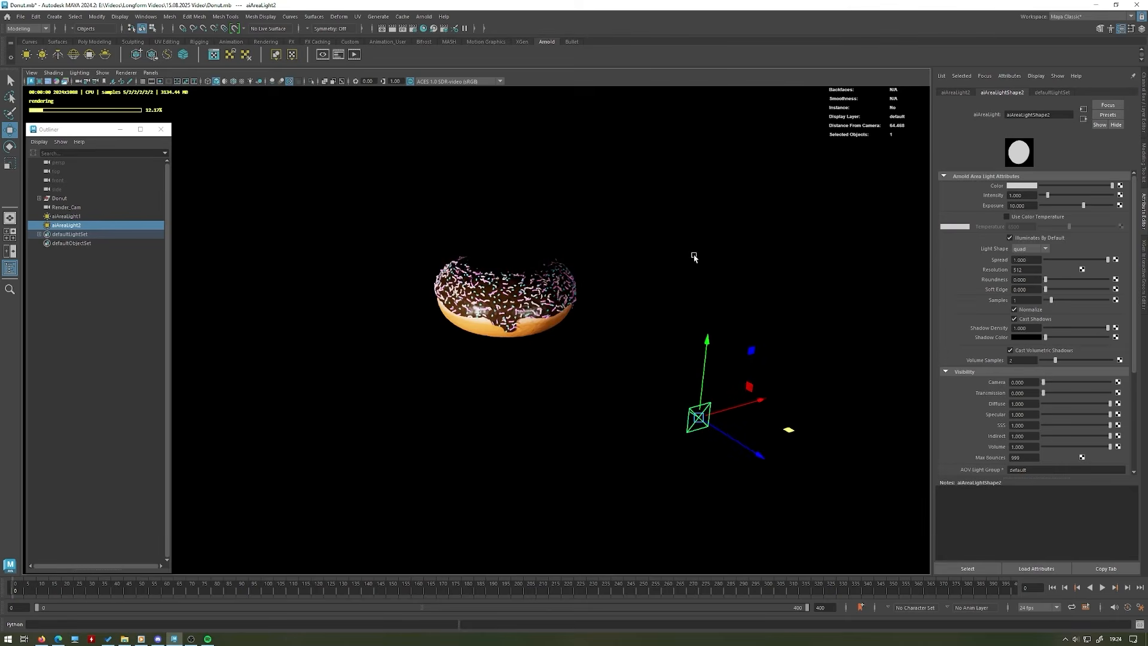
- Duplicate the second area light in place
{"action": "left_click_drag", "start_coordinate": [587, 193], "coordinate": [528, 446], "text": "alt"}
{"action": "left_click", "coordinate": [68, 217], "text": "ctrl"}
{"action": "left_click_drag", "start_coordinate": [467, 335], "coordinate": [539, 399], "text": "alt"}
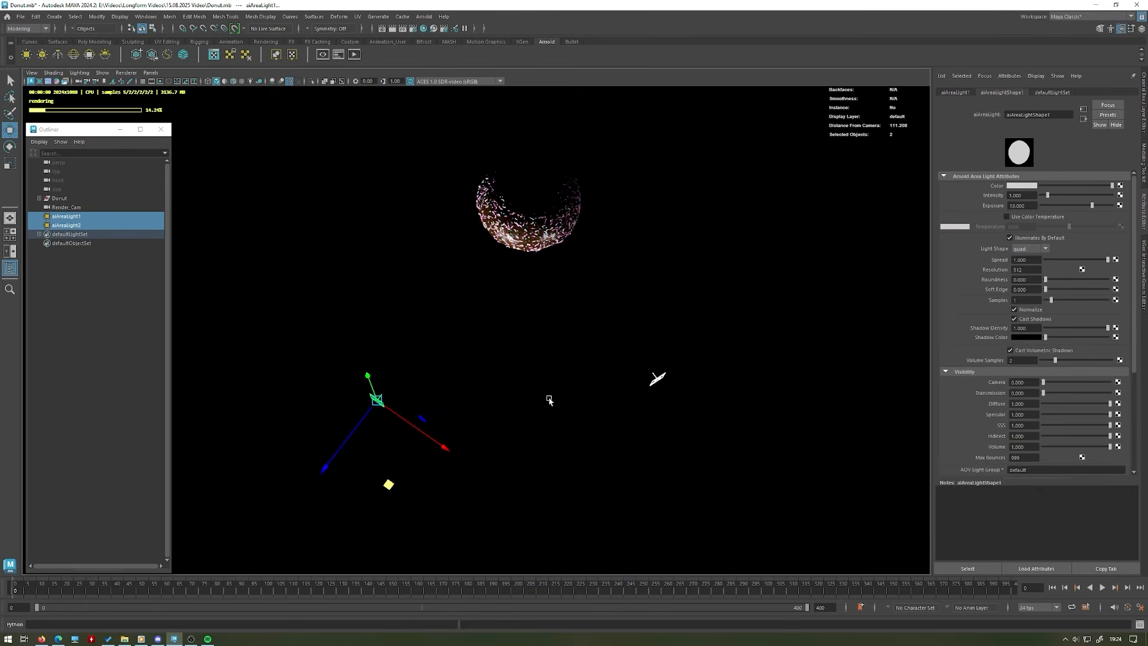
{"action": "left_click", "coordinate": [668, 407]}
{"action": "key", "text": "ctrl+d"}
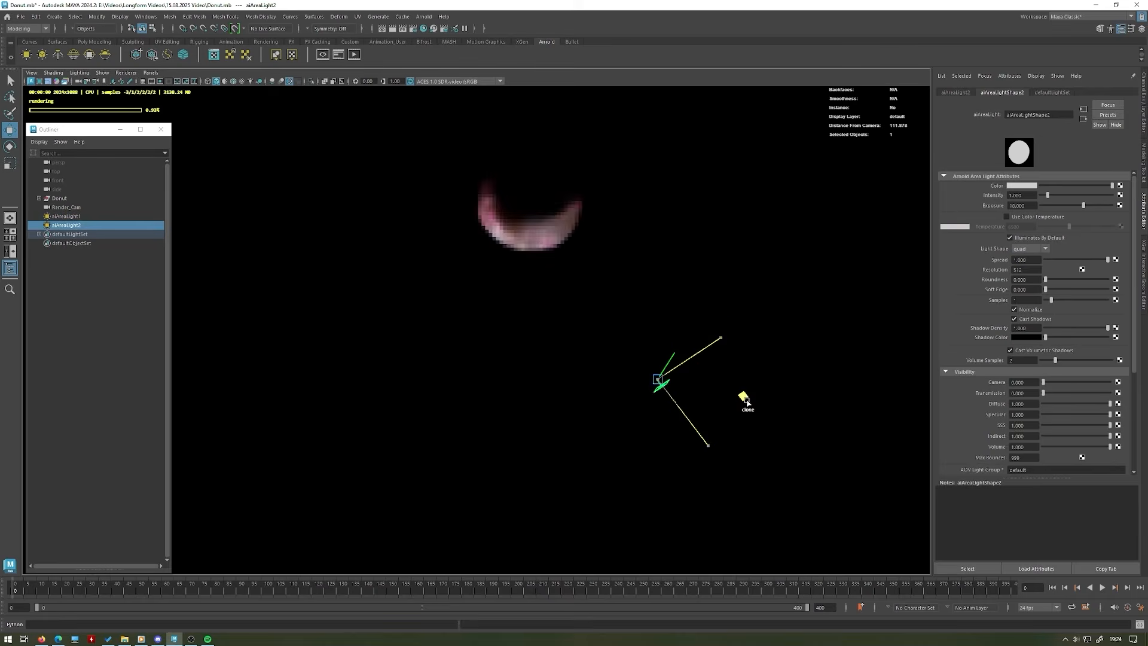
{"action": "left_click_drag", "start_coordinate": [567, 380], "coordinate": [477, 341], "text": "alt"}
{"action": "left_click", "coordinate": [77, 227]}
{"action": "middle_click_drag", "start_coordinate": [343, 232], "coordinate": [368, 237], "text": "alt"}
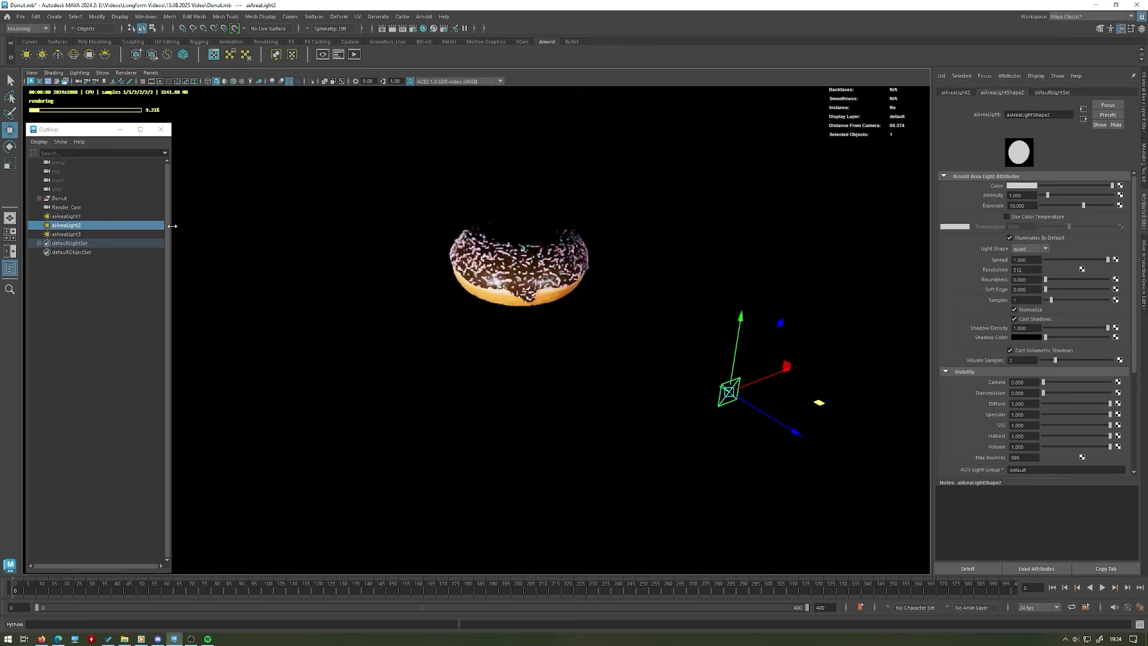
- Duplicate the first area light and move the copy behind the donut
{"action": "left_click", "coordinate": [89, 216]}
{"action": "left_click", "coordinate": [482, 243]}
{"action": "scroll", "coordinate": [348, 292], "scroll_direction": "down", "scroll_amount": 2}
{"action": "left_click", "coordinate": [90, 217]}
{"action": "left_click_drag", "start_coordinate": [349, 292], "coordinate": [536, 315], "text": "alt"}
{"action": "key", "text": "ctrl+d"}
{"action": "left_click_drag", "start_coordinate": [527, 534], "coordinate": [226, 197], "text": "alt"}
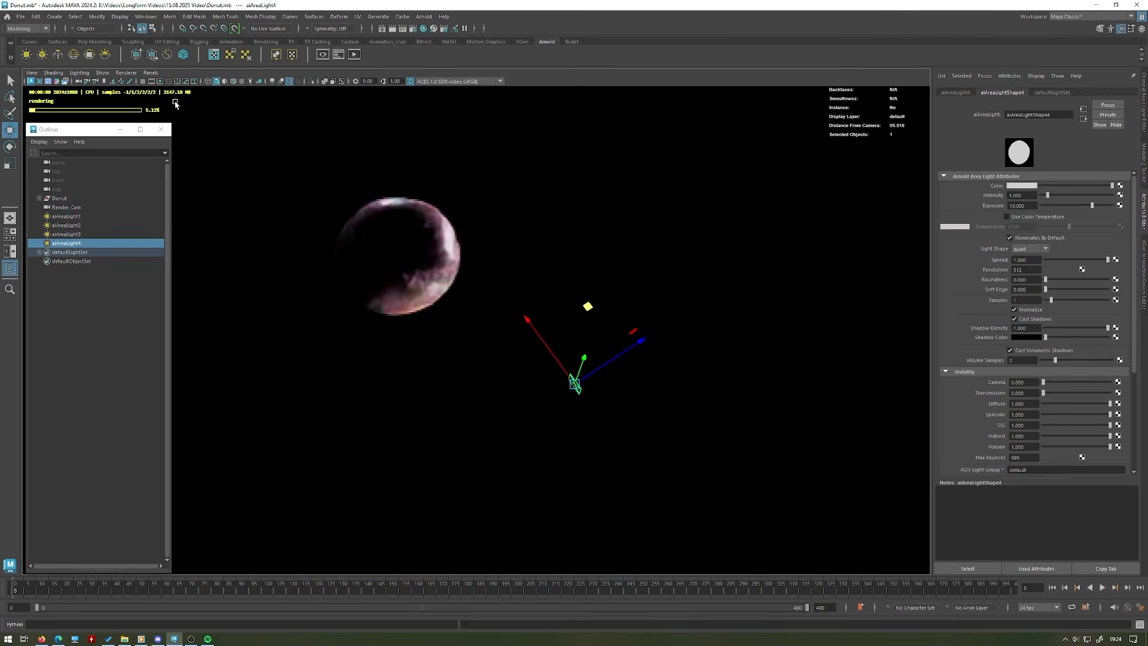
- Switch the viewport from Arnold to the regular shaded display and rotate the rear area light to face the donut
{"action": "left_click", "coordinate": [126, 74]}
{"action": "left_click", "coordinate": [130, 86]}
{"action": "left_click_drag", "start_coordinate": [332, 144], "coordinate": [424, 429], "text": "alt"}
{"action": "key", "text": "e"}
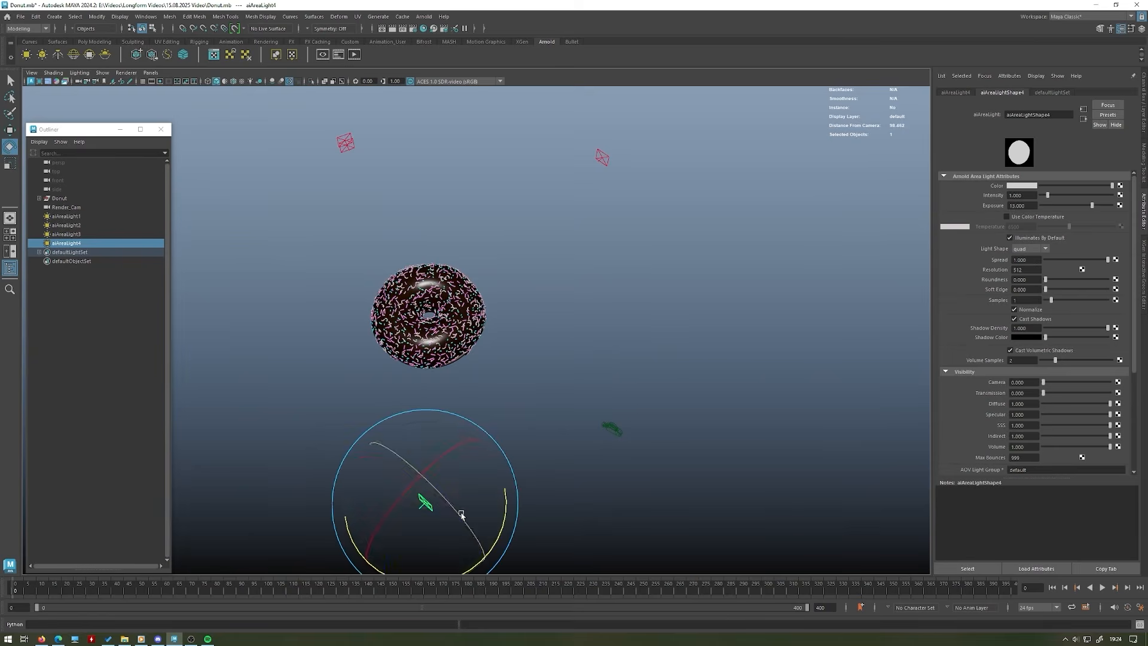
{"action": "left_click_drag", "start_coordinate": [494, 530], "coordinate": [325, 522]}
{"action": "key", "text": "w"}
{"action": "left_click_drag", "start_coordinate": [523, 405], "coordinate": [646, 230], "text": "alt"}
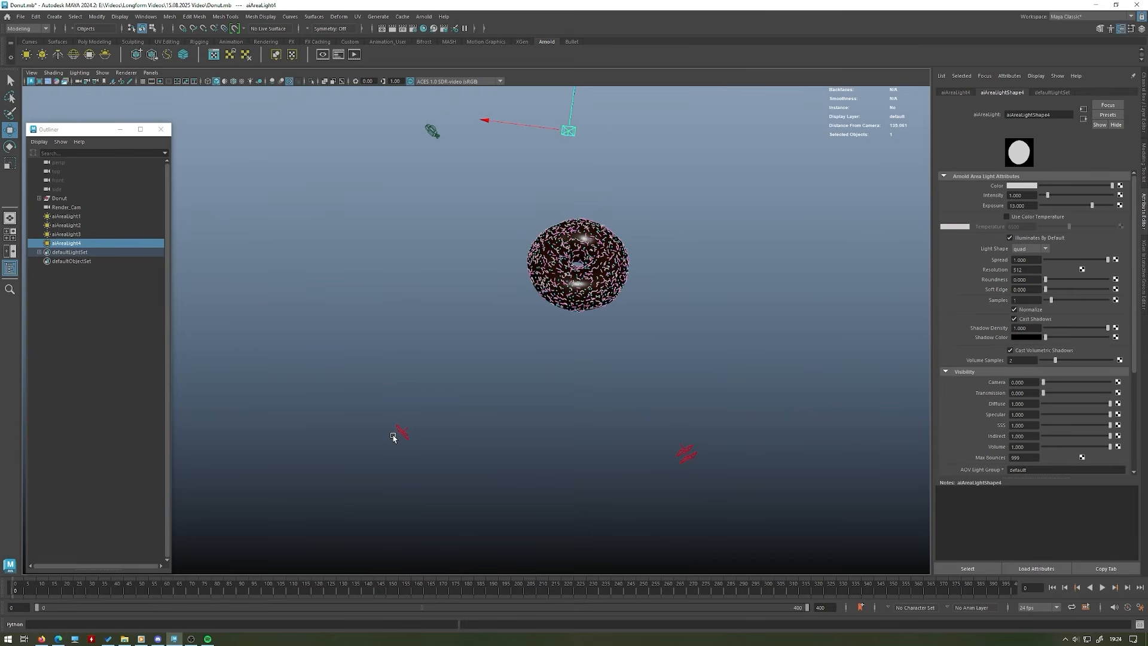
- Delete the redundant area light that overlaps the second front light
{"action": "left_click_drag", "start_coordinate": [458, 367], "coordinate": [522, 223], "text": "alt"}
{"action": "left_click", "coordinate": [704, 456]}
{"action": "left_click", "coordinate": [696, 449]}
{"action": "key", "text": "Delete"}
{"action": "left_click", "coordinate": [706, 457]}
- Raise the rear area light above the back of the donut and switch the viewport to Arnold rendering
{"action": "left_click_drag", "start_coordinate": [424, 348], "coordinate": [471, 314], "text": "alt"}
{"action": "left_click", "coordinate": [341, 231]}
{"action": "left_click_drag", "start_coordinate": [335, 353], "coordinate": [451, 306], "text": "alt"}
{"action": "left_click_drag", "start_coordinate": [545, 303], "coordinate": [518, 220]}
{"action": "left_click_drag", "start_coordinate": [518, 220], "coordinate": [496, 240], "text": "alt"}
{"action": "middle_click_drag", "start_coordinate": [496, 239], "coordinate": [576, 305], "text": "alt"}
{"action": "mouse_move", "coordinate": [576, 305]}
{"action": "left_mouse_down", "text": "alt"}
{"action": "mouse_move", "coordinate": [449, 304]}
{"action": "mouse_move", "coordinate": [514, 333]}
{"action": "mouse_move", "coordinate": [567, 290]}
{"action": "left_mouse_up", "text": "alt"}
{"action": "left_click", "coordinate": [126, 73]}
{"action": "left_click", "coordinate": [143, 99]}
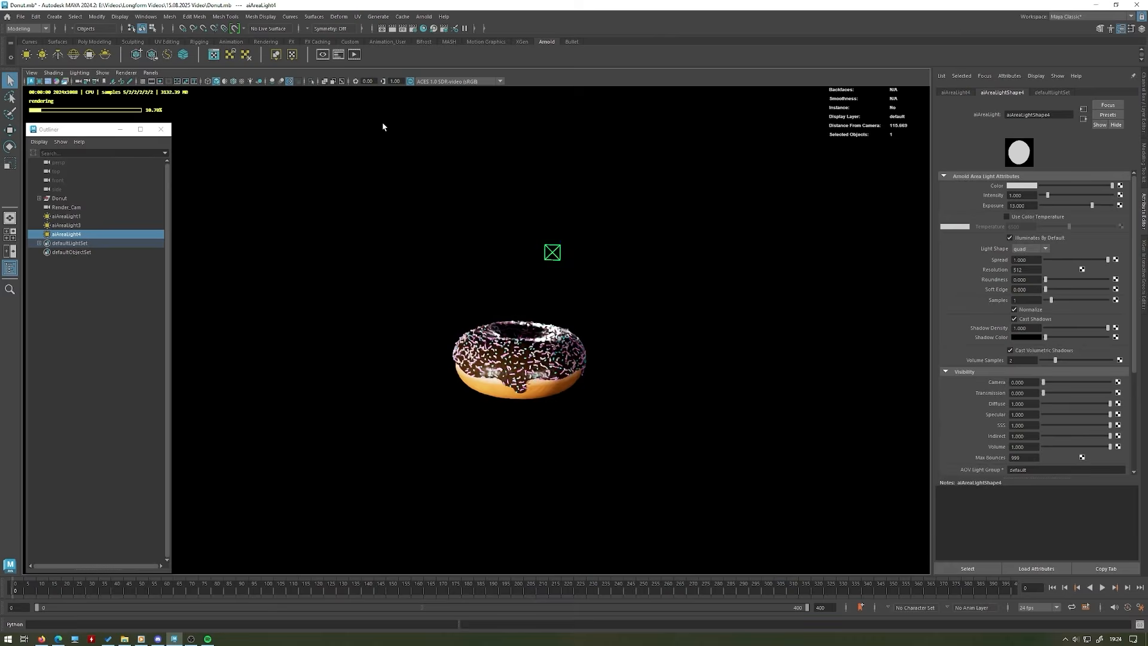
- Test the rear area light at different heights and leave it high above the donut to light its upper rim
{"action": "scroll", "coordinate": [621, 271], "scroll_direction": "up", "scroll_amount": 3}
{"action": "left_click_drag", "start_coordinate": [626, 274], "coordinate": [607, 269], "text": "alt"}
{"action": "middle_click_drag", "start_coordinate": [607, 269], "coordinate": [605, 297], "text": "alt"}
{"action": "scroll", "coordinate": [645, 329], "scroll_direction": "up", "scroll_amount": 2}
{"action": "scroll", "coordinate": [653, 334], "scroll_direction": "up", "scroll_amount": 3}
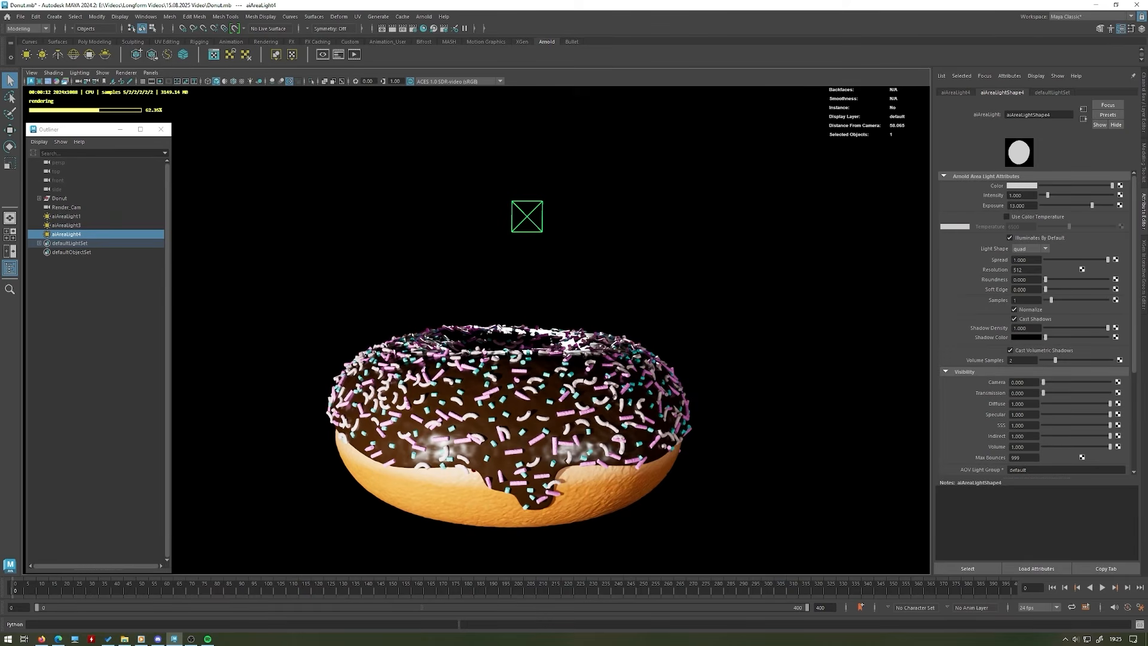
{"action": "key", "text": "w"}
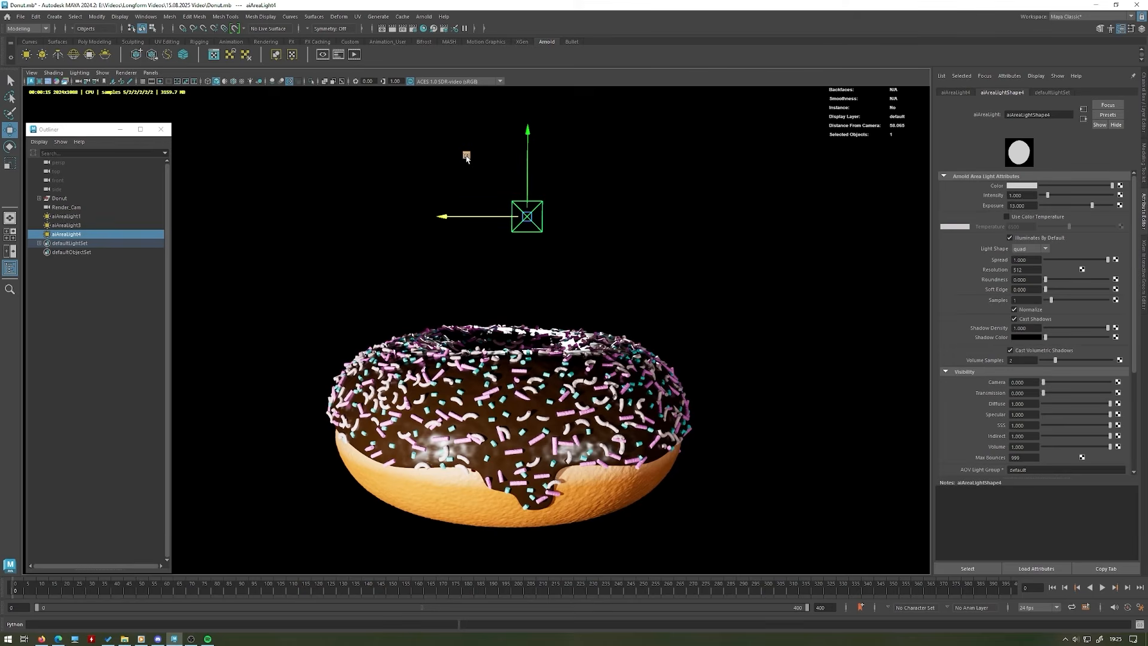
{"action": "middle_click_drag", "start_coordinate": [465, 157], "coordinate": [451, 106]}
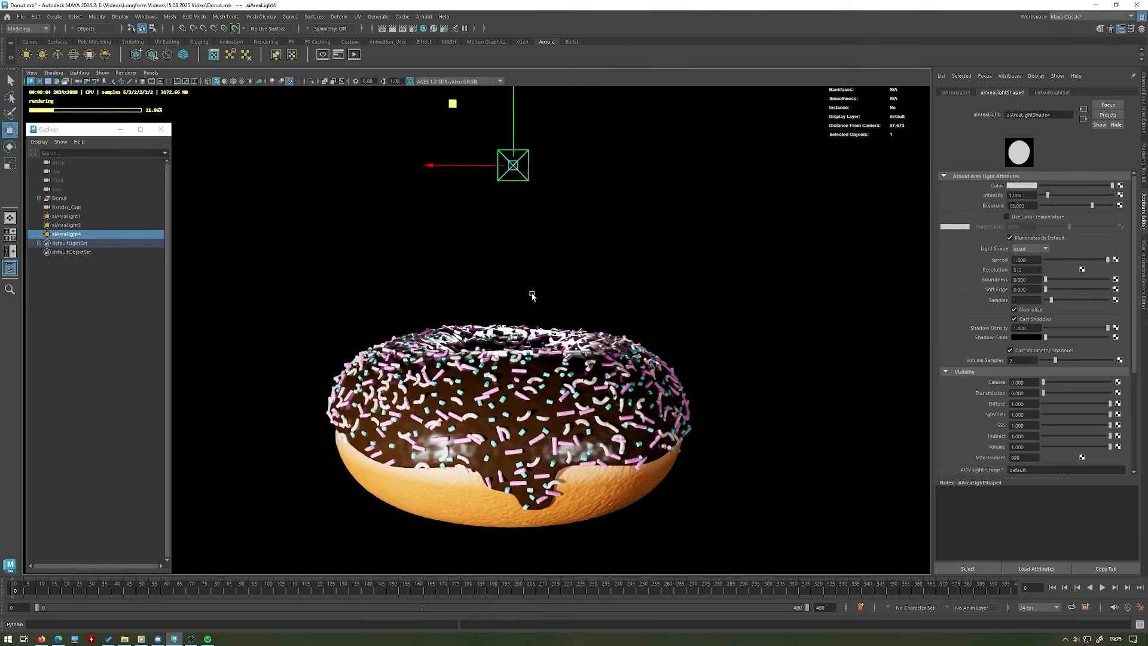
{"action": "middle_click_drag", "start_coordinate": [449, 102], "coordinate": [446, 242]}
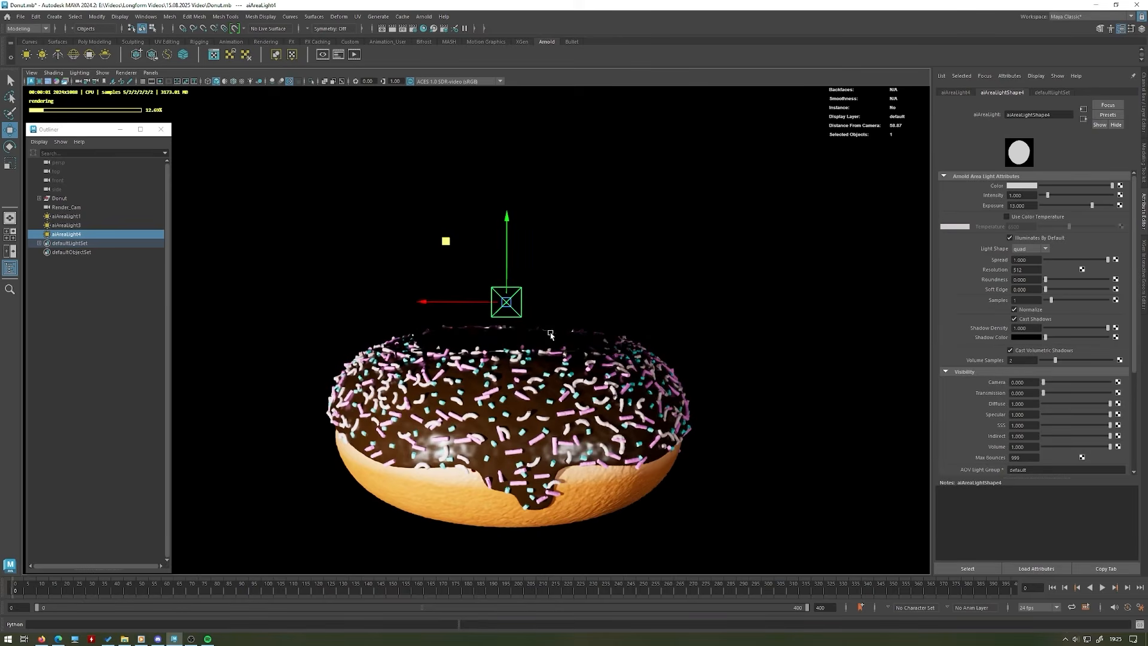
{"action": "left_click_drag", "start_coordinate": [506, 253], "coordinate": [506, 123]}
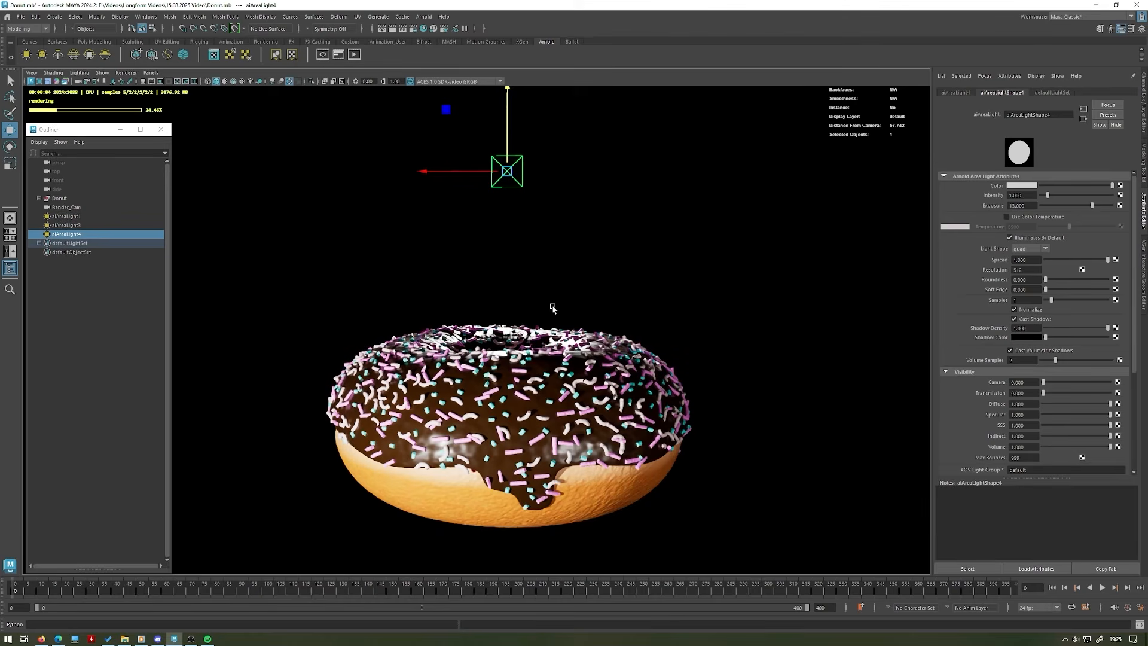
- Turn the rear area light's visibility off and on to compare its effect on the top of the donut
{"action": "key", "text": "h"}
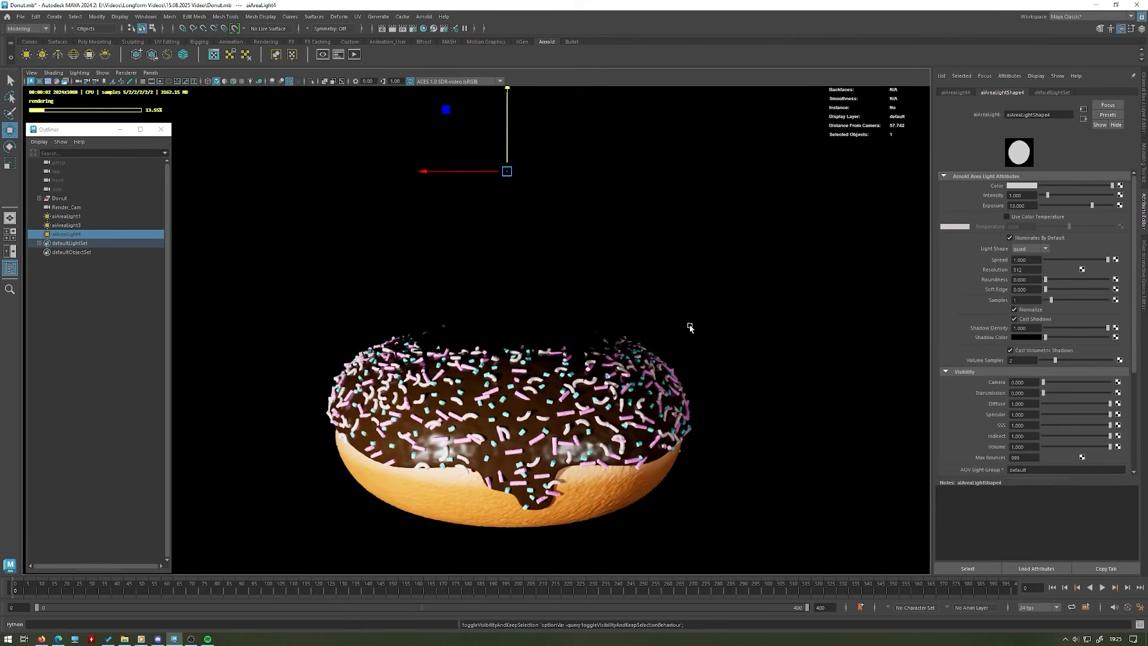
{"action": "key", "text": "h"}
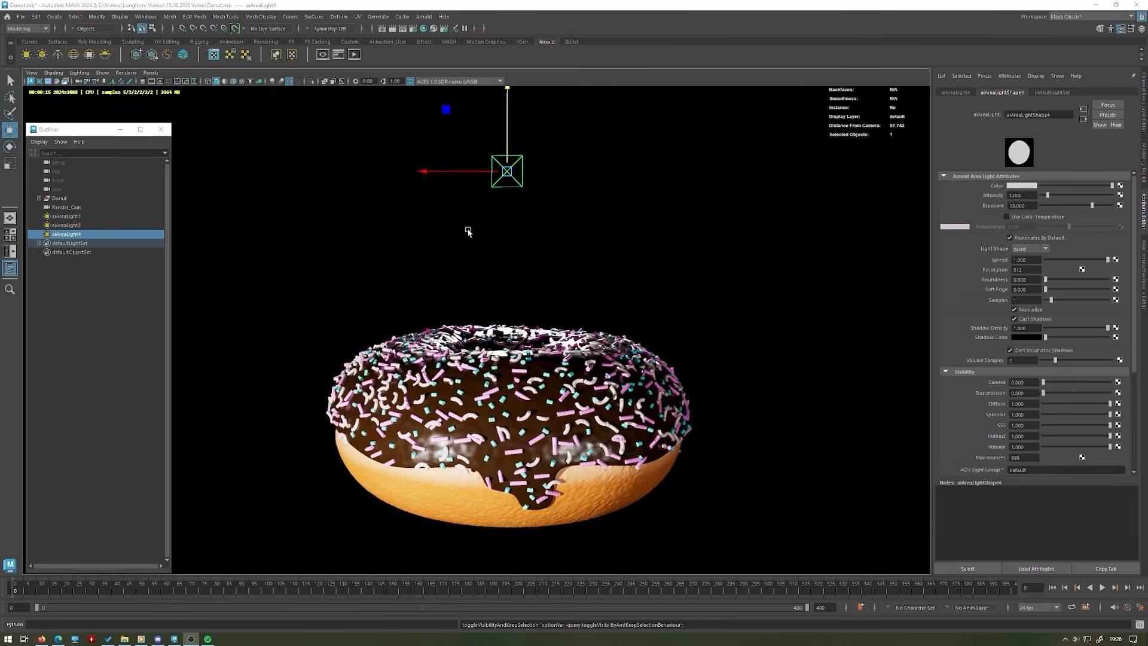
{"action": "scroll", "coordinate": [437, 238], "scroll_direction": "down", "scroll_amount": 5}
{"action": "scroll", "coordinate": [437, 238], "scroll_direction": "down", "scroll_amount": 3}
{"action": "scroll", "coordinate": [446, 238], "scroll_direction": "down", "scroll_amount": 2}
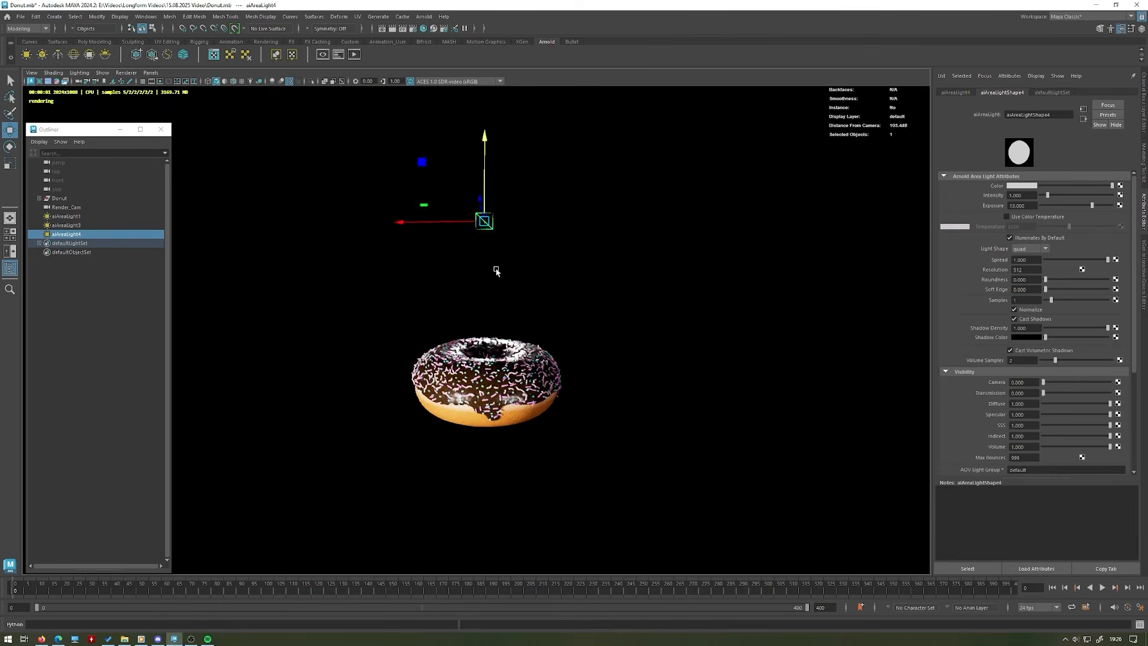
- Switch the viewport back to the regular shaded display, frame the Donut group and deselect it
{"action": "left_click", "coordinate": [126, 73]}
{"action": "left_click", "coordinate": [137, 88]}
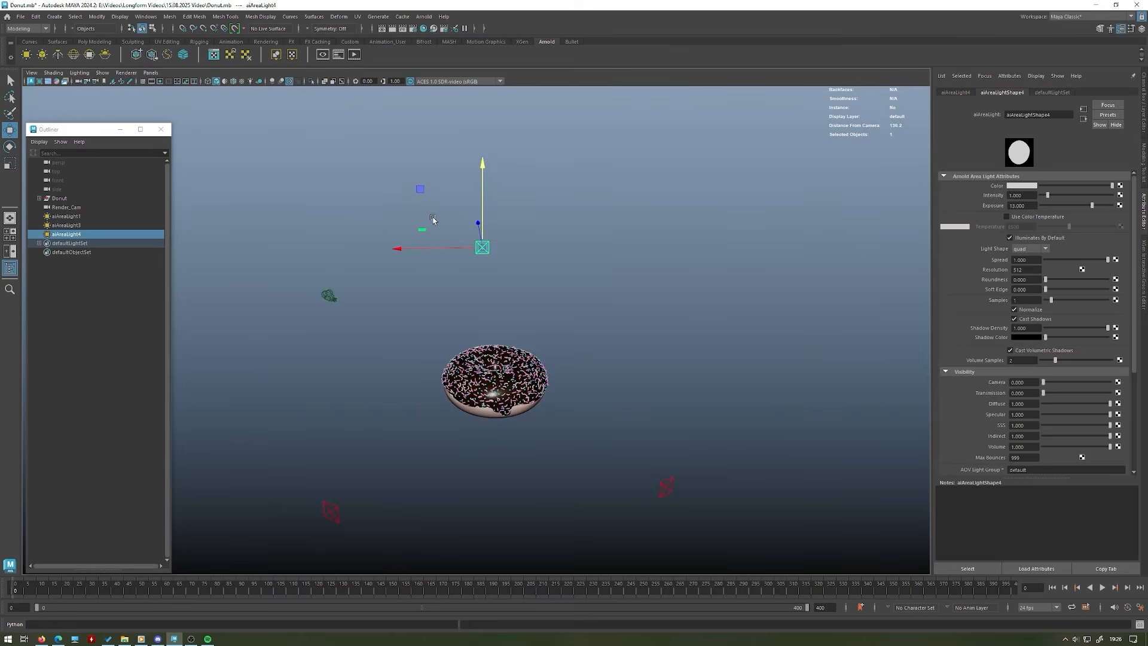
{"action": "left_click_drag", "start_coordinate": [432, 220], "coordinate": [479, 239], "text": "alt"}
{"action": "left_click", "coordinate": [602, 261]}
{"action": "left_click_drag", "start_coordinate": [603, 261], "coordinate": [469, 336], "text": "alt"}
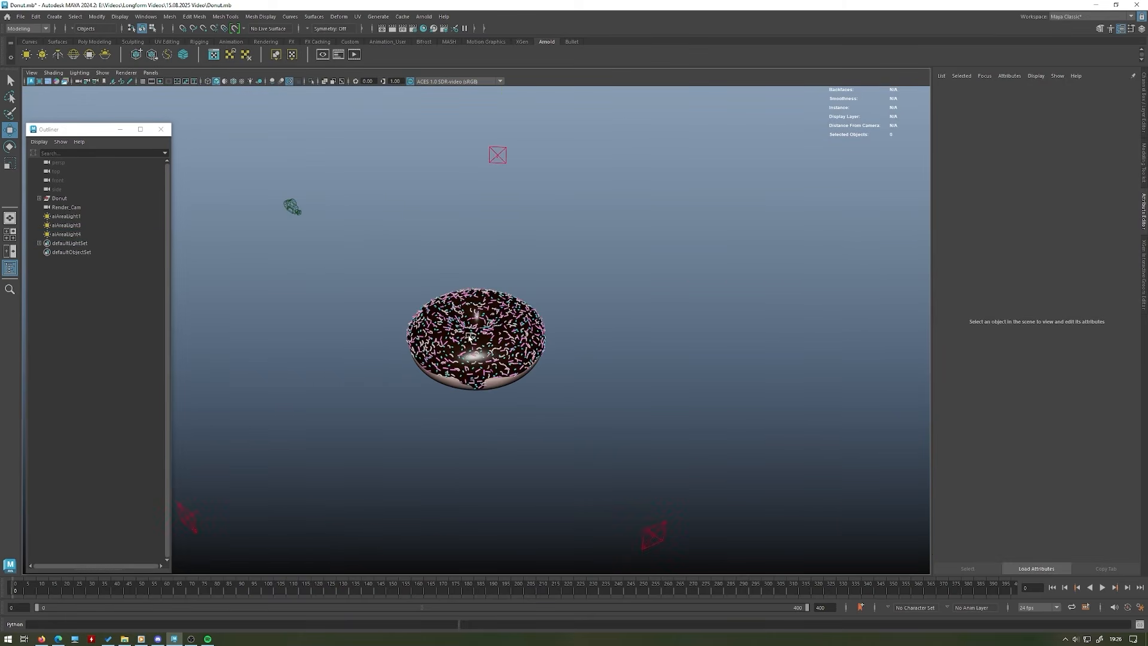
{"action": "left_click", "coordinate": [71, 198]}
{"action": "key", "text": "f"}
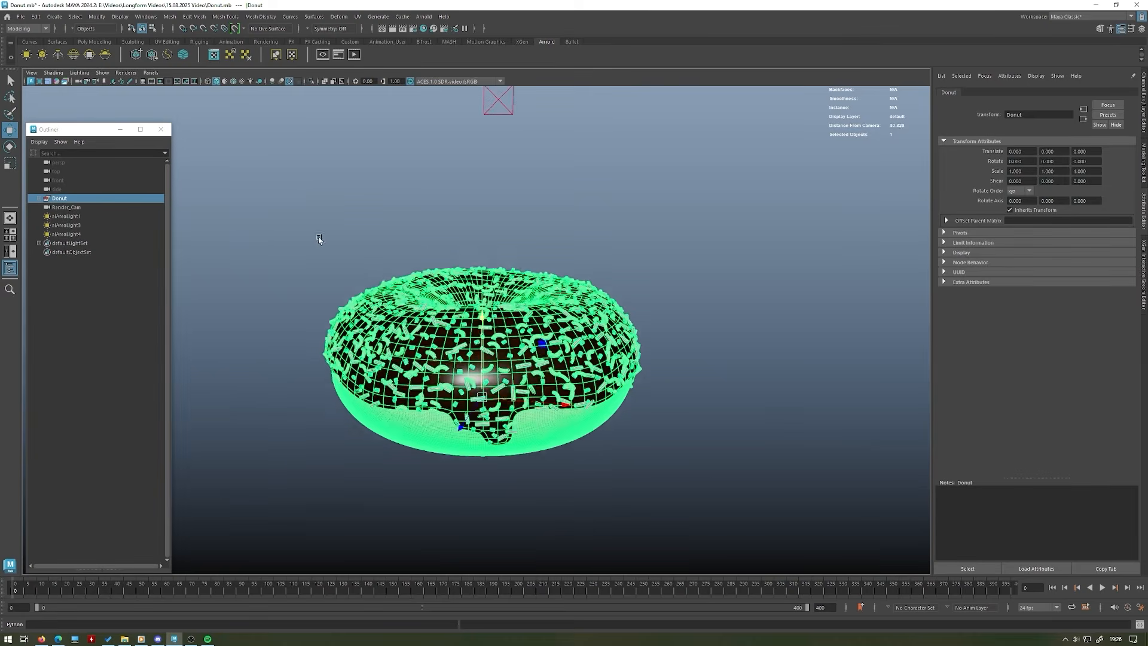
{"action": "left_click_drag", "start_coordinate": [473, 264], "coordinate": [571, 248], "text": "alt"}
{"action": "left_click", "coordinate": [571, 248]}
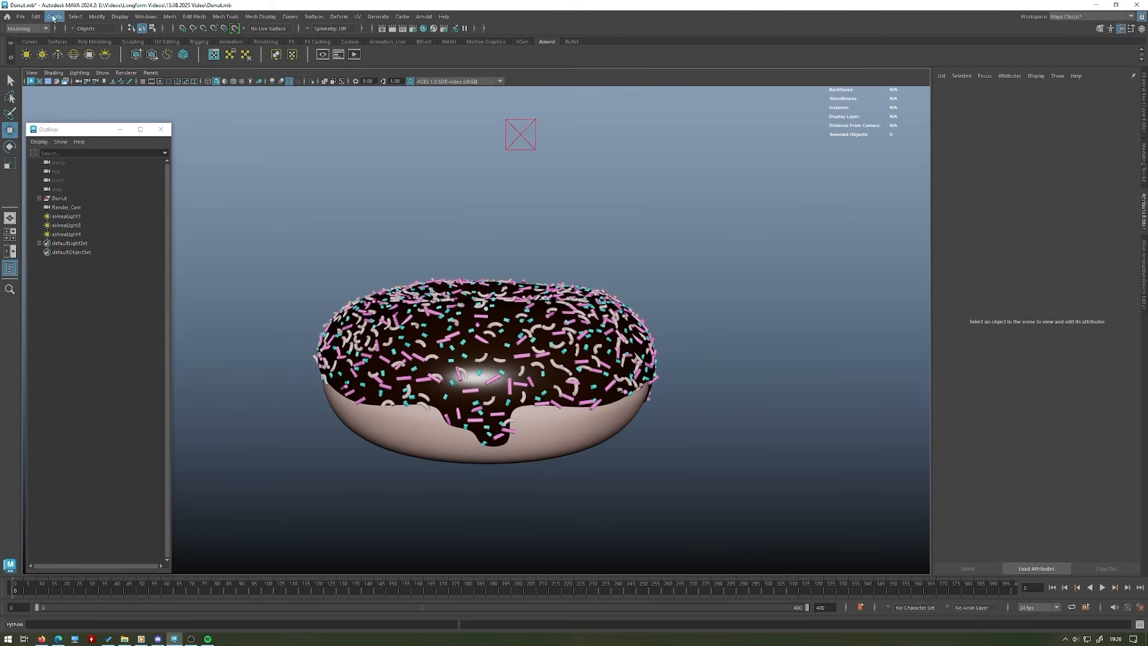
{"action": "scroll", "coordinate": [300, 202], "scroll_direction": "down", "scroll_amount": 5}
- Create a camera and place it in front of the donut at about X 2.9, Y 3.6, Z 27.2
{"action": "left_click", "coordinate": [55, 16]}
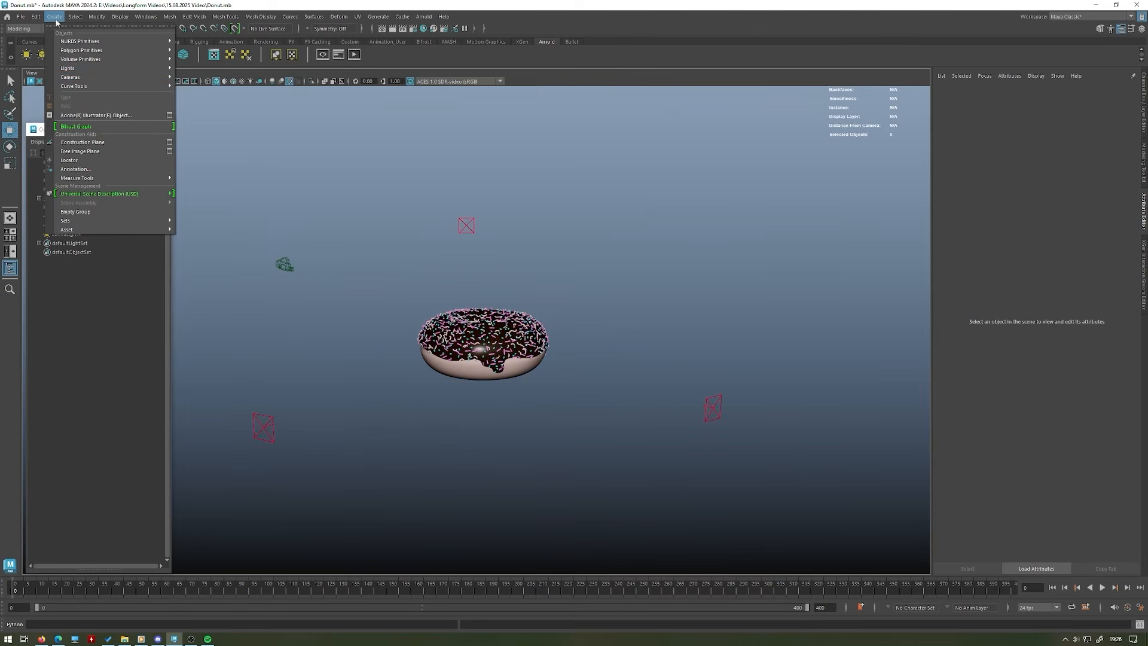
{"action": "mouse_move", "coordinate": [92, 78]}
{"action": "left_click", "coordinate": [193, 86]}
{"action": "left_click_drag", "start_coordinate": [343, 180], "coordinate": [514, 320], "text": "alt"}
{"action": "middle_click_drag", "start_coordinate": [511, 321], "coordinate": [743, 392]}
{"action": "left_click_drag", "start_coordinate": [743, 393], "coordinate": [538, 319], "text": "alt"}
- Show the four-view layout and make one of the side viewports look through the new camera
{"action": "key", "text": "space"}
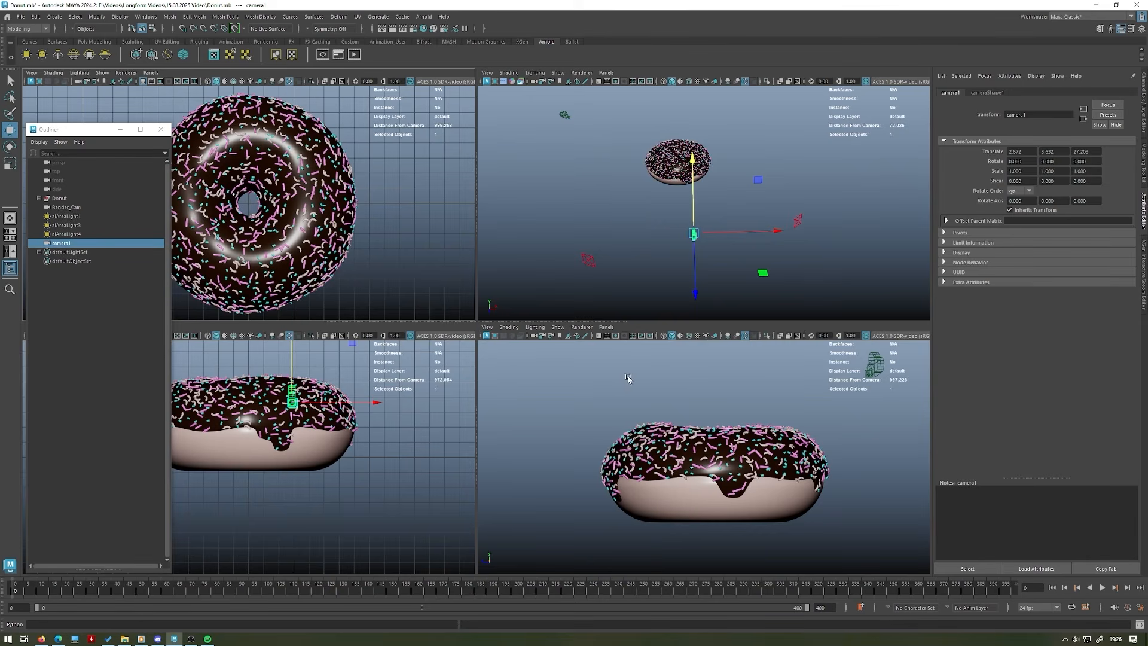
{"action": "left_click", "coordinate": [487, 327]}
{"action": "left_click", "coordinate": [536, 373]}
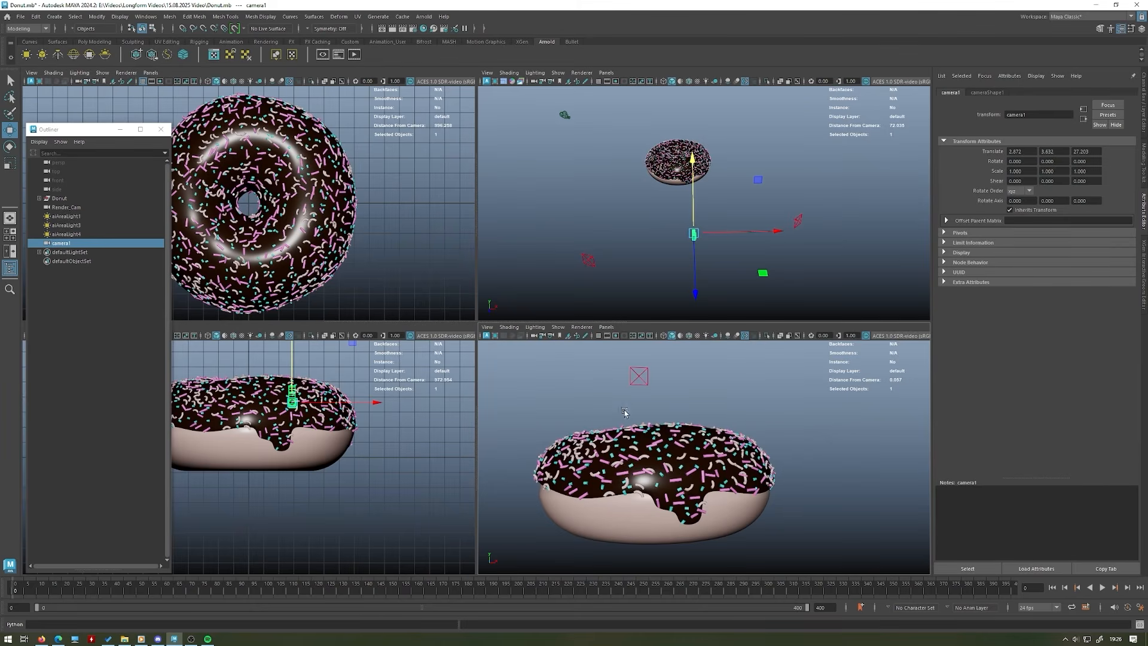
- Reposition the new camera to about X -1.1, Y 3.8, Z 29.4, framing the donut through its own view
{"action": "left_click_drag", "start_coordinate": [639, 247], "coordinate": [673, 245], "text": "alt"}
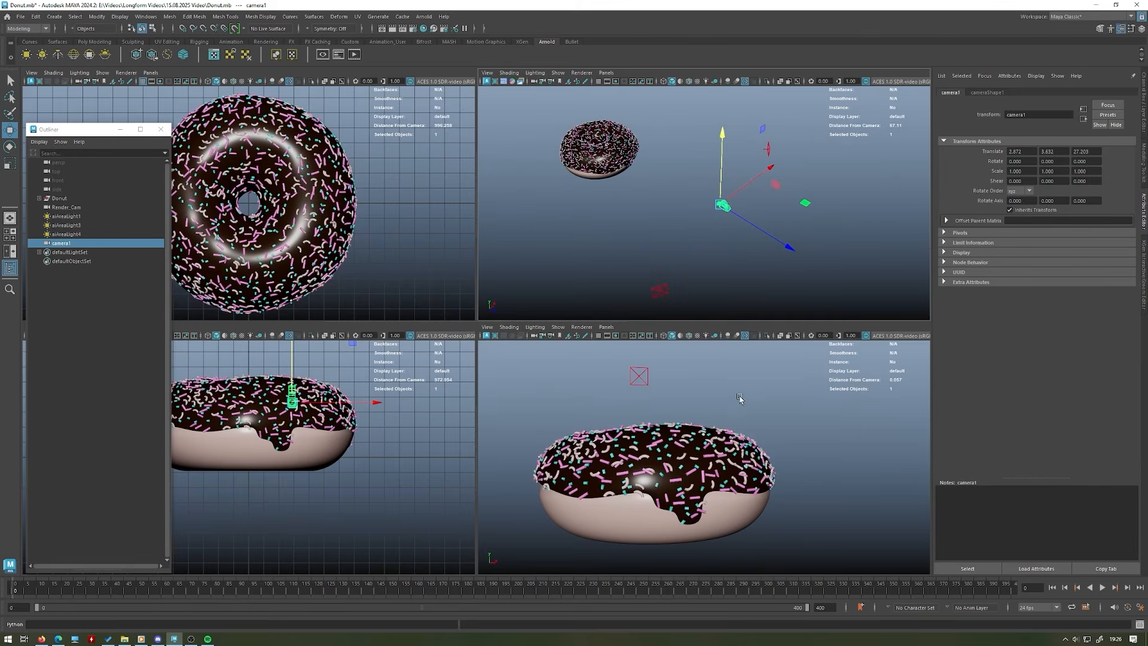
{"action": "left_click_drag", "start_coordinate": [803, 201], "coordinate": [834, 234]}
{"action": "key", "text": "ctrl+z"}
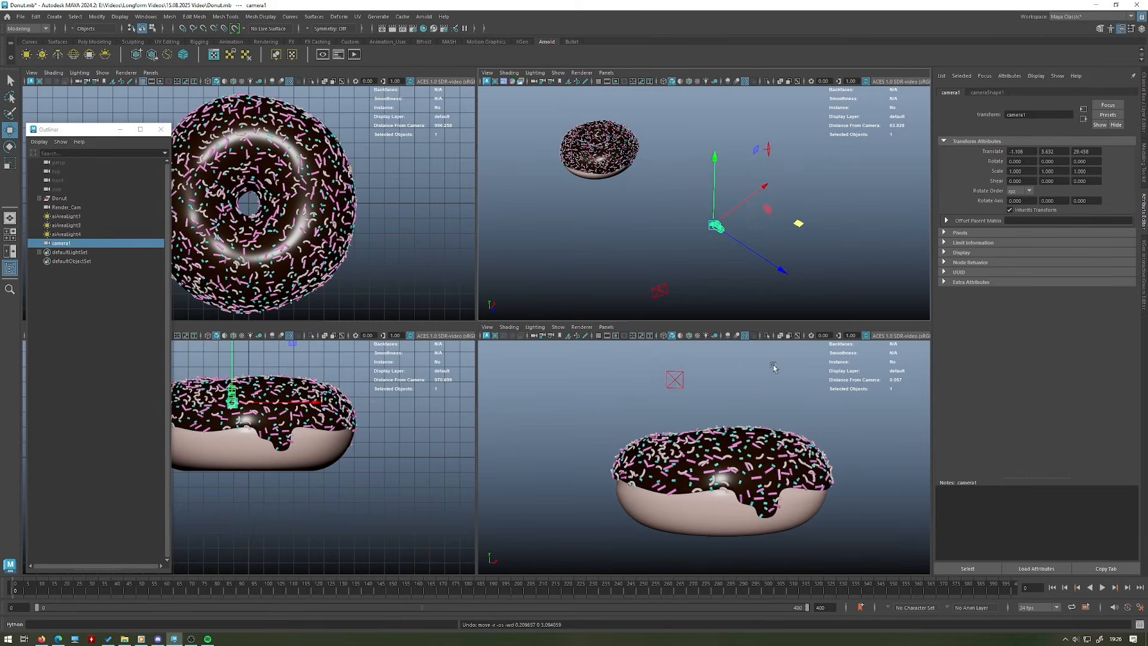
{"action": "key", "text": "space"}
{"action": "middle_click_drag", "start_coordinate": [657, 288], "coordinate": [574, 319], "text": "alt"}
{"action": "middle_click_drag", "start_coordinate": [367, 309], "coordinate": [507, 239], "text": "alt"}
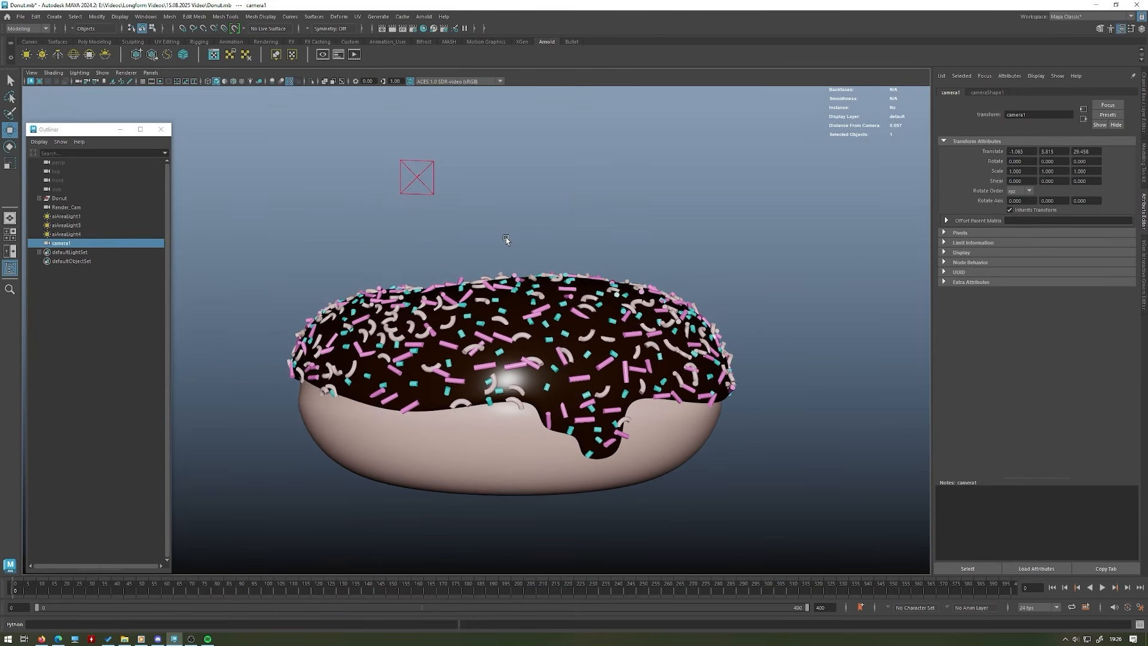
{"action": "key", "text": "space"}
{"action": "scroll", "coordinate": [740, 397], "scroll_direction": "down", "scroll_amount": 1}
{"action": "scroll", "coordinate": [740, 397], "scroll_direction": "up", "scroll_amount": 1}
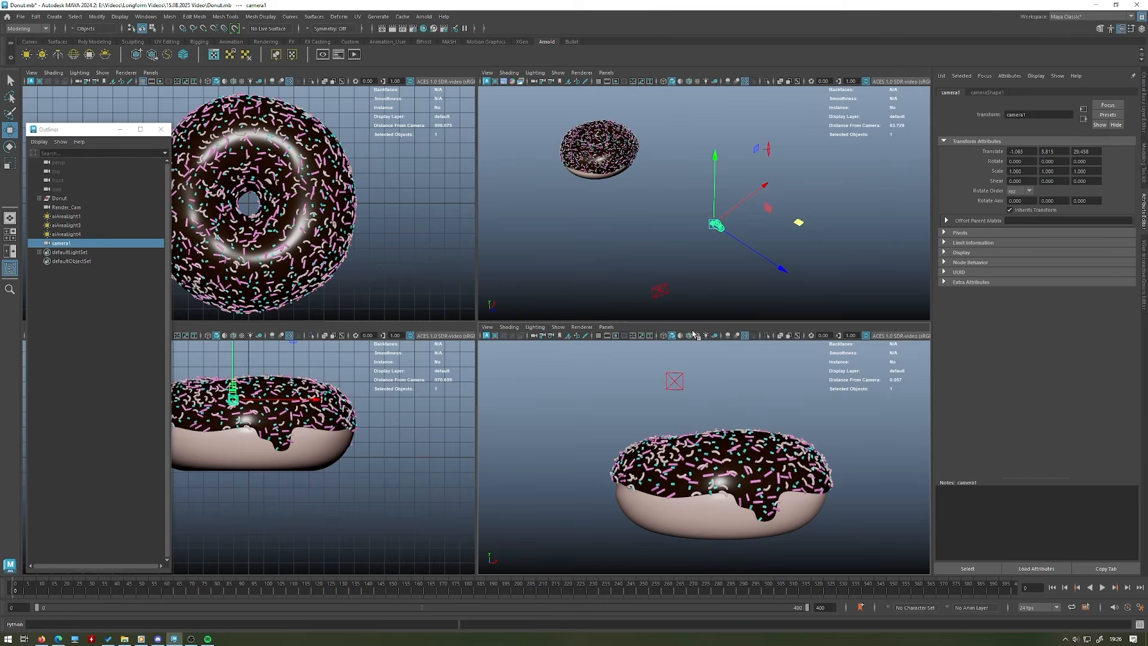
- Show the new camera's transform channels, try rotating the camera and undo the rotation
{"action": "left_click", "coordinate": [1144, 116]}
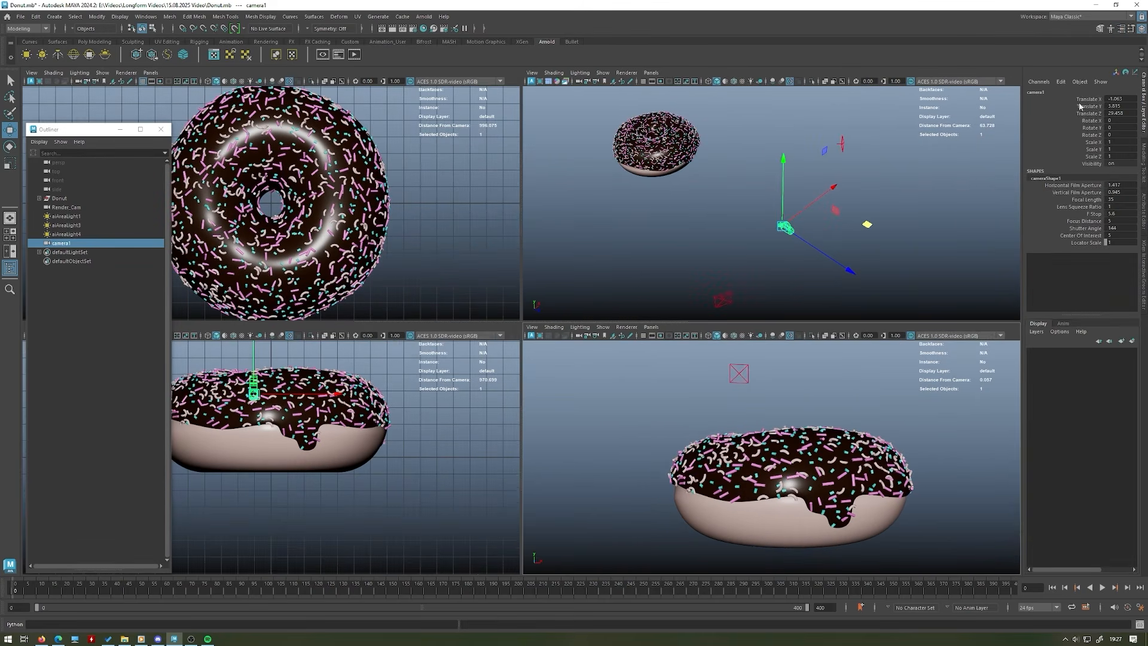
{"action": "key", "text": "e"}
{"action": "key", "text": "w"}
{"action": "left_click", "coordinate": [1084, 128]}
{"action": "left_click_drag", "start_coordinate": [802, 153], "coordinate": [819, 148]}
{"action": "key", "text": "ctrl+z"}
{"action": "key", "text": "ctrl+z"}
{"action": "key", "text": "ctrl+z"}
{"action": "key", "text": "w"}
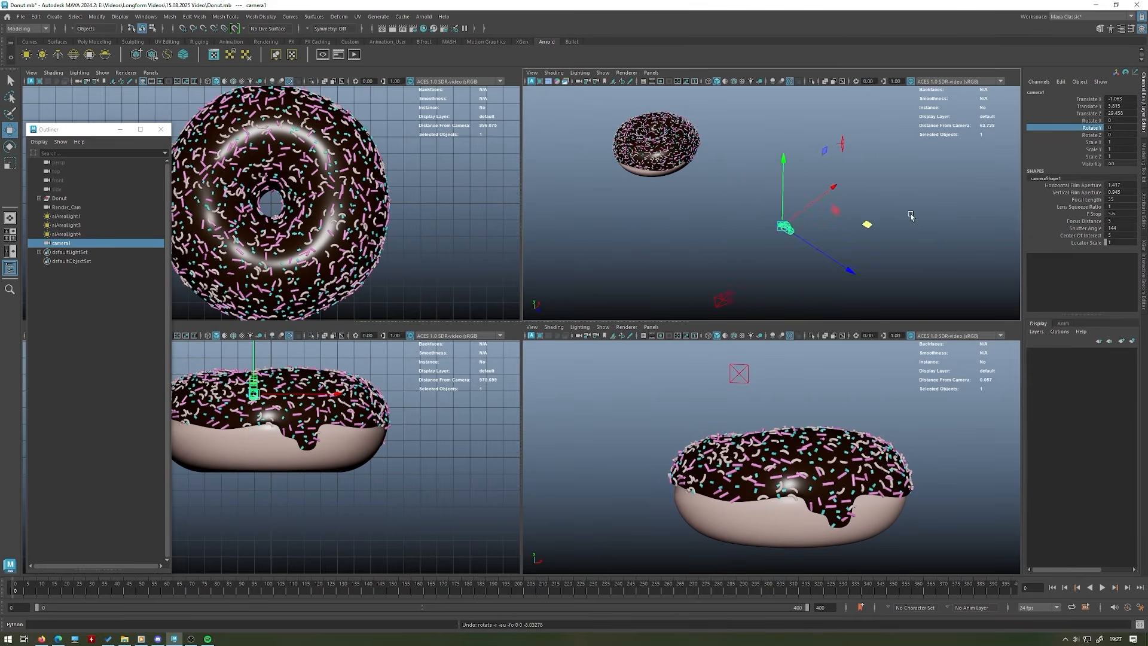
- Reselect camera1 and turn on the resolution gate in the viewport that looks through it
{"action": "left_click_drag", "start_coordinate": [911, 215], "coordinate": [839, 241], "text": "alt"}
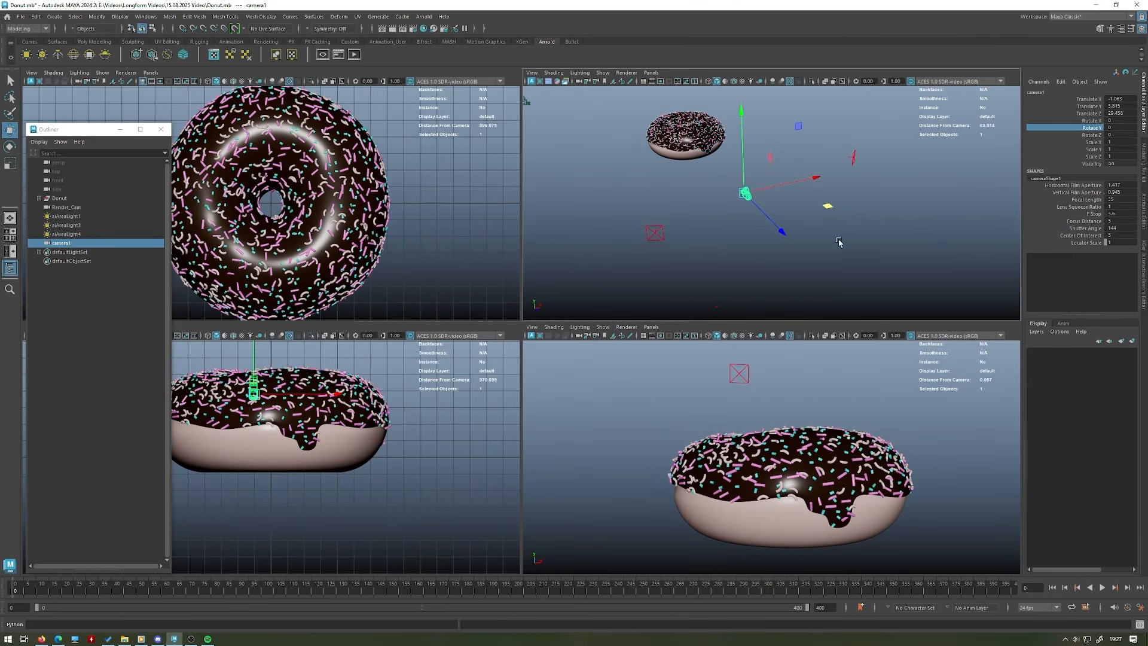
{"action": "left_click", "coordinate": [781, 378]}
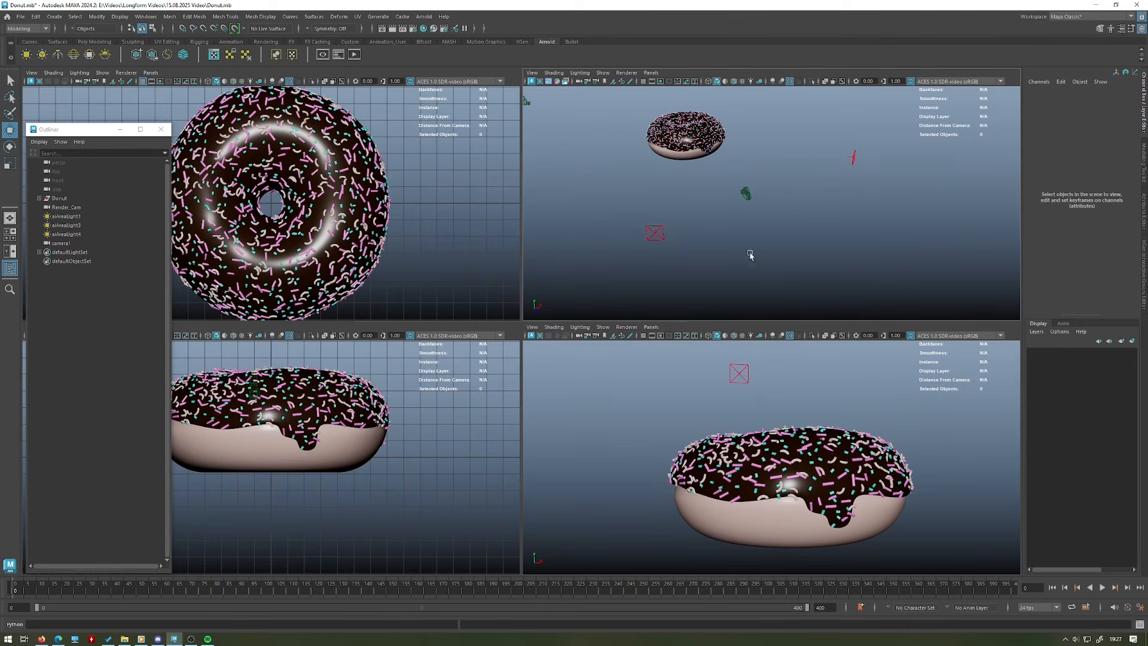
{"action": "left_click", "coordinate": [745, 194]}
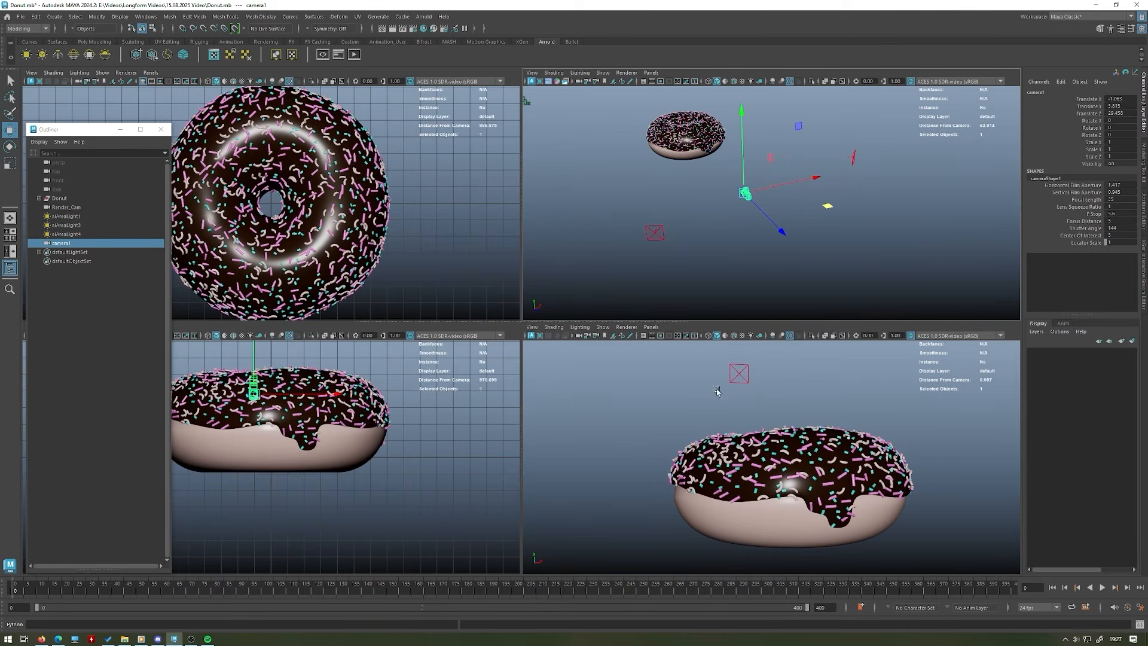
{"action": "left_click", "coordinate": [661, 338]}
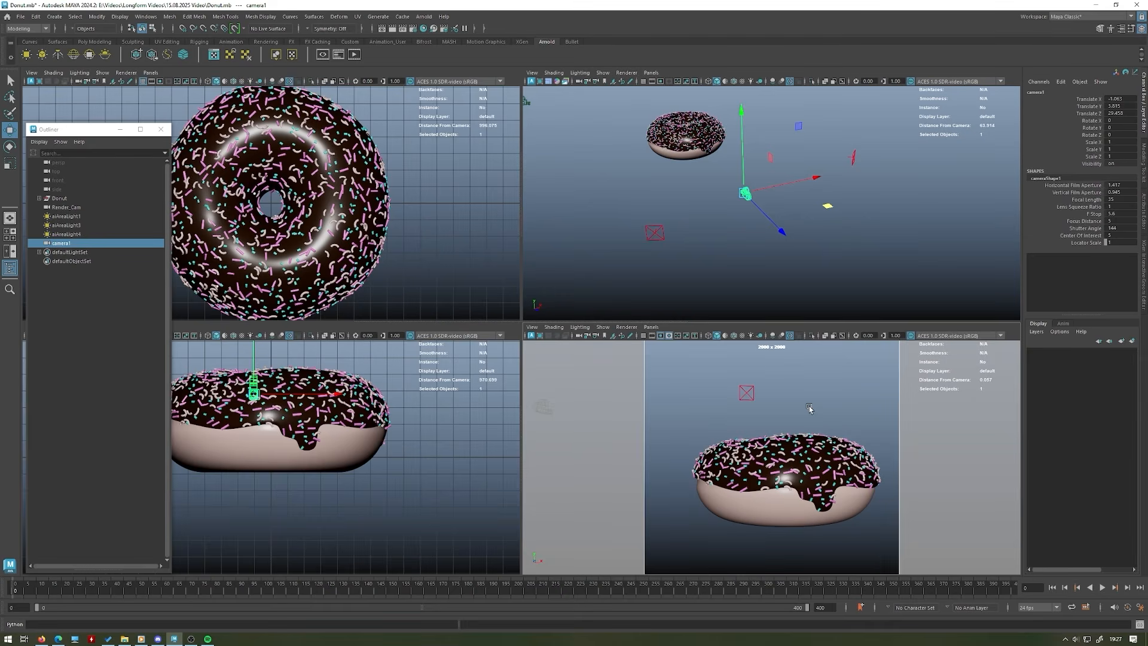
{"action": "left_click", "coordinate": [661, 335]}
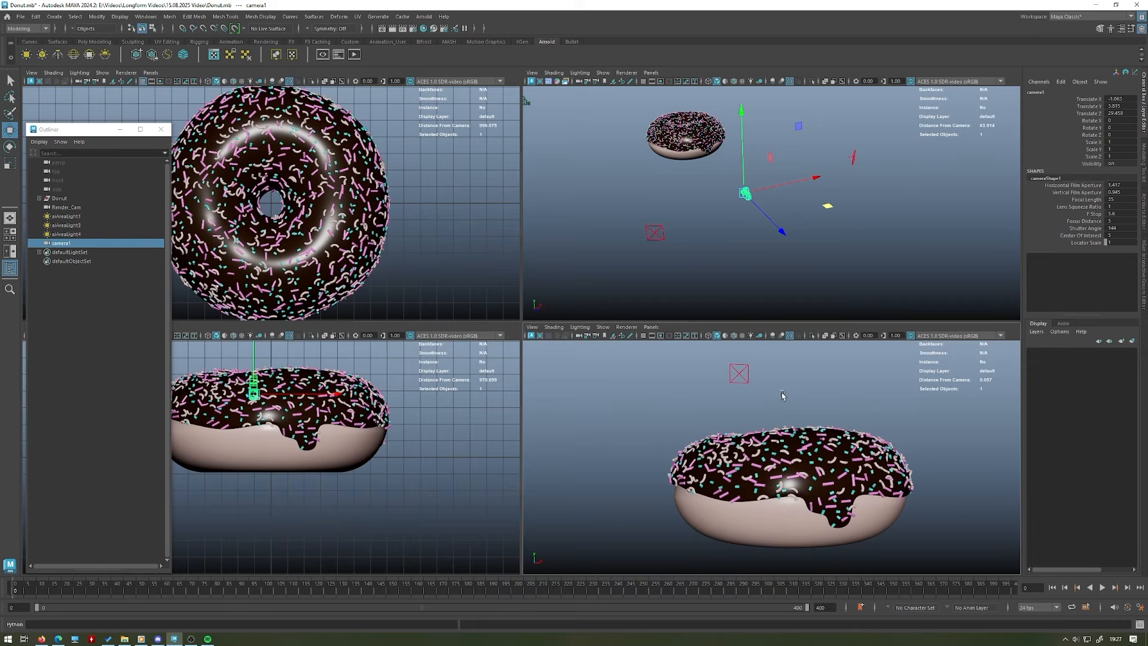
{"action": "left_click", "coordinate": [661, 336]}
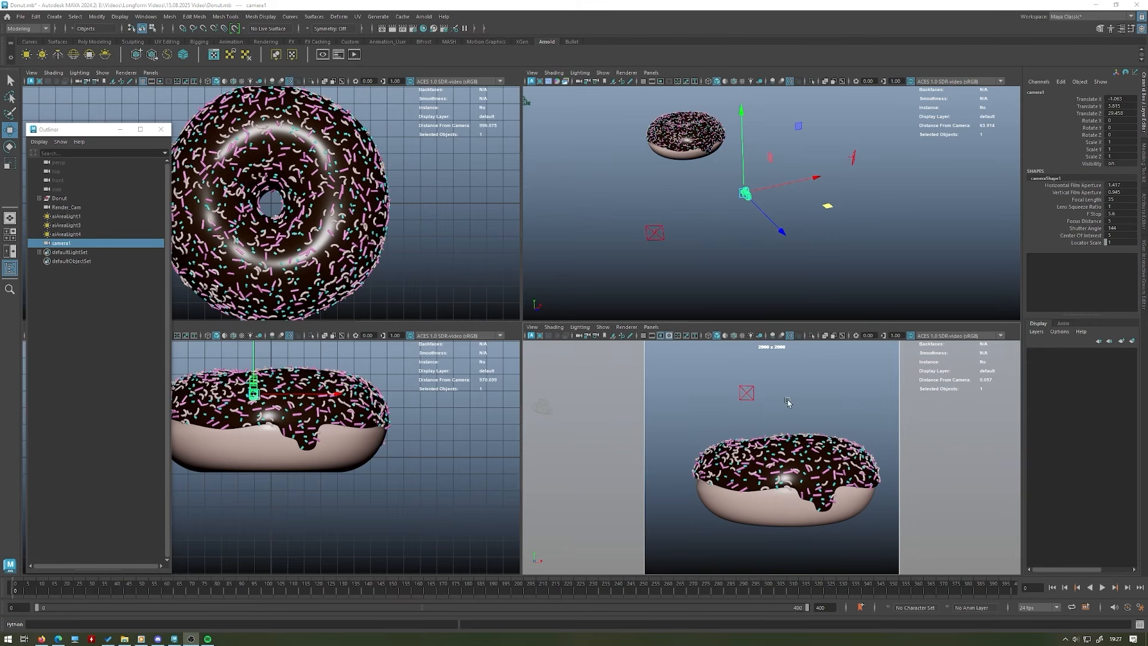
- Enlarge the camera view and move camera1 to about X 0.1 and Z 31.6, placing the donut centrally inside the gate
{"action": "left_click_drag", "start_coordinate": [745, 162], "coordinate": [744, 154]}
{"action": "middle_click_drag", "start_coordinate": [826, 418], "coordinate": [725, 402], "text": "alt"}
{"action": "key", "text": "space"}
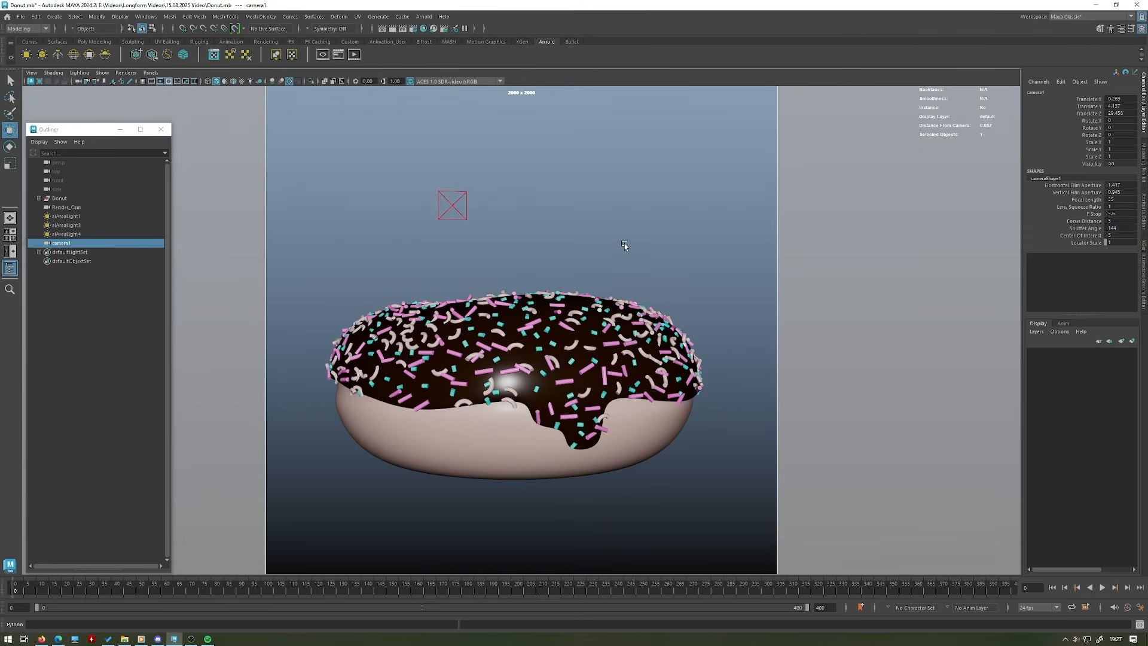
{"action": "right_click_drag", "start_coordinate": [638, 247], "coordinate": [566, 225], "text": "alt"}
{"action": "left_click_drag", "start_coordinate": [566, 226], "coordinate": [570, 186], "text": "alt"}
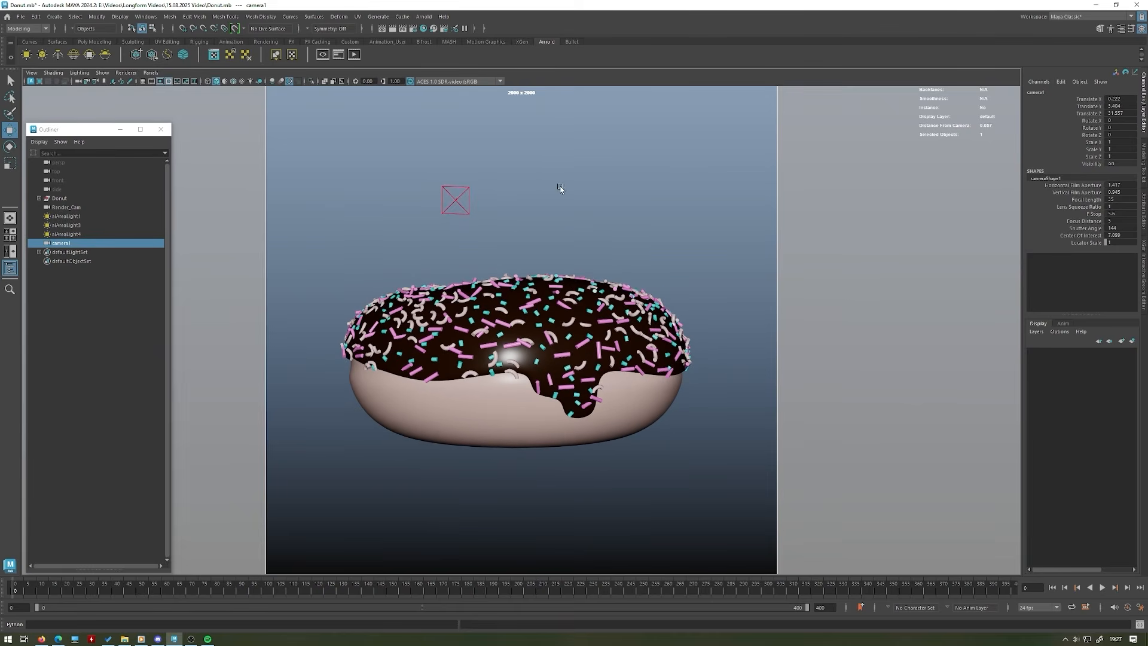
{"action": "middle_click_drag", "start_coordinate": [590, 231], "coordinate": [554, 208], "text": "alt"}
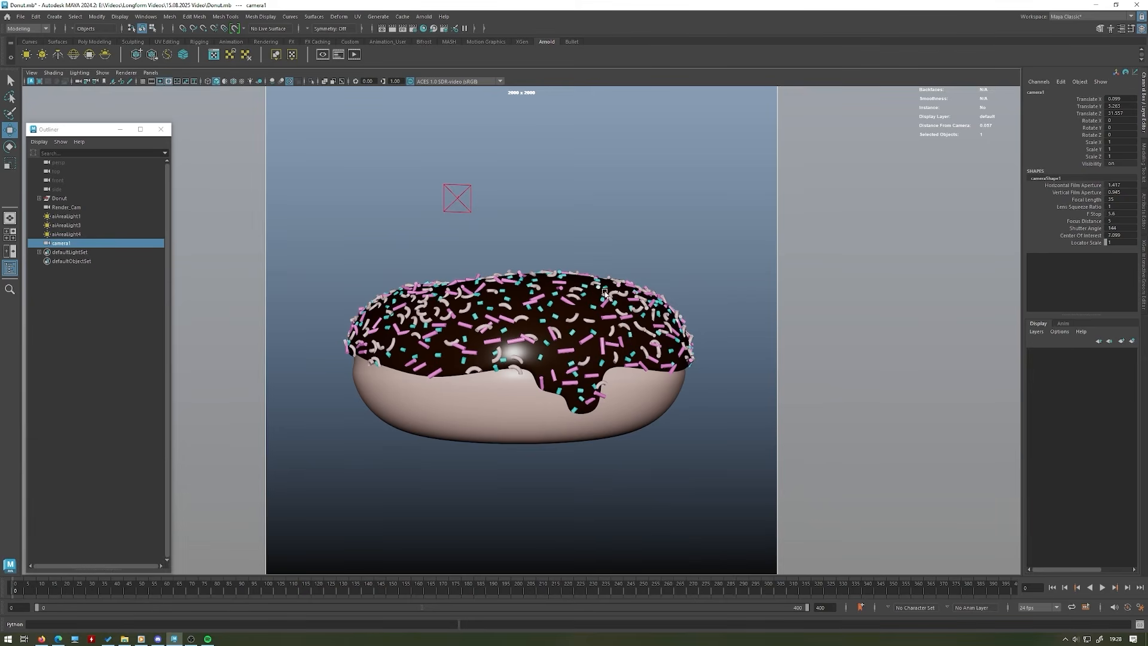
- Raise and tilt the camera view so it looks down onto the donut from slightly above
{"action": "left_click_drag", "start_coordinate": [604, 236], "coordinate": [669, 498], "text": "alt"}
{"action": "right_click_drag", "start_coordinate": [669, 498], "coordinate": [658, 417], "text": "alt"}
{"action": "middle_click_drag", "start_coordinate": [658, 417], "coordinate": [640, 351], "text": "alt"}
- Rotate the whole Donut group to about X 27, Y -22.7, Z 10.3 so its iced top tilts toward the camera
{"action": "left_click", "coordinate": [60, 198]}
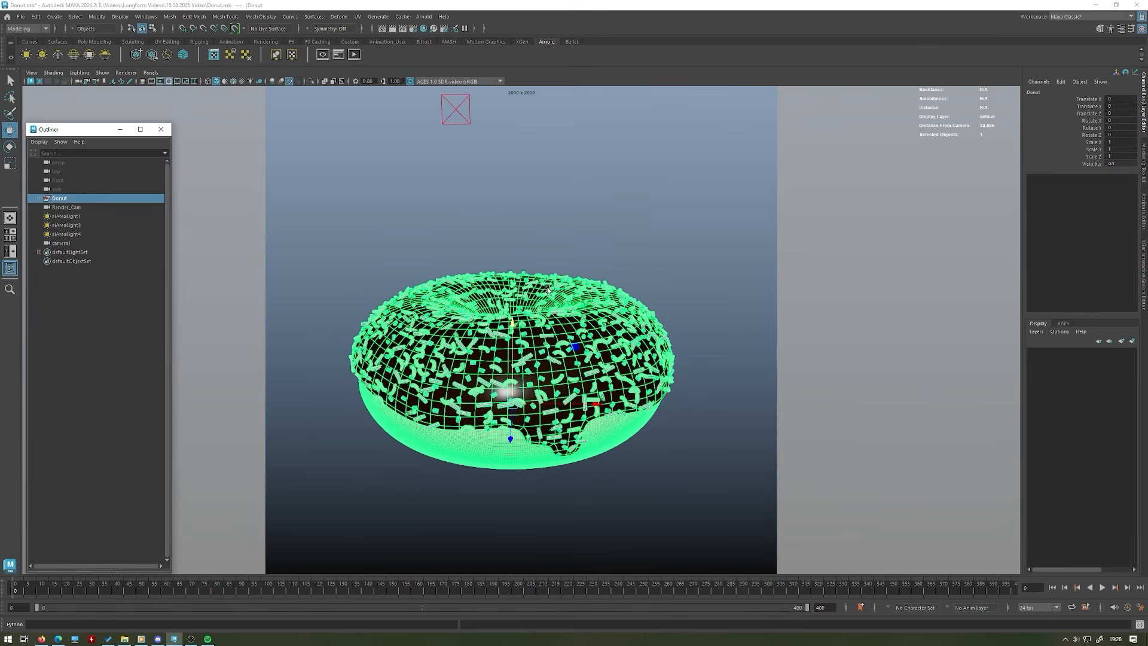
{"action": "key", "text": "e"}
{"action": "left_click_drag", "start_coordinate": [533, 359], "coordinate": [507, 381]}
{"action": "left_click", "coordinate": [686, 230]}
{"action": "middle_click_drag", "start_coordinate": [675, 276], "coordinate": [677, 294], "text": "alt"}
{"action": "left_click_drag", "start_coordinate": [677, 293], "coordinate": [728, 159], "text": "alt"}
{"action": "middle_click_drag", "start_coordinate": [727, 159], "coordinate": [718, 236], "text": "alt"}
{"action": "left_click_drag", "start_coordinate": [718, 236], "coordinate": [688, 152], "text": "alt"}
{"action": "left_click", "coordinate": [547, 360]}
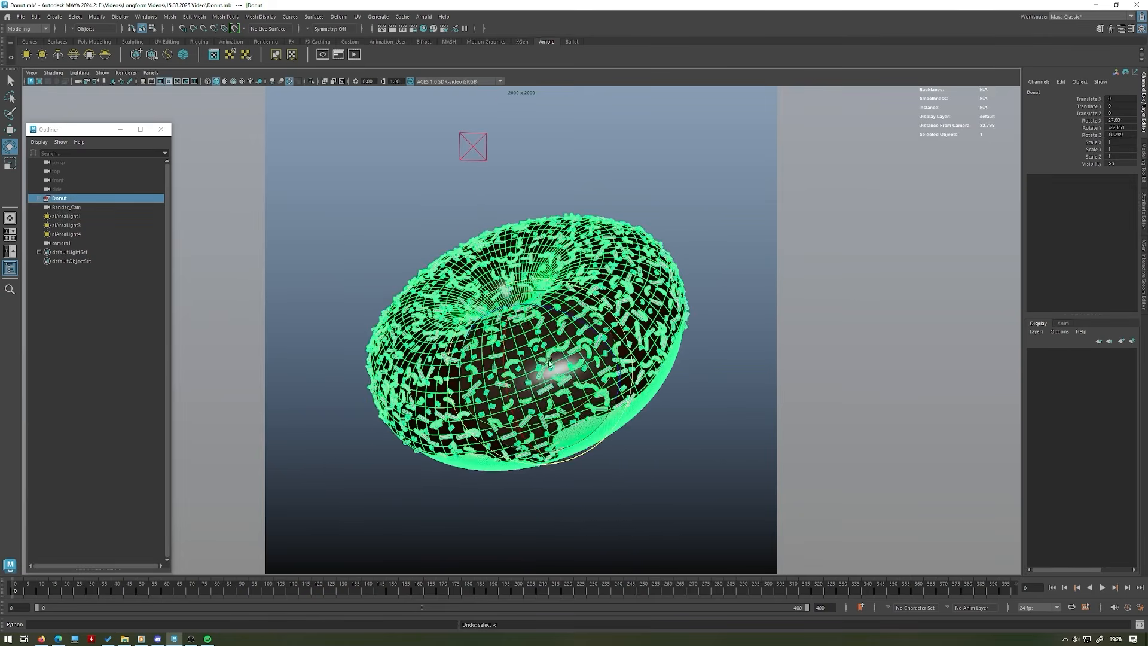
{"action": "key", "text": "ctrl+z"}
{"action": "key", "text": "ctrl+z"}
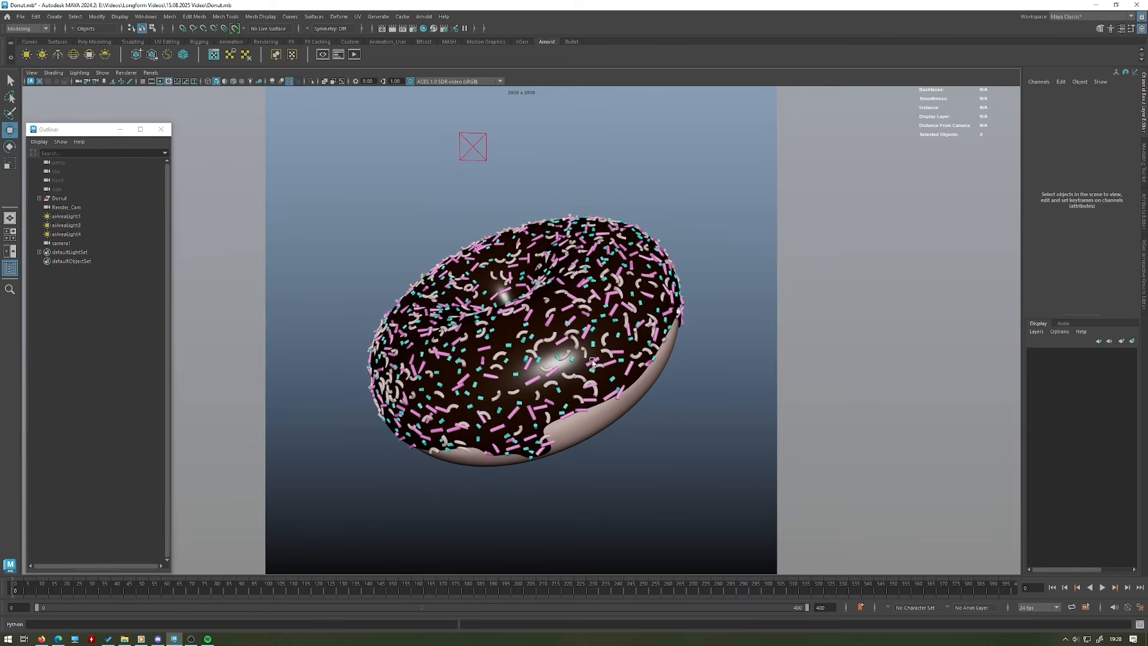
- Refine the Donut group's rotation to about X 22.2, Y -27.2, Z 14.5 and frame it slightly closer in the camera view
{"action": "left_click", "coordinate": [573, 402]}
{"action": "key", "text": "e"}
{"action": "left_click_drag", "start_coordinate": [598, 366], "coordinate": [522, 415]}
{"action": "left_click", "coordinate": [694, 359]}
{"action": "left_click", "coordinate": [621, 421]}
{"action": "left_click_drag", "start_coordinate": [606, 402], "coordinate": [653, 407]}
{"action": "left_click", "coordinate": [730, 381]}
{"action": "left_click", "coordinate": [60, 198]}
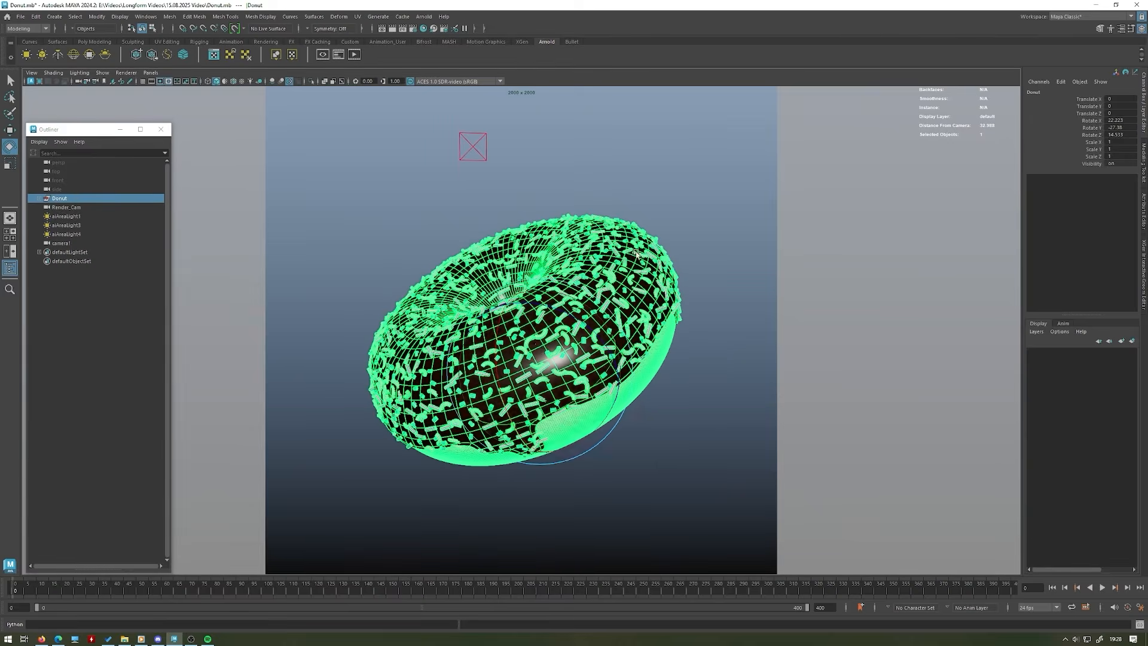
{"action": "left_click", "coordinate": [706, 198]}
{"action": "mouse_move", "coordinate": [686, 208]}
{"action": "right_mouse_down", "text": "alt"}
{"action": "mouse_move", "coordinate": [710, 234]}
{"action": "mouse_move", "coordinate": [699, 223]}
{"action": "right_mouse_up", "text": "alt"}
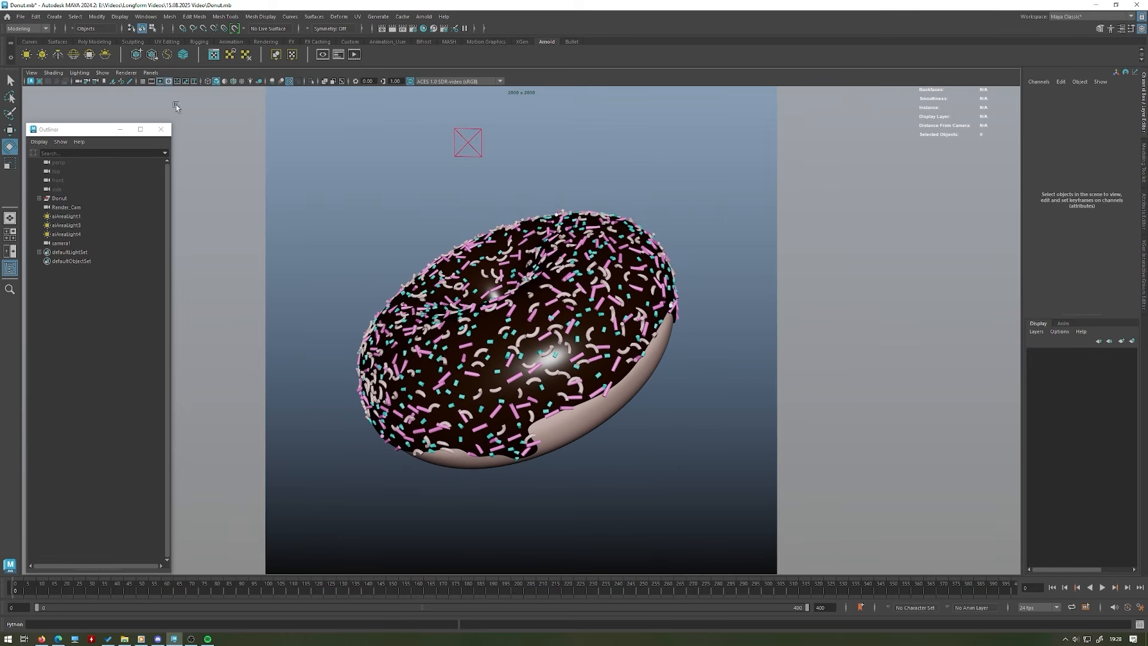
- Render the camera's viewport live with Arnold and return to the four-view layout
{"action": "left_click", "coordinate": [126, 73]}
{"action": "left_click", "coordinate": [137, 98]}
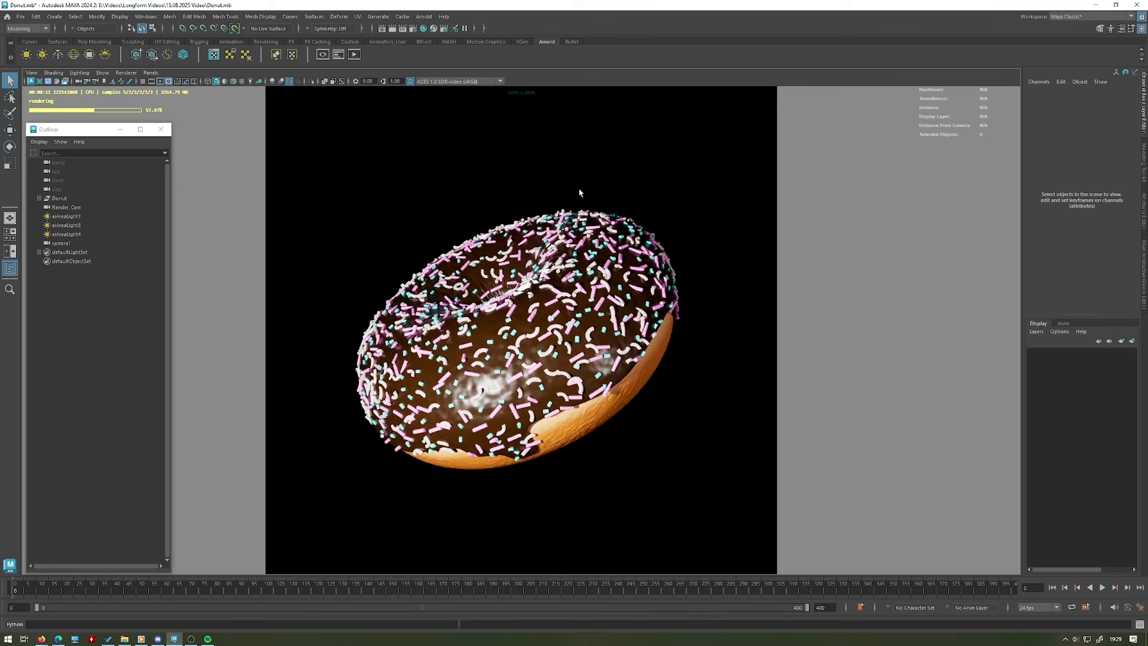
{"action": "key", "text": "space"}
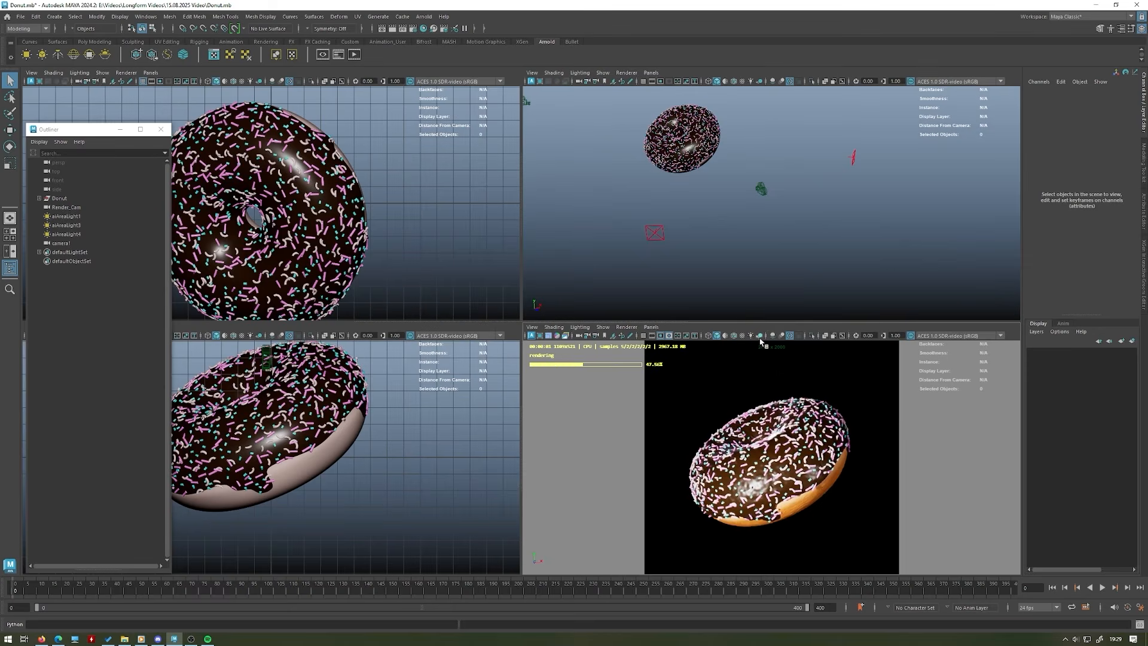
- Move aiAreaLight1 to about X -17, Y 2.2, Z 18.4 and check the effect in the enlarged camera render
{"action": "mouse_move", "coordinate": [756, 323]}
{"action": "left_mouse_down"}
{"action": "mouse_move", "coordinate": [752, 294]}
{"action": "mouse_move", "coordinate": [748, 323]}
{"action": "left_mouse_up"}
{"action": "left_click_drag", "start_coordinate": [755, 225], "coordinate": [806, 233], "text": "alt"}
{"action": "left_click_drag", "start_coordinate": [849, 279], "coordinate": [770, 183], "text": "alt"}
{"action": "left_click_drag", "start_coordinate": [873, 277], "coordinate": [870, 247], "text": "alt"}
{"action": "left_click", "coordinate": [851, 260]}
{"action": "key", "text": "w"}
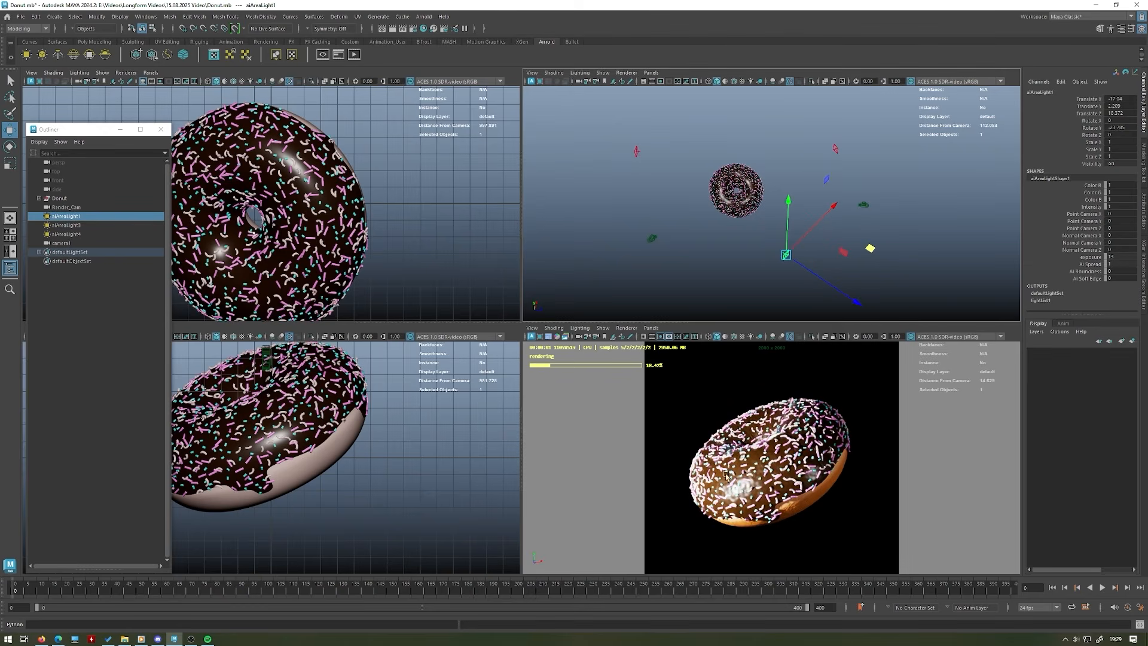
{"action": "key", "text": "space"}
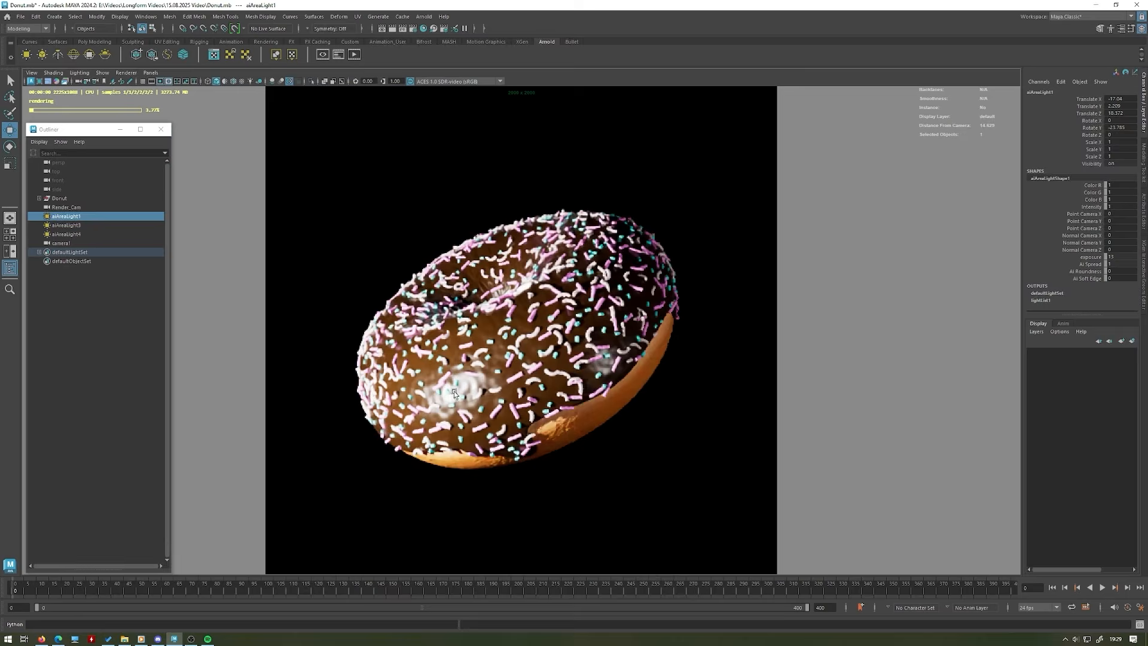
{"action": "key", "text": "space"}
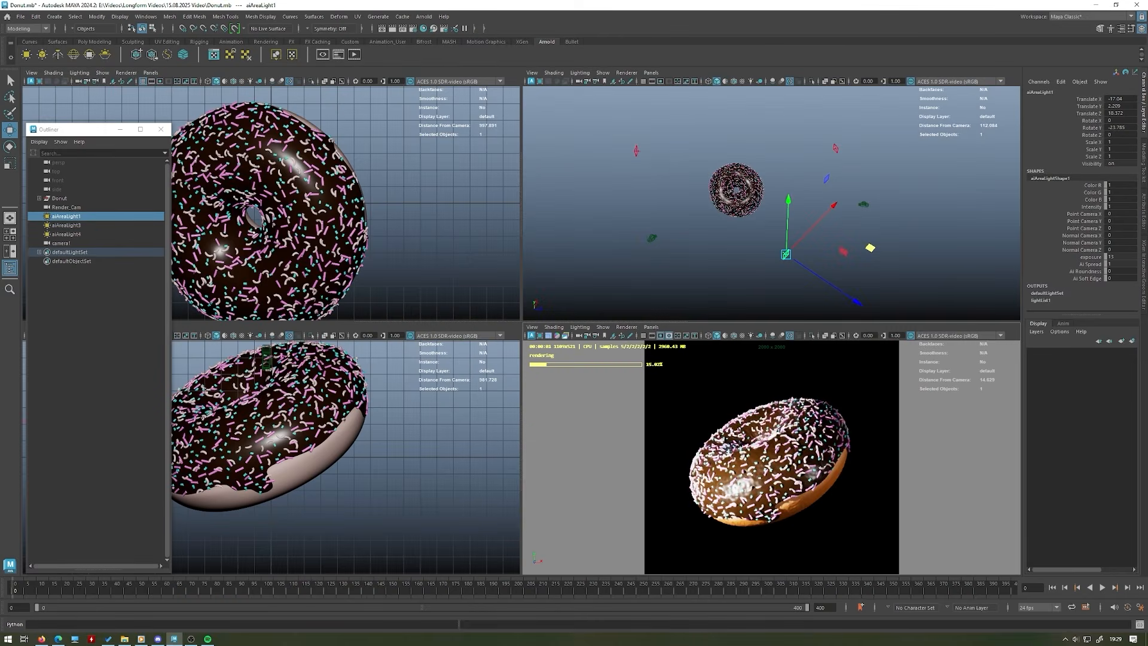
- Move aiAreaLight4 above and behind the donut, to about X -5.6, Y 10.6, Z -12
{"action": "left_click_drag", "start_coordinate": [945, 165], "coordinate": [882, 162], "text": "alt"}
{"action": "left_click", "coordinate": [882, 204]}
{"action": "left_click_drag", "start_coordinate": [743, 116], "coordinate": [708, 92]}
{"action": "left_click_drag", "start_coordinate": [708, 93], "coordinate": [747, 103], "text": "alt"}
{"action": "left_click_drag", "start_coordinate": [641, 107], "coordinate": [716, 123]}
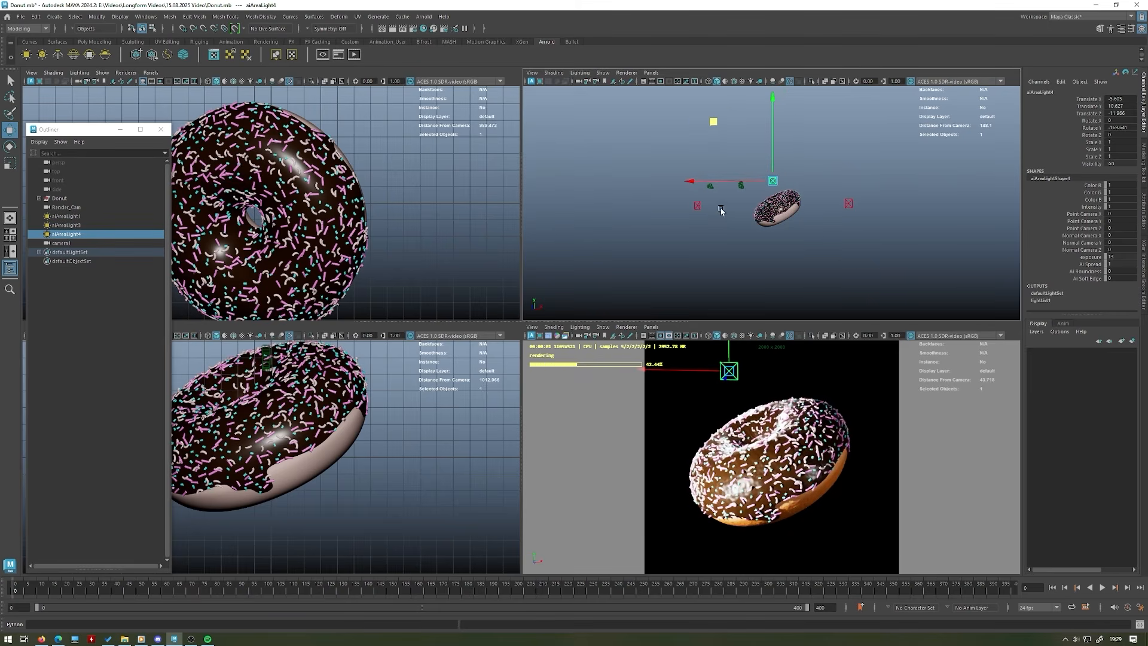
- Move aiAreaLight3 farther around the donut's side to about X 27.1, rotate it to about Y 52.6 and check the camera render
{"action": "left_click_drag", "start_coordinate": [721, 210], "coordinate": [711, 227], "text": "alt"}
{"action": "left_click", "coordinate": [850, 214]}
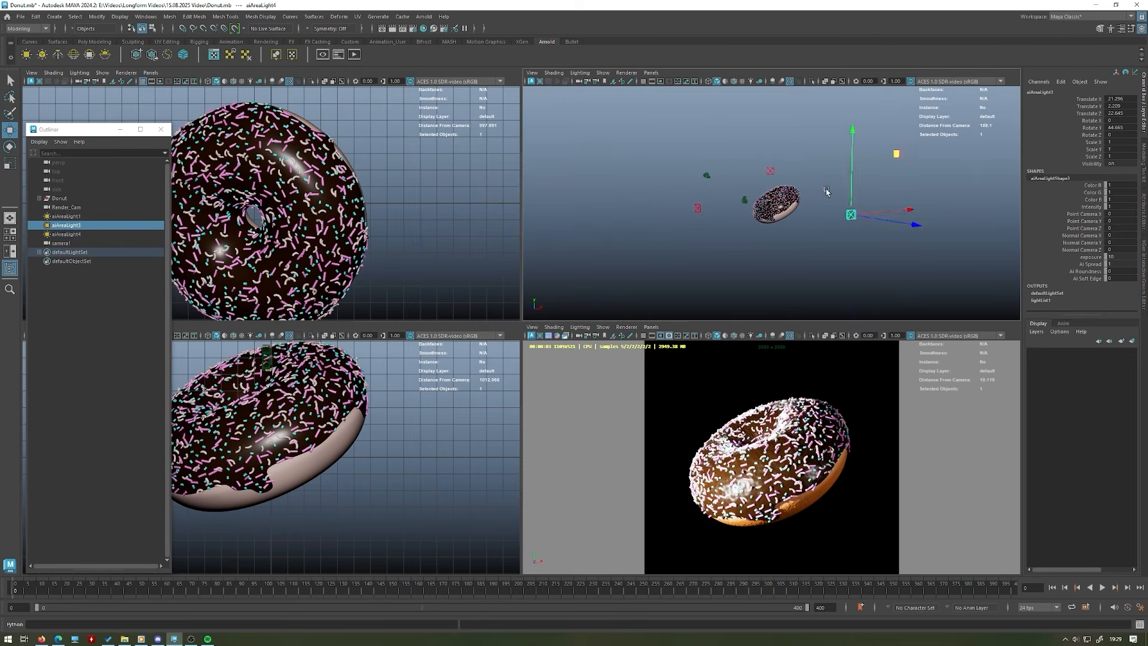
{"action": "left_click_drag", "start_coordinate": [850, 216], "coordinate": [873, 286], "text": "alt"}
{"action": "middle_click_drag", "start_coordinate": [873, 273], "coordinate": [858, 228], "text": "alt"}
{"action": "left_click_drag", "start_coordinate": [893, 253], "coordinate": [936, 224]}
{"action": "key", "text": "e"}
{"action": "left_click_drag", "start_coordinate": [871, 259], "coordinate": [861, 264]}
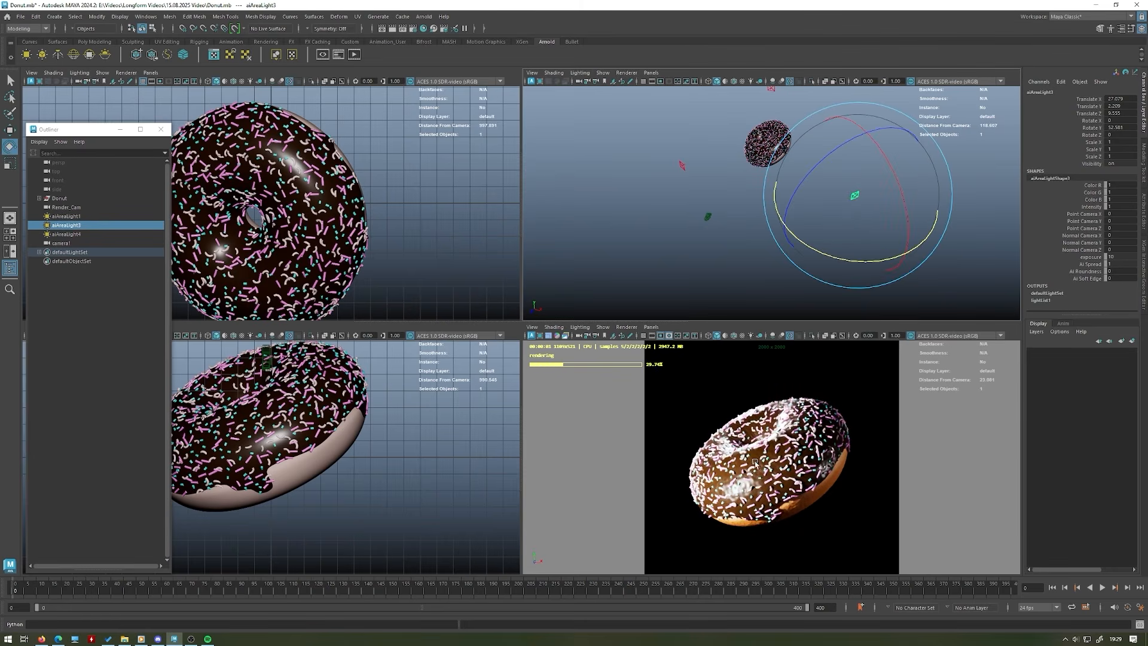
{"action": "left_click", "coordinate": [739, 227]}
{"action": "left_click_drag", "start_coordinate": [794, 123], "coordinate": [794, 147], "text": "alt"}
{"action": "key", "text": "space"}
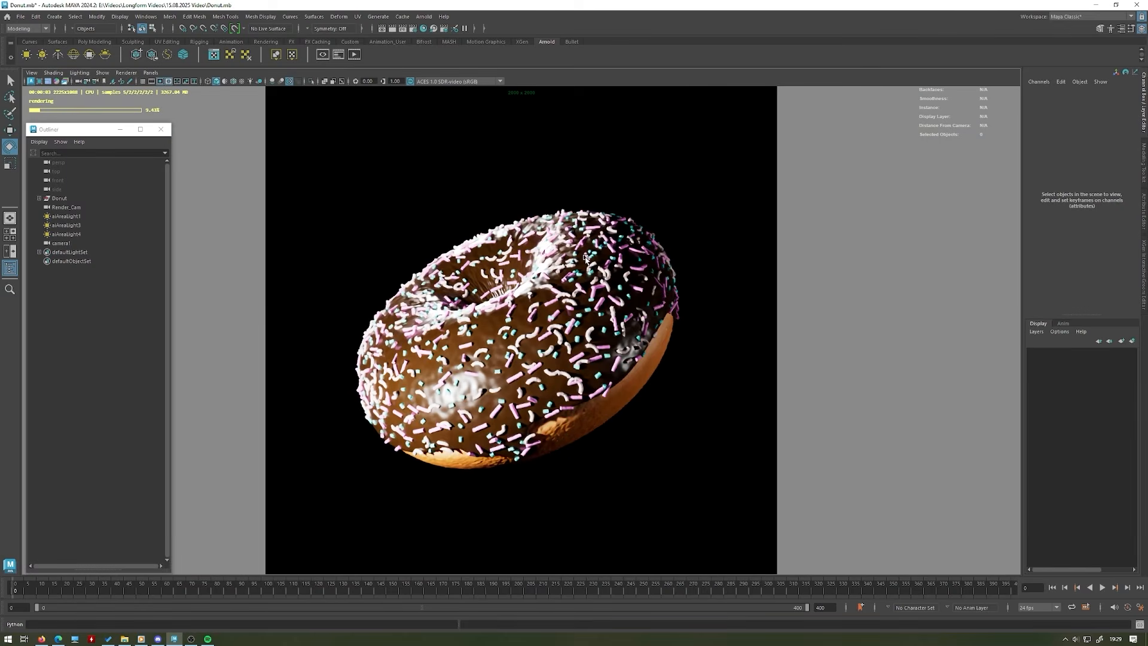
{"action": "key", "text": "space"}
- Nudge aiAreaLight3 to a slightly different position beside the donut and deselect it
{"action": "left_click", "coordinate": [874, 226]}
{"action": "key", "text": "w"}
{"action": "left_click_drag", "start_coordinate": [875, 174], "coordinate": [848, 189]}
{"action": "left_click", "coordinate": [863, 151]}
- Set aiAreaLight4's exposure to 15, enlarge the camera render and shift the camera framing slightly
{"action": "left_click", "coordinate": [766, 147]}
{"action": "left_click_drag", "start_coordinate": [807, 134], "coordinate": [848, 131], "text": "alt"}
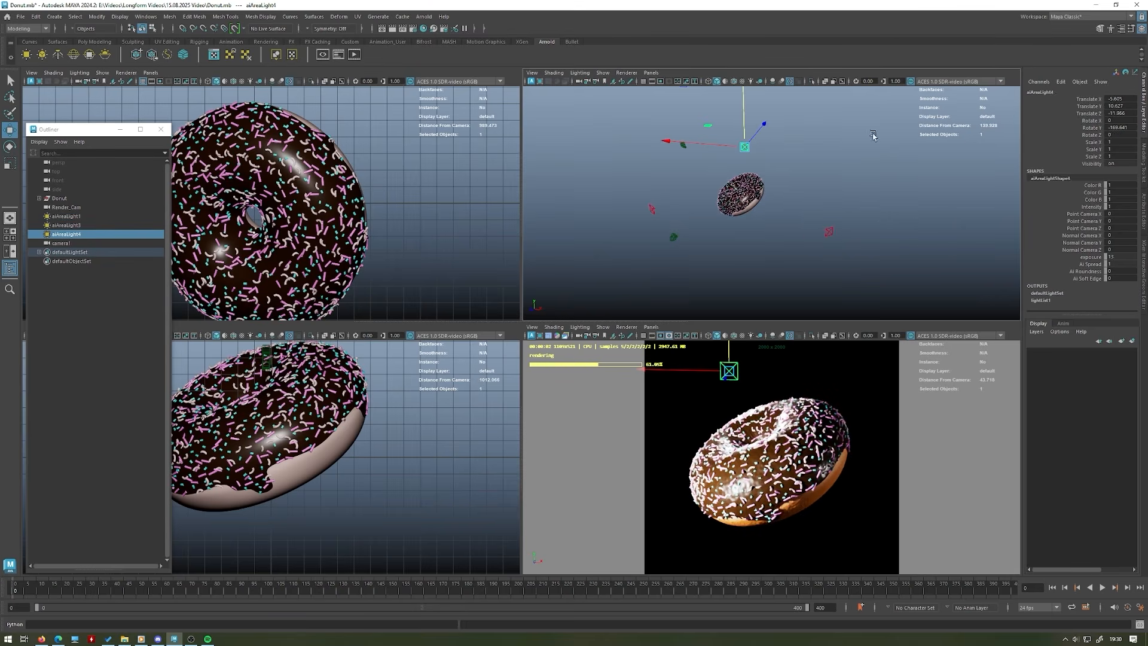
{"action": "key", "text": "ctrl+a"}
{"action": "left_click", "coordinate": [1000, 91]}
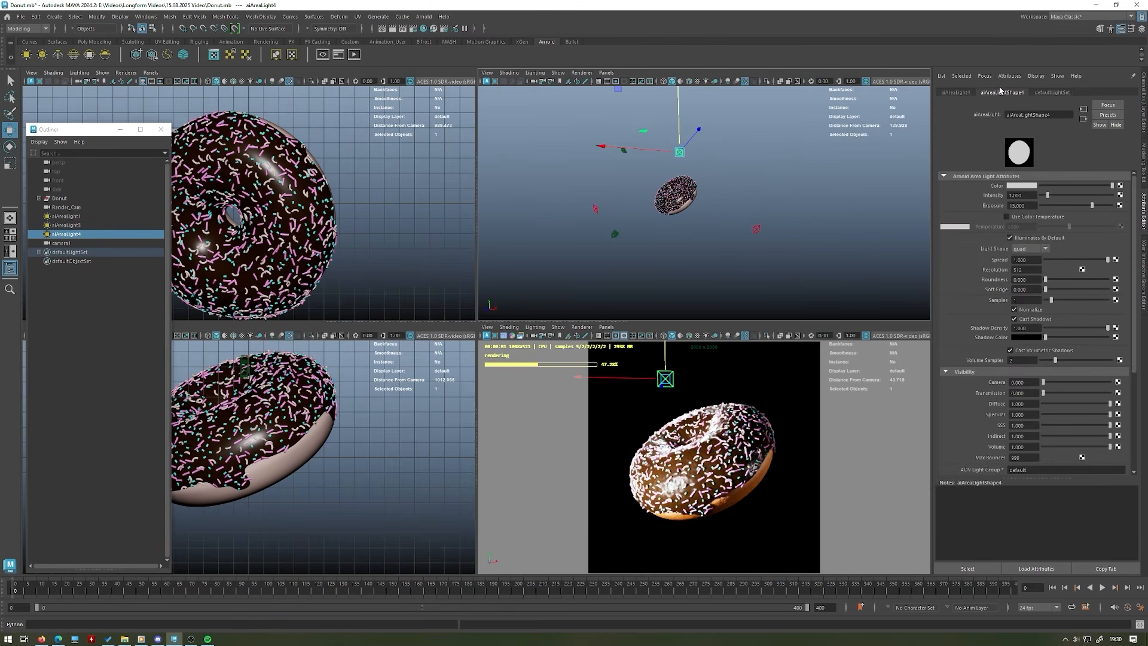
{"action": "double_click", "coordinate": [1023, 205]}
{"action": "type", "text": "15"}
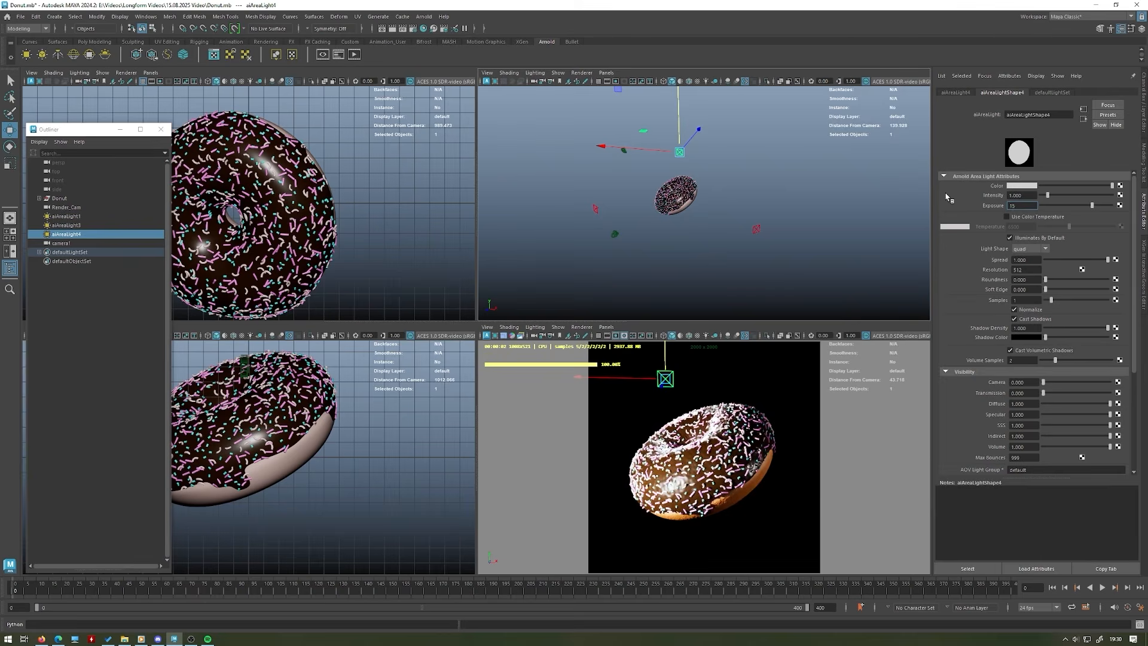
{"action": "key", "text": "Return"}
{"action": "left_click", "coordinate": [688, 260]}
{"action": "key", "text": "space"}
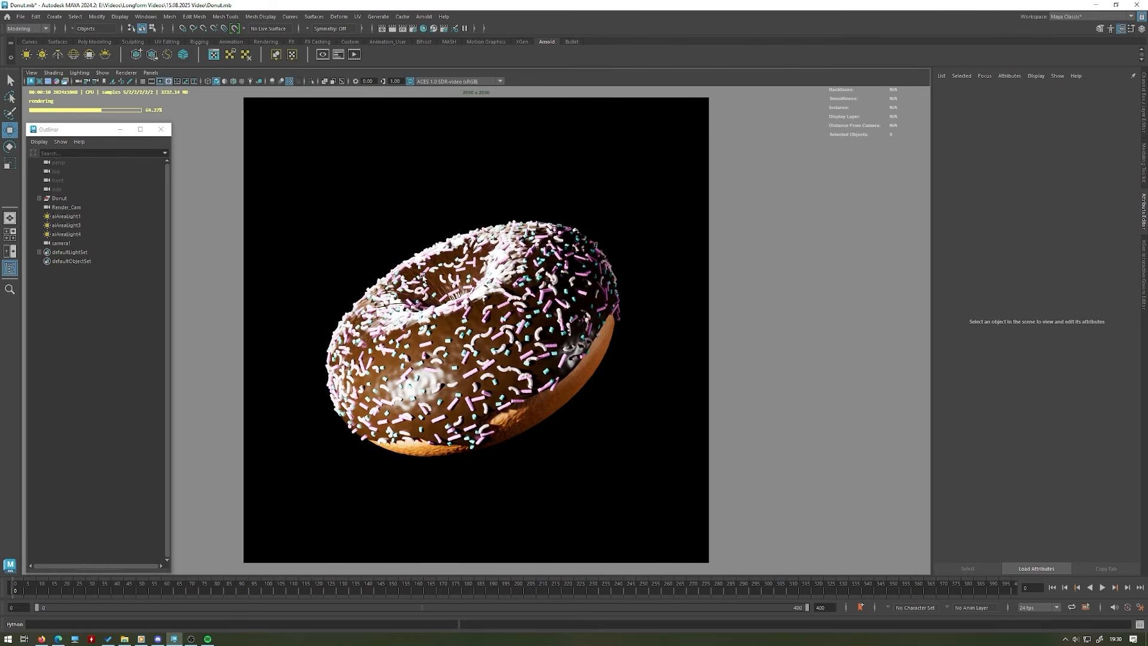
{"action": "middle_click_drag", "start_coordinate": [395, 196], "coordinate": [428, 187], "text": "alt"}
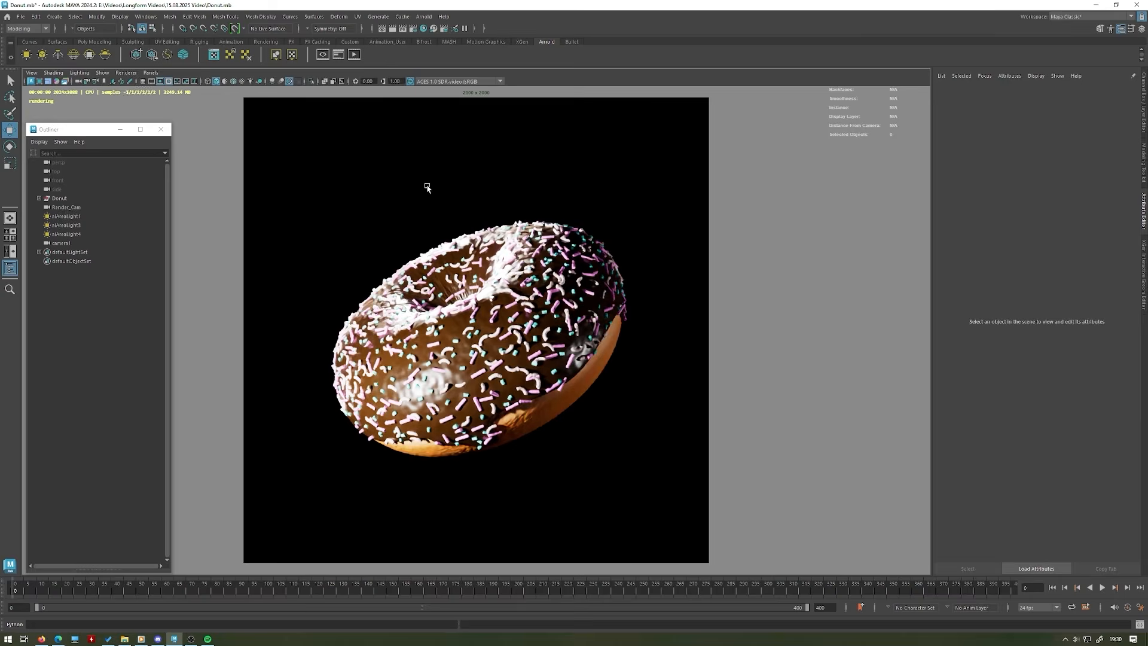
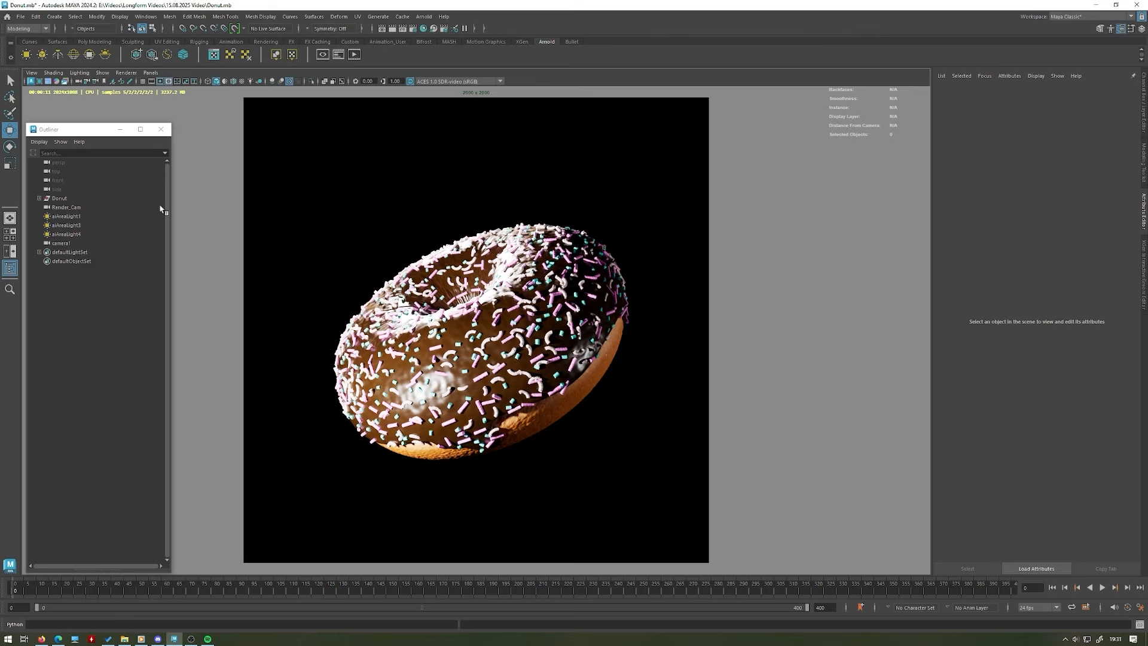
- Inspect the area lights' placement around the donut, return to the enlarged camera render and select aiAreaLight4
{"action": "key", "text": "space"}
{"action": "left_click_drag", "start_coordinate": [698, 198], "coordinate": [723, 214], "text": "alt"}
{"action": "right_click_drag", "start_coordinate": [724, 214], "coordinate": [734, 249], "text": "alt"}
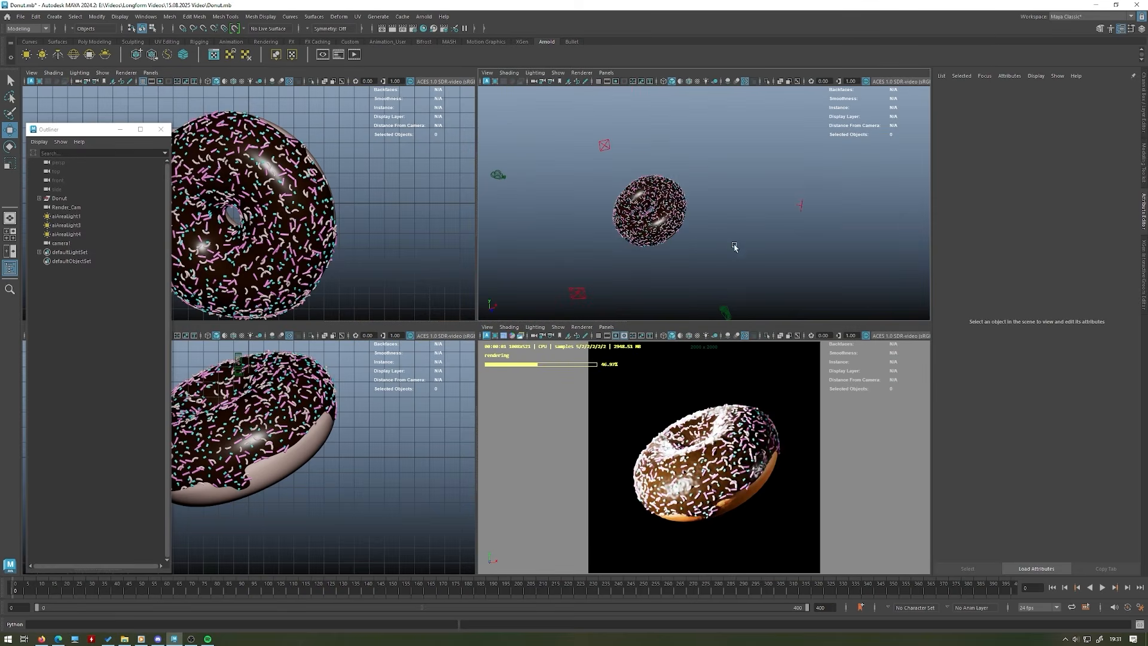
{"action": "left_click", "coordinate": [605, 145]}
{"action": "left_click_drag", "start_coordinate": [597, 118], "coordinate": [662, 106]}
{"action": "left_click", "coordinate": [688, 114]}
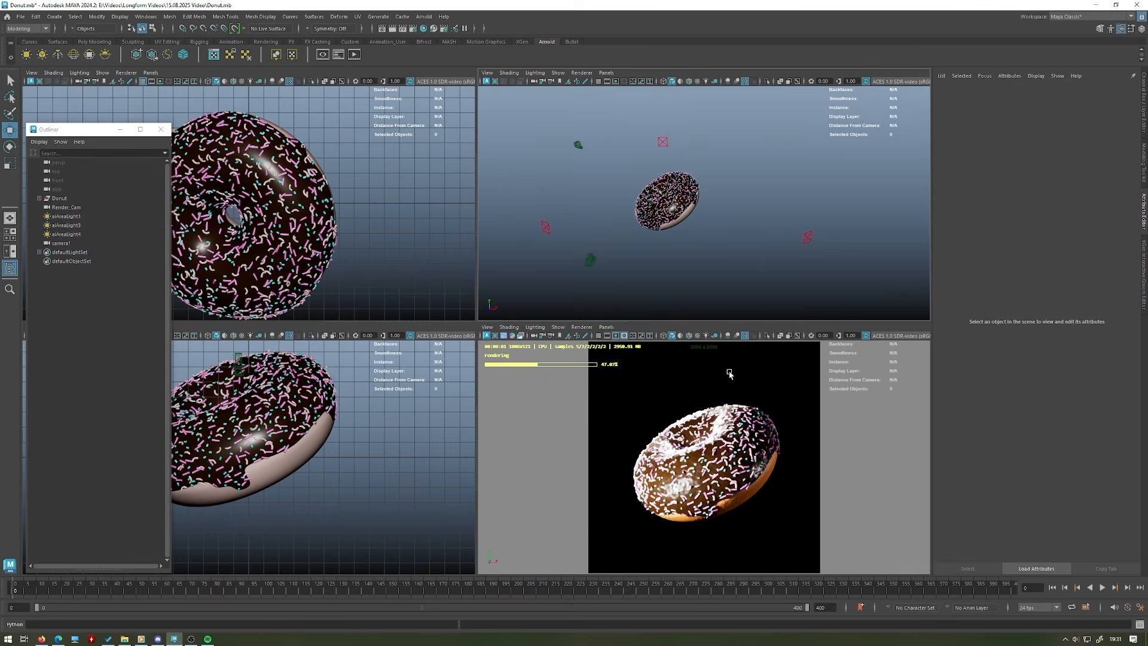
{"action": "key", "text": "space"}
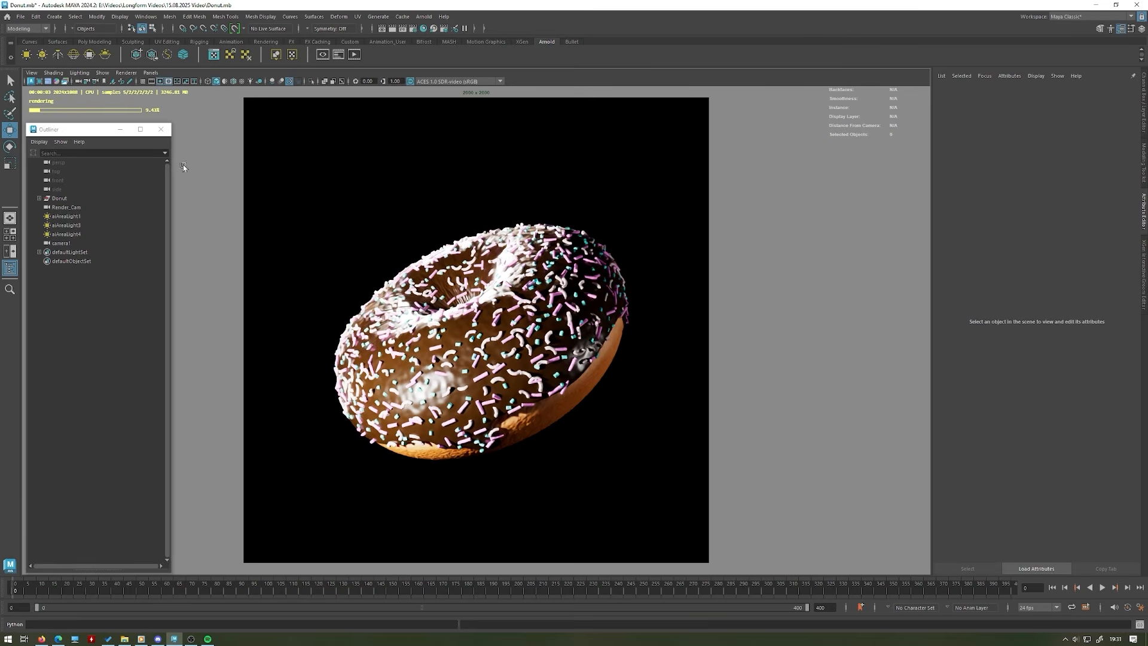
{"action": "left_click", "coordinate": [88, 234]}
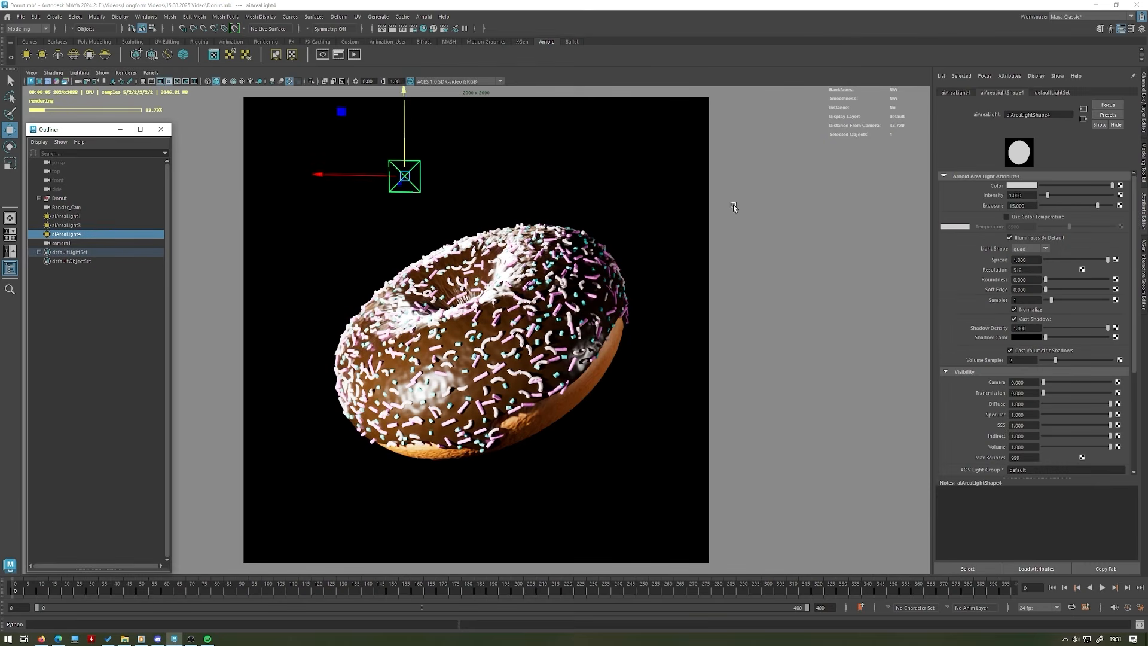
- Try an exposure of 8 on aiAreaLight1, check the camera render and undo the change
{"action": "left_click", "coordinate": [114, 225]}
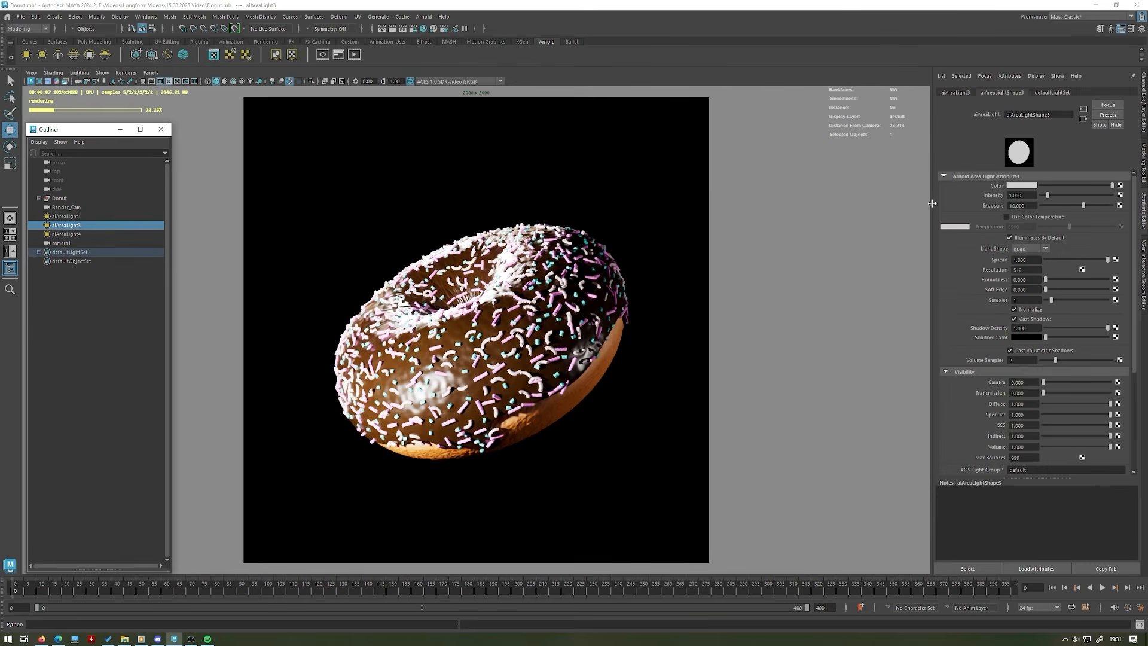
{"action": "left_click", "coordinate": [72, 217]}
{"action": "left_click", "coordinate": [1022, 205]}
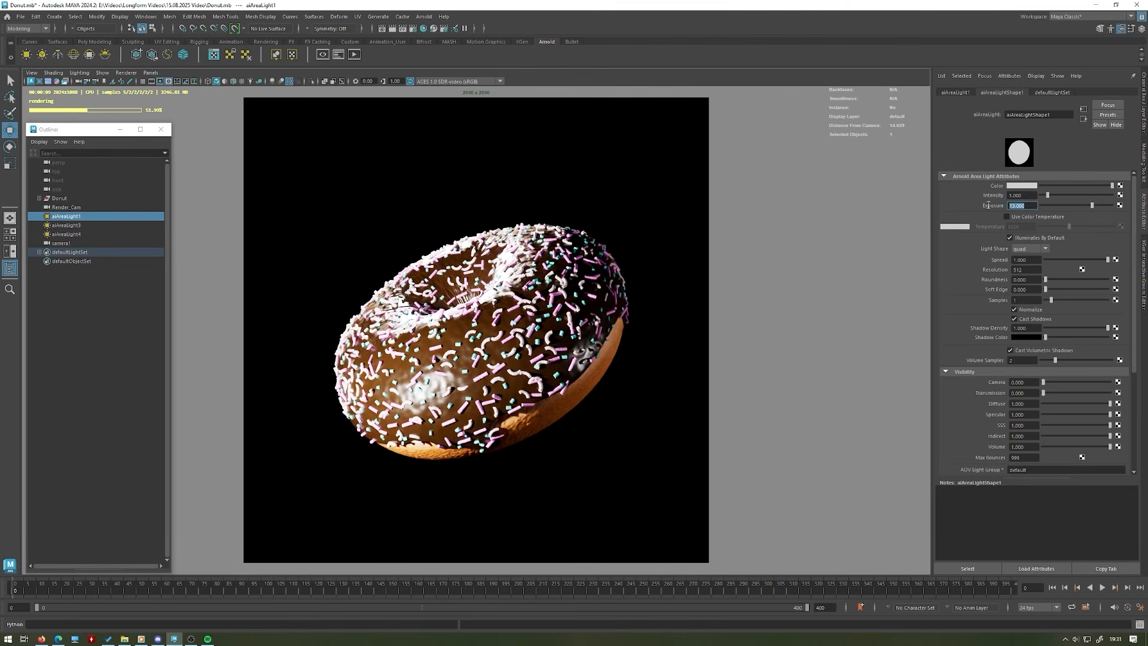
{"action": "type", "text": "8"}
{"action": "key", "text": "Return"}
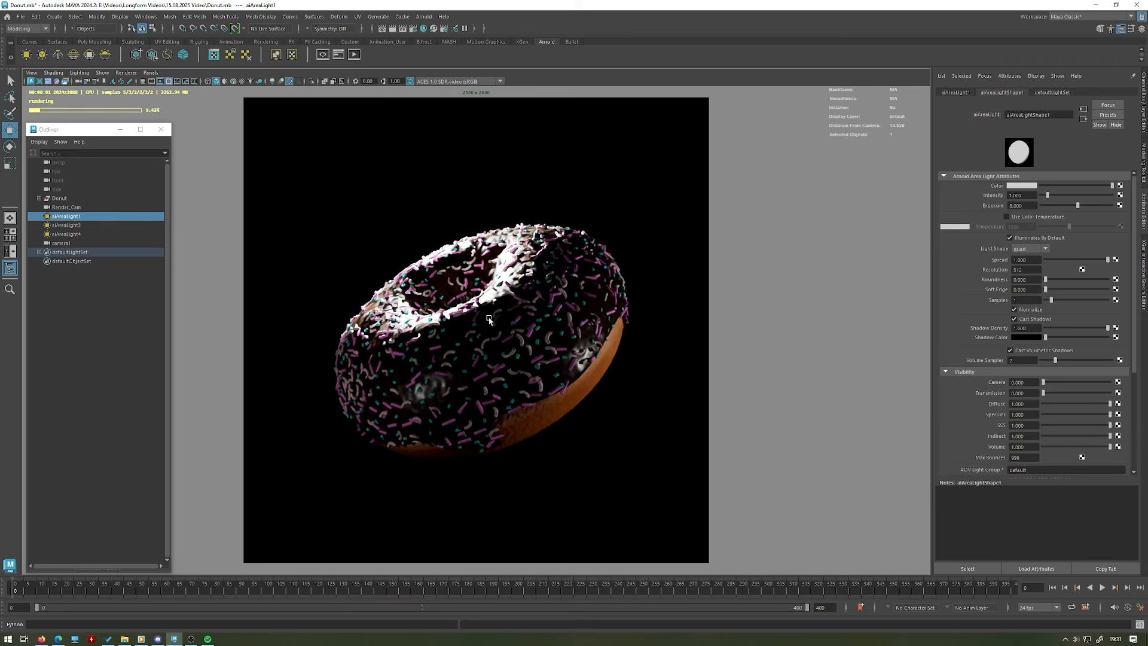
{"action": "key", "text": "ctrl+z"}
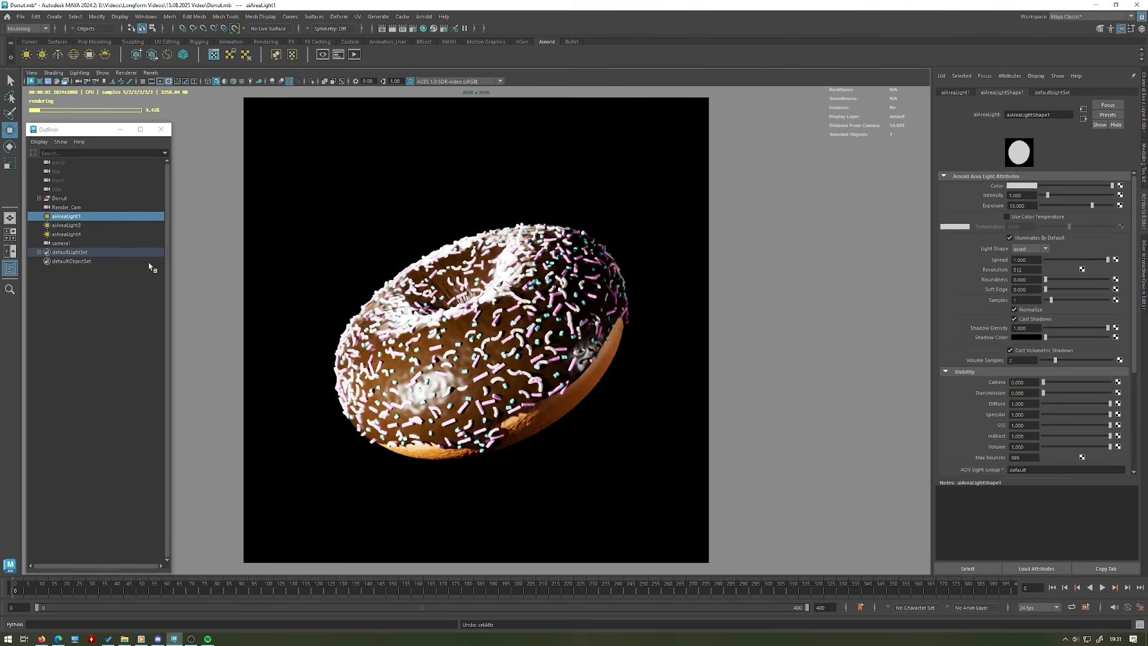
- Set aiAreaLight4's exposure to 20 and shift the light slightly closer to the donut in the camera view
{"action": "left_click", "coordinate": [78, 226]}
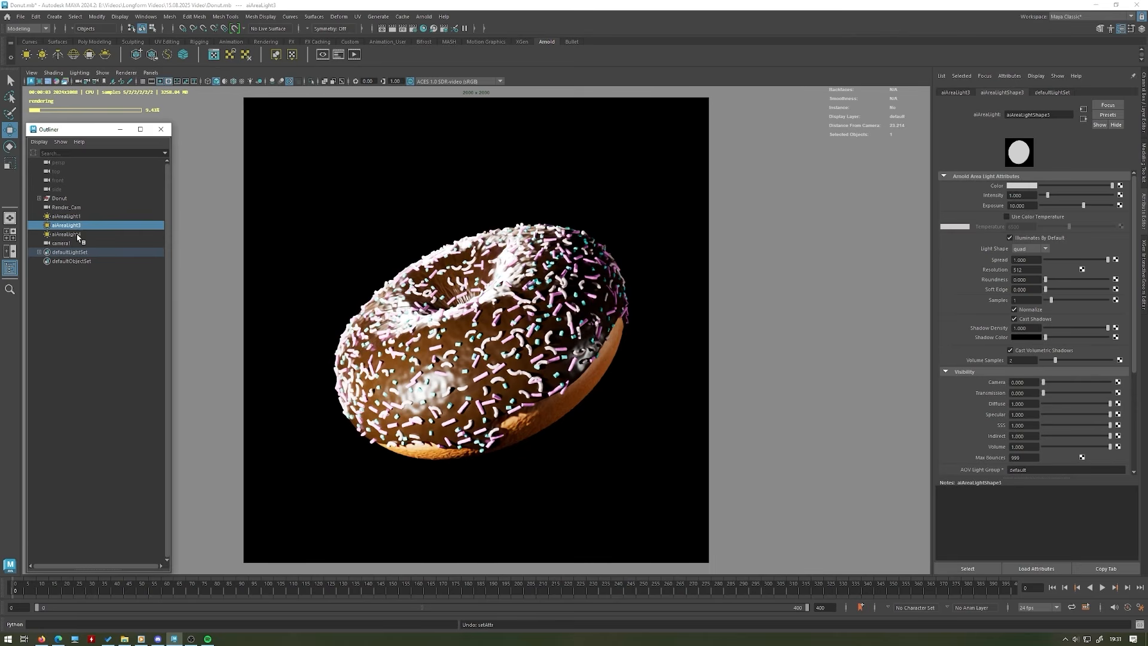
{"action": "left_click", "coordinate": [77, 235]}
{"action": "double_click", "coordinate": [1028, 205]}
{"action": "type", "text": "20"}
{"action": "key", "text": "Return"}
{"action": "middle_click_drag", "start_coordinate": [339, 113], "coordinate": [363, 138]}
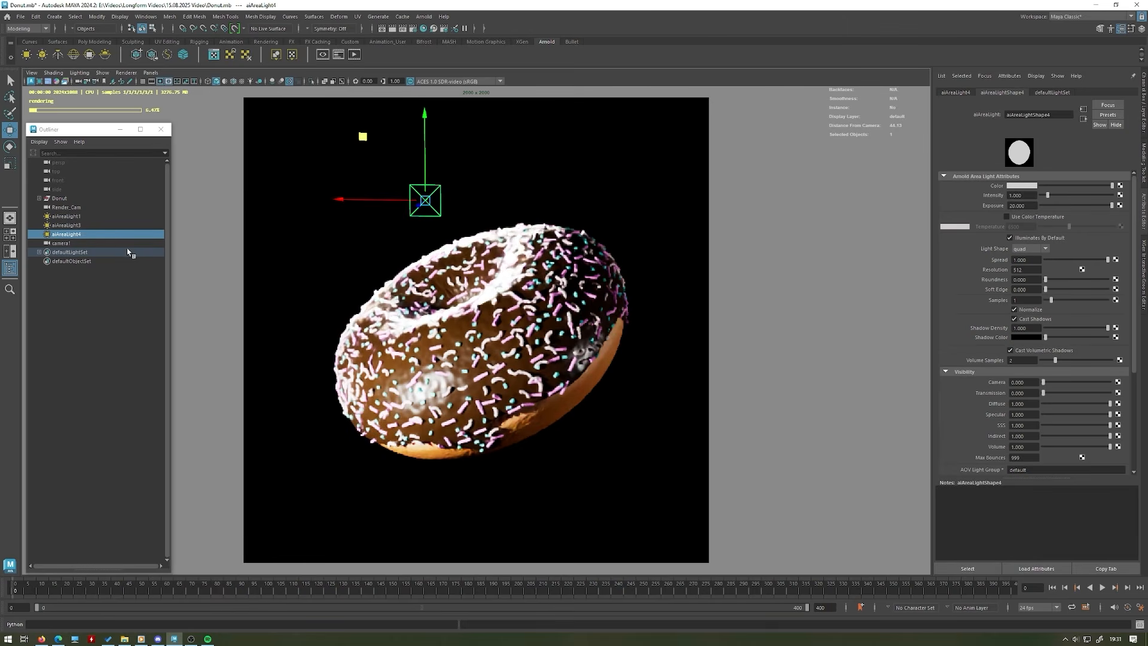
- Try an exposure of 5 on aiAreaLight1, compare the render and undo the change
{"action": "left_click", "coordinate": [90, 227]}
{"action": "left_click", "coordinate": [91, 218]}
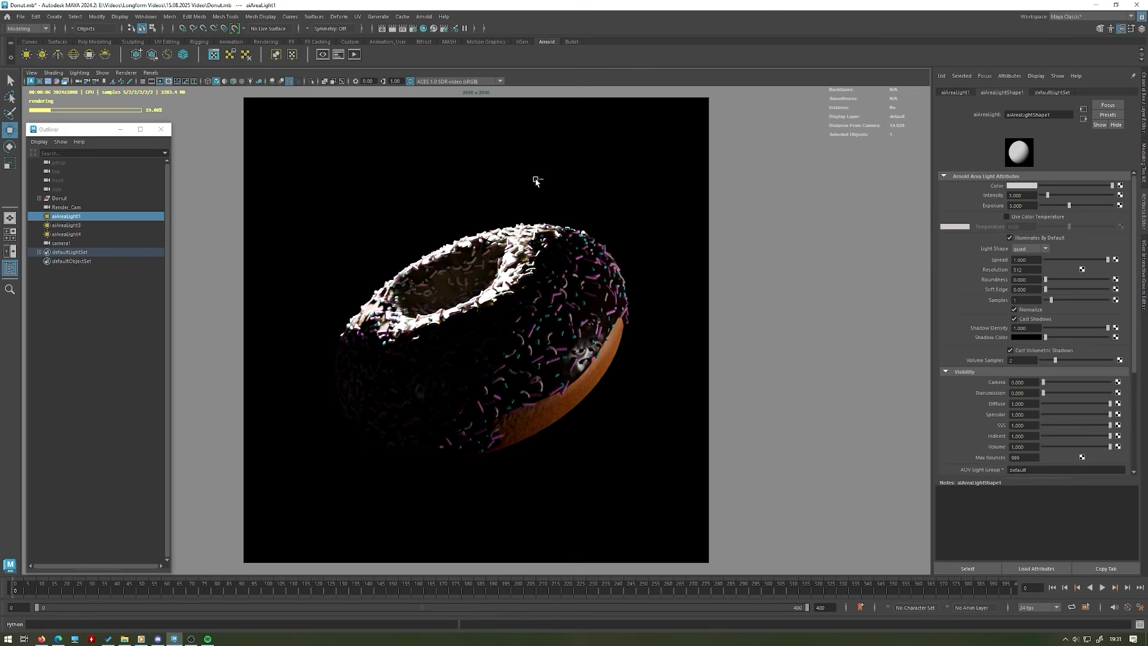
{"action": "key", "text": "ctrl+z"}
{"action": "key", "text": "ctrl+z"}
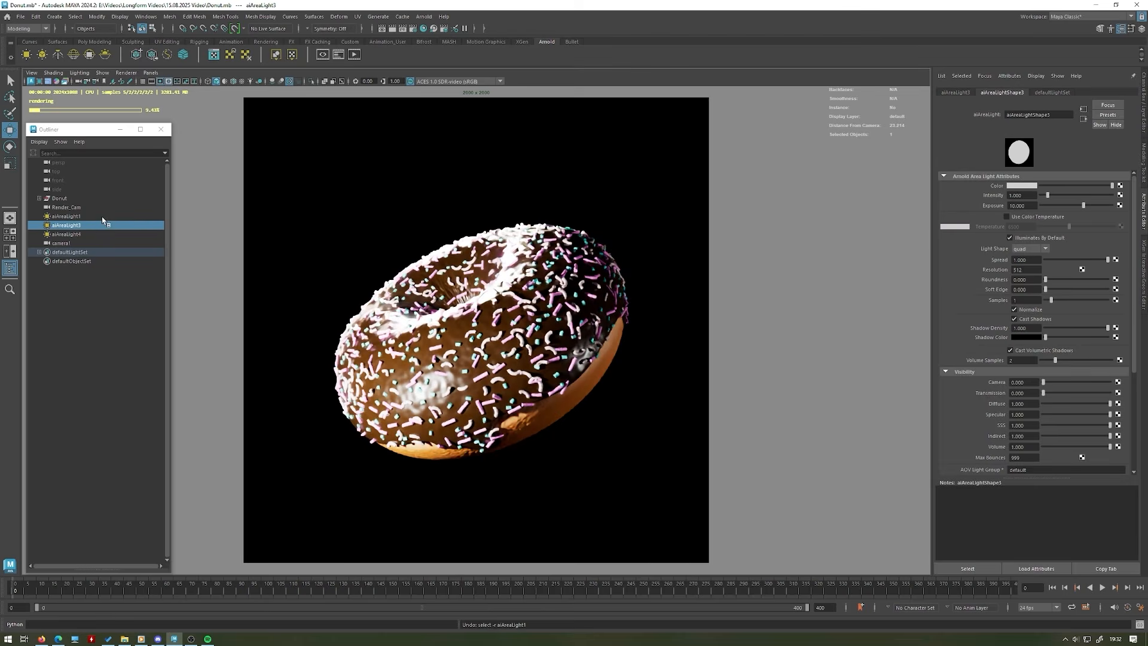
- Undo aiAreaLight4's last shift and exposure change
{"action": "left_click", "coordinate": [84, 225]}
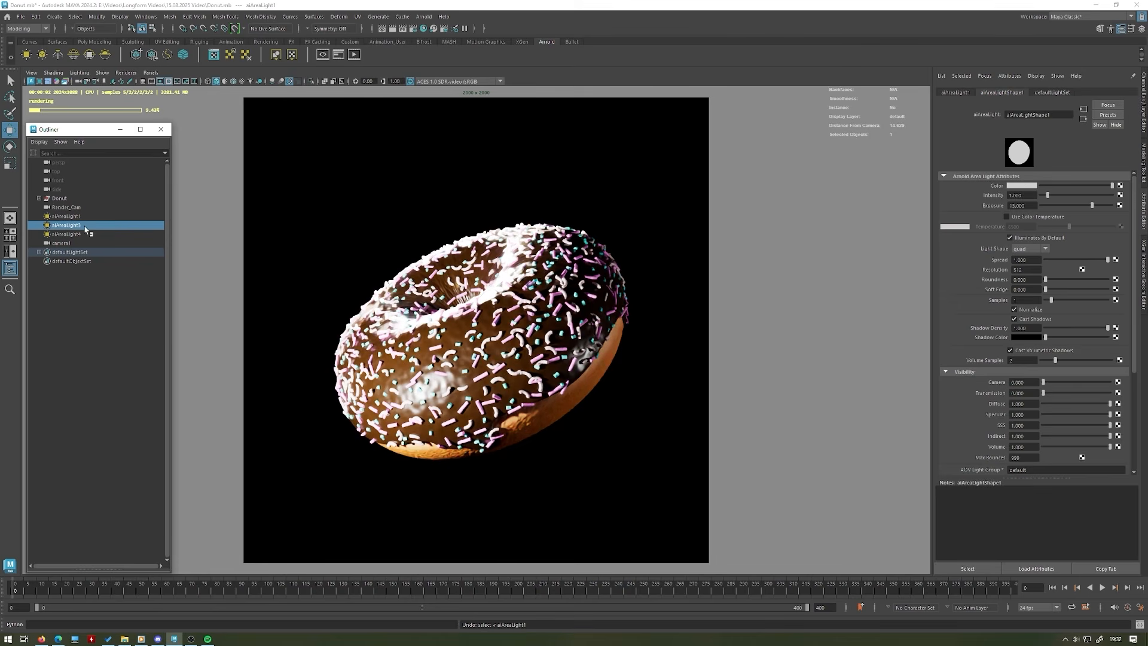
{"action": "left_click", "coordinate": [80, 234]}
{"action": "key", "text": "Left"}
{"action": "key", "text": "Left"}
{"action": "key", "text": "Right"}
{"action": "left_click", "coordinate": [65, 235]}
{"action": "left_click", "coordinate": [79, 227]}
{"action": "key", "text": "ctrl+z"}
{"action": "key", "text": "ctrl+z"}
{"action": "key", "text": "ctrl+z"}
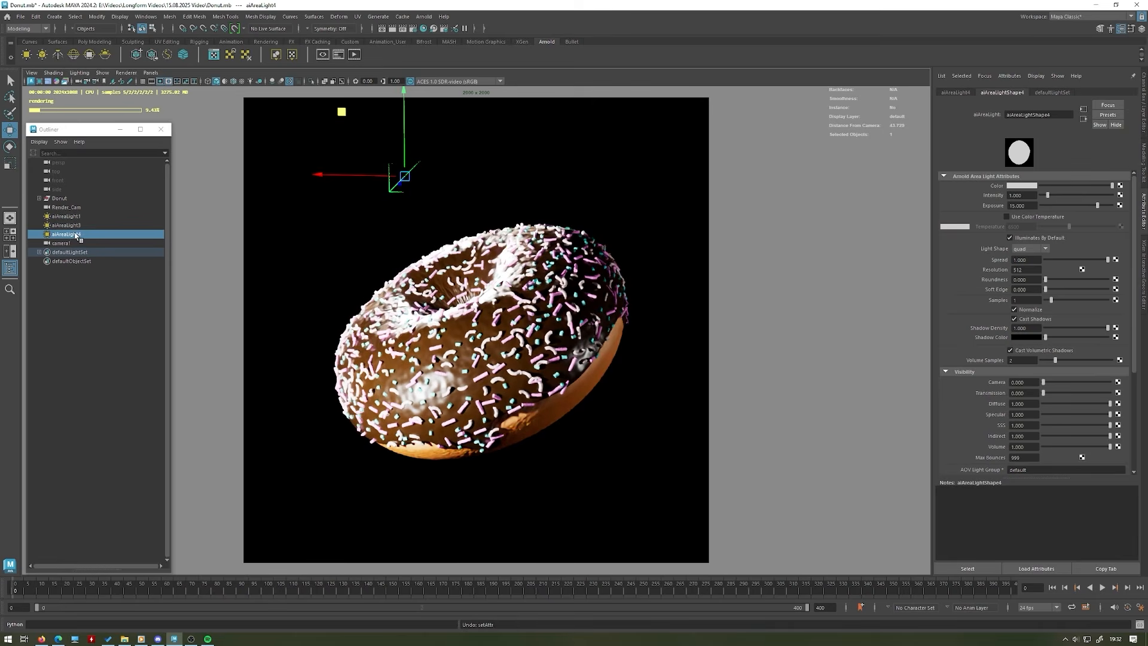
- Rename aiAreaLight4 as Rim_Light
{"action": "double_click", "coordinate": [75, 234]}
{"action": "type", "text": "Rim"}
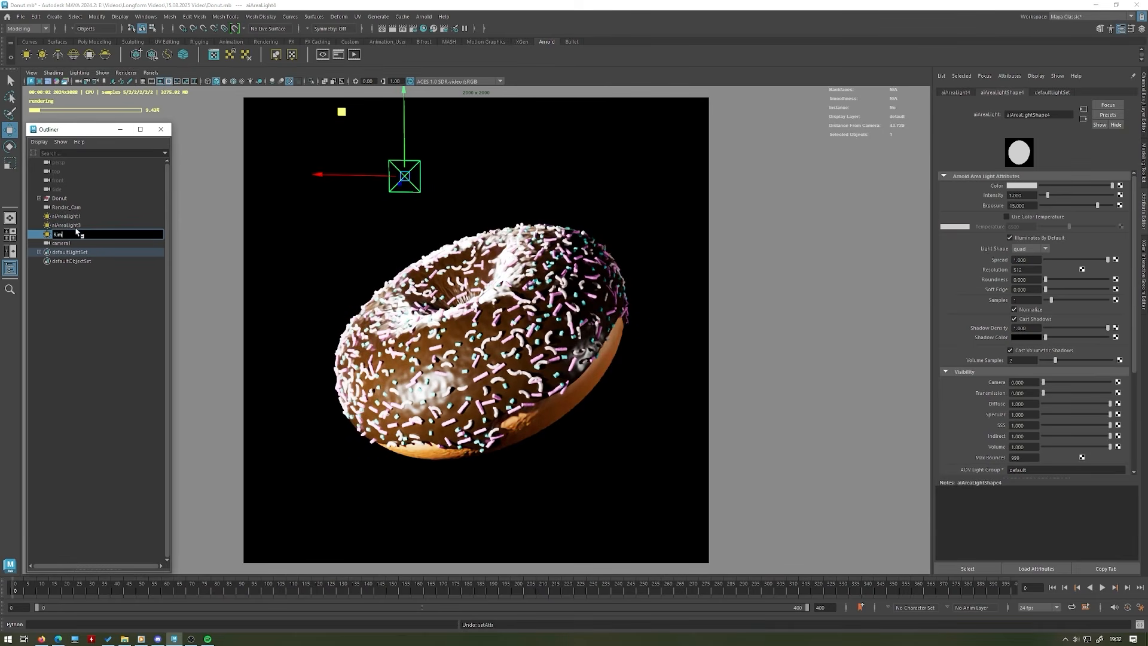
{"action": "type", "text": " Light"}
{"action": "key", "text": "Return"}
- Show the four-view layout to identify aiAreaLight3 and rename it as Fill_Light
{"action": "left_click", "coordinate": [66, 225]}
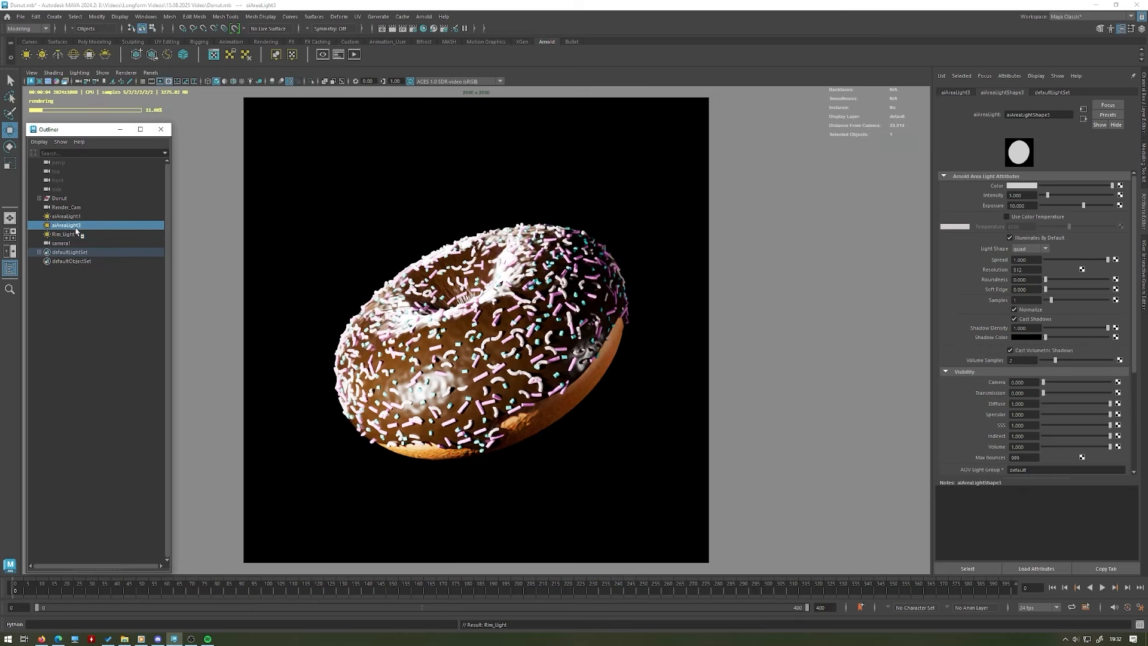
{"action": "key", "text": "space"}
{"action": "double_click", "coordinate": [133, 225]}
{"action": "type", "text": "F"}
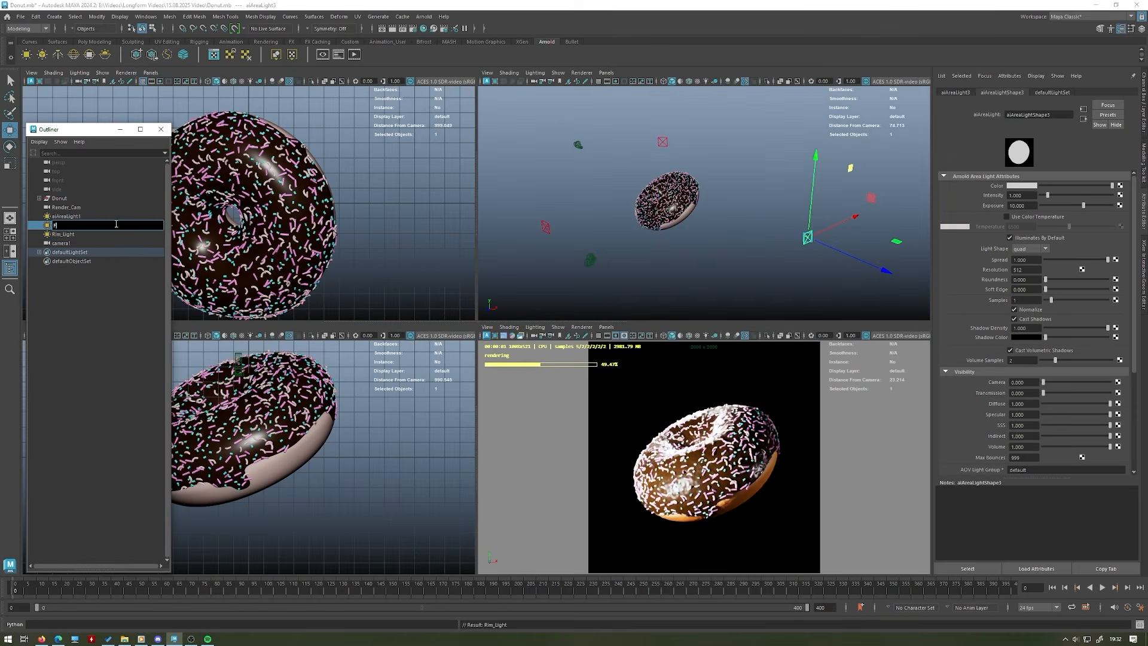
{"action": "type", "text": "ill Light"}
{"action": "key", "text": "Return"}
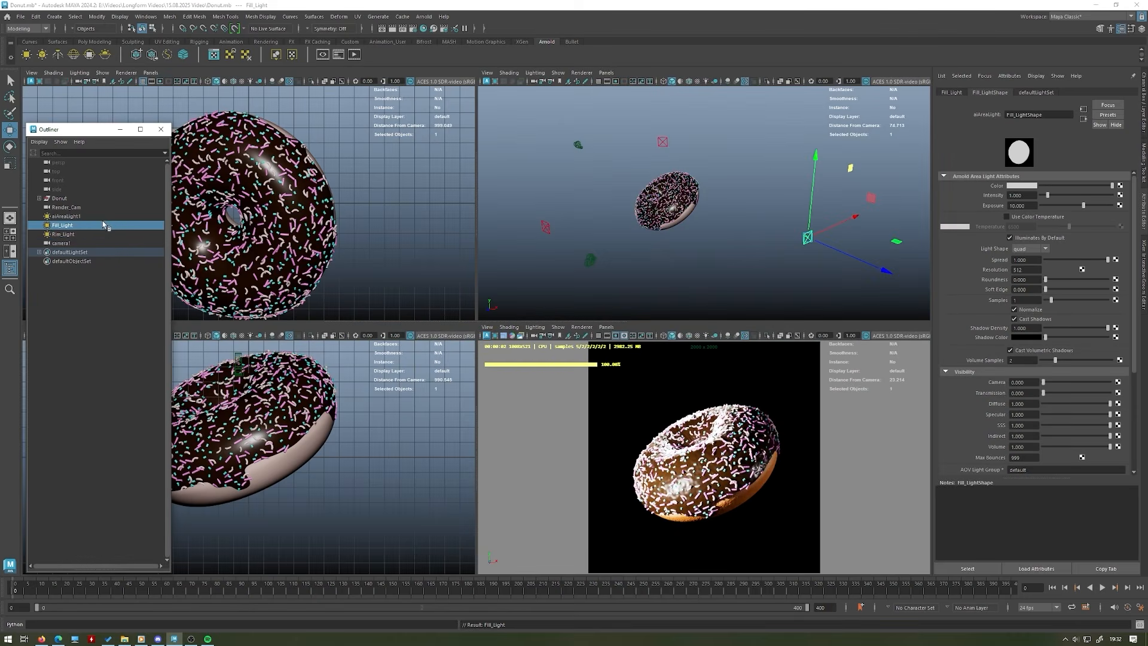
- Rename aiAreaLight1 as Key_Light, deselect it and enlarge the camera render again
{"action": "double_click", "coordinate": [100, 216]}
{"action": "type", "text": "Key L"}
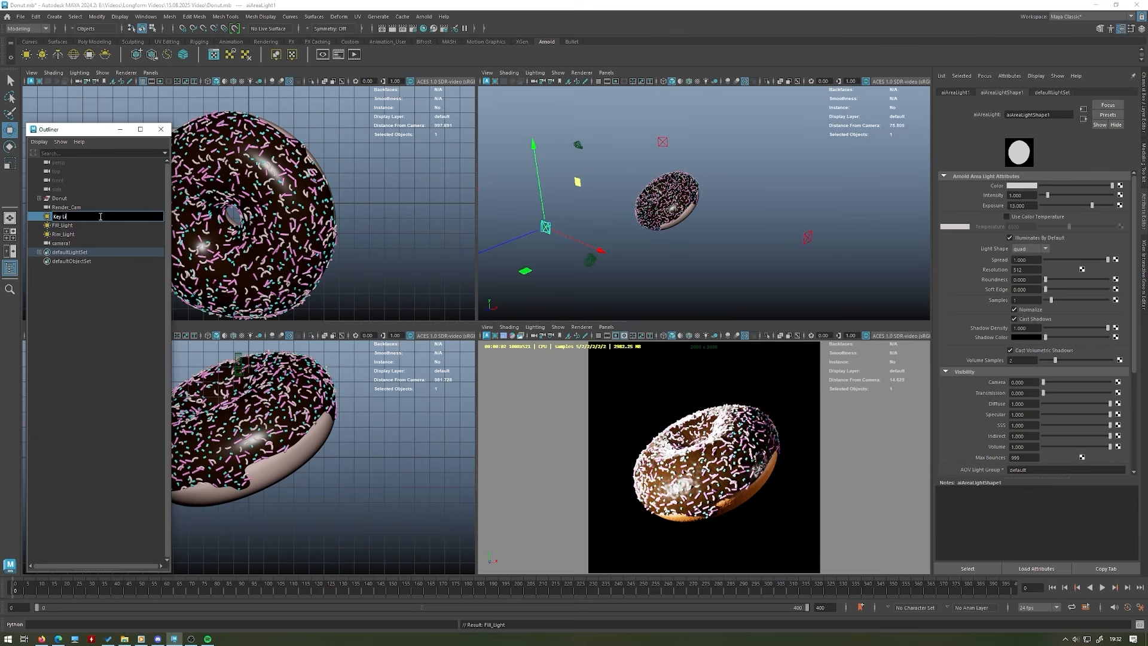
{"action": "type", "text": "ight"}
{"action": "key", "text": "Return"}
{"action": "left_click", "coordinate": [666, 153]}
{"action": "key", "text": "space"}
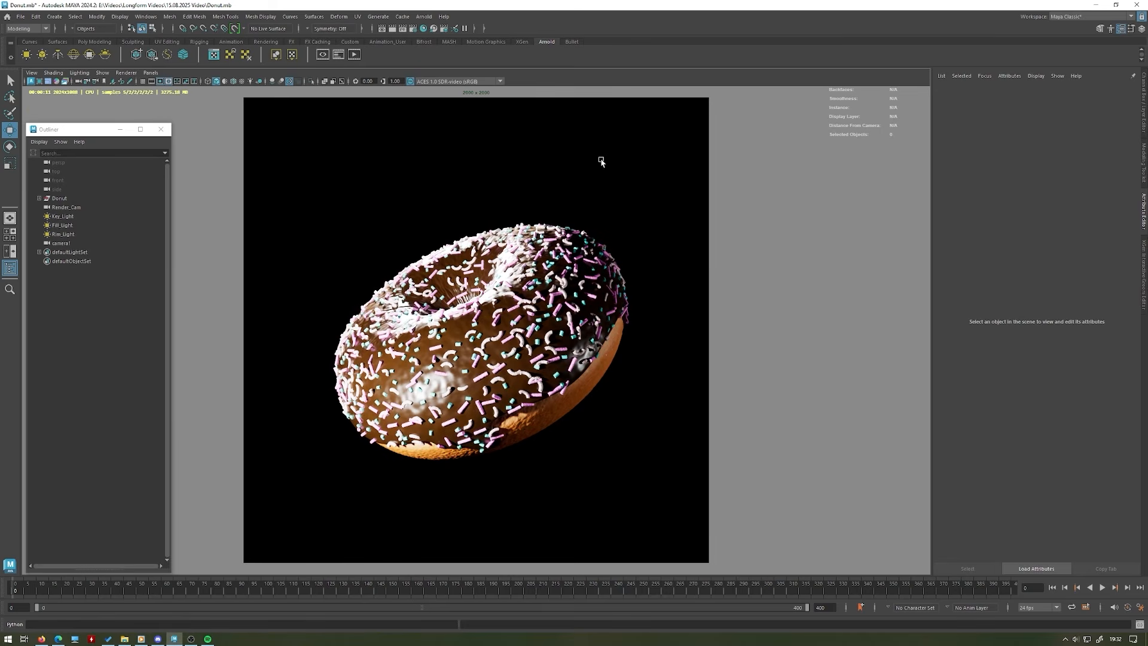
- Set Max Bounces to 10 for both Key_Light and Fill_Light
{"action": "left_click", "coordinate": [104, 218]}
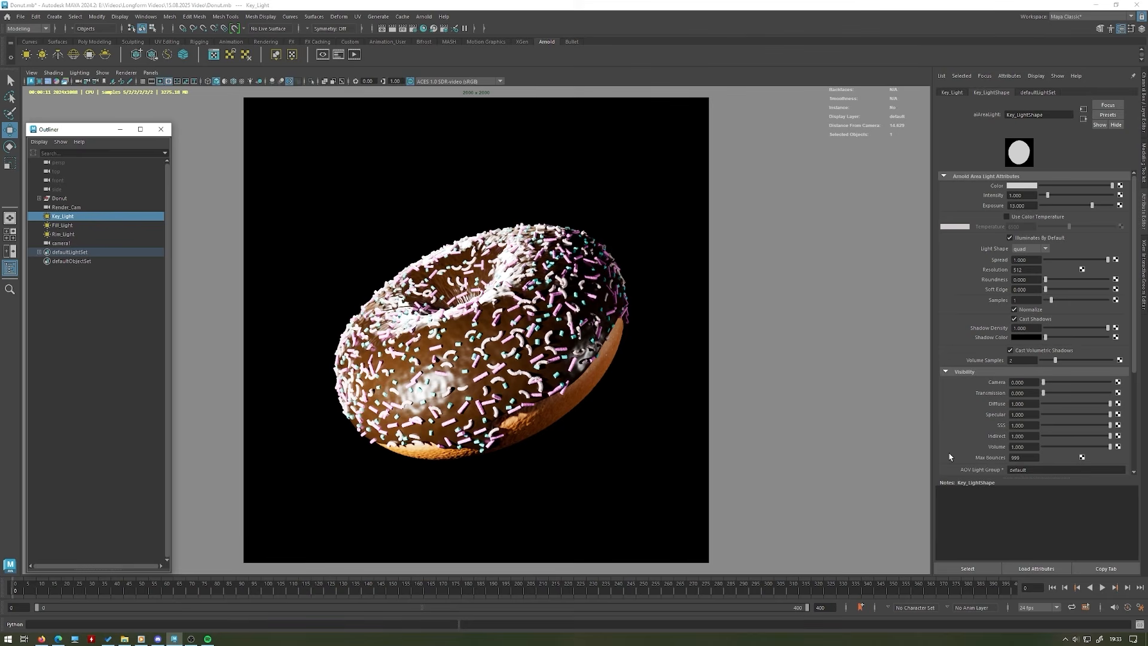
{"action": "left_click_drag", "start_coordinate": [1020, 460], "coordinate": [992, 460]}
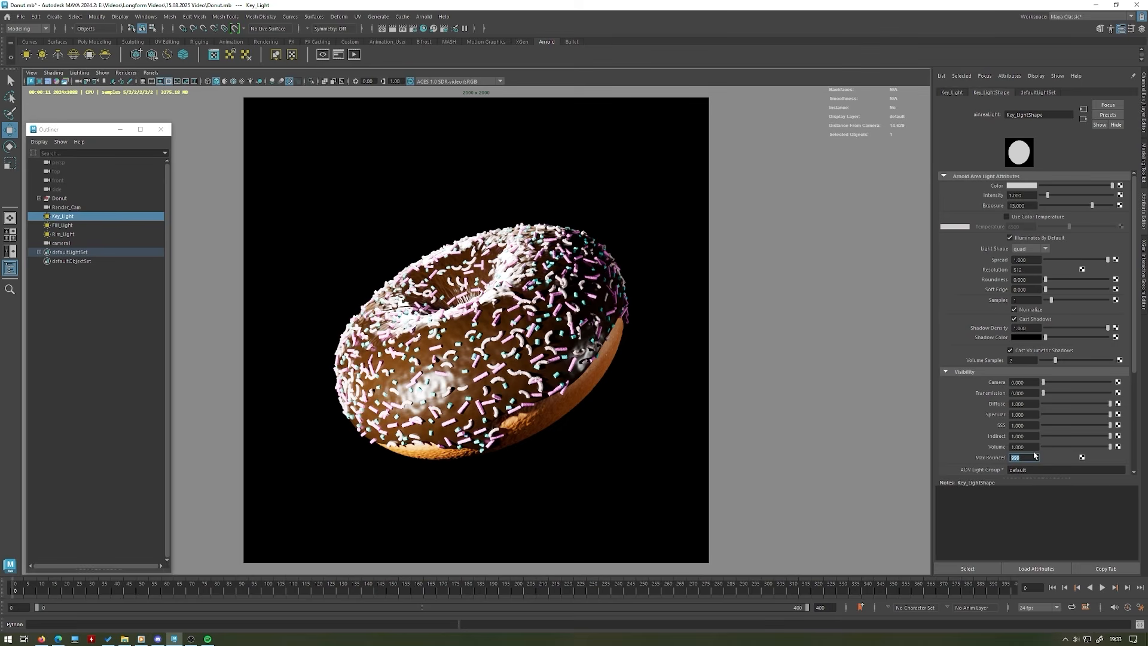
{"action": "type", "text": "10"}
{"action": "key", "text": "Return"}
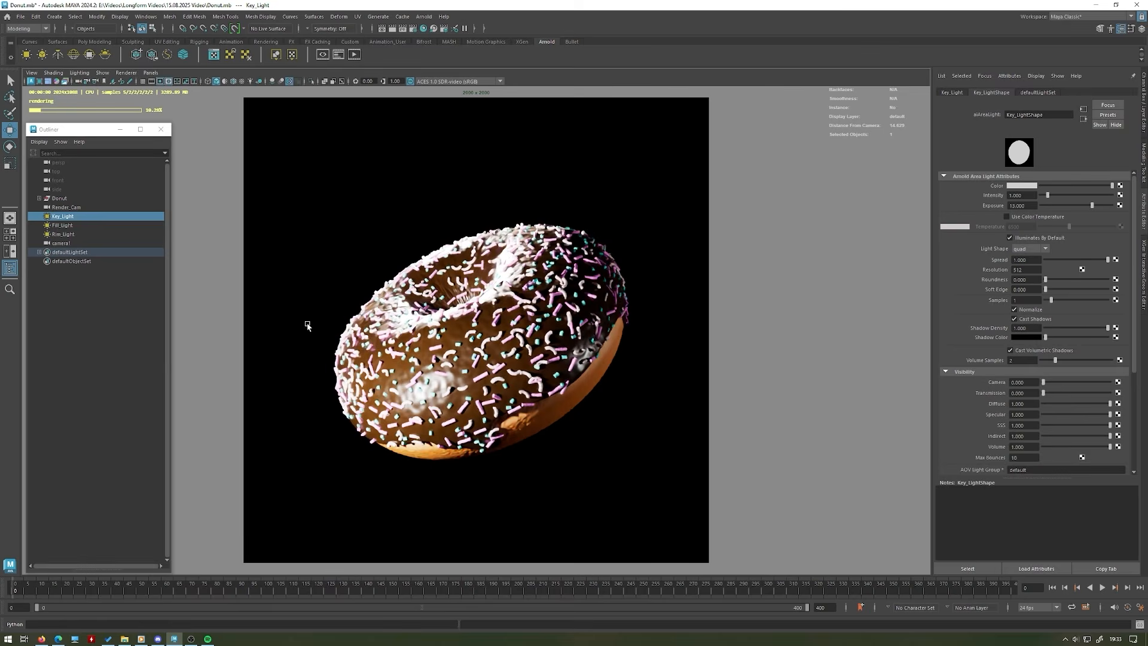
{"action": "left_click", "coordinate": [99, 226]}
{"action": "double_click", "coordinate": [1031, 455]}
{"action": "type", "text": "10"}
{"action": "key", "text": "Return"}
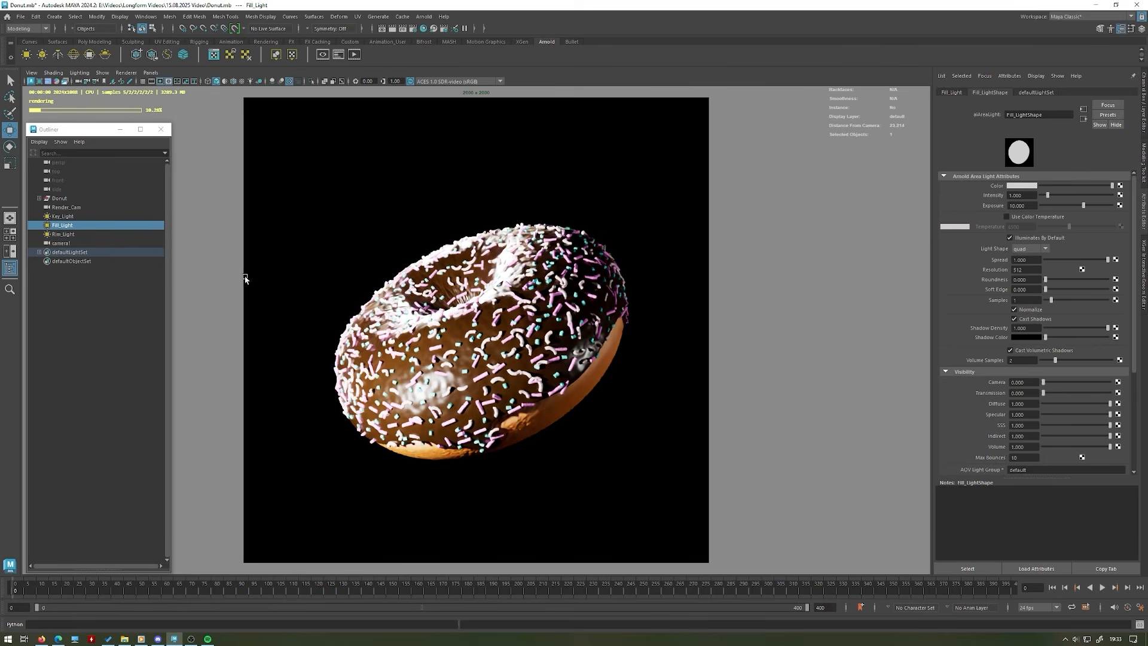
- Lower Rim_Light's Max Bounces in line with the other two lights and deselect it
{"action": "left_click", "coordinate": [67, 235]}
{"action": "double_click", "coordinate": [1026, 457]}
{"action": "type", "text": "1"}
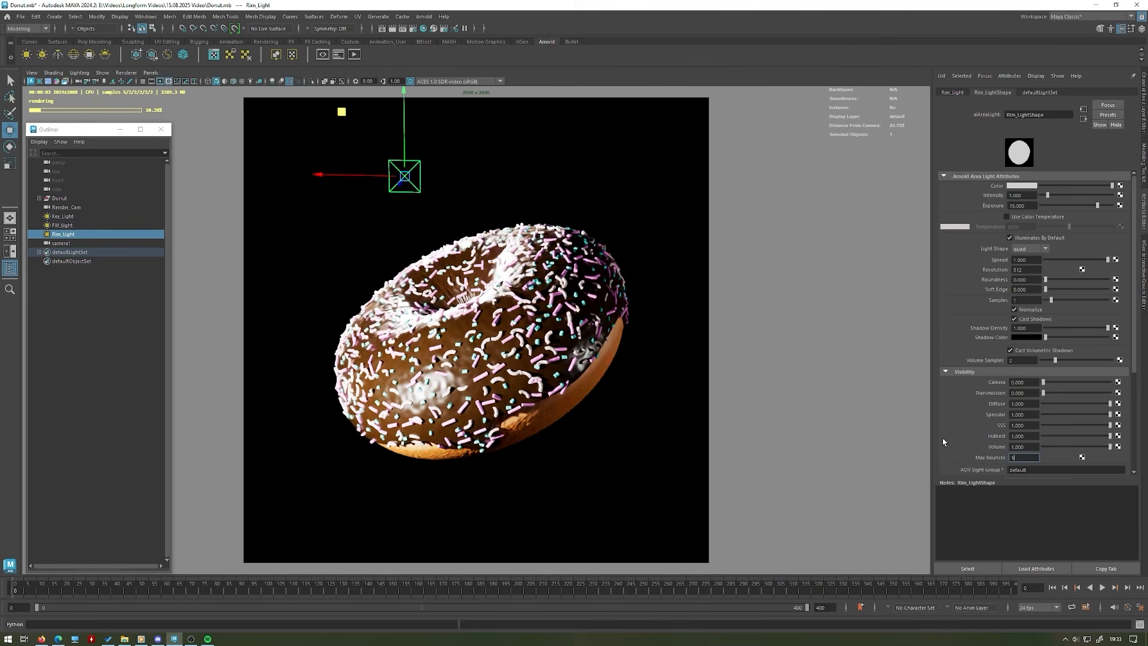
{"action": "key", "text": "Return"}
{"action": "left_click", "coordinate": [525, 152]}
- Switch the camera view's renderer to Viewport 2.0 and open the render settings beside the donut
{"action": "left_click", "coordinate": [126, 73]}
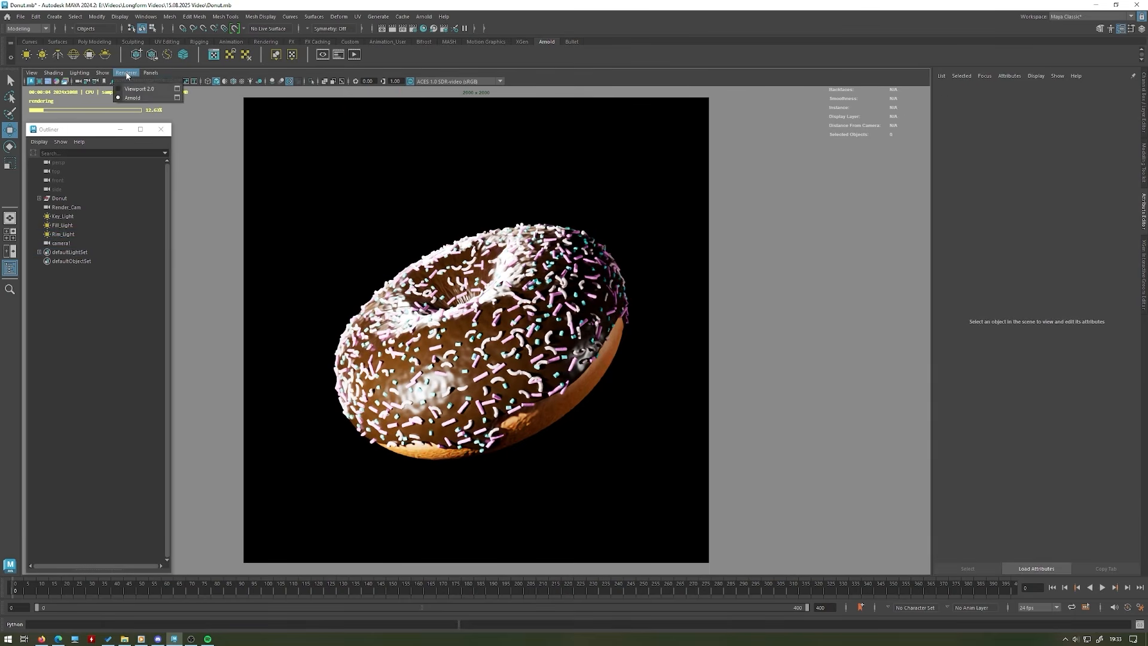
{"action": "left_click", "coordinate": [145, 91]}
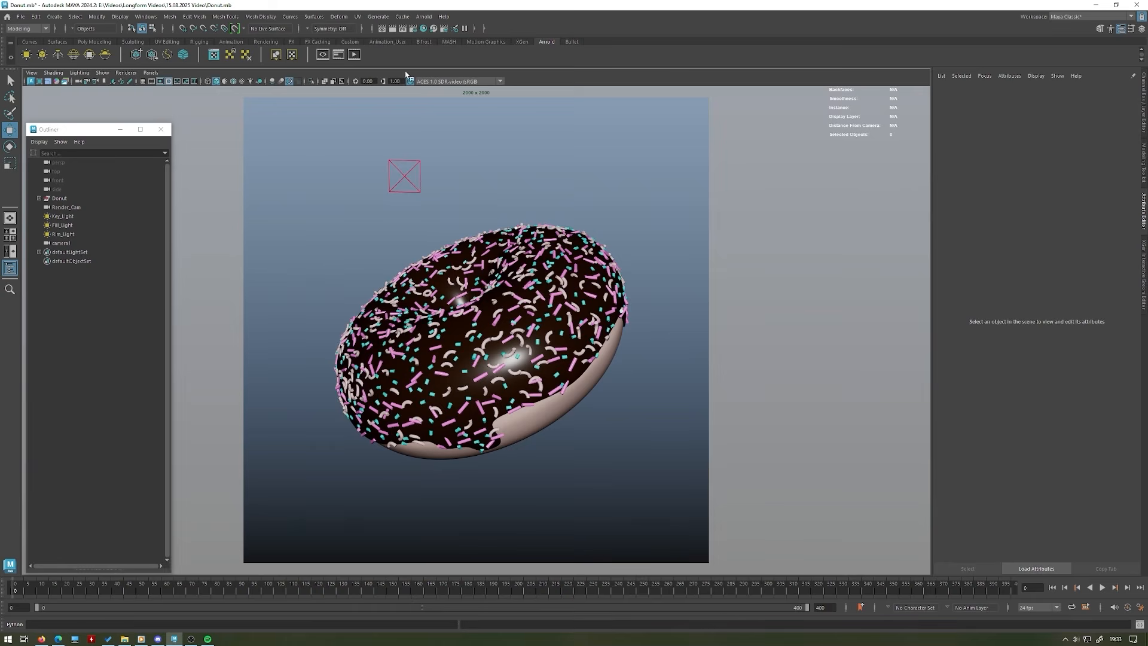
{"action": "left_click", "coordinate": [414, 30]}
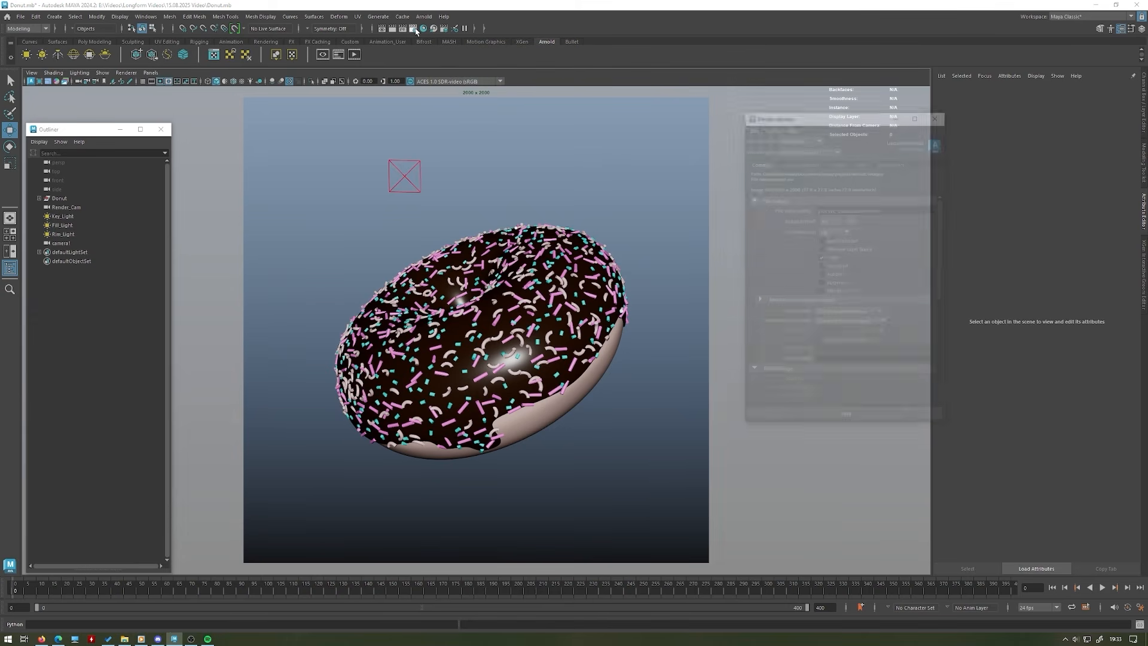
{"action": "left_click_drag", "start_coordinate": [843, 115], "coordinate": [674, 95]}
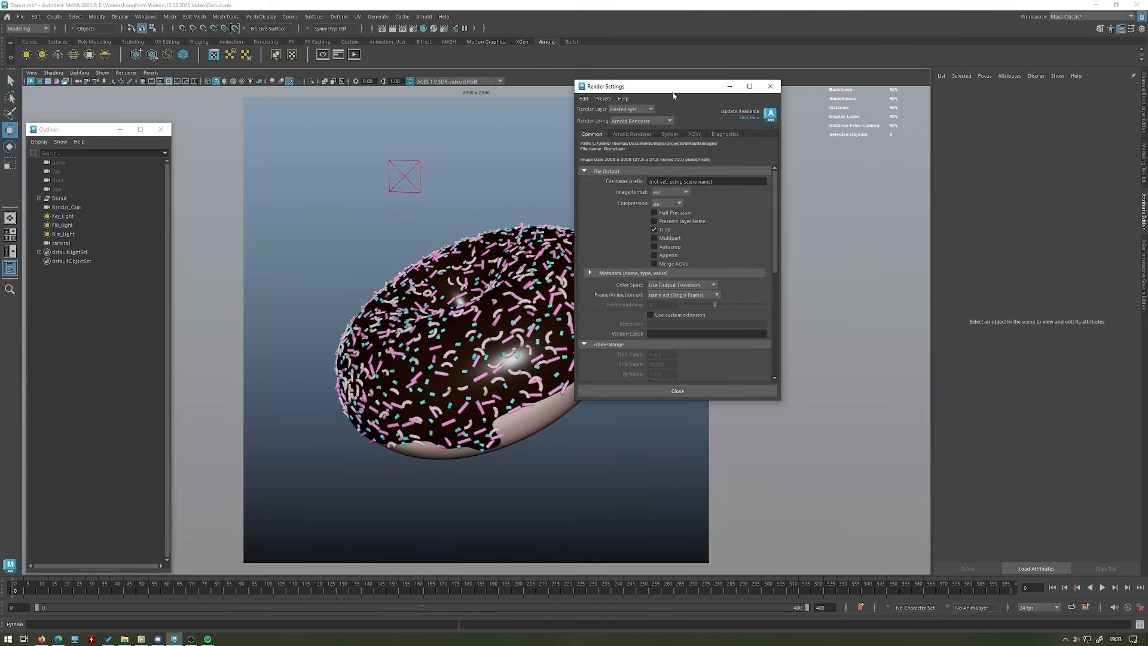
- Choose Render_Cam as the renderable camera in the common render settings
{"action": "scroll", "coordinate": [726, 256], "scroll_direction": "down", "scroll_amount": 10}
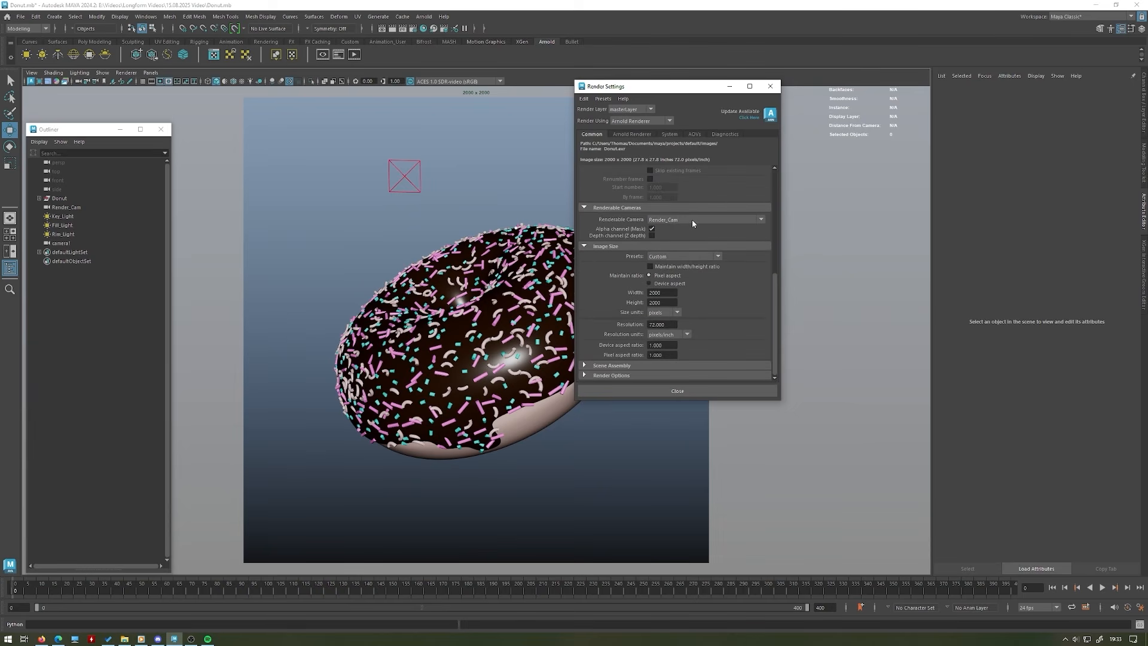
{"action": "left_click", "coordinate": [692, 220]}
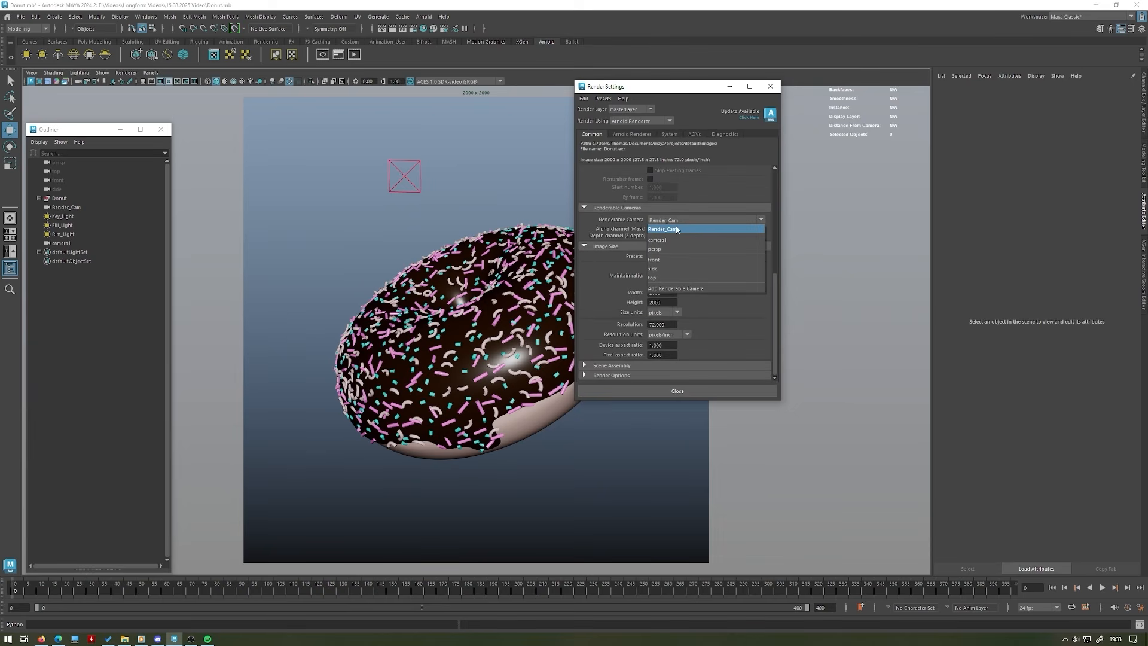
{"action": "left_click", "coordinate": [677, 230]}
{"action": "left_click", "coordinate": [688, 221]}
{"action": "left_click", "coordinate": [664, 229]}
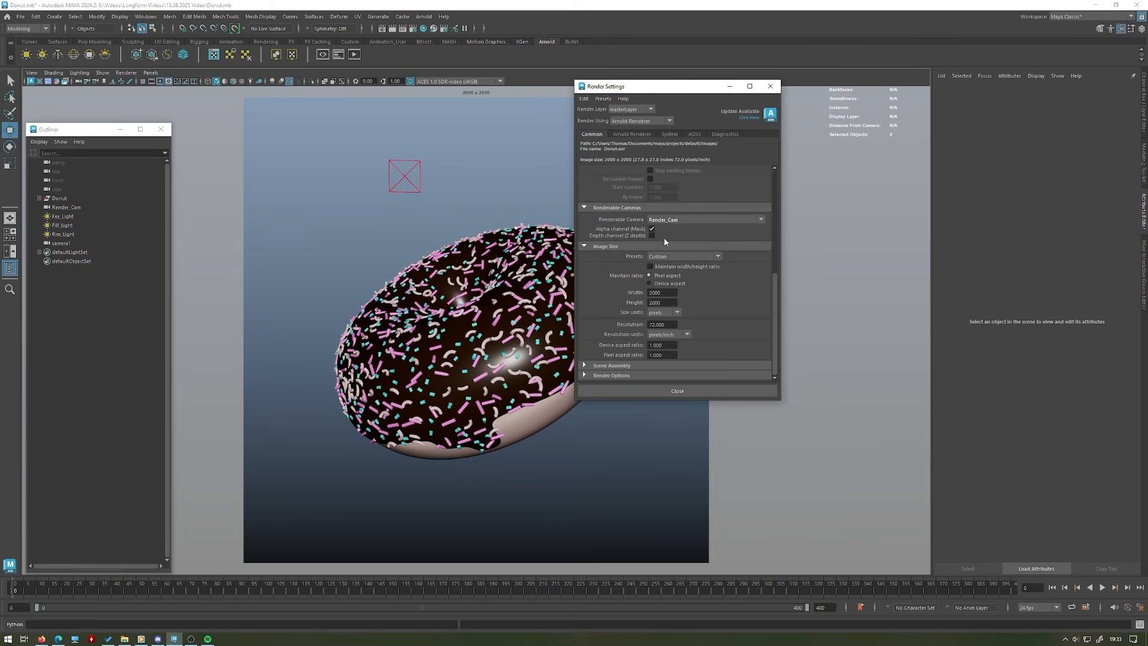
- Set the render image size to the HD_1080 preset
{"action": "left_click", "coordinate": [675, 258]}
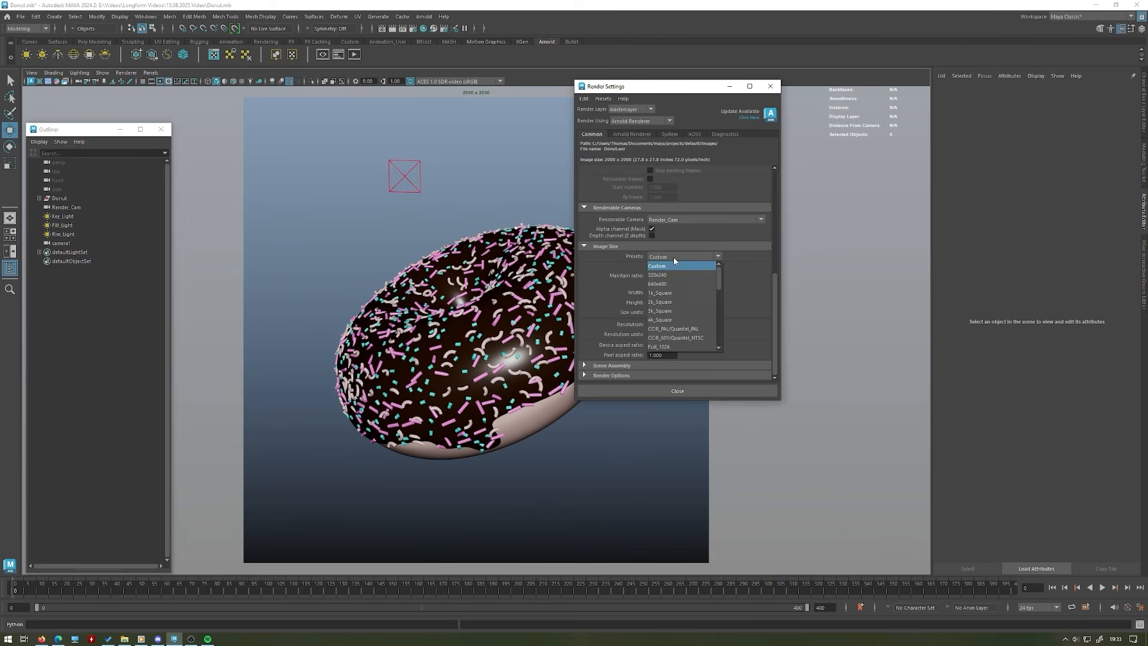
{"action": "left_click", "coordinate": [741, 282]}
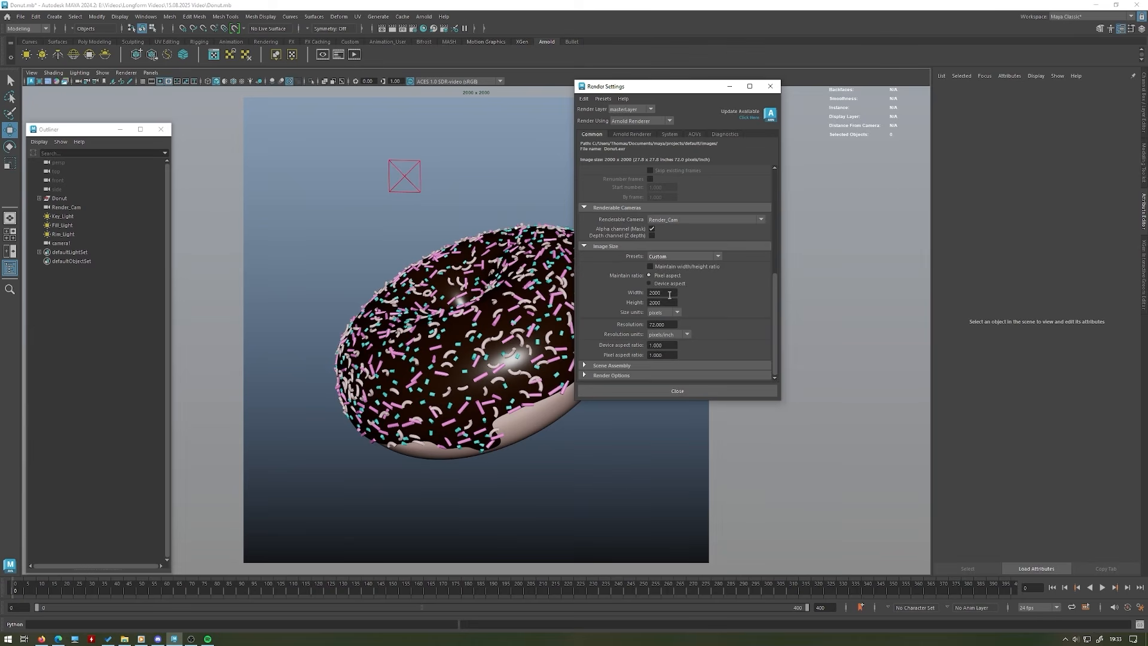
{"action": "left_click", "coordinate": [691, 253]}
{"action": "scroll", "coordinate": [690, 303], "scroll_direction": "down", "scroll_amount": 2}
{"action": "left_click", "coordinate": [690, 303]}
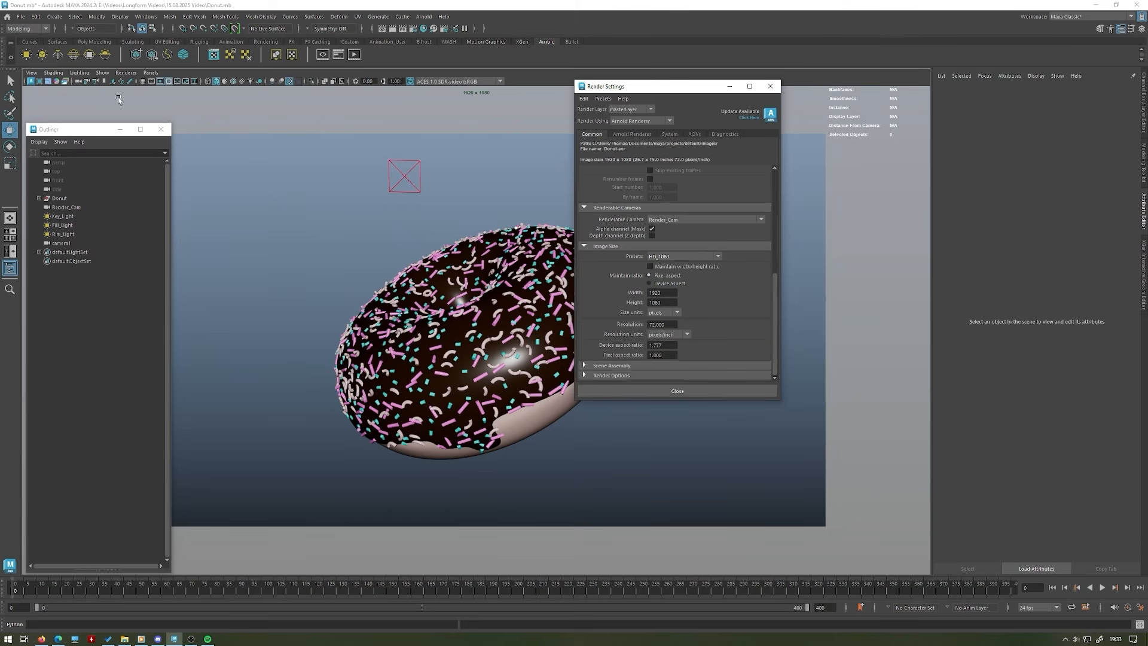
- Move the Outliner aside, minimize the render settings and adjust the camera angle on the donut slightly
{"action": "left_click_drag", "start_coordinate": [90, 129], "coordinate": [73, 177]}
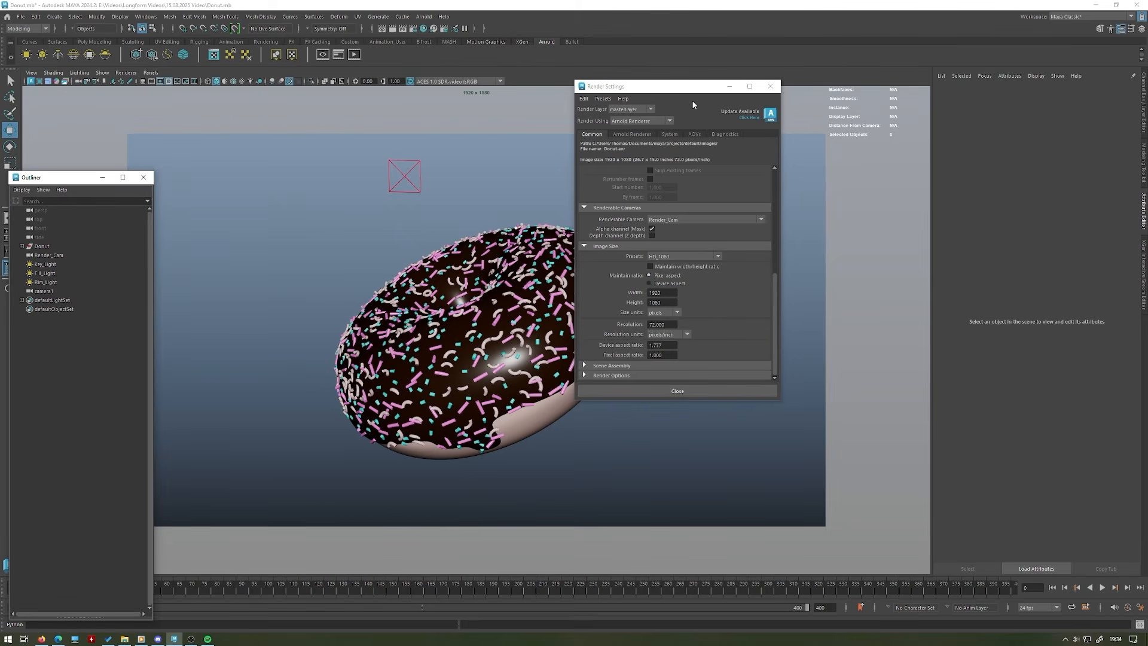
{"action": "left_click", "coordinate": [729, 86]}
{"action": "left_click_drag", "start_coordinate": [628, 251], "coordinate": [558, 224], "text": "alt"}
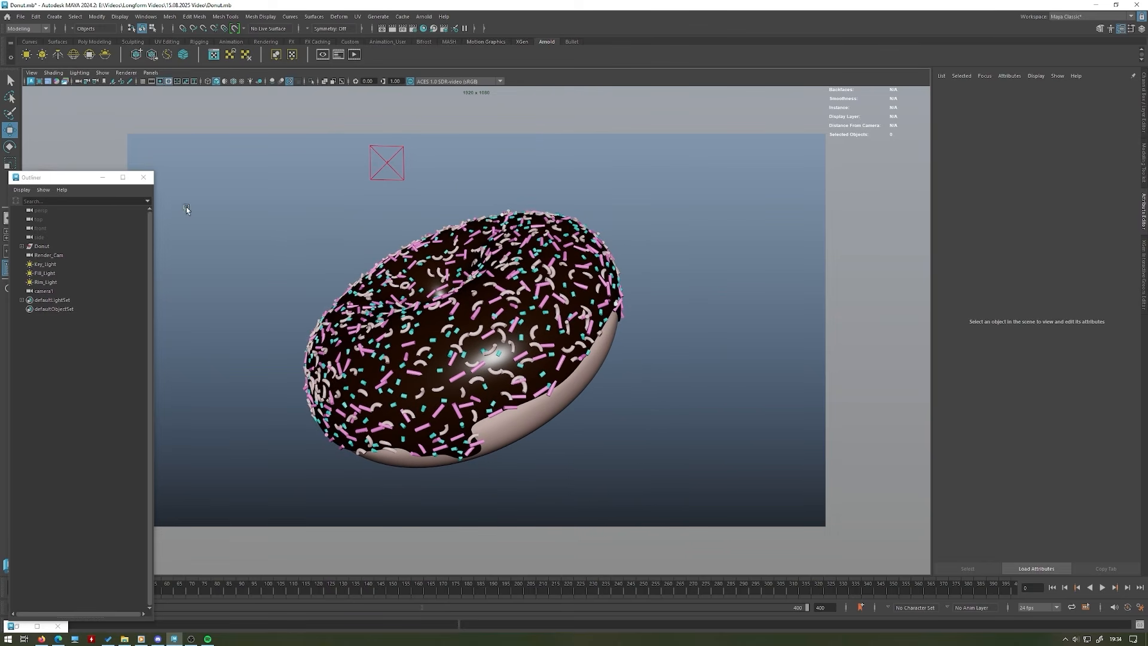
- Set the Arnold Camera (AA) samples to 3 in the render settings
{"action": "left_click", "coordinate": [412, 28]}
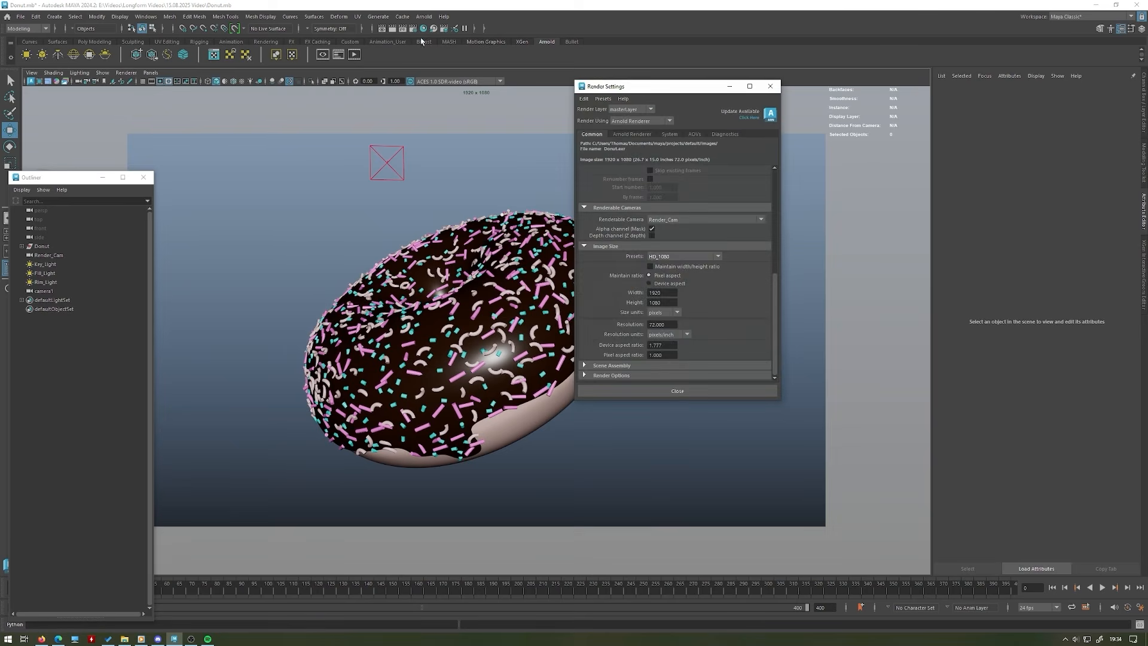
{"action": "left_click", "coordinate": [668, 135]}
{"action": "left_click", "coordinate": [645, 135]}
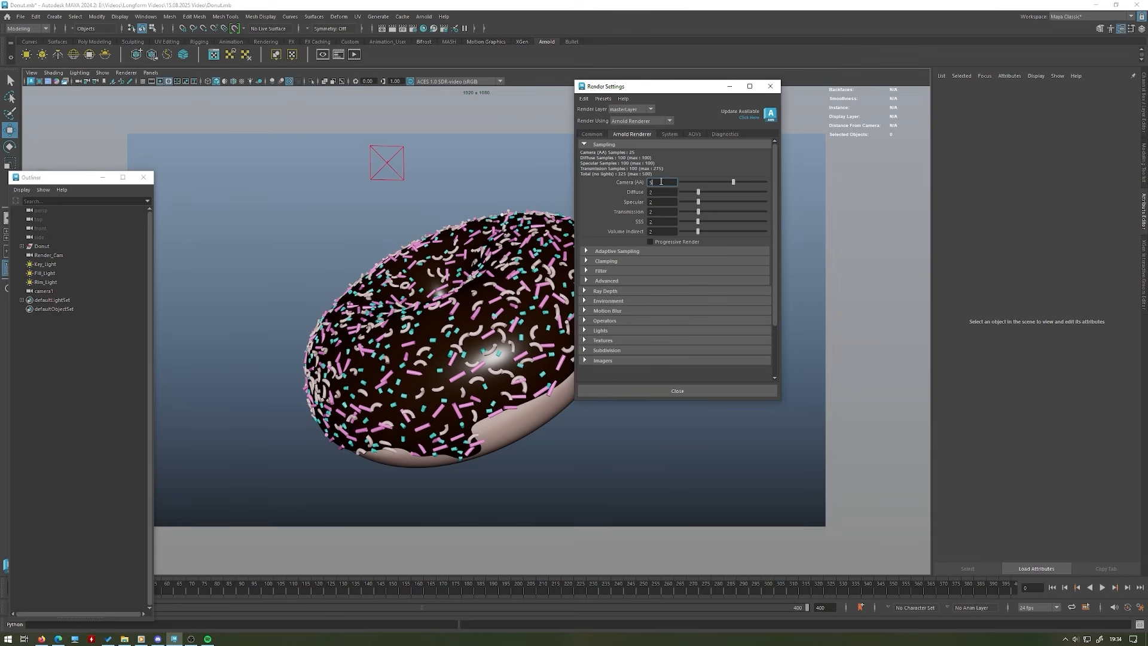
{"action": "type", "text": "3"}
{"action": "key", "text": "Return"}
- Review the Arnold imagers list with the default denoiser and the individual sampling values, and close the render settings
{"action": "left_click", "coordinate": [624, 361]}
{"action": "scroll", "coordinate": [669, 354], "scroll_direction": "down", "scroll_amount": 2}
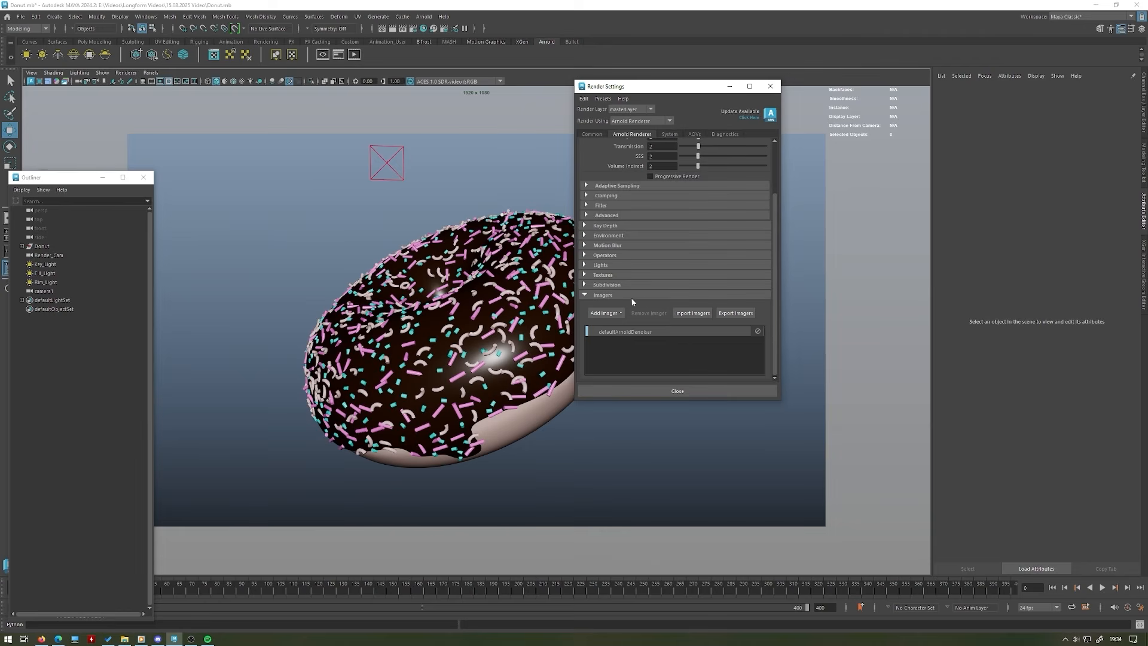
{"action": "scroll", "coordinate": [675, 322], "scroll_direction": "up", "scroll_amount": 2}
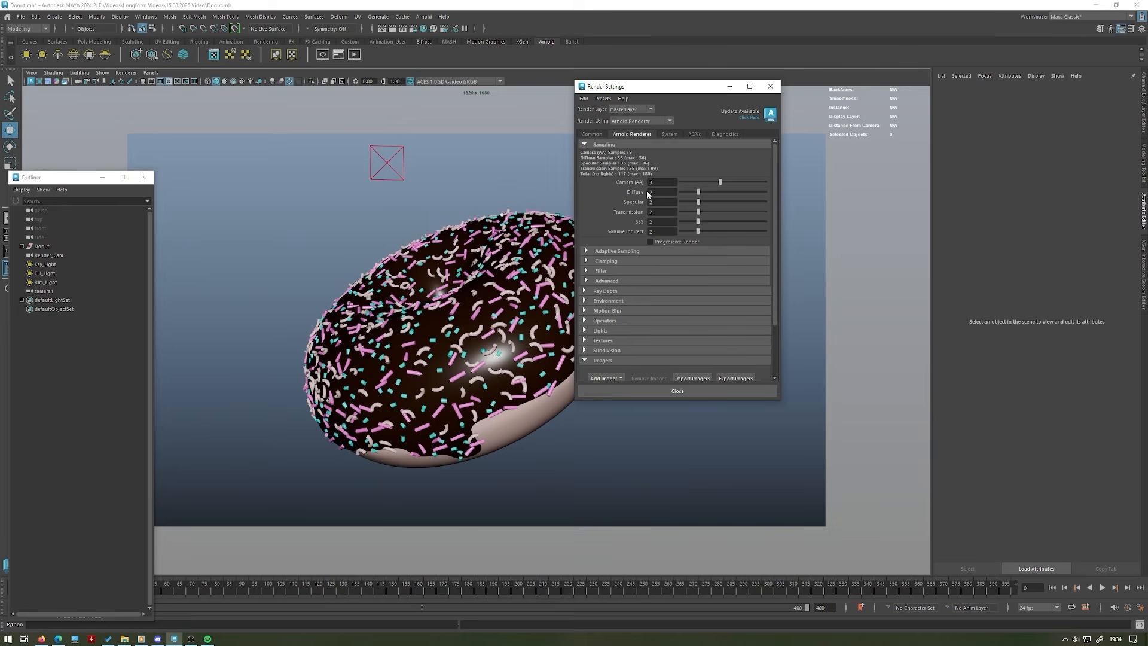
{"action": "double_click", "coordinate": [668, 190]}
{"action": "key", "text": "Tab"}
{"action": "key", "text": "Tab"}
{"action": "left_click", "coordinate": [671, 222]}
{"action": "left_click", "coordinate": [662, 182]}
{"action": "left_click", "coordinate": [644, 390]}
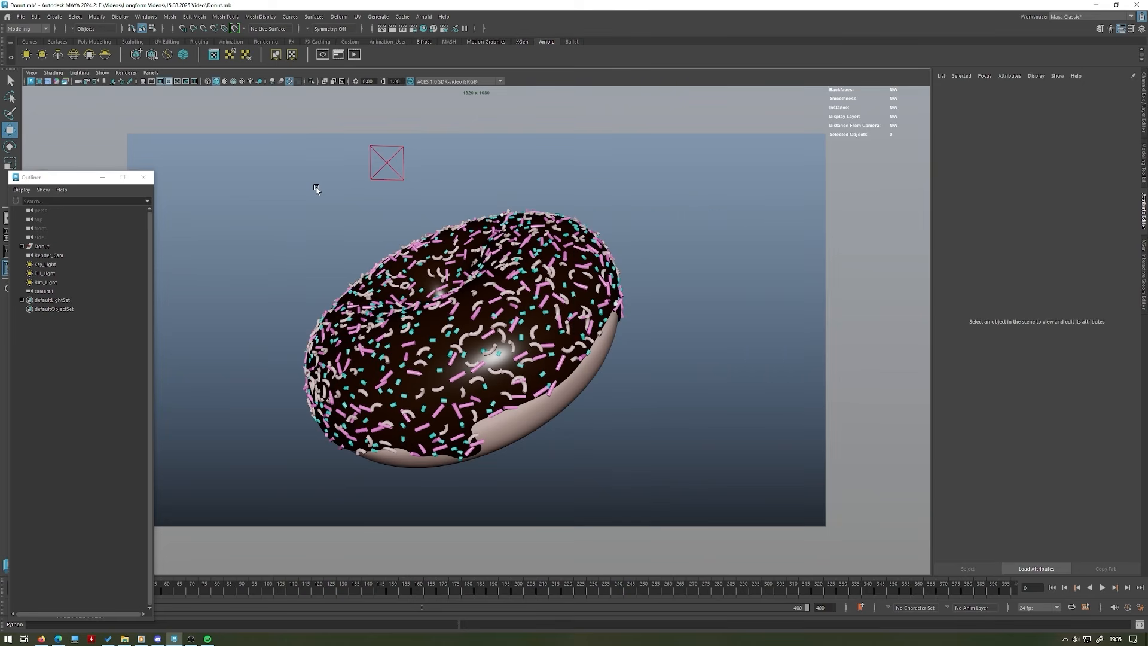
- Open the Arnold RenderView, choose Render_CamShape as the camera and start rendering the donut
{"action": "left_click", "coordinate": [323, 54]}
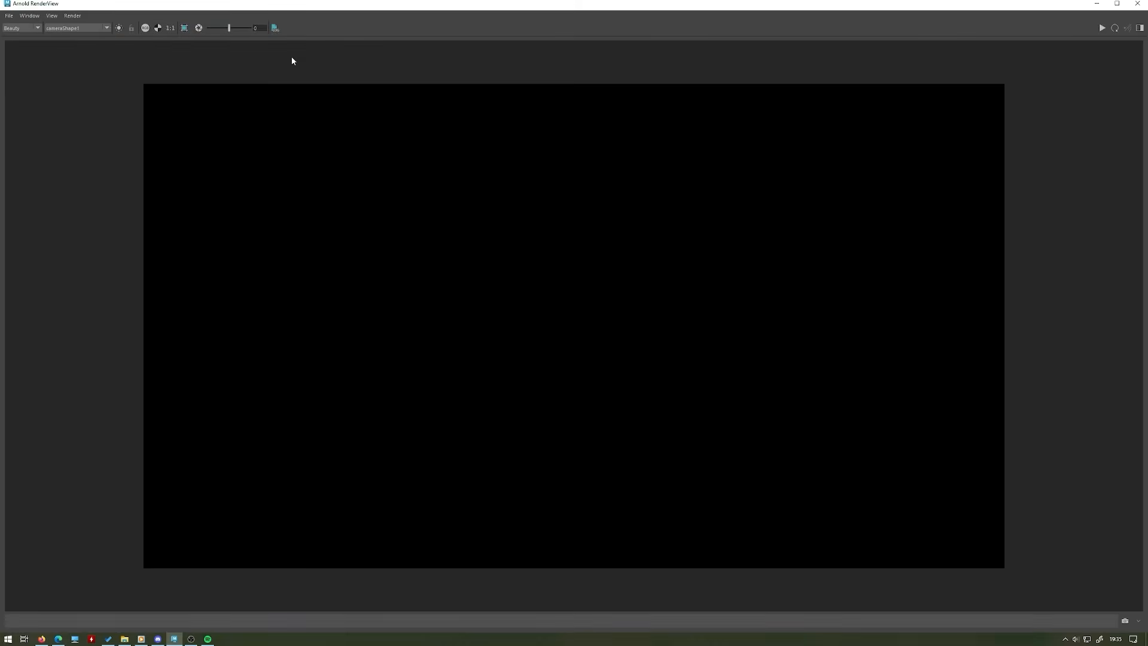
{"action": "left_click", "coordinate": [89, 28]}
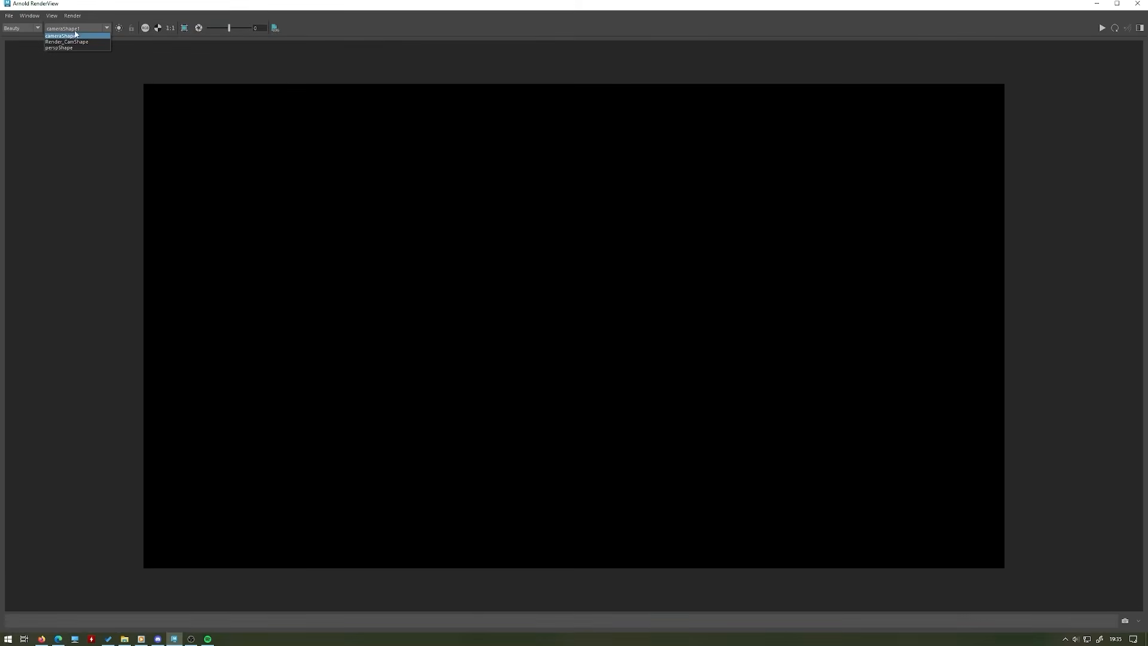
{"action": "left_click", "coordinate": [84, 42]}
{"action": "left_click", "coordinate": [74, 29]}
{"action": "left_click", "coordinate": [85, 43]}
{"action": "left_click", "coordinate": [1102, 28]}
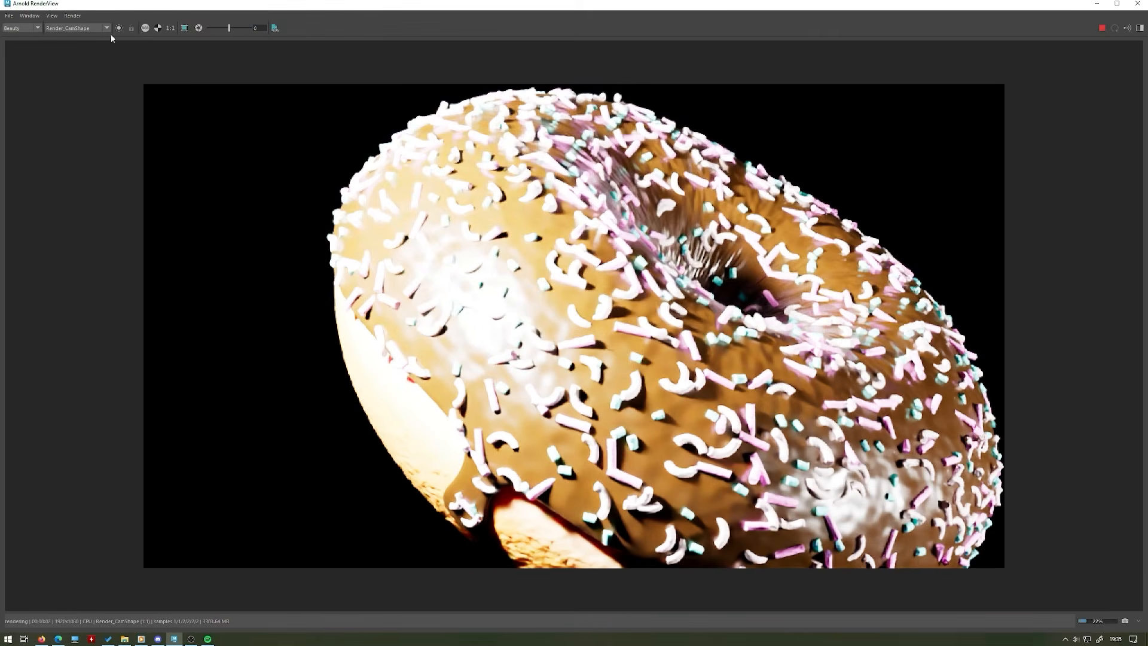
{"action": "scroll", "coordinate": [527, 153], "scroll_direction": "down", "scroll_amount": 1}
{"action": "middle_click_drag", "start_coordinate": [527, 153], "coordinate": [409, 171]}
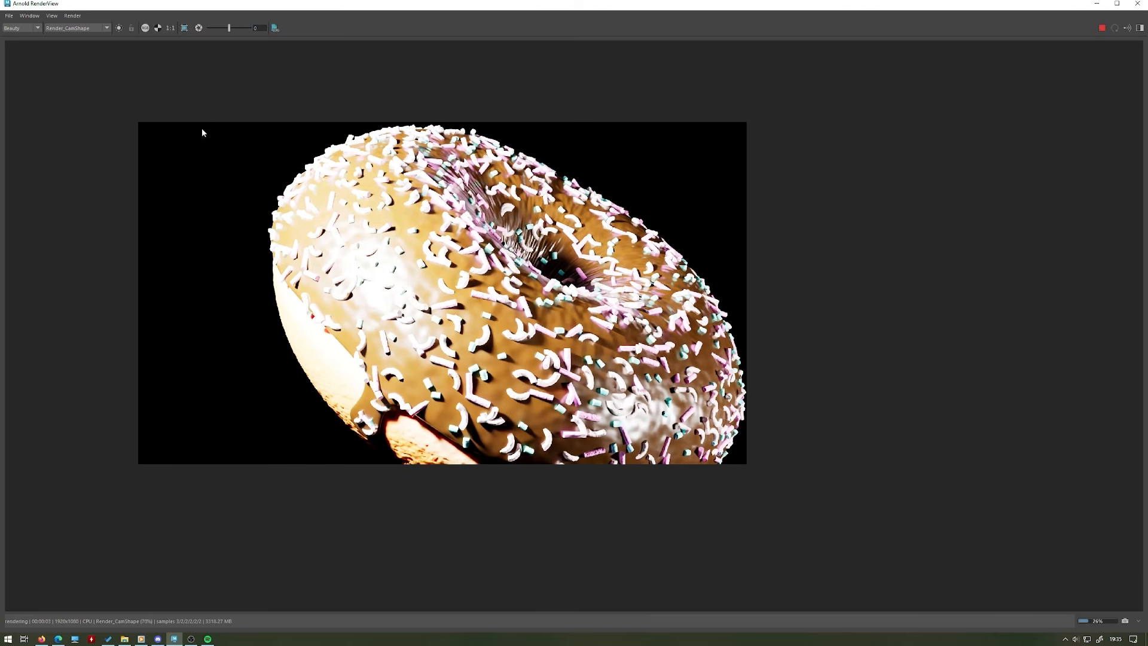
- Switch the RenderView camera to cameraShape1 and center the rendered donut image
{"action": "left_click", "coordinate": [81, 28]}
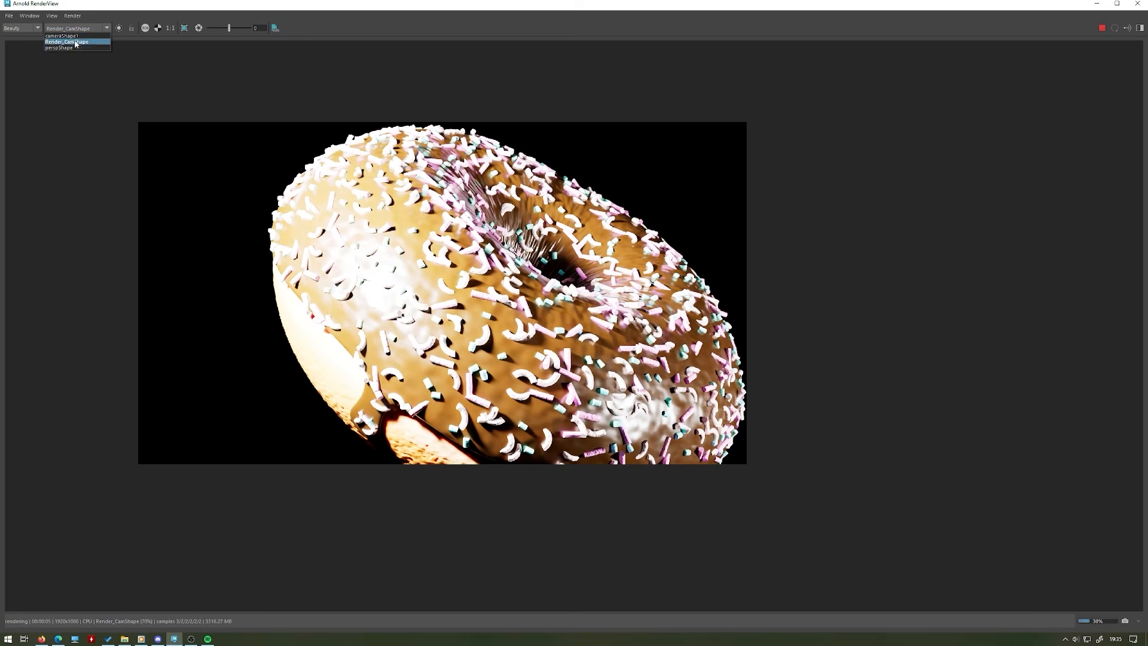
{"action": "left_click", "coordinate": [79, 36]}
{"action": "middle_click_drag", "start_coordinate": [328, 162], "coordinate": [419, 164]}
{"action": "scroll", "coordinate": [449, 209], "scroll_direction": "up", "scroll_amount": 1}
{"action": "left_click", "coordinate": [76, 29]}
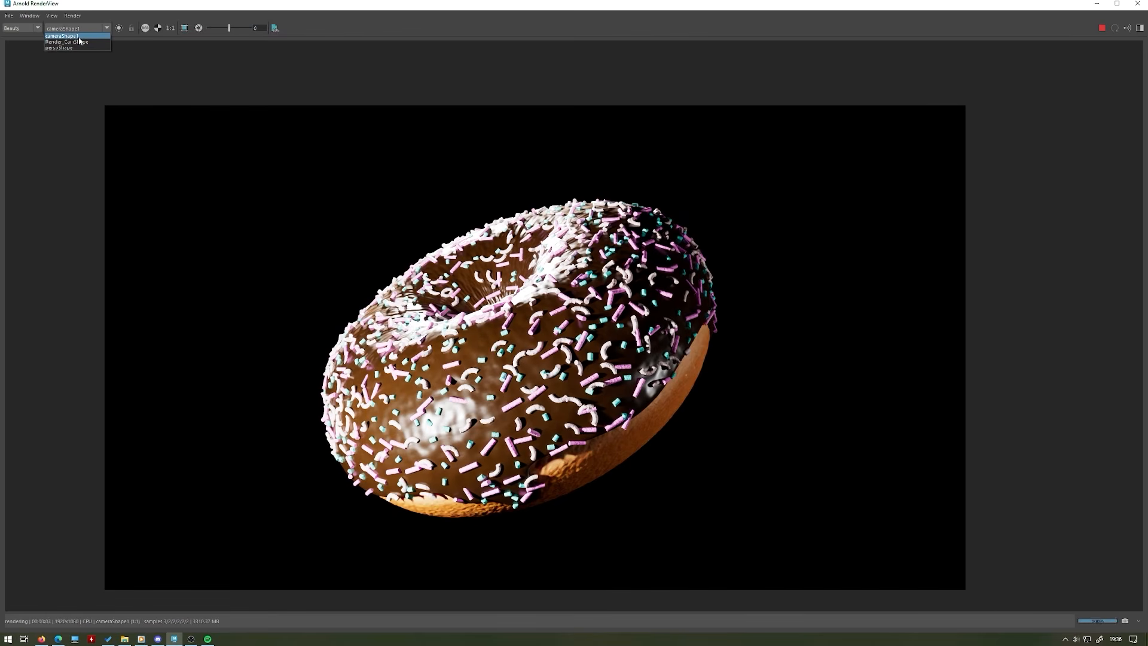
{"action": "left_click", "coordinate": [79, 38]}
{"action": "middle_click_drag", "start_coordinate": [359, 202], "coordinate": [386, 196]}
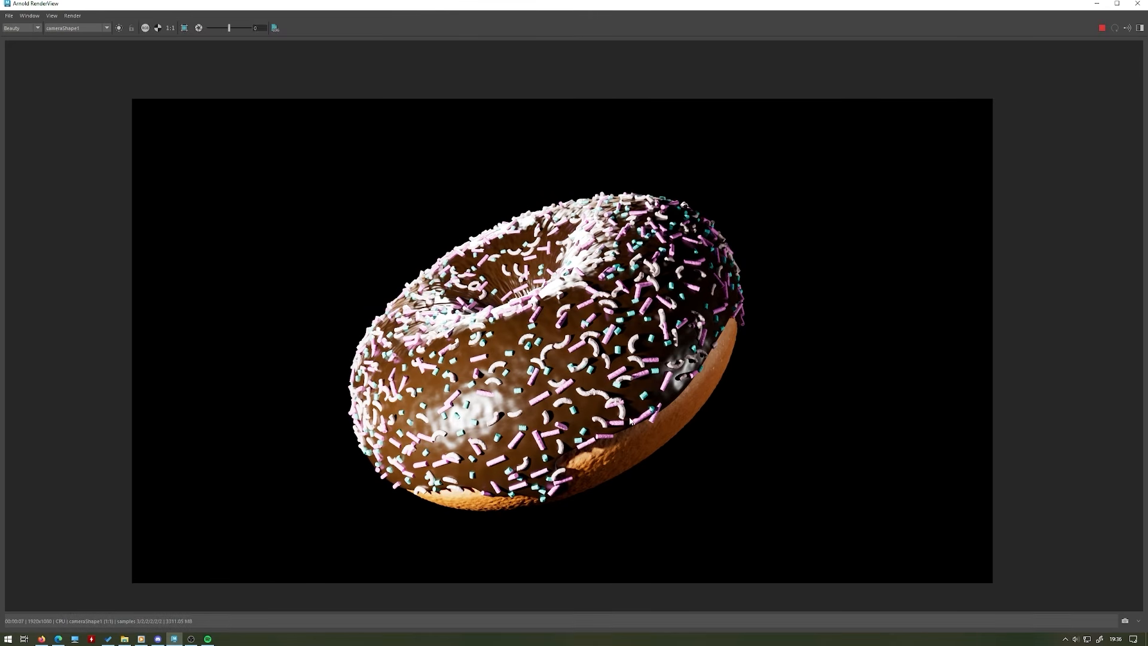
- Inspect the donut render up close, stop the live render and minimize the RenderView
{"action": "scroll", "coordinate": [586, 379], "scroll_direction": "up", "scroll_amount": 3}
{"action": "scroll", "coordinate": [542, 365], "scroll_direction": "down", "scroll_amount": 3}
{"action": "middle_click_drag", "start_coordinate": [500, 330], "coordinate": [561, 312]}
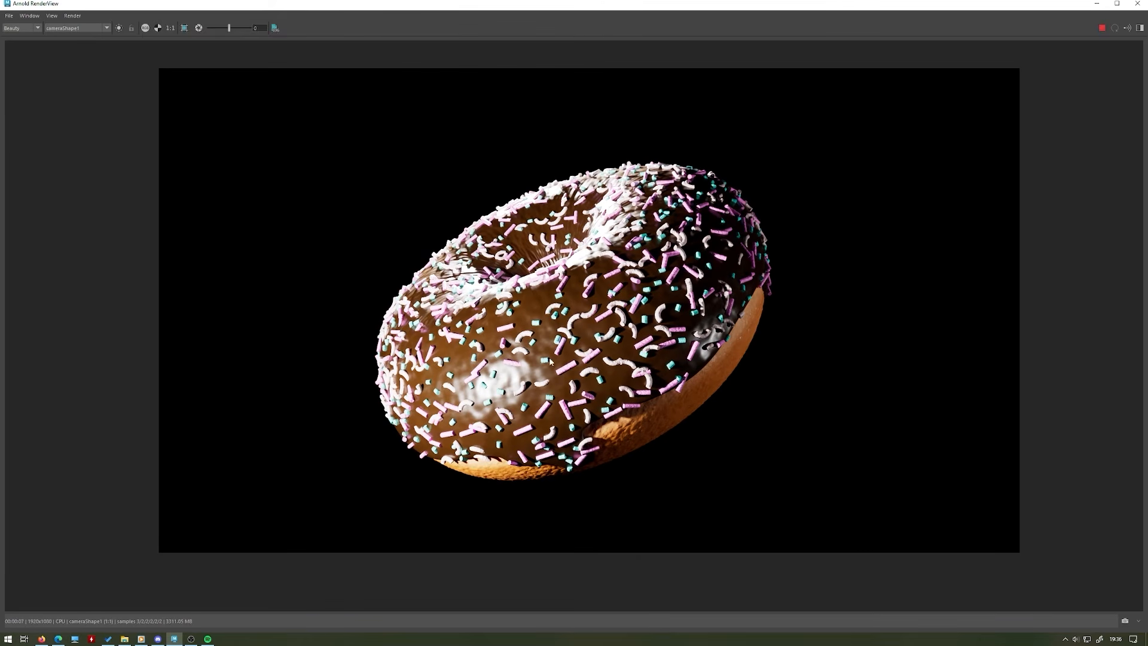
{"action": "left_click", "coordinate": [1102, 28]}
{"action": "left_click", "coordinate": [1098, 4]}
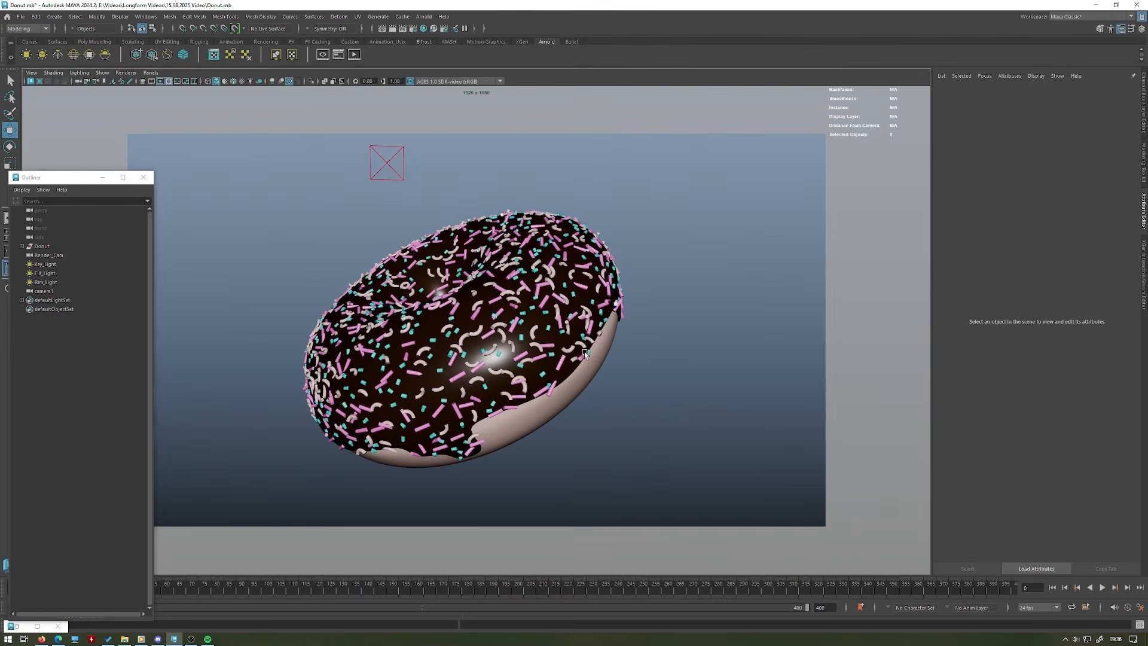
- Turn on smooth mesh preview for the icing, check the base and sprinkles by selecting them, and clear the selection
{"action": "left_click", "coordinate": [503, 360]}
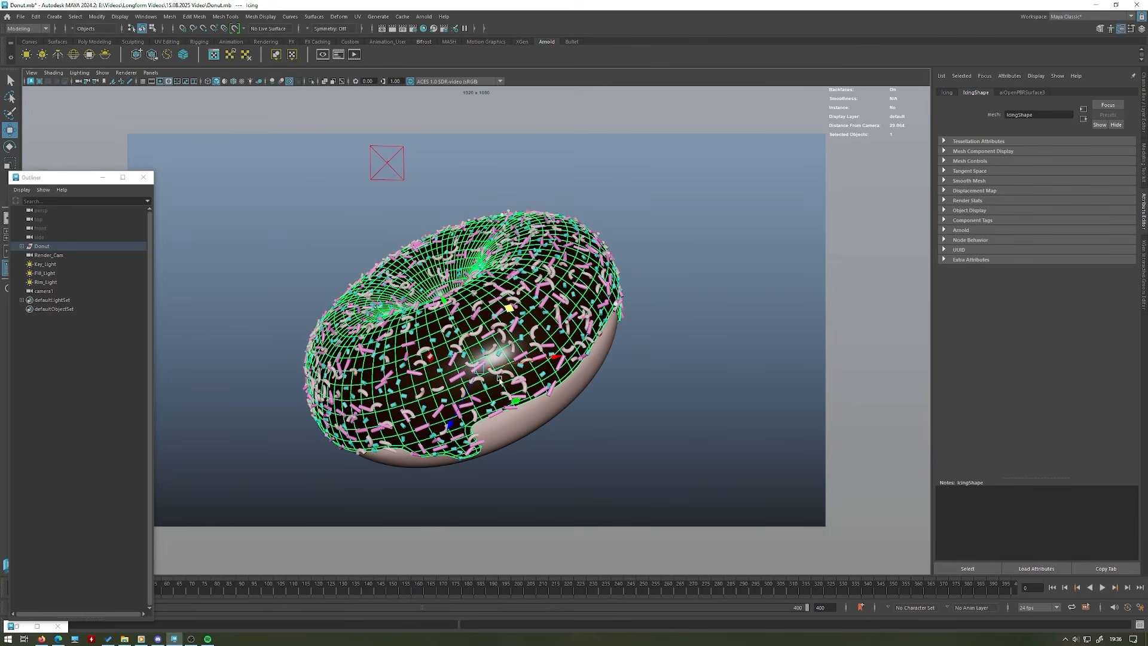
{"action": "key", "text": "3"}
{"action": "left_click", "coordinate": [522, 417]}
{"action": "left_click", "coordinate": [616, 415]}
{"action": "left_click", "coordinate": [489, 372]}
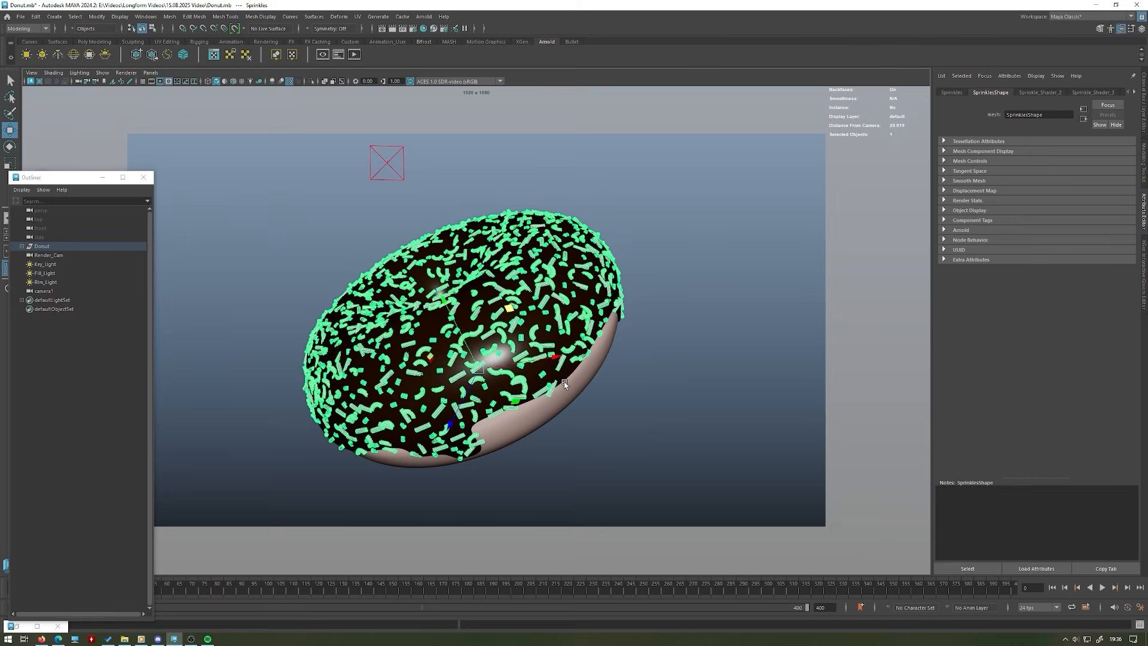
{"action": "left_click", "coordinate": [675, 326]}
{"action": "left_click", "coordinate": [514, 306]}
{"action": "left_click", "coordinate": [682, 302]}
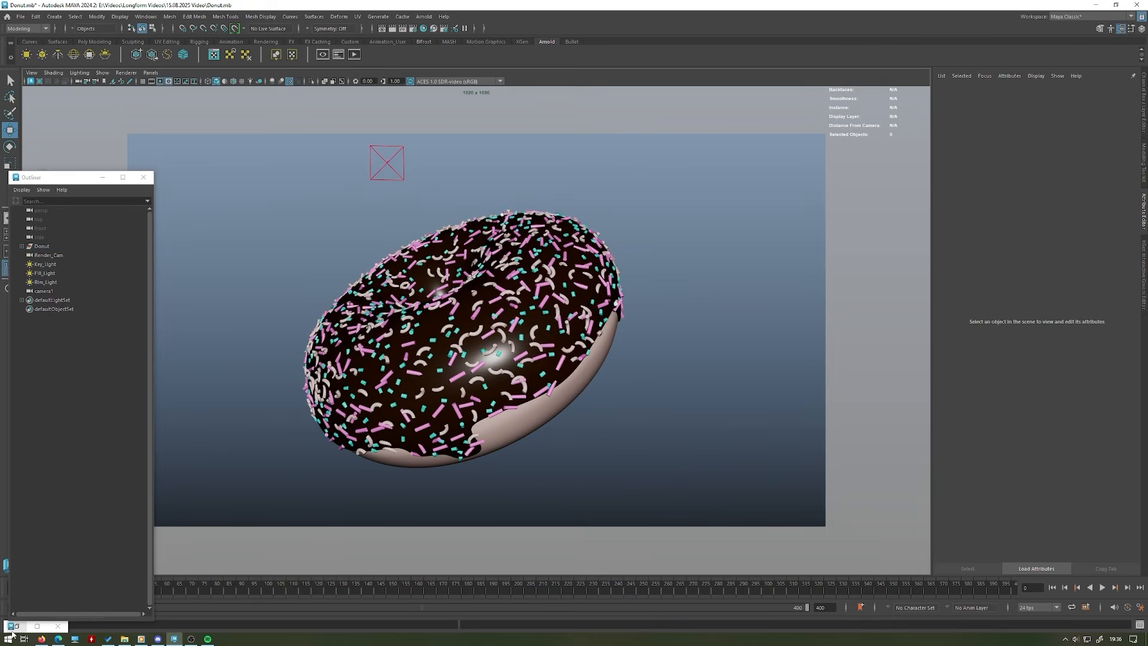
- Save the rendered image from the RenderView as Donut.png in the default project's images folder, copying the folder path
{"action": "left_click", "coordinate": [37, 626]}
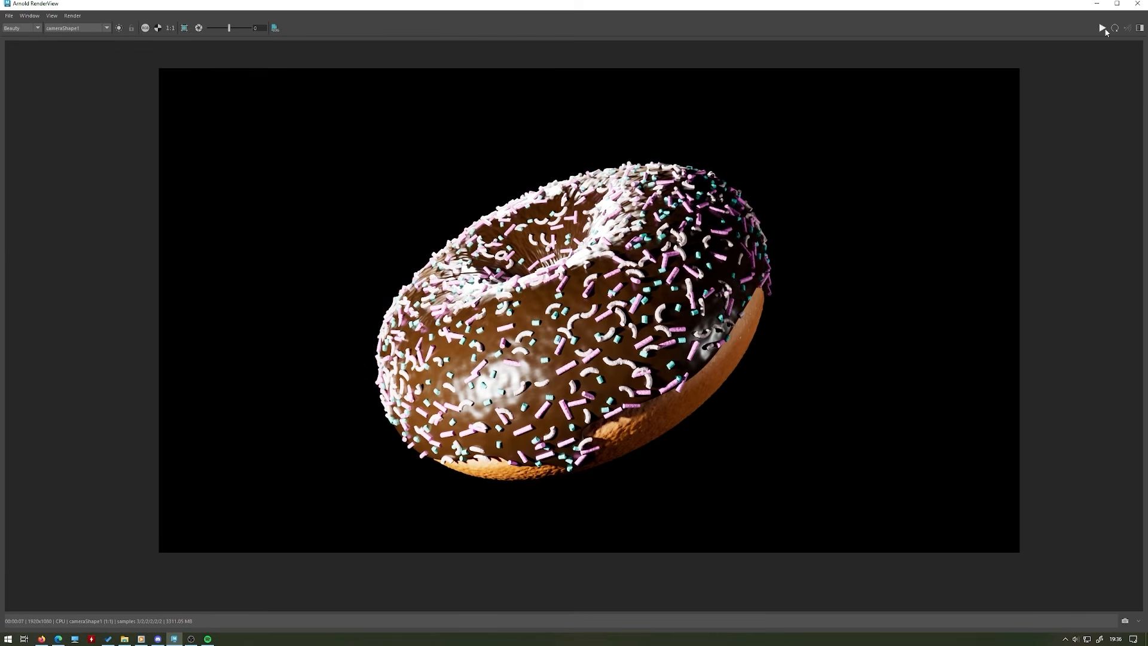
{"action": "middle_click_drag", "start_coordinate": [892, 141], "coordinate": [830, 173]}
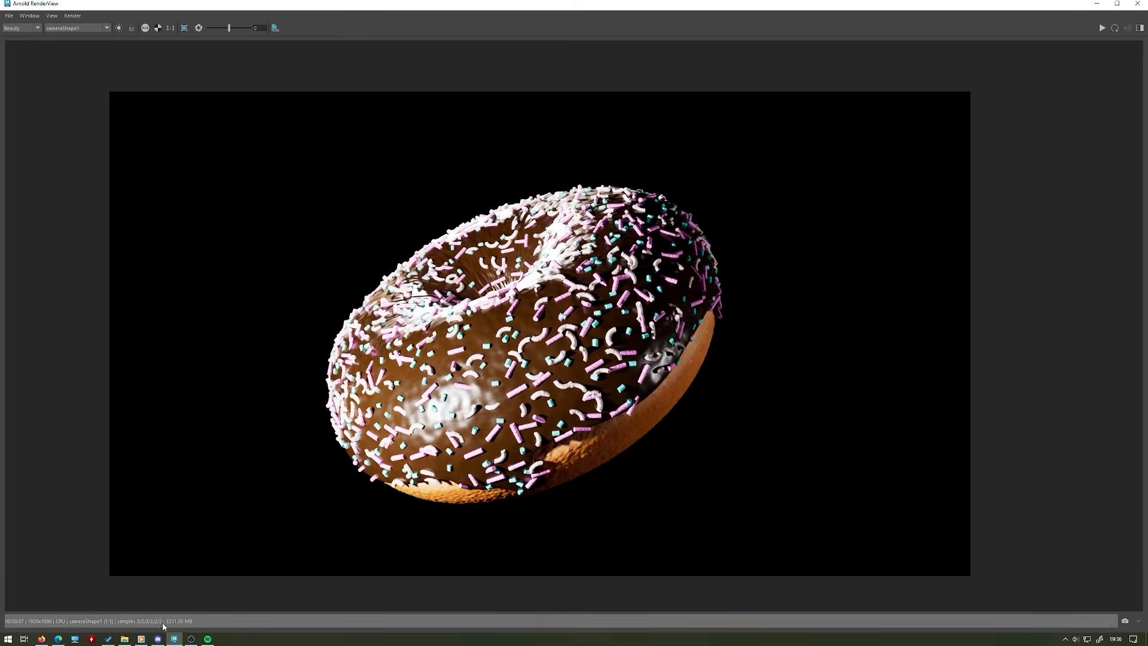
{"action": "left_click", "coordinate": [9, 16]}
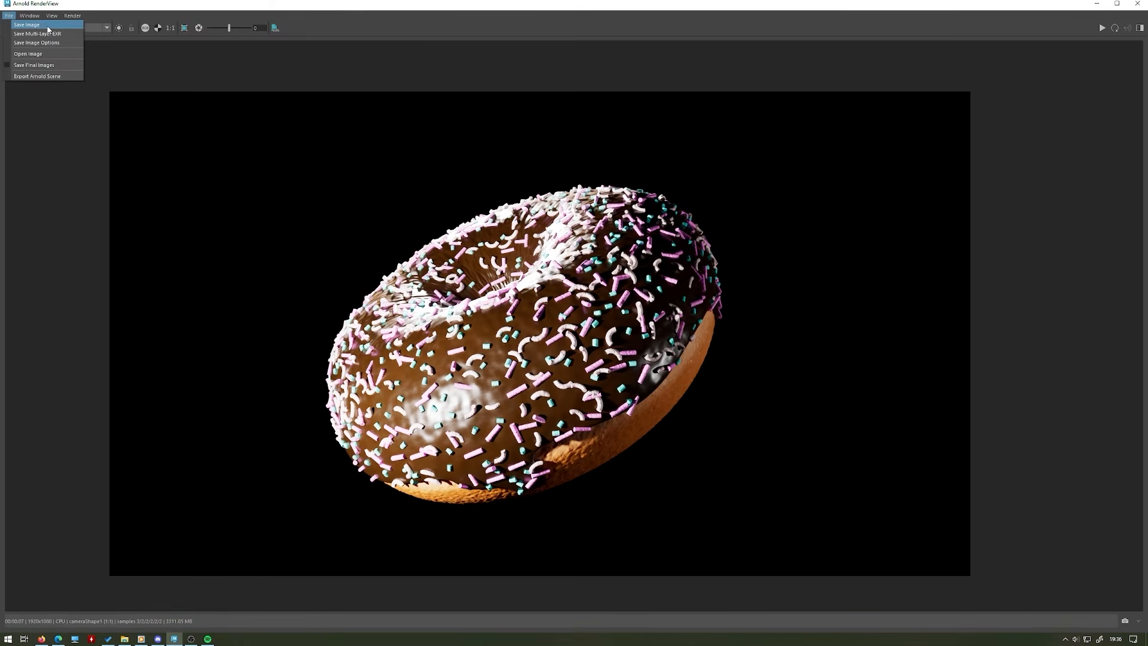
{"action": "left_click", "coordinate": [24, 26]}
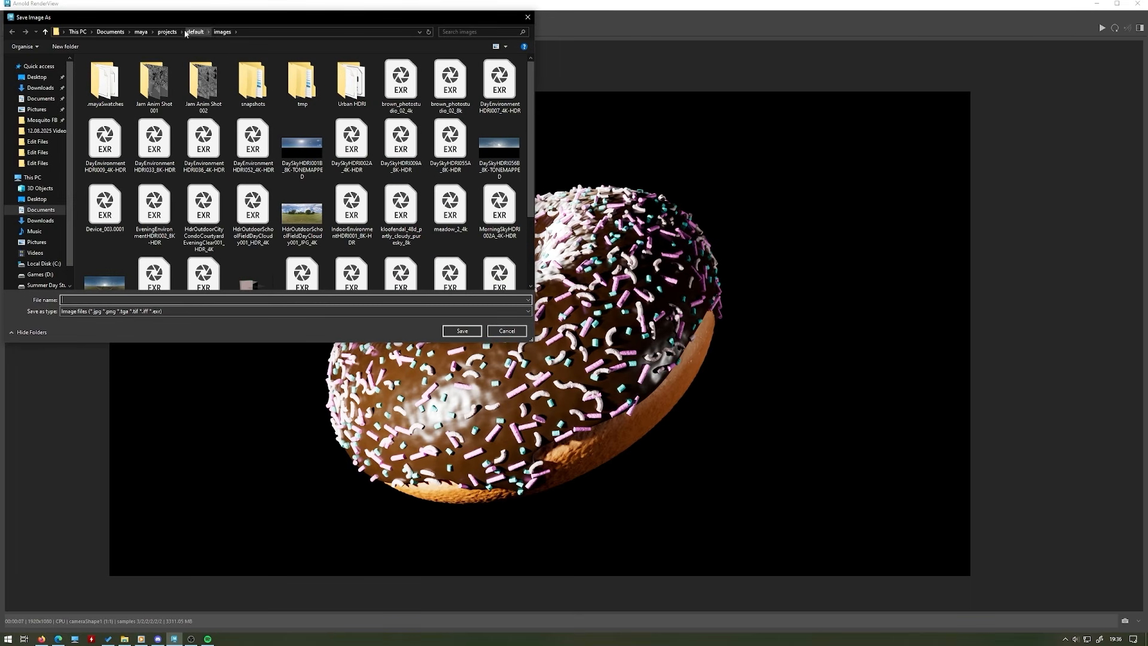
{"action": "type", "text": "Donut"}
{"action": "left_click", "coordinate": [295, 33]}
{"action": "key", "text": "ctrl+c"}
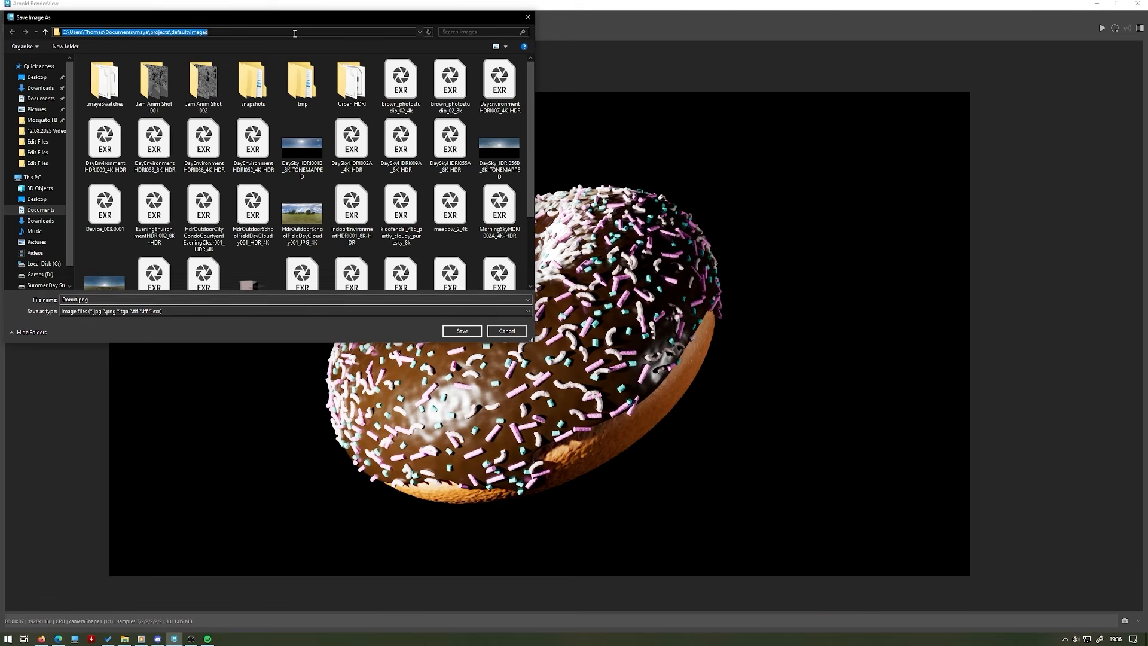
{"action": "left_click", "coordinate": [462, 331]}
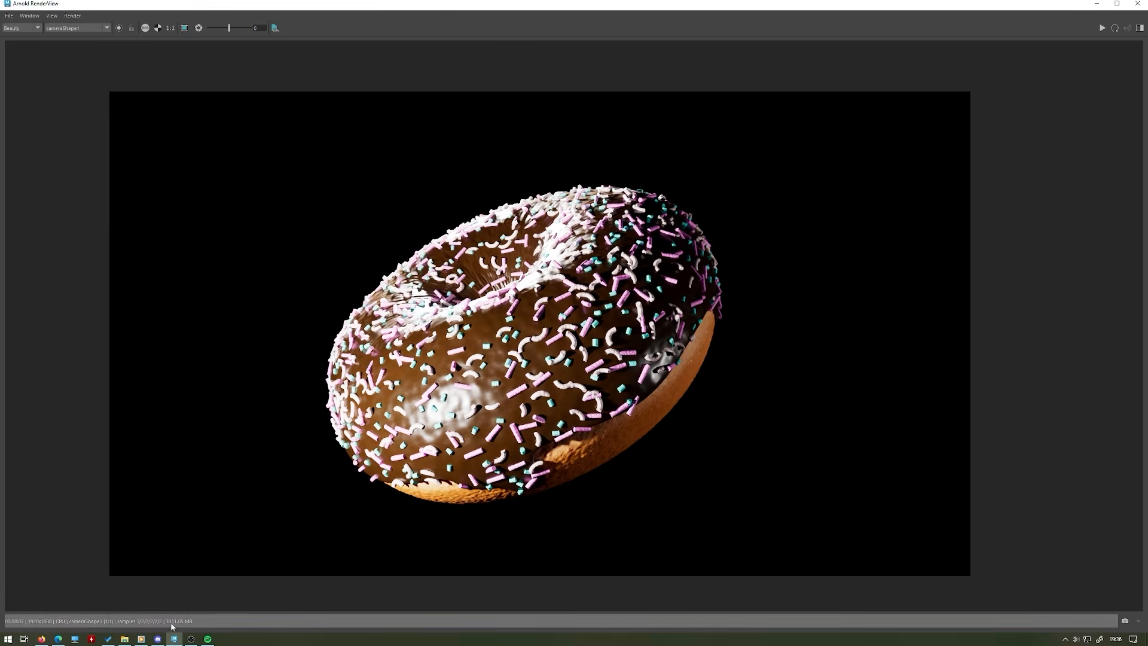
- Go to the copied images folder path in File Explorer and open Donut.png to view the saved render
{"action": "key", "text": "super+e"}
{"action": "left_click", "coordinate": [544, 153]}
{"action": "key", "text": "ctrl+v"}
{"action": "key", "text": "Return"}
{"action": "left_click", "coordinate": [421, 277]}
{"action": "key", "text": "d"}
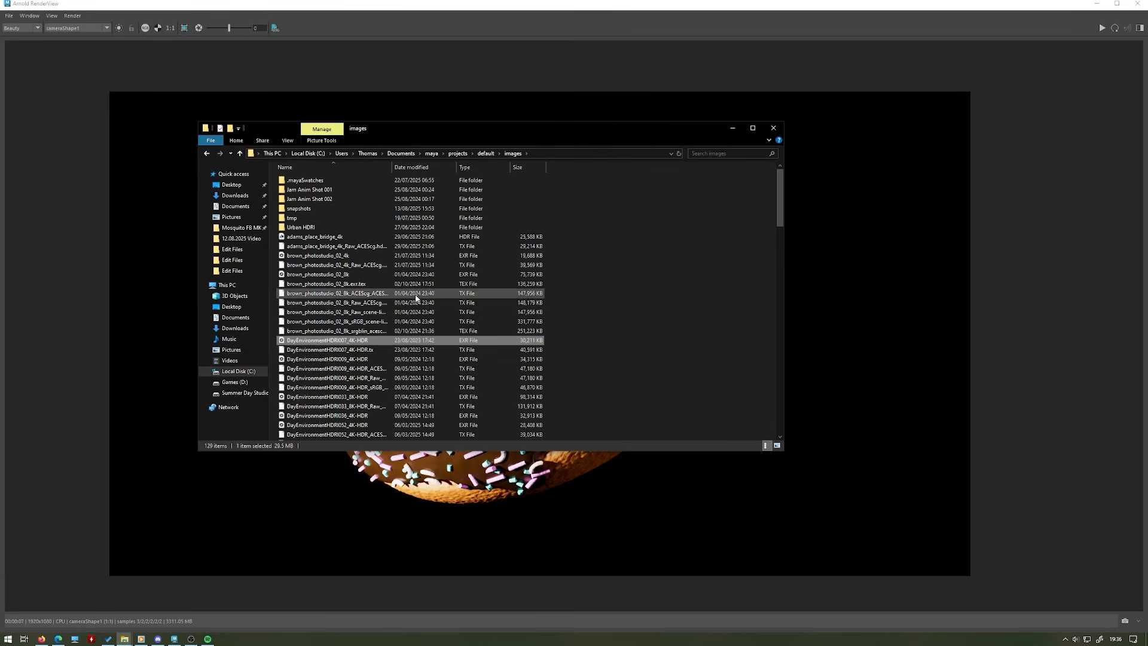
{"action": "key", "text": "o"}
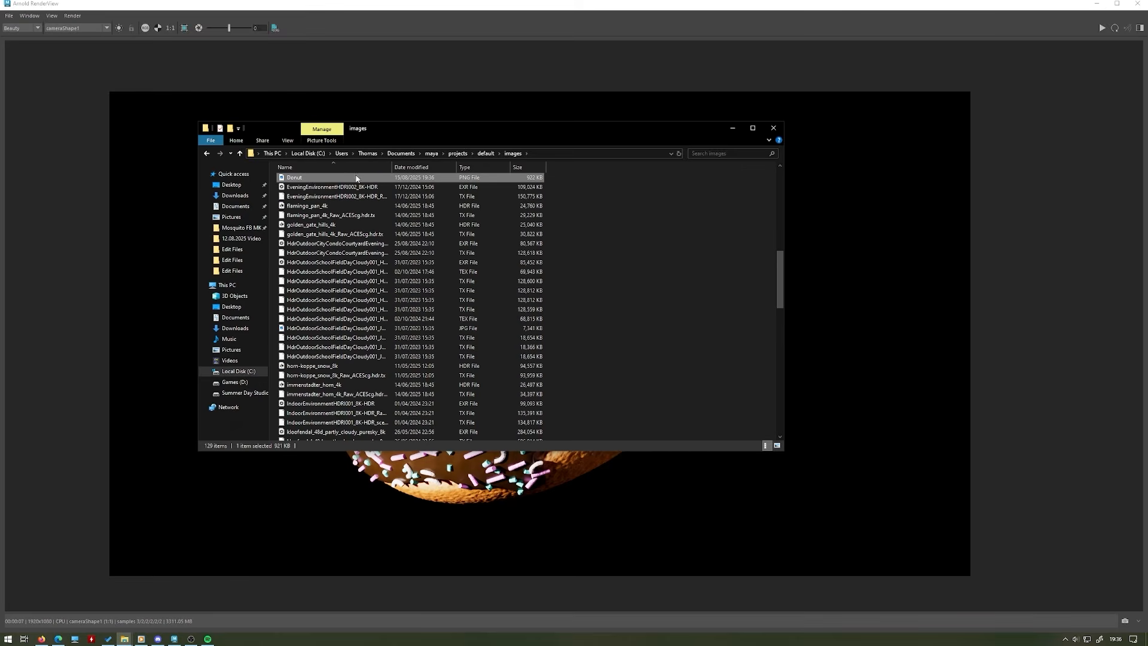
{"action": "double_click", "coordinate": [347, 179]}
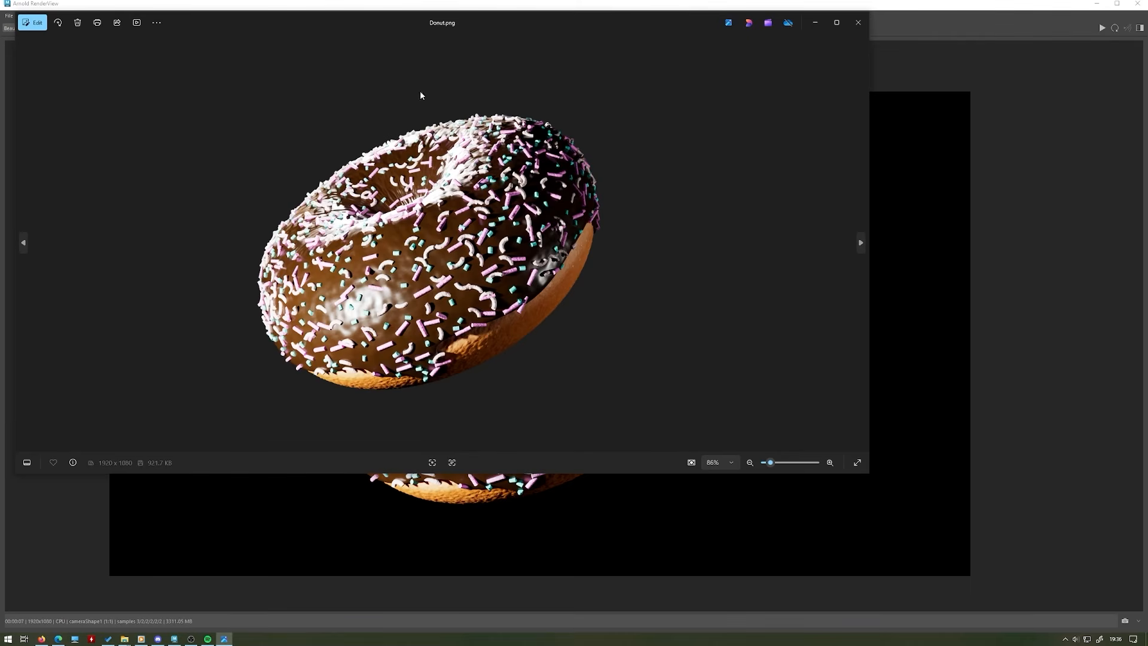
- Close the image preview, move Donut.png to the Recycle Bin and minimize File Explorer
{"action": "left_click", "coordinate": [858, 22]}
{"action": "key", "text": "Delete"}
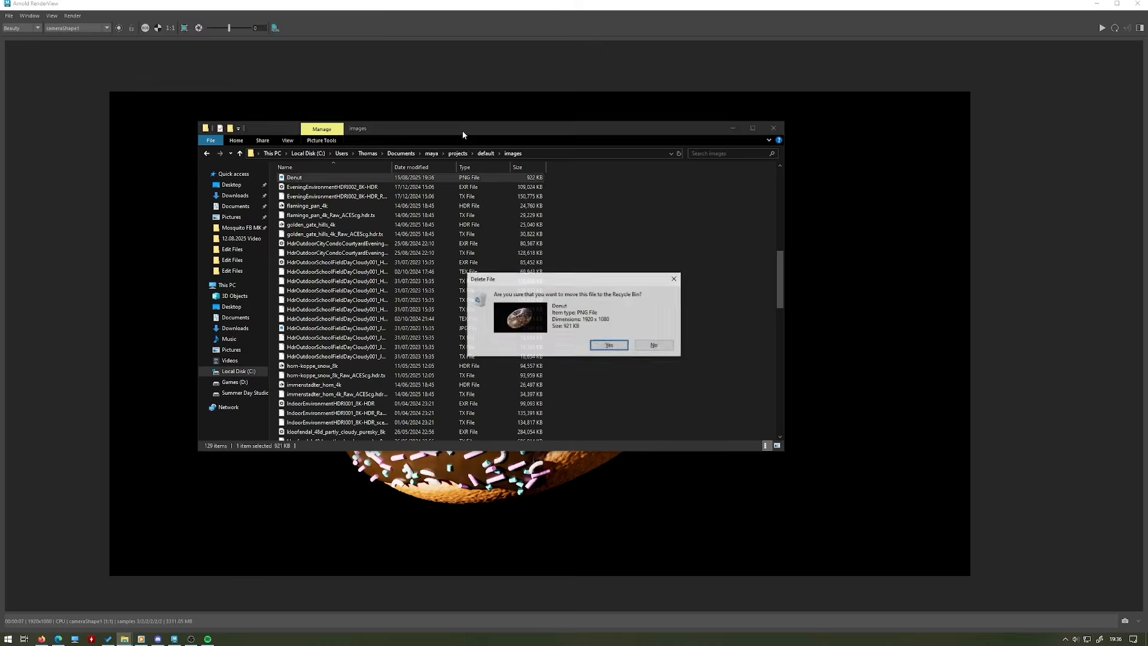
{"action": "key", "text": "Return"}
{"action": "left_click", "coordinate": [731, 127]}
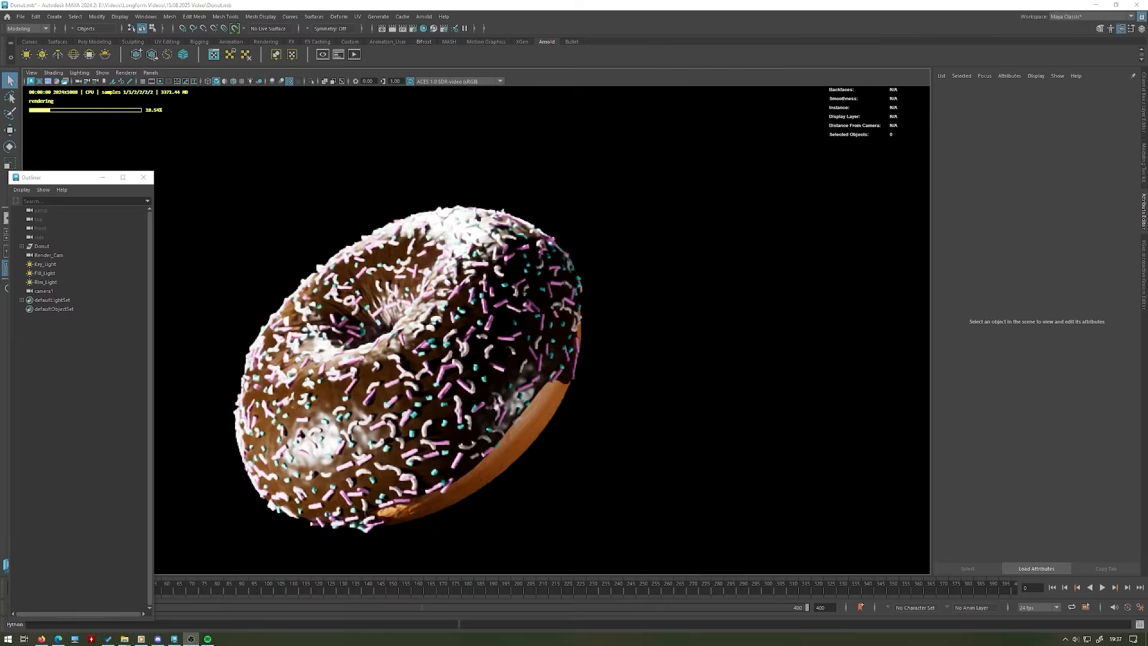
{"action": "left_click_drag", "start_coordinate": [476, 266], "coordinate": [503, 318], "text": "alt"}
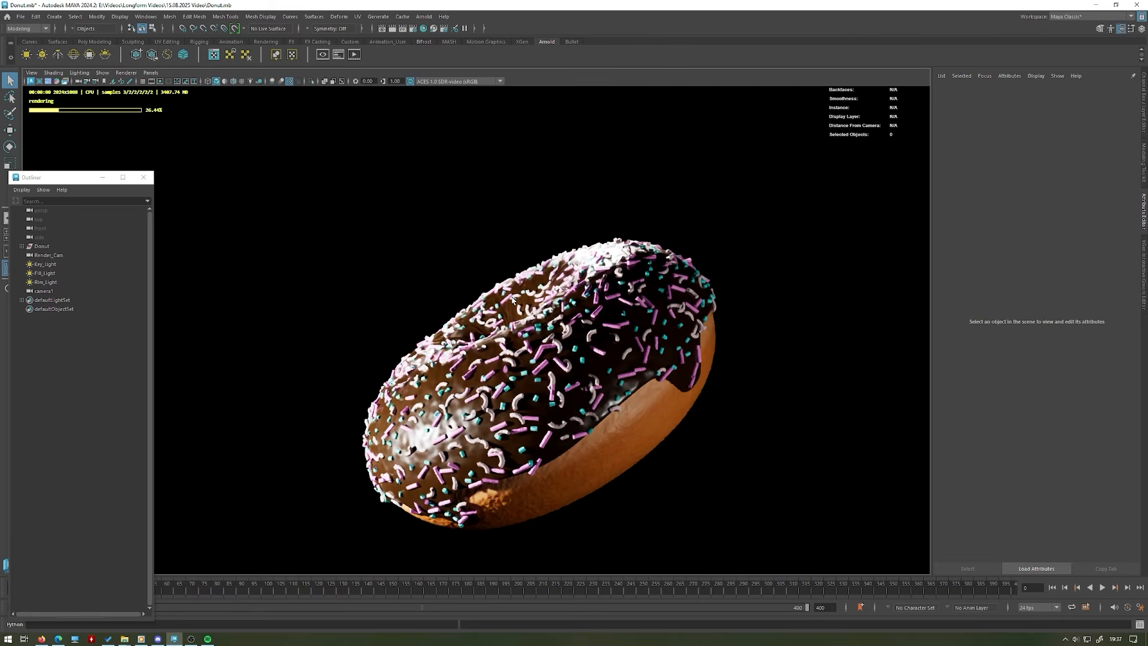
{"action": "left_click_drag", "start_coordinate": [467, 272], "coordinate": [501, 241], "text": "alt"}
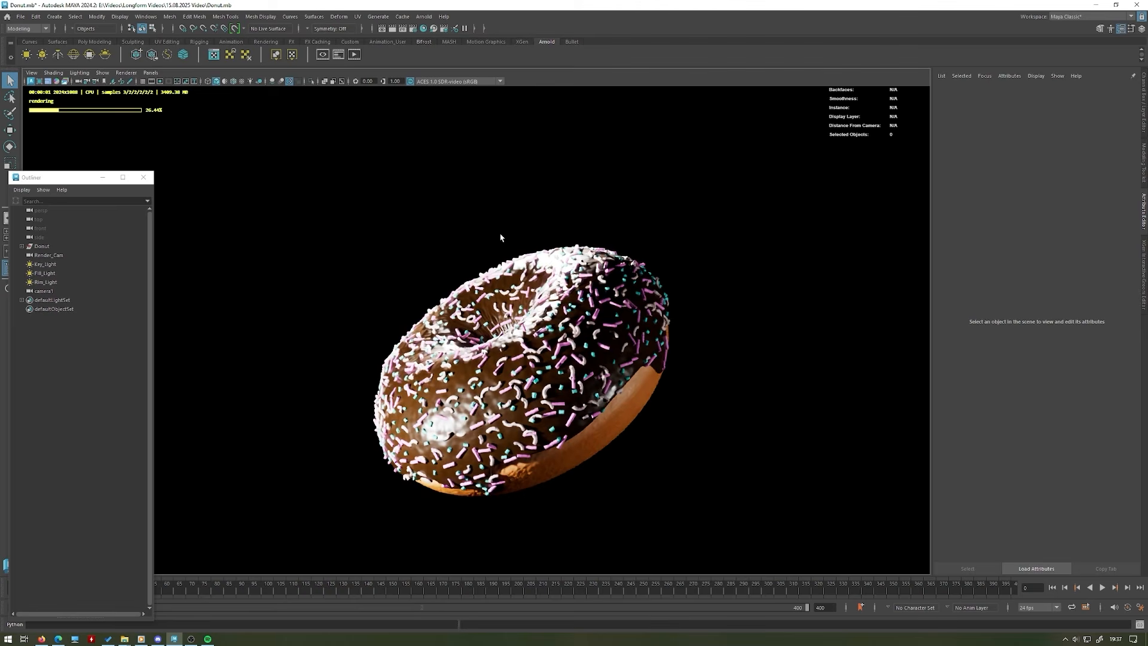
{"action": "left_click_drag", "start_coordinate": [574, 238], "coordinate": [507, 264], "text": "alt"}
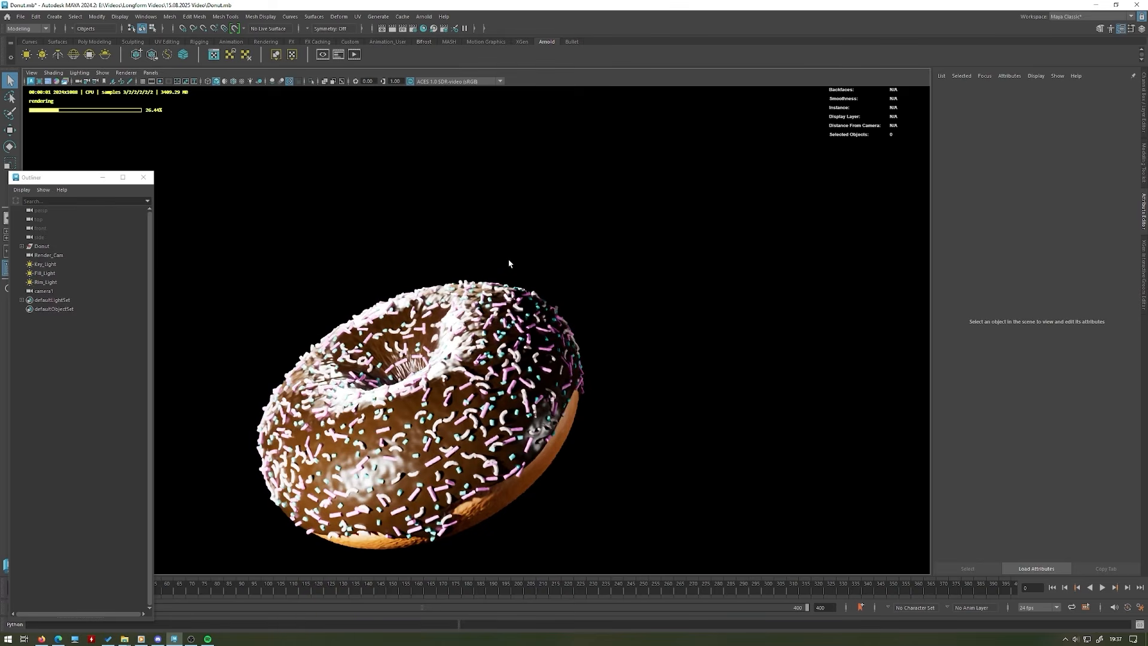
{"action": "left_click_drag", "start_coordinate": [554, 282], "coordinate": [341, 248], "text": "alt"}
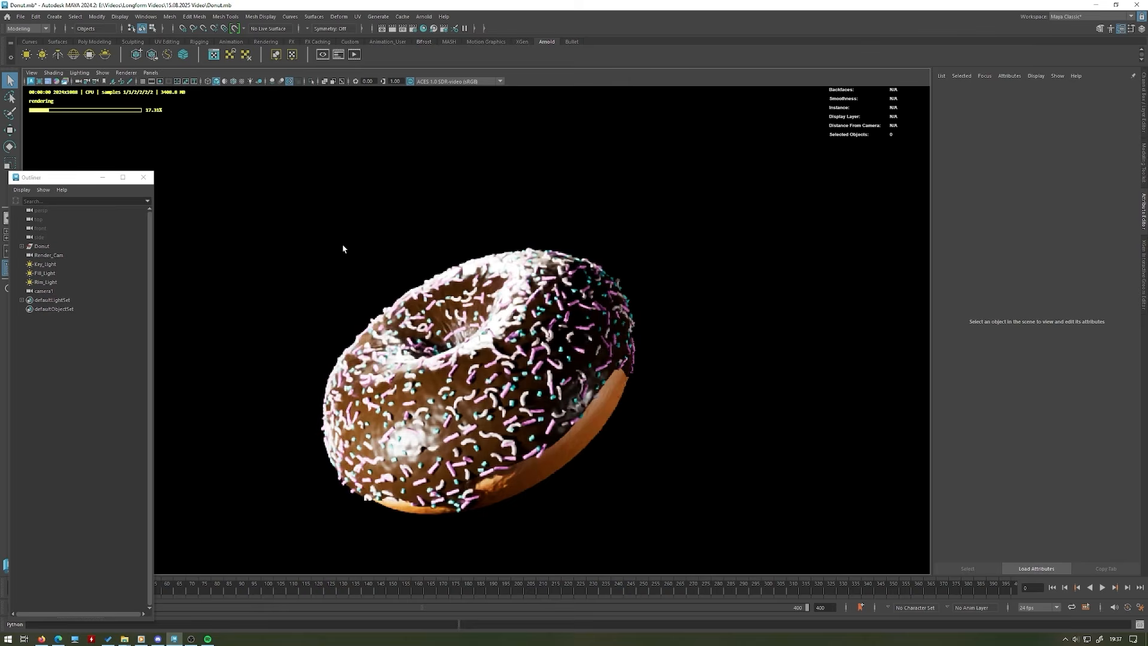